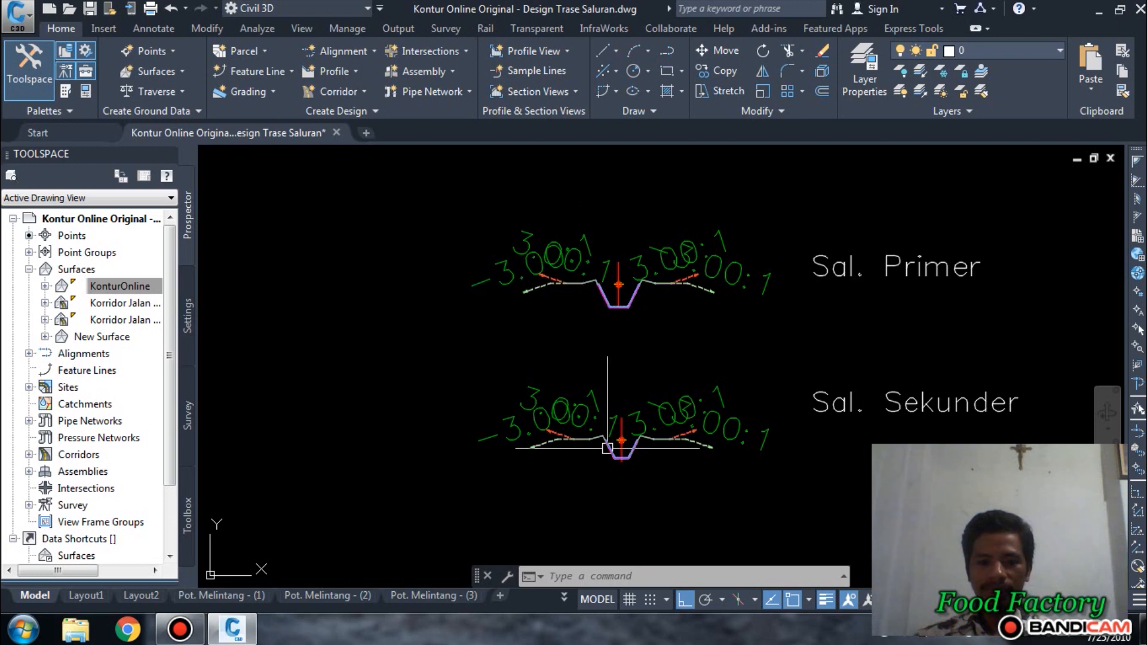
- Examine the cross sections of the Sal. Primer and Sal. Sekunder channel assemblies
scroll(604, 387, up, 4)
scroll(617, 472, down, 6)
scroll(546, 431, up, 8)
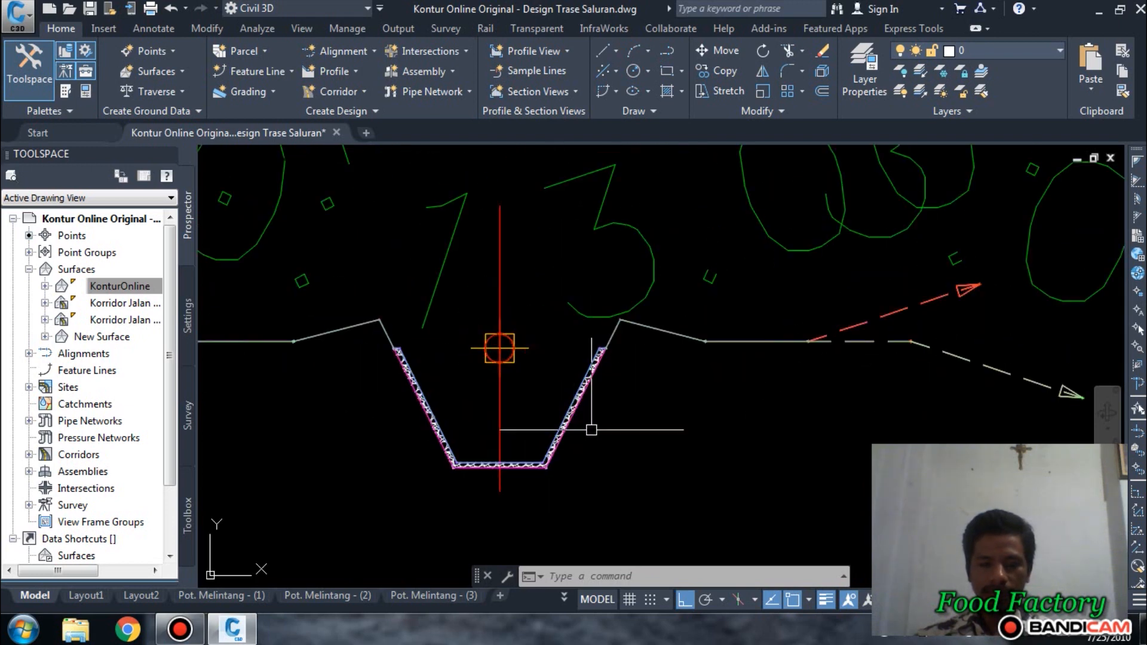
scroll(567, 446, up, 5)
scroll(567, 446, down, 5)
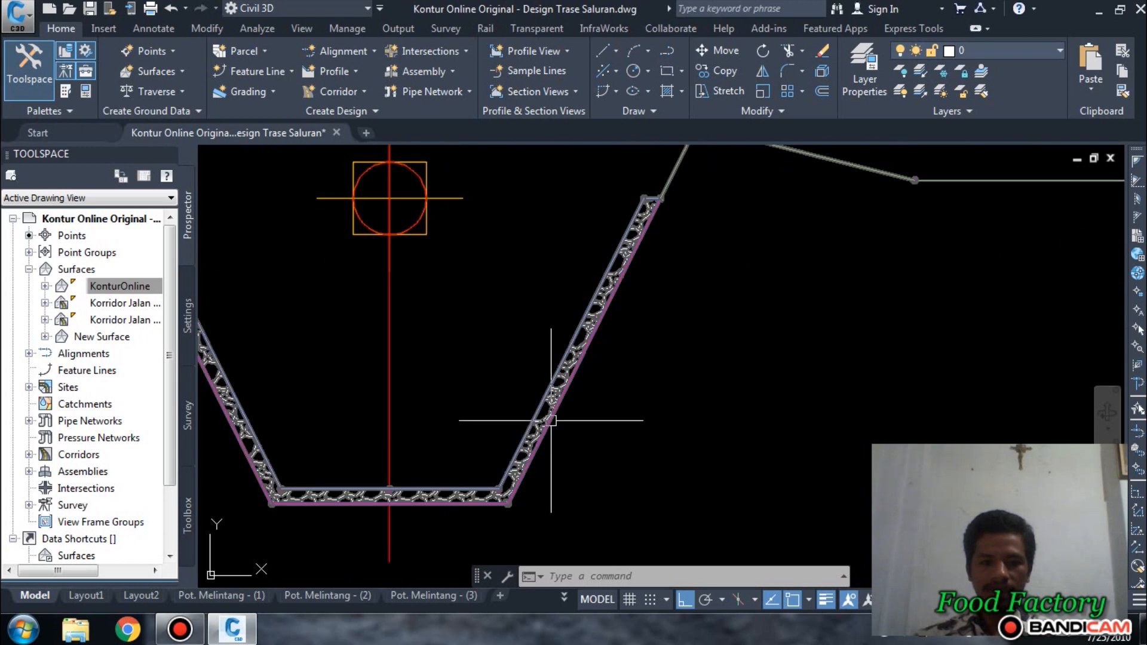
click(408, 405)
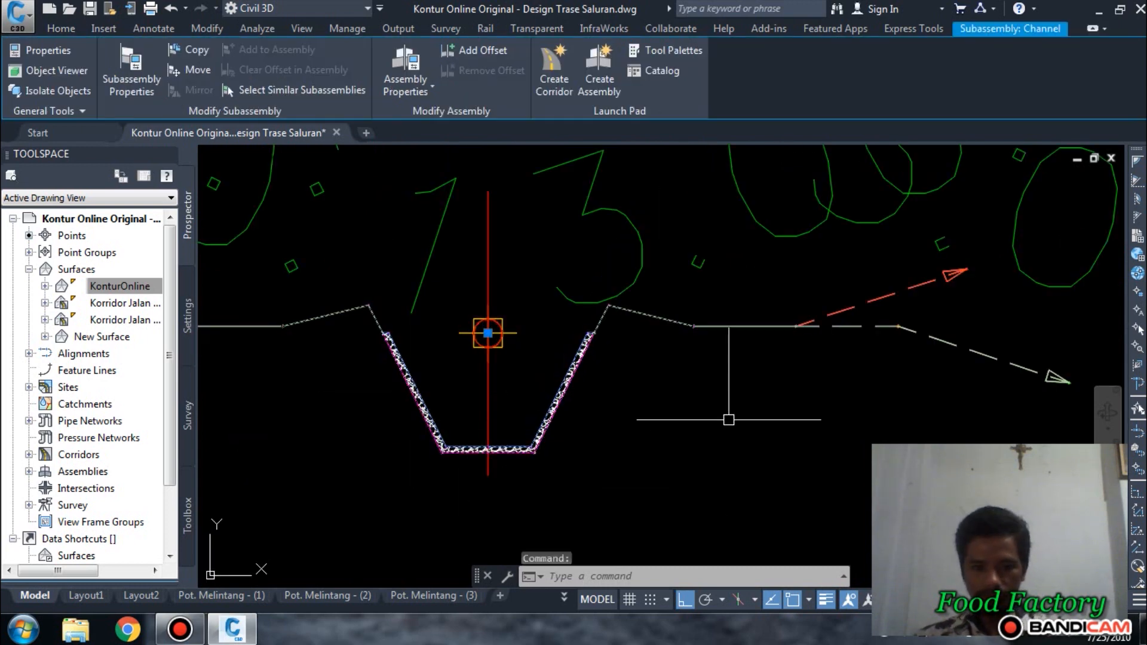
key(Escape)
scroll(591, 365, down, 2)
scroll(525, 345, down, 8)
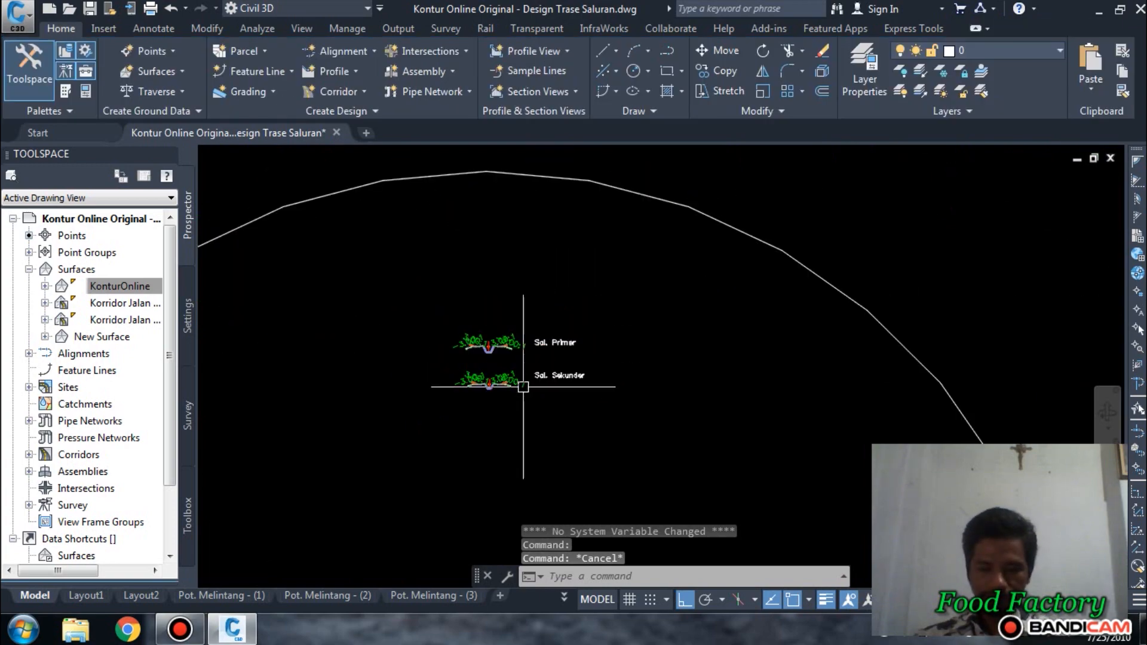
- Start an alignment from objects using the Saluran Primer line on the site plan and accept its default direction
scroll(479, 325, down, 4)
middle_drag(760, 335, 598, 319)
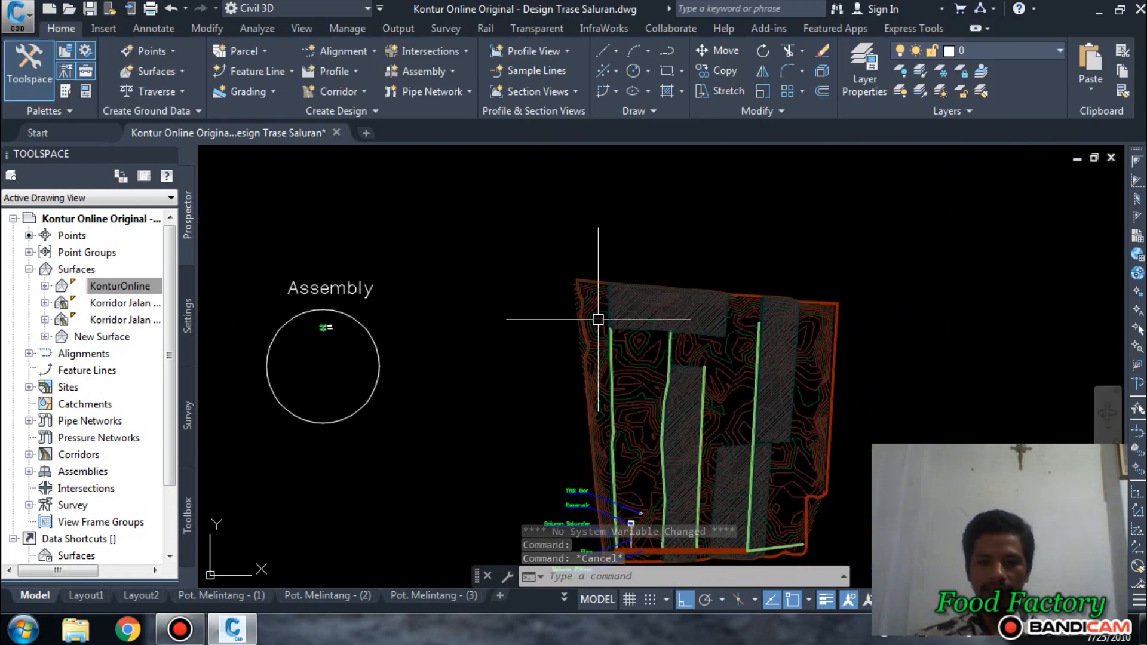
middle_drag(679, 444, 648, 320)
scroll(625, 404, up, 4)
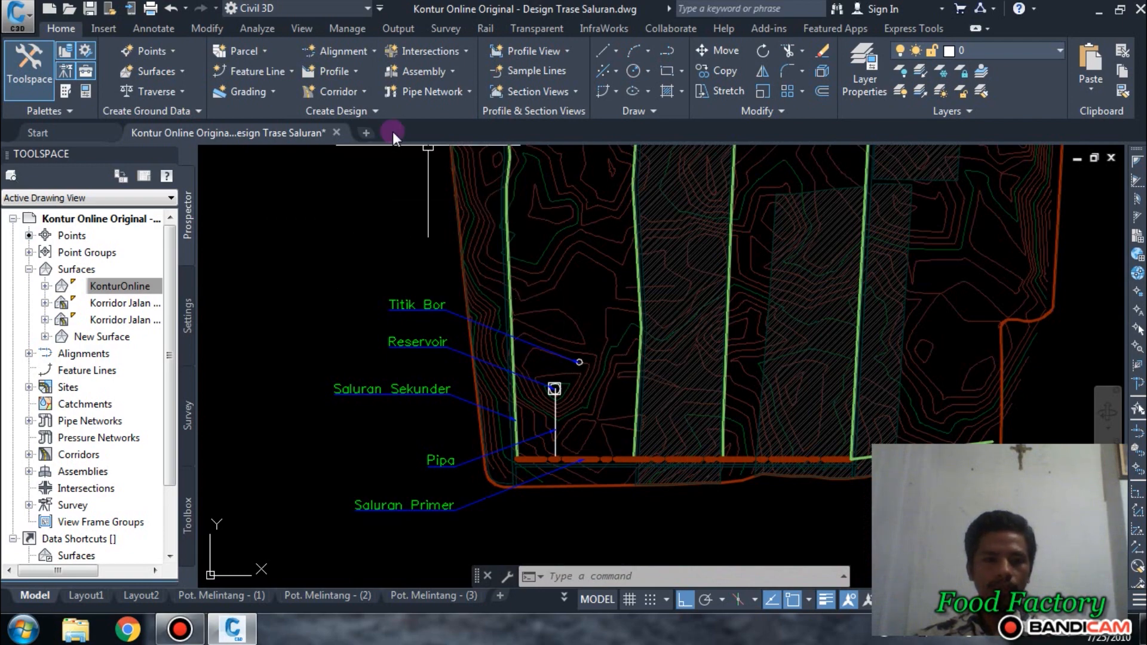
click(339, 49)
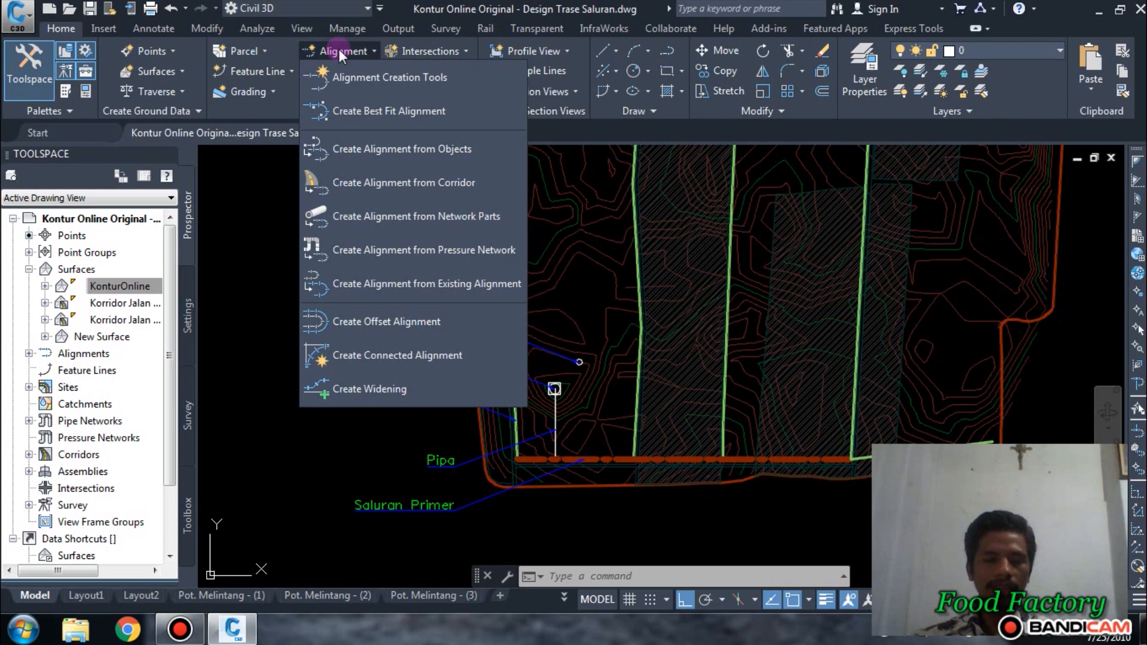
click(402, 146)
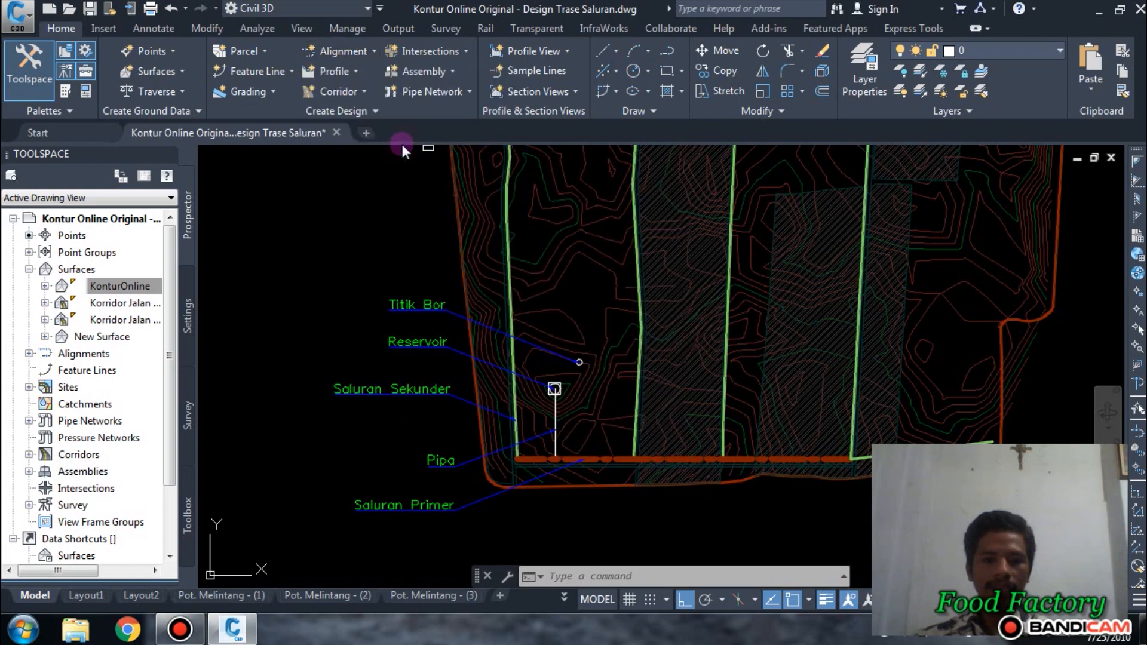
scroll(532, 454, up, 5)
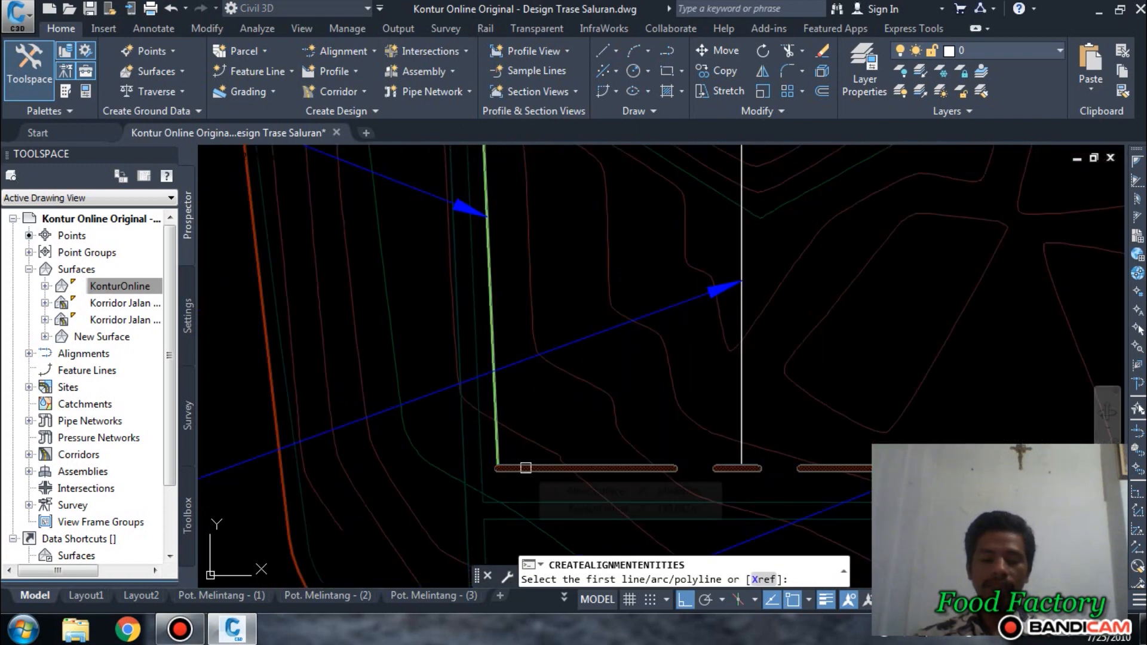
click(526, 468)
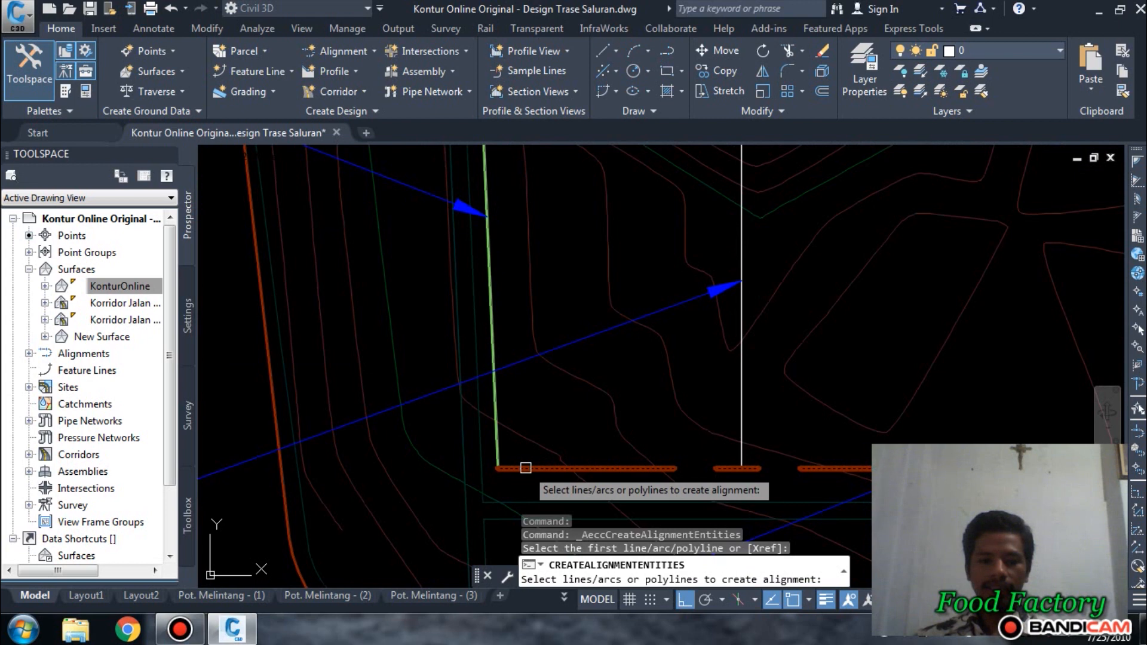
right_click(529, 450)
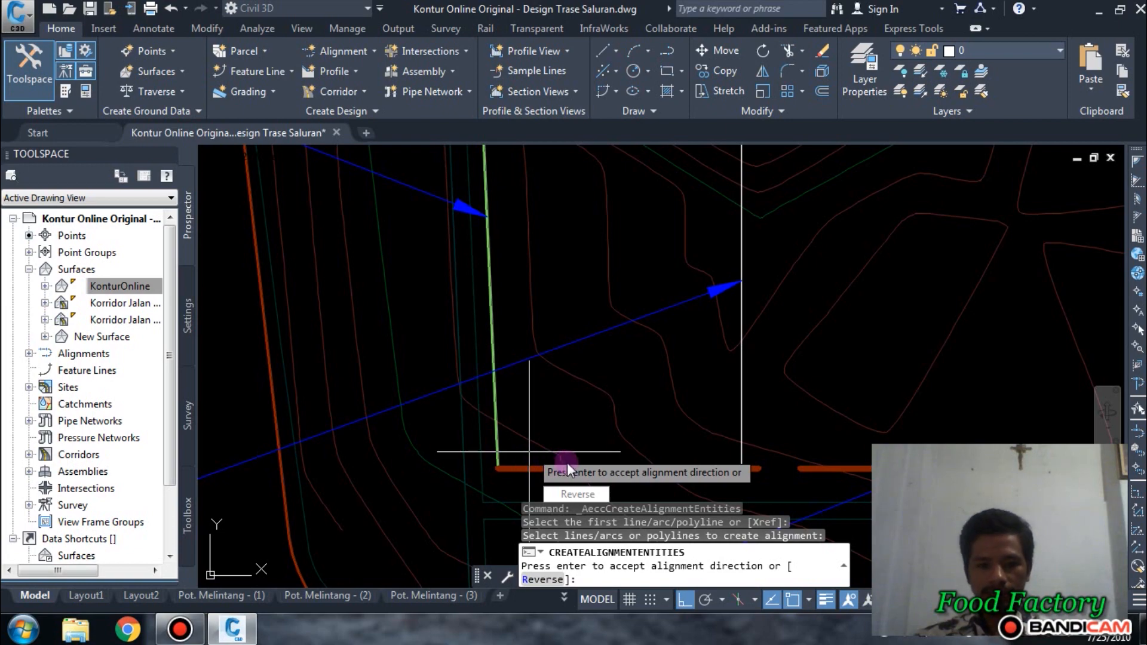
right_click(530, 453)
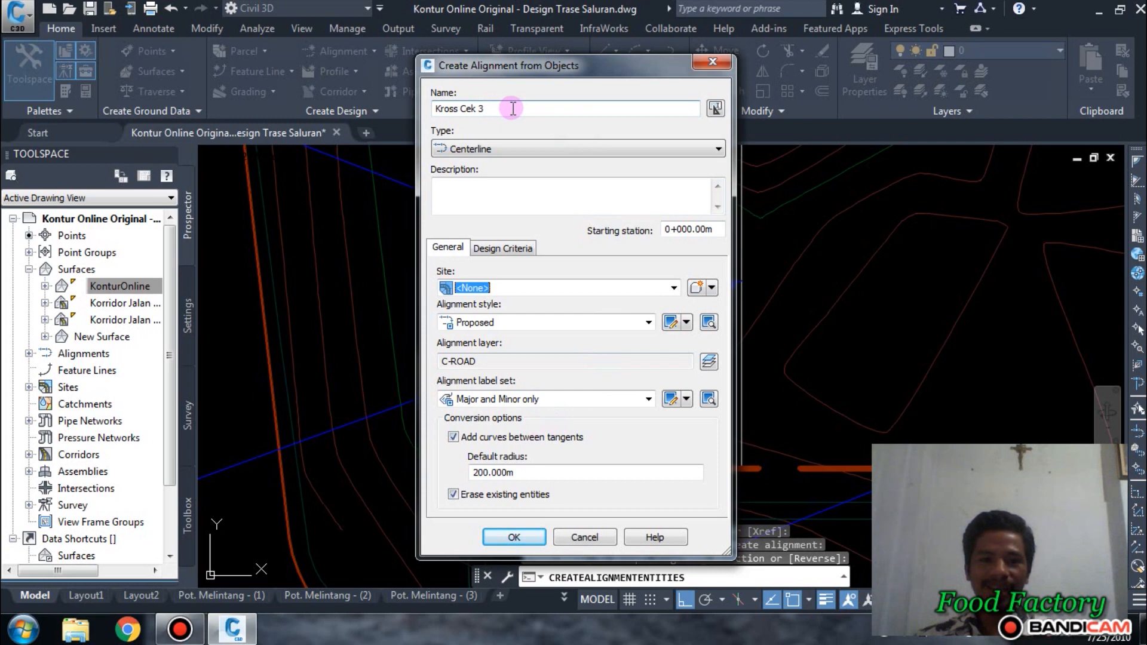
- Name the alignment Sal. Primer, review the design criteria, and create it with the remaining default settings
drag(520, 109, 324, 119)
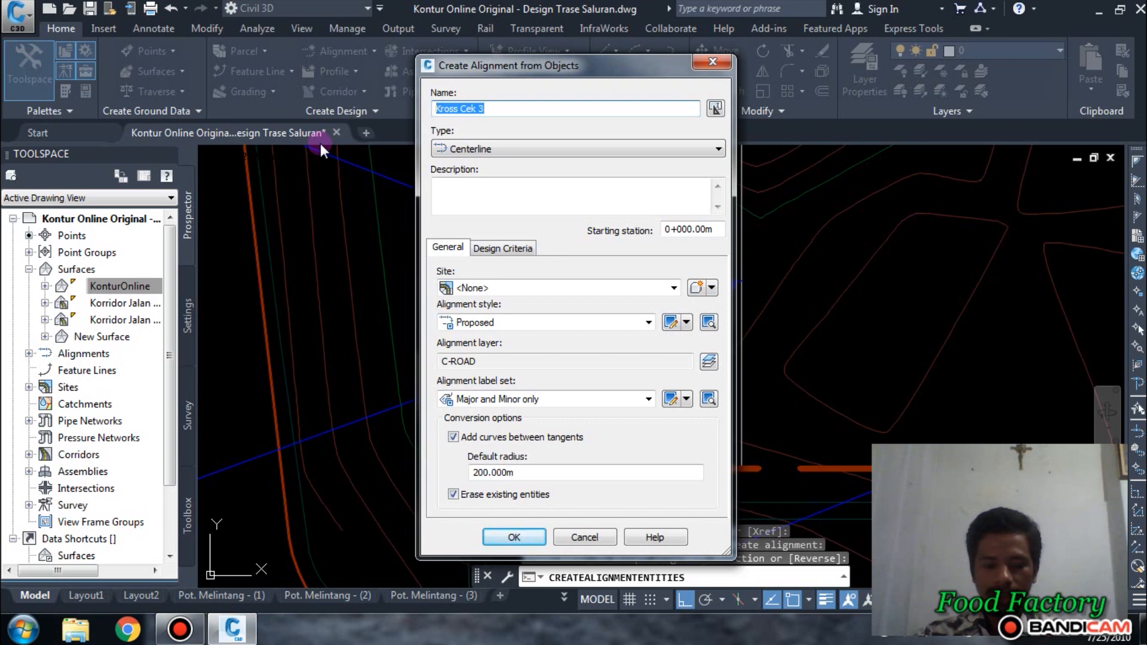
text(Sal. Primer)
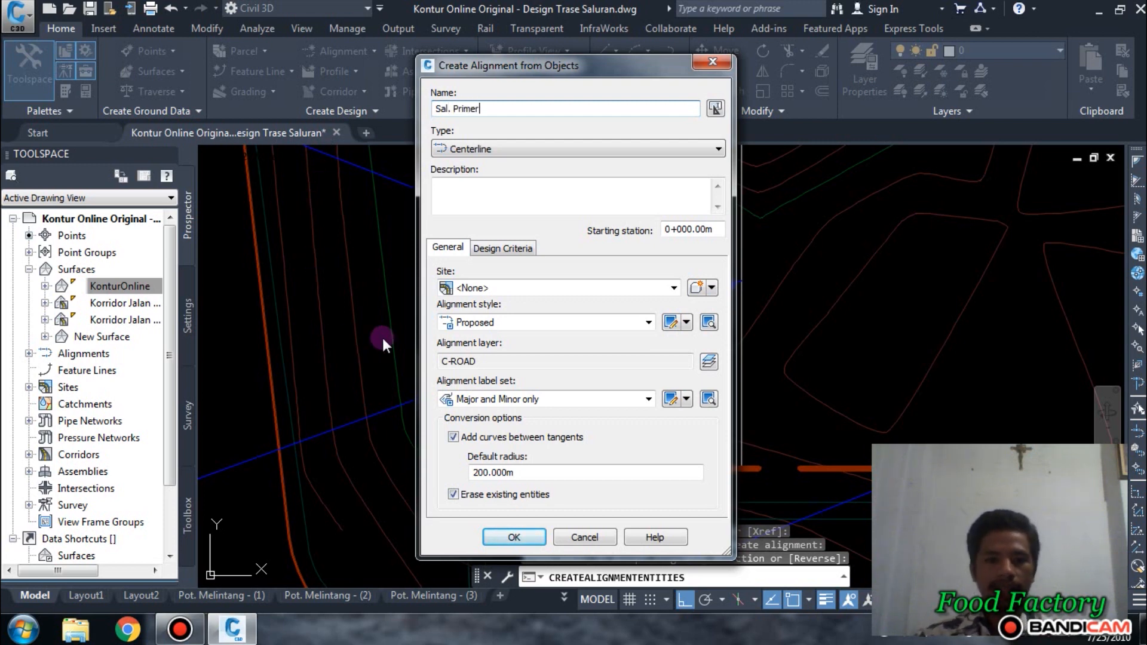
click(492, 248)
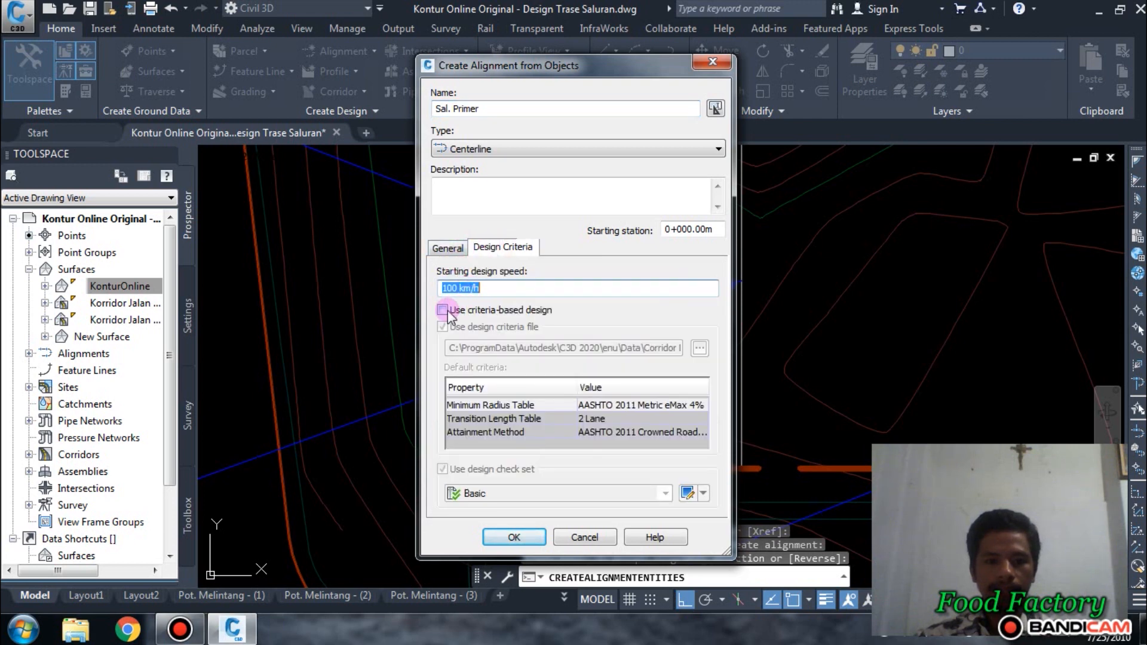
click(447, 249)
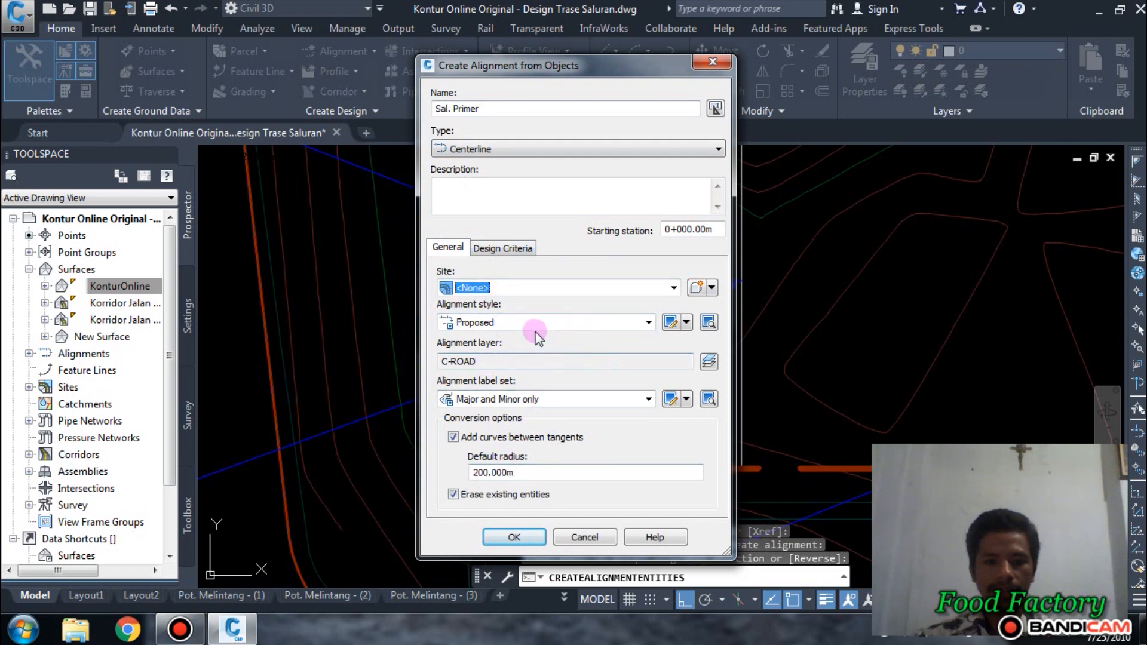
click(518, 537)
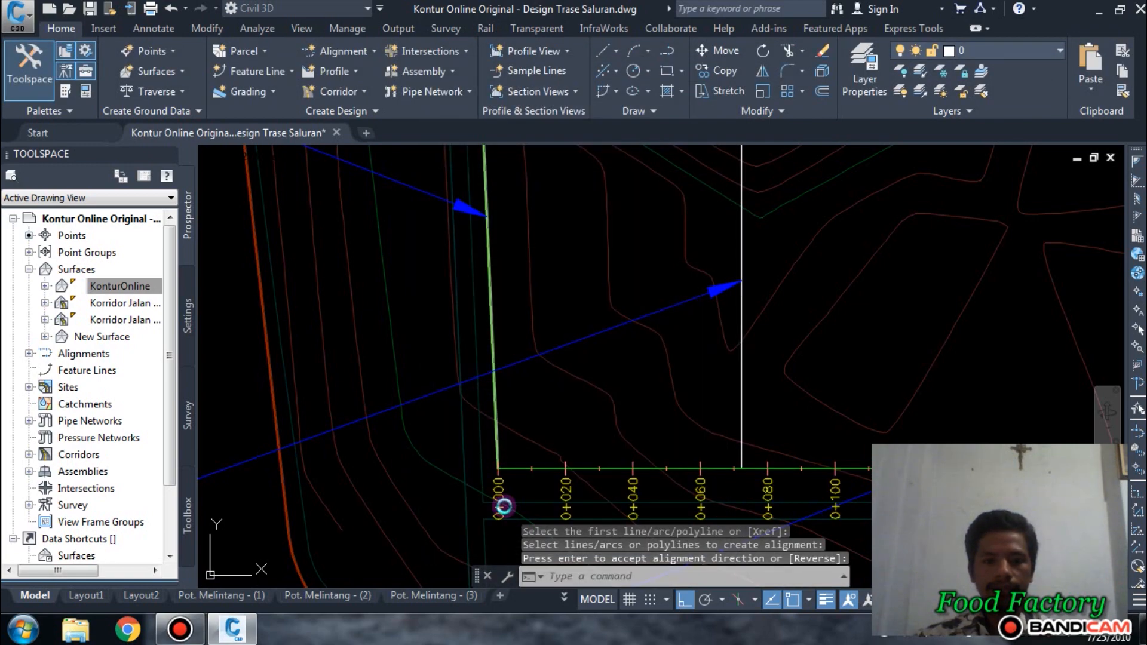
- Examine the station labels along the new primary channel alignment from its start to its end
scroll(257, 392, down, 3)
scroll(809, 453, up, 2)
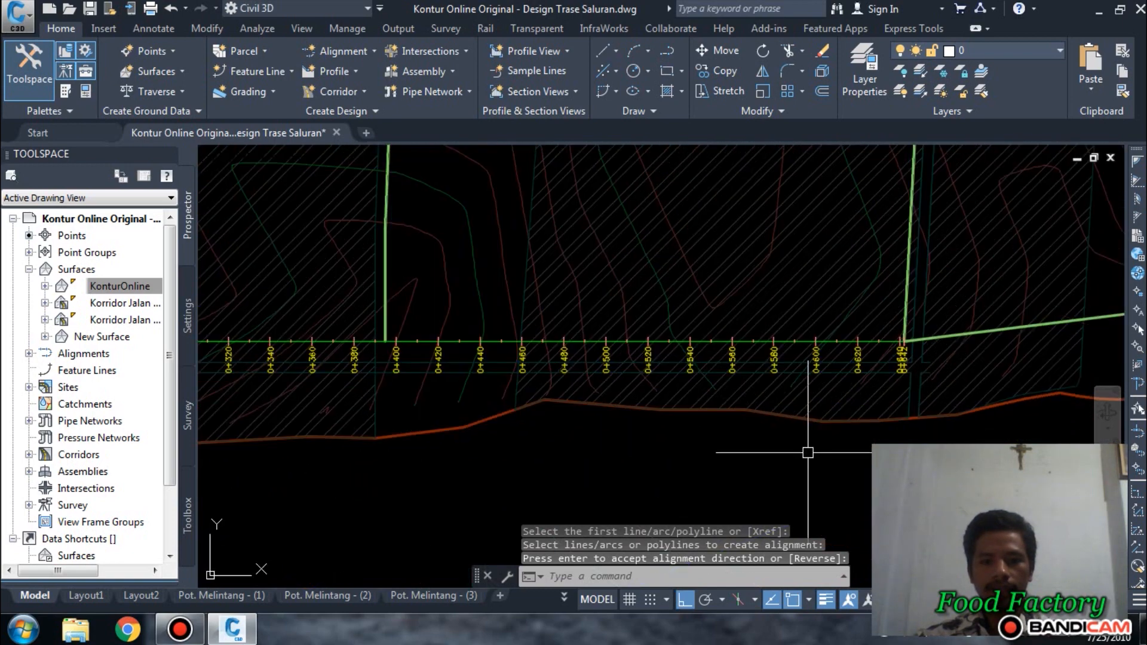
scroll(923, 345, up, 4)
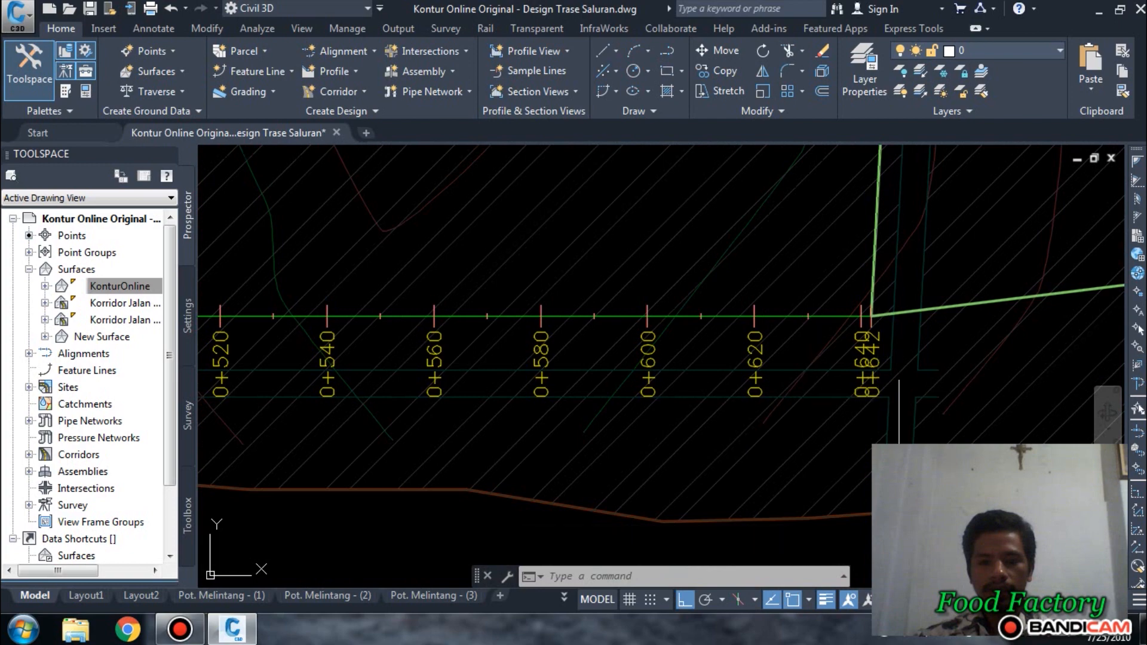
scroll(898, 374, up, 2)
scroll(898, 374, up, 3)
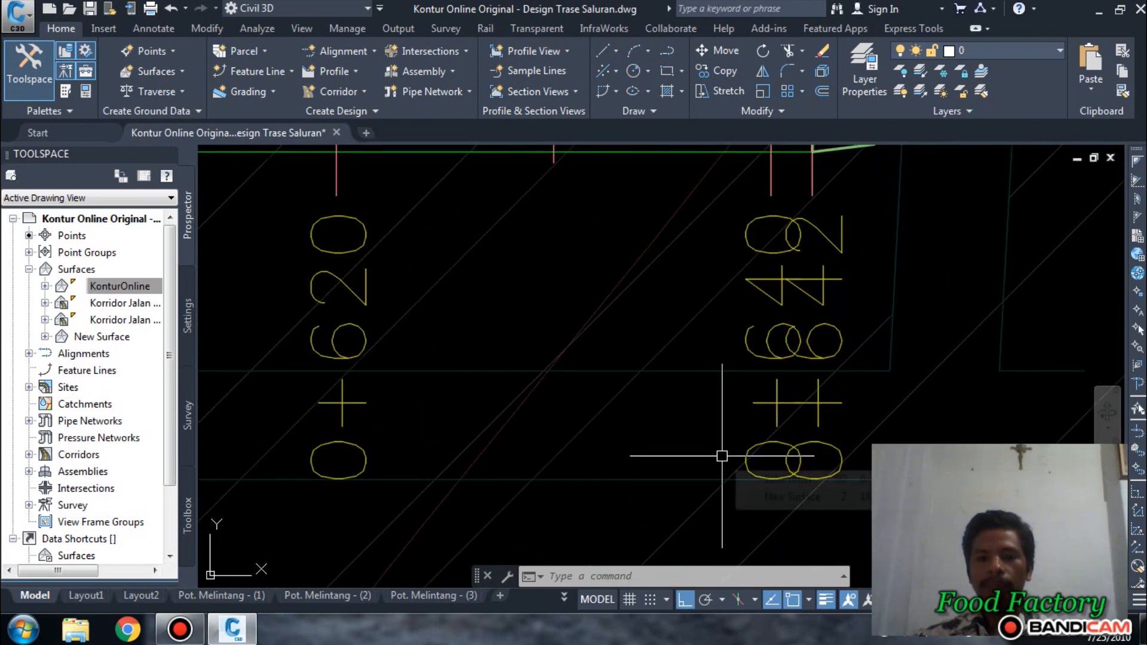
scroll(721, 456, down, 2)
scroll(721, 456, down, 8)
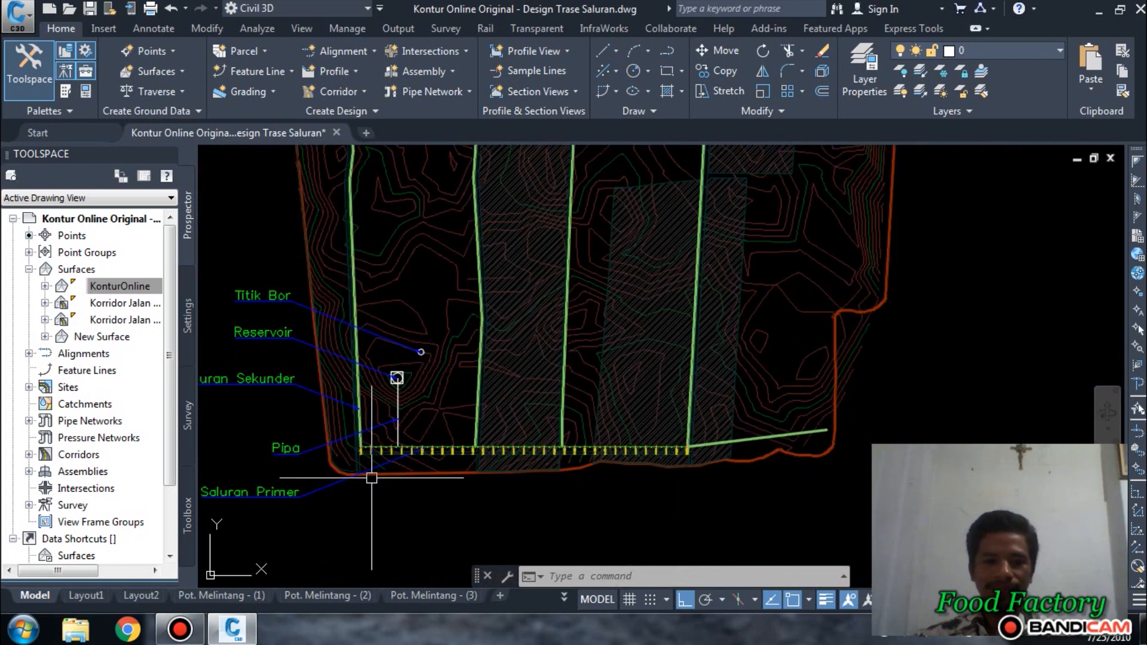
scroll(372, 451, up, 3)
scroll(363, 429, up, 2)
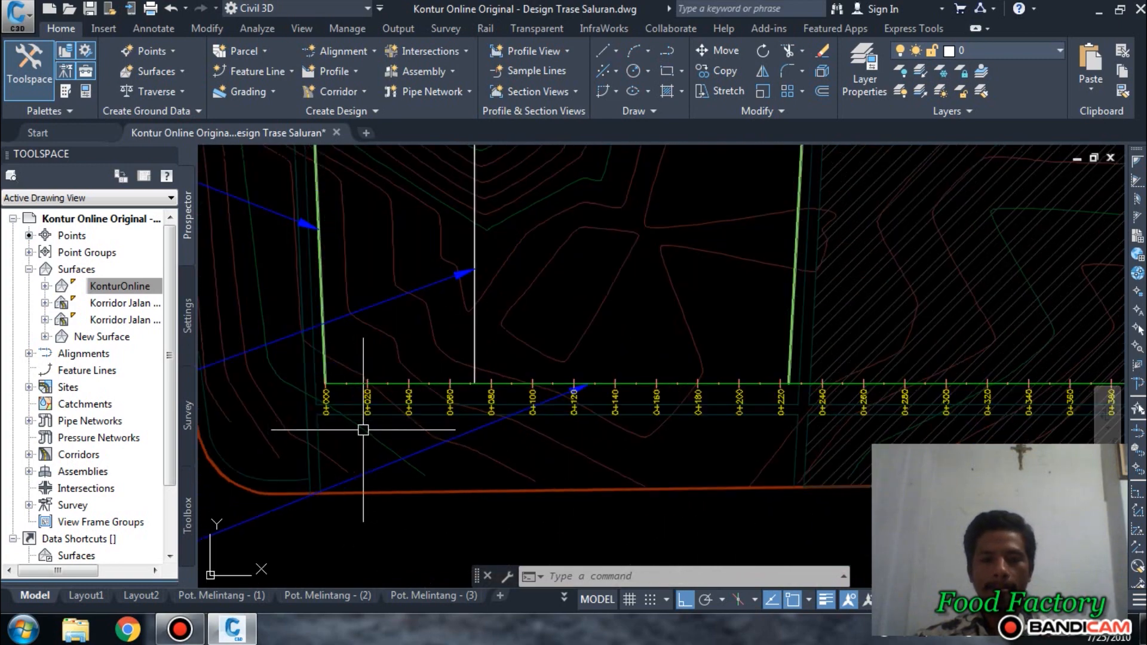
scroll(363, 429, down, 3)
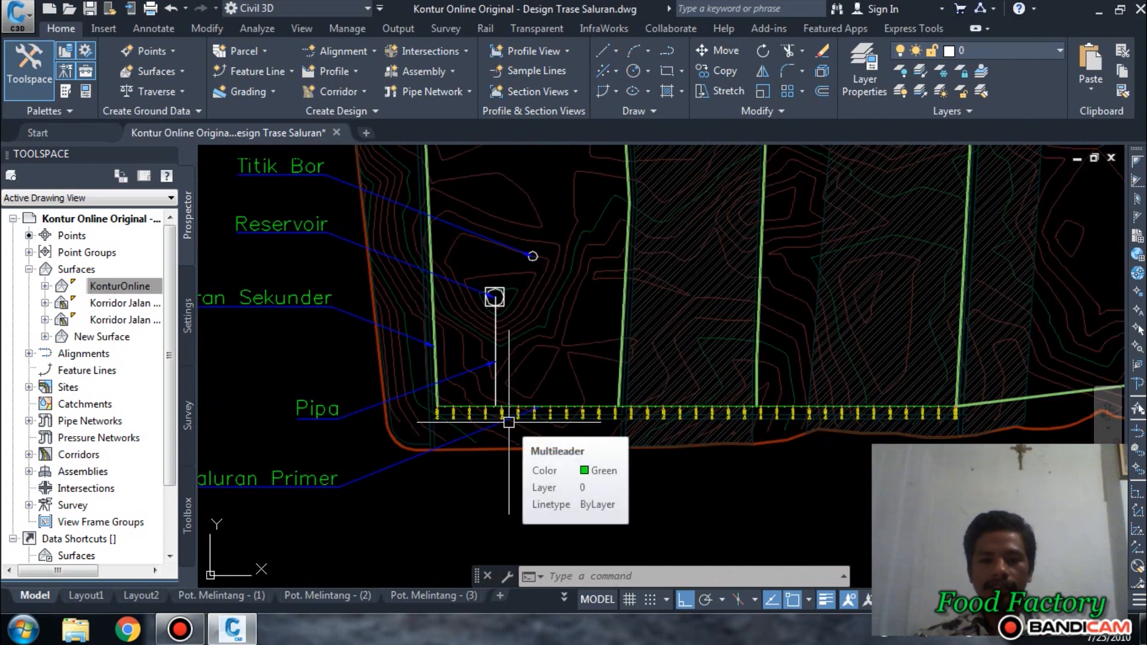
scroll(410, 447, down, 3)
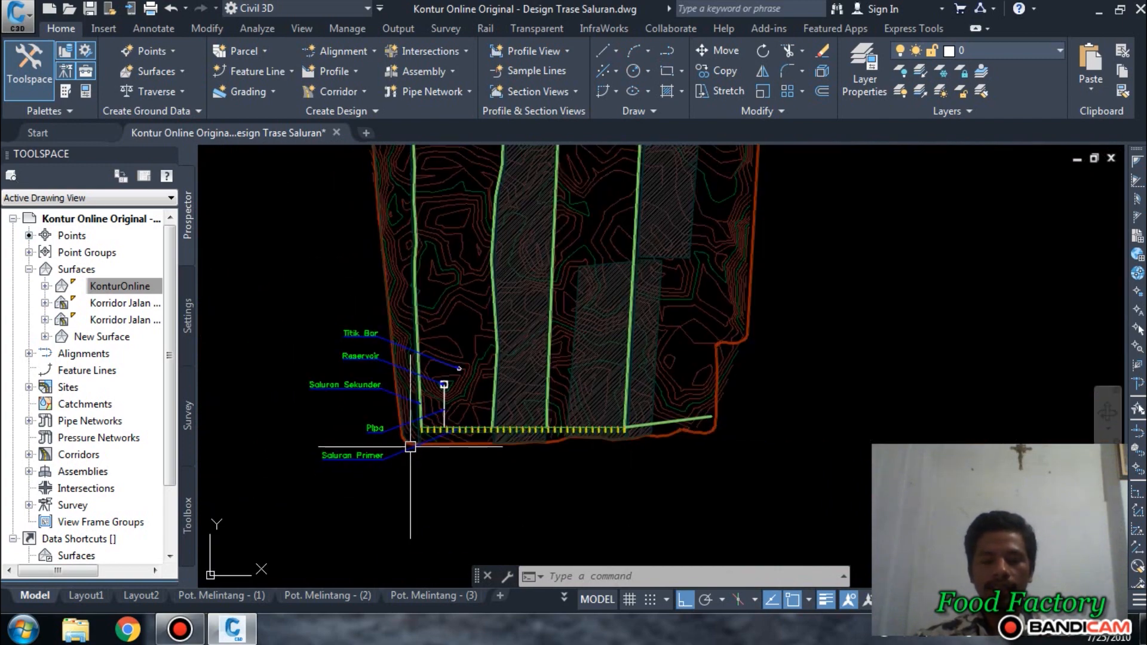
scroll(781, 385, down, 3)
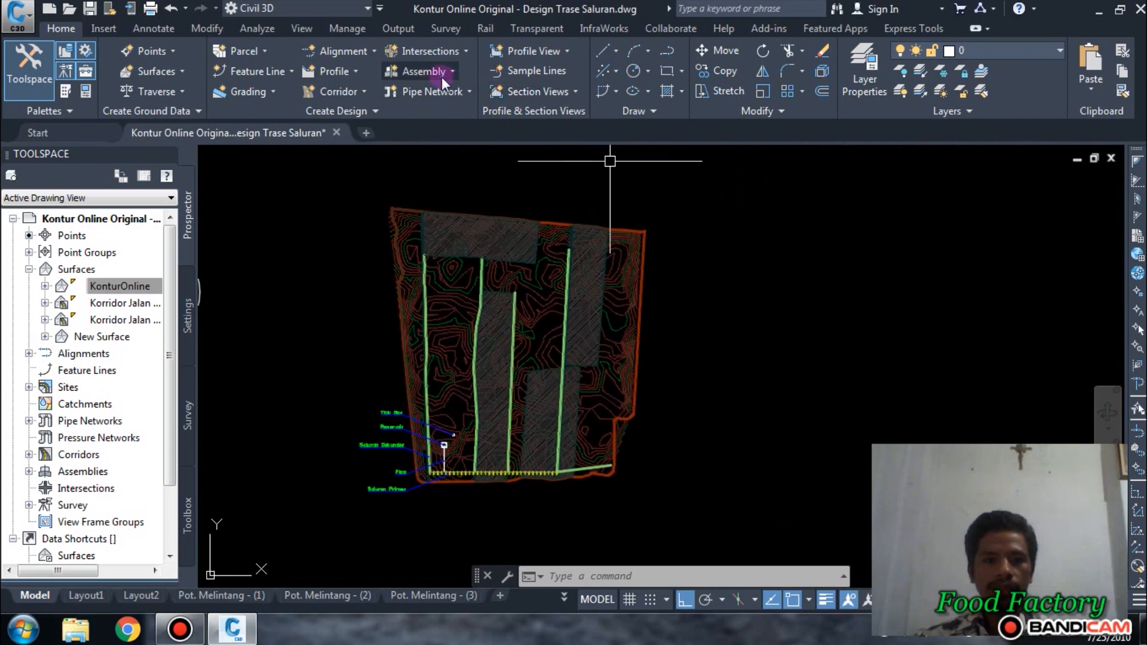
- Create a surface profile for the Sal. Primer alignment, adding New Surface to the profile list
click(341, 69)
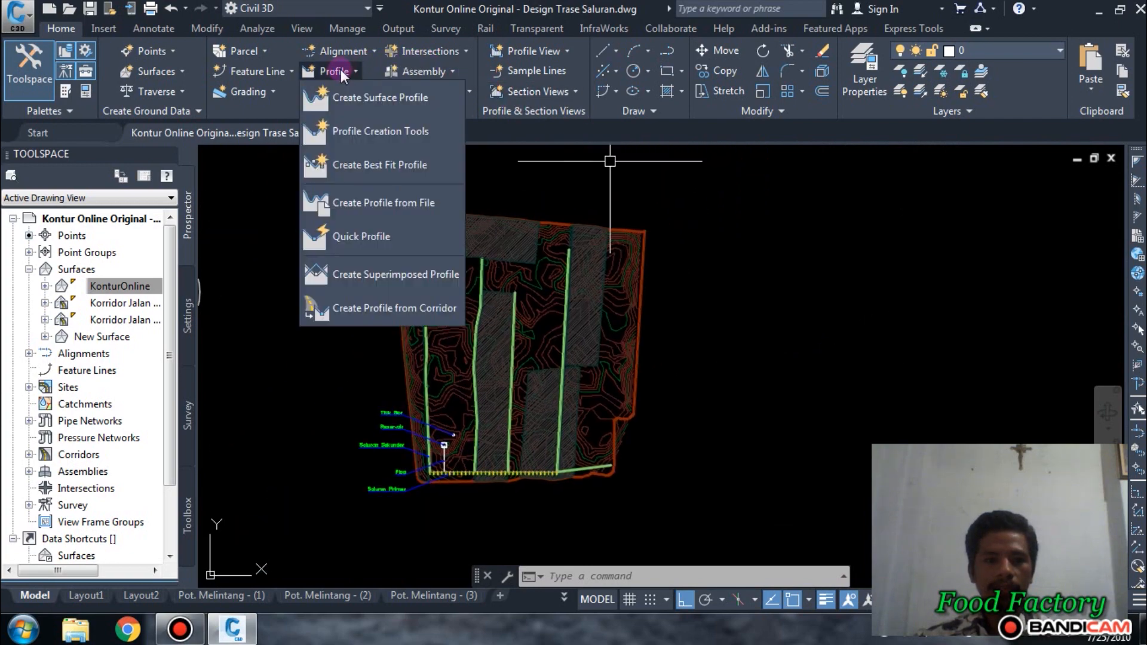
click(375, 107)
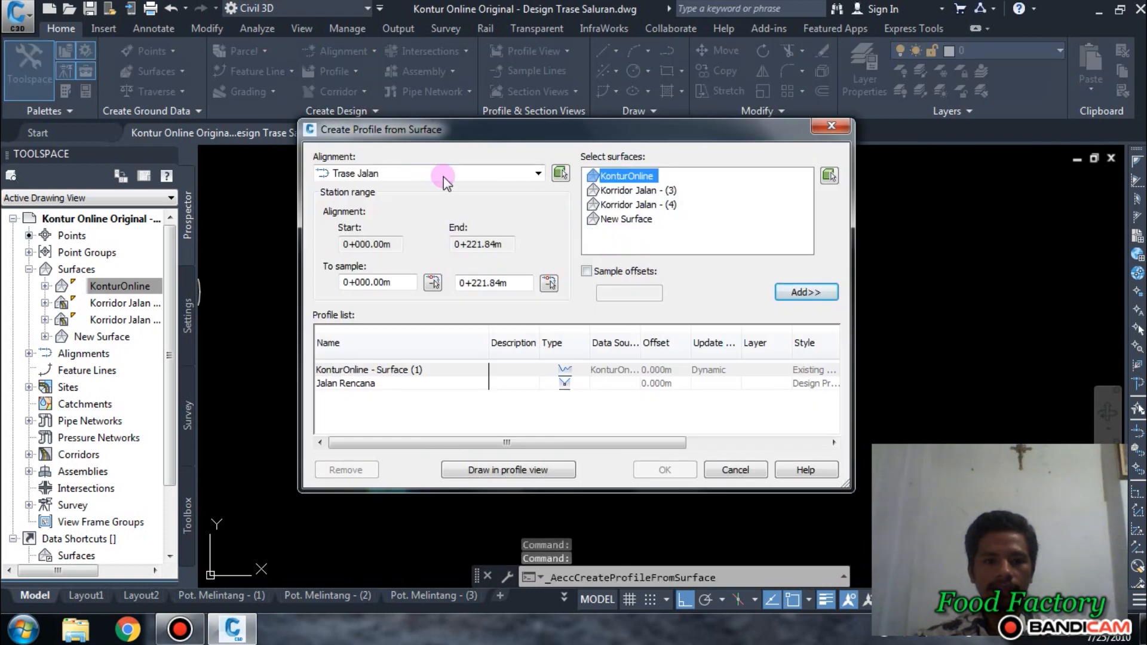
click(444, 175)
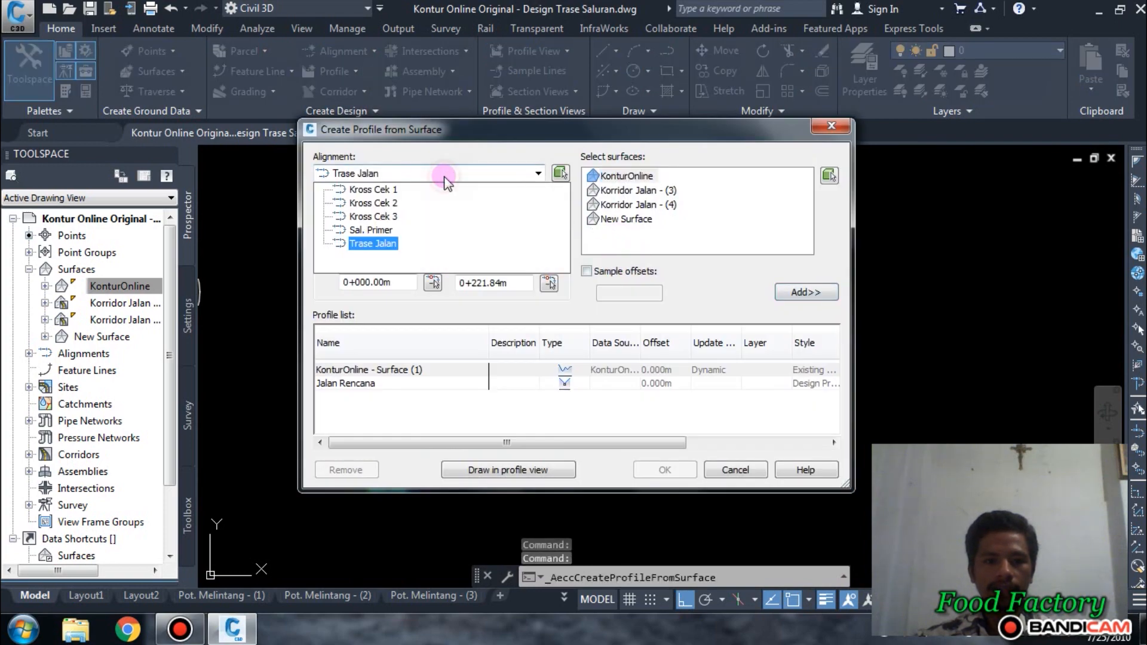
click(372, 230)
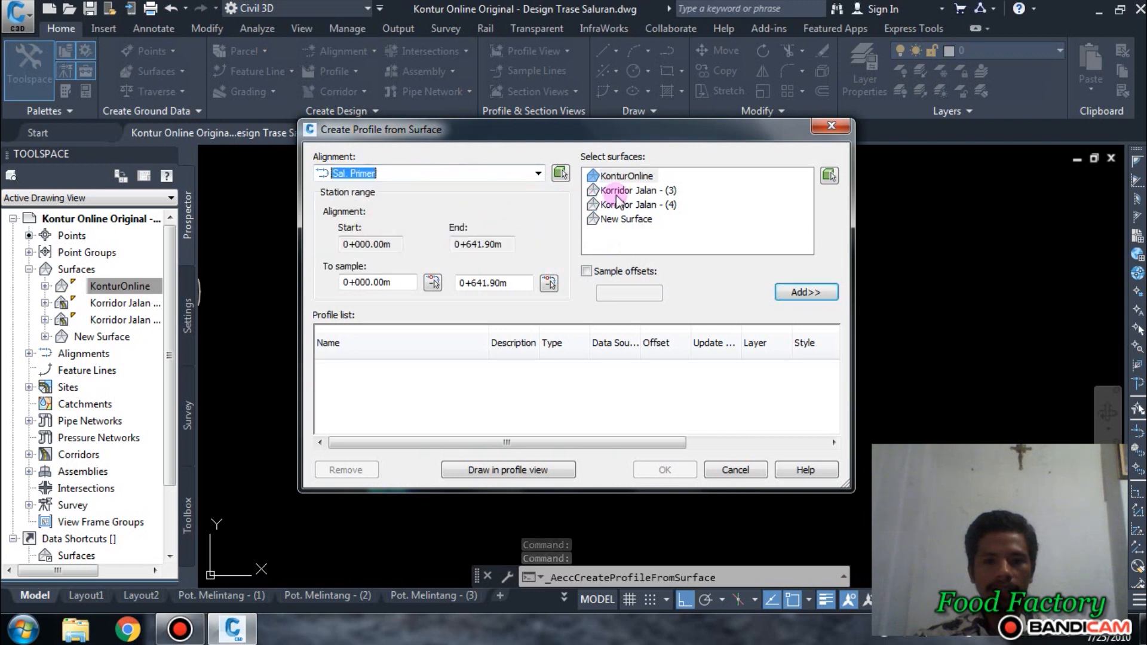
click(618, 176)
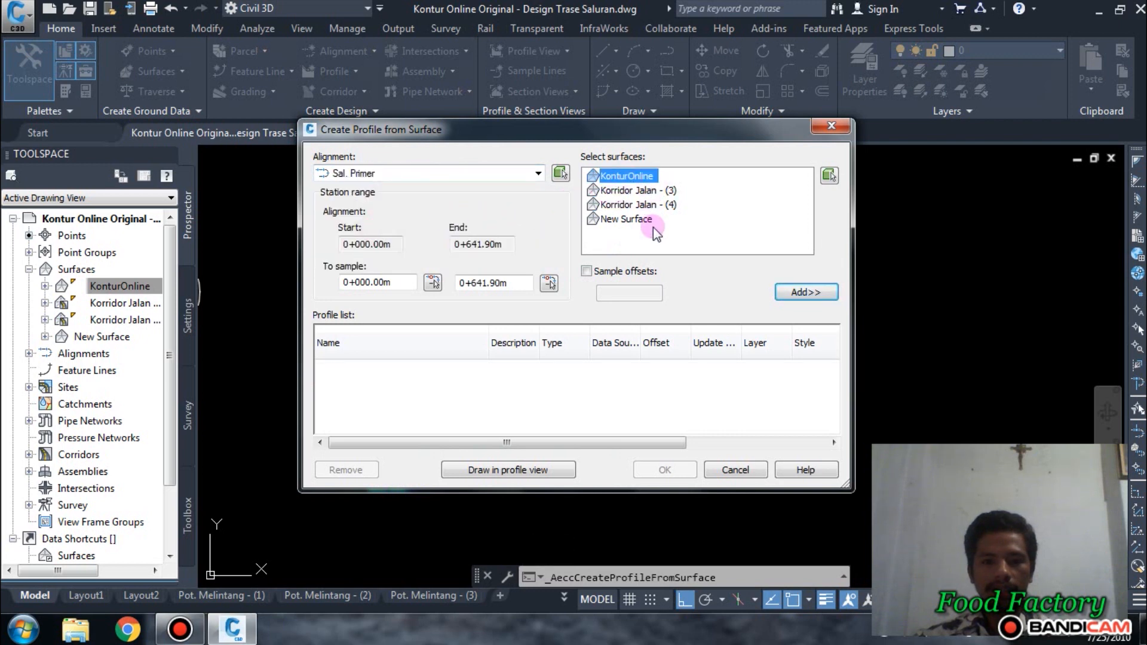
click(637, 217)
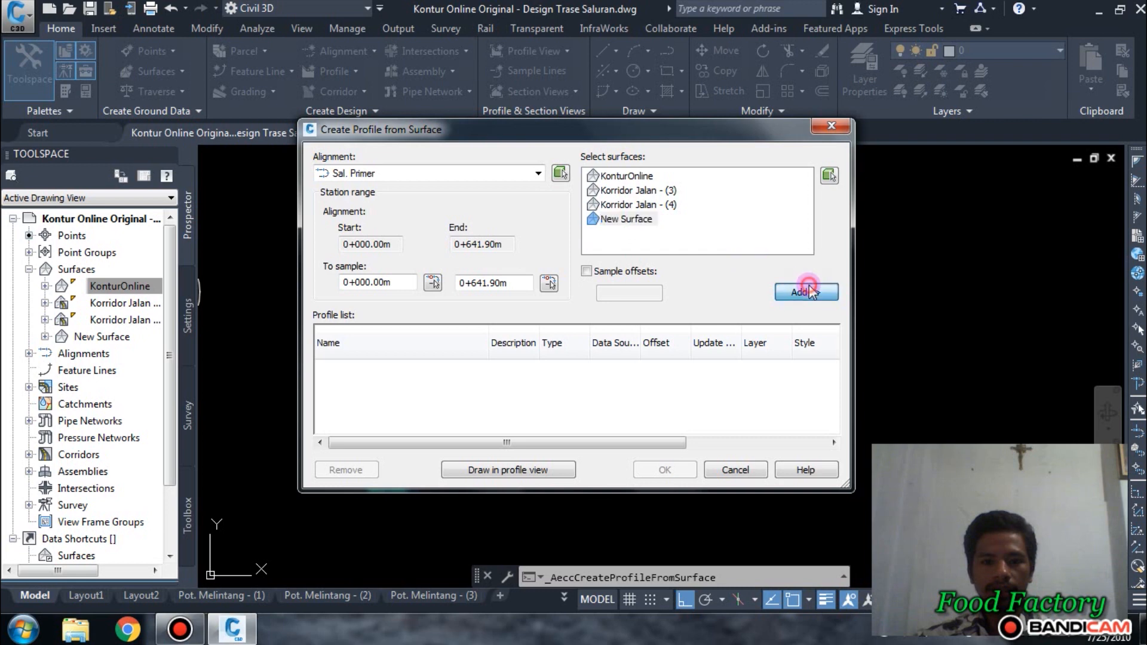
click(787, 292)
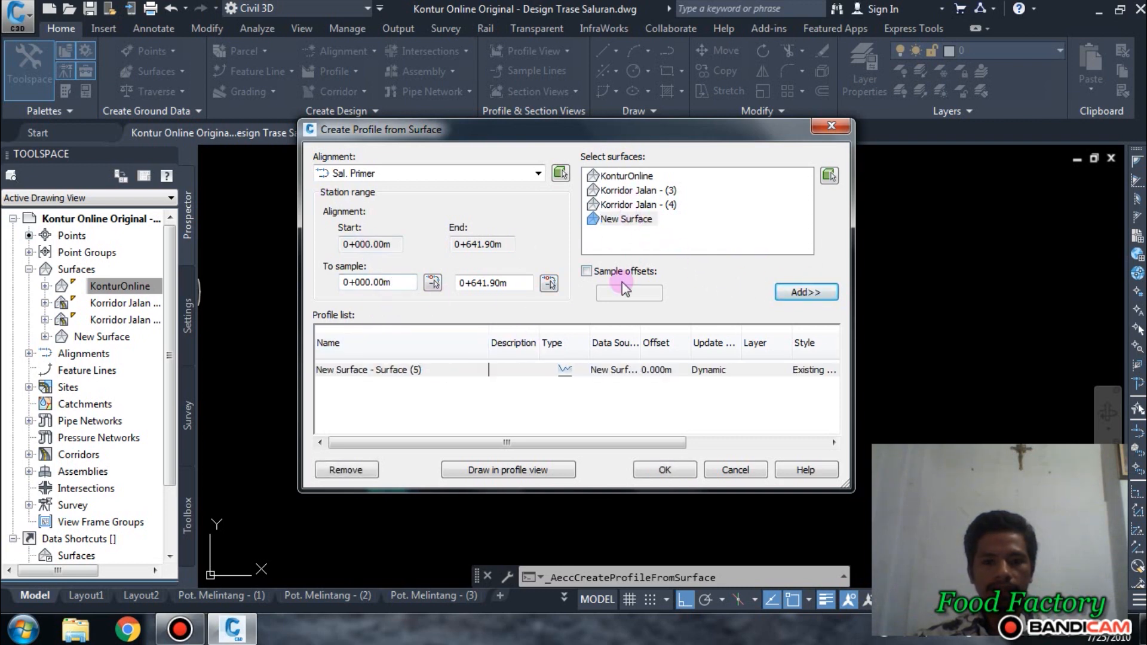
- Start a profile view for the Sal. Primer surface profile, named Pot. Saluran Primer, with the Land Desktop Profile Jalan style
click(508, 470)
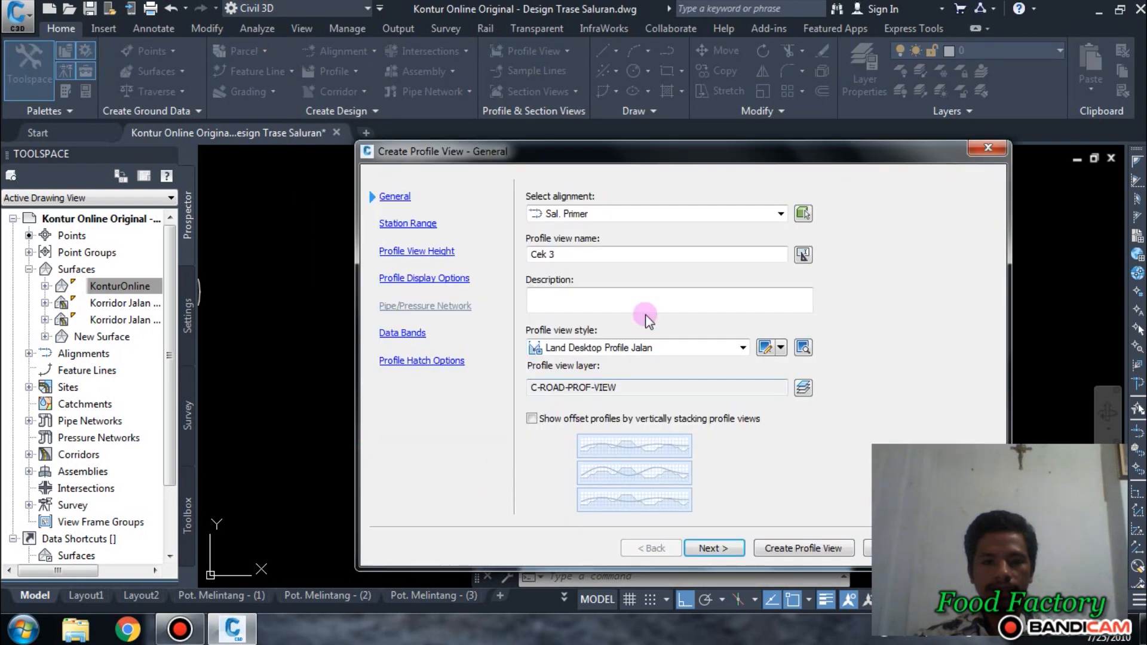
double_click(590, 254)
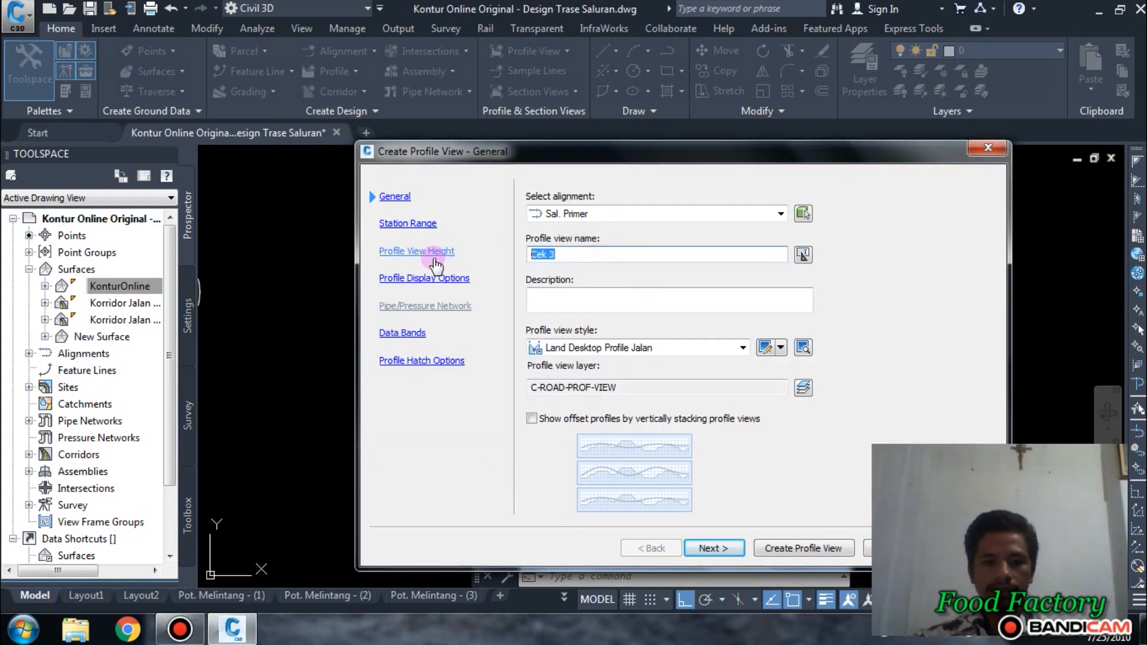
text(Saluran)
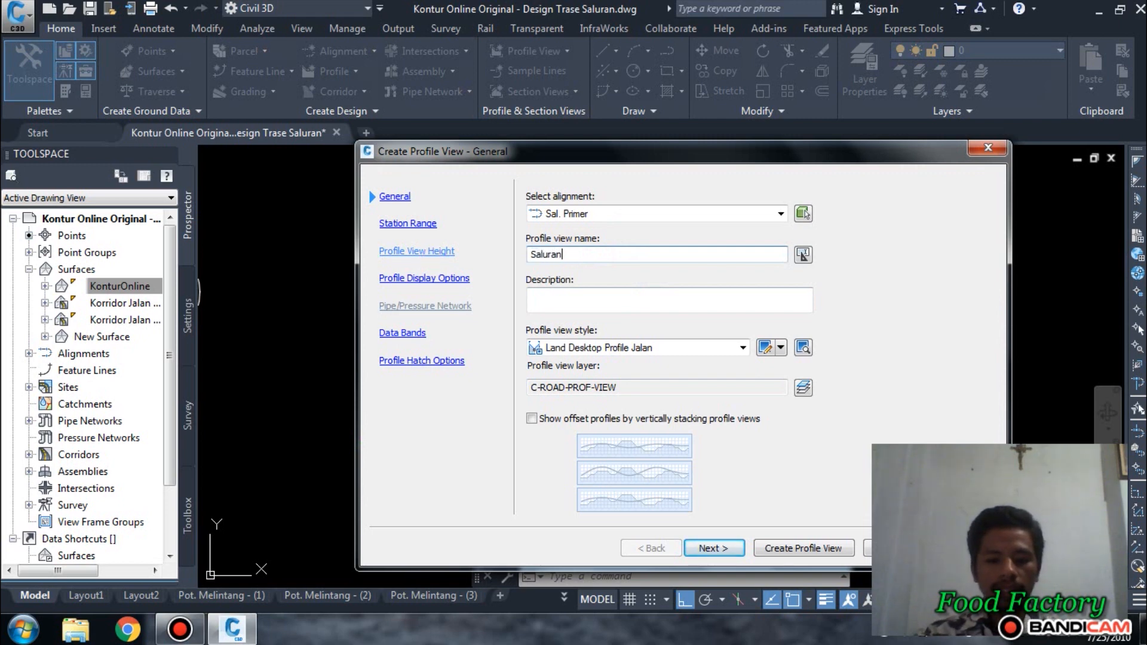
text(g)
click(436, 264)
key(BackSpace)
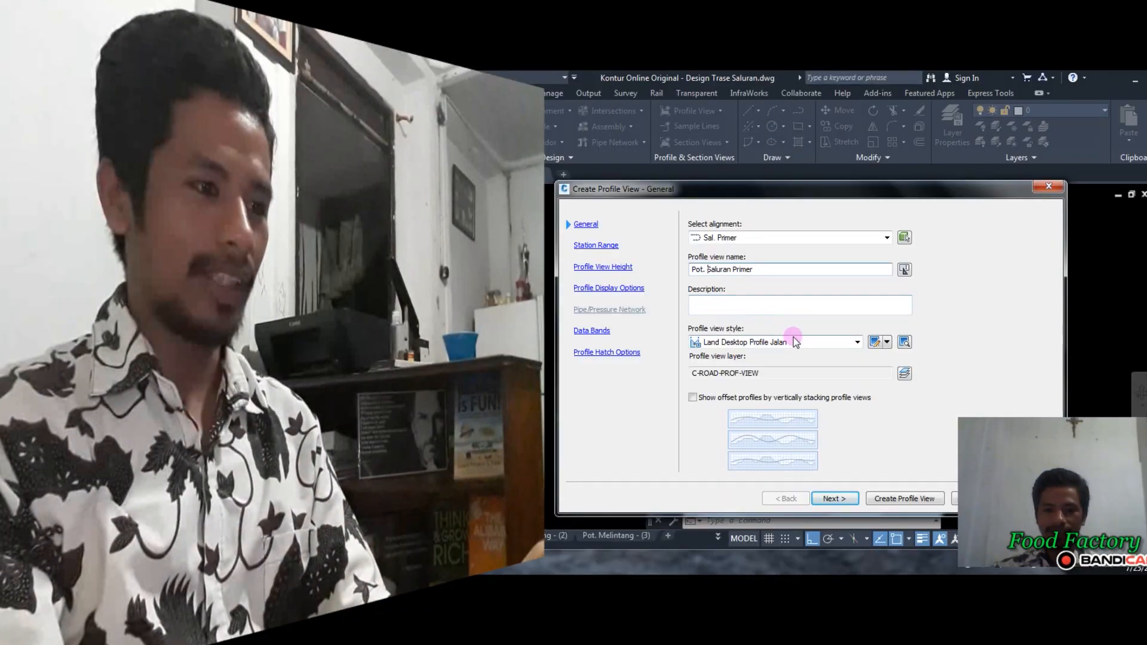
click(794, 340)
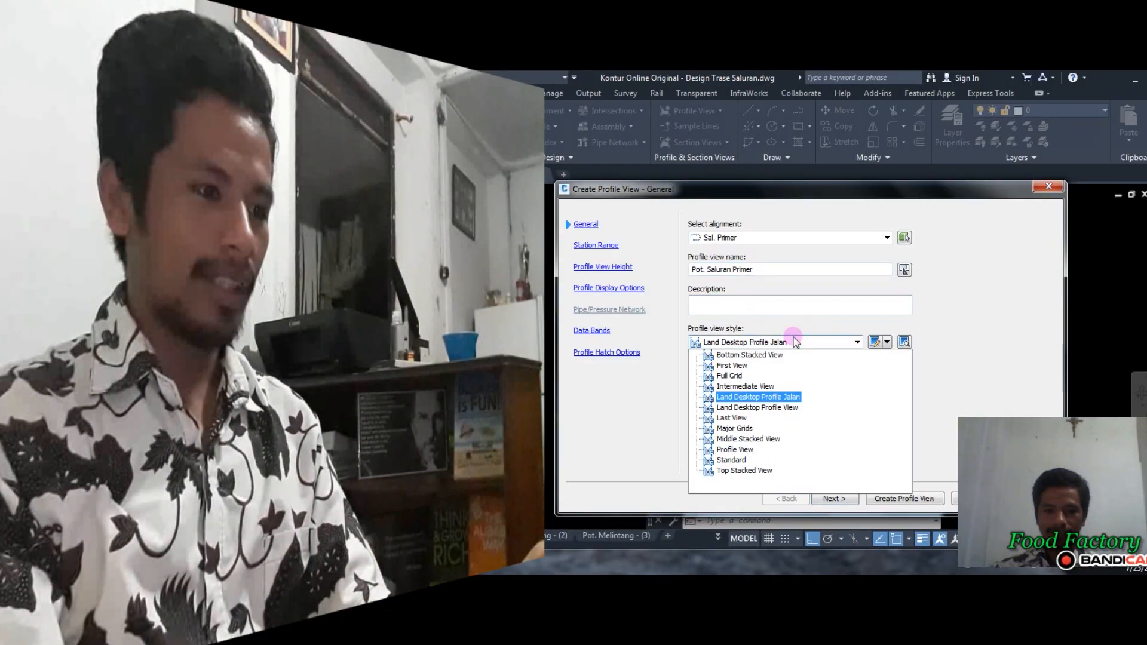
click(756, 397)
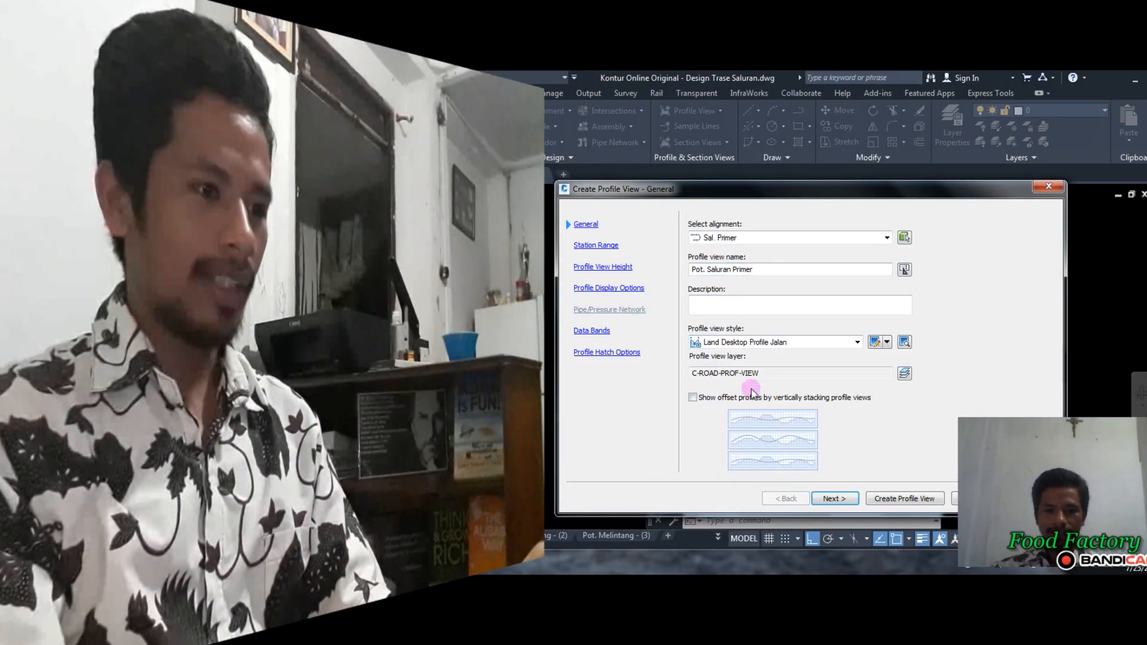
- Accept the default station range, automatic view height and display options, keeping the Land Desktop Standard Band Set Jalan for the data bands
click(843, 499)
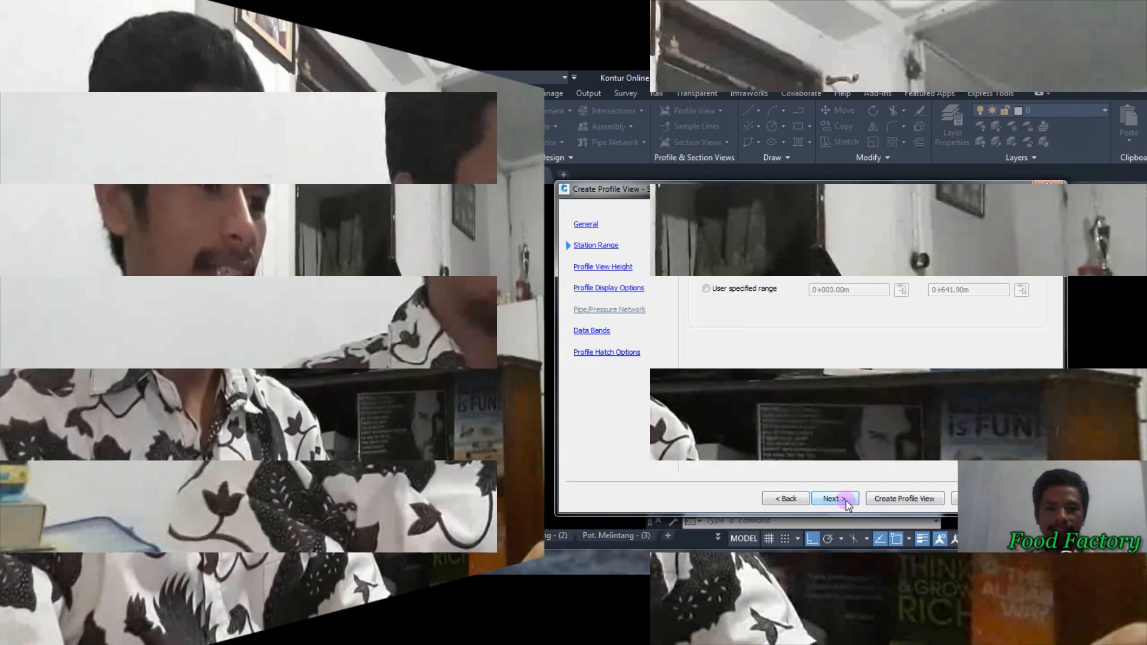
click(834, 499)
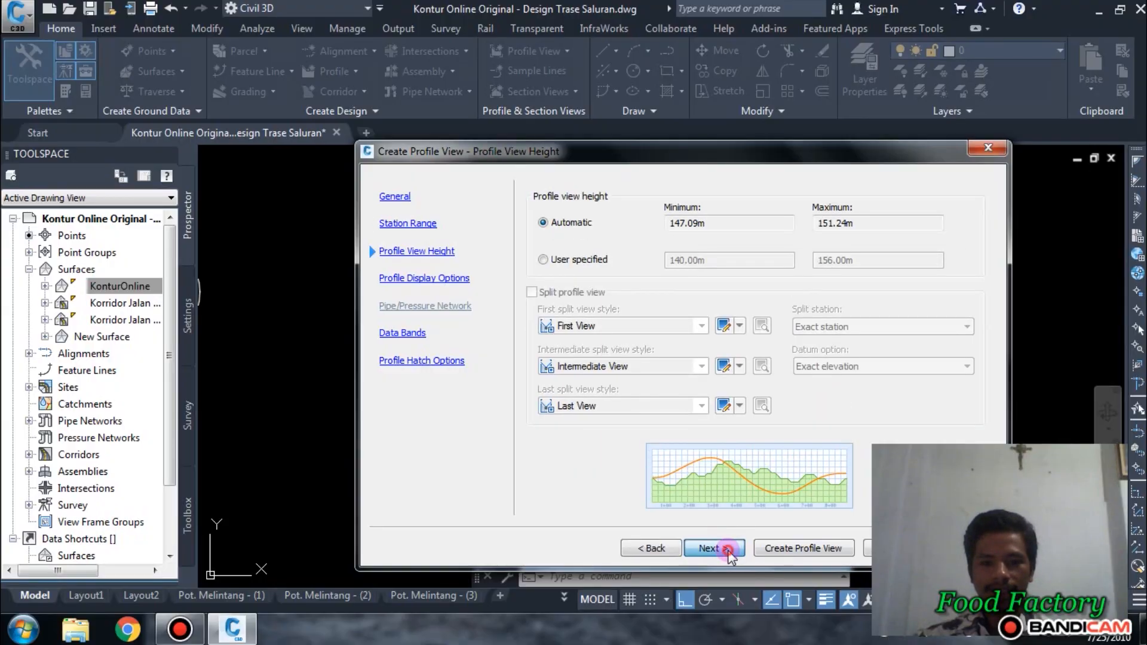
click(727, 550)
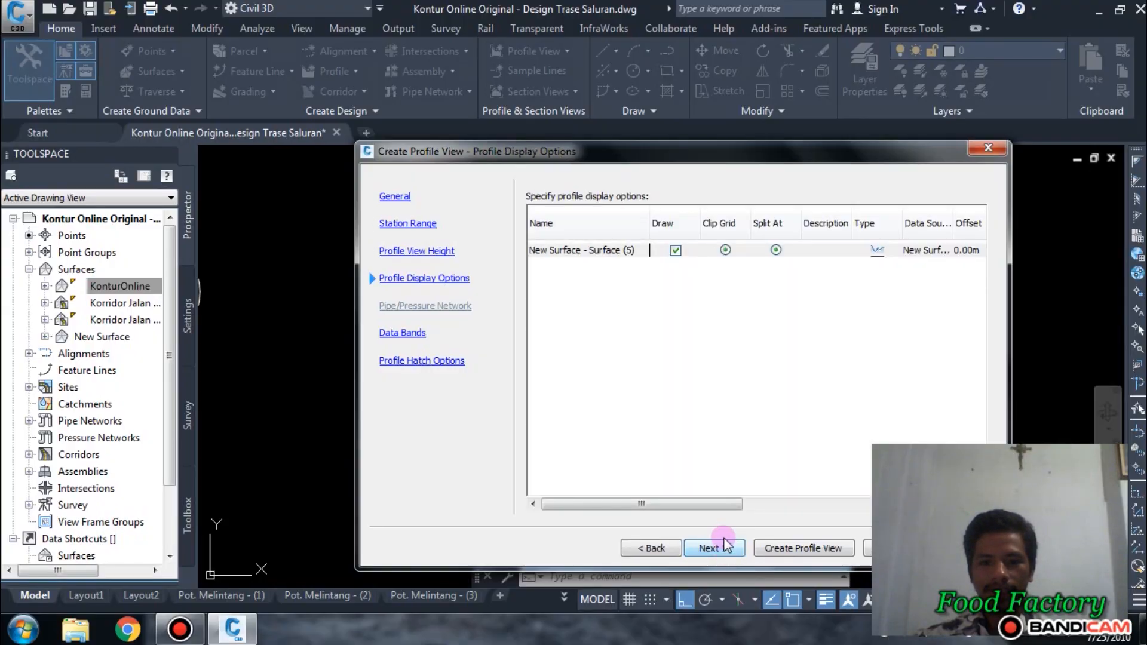
click(717, 548)
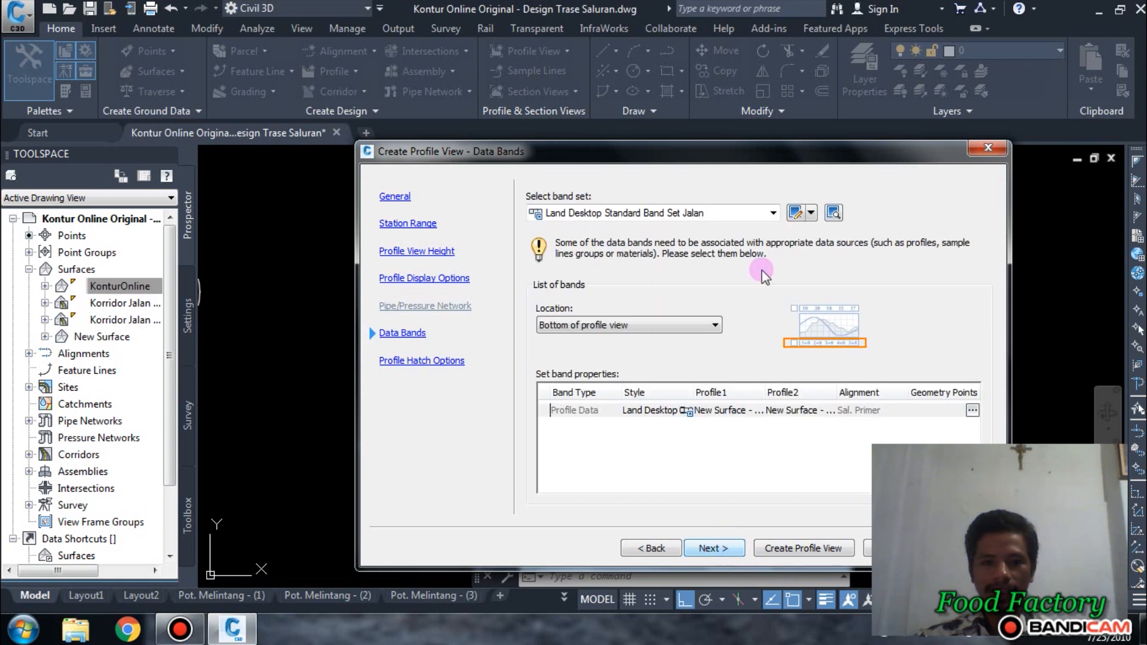
click(706, 216)
click(704, 216)
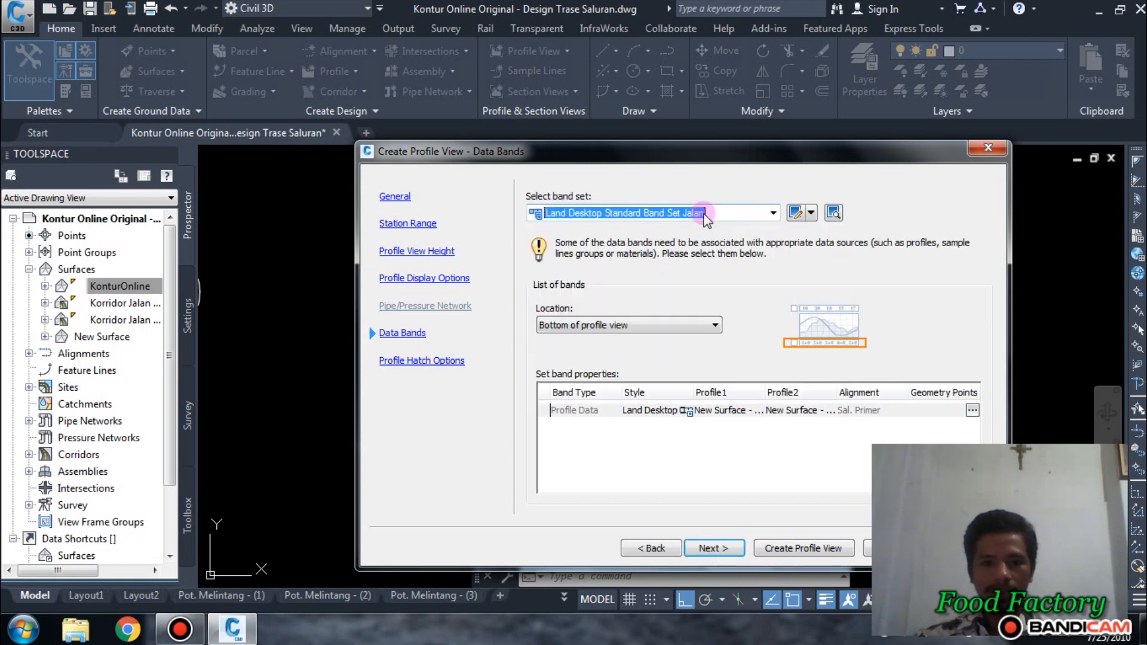
click(730, 547)
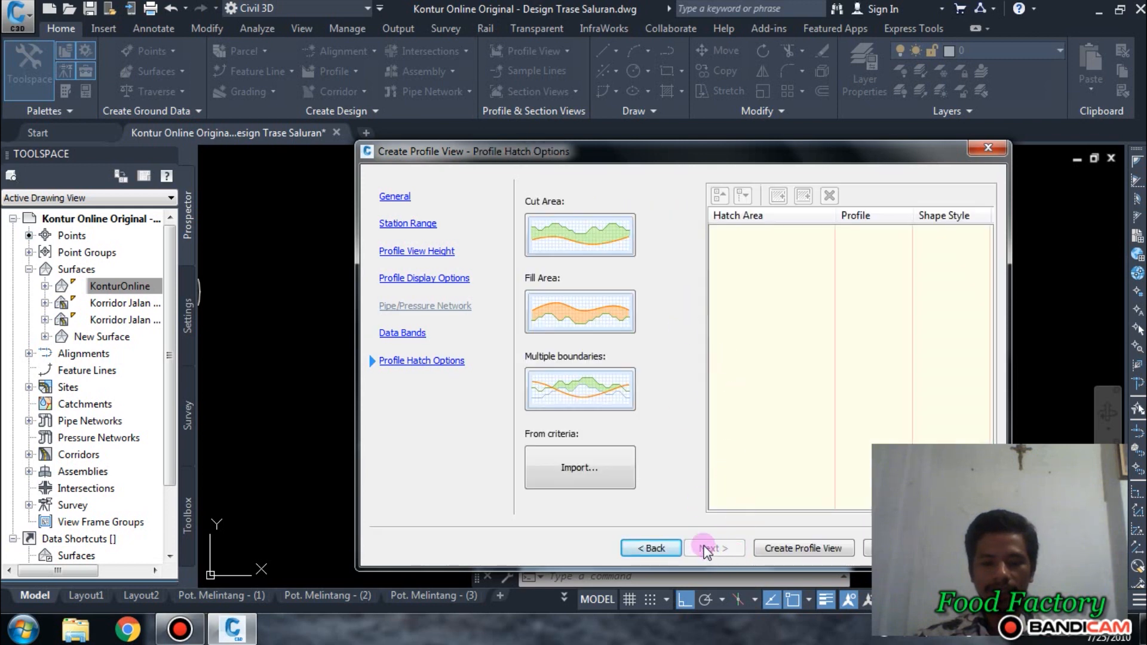
- Add cut and fill hatch areas, and place the profile view in the empty space to the right of the site plan
click(594, 233)
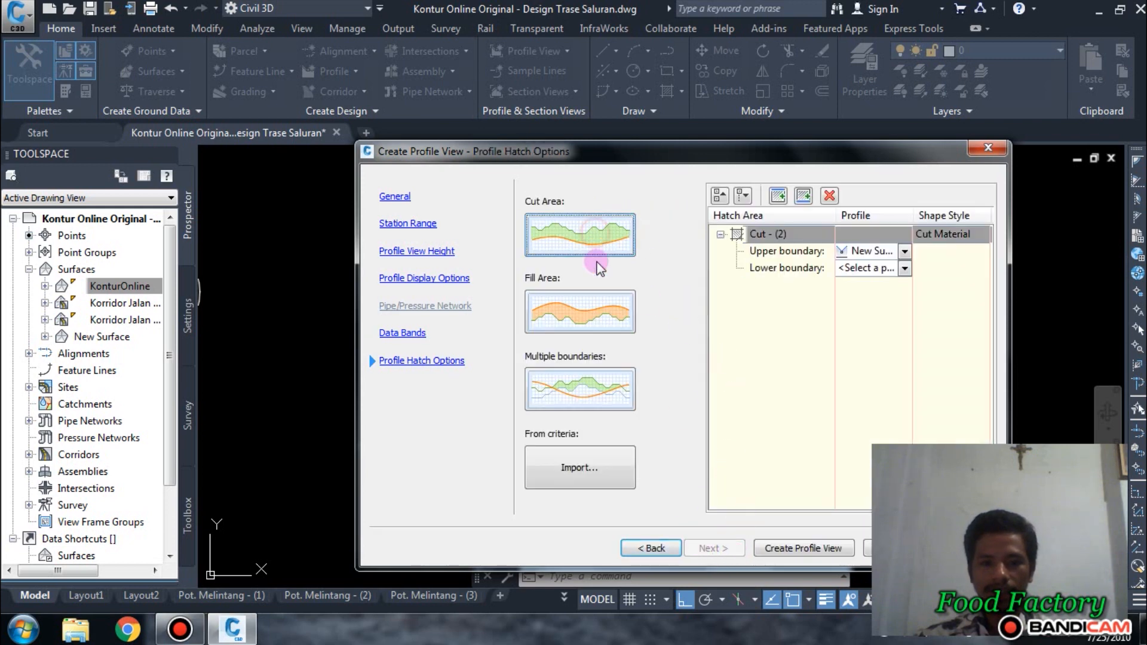
click(583, 323)
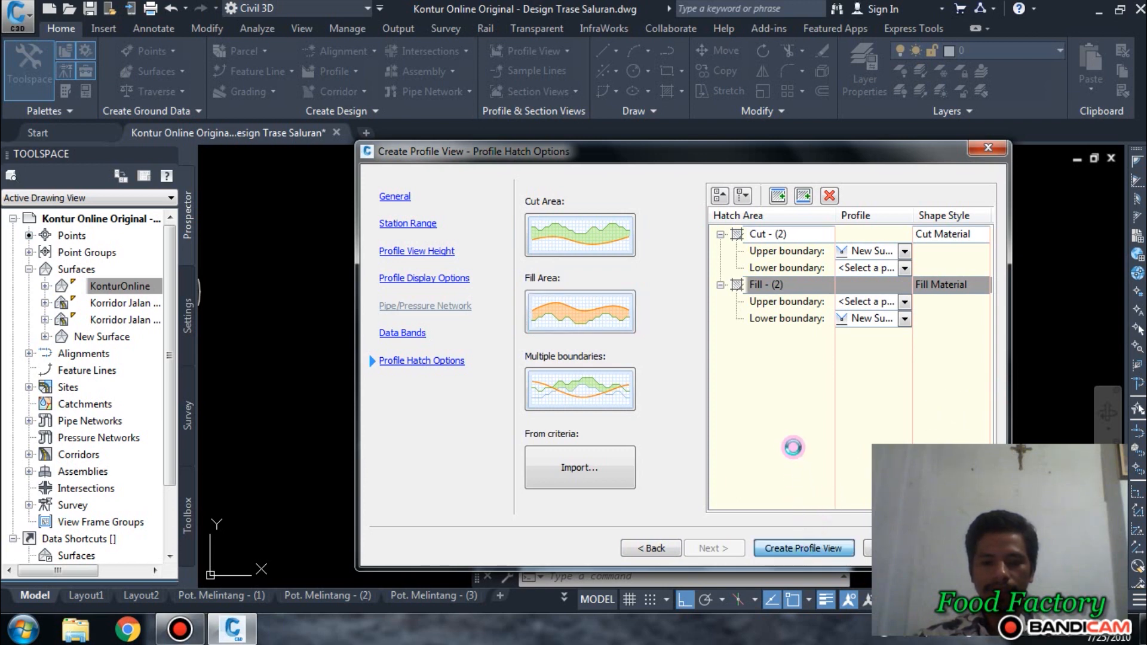
click(484, 346)
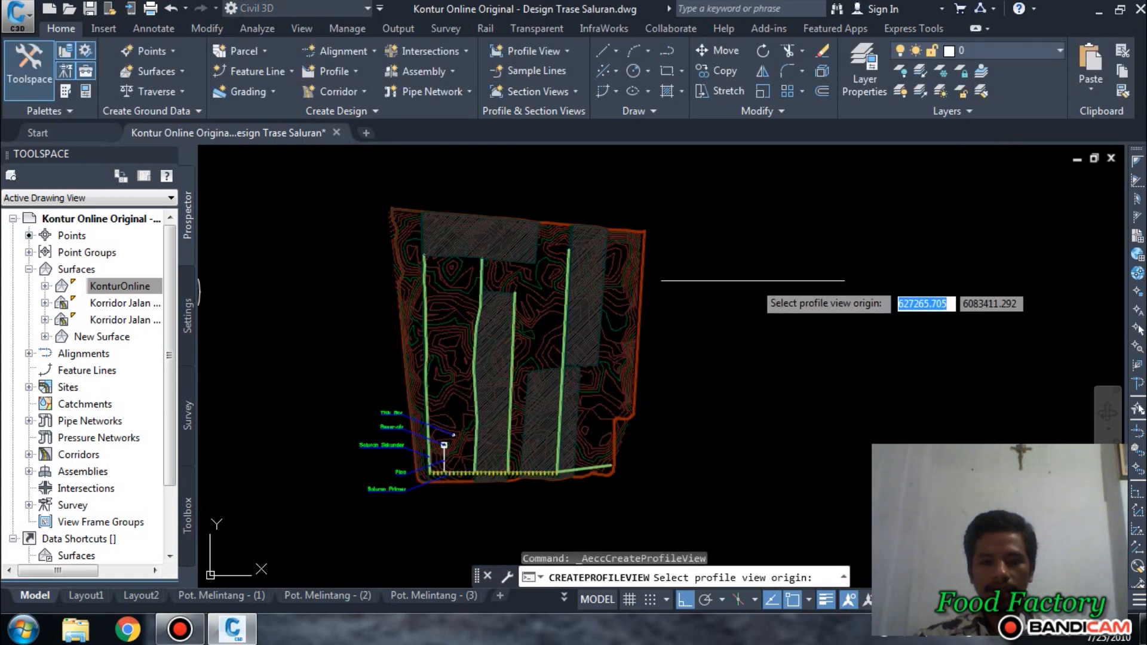
middle_drag(753, 278, 587, 302)
scroll(522, 281, up, 3)
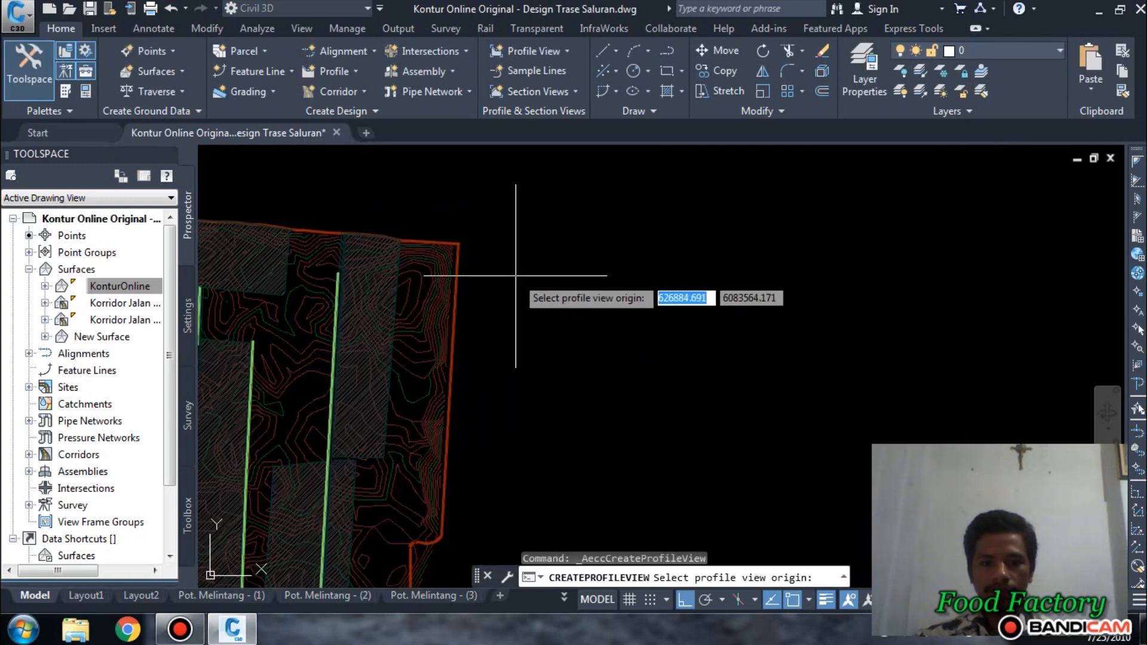
click(540, 268)
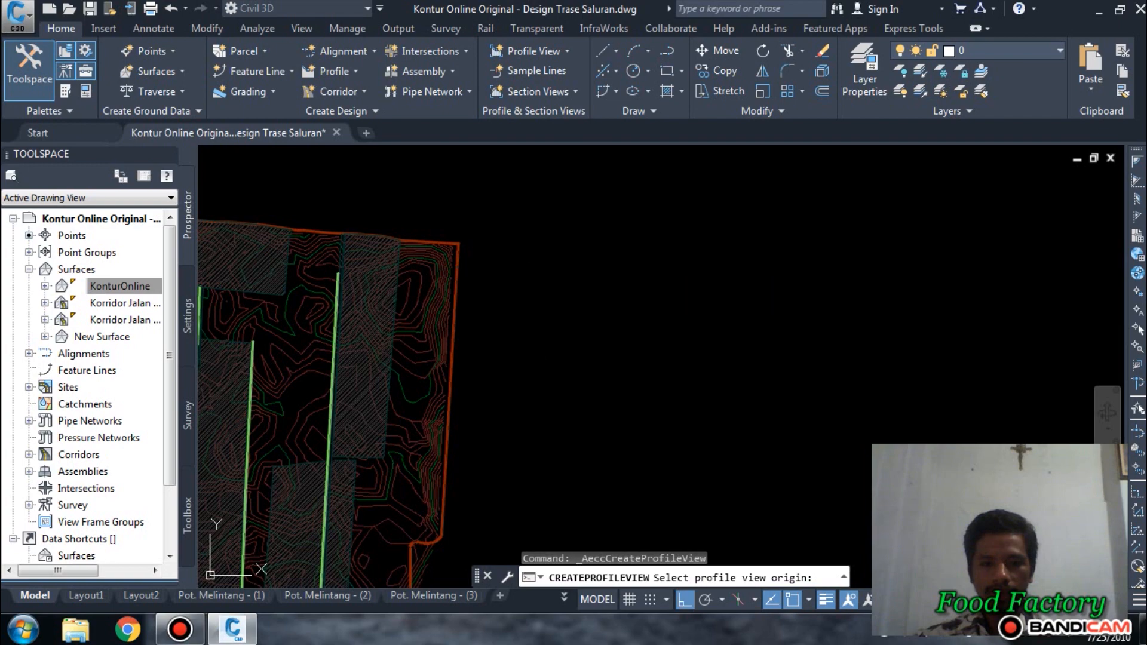
- Examine the new profile view's ground line, elevation bands and station labels from 0+000 to the end station
scroll(583, 278, up, 6)
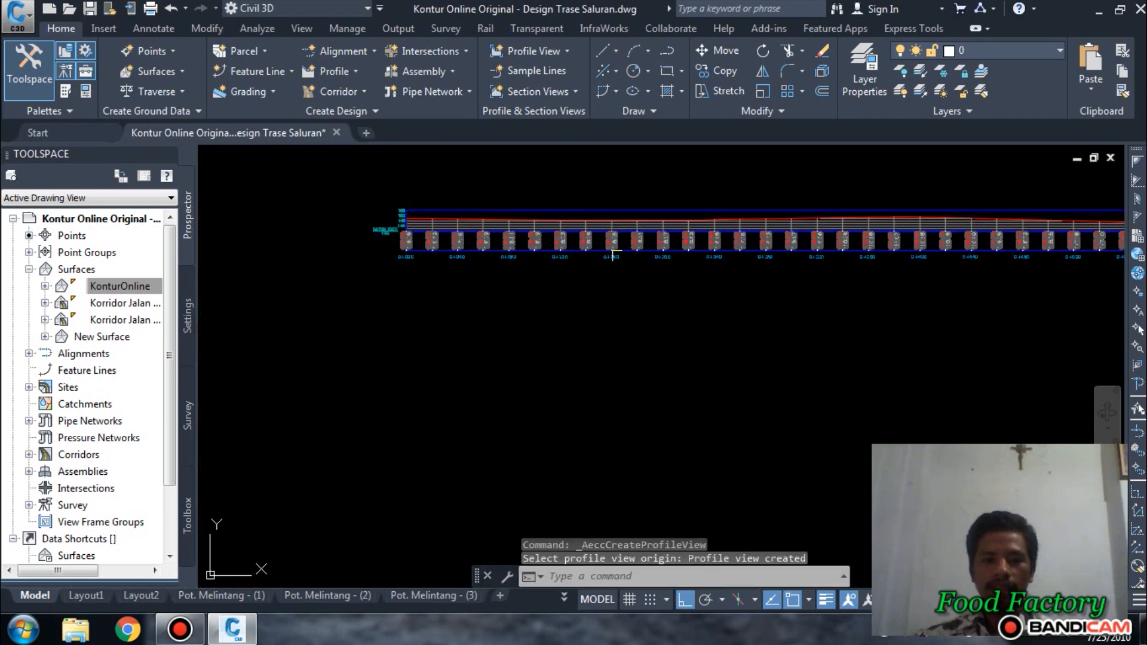
mouse_move(836, 260)
middle_down()
mouse_move(572, 300)
mouse_move(644, 332)
mouse_move(711, 332)
middle_up()
scroll(869, 291, down, 2)
scroll(671, 327, up, 8)
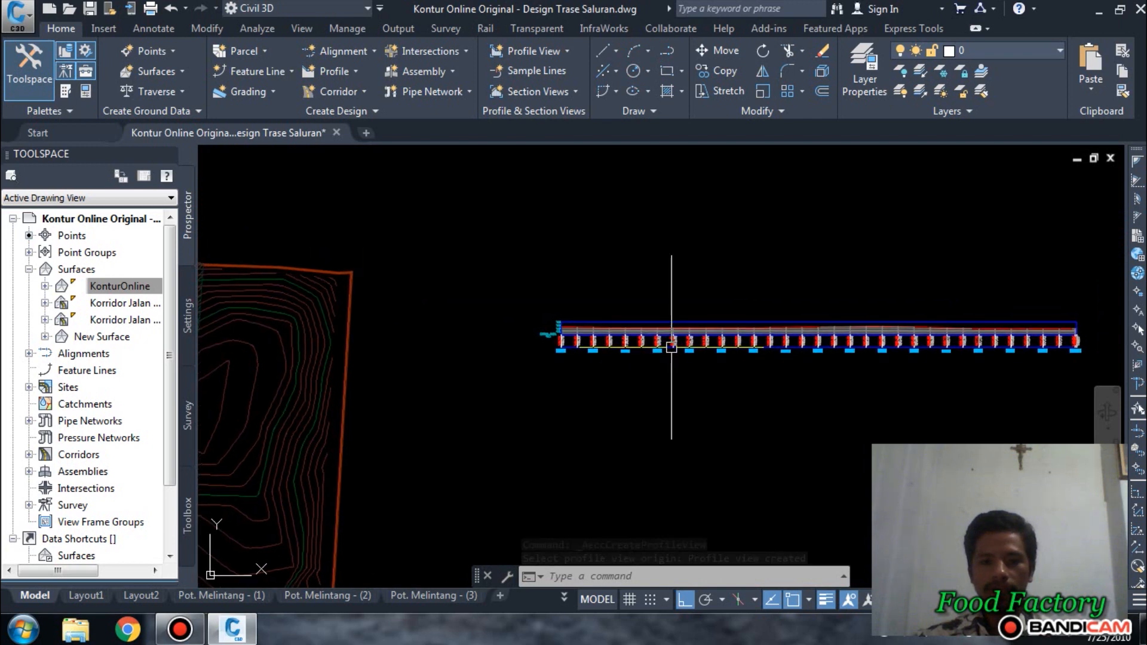
middle_drag(457, 338, 751, 336)
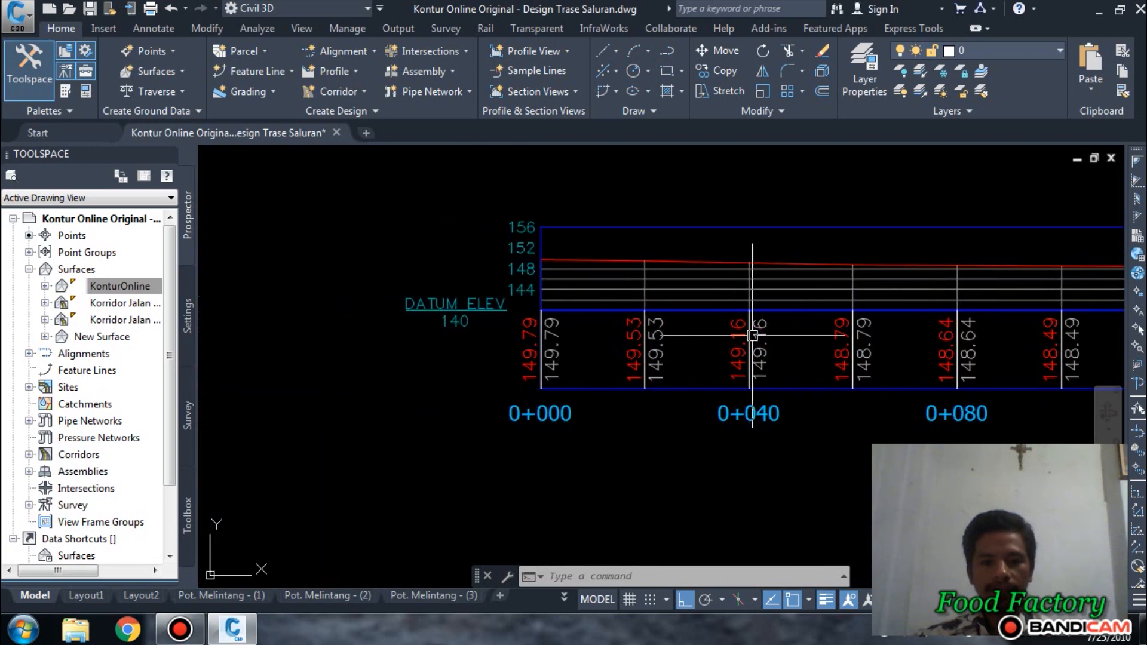
scroll(590, 305, up, 2)
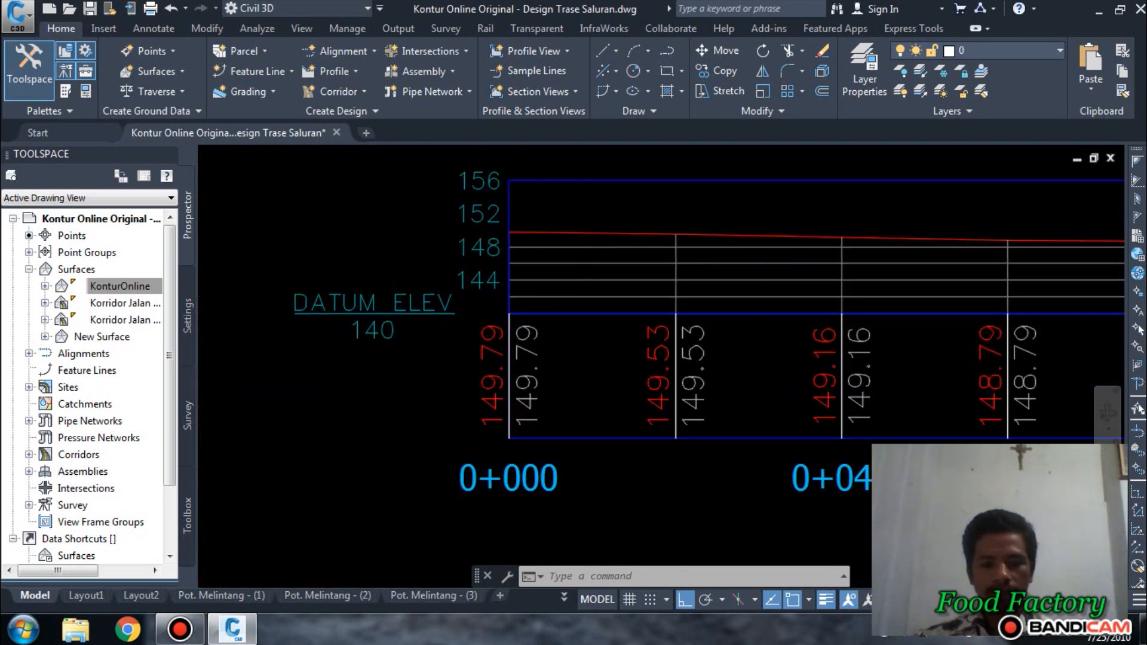
scroll(353, 352, down, 4)
middle_drag(773, 396, 571, 366)
scroll(624, 363, down, 2)
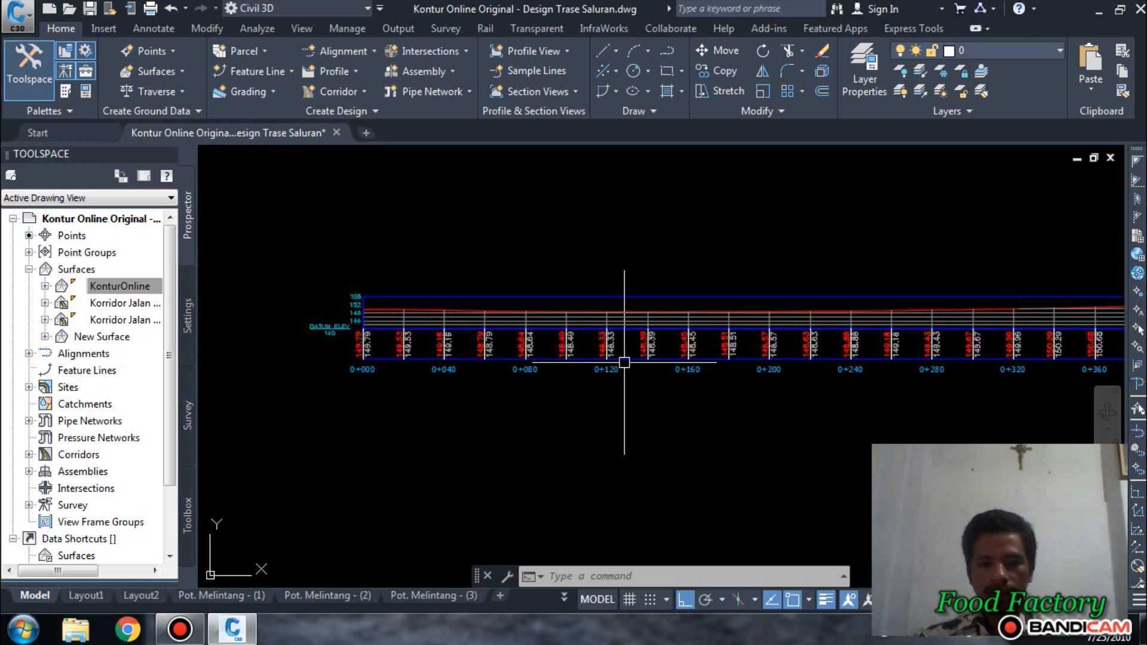
middle_drag(828, 361, 641, 344)
scroll(664, 341, down, 2)
scroll(1030, 342, up, 2)
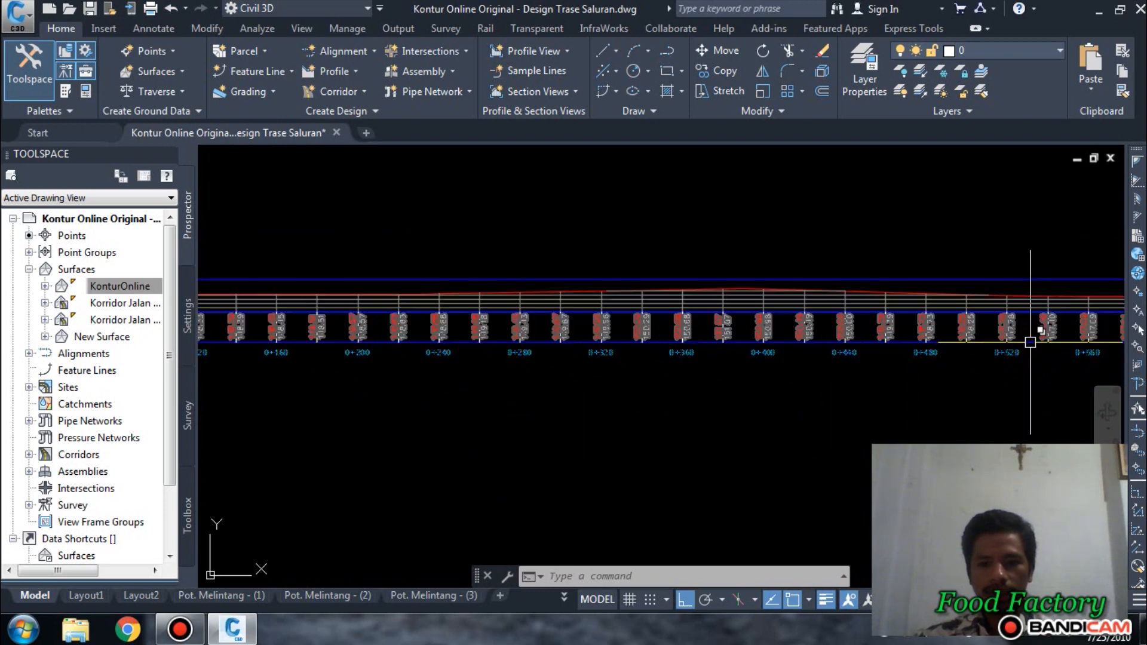
middle_drag(1031, 342, 508, 350)
scroll(810, 354, up, 8)
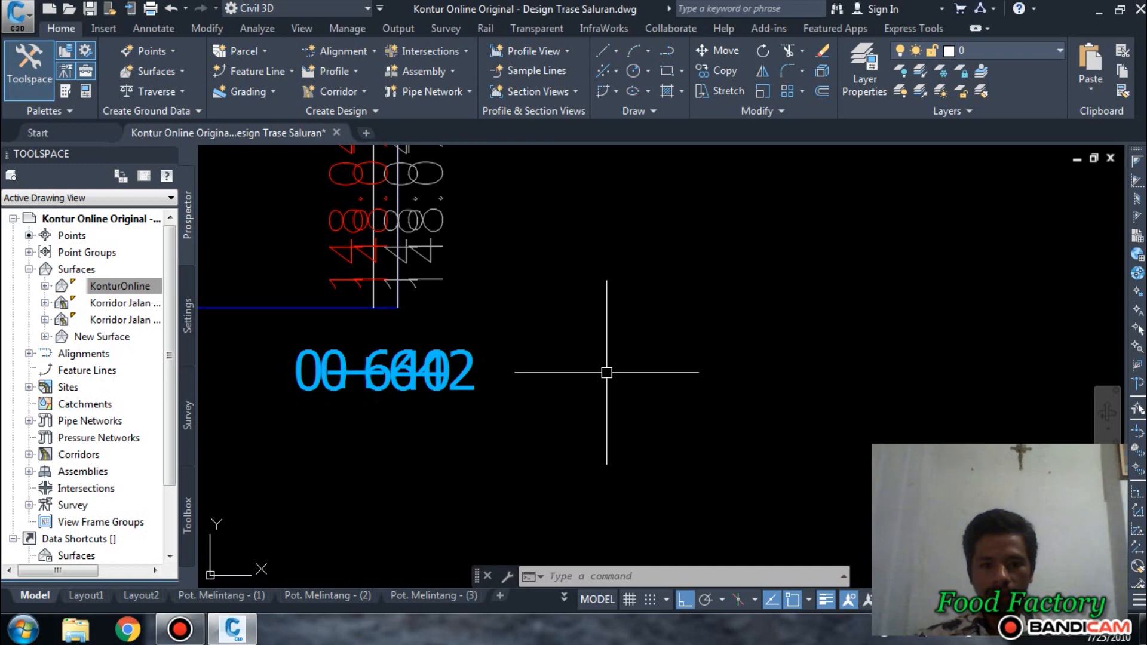
- Check the end station labels of the primary channel alignment on the site plan against the profile view
scroll(914, 343, down, 8)
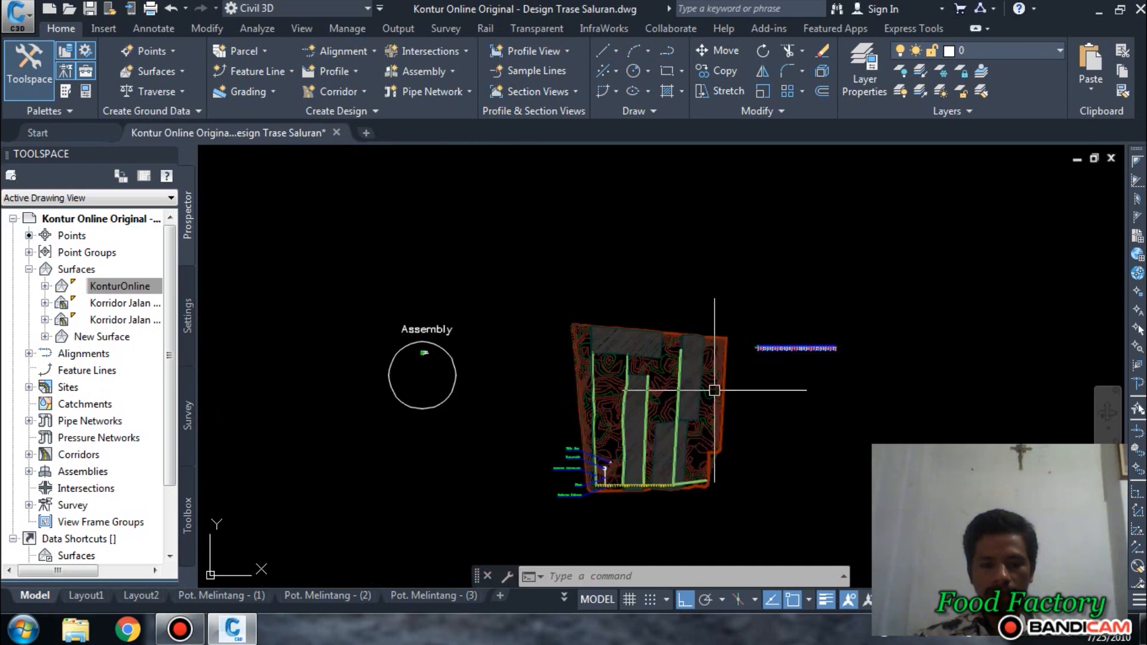
scroll(687, 259, down, 1)
scroll(686, 259, up, 9)
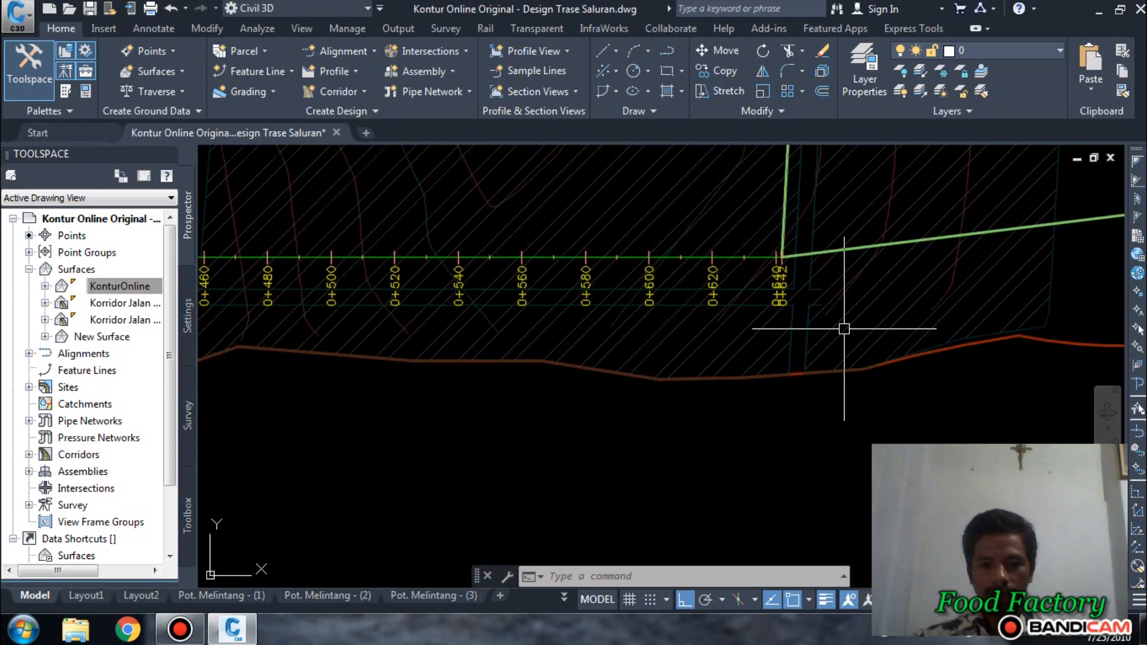
scroll(726, 321, up, 4)
scroll(772, 261, down, 8)
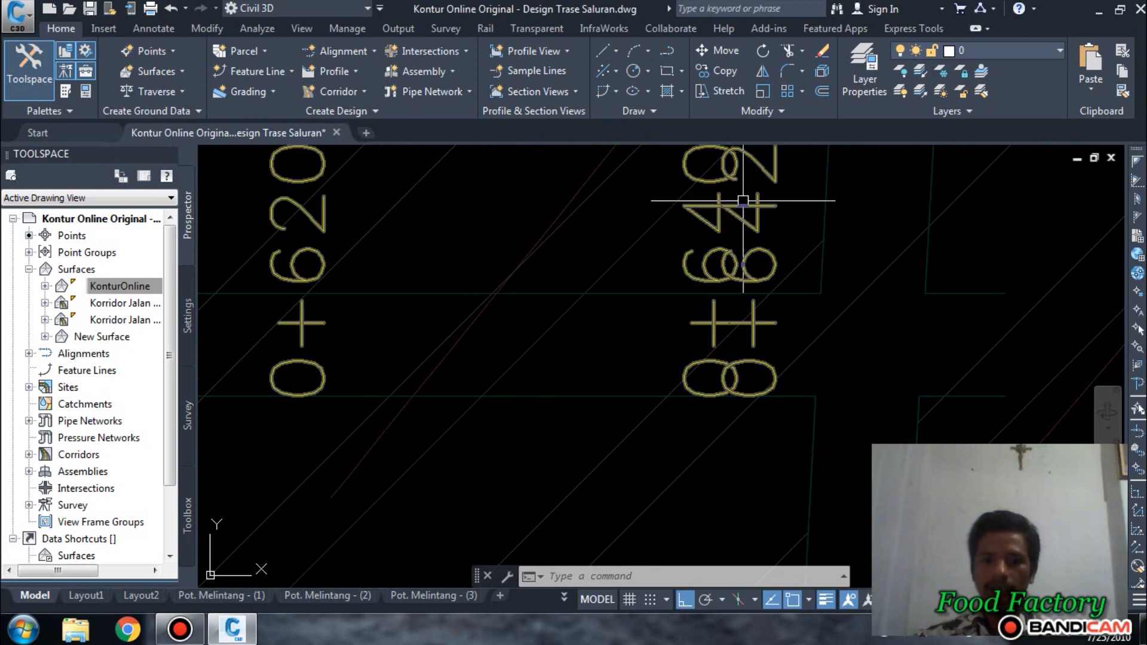
scroll(602, 418, down, 4)
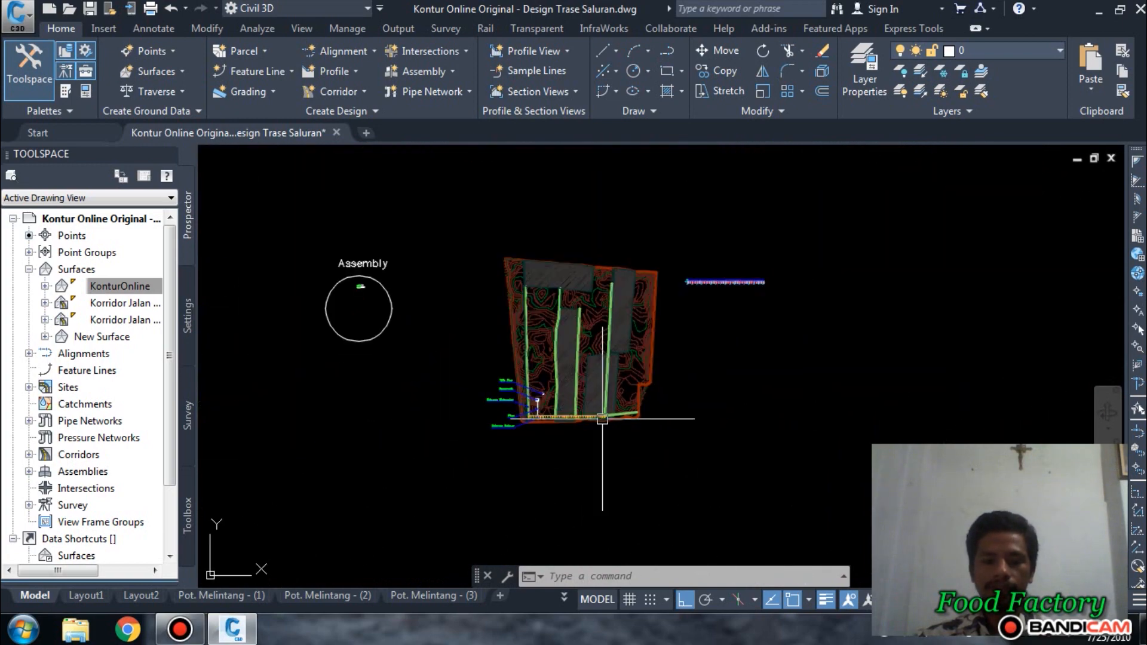
- Start a new layout profile with Profile Creation Tools on the primary channel's profile view
scroll(747, 287, up, 8)
scroll(468, 305, up, 4)
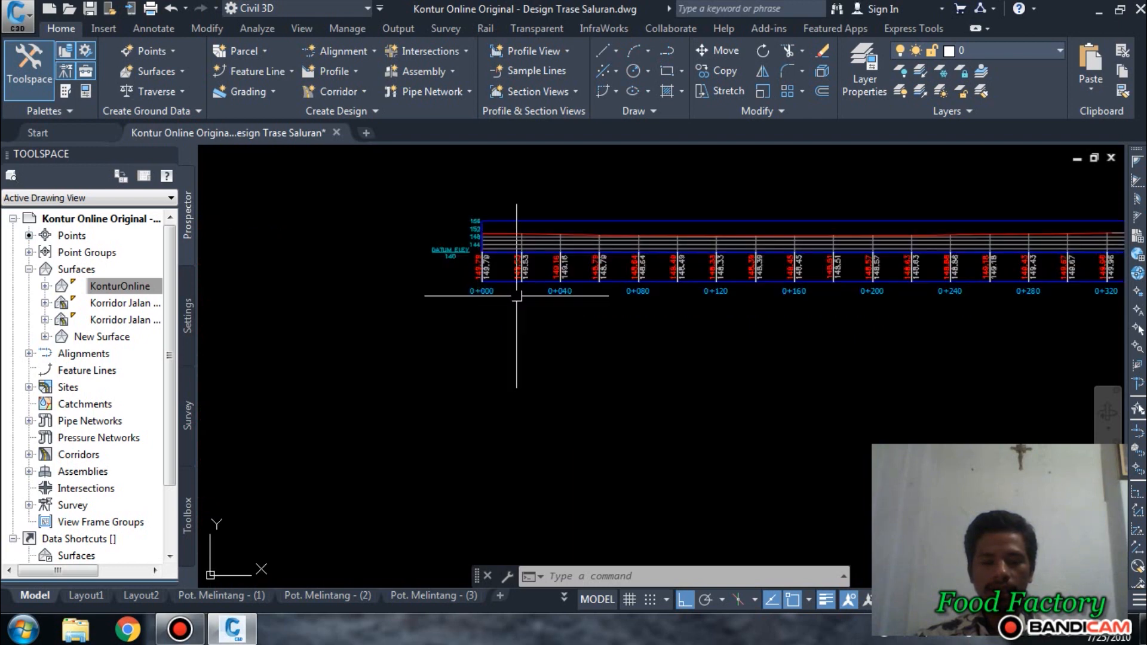
scroll(517, 295, up, 6)
middle_drag(537, 364, 738, 395)
click(664, 368)
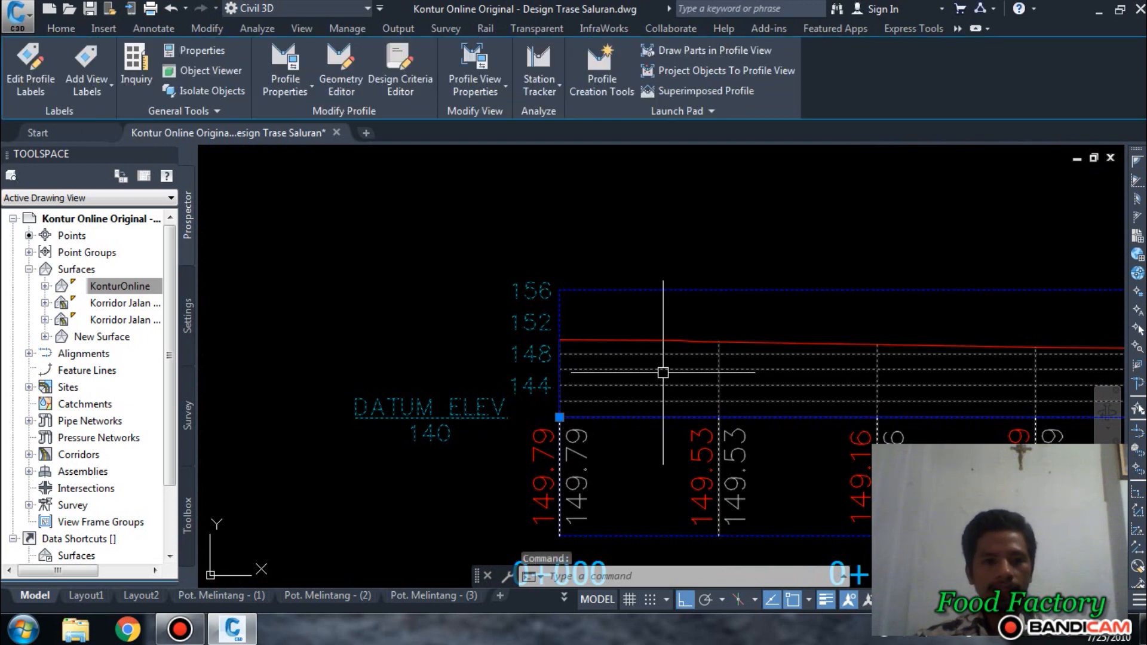
key(Escape)
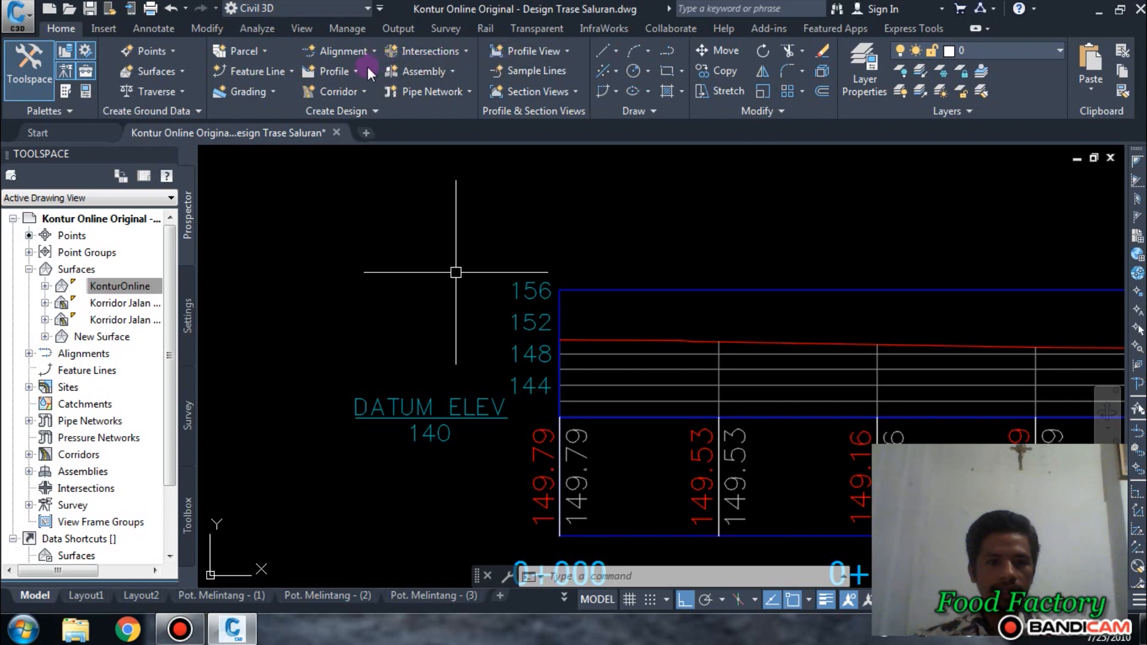
click(325, 70)
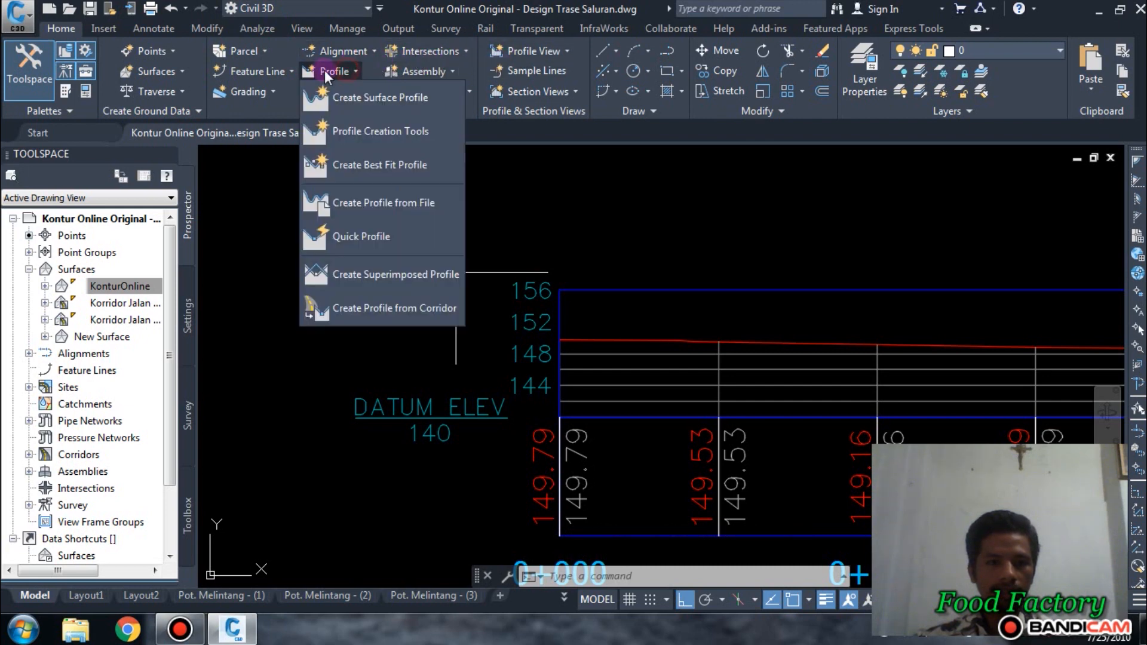
click(373, 133)
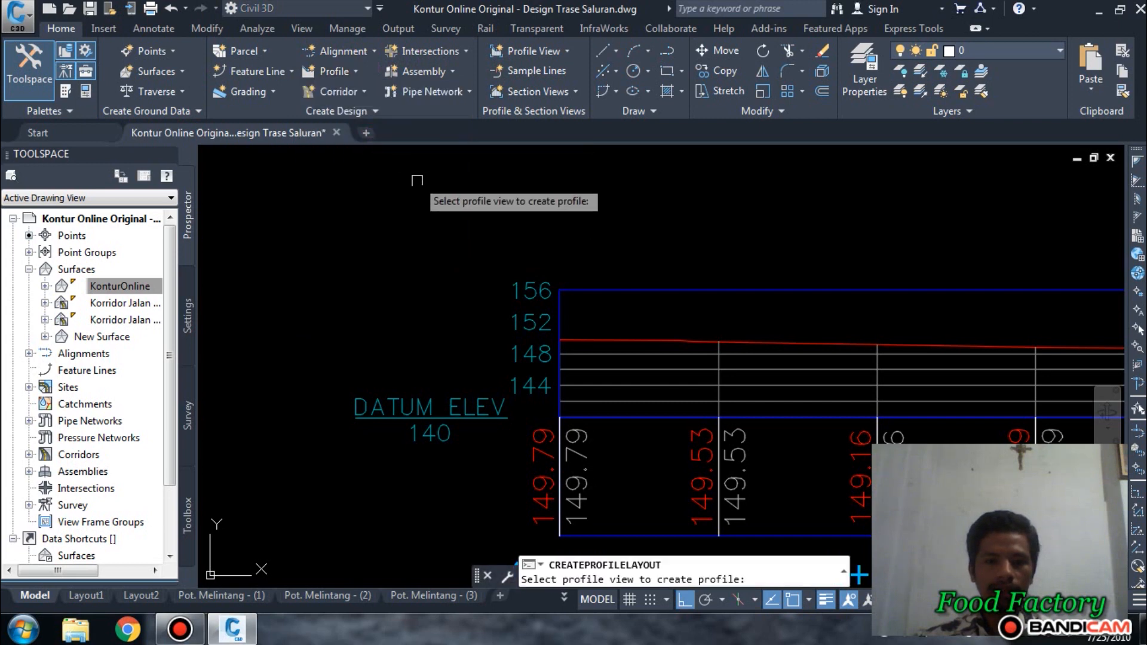
click(616, 289)
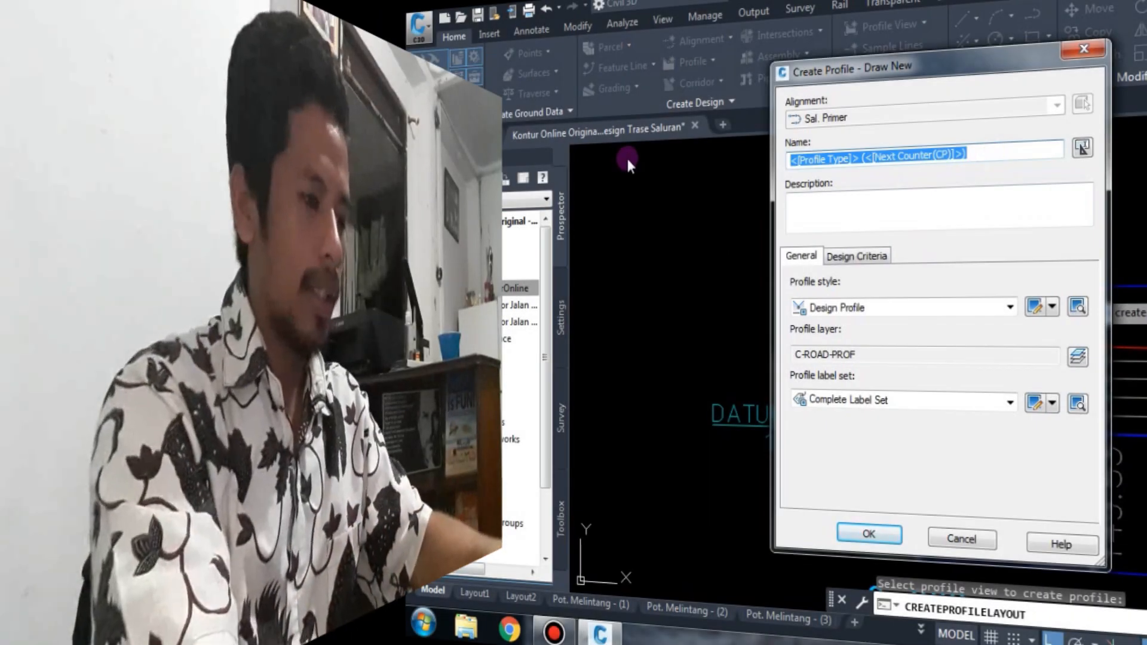
- Name the profile Sal. Primer Rencana and create it with the Design Profile style and Complete Label Set
text(Sal.)
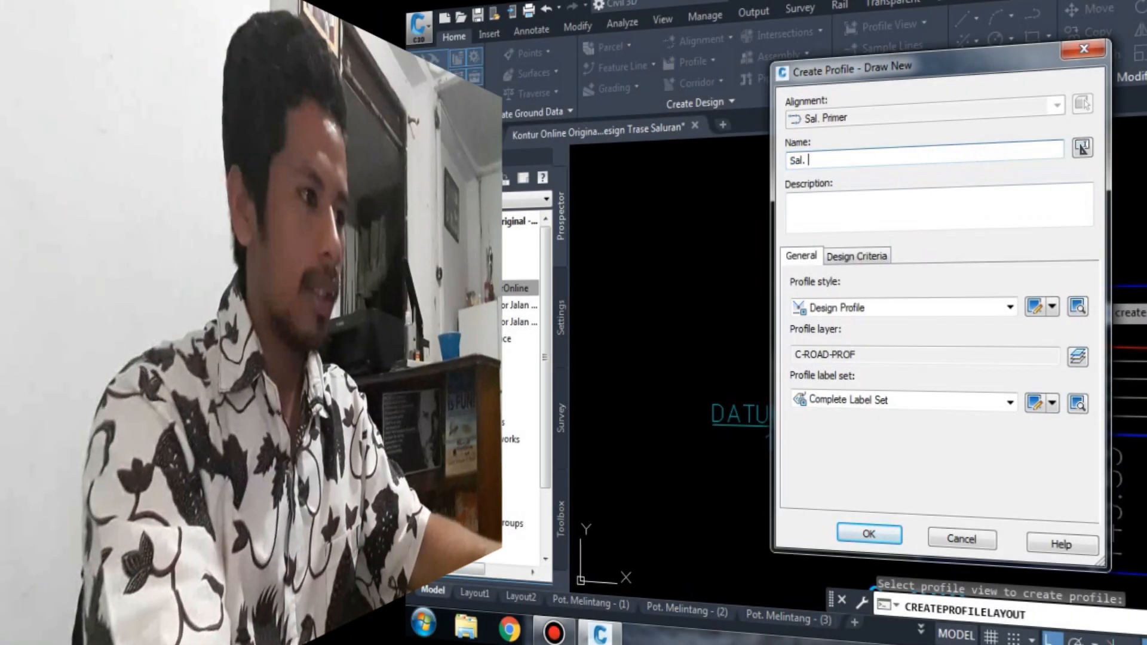
text( Pri)
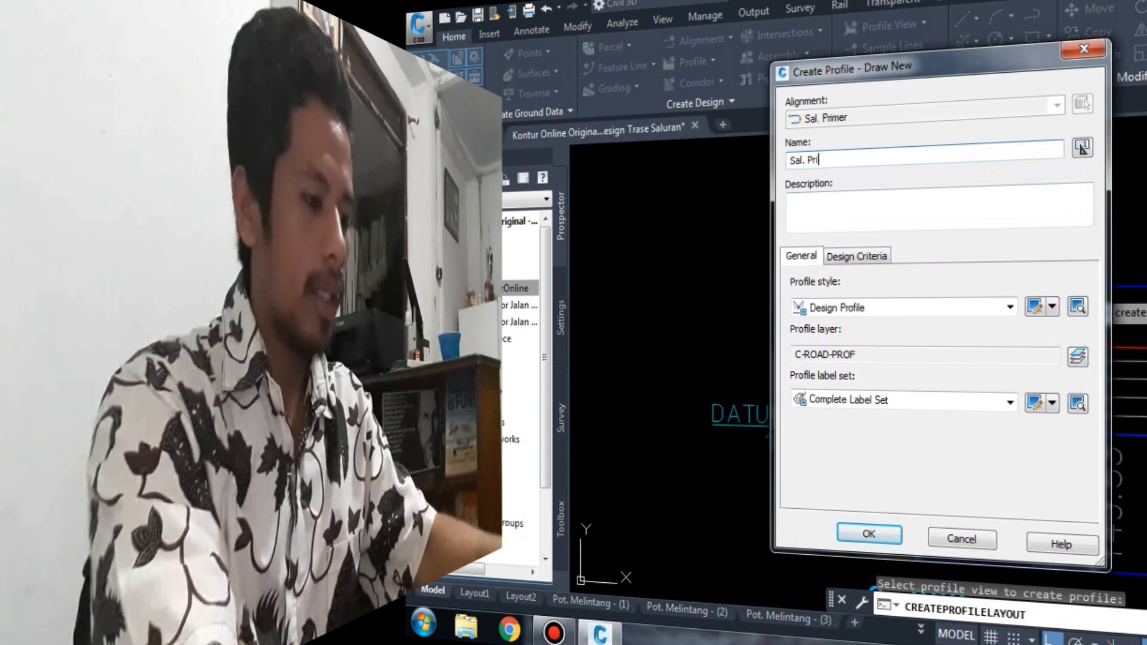
text(mer )
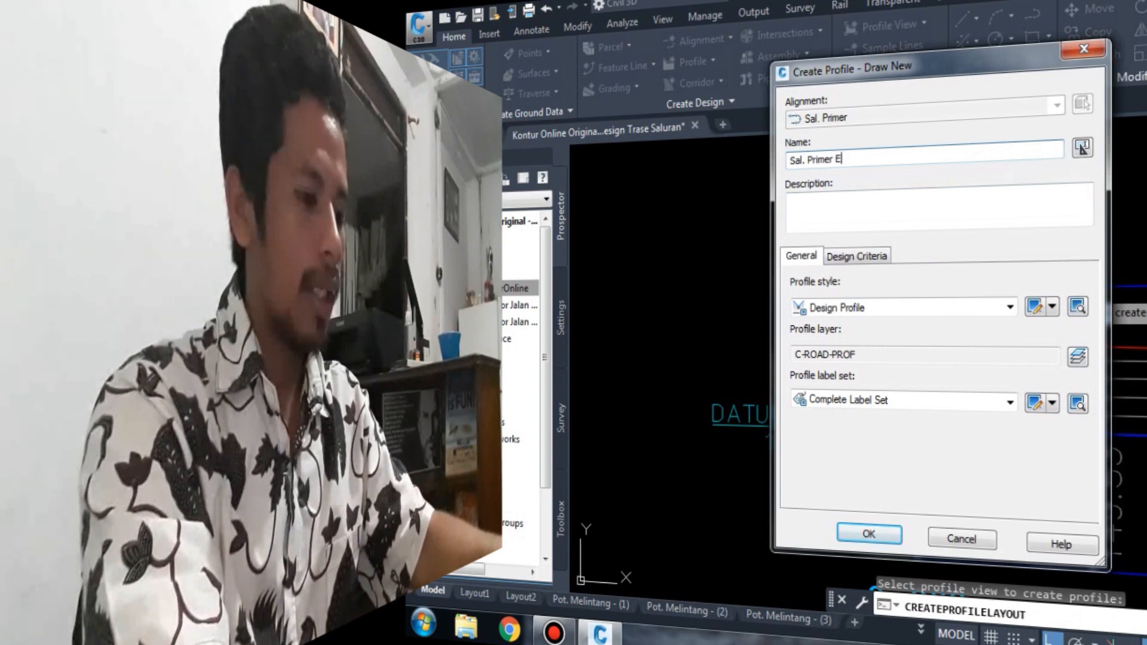
text(Ren)
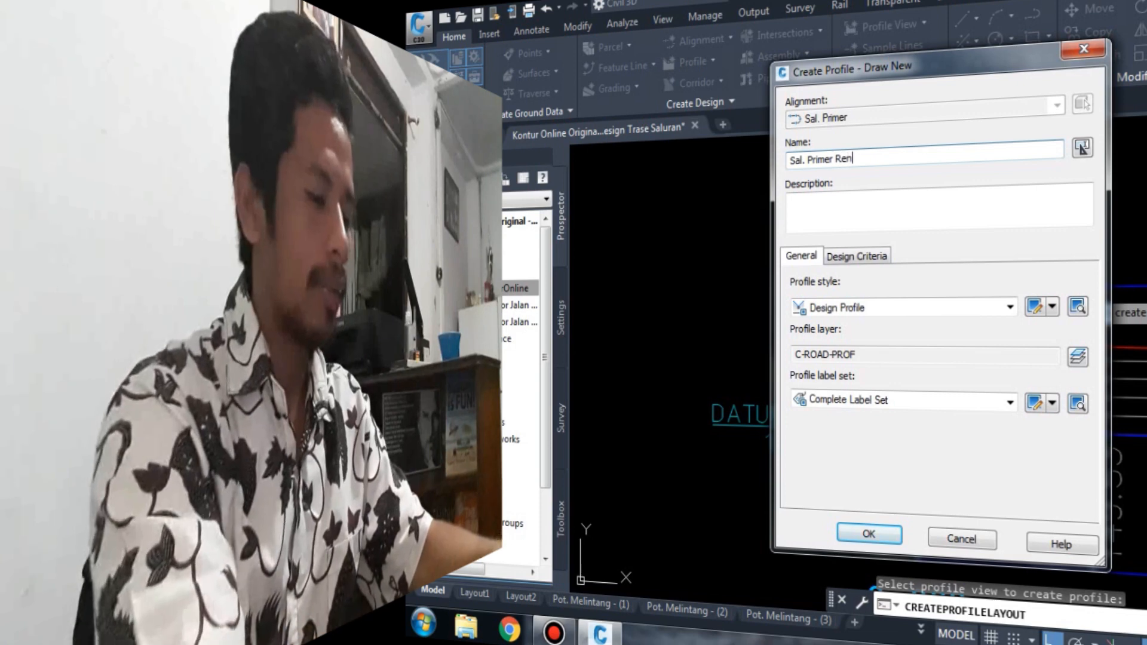
text(ca)
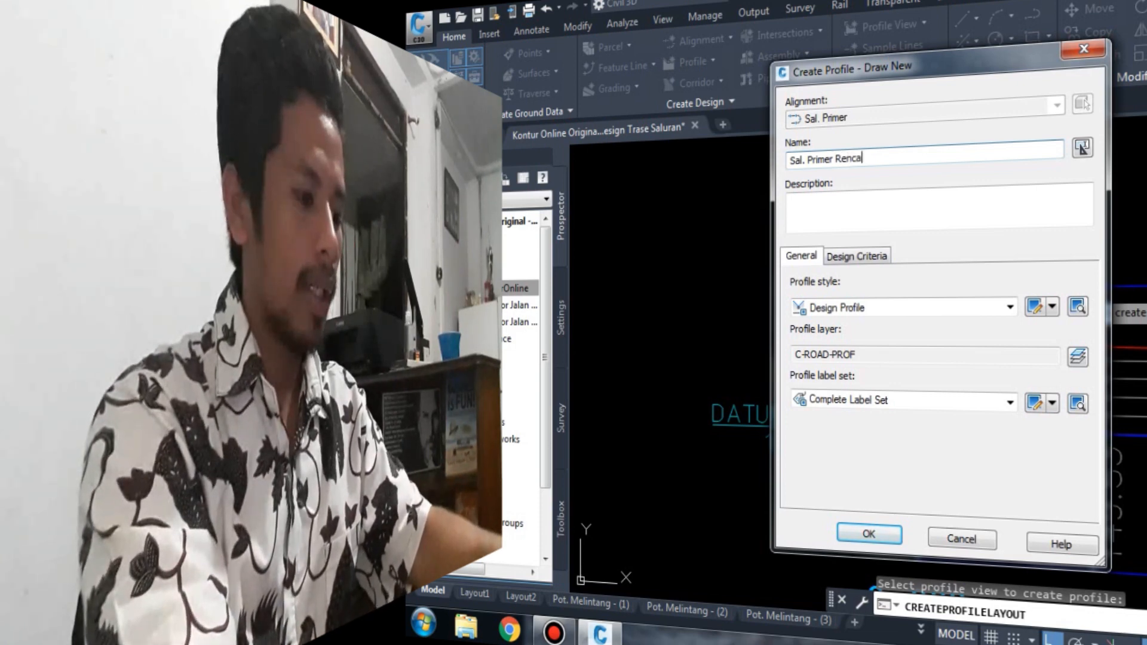
text(na)
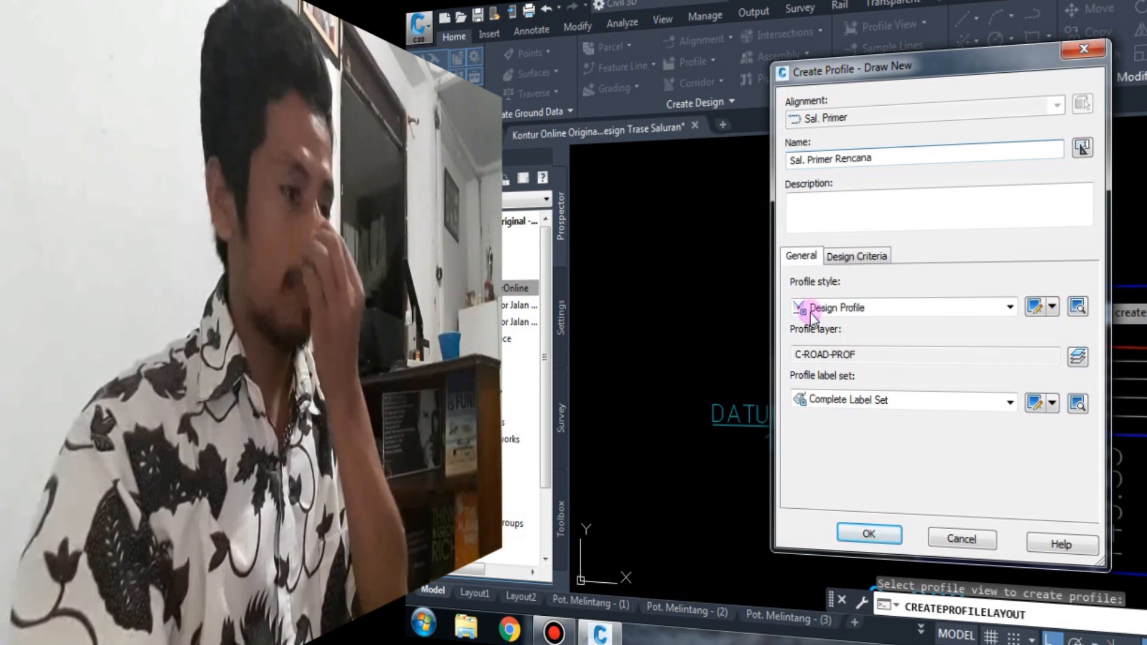
click(826, 256)
click(799, 256)
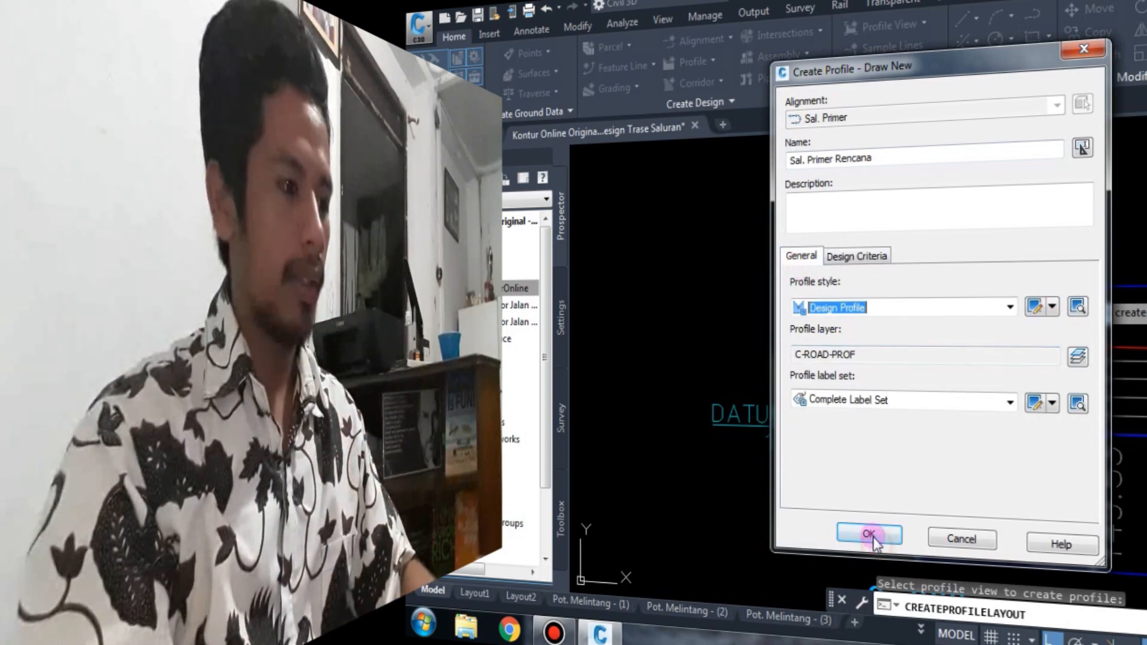
click(872, 535)
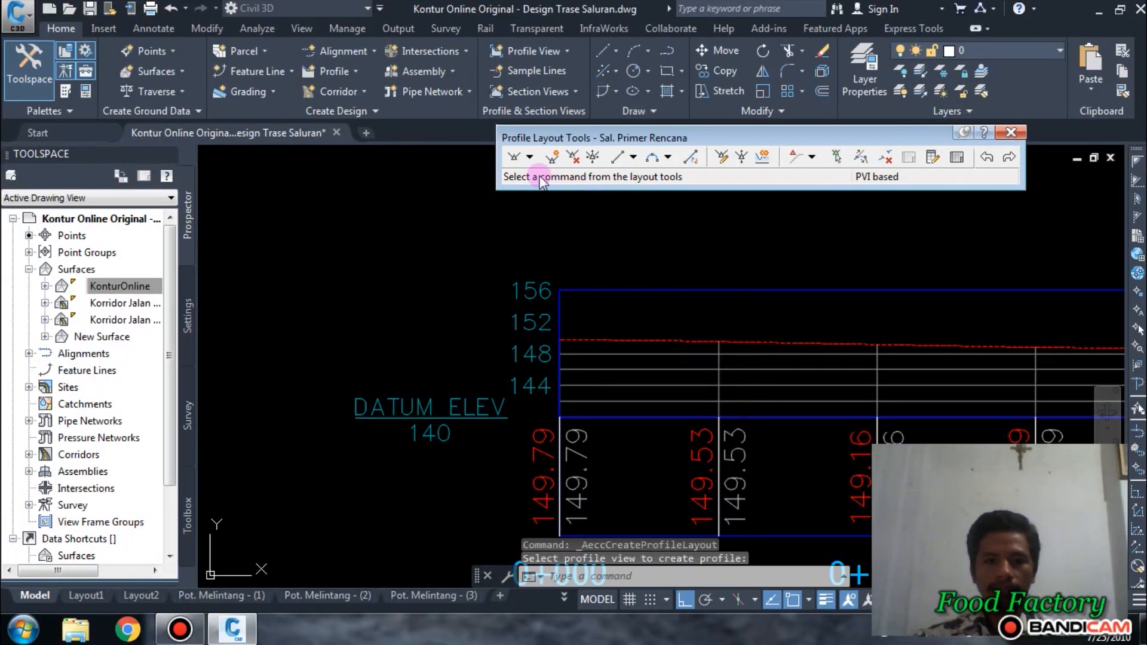
- With Draw Tangents With Curves, start the design profile on the ground line at 0+000 and set a point on it at 0+060, with ortho off
click(529, 157)
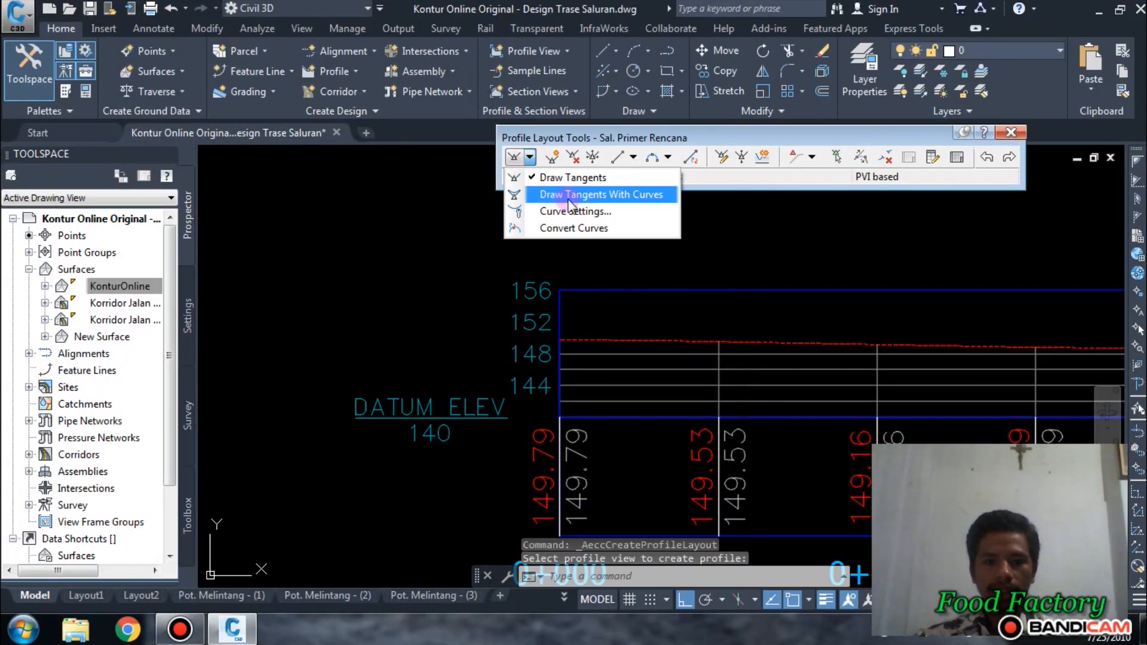
click(647, 199)
scroll(720, 320, up, 4)
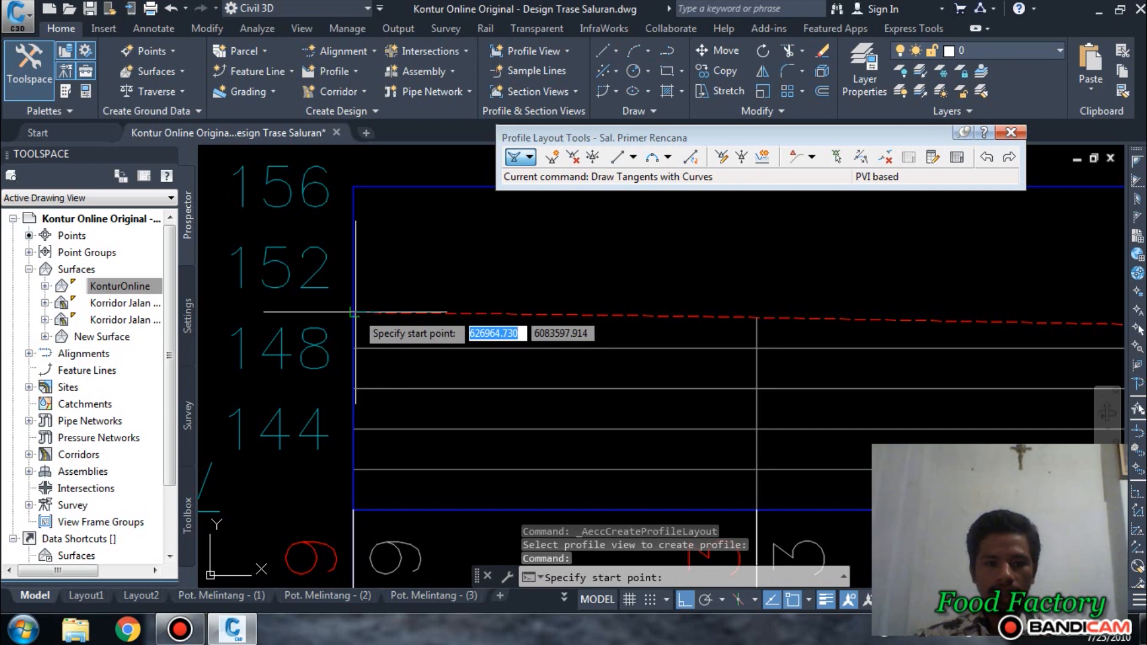
click(352, 311)
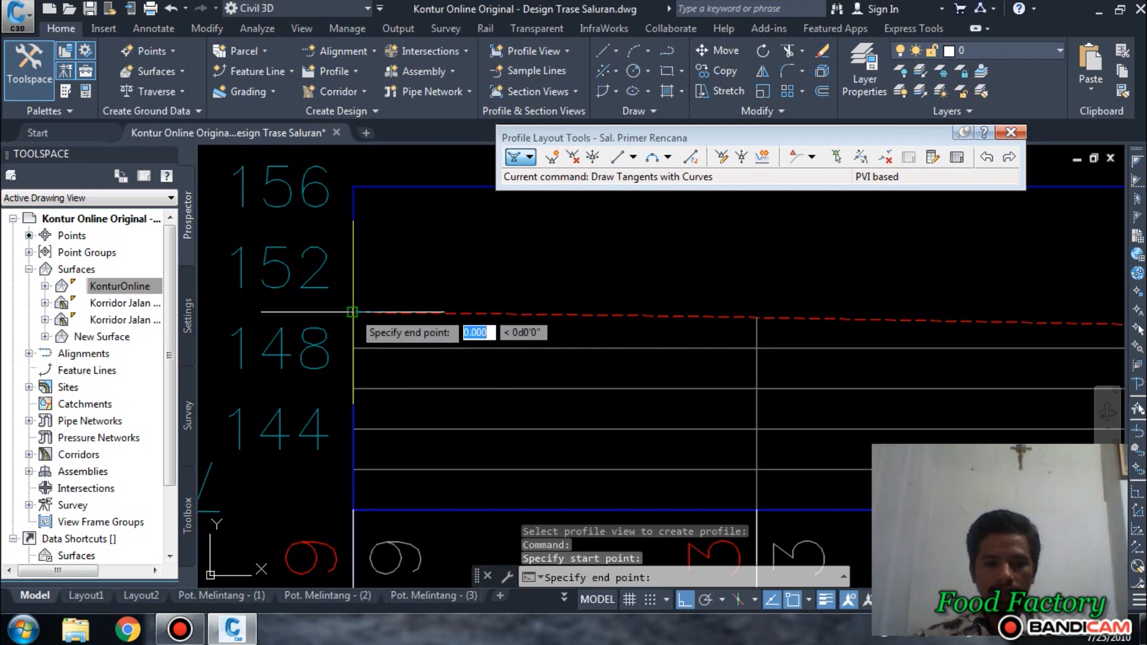
scroll(353, 310, down, 4)
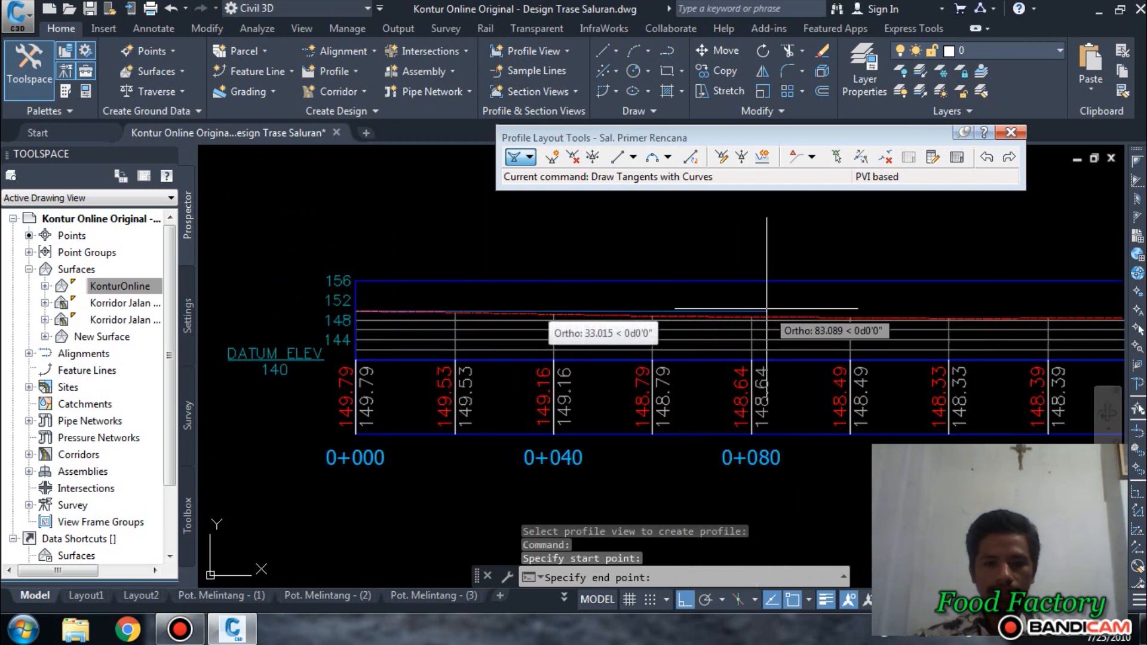
middle_drag(683, 309, 554, 291)
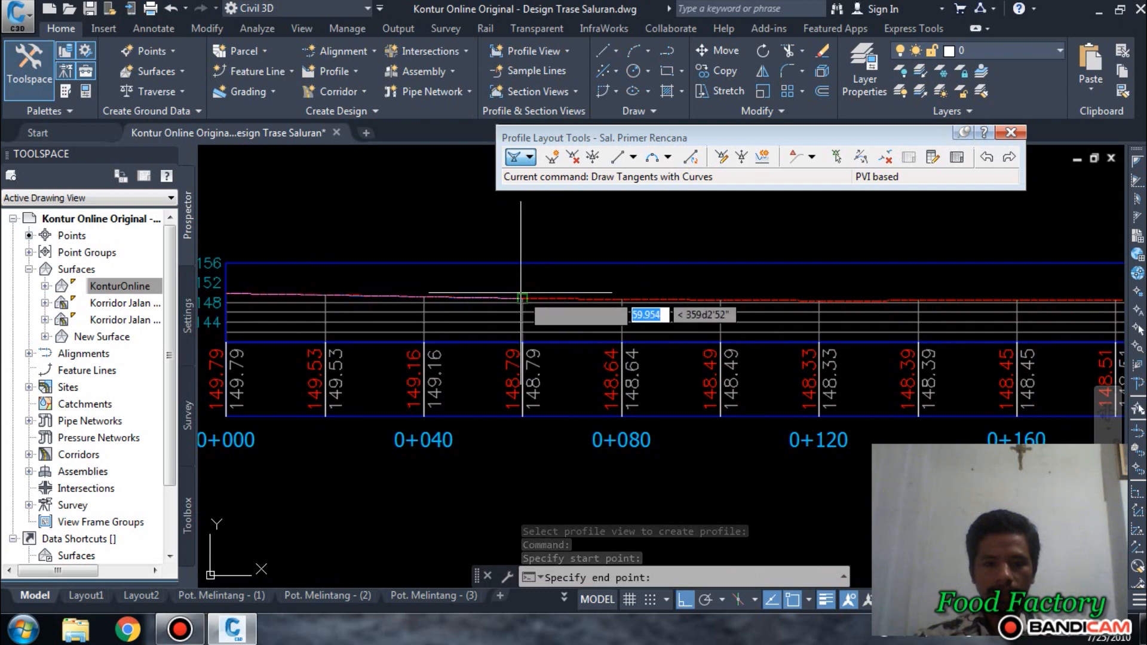
scroll(521, 296, up, 2)
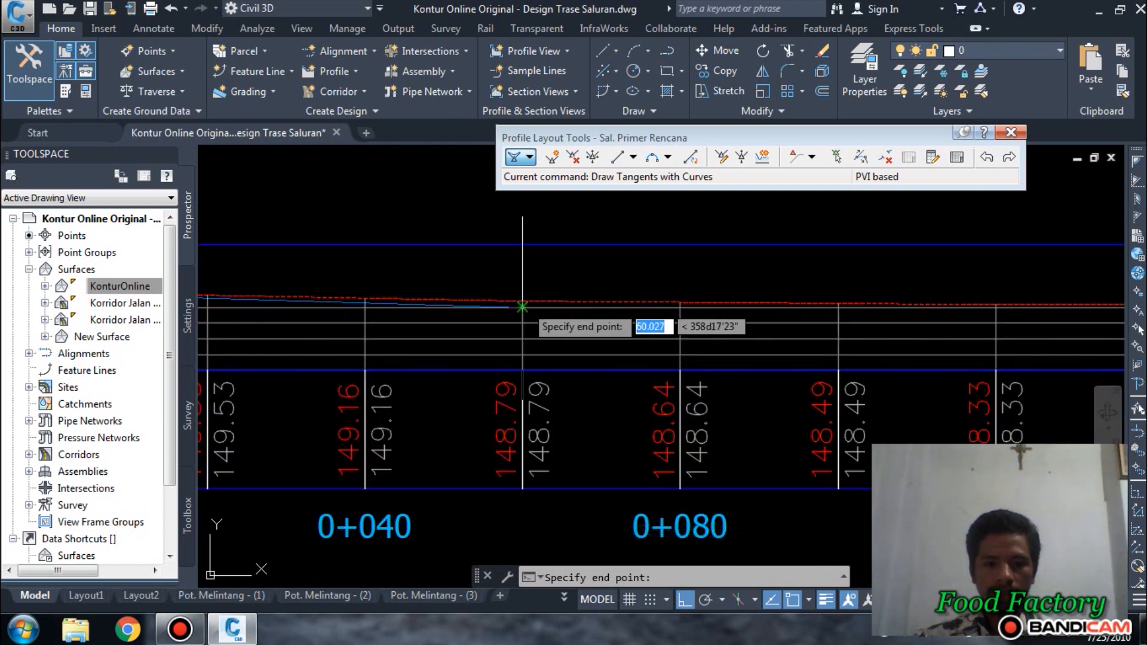
scroll(523, 308, up, 2)
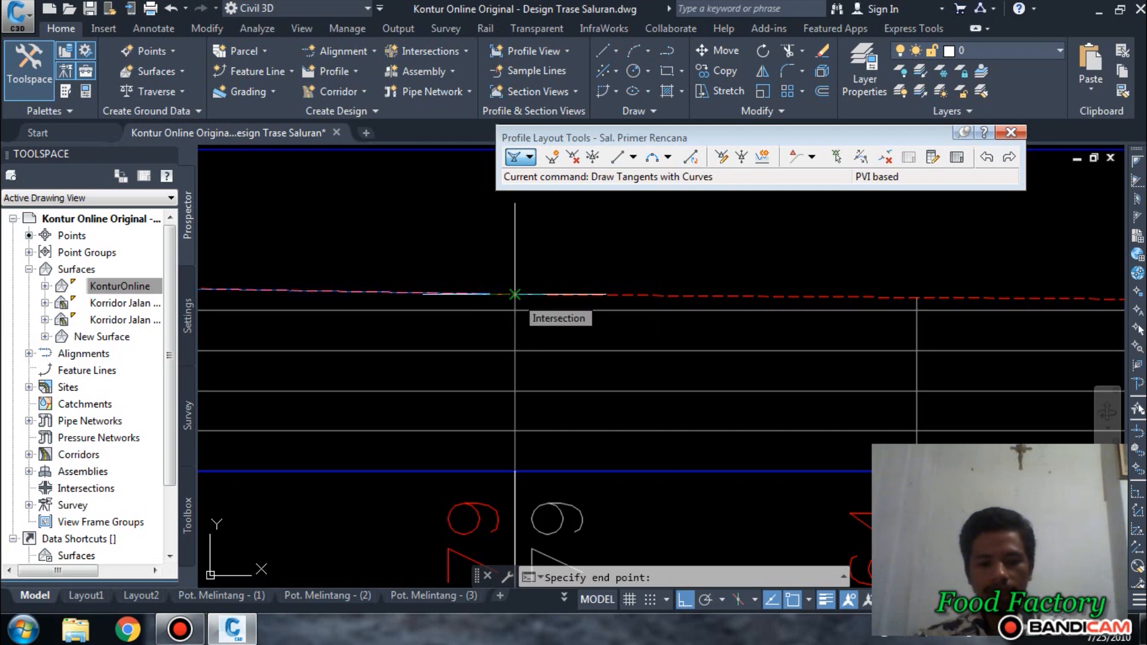
key(F8)
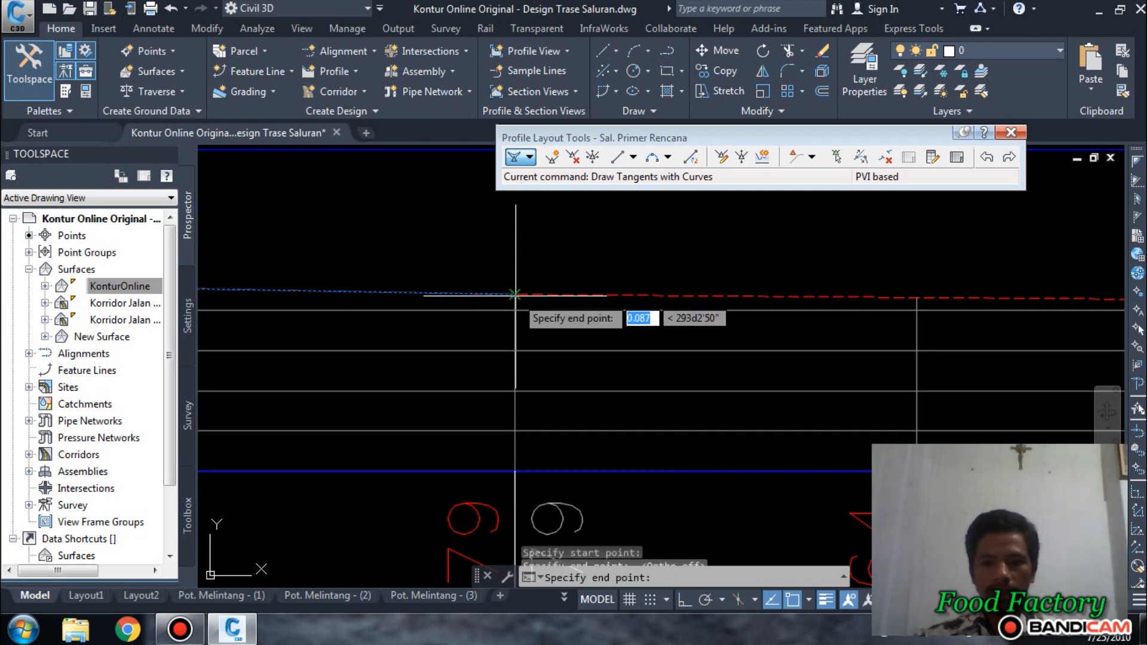
- Extend the design profile to the intersection of station 0+180 and the elevation 148 gridline
middle_drag(850, 329, 383, 326)
scroll(488, 321, down, 2)
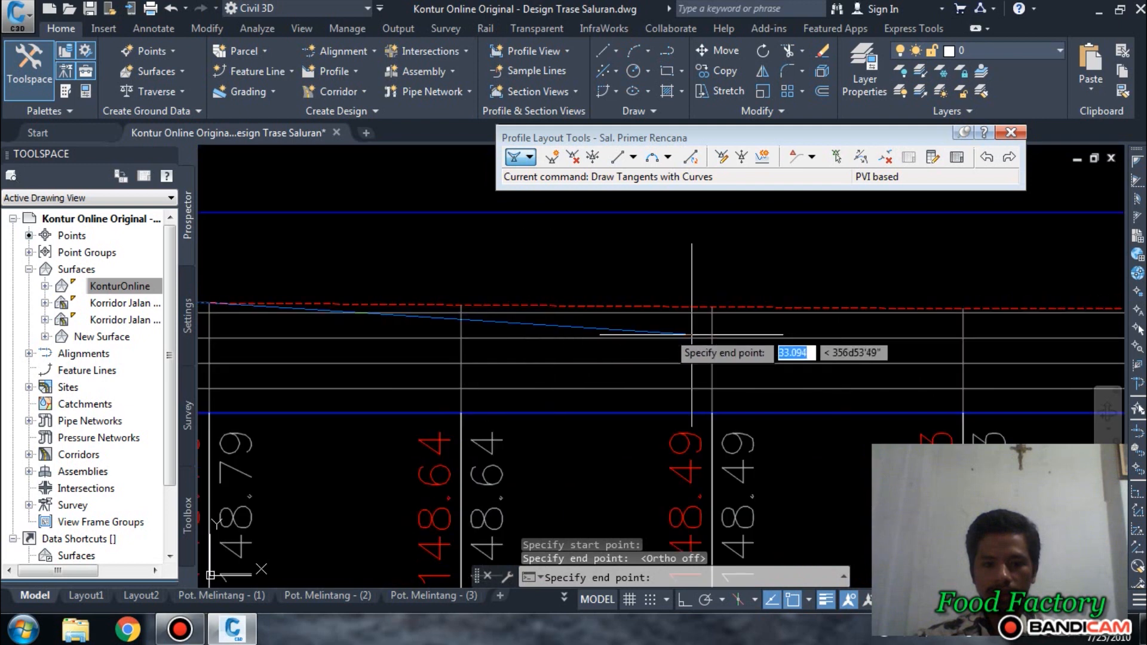
middle_drag(791, 362, 426, 354)
scroll(578, 347, down, 4)
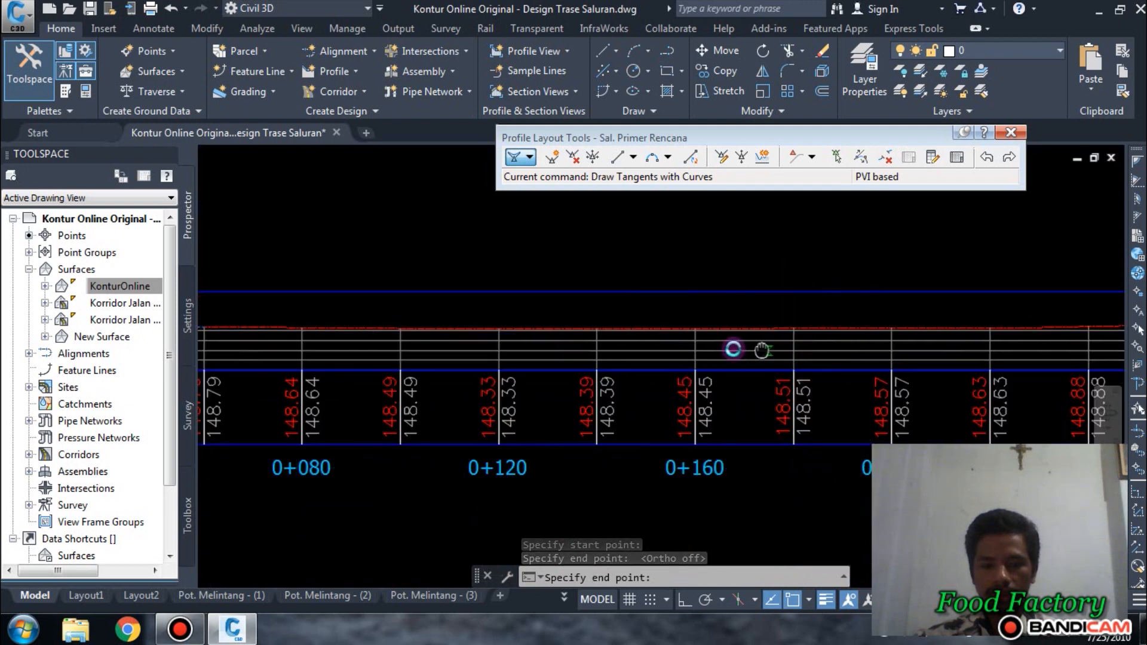
scroll(754, 339, up, 2)
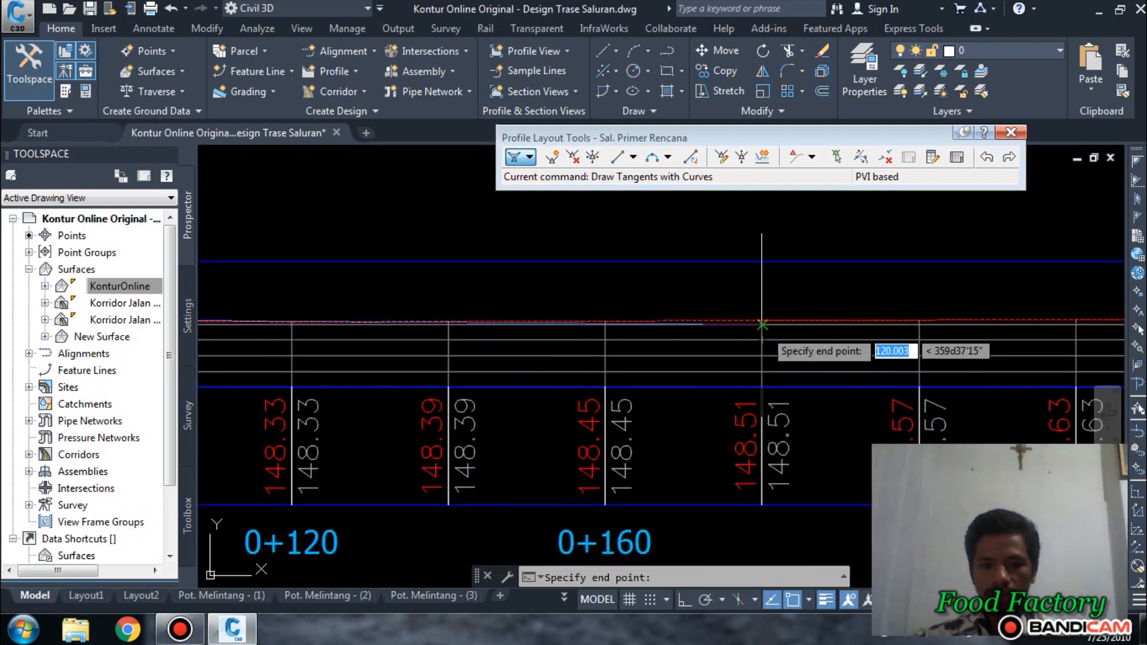
click(764, 326)
- Continue the design profile to a vertical intersection point at station 0+560, elevation 146
middle_drag(926, 330, 524, 349)
middle_drag(912, 358, 485, 358)
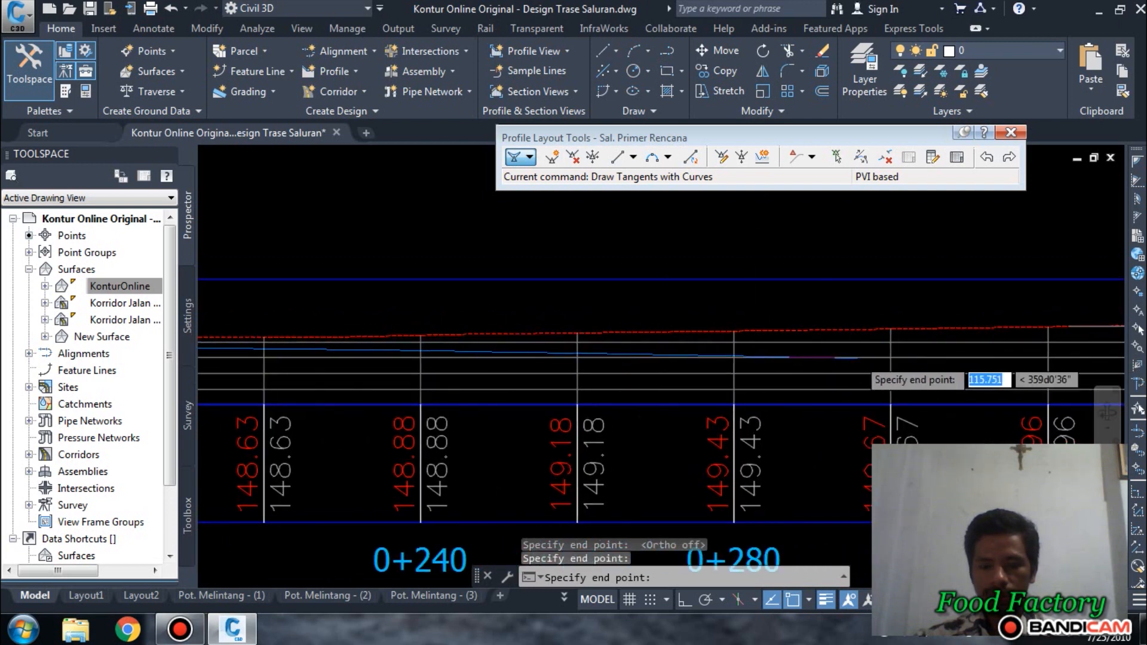
scroll(902, 359, down, 2)
middle_drag(947, 360, 572, 361)
middle_drag(942, 361, 601, 361)
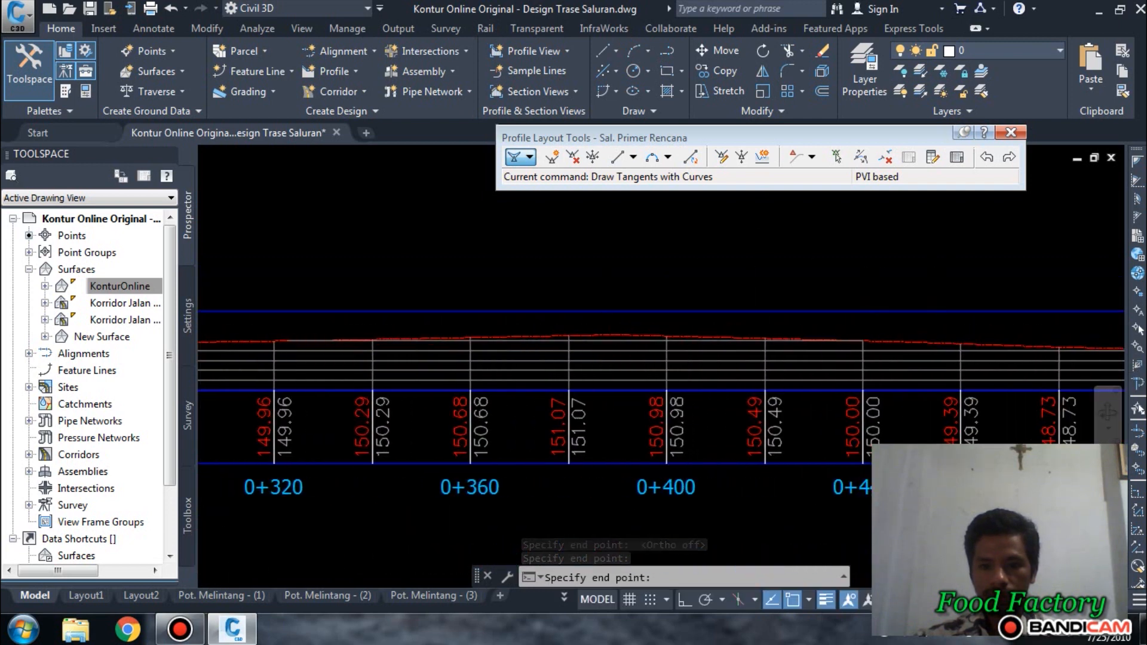
middle_drag(836, 356, 454, 337)
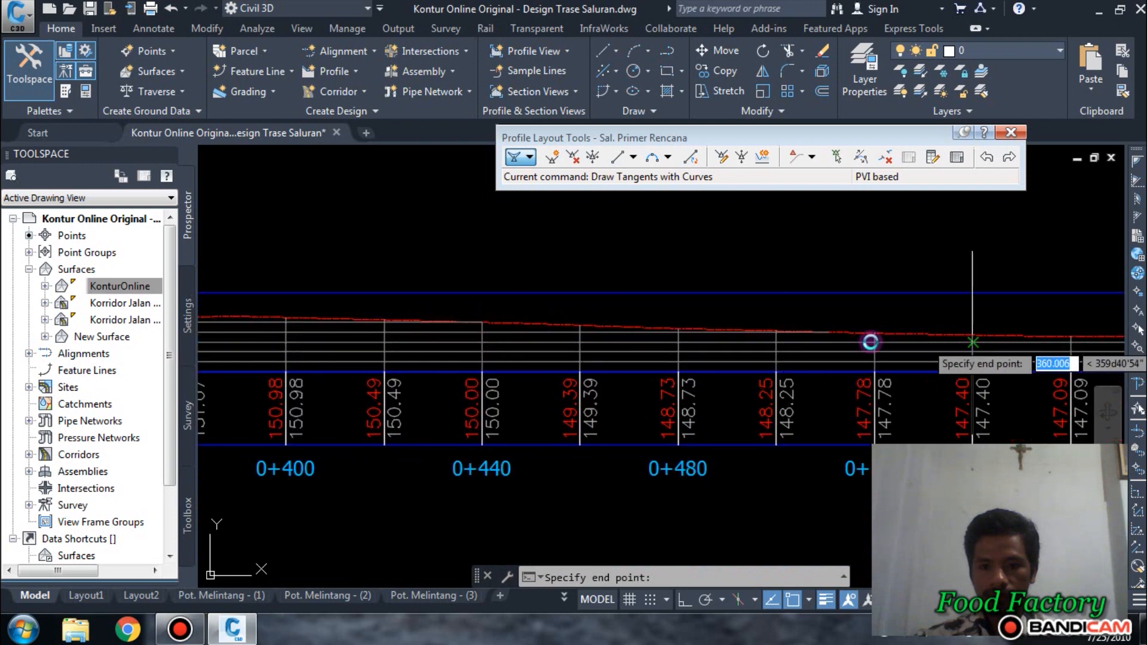
middle_drag(973, 343, 727, 343)
scroll(841, 351, up, 2)
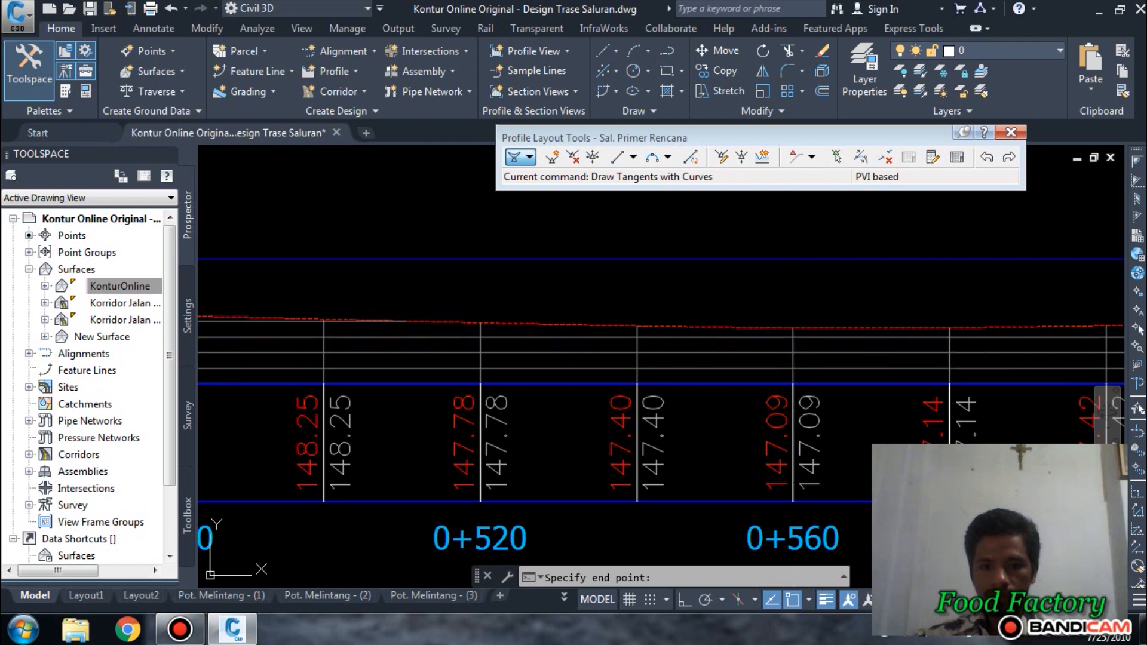
- End the design profile on the profile view's end station line at about elevation 145, and finish drawing tangents
middle_drag(870, 358, 546, 353)
middle_drag(896, 362, 677, 359)
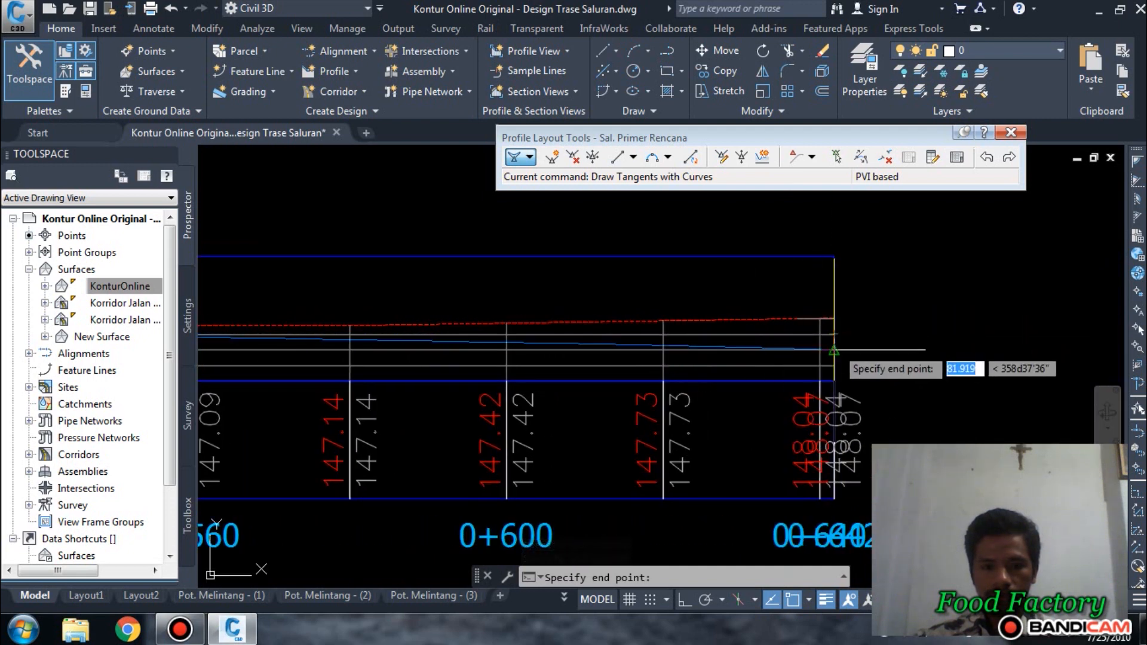
scroll(834, 334, up, 5)
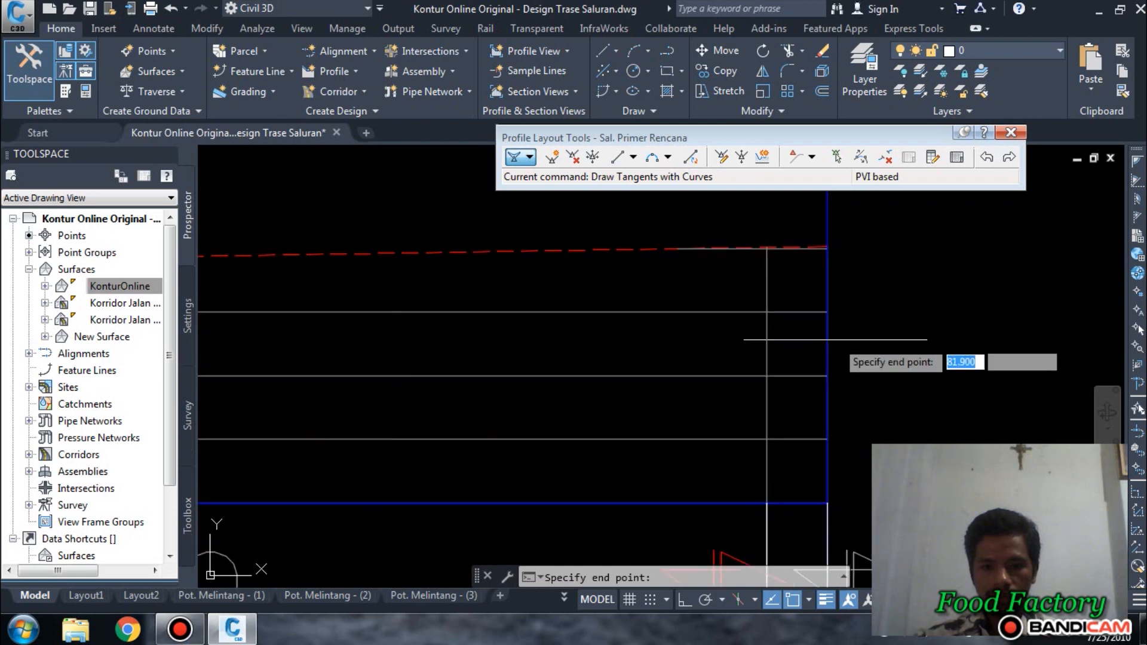
click(824, 342)
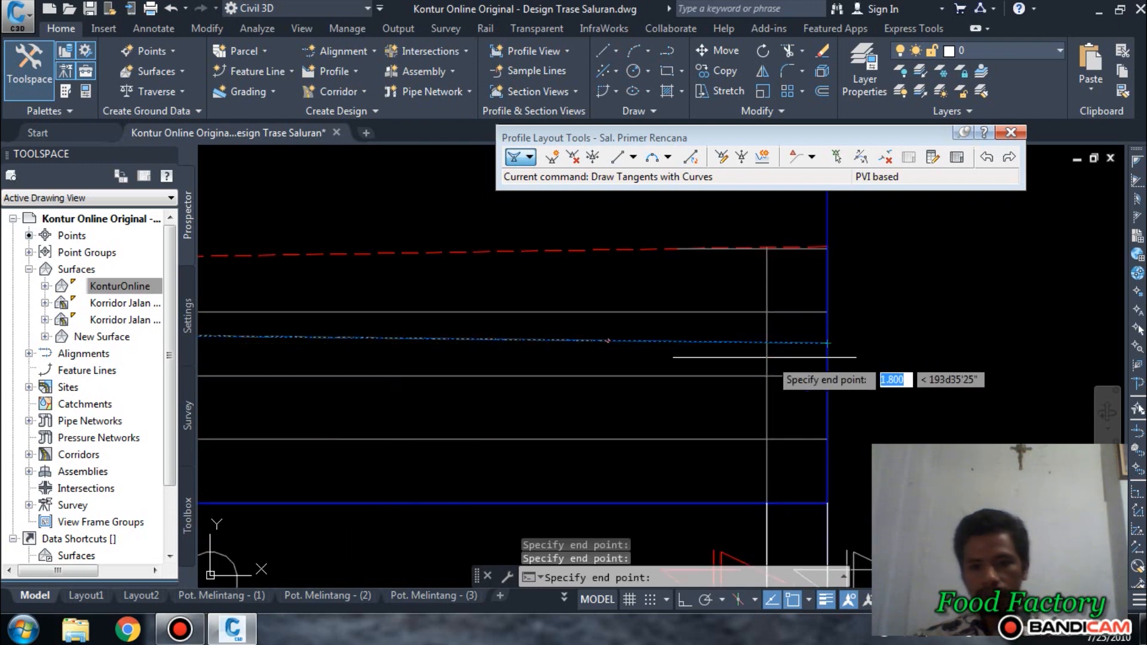
key(Return)
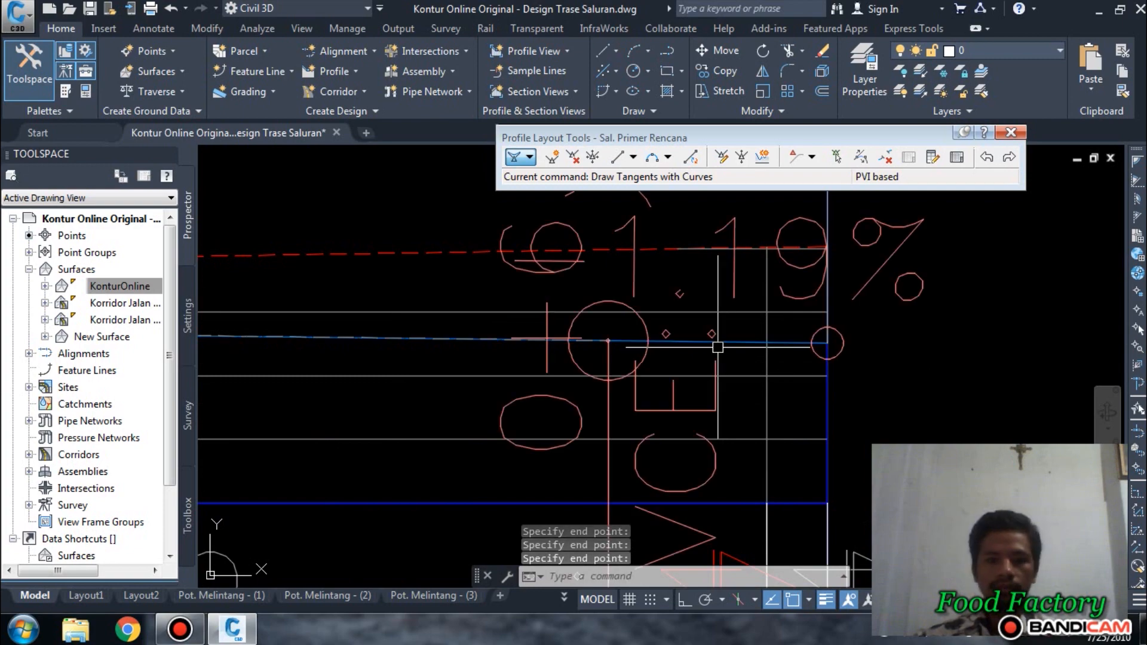
scroll(826, 342, down, 6)
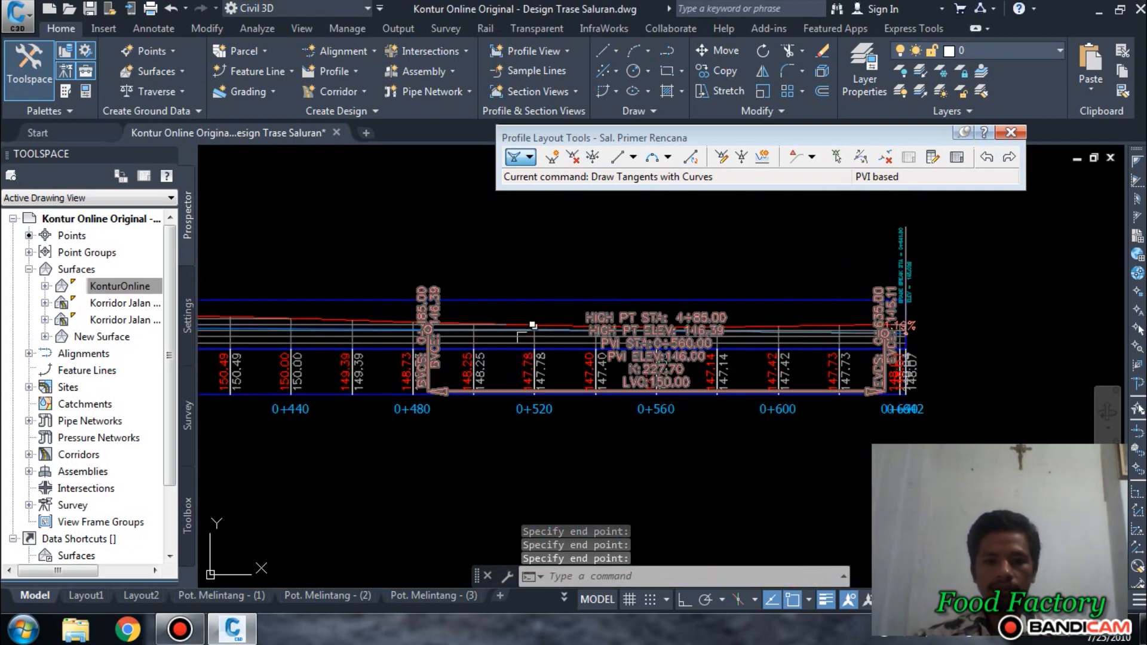
middle_drag(524, 356, 810, 357)
scroll(810, 357, down, 5)
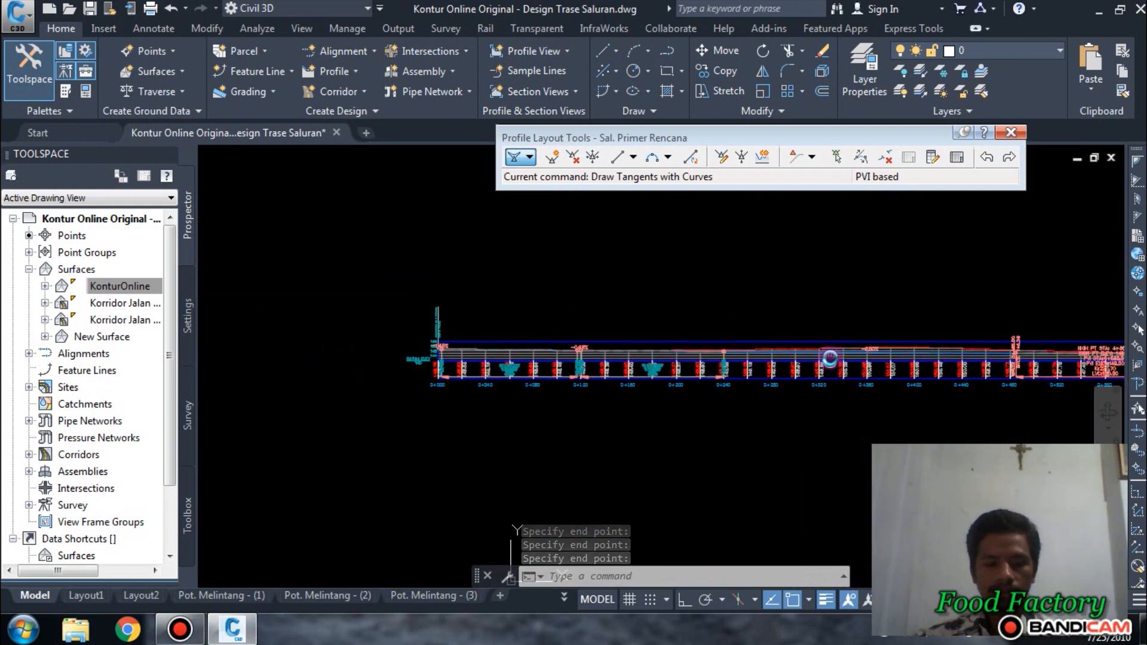
- Examine the design profile against the ground line from about 0+320 back to 0+000 and around 0+120
scroll(825, 357, up, 5)
scroll(825, 357, up, 5)
middle_drag(768, 353, 685, 371)
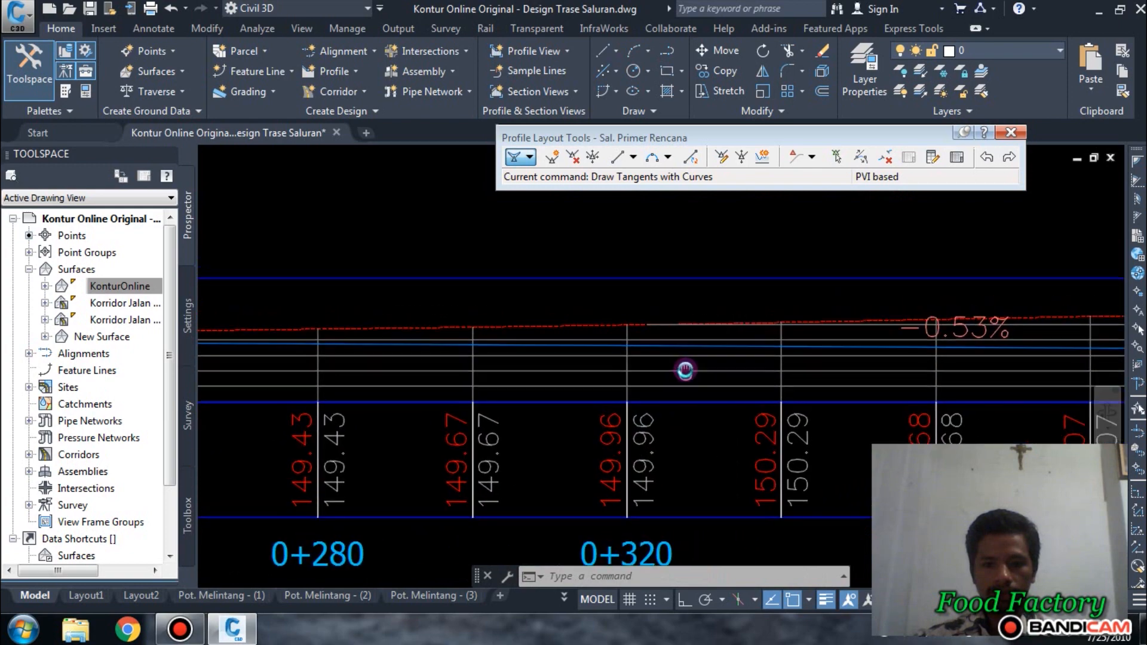
scroll(799, 344, down, 1)
middle_drag(505, 336, 961, 328)
scroll(815, 331, down, 1)
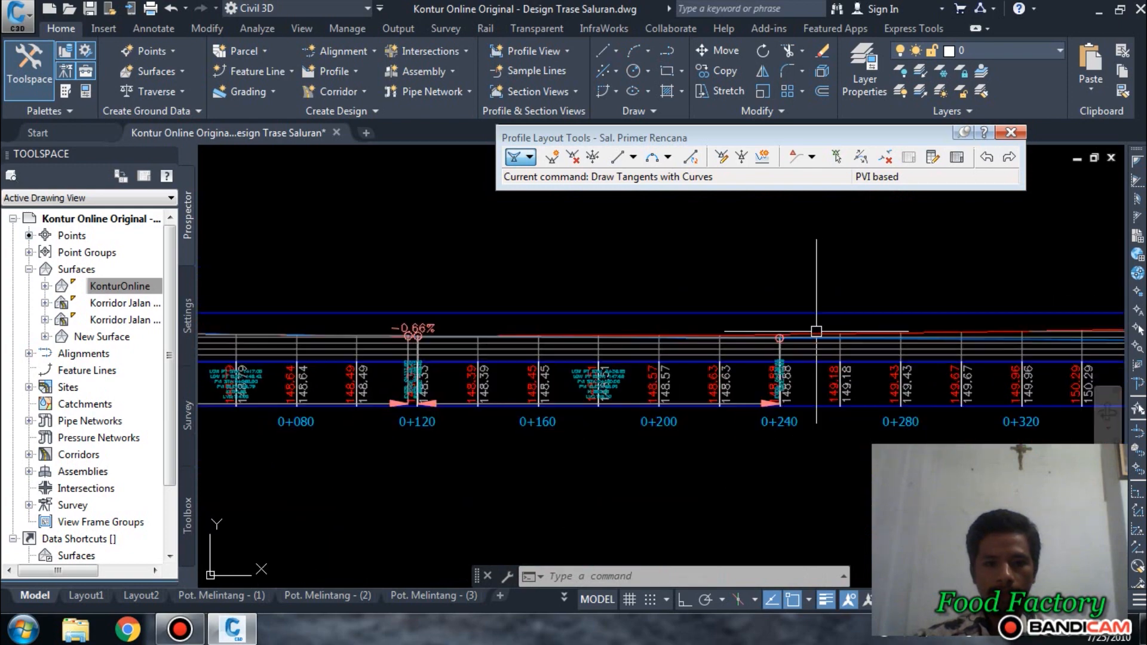
middle_drag(417, 331, 727, 328)
scroll(472, 328, up, 2)
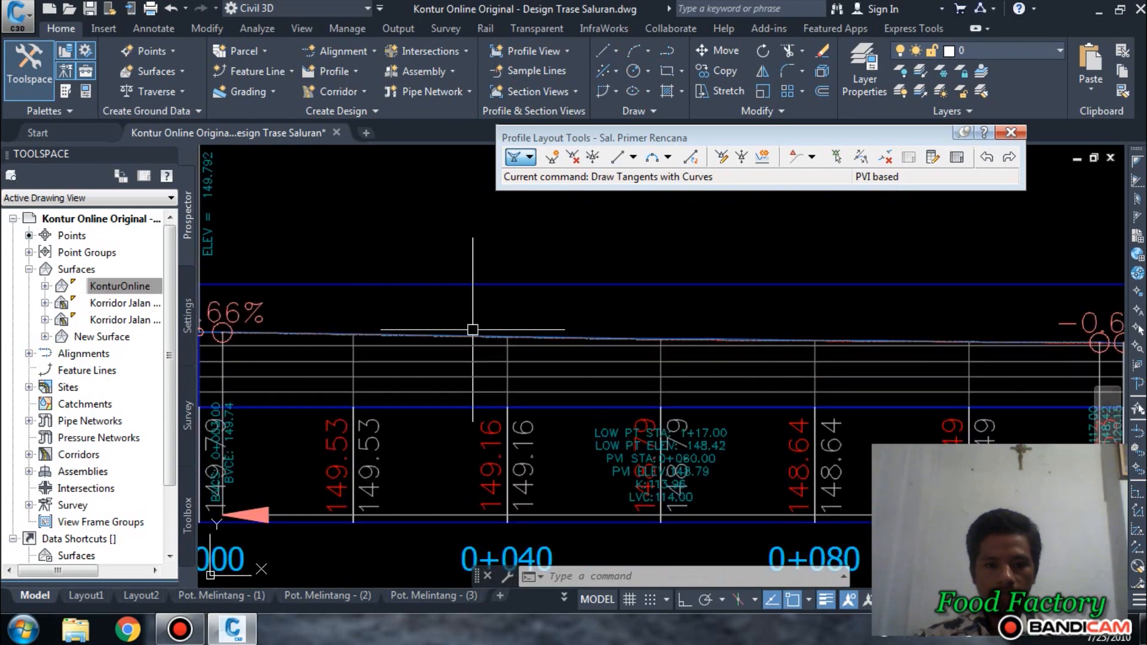
scroll(485, 326, down, 1)
scroll(310, 325, up, 2)
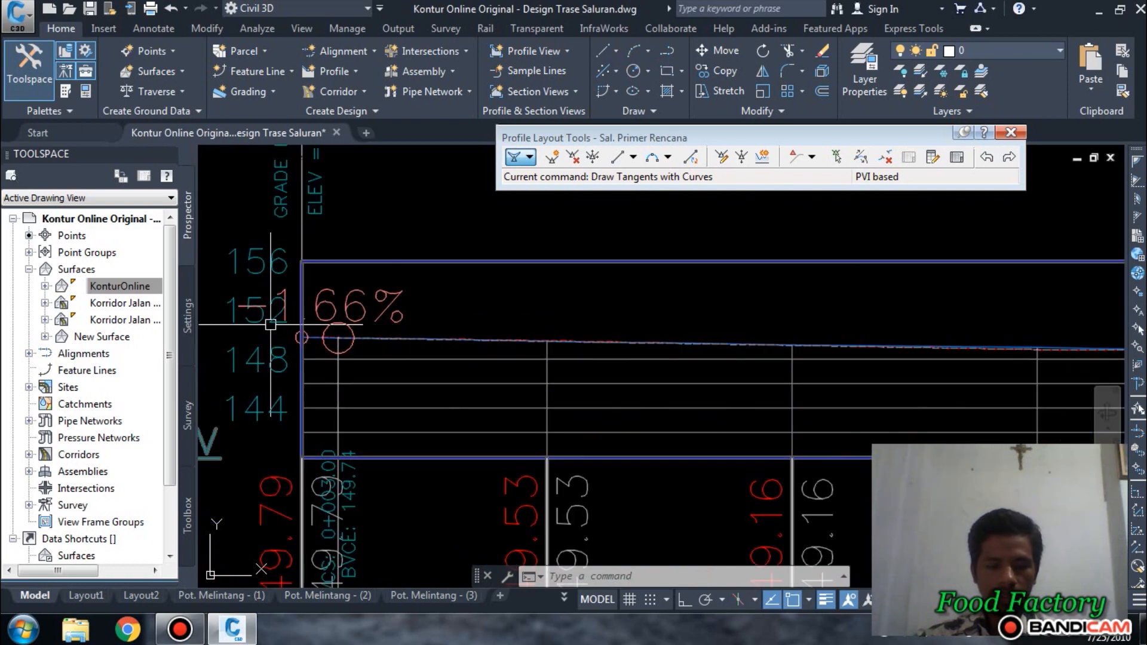
scroll(342, 332, up, 3)
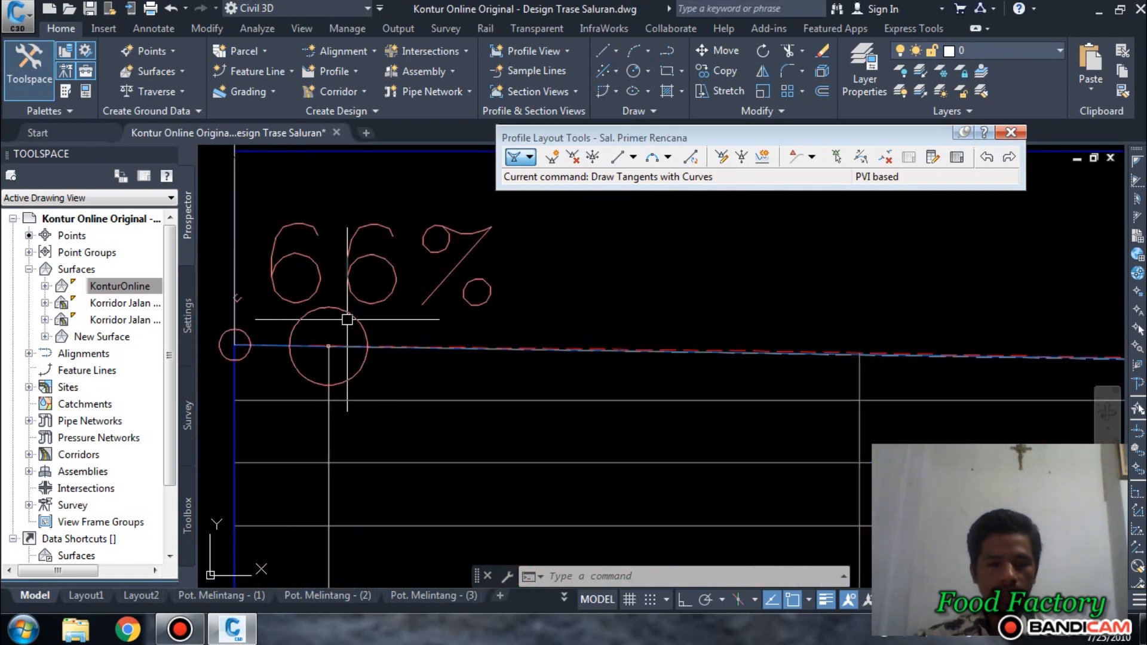
scroll(344, 320, down, 5)
scroll(827, 319, up, 1)
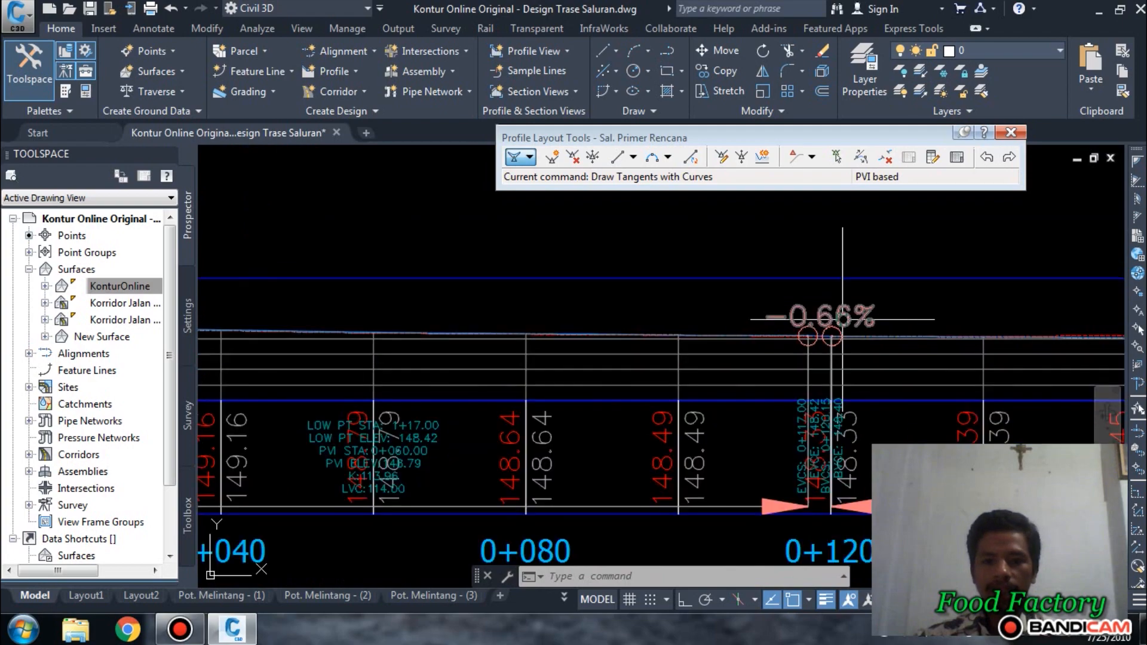
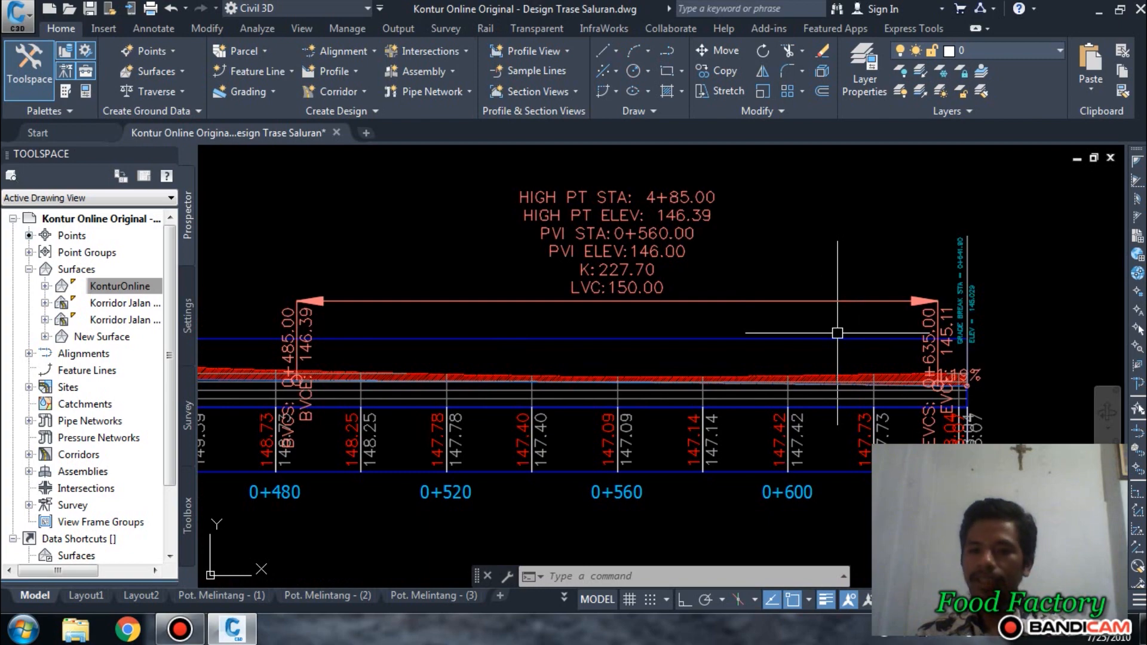
- Move the vertical curve label of the intersection point at 0+560 up, well clear of the profile view
scroll(837, 333, down, 2)
scroll(878, 334, up, 5)
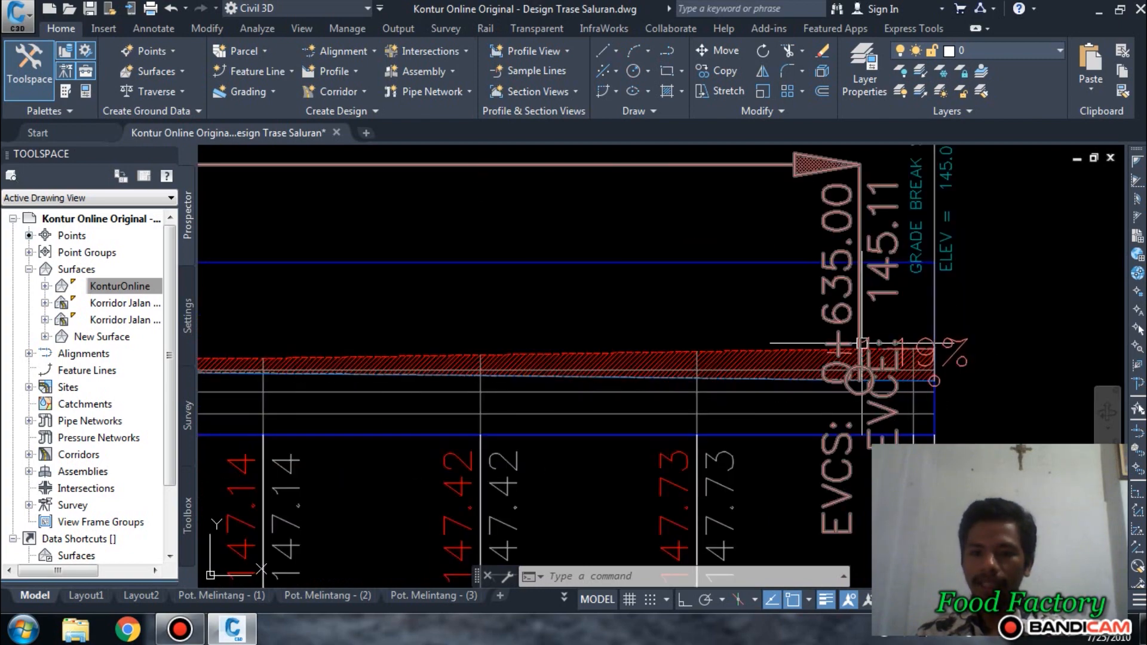
scroll(862, 344, down, 4)
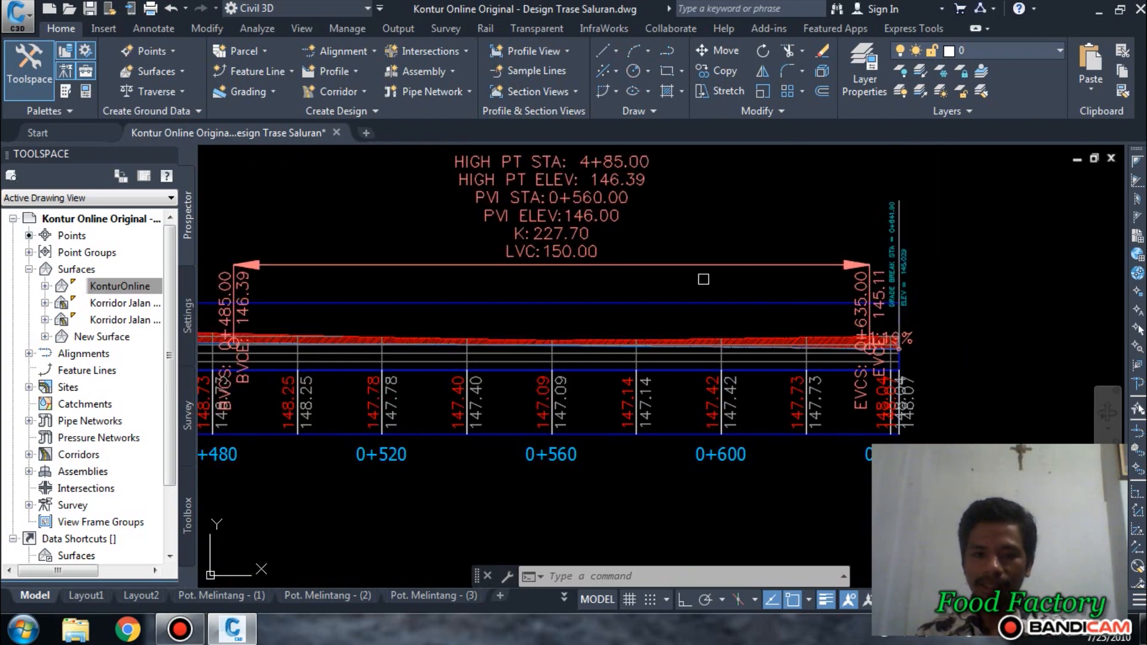
middle_drag(701, 287, 727, 328)
click(735, 312)
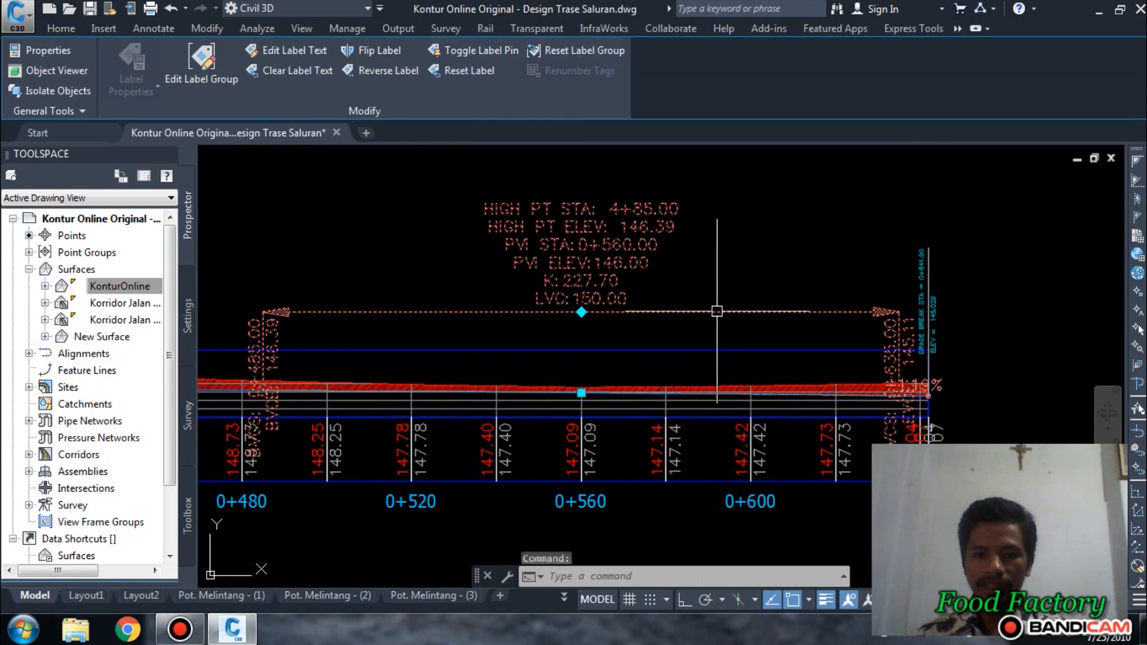
click(581, 311)
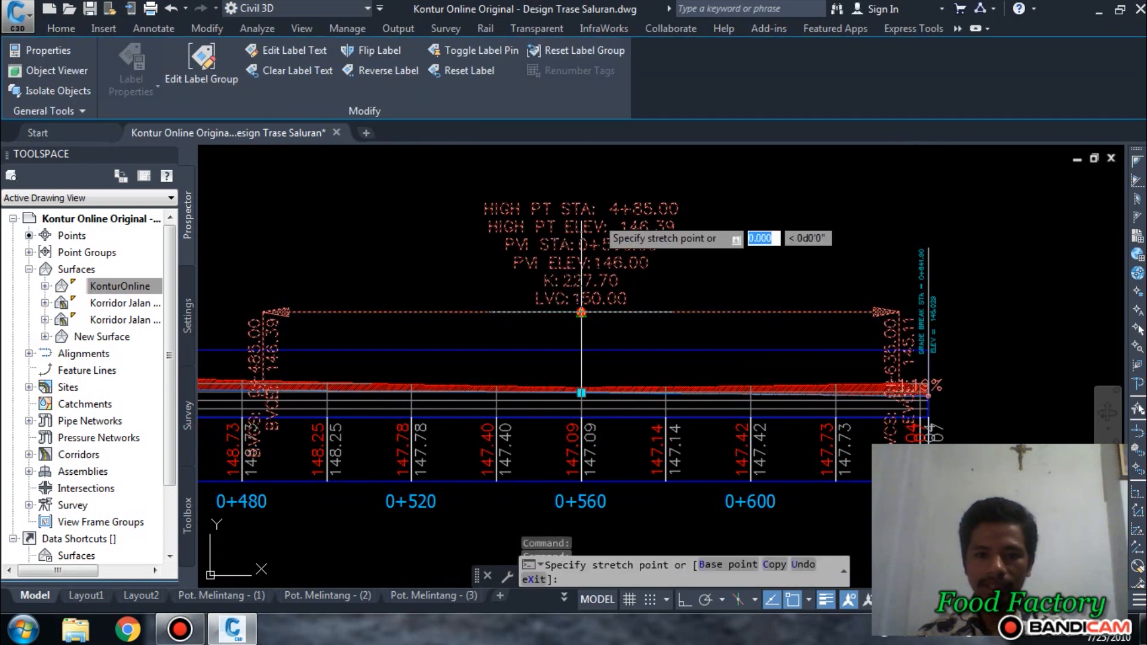
middle_drag(602, 244, 638, 370)
scroll(638, 370, up, 2)
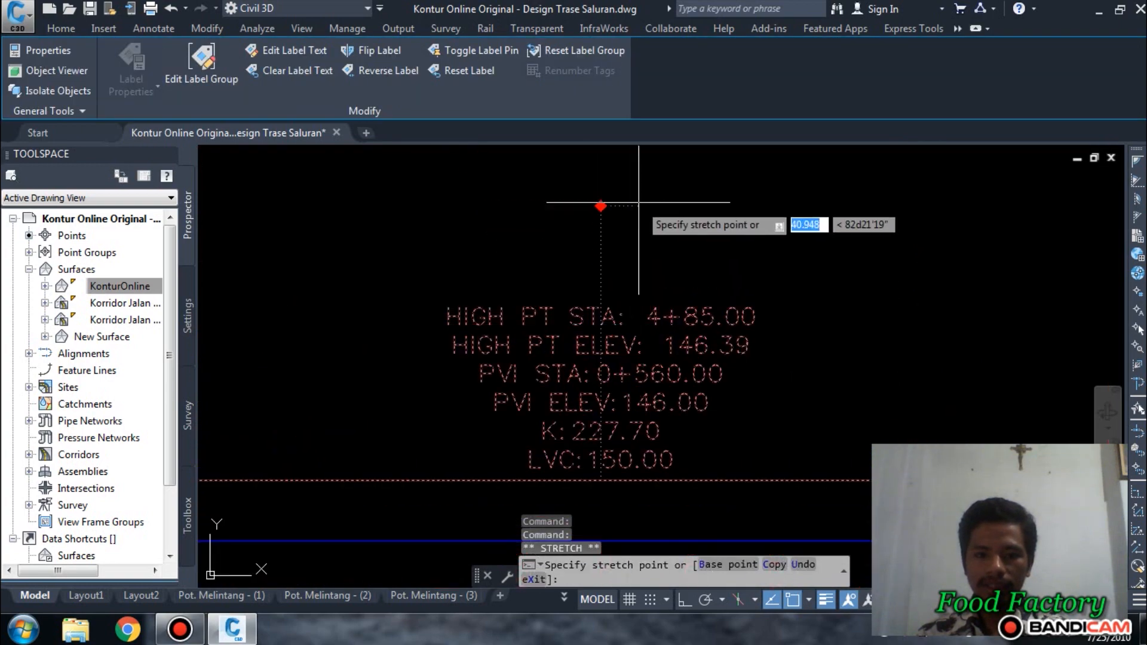
click(637, 184)
scroll(645, 256, down, 2)
scroll(657, 275, down, 2)
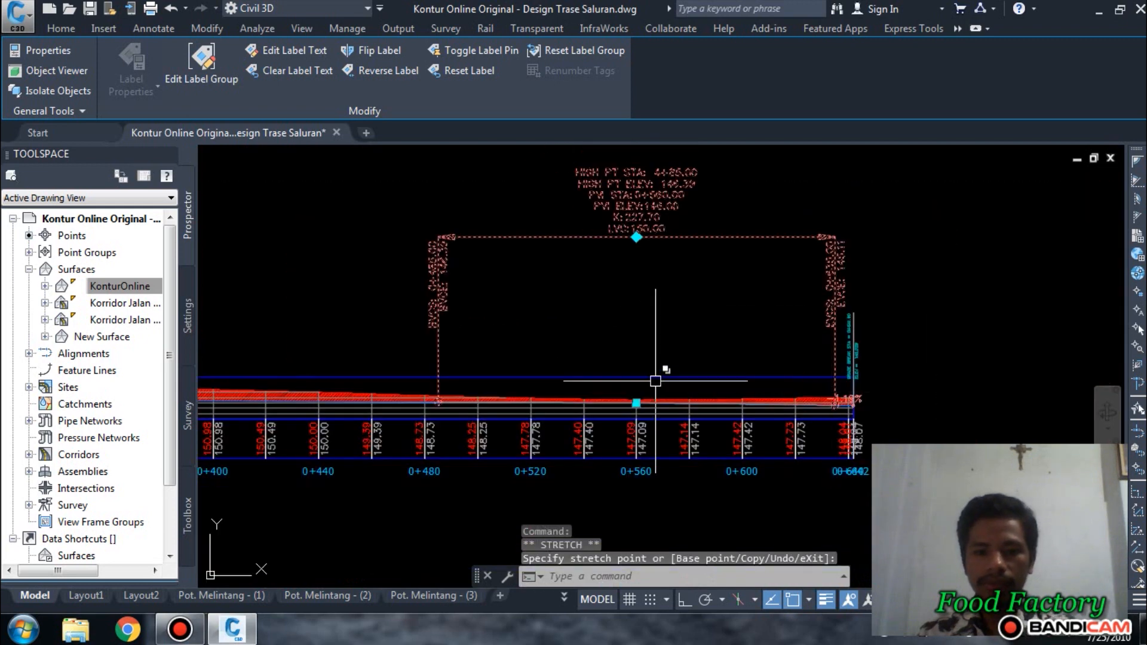
- Move the vertical curve labels at 0+060 and 0+180 together up above the profile view, then clear the selection
middle_drag(646, 378, 945, 376)
scroll(732, 316, down, 2)
middle_drag(524, 322, 729, 363)
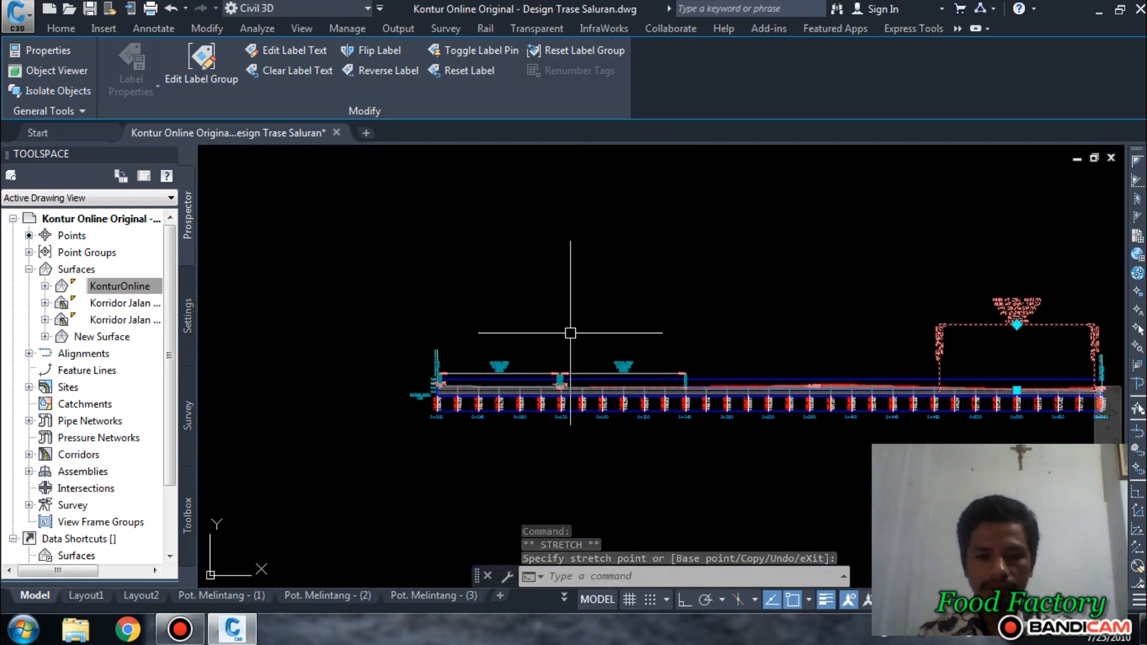
scroll(549, 382, up, 3)
click(524, 455)
click(478, 469)
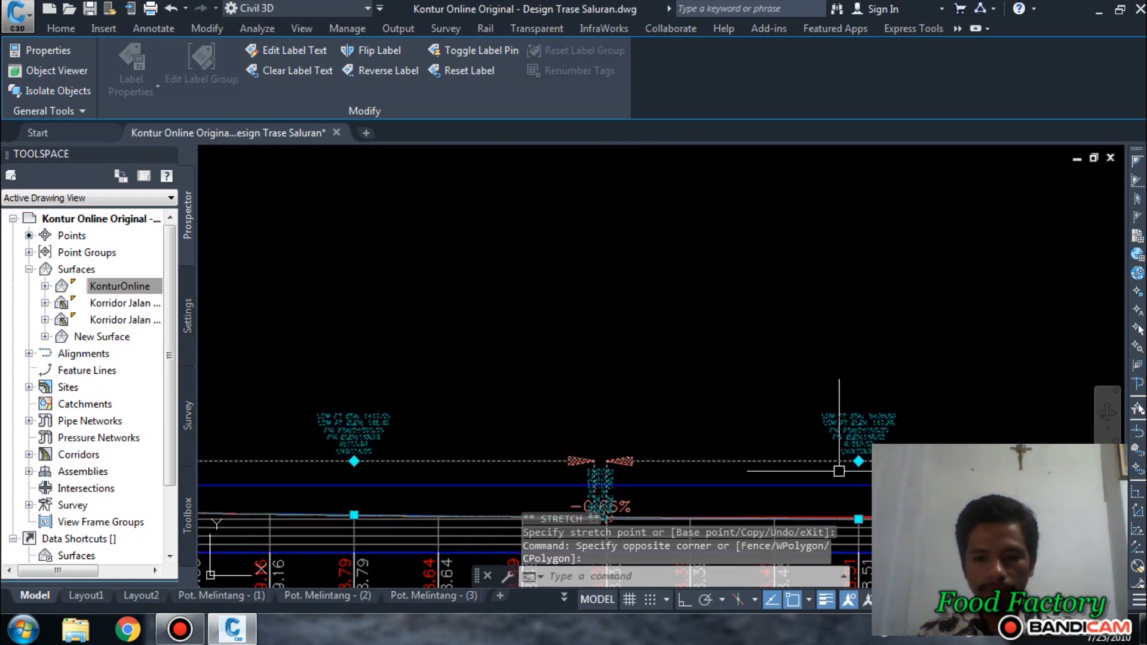
click(858, 461)
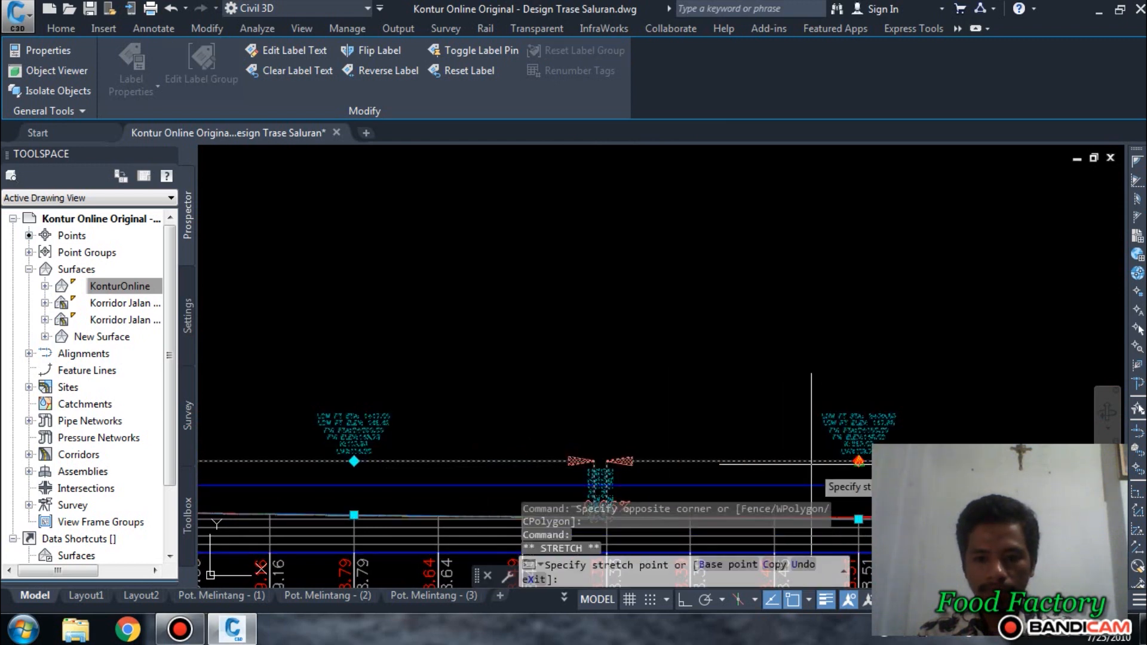
key(Escape)
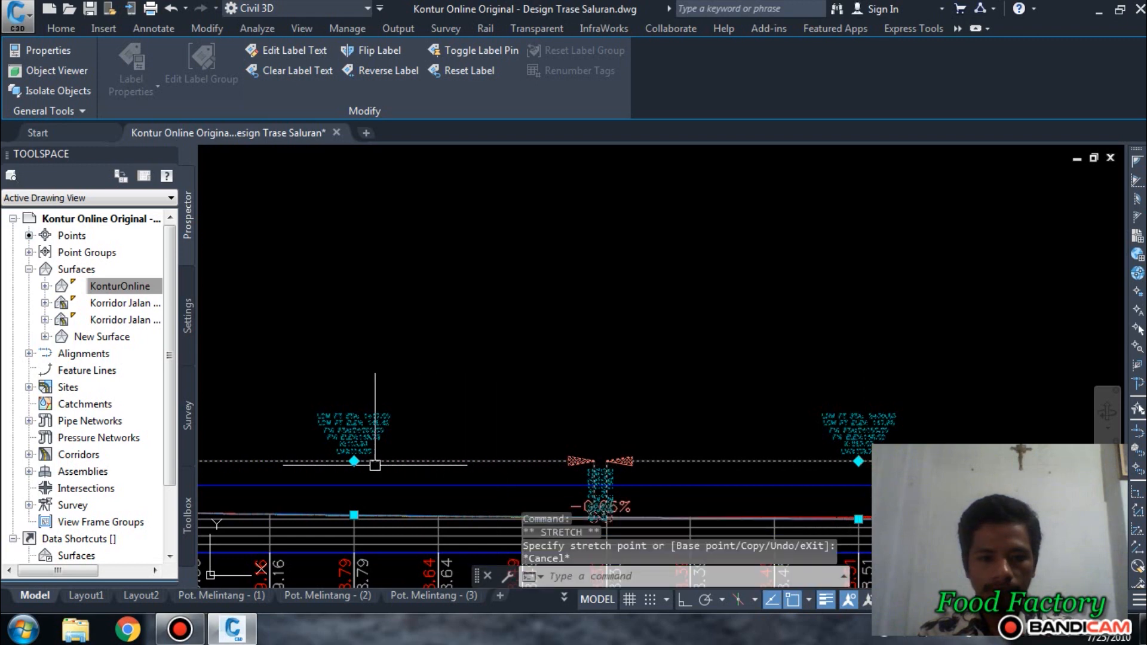
click(354, 461)
click(858, 461)
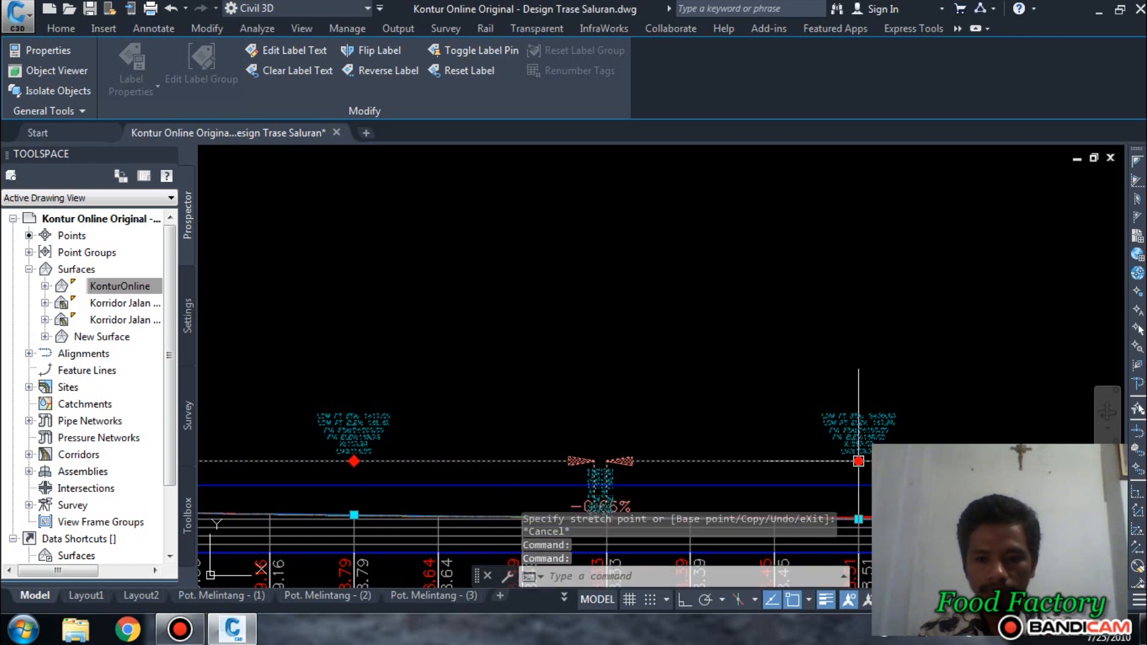
scroll(842, 290, down, 5)
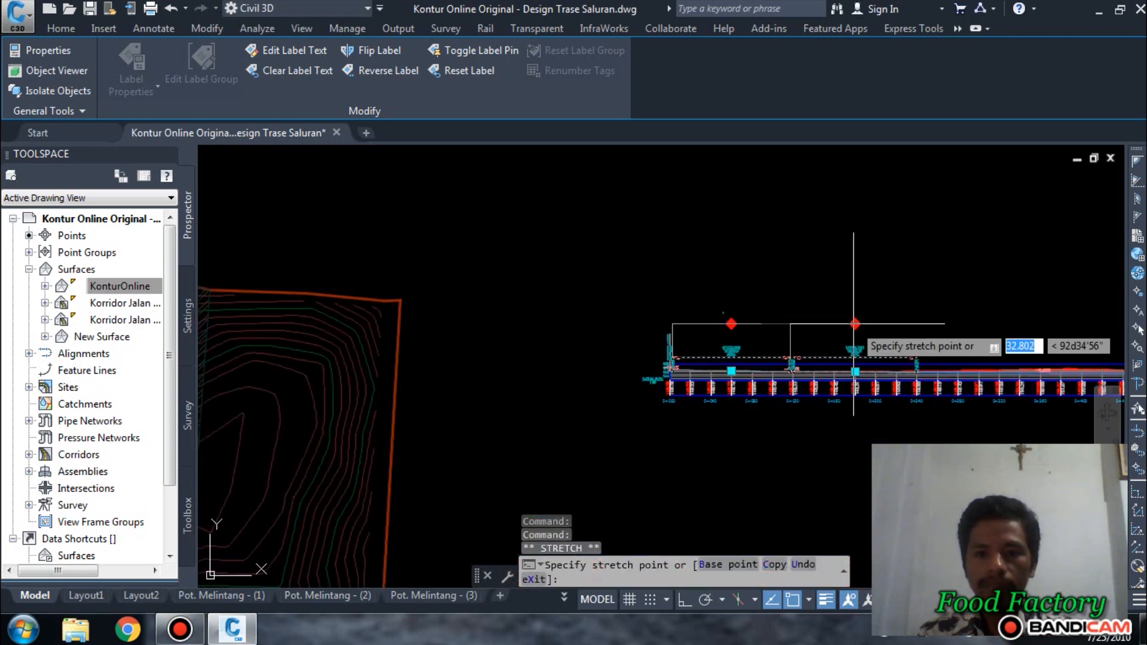
key(Escape)
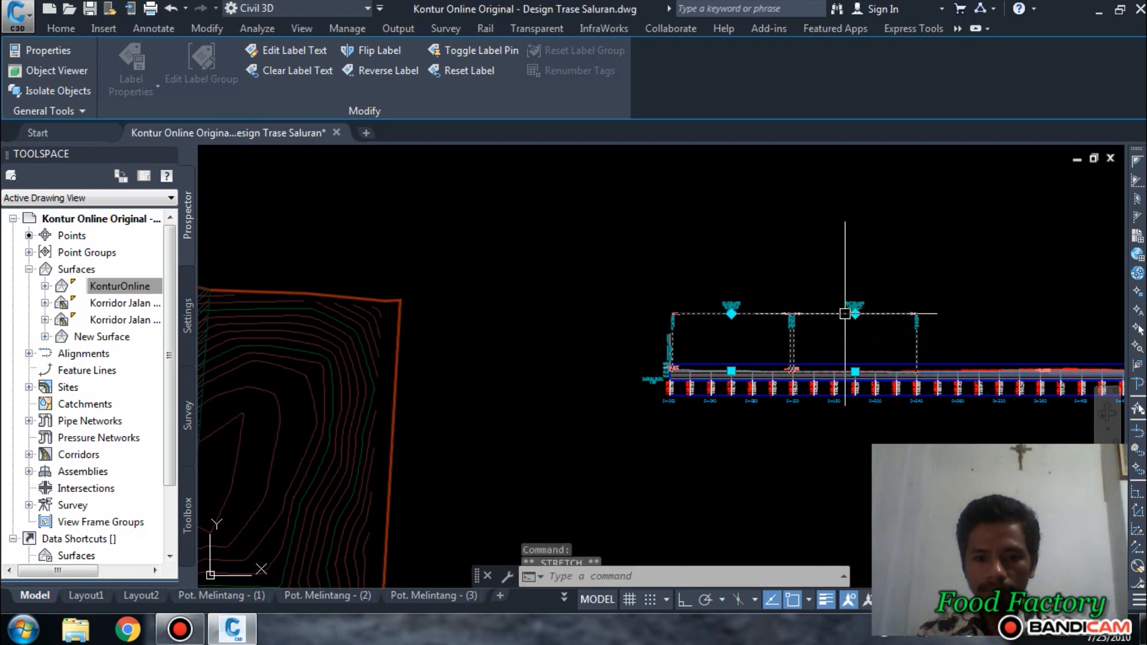
middle_drag(947, 376, 653, 385)
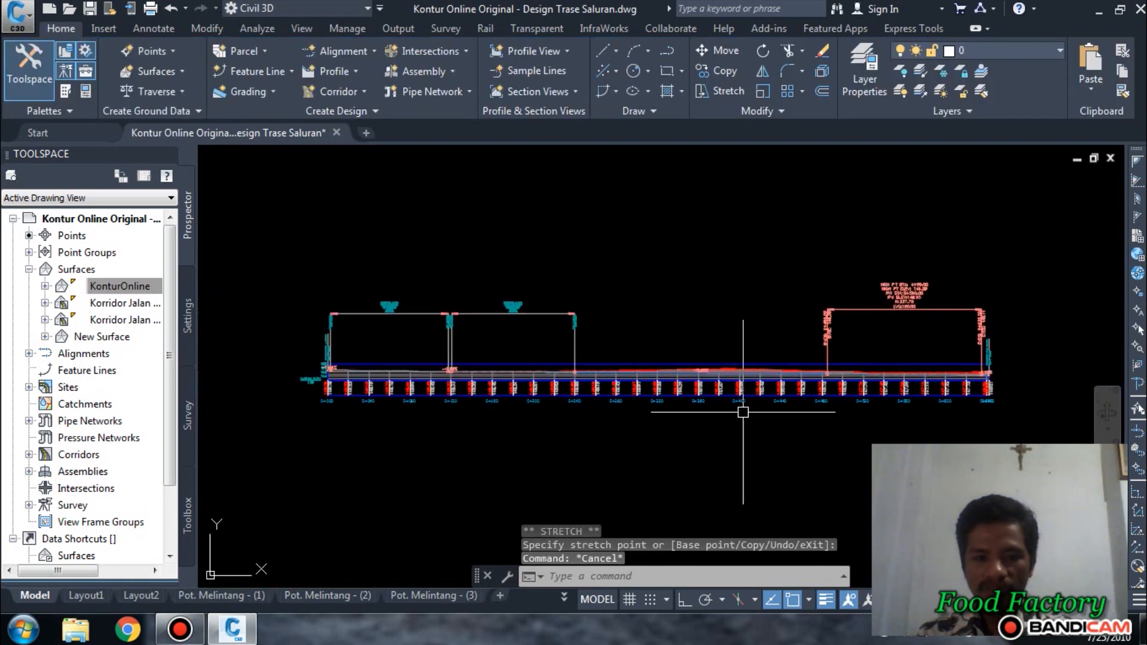
- Raise the end point of design profile Sal. Primer Rencana on the end station line to about elevation 147
scroll(887, 412, up, 6)
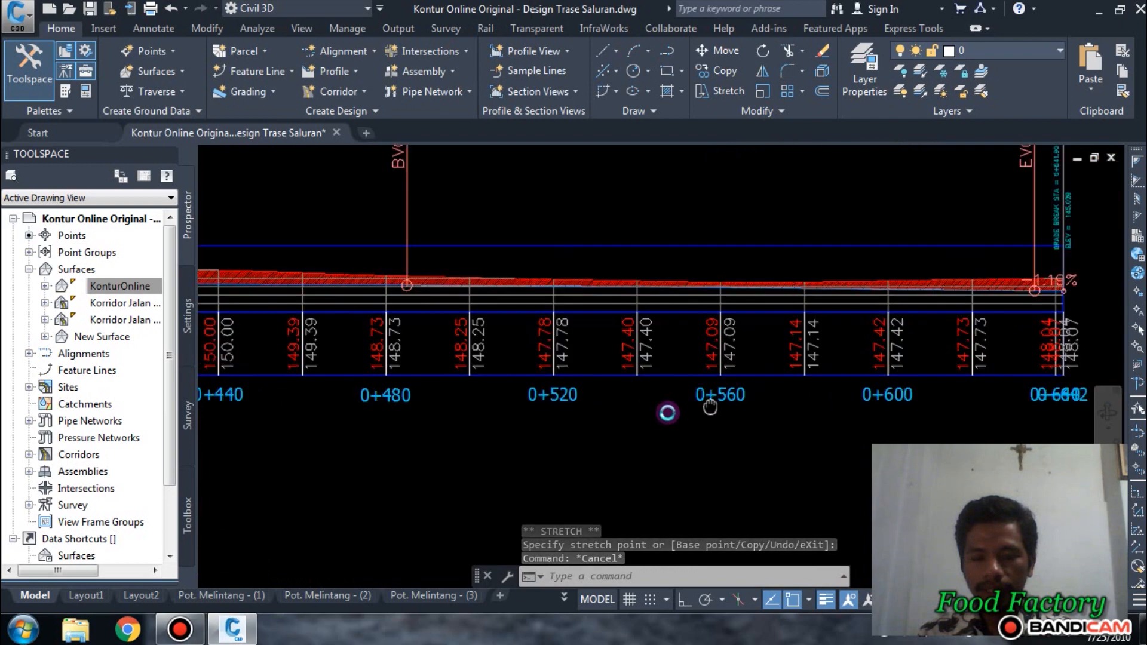
middle_drag(982, 335, 911, 385)
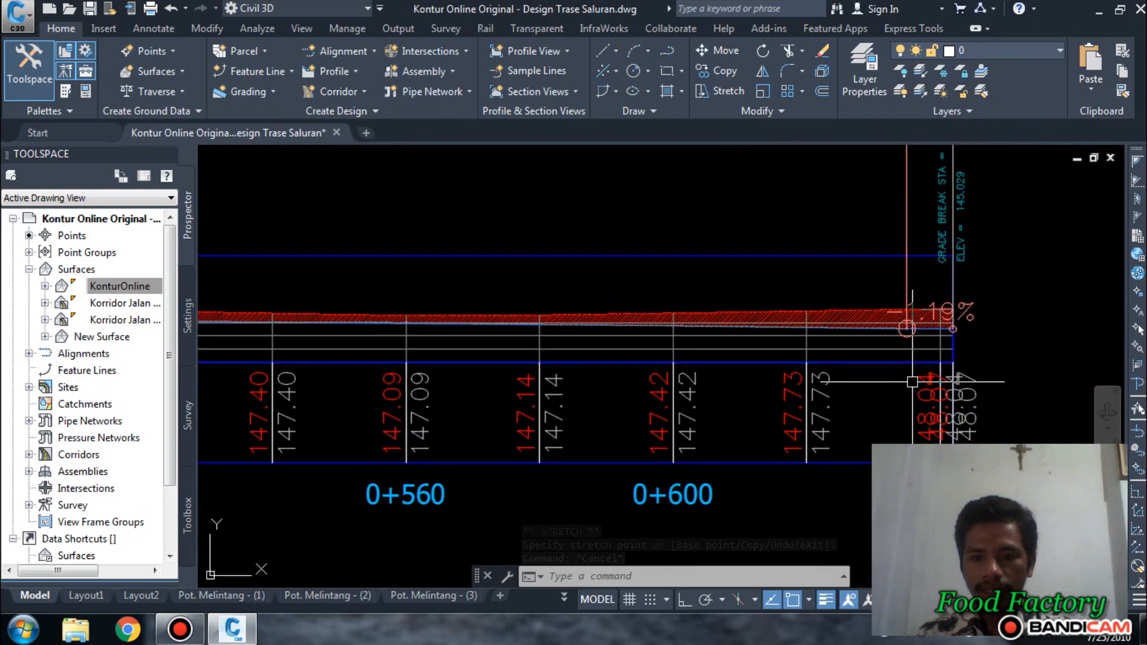
scroll(912, 338, up, 2)
scroll(912, 338, up, 1)
scroll(1012, 365, down, 3)
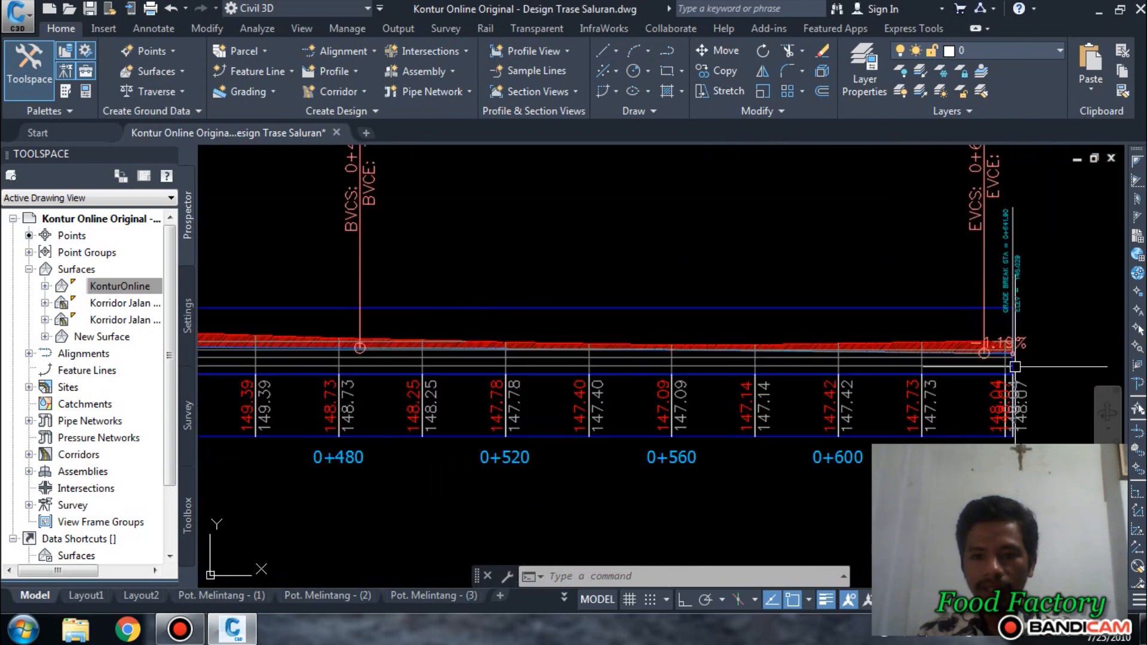
scroll(985, 362, up, 2)
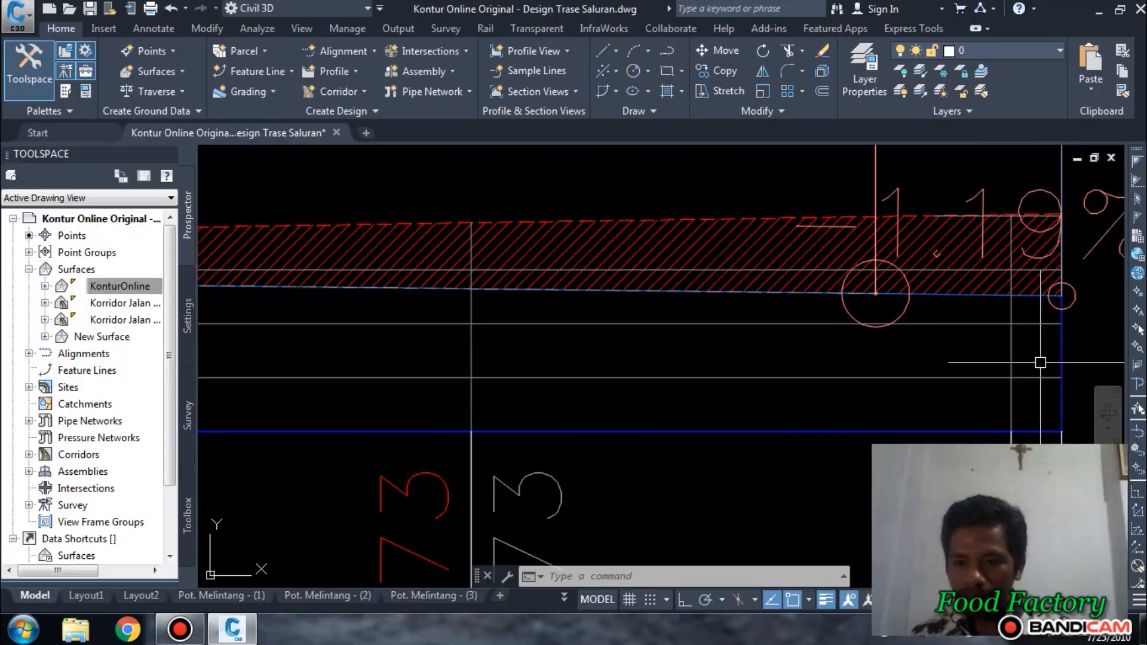
middle_drag(984, 352, 889, 511)
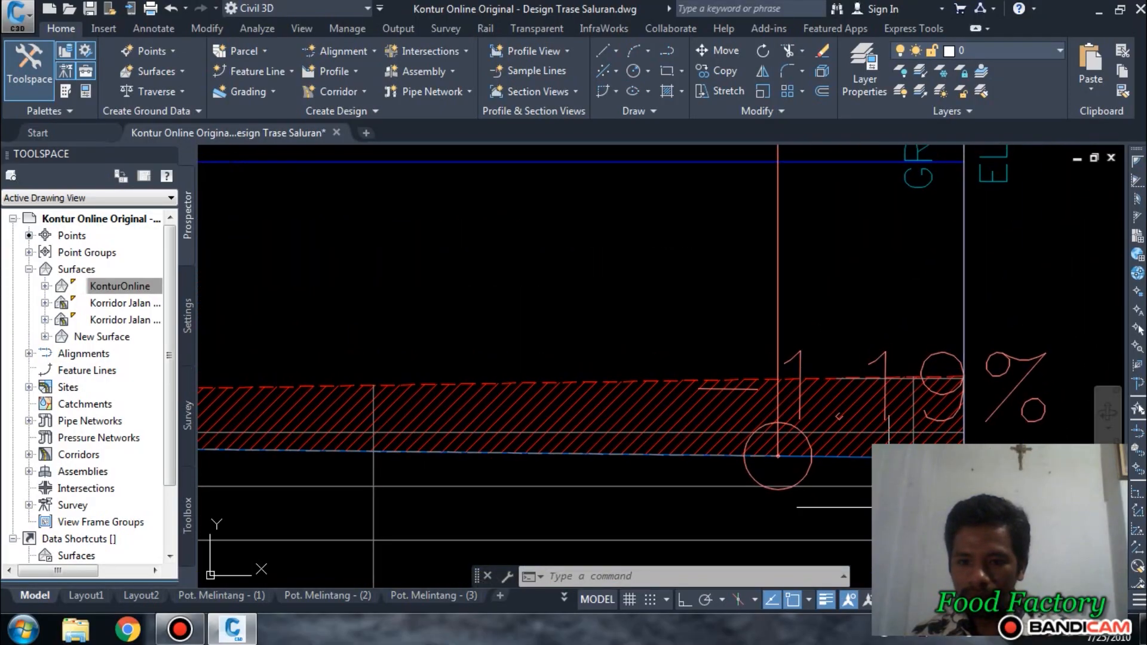
scroll(957, 481, up, 2)
scroll(761, 466, down, 4)
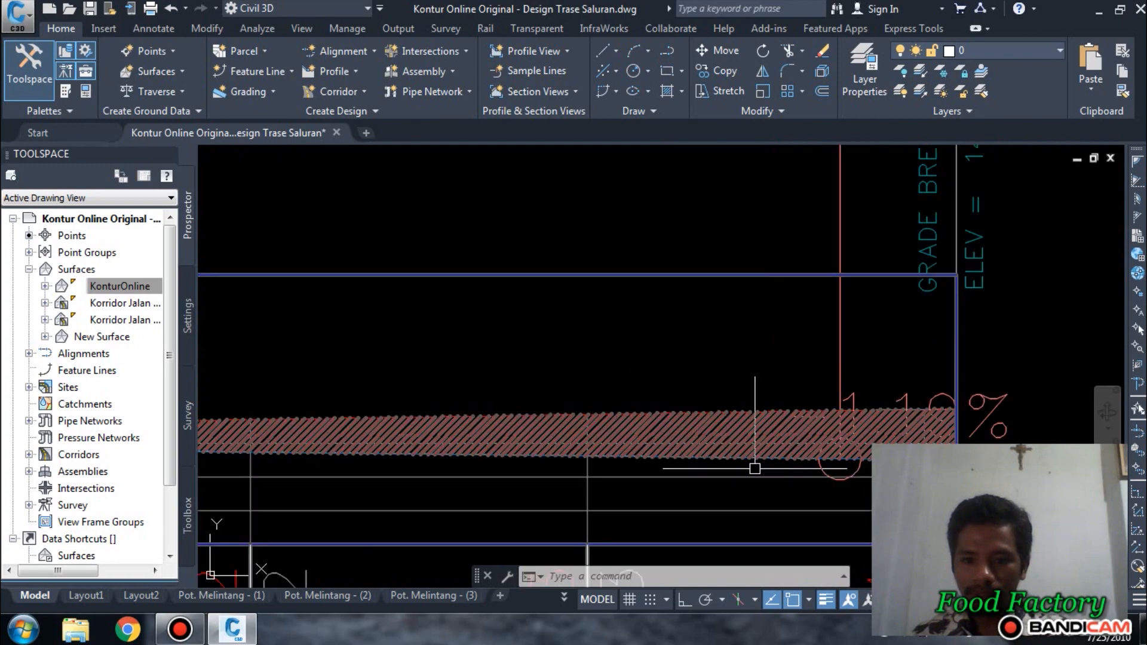
scroll(914, 469, up, 5)
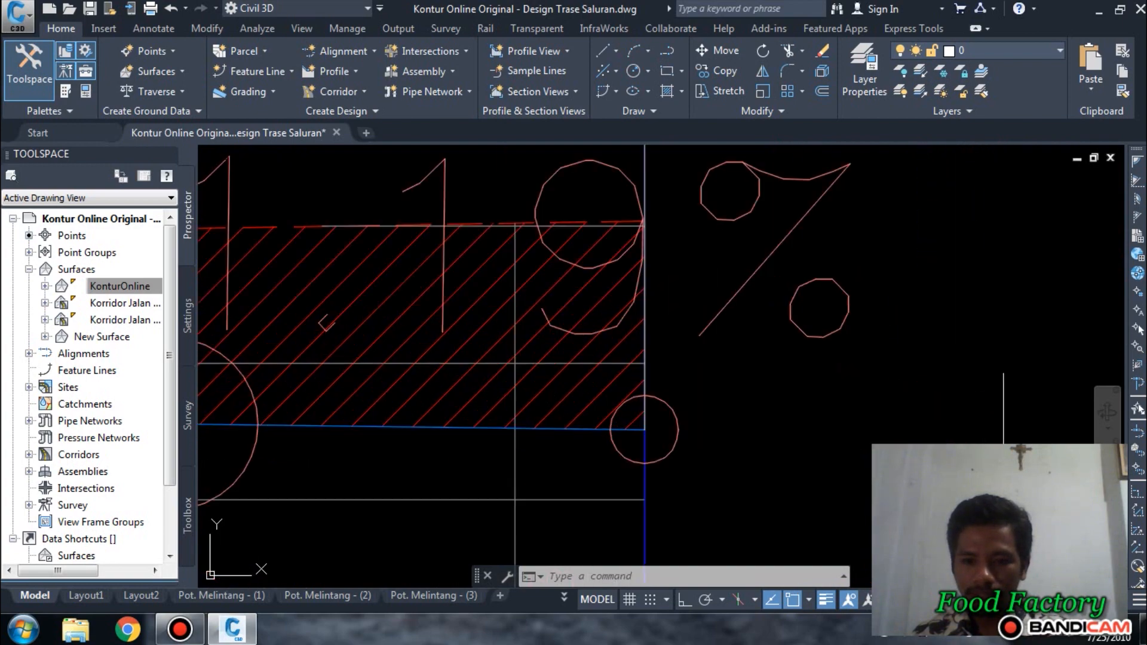
click(645, 429)
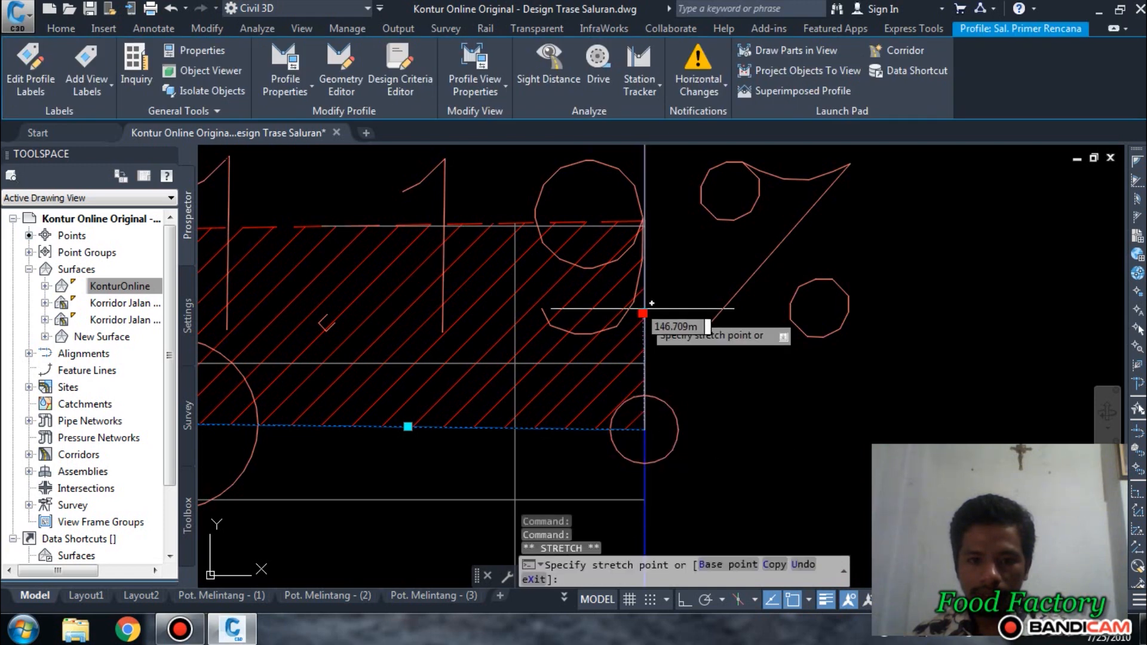
- Raise the design profile's vertical intersection point at 0+560 onto the existing ground line
scroll(644, 295, down, 8)
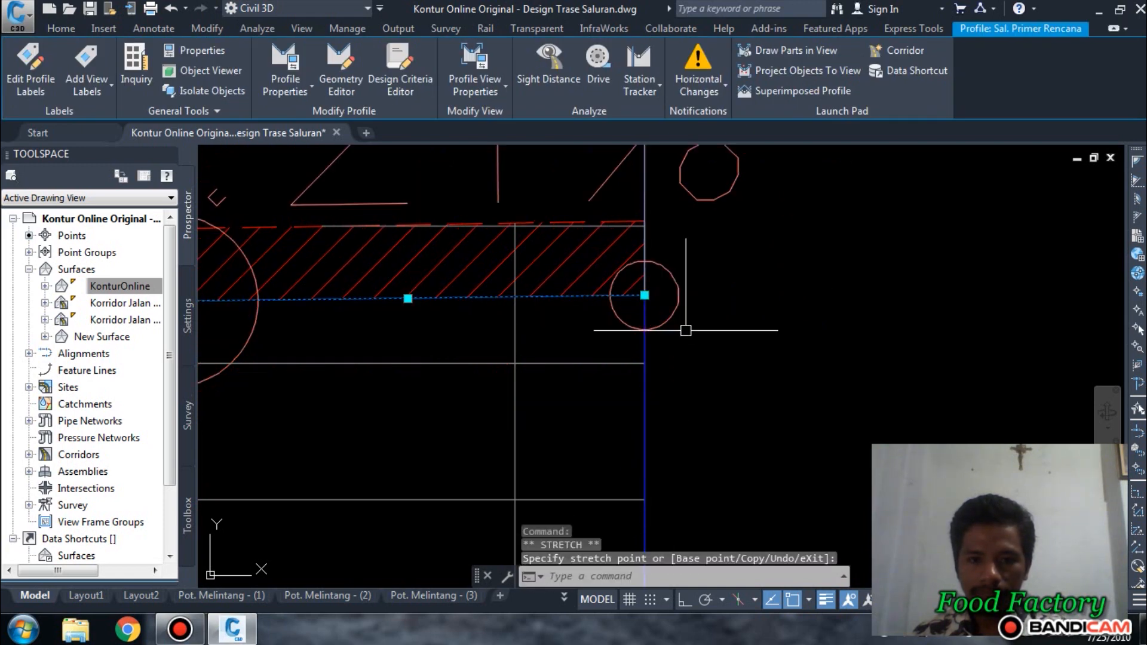
scroll(681, 465, up, 2)
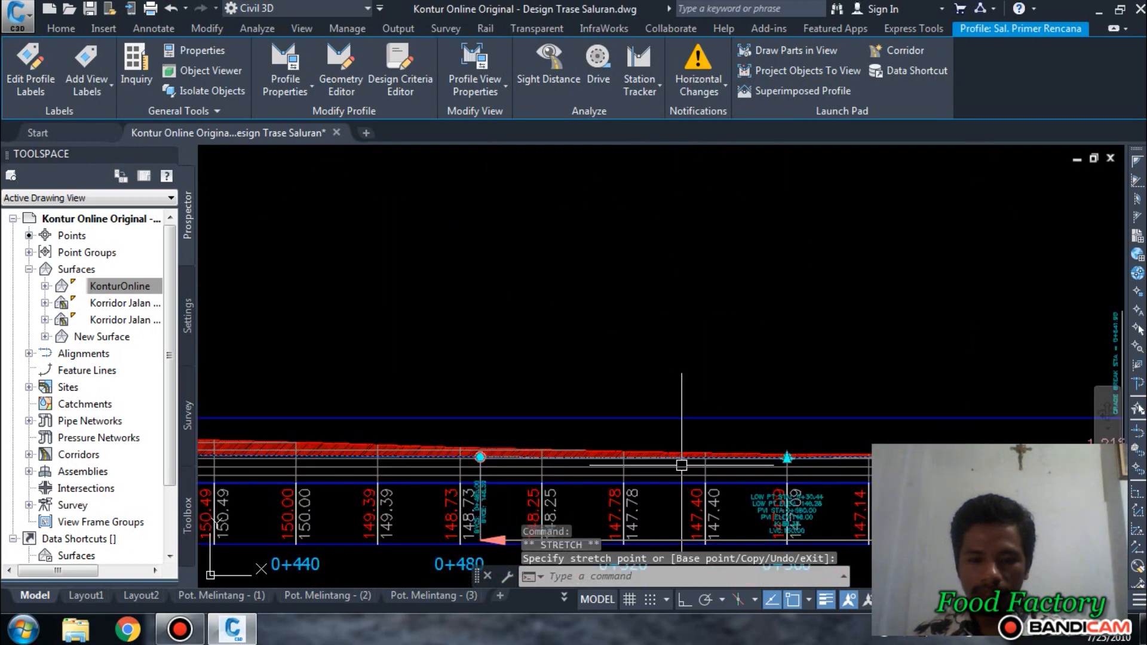
scroll(743, 469, up, 5)
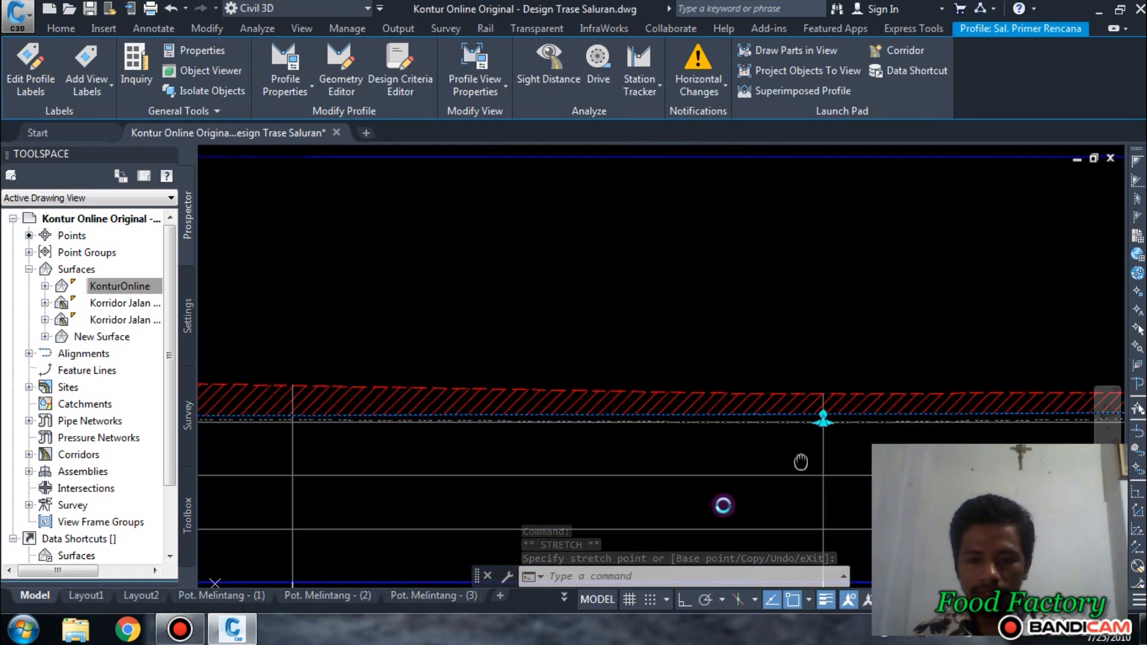
scroll(737, 468, up, 4)
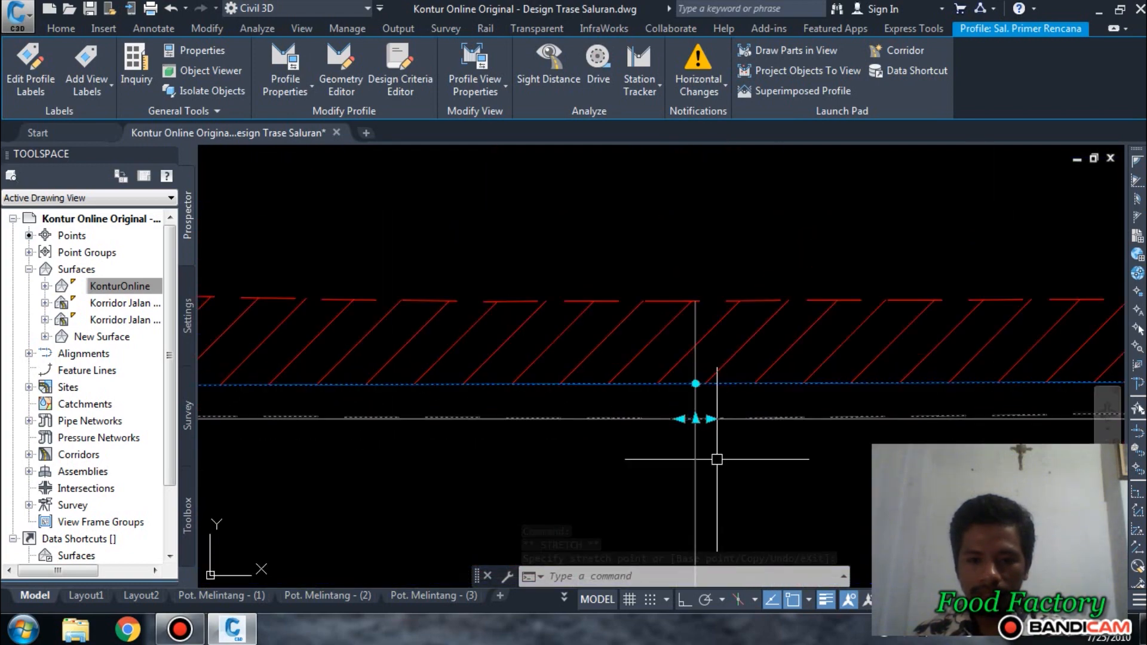
click(694, 404)
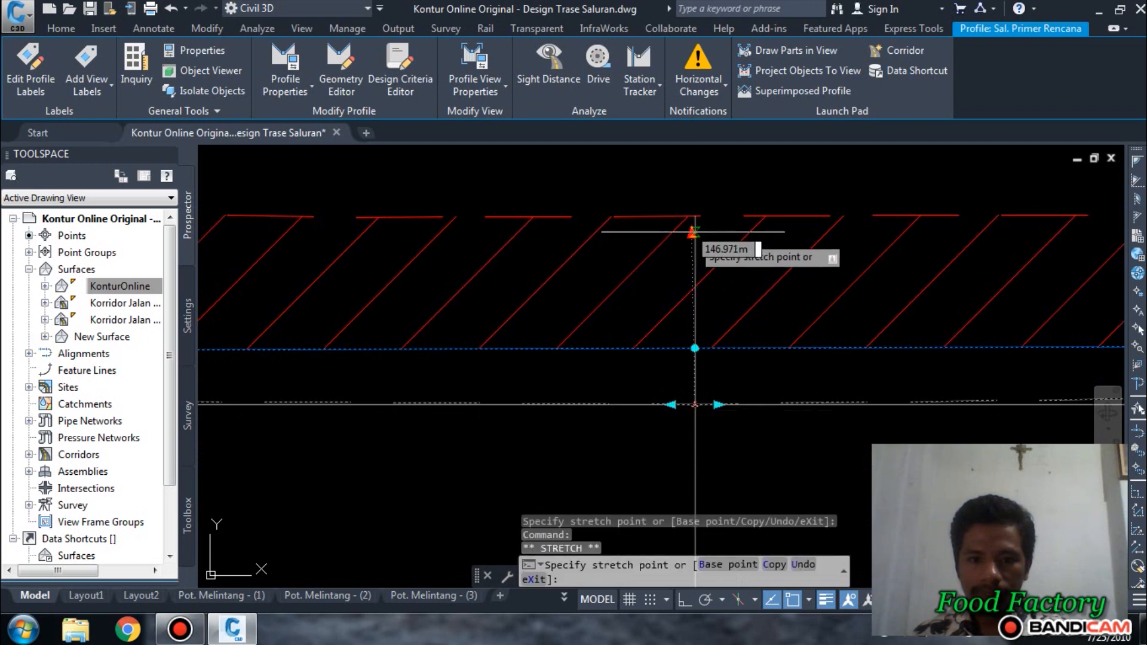
click(694, 216)
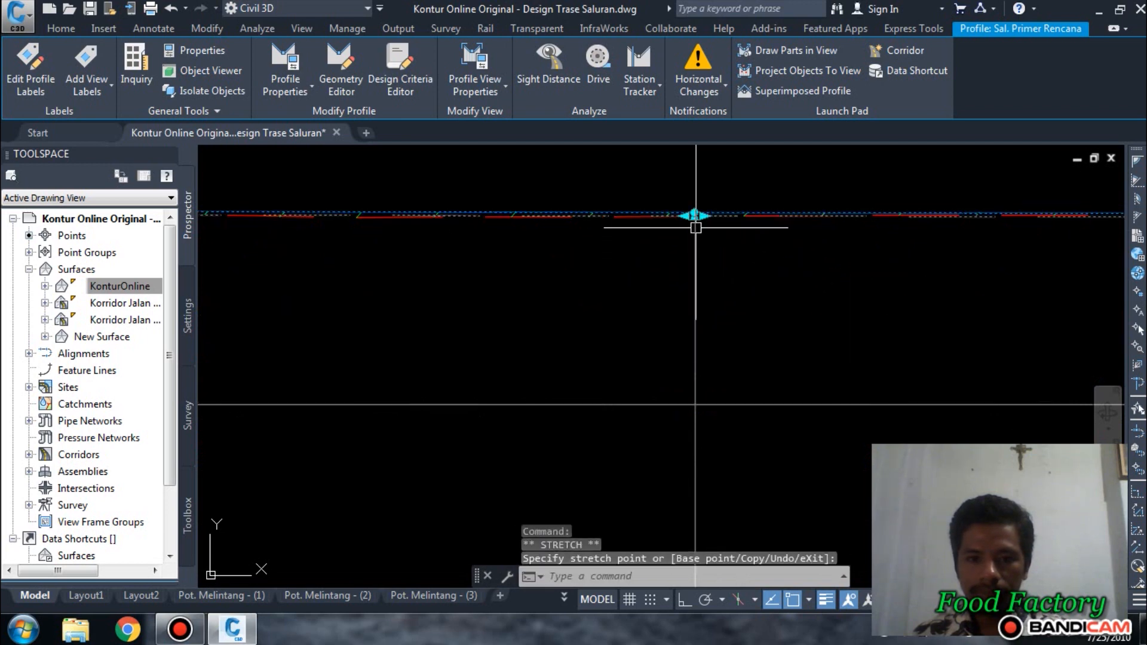
- Examine the design profile against the existing ground from 0+560 to the end station, and clear the selection
scroll(782, 387, down, 6)
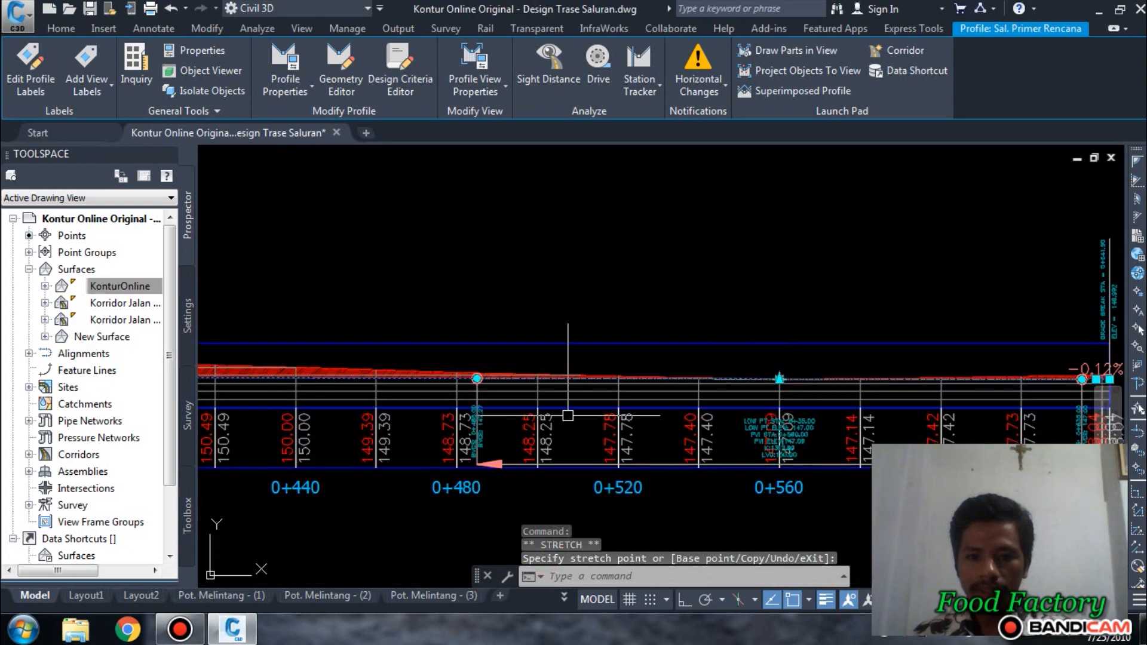
middle_drag(830, 397, 630, 396)
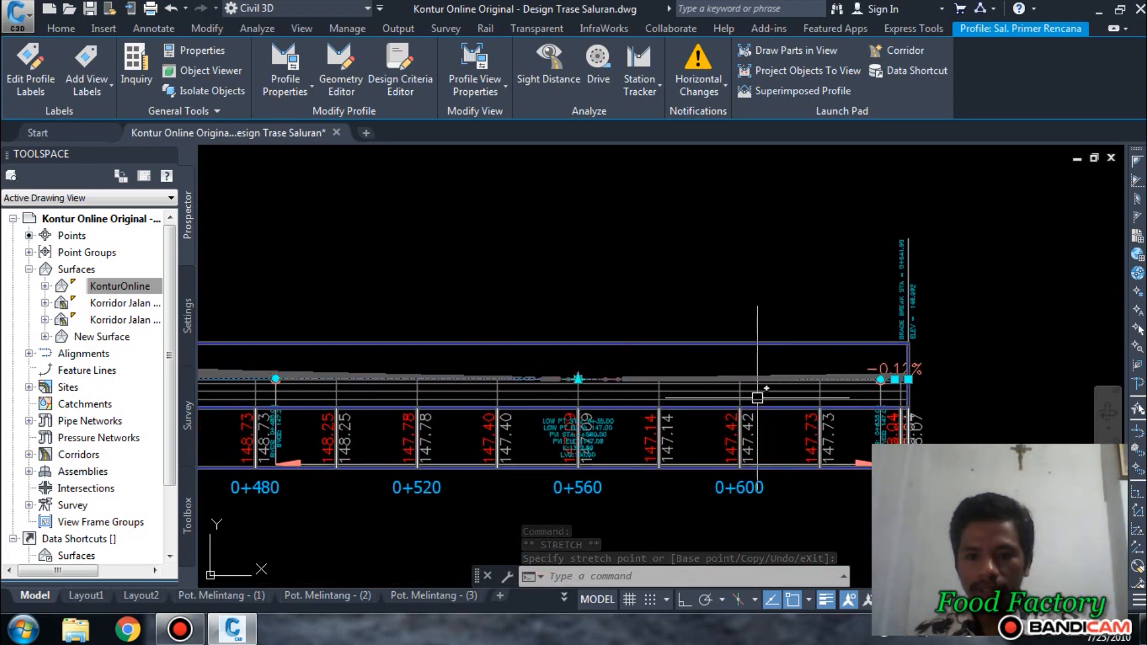
scroll(757, 398, up, 4)
scroll(757, 398, down, 2)
scroll(880, 410, up, 2)
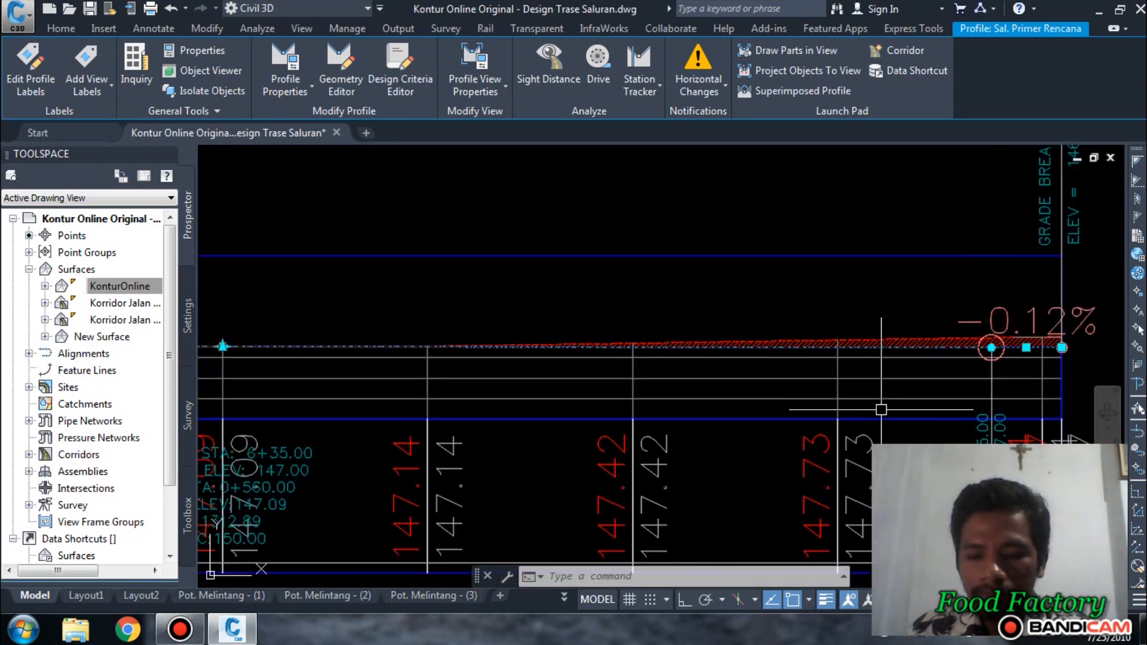
middle_drag(915, 413, 795, 451)
scroll(890, 421, up, 6)
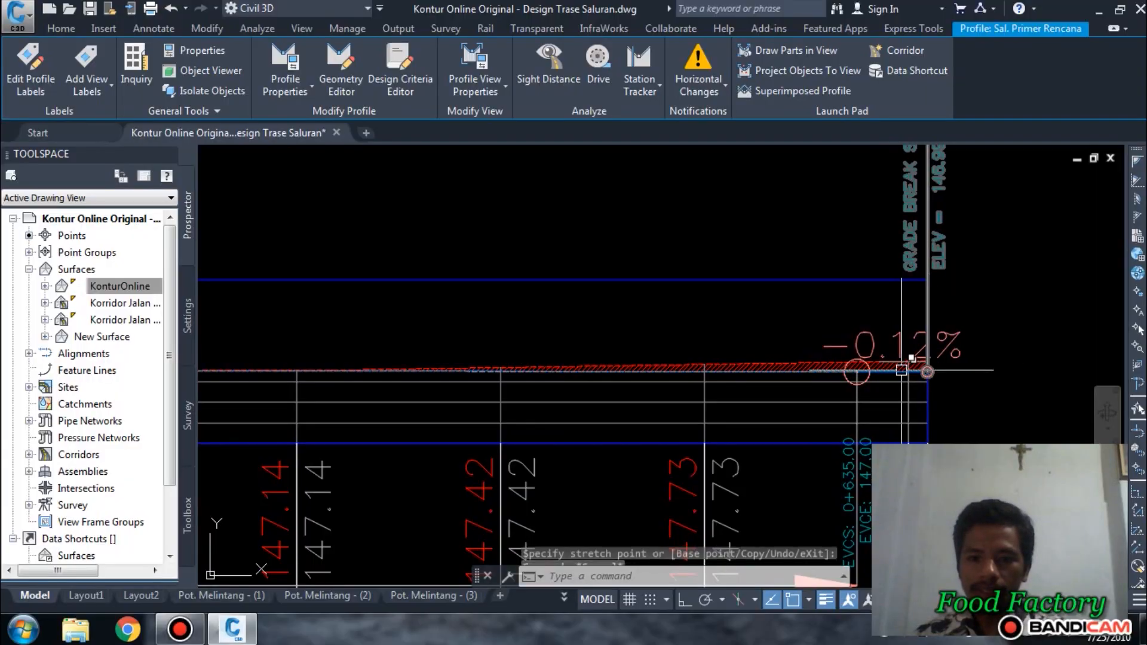
key(Escape)
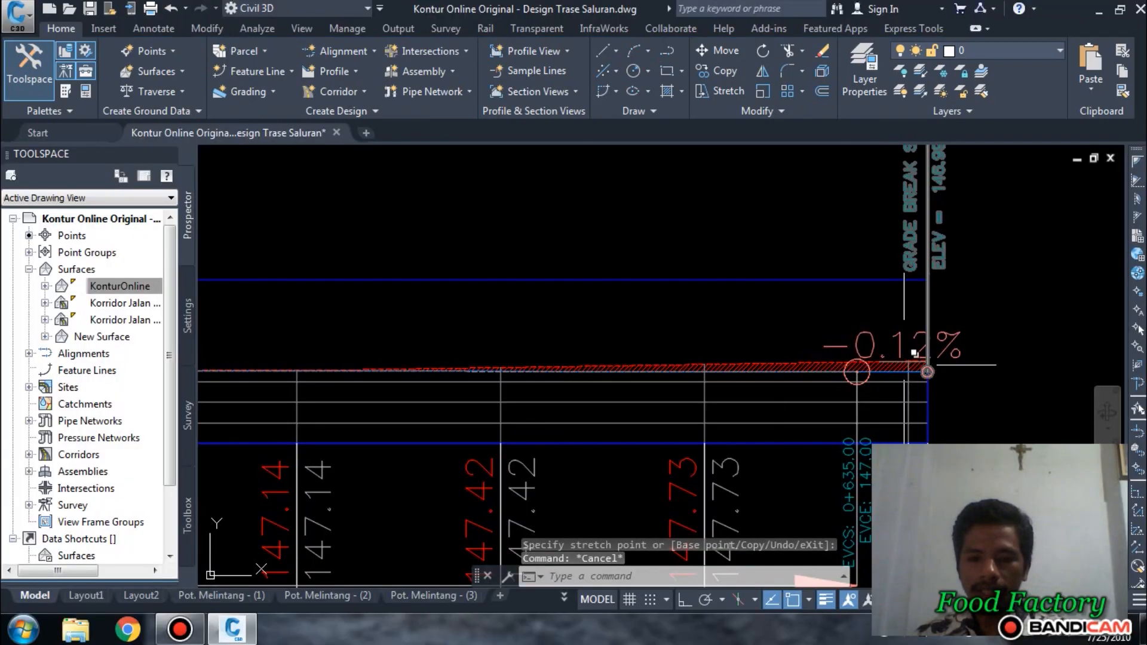
- Review the profile view from the end station back through 0+480 and 0+360, comparing design profile and existing ground
scroll(901, 370, down, 4)
middle_drag(594, 400, 791, 387)
scroll(582, 351, down, 4)
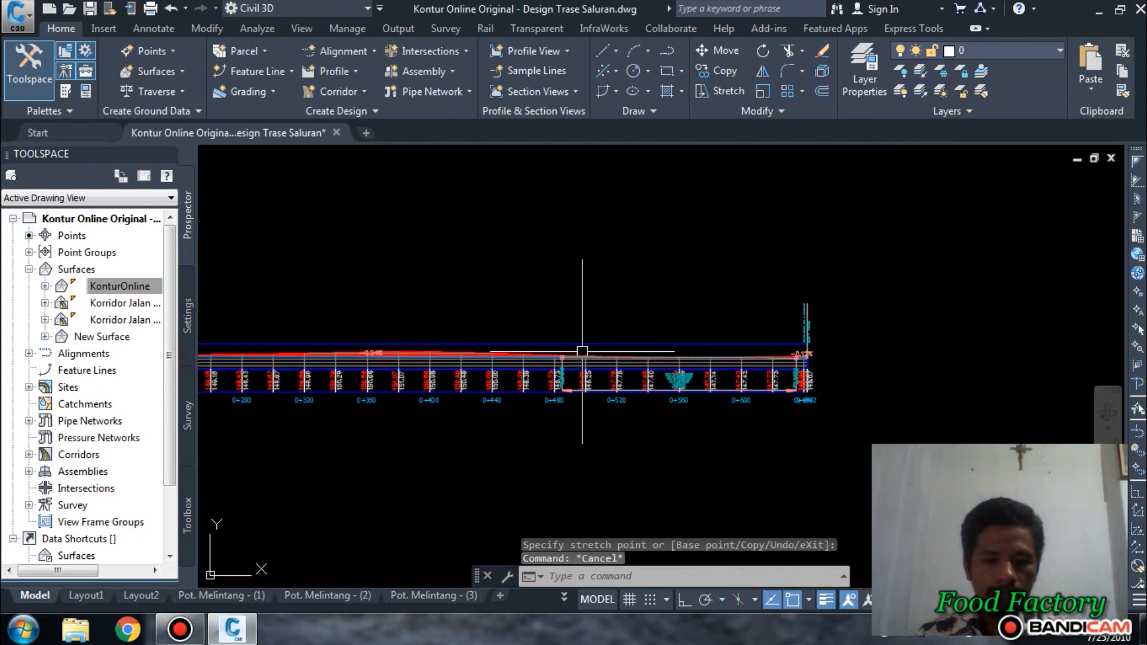
scroll(466, 366, up, 4)
middle_drag(443, 369, 669, 396)
scroll(669, 396, down, 3)
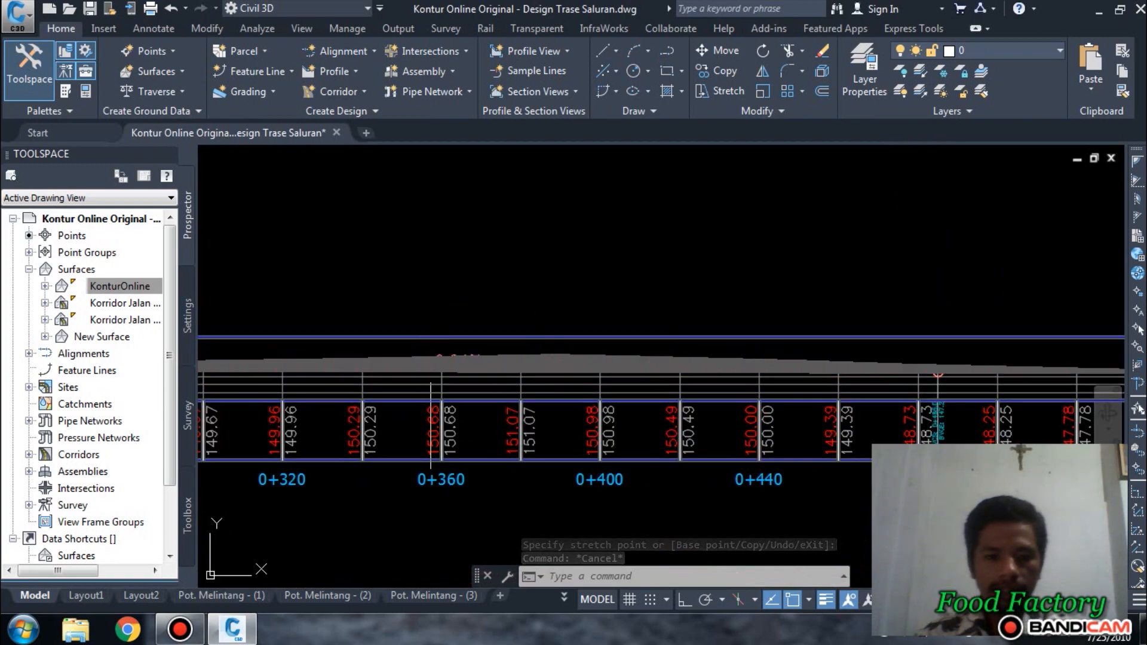
scroll(588, 334, up, 3)
scroll(609, 333, down, 5)
scroll(344, 373, down, 2)
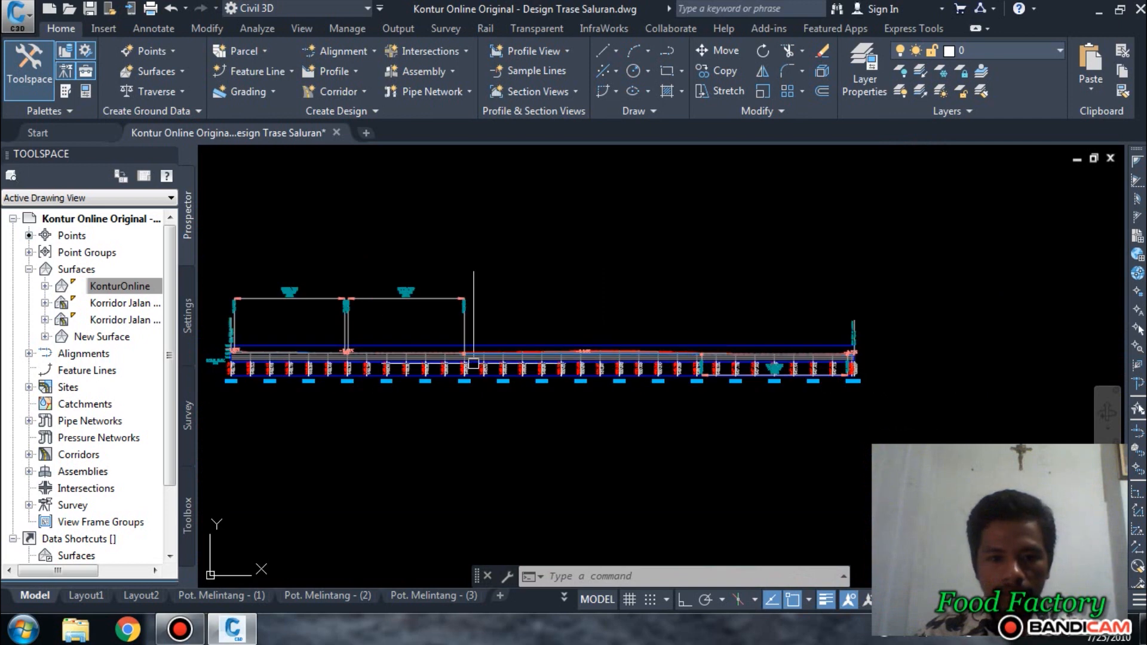
- Examine the design profile's fit to the existing ground between 0+000 and 0+240, closely at the start and around 0+120
scroll(345, 372, up, 4)
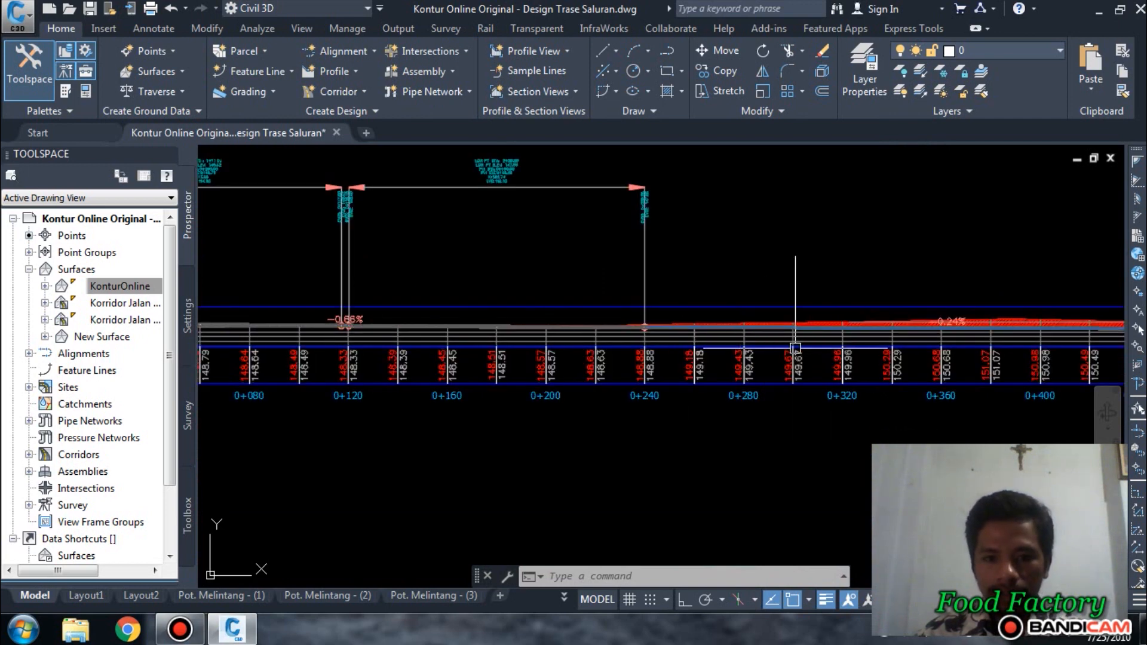
middle_drag(443, 349, 678, 353)
scroll(551, 329, up, 4)
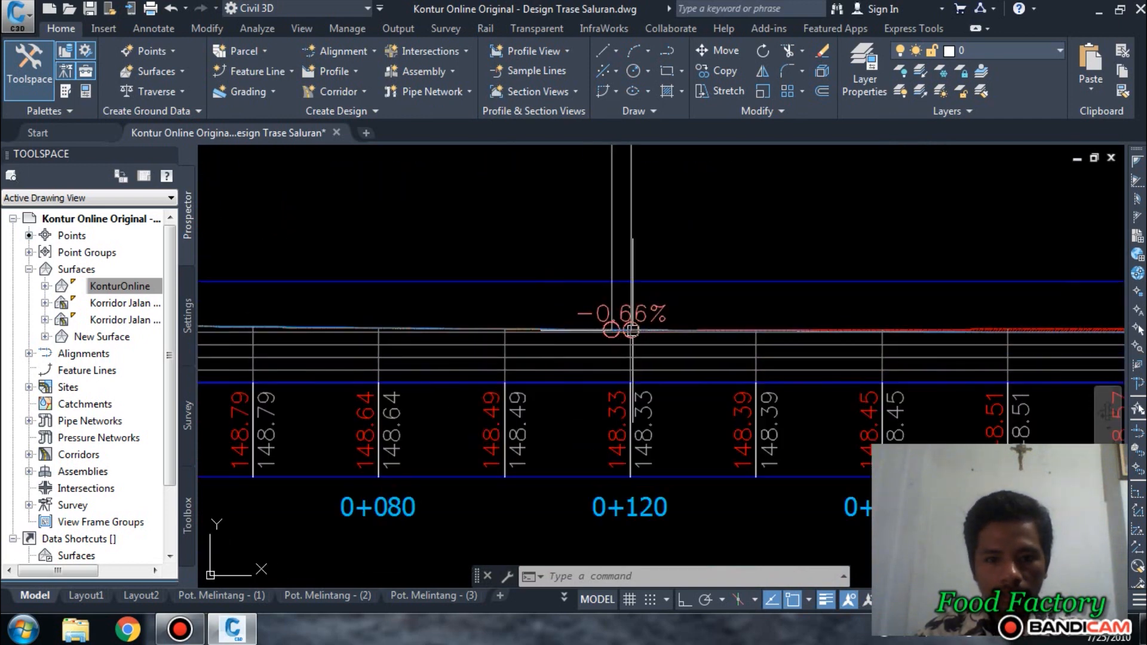
scroll(631, 329, down, 3)
scroll(380, 329, up, 6)
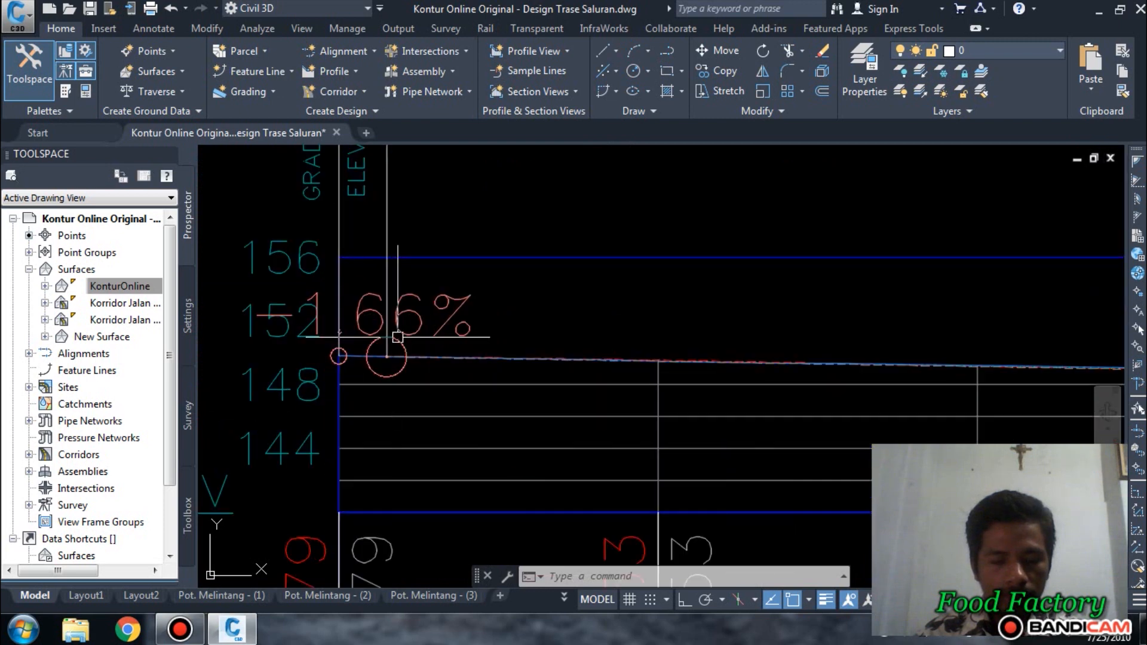
scroll(398, 336, up, 2)
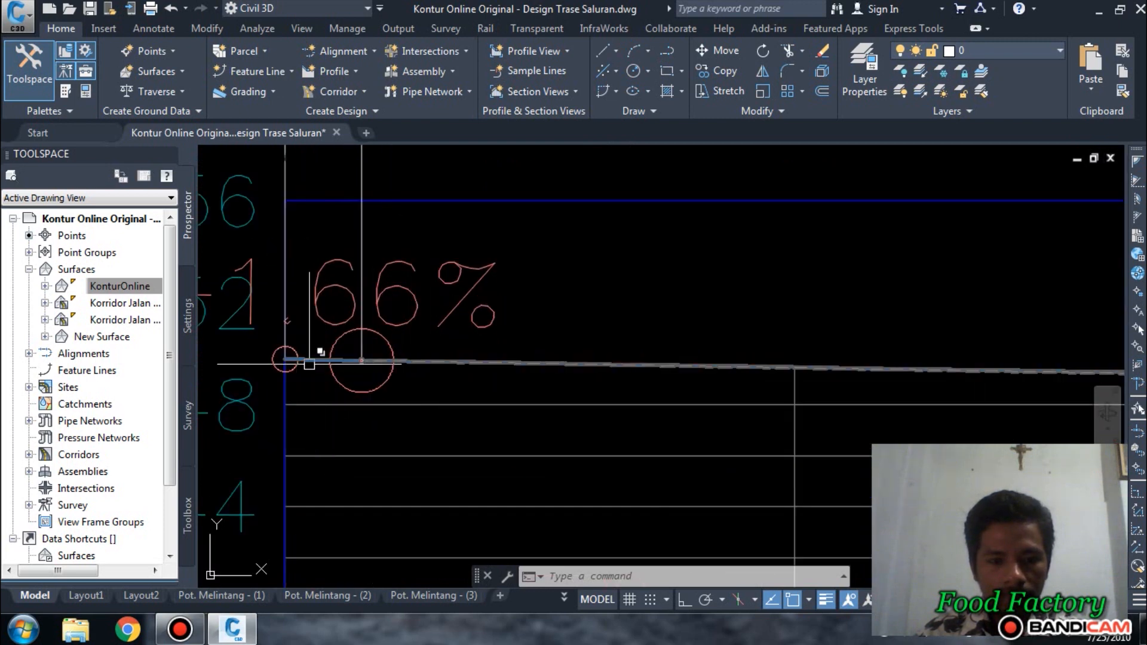
scroll(286, 379, up, 4)
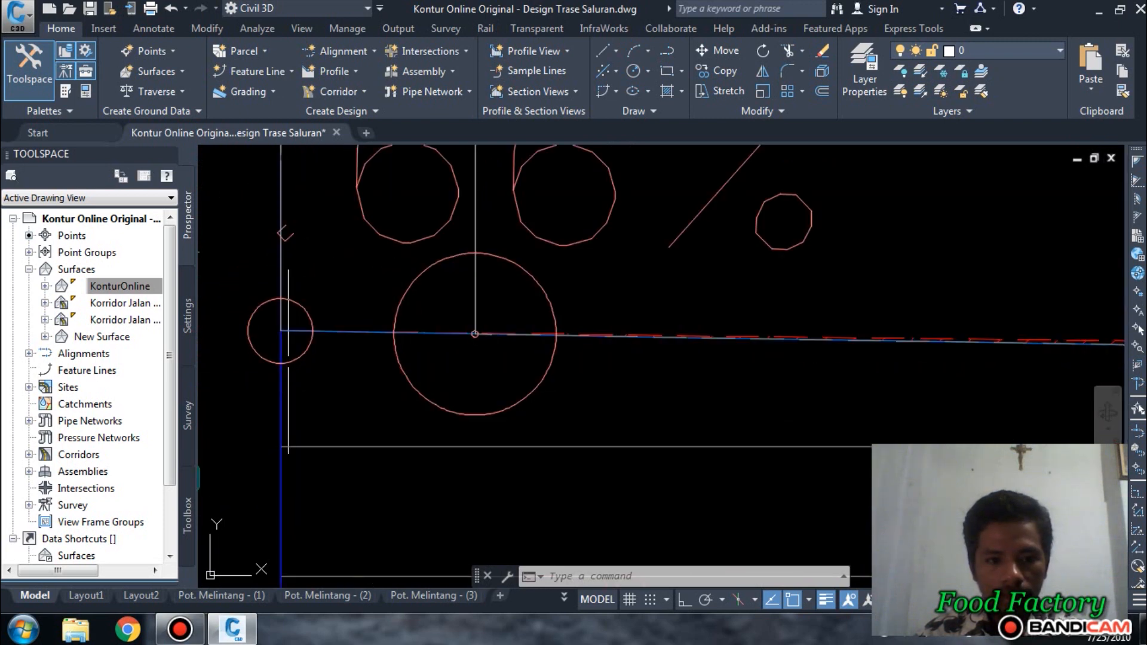
scroll(288, 361, up, 3)
scroll(289, 361, down, 7)
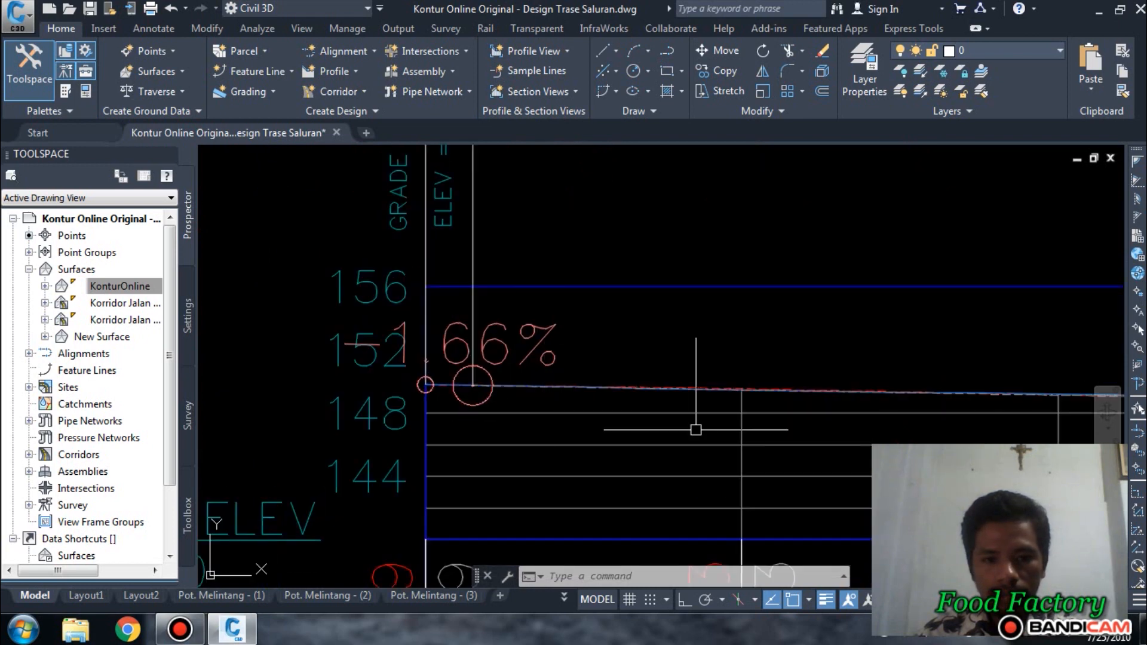
scroll(696, 430, down, 4)
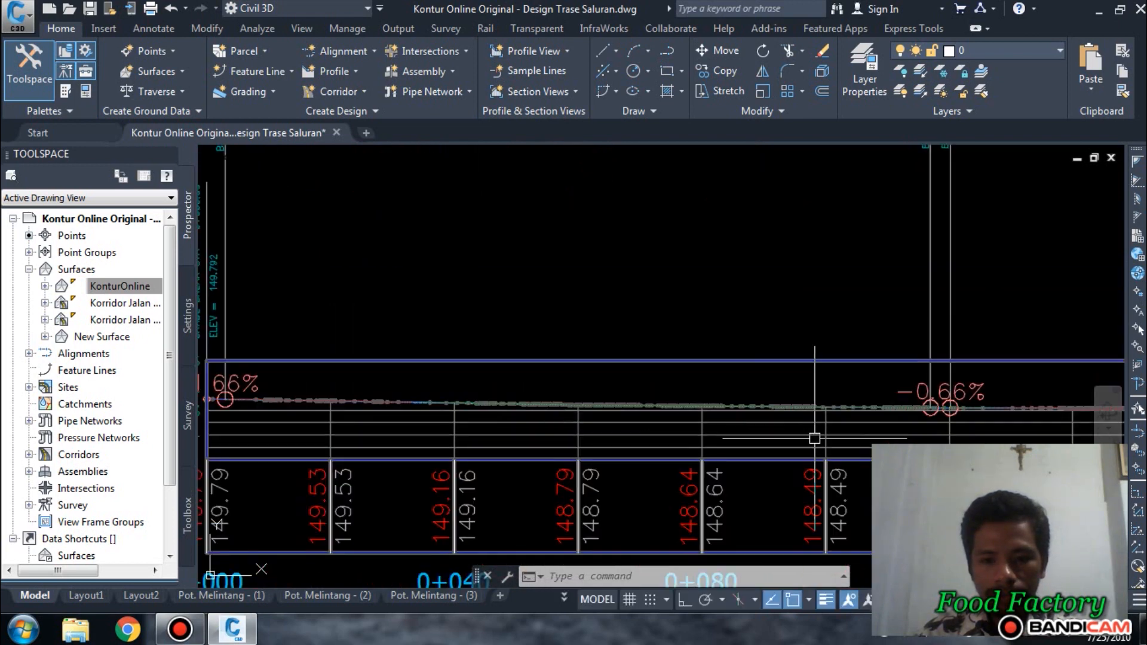
scroll(814, 438, up, 5)
scroll(687, 418, down, 6)
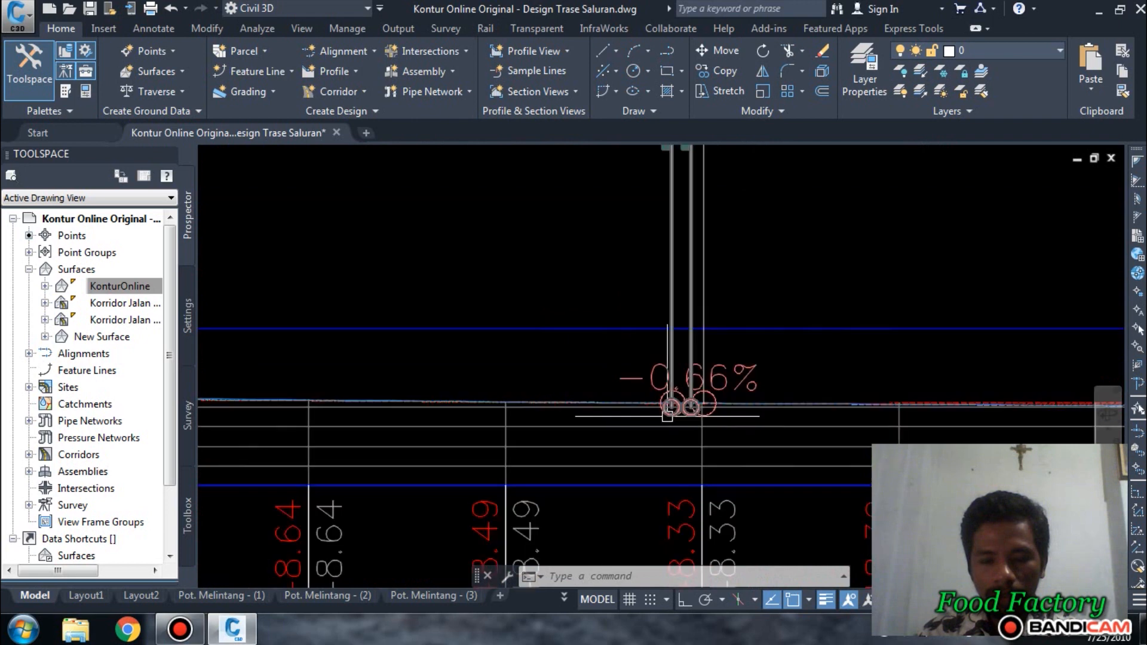
scroll(697, 425, up, 5)
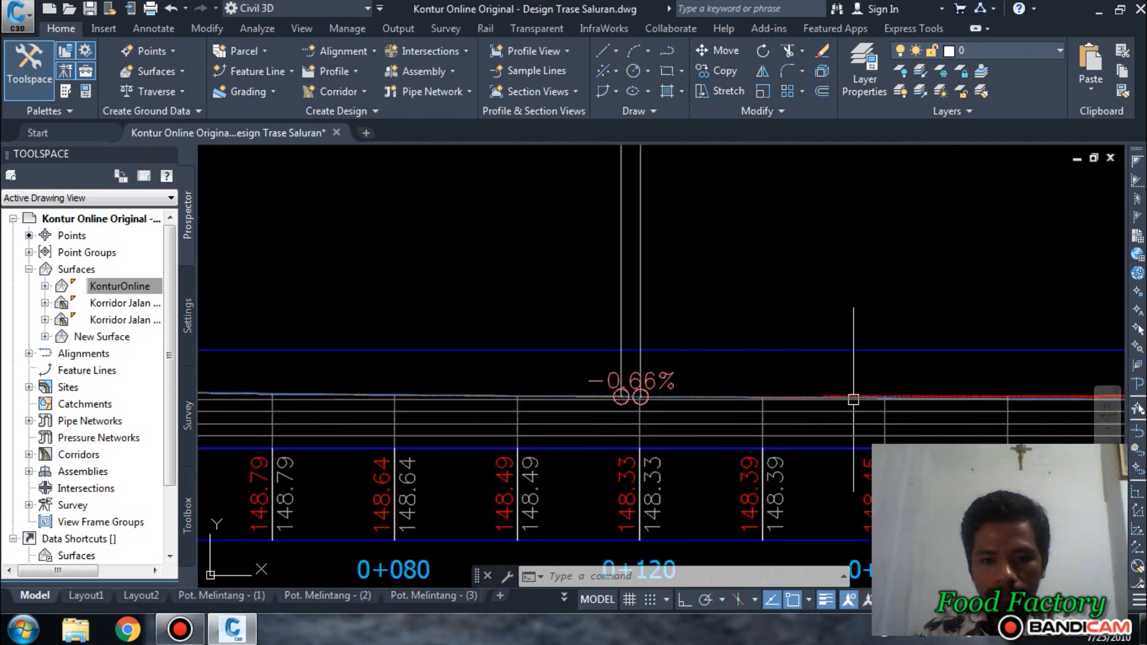
- Select design profile Sal. Primer Rencana and follow its course and grade labels from 0+120 to the end station
click(588, 401)
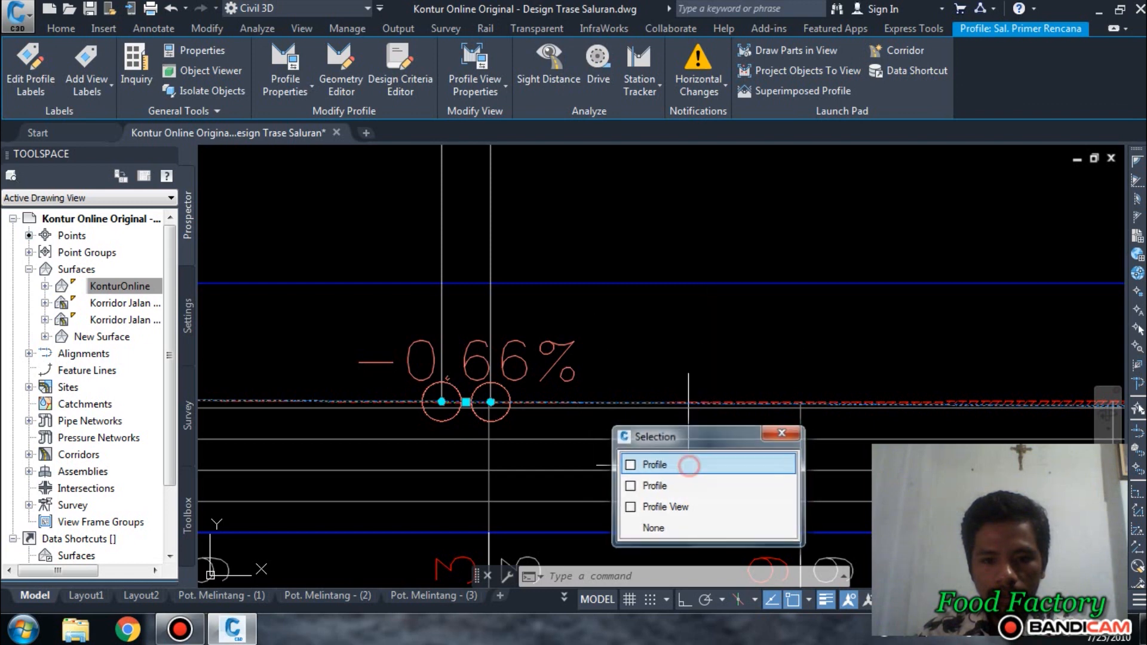
click(688, 465)
scroll(520, 322, down, 3)
middle_drag(791, 380, 551, 442)
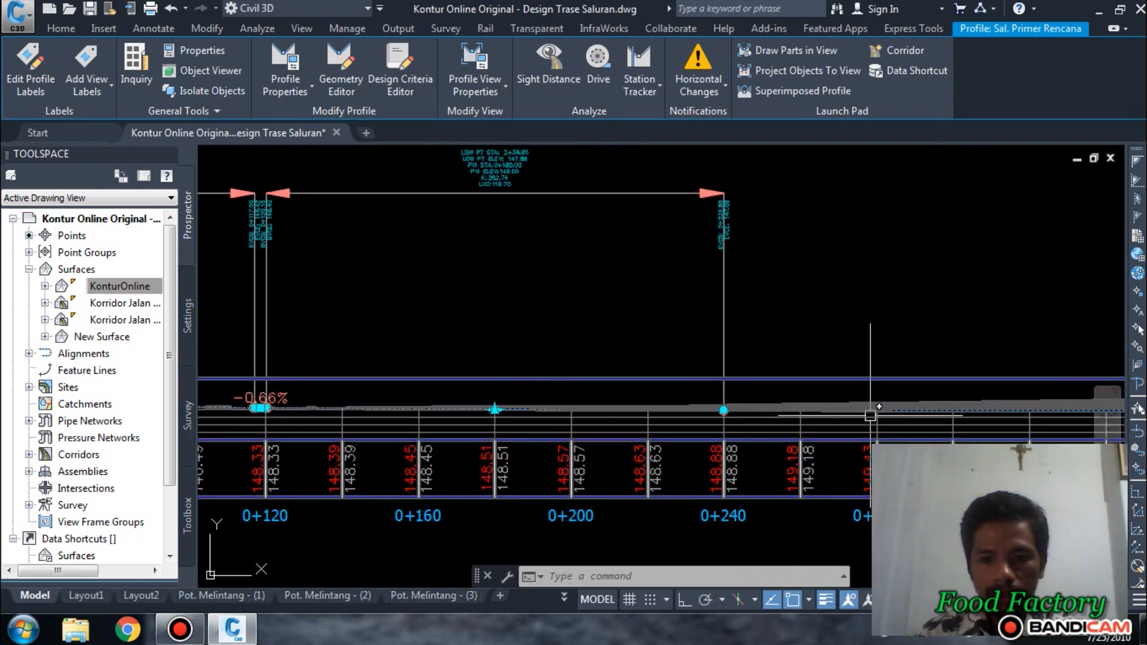
middle_drag(870, 415, 427, 412)
scroll(806, 411, up, 3)
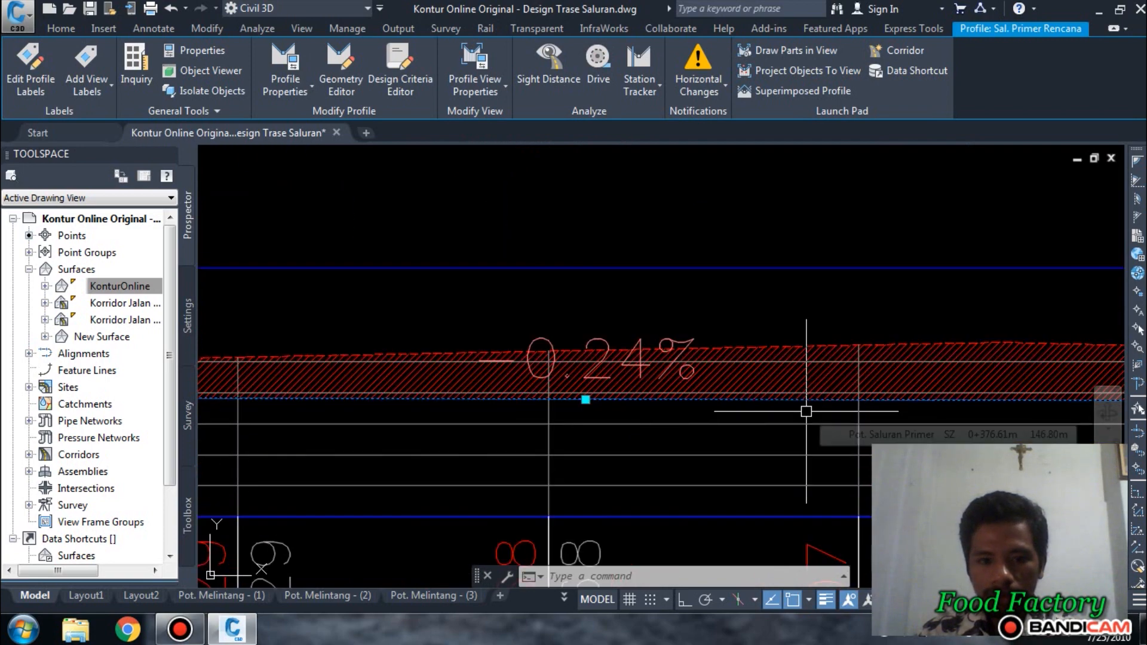
scroll(412, 380, down, 3)
middle_drag(825, 404, 298, 423)
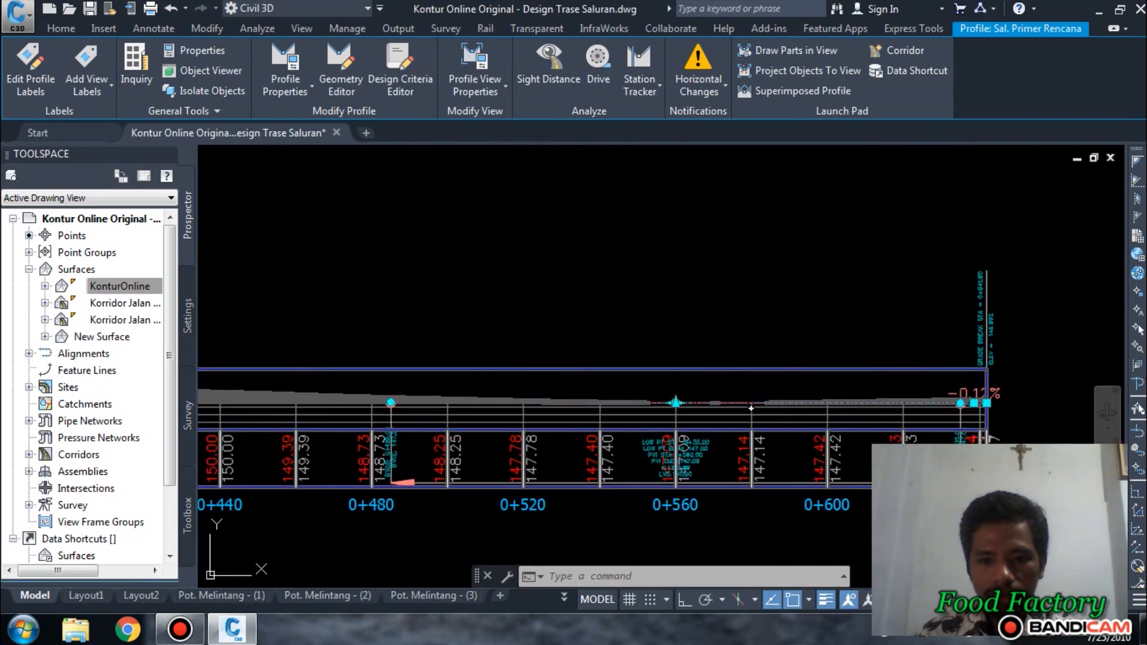
scroll(985, 406, up, 4)
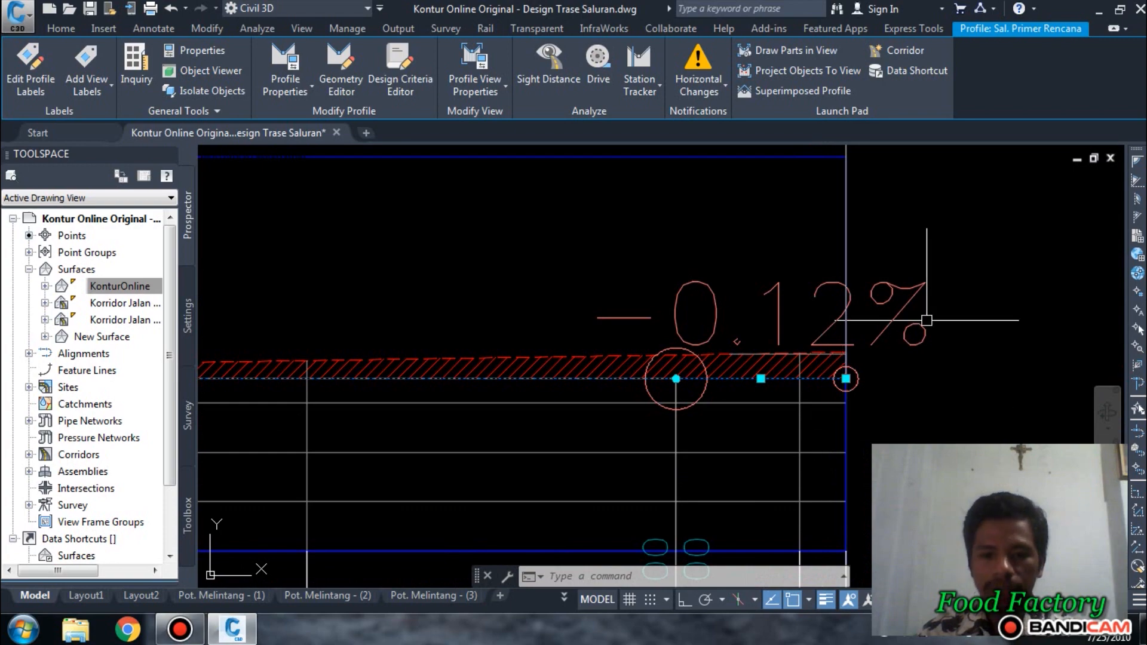
scroll(919, 327, down, 7)
- Inspect the selected design profile around the grade label near 0+120 and over its first curves, and clear the selection
scroll(514, 342, up, 2)
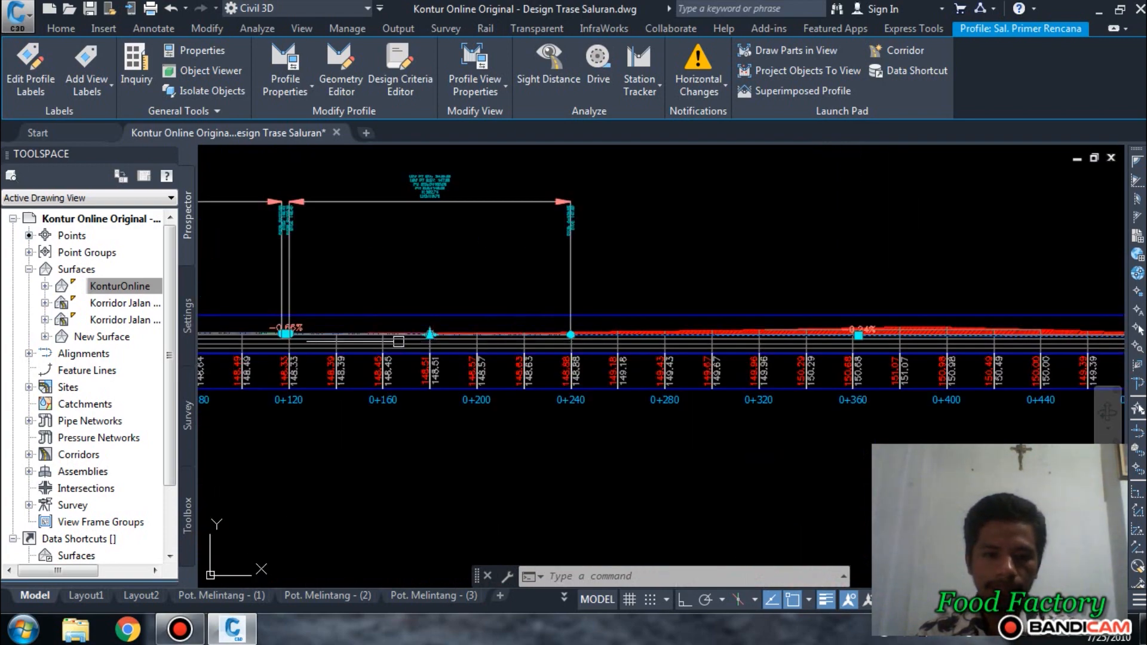
scroll(338, 335, up, 2)
middle_drag(376, 332, 576, 317)
scroll(555, 311, up, 2)
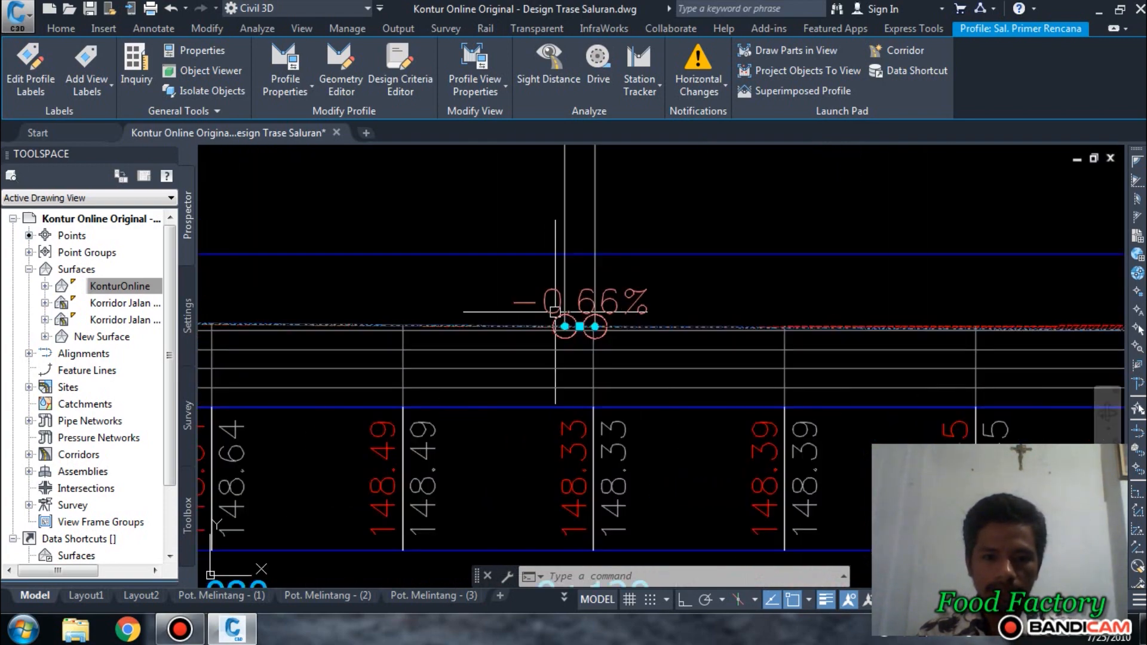
scroll(555, 311, down, 3)
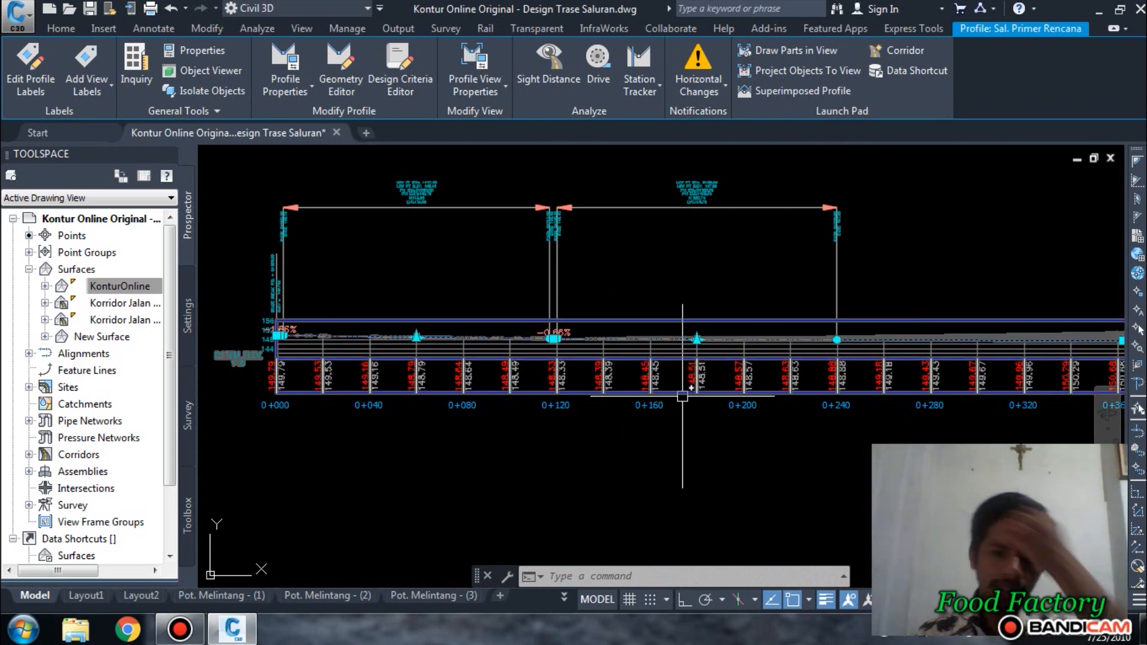
scroll(681, 389, down, 5)
scroll(686, 346, up, 3)
key(Escape)
key(Escape)
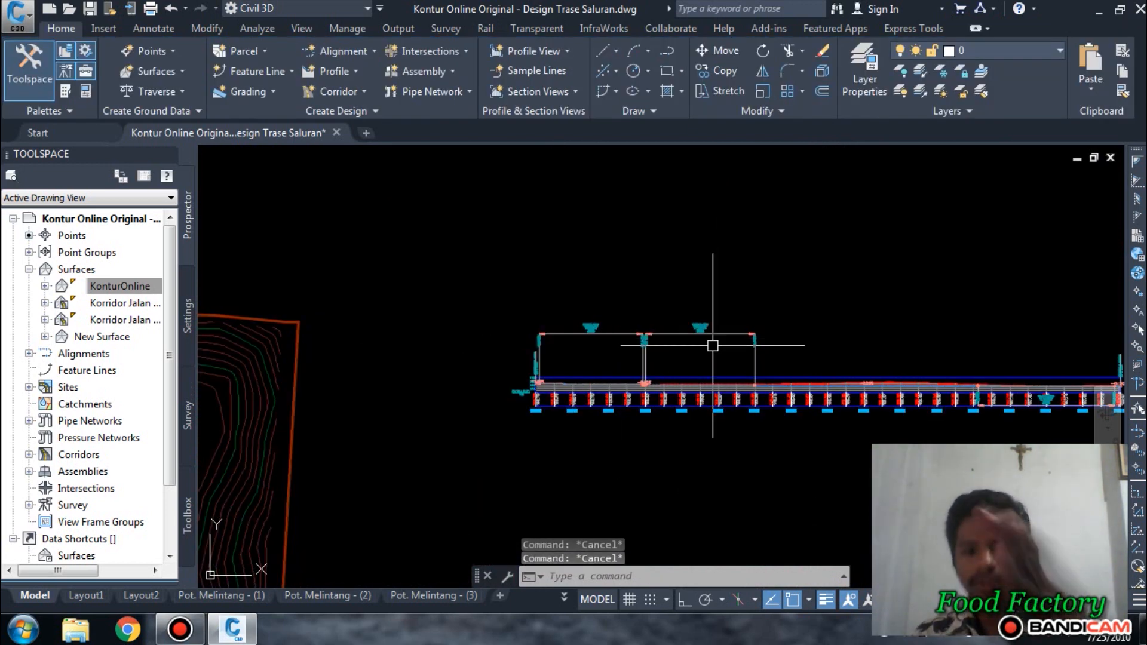
- Examine the site plan and the Saluran Primer alignment with its station labels along the lower site boundary
scroll(763, 257, down, 5)
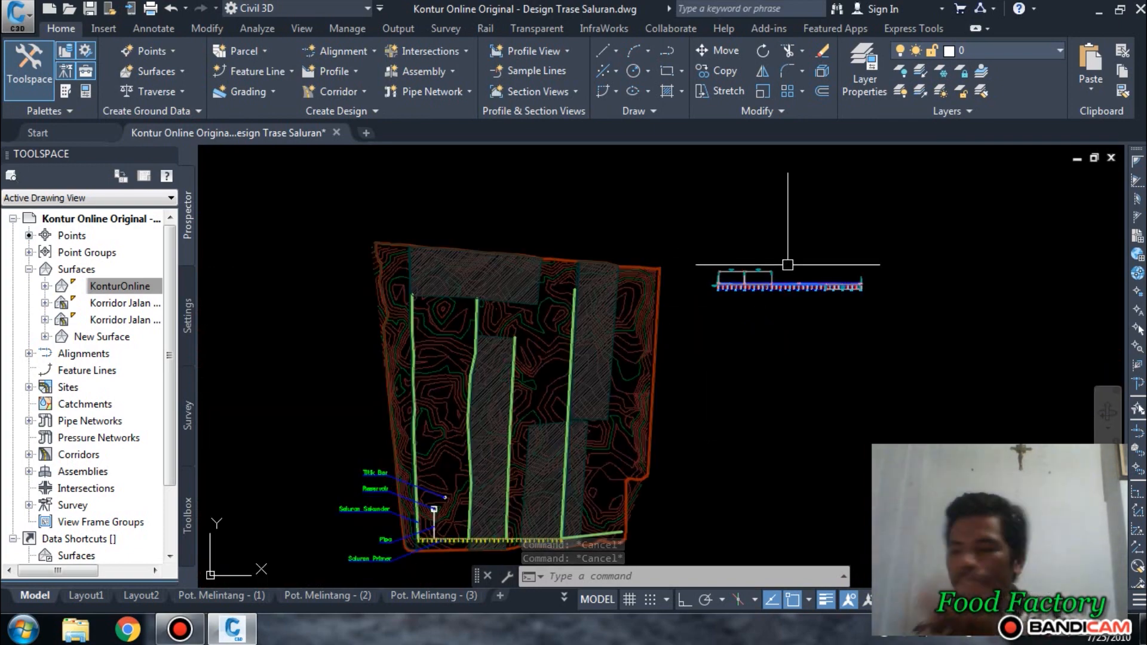
scroll(896, 251, down, 4)
scroll(746, 335, up, 10)
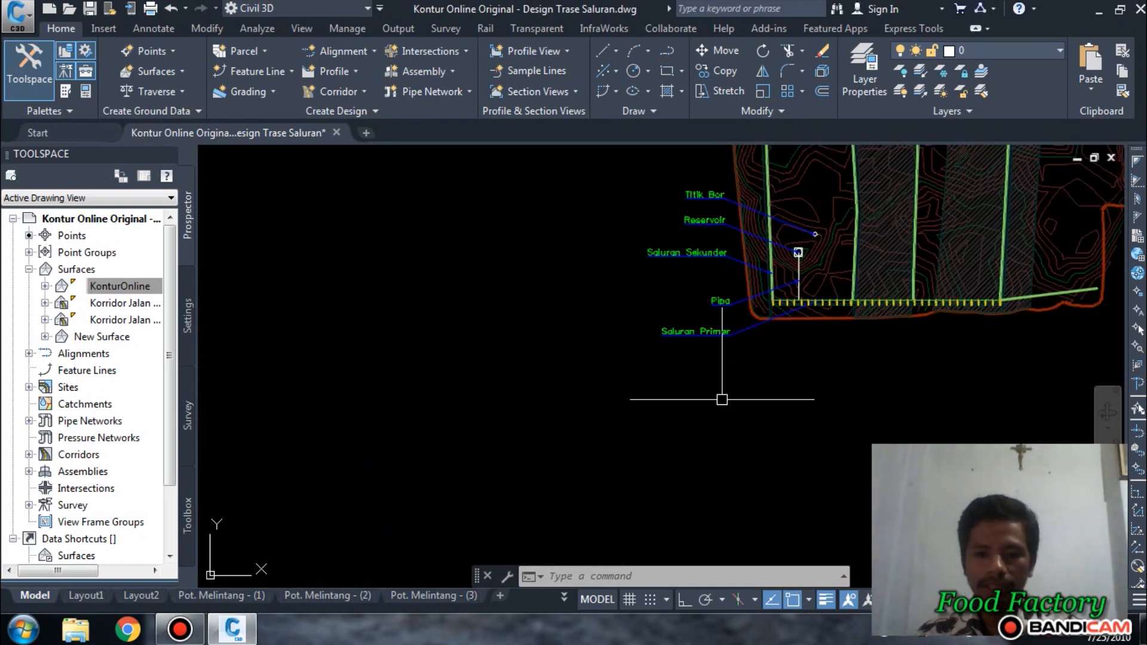
scroll(751, 324, up, 1)
middle_drag(751, 324, 271, 404)
scroll(248, 391, down, 2)
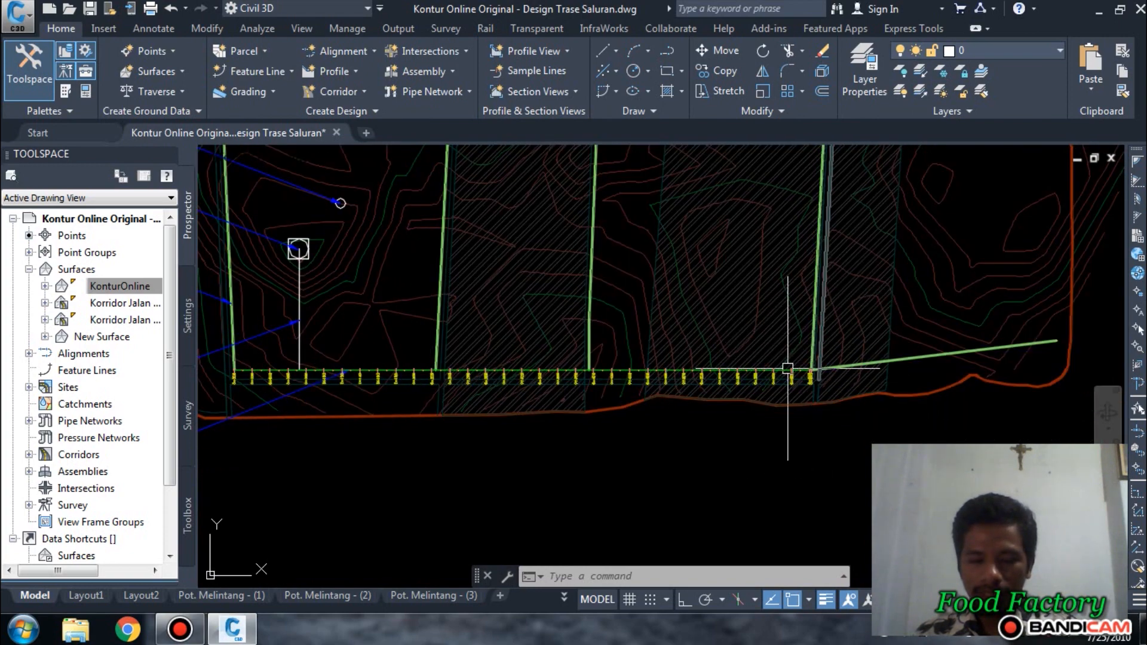
scroll(546, 445, down, 4)
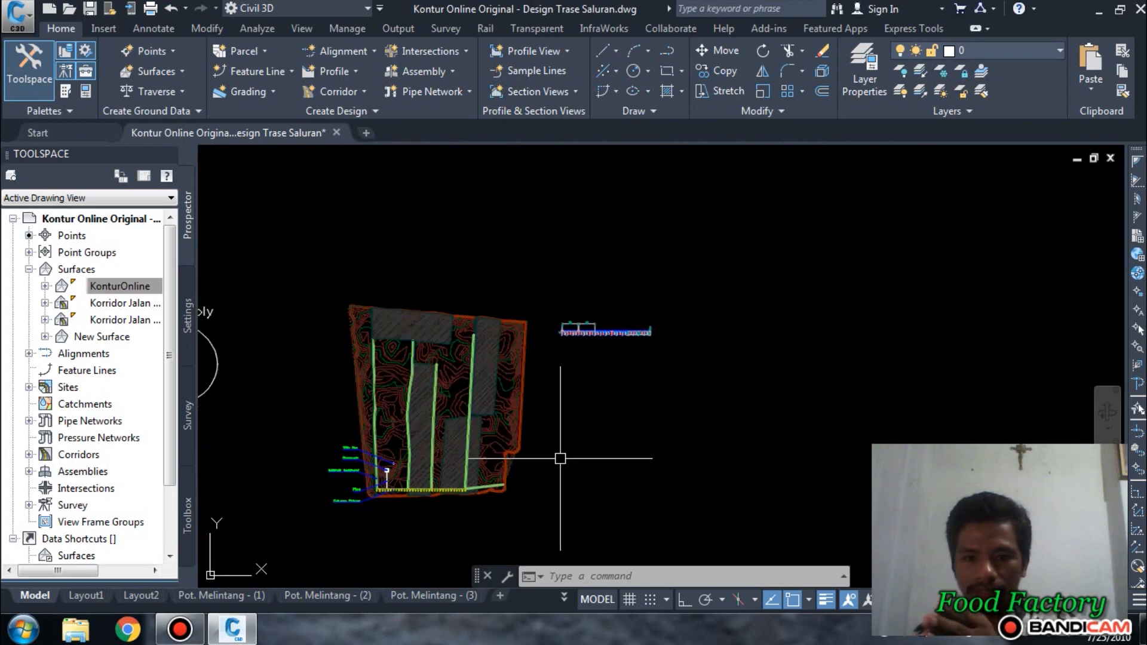
- Review the start of the profile view from 0+000, and the overall layout of site plan, profile view and assembly
scroll(557, 351, up, 5)
scroll(565, 261, up, 4)
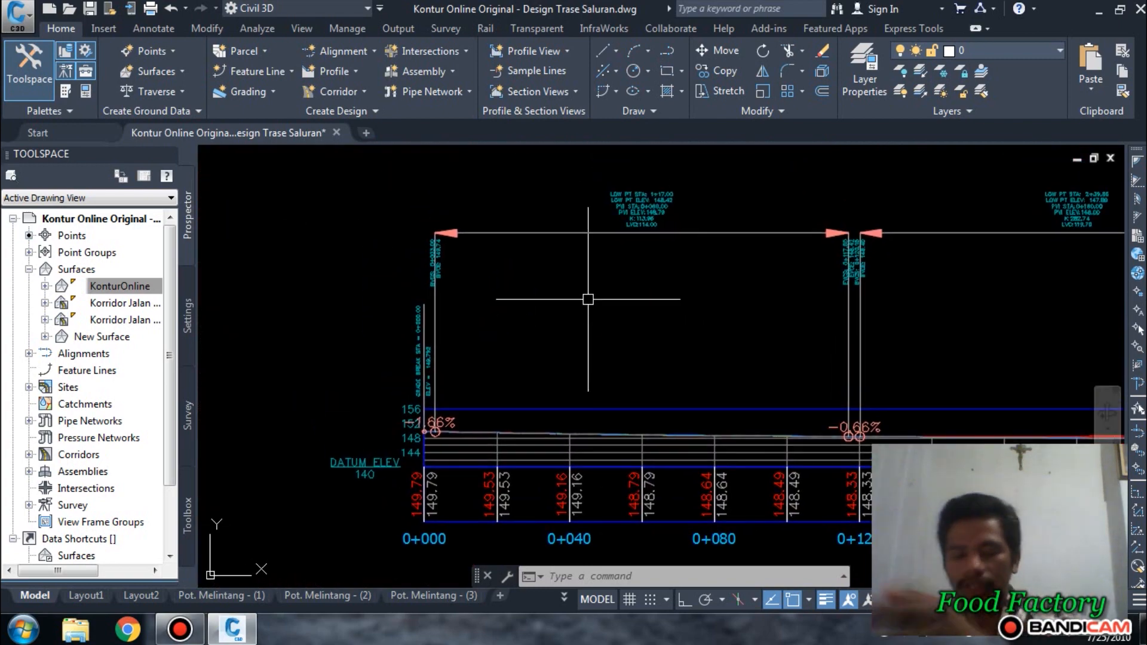
scroll(588, 301, down, 5)
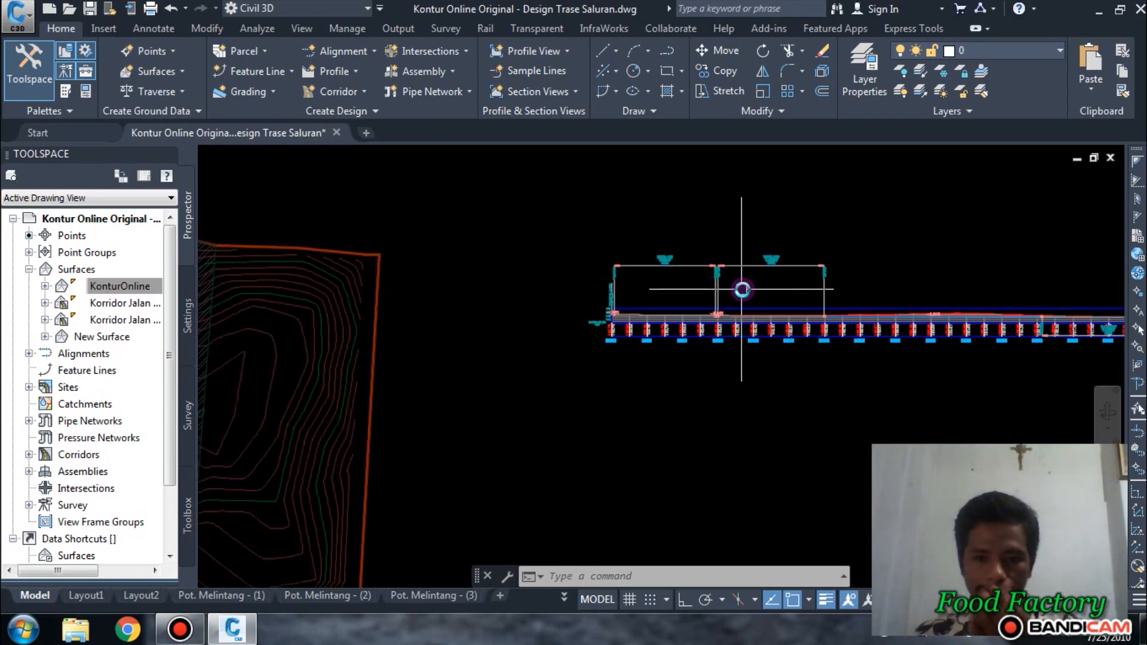
scroll(743, 286, down, 3)
middle_drag(706, 367, 723, 347)
scroll(723, 347, down, 2)
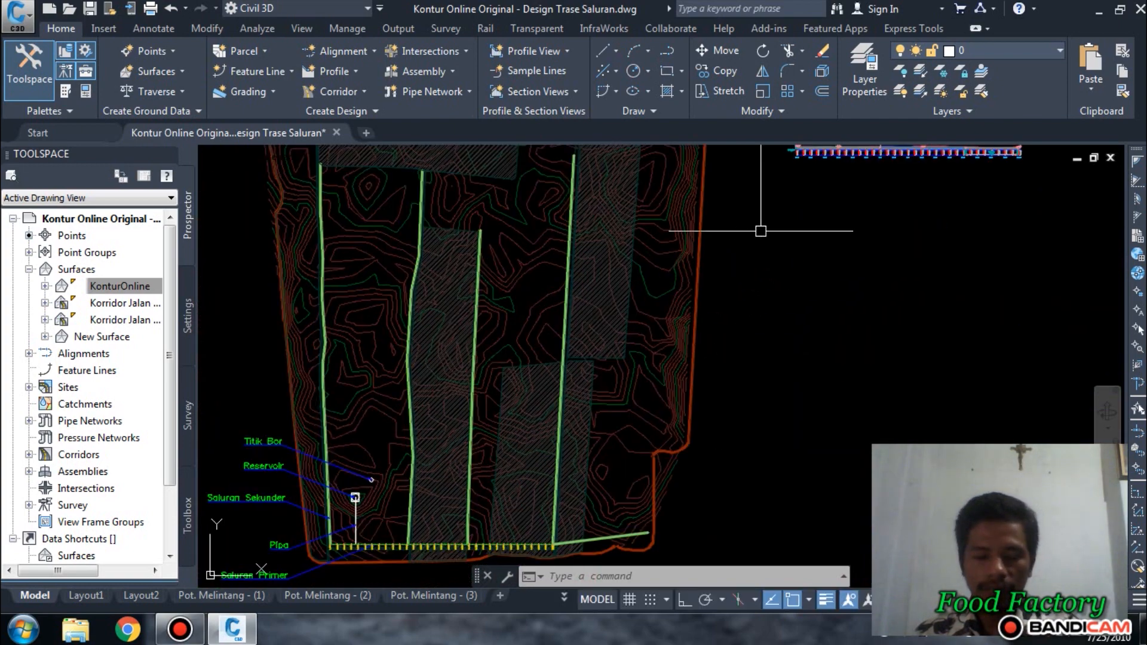
scroll(691, 348, down, 2)
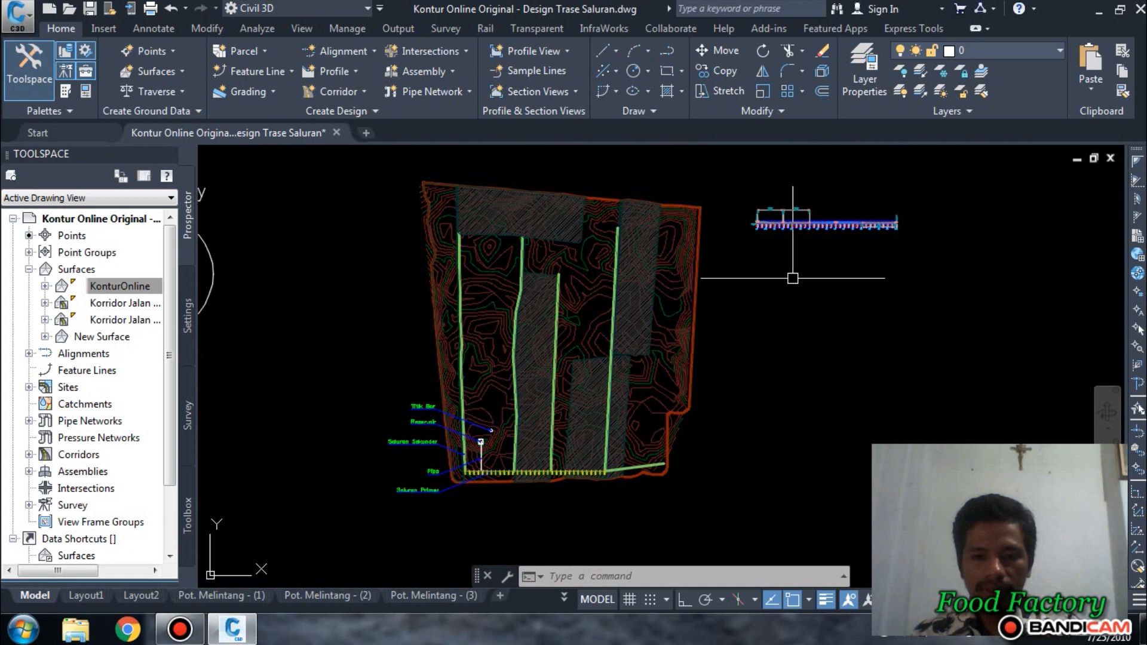
scroll(557, 454, up, 2)
scroll(607, 425, down, 4)
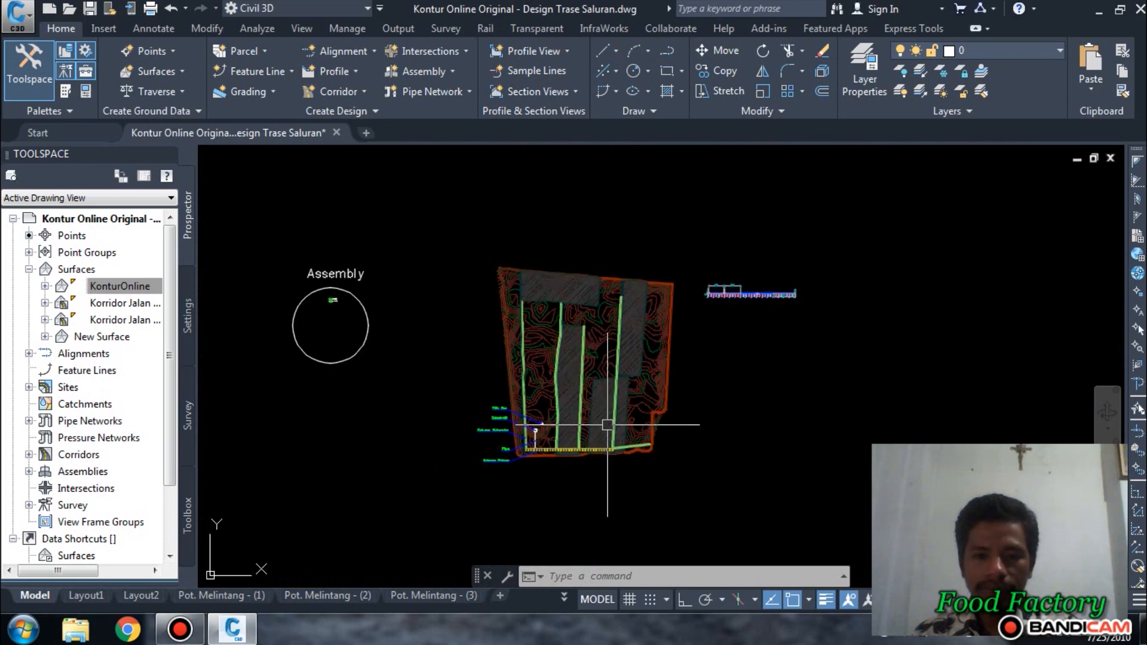
- Examine the end of the primary channel's profile view from 0+480 to the last station and its place in the overall layout
scroll(799, 303, up, 4)
scroll(777, 266, up, 5)
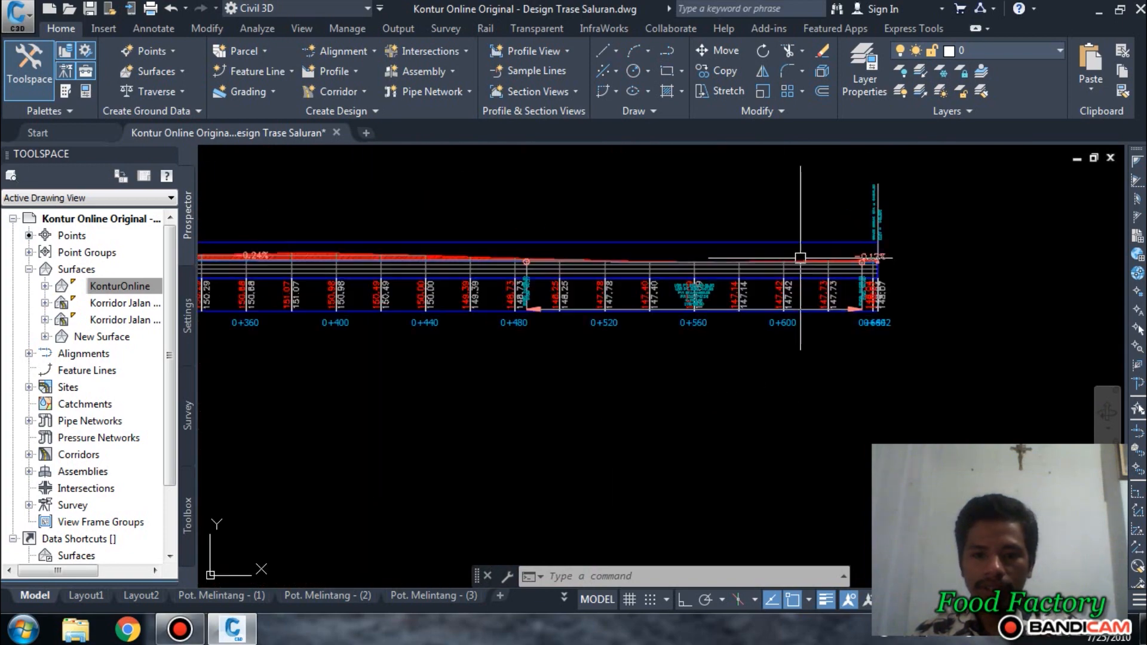
scroll(820, 258, up, 3)
scroll(821, 257, down, 5)
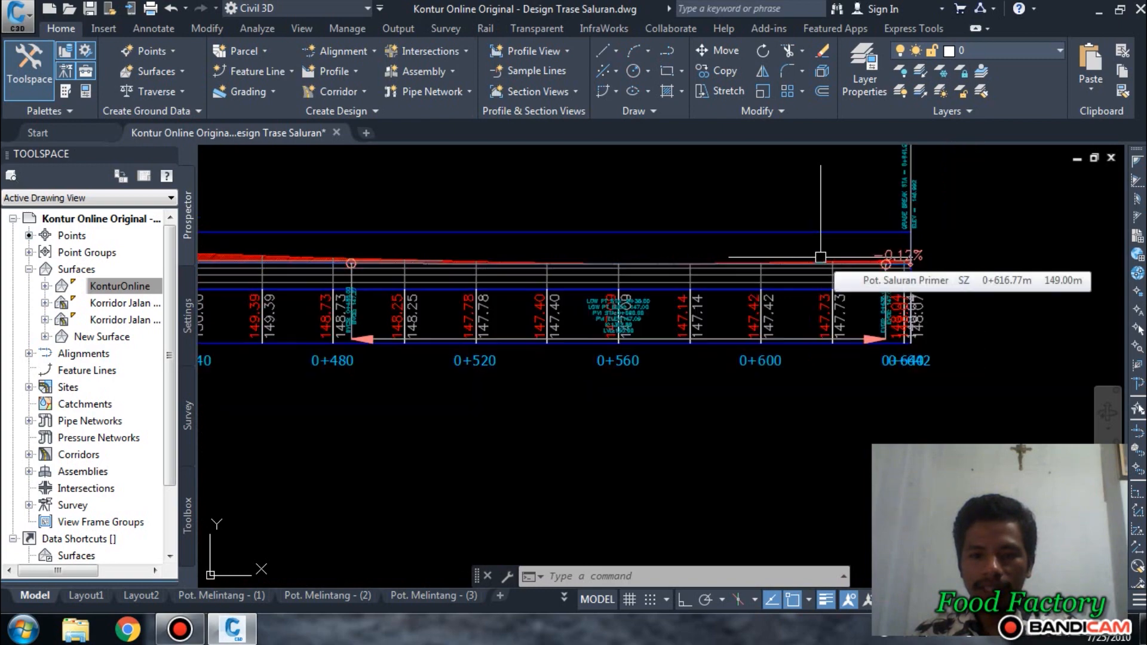
scroll(820, 257, down, 8)
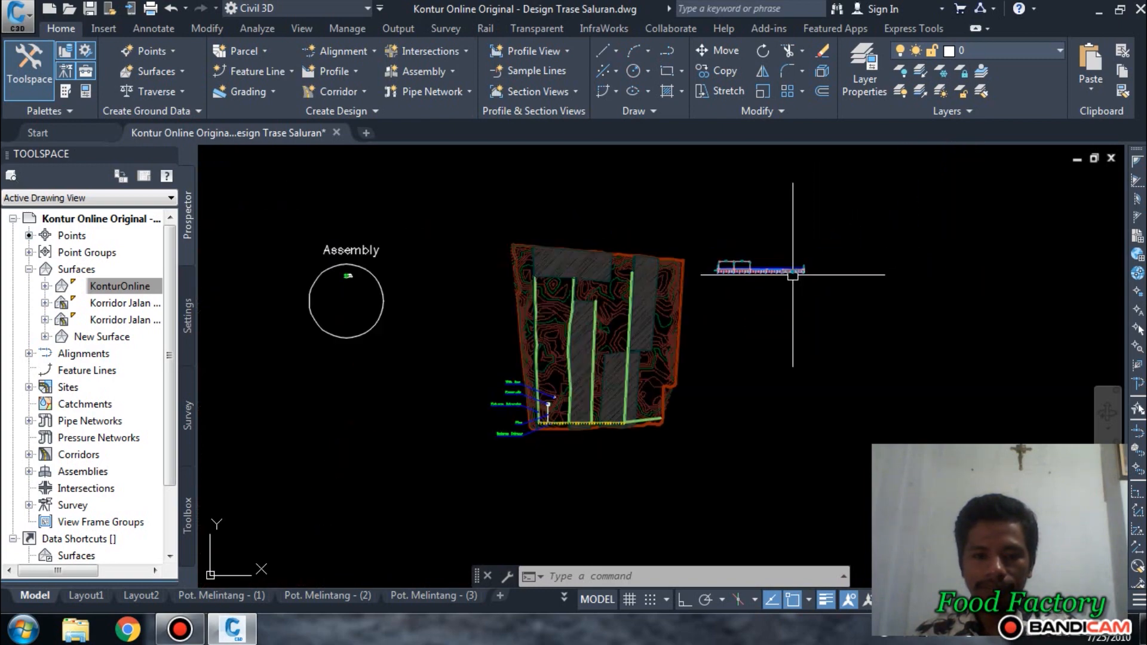
scroll(800, 269, up, 4)
middle_drag(854, 277, 831, 282)
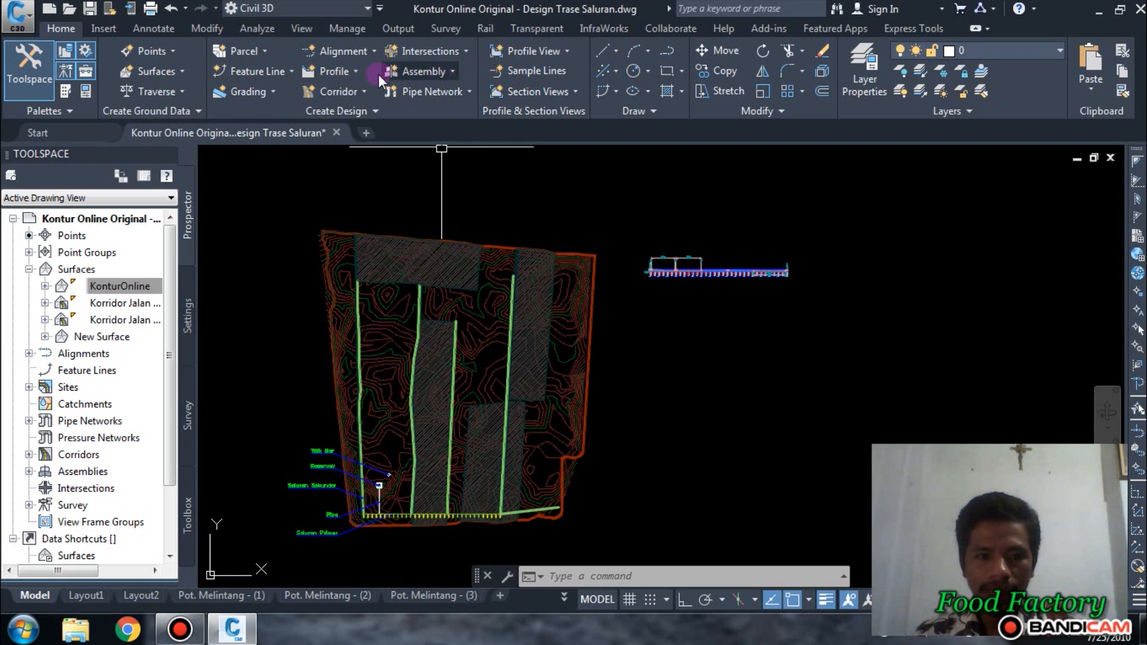
- Start a new corridor named KorridorSa. Primer with the Basic corridor style
click(343, 93)
click(362, 117)
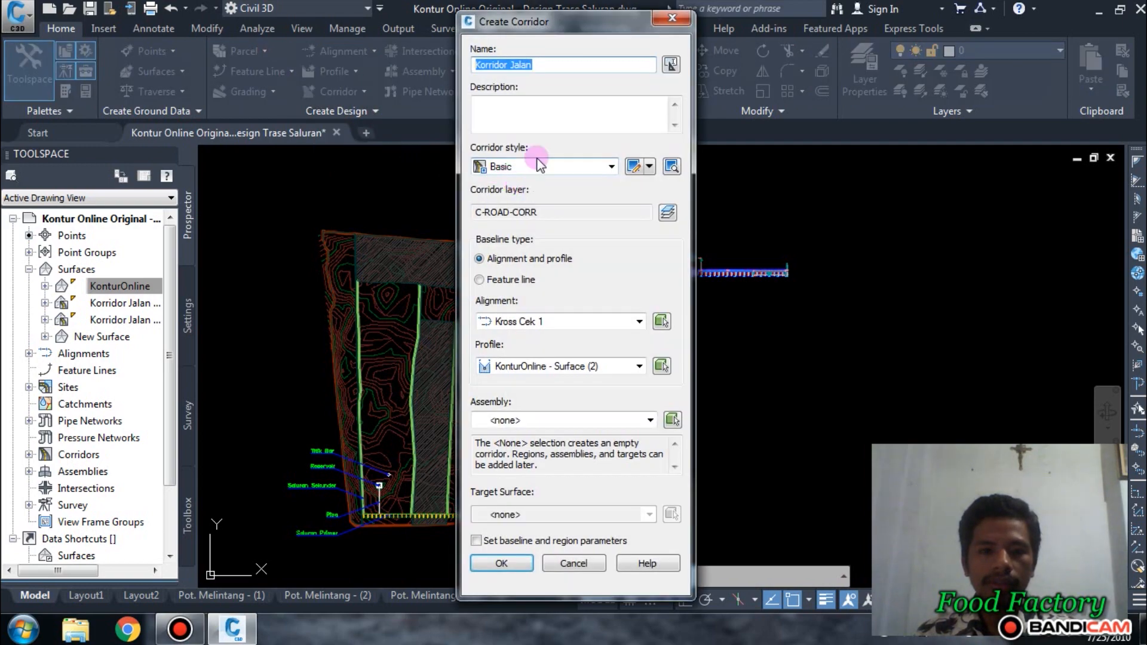
drag(553, 68, 469, 68)
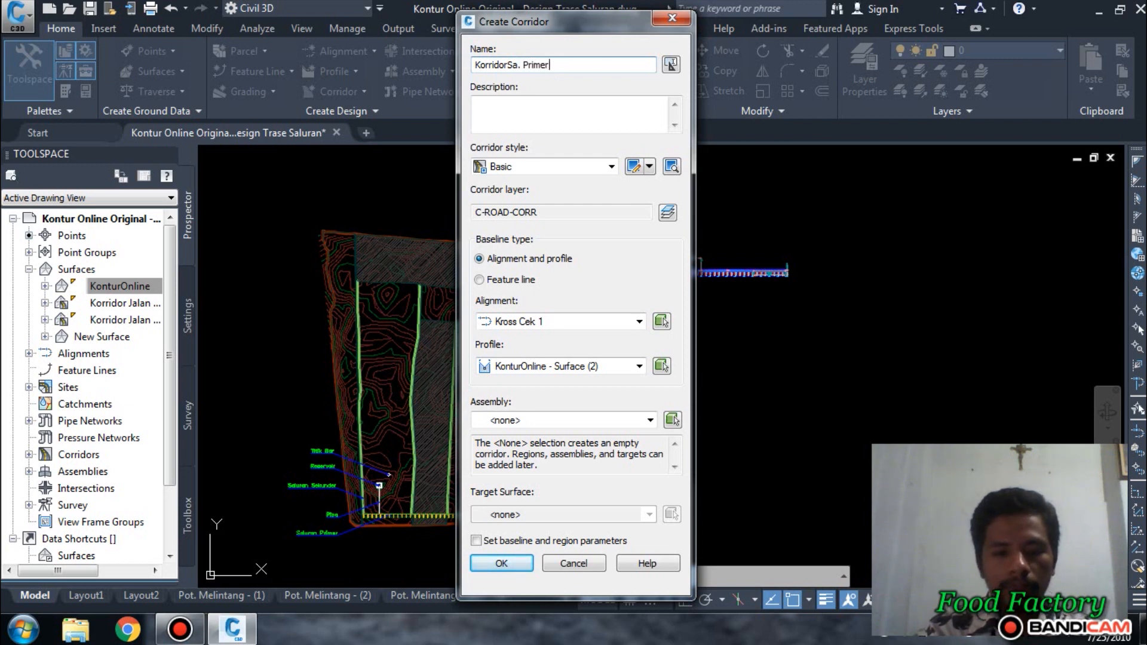
click(513, 164)
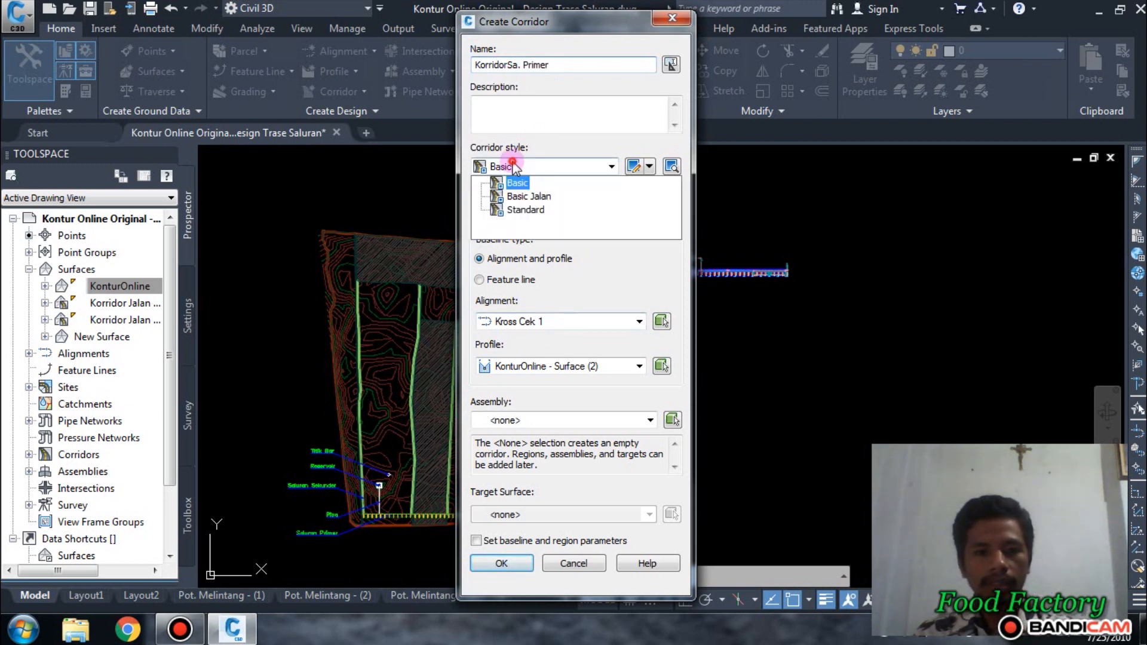
click(536, 167)
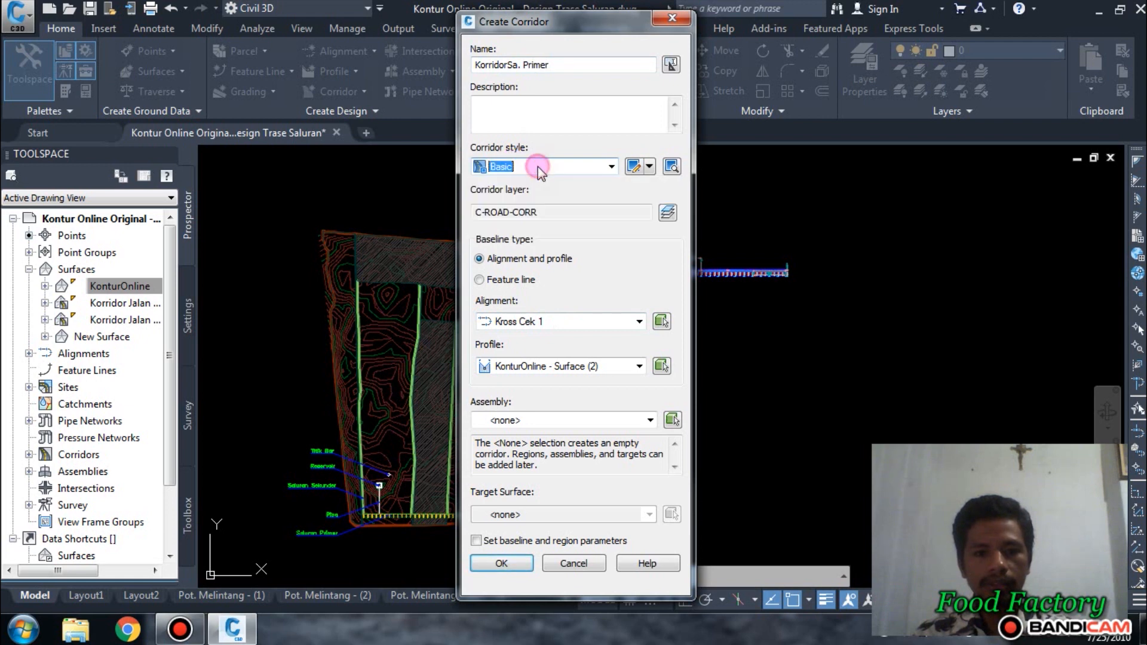
- Give the corridor the Saluran Primer assembly and target surface New Surface, keeping KonturOnline - Surface (2) as its profile
click(561, 420)
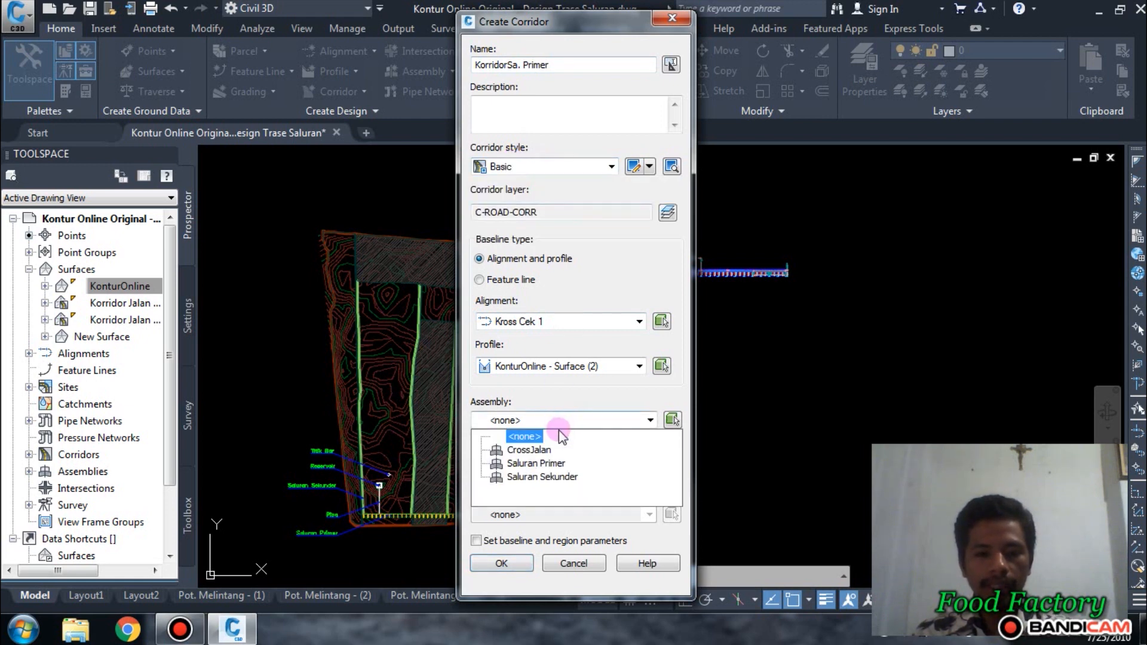
click(540, 464)
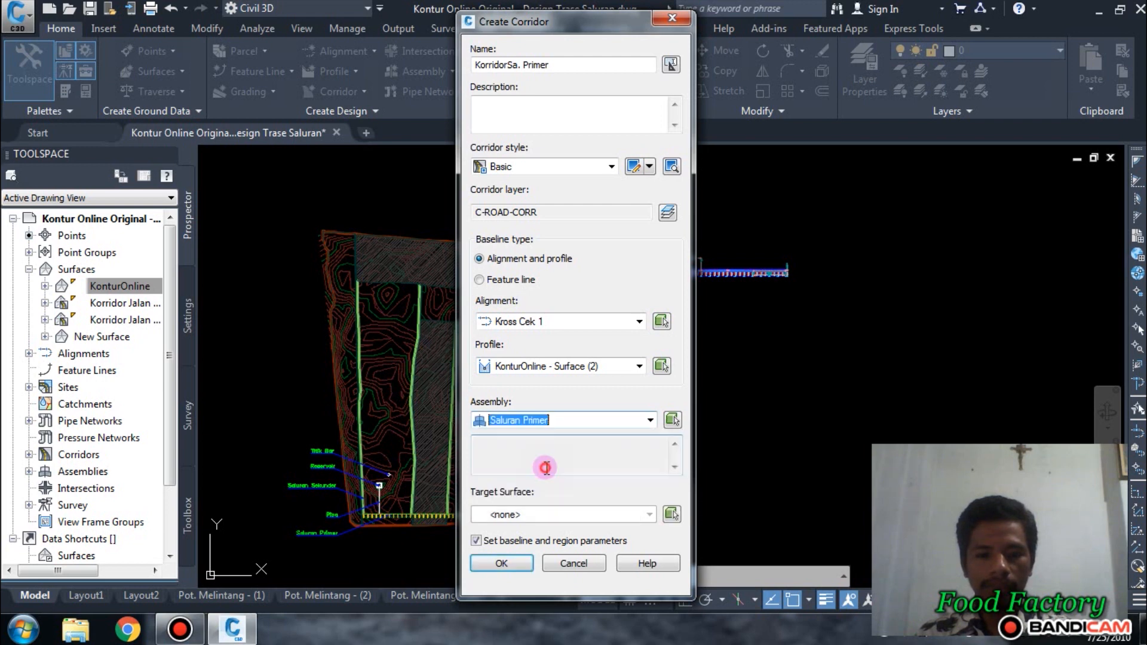
click(570, 367)
click(572, 381)
click(547, 515)
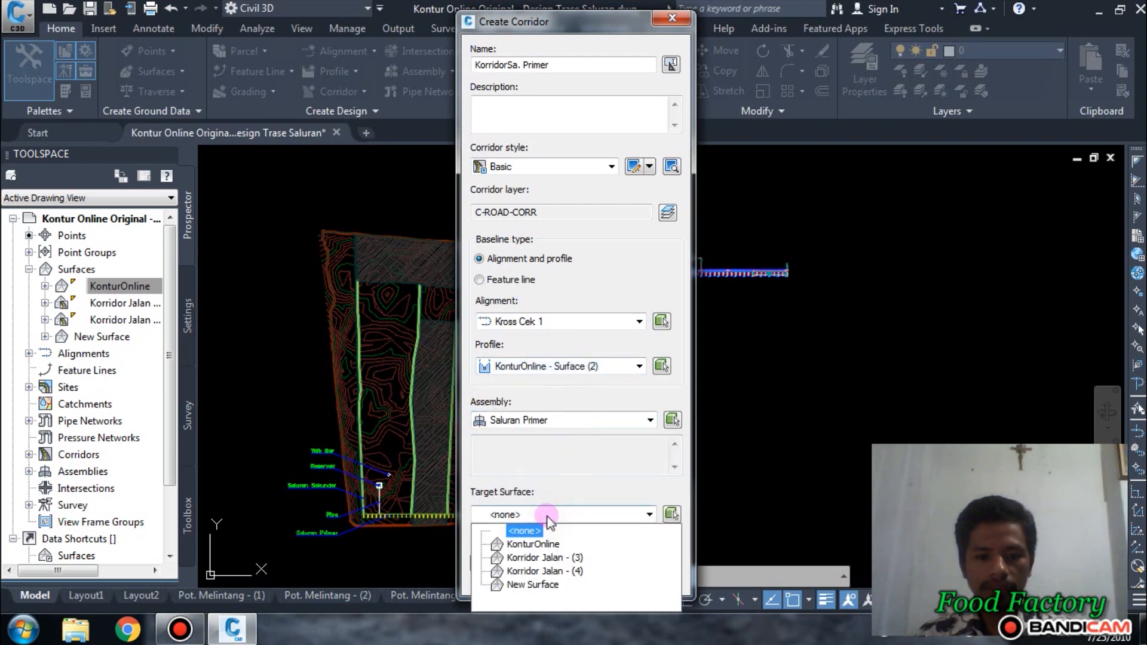
click(538, 544)
click(553, 515)
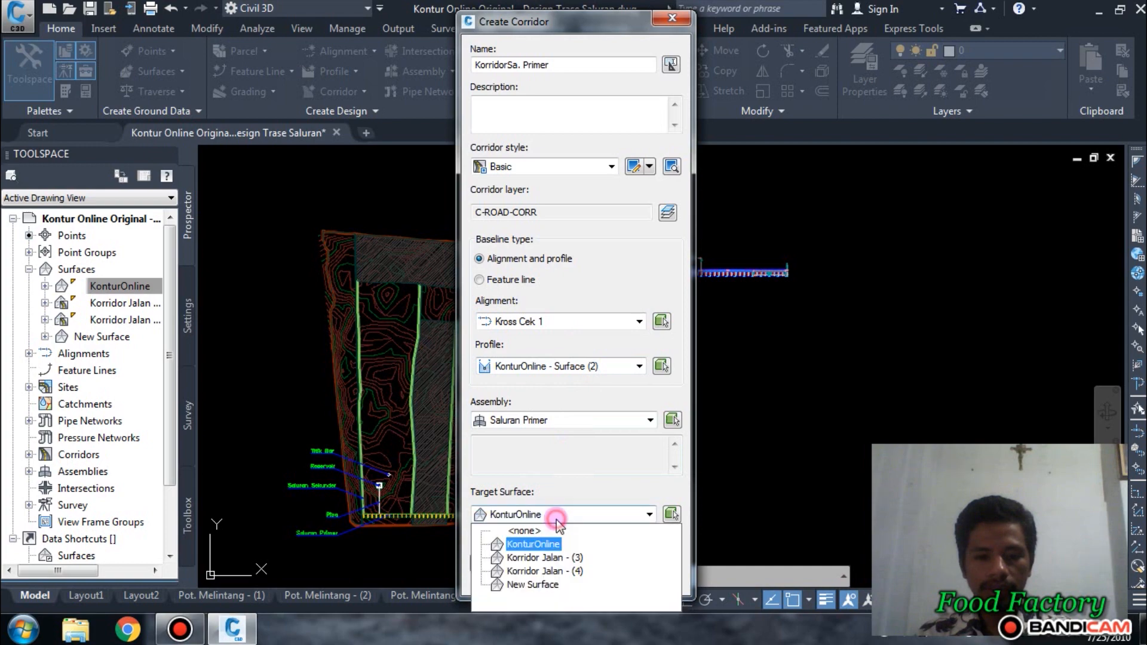
click(534, 585)
click(584, 439)
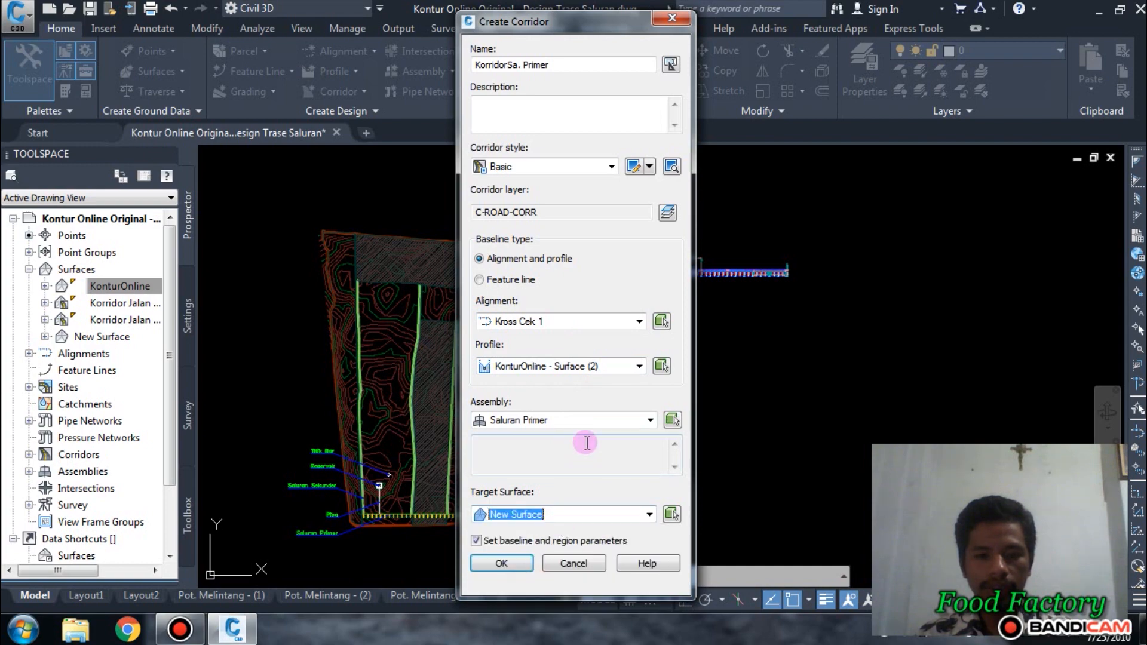
- Create the corridor with the default baseline and region parameters, rebuild it and dismiss the event list
click(505, 563)
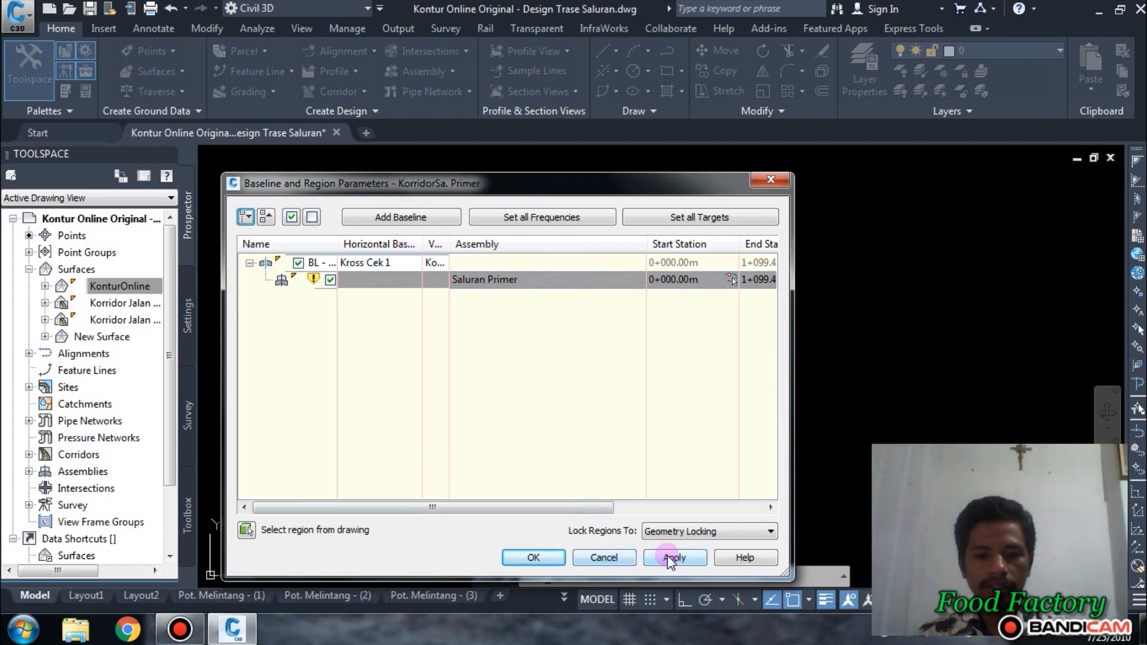
click(541, 557)
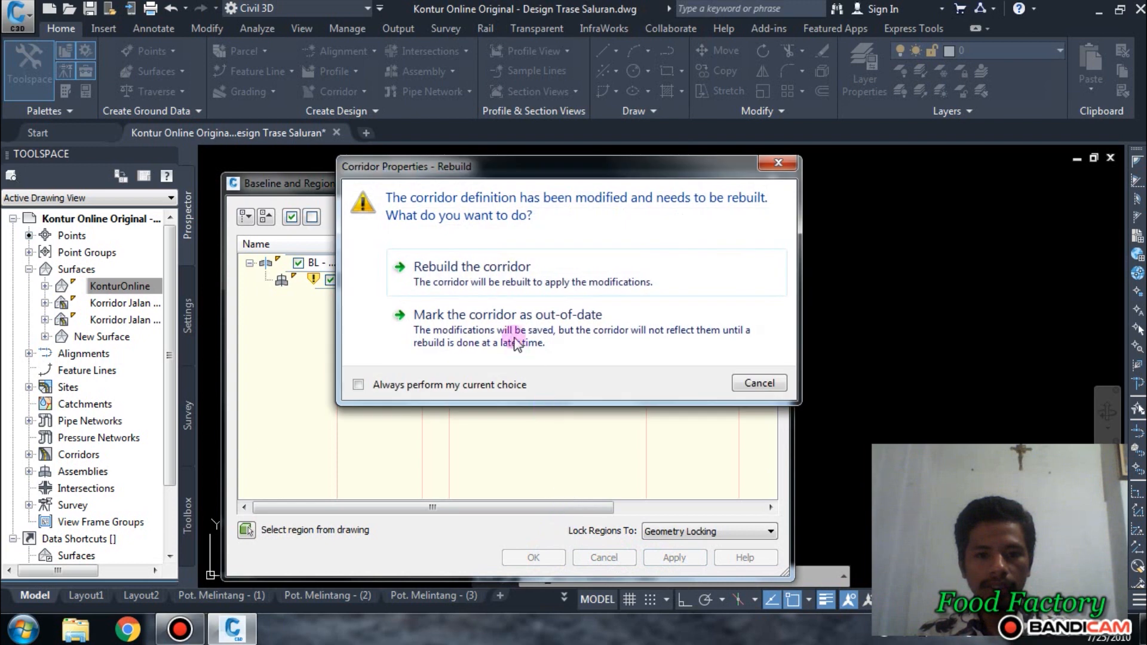
click(504, 268)
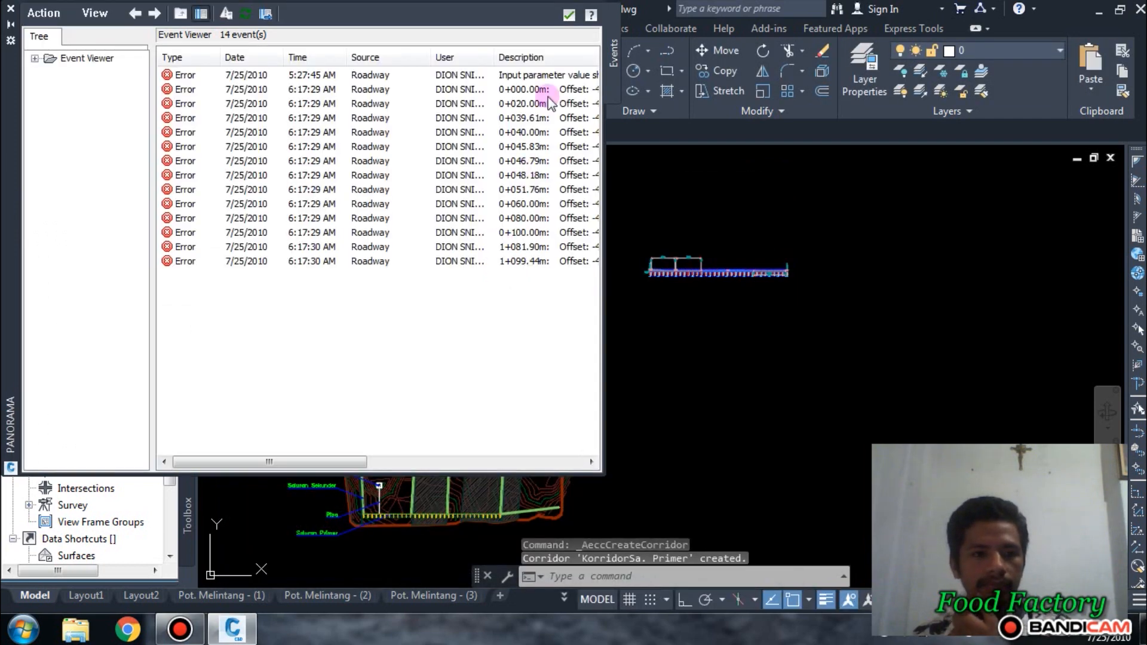
click(568, 14)
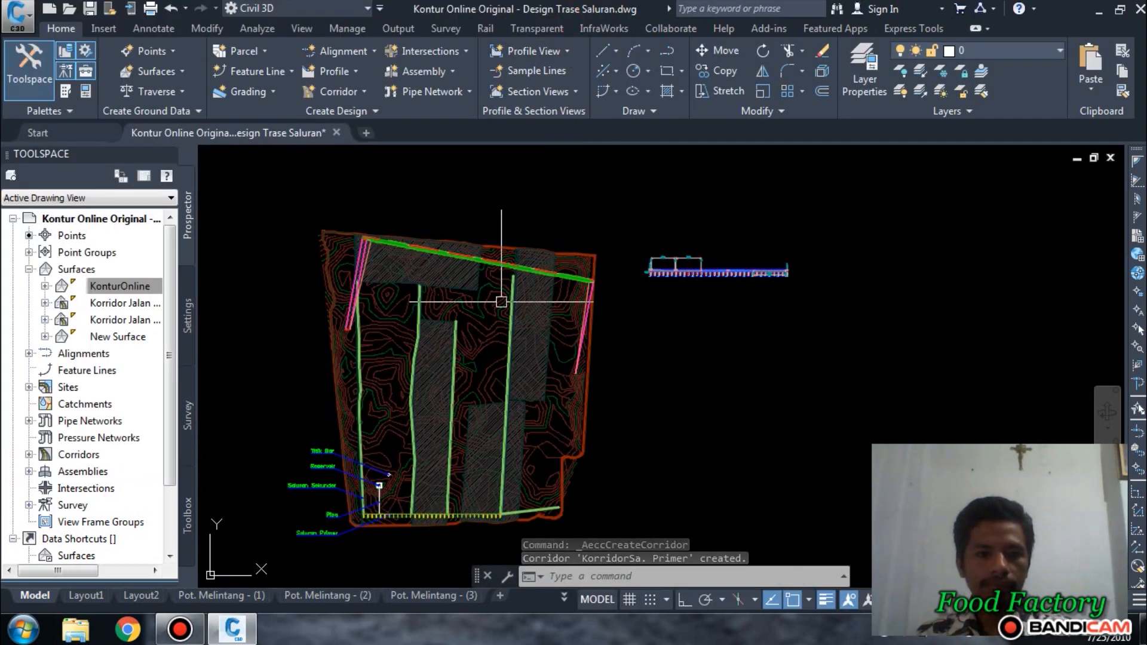
- Examine the new corridor along the upper site boundary, including both ends, and compare its position with the whole site plan
scroll(448, 256, up, 3)
scroll(696, 289, up, 3)
scroll(720, 290, up, 2)
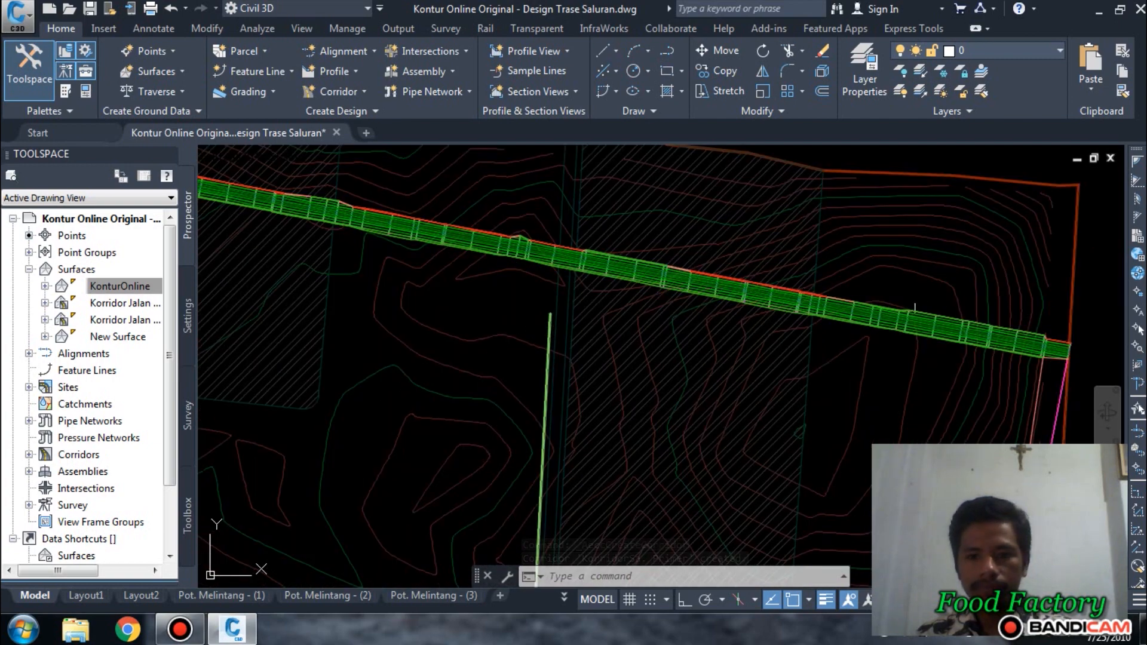
scroll(923, 313, up, 2)
scroll(909, 317, down, 4)
scroll(844, 307, down, 5)
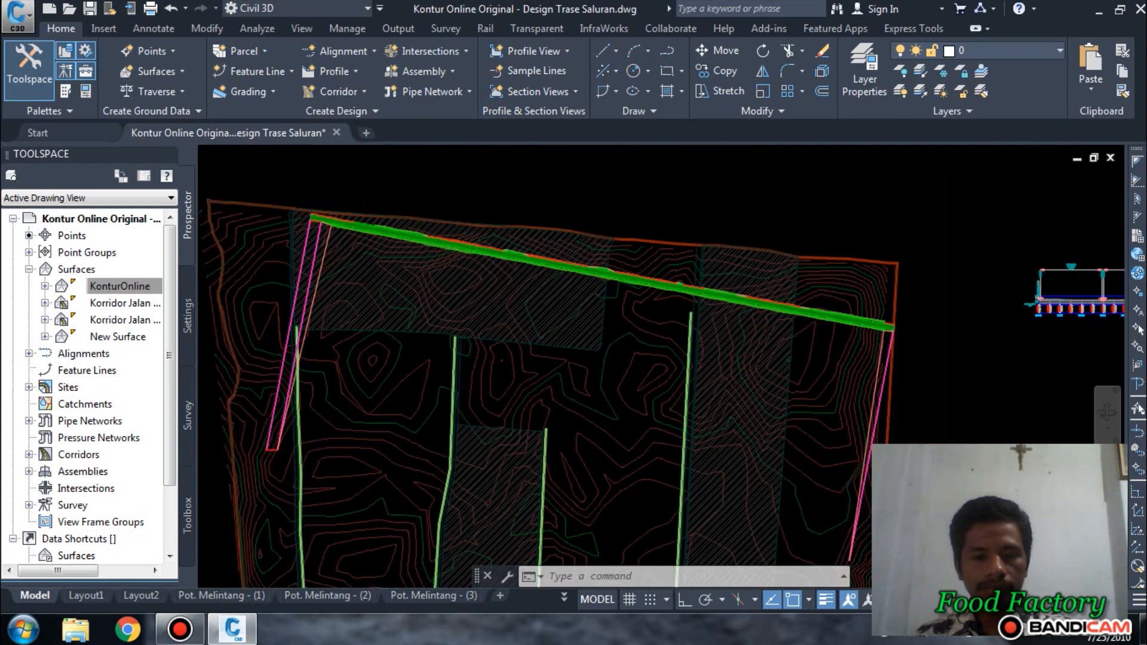
scroll(504, 238, up, 6)
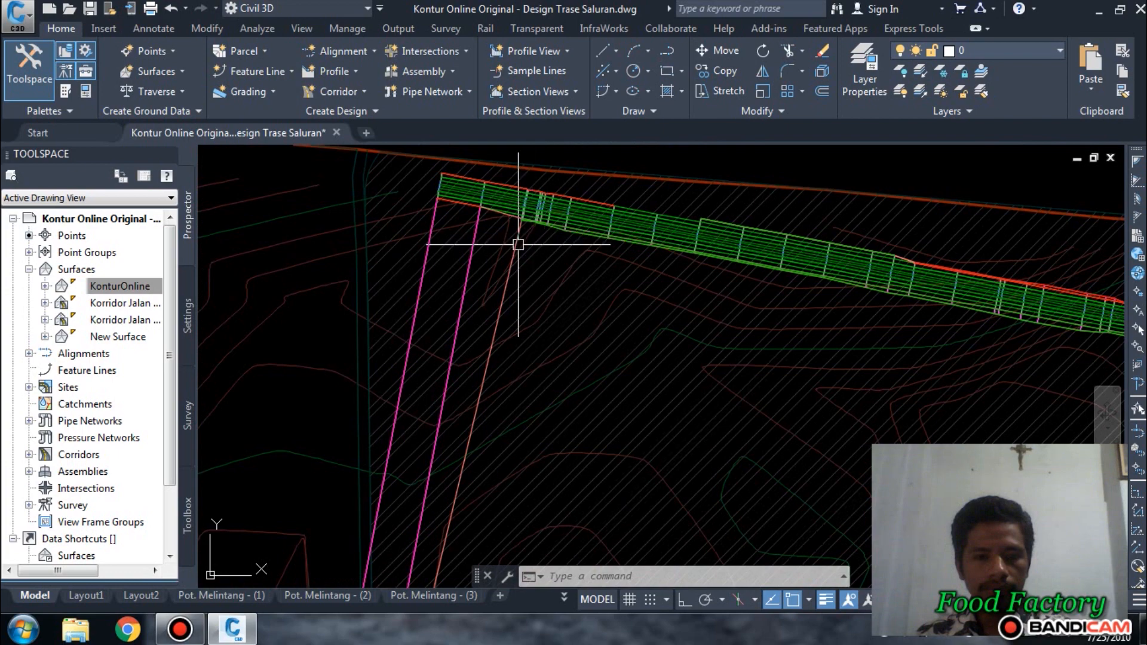
scroll(512, 235, down, 6)
scroll(501, 251, down, 1)
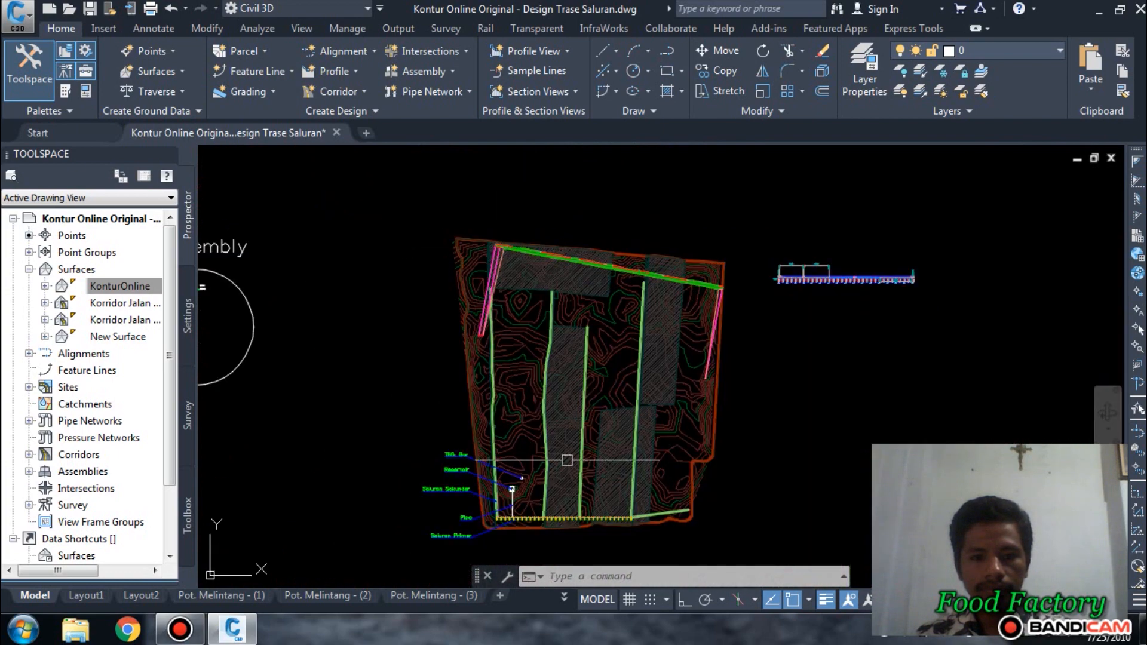
scroll(569, 539, up, 2)
scroll(551, 490, down, 1)
scroll(609, 352, down, 3)
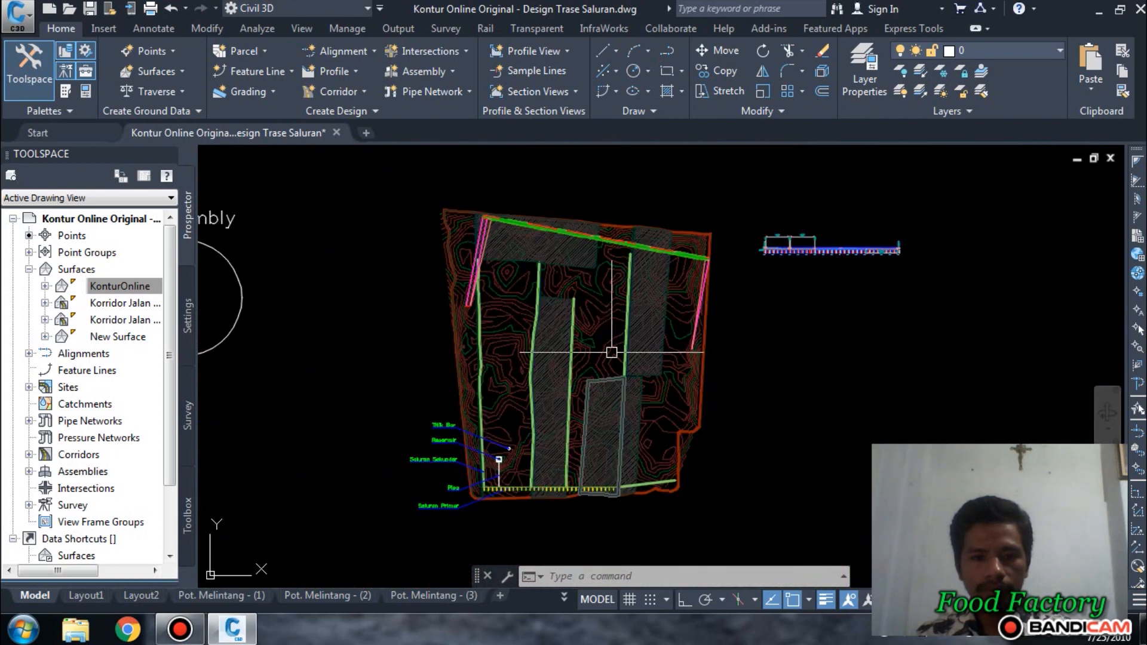
scroll(617, 409, up, 7)
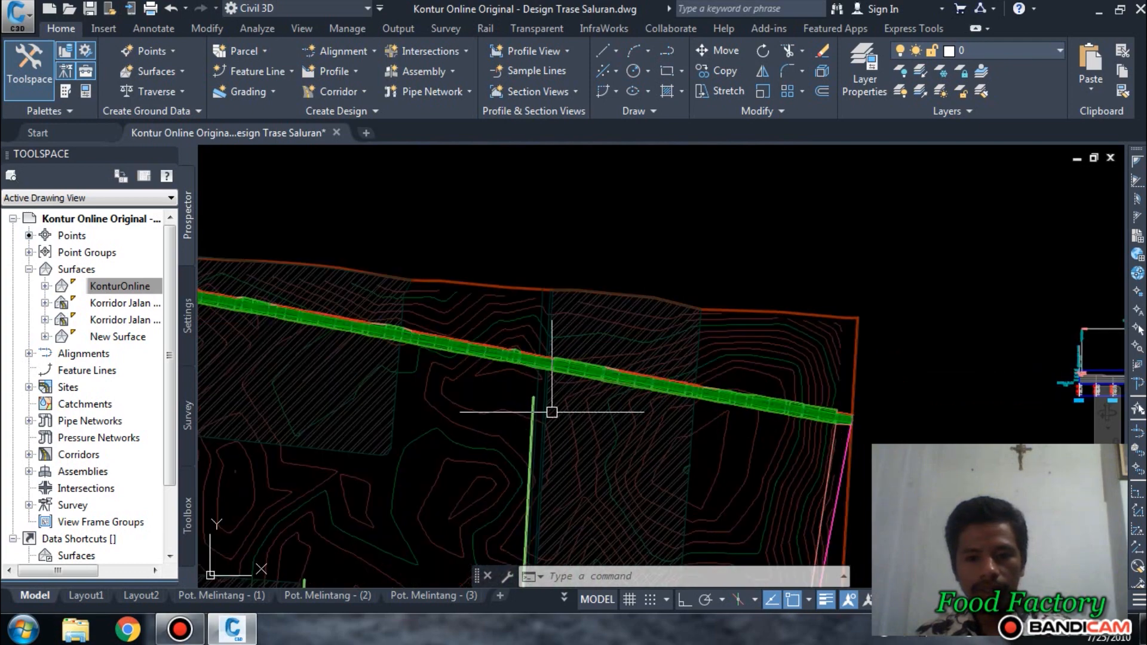
scroll(504, 379, up, 4)
scroll(524, 338, down, 5)
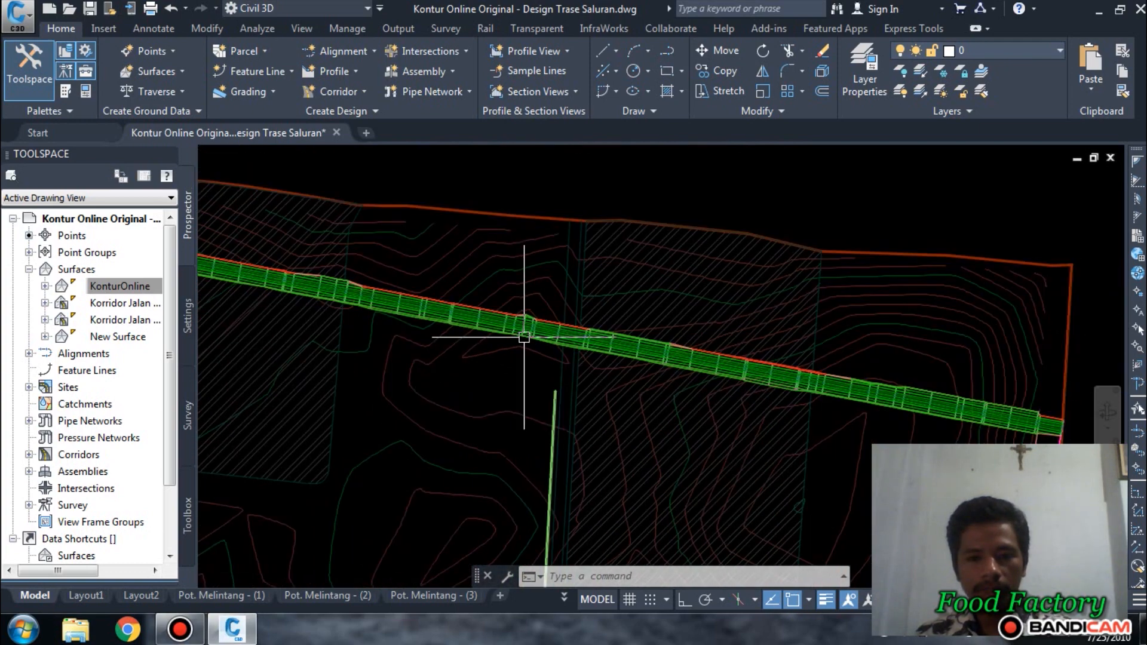
- Delete the corridor KorridorSa. Primer from the upper site boundary
scroll(524, 338, up, 2)
click(524, 337)
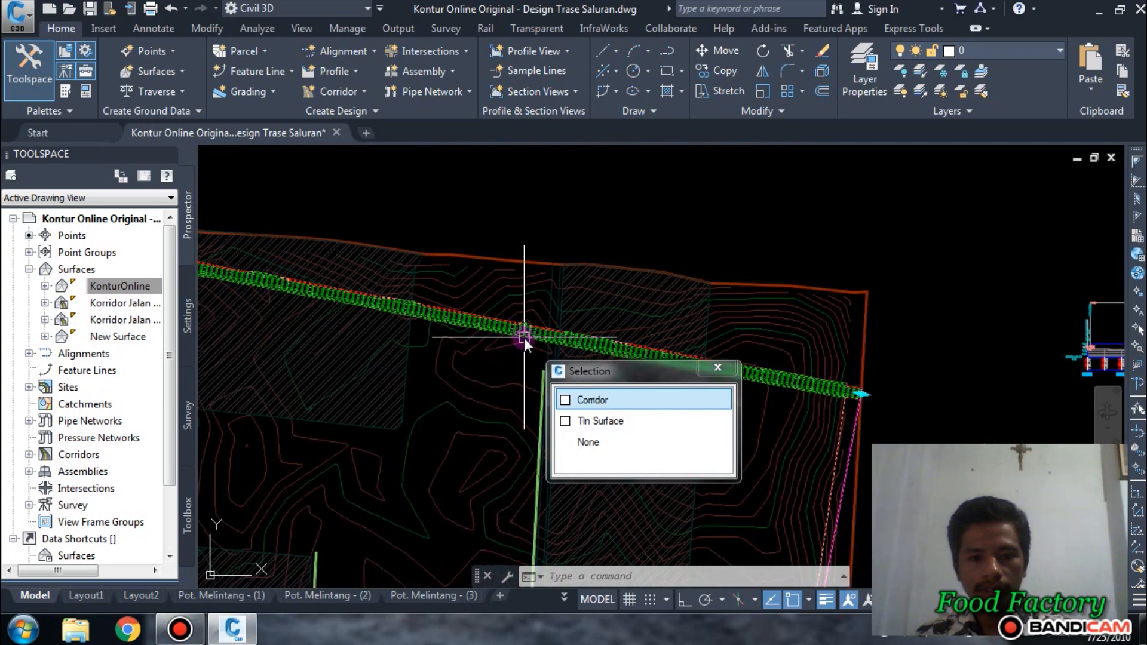
click(598, 399)
scroll(903, 268, down, 3)
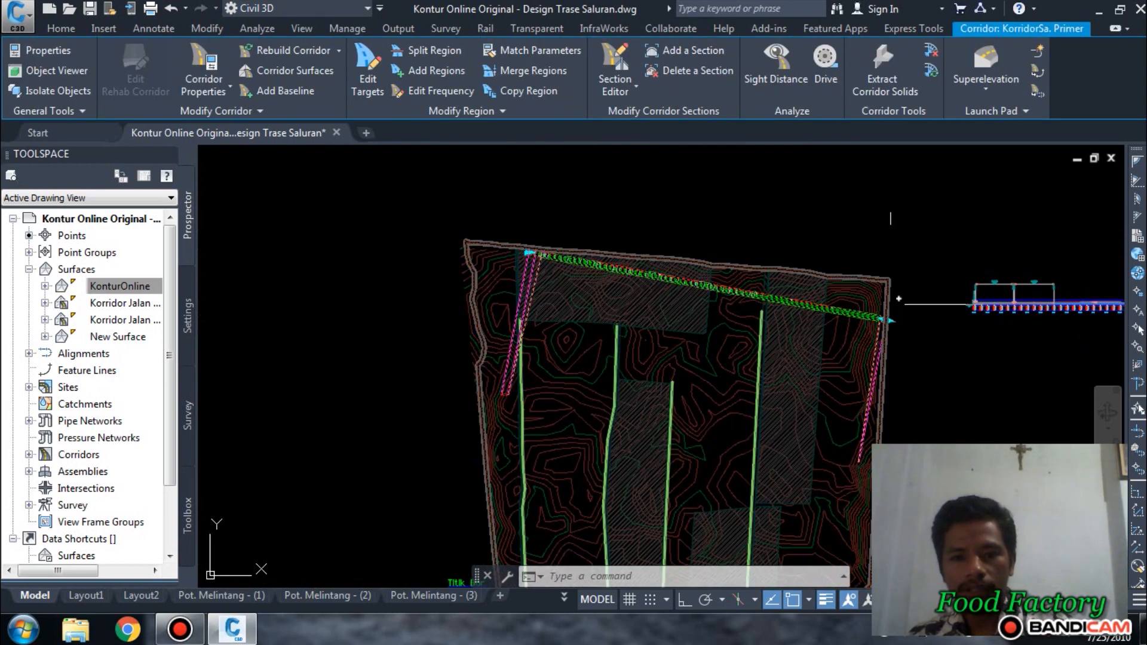
middle_drag(918, 373, 844, 373)
key(Delete)
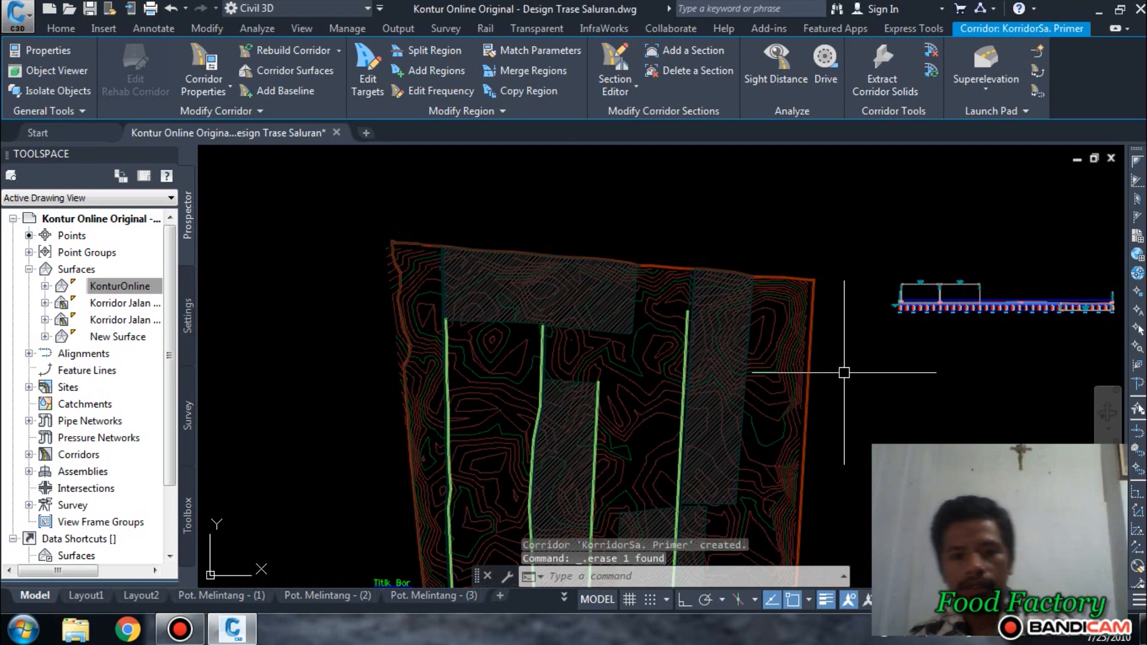
- Review the Saluran Primer alignment along the lower site boundary and check the surface properties of New Surface without changing them
scroll(704, 240, down, 4)
scroll(673, 378, up, 4)
scroll(574, 483, up, 6)
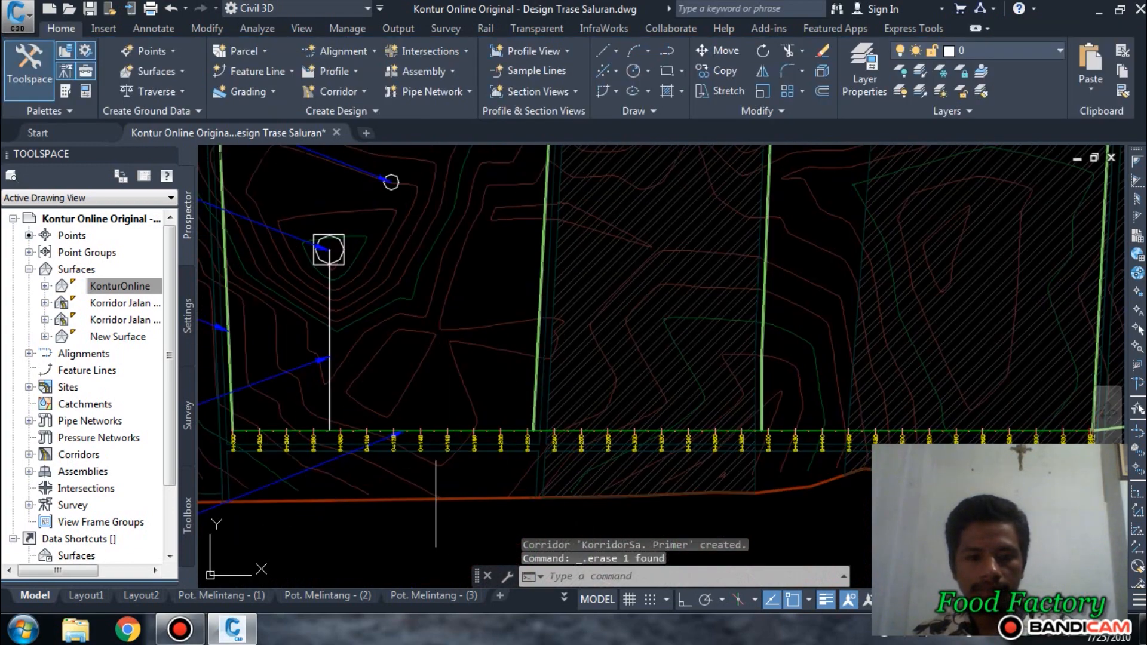
middle_drag(436, 455, 609, 451)
scroll(510, 434, up, 3)
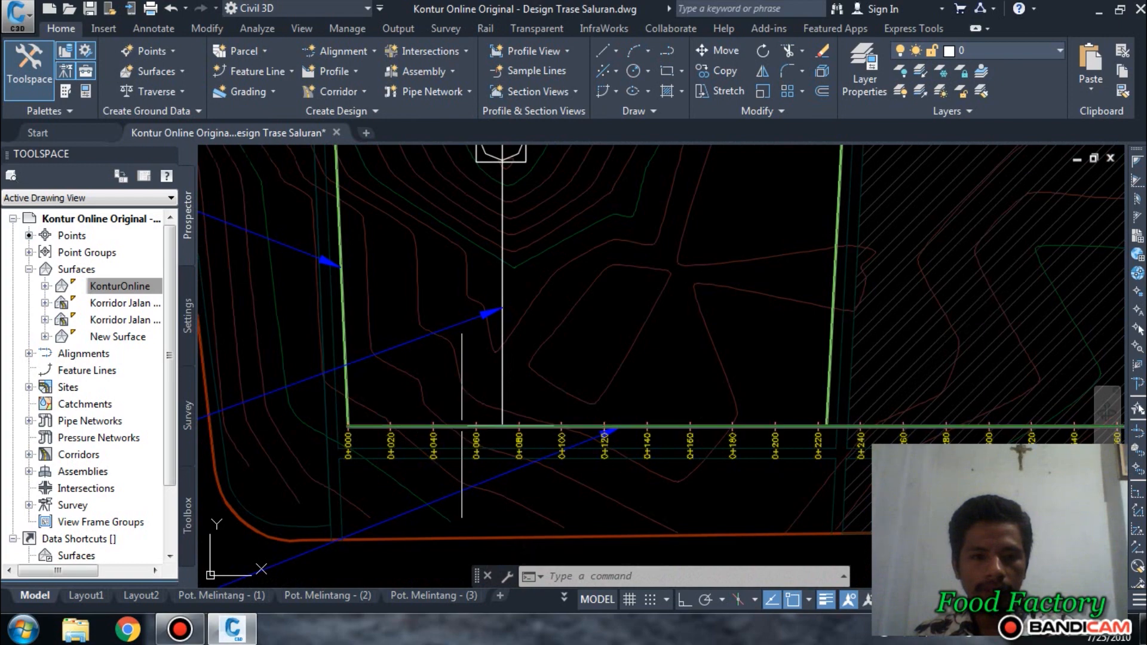
scroll(462, 425, down, 6)
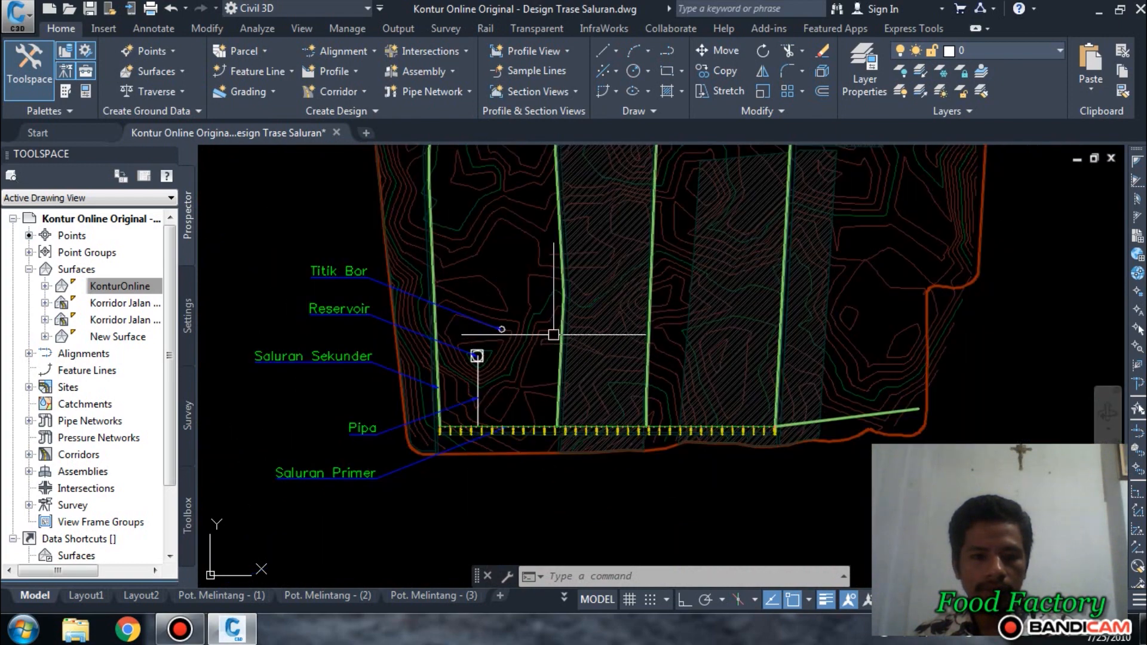
click(542, 332)
right_click(542, 333)
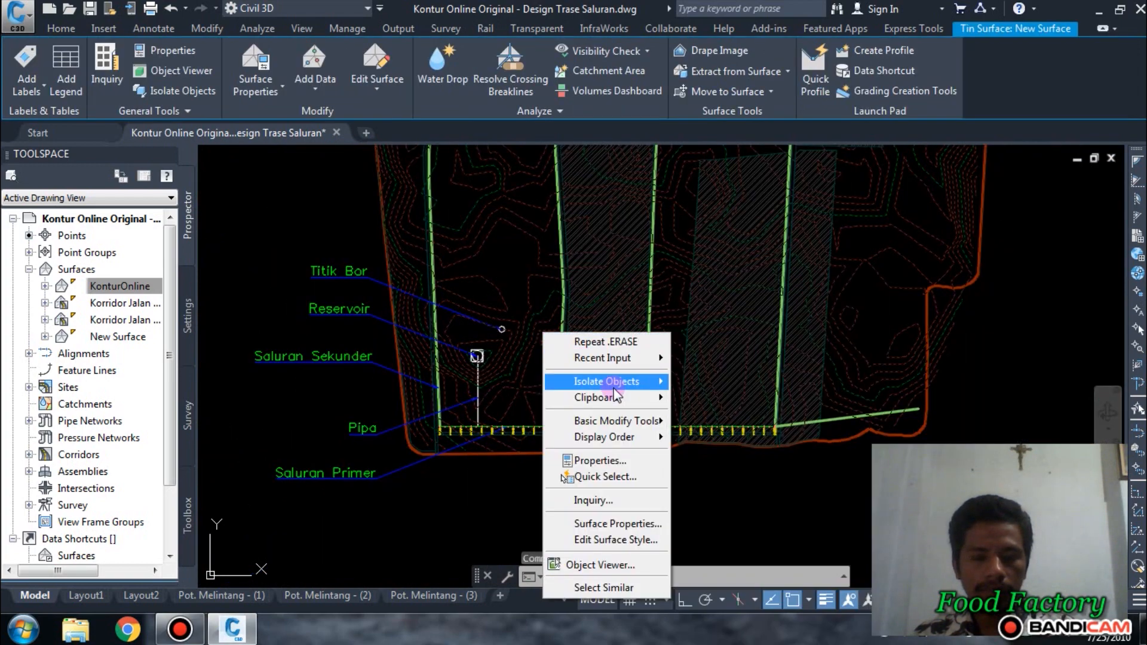
click(616, 523)
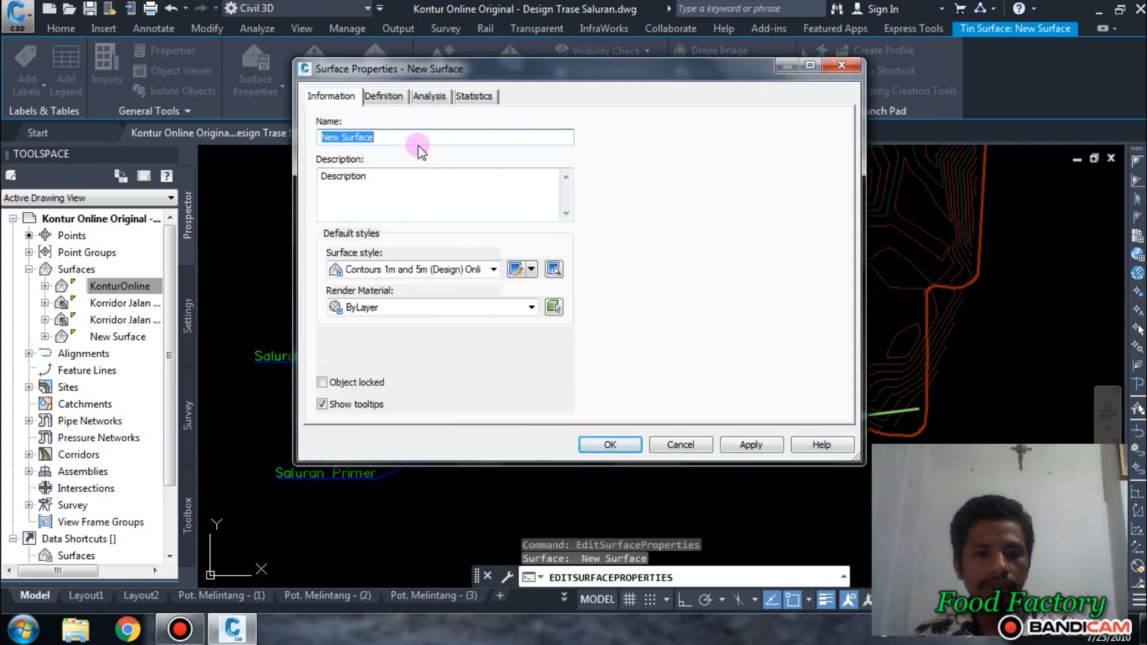
click(838, 68)
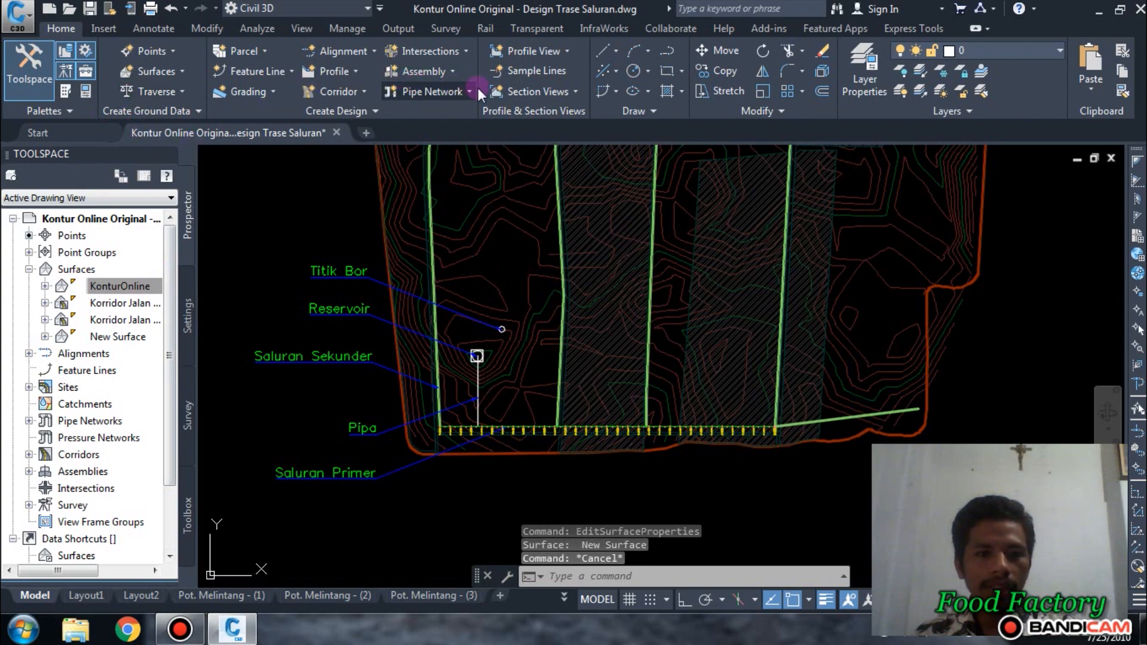
- Start a new corridor KorridorSa. Primer with the alignment Sal. Primer and the profile Sal. Primer Rencana
click(363, 92)
click(372, 118)
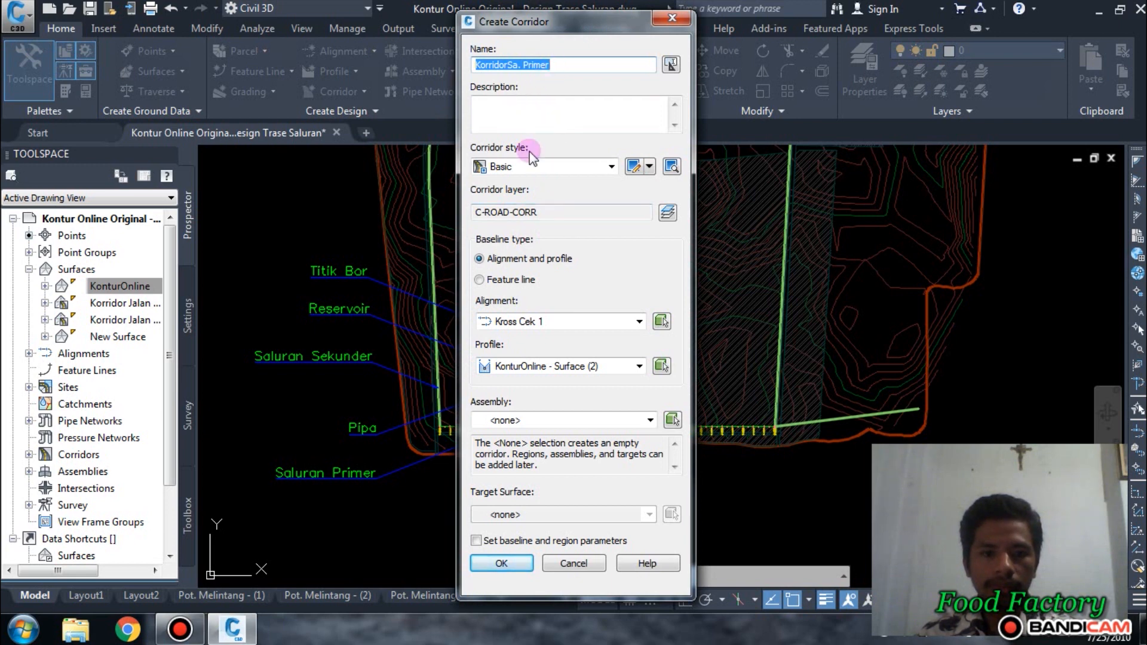
click(556, 322)
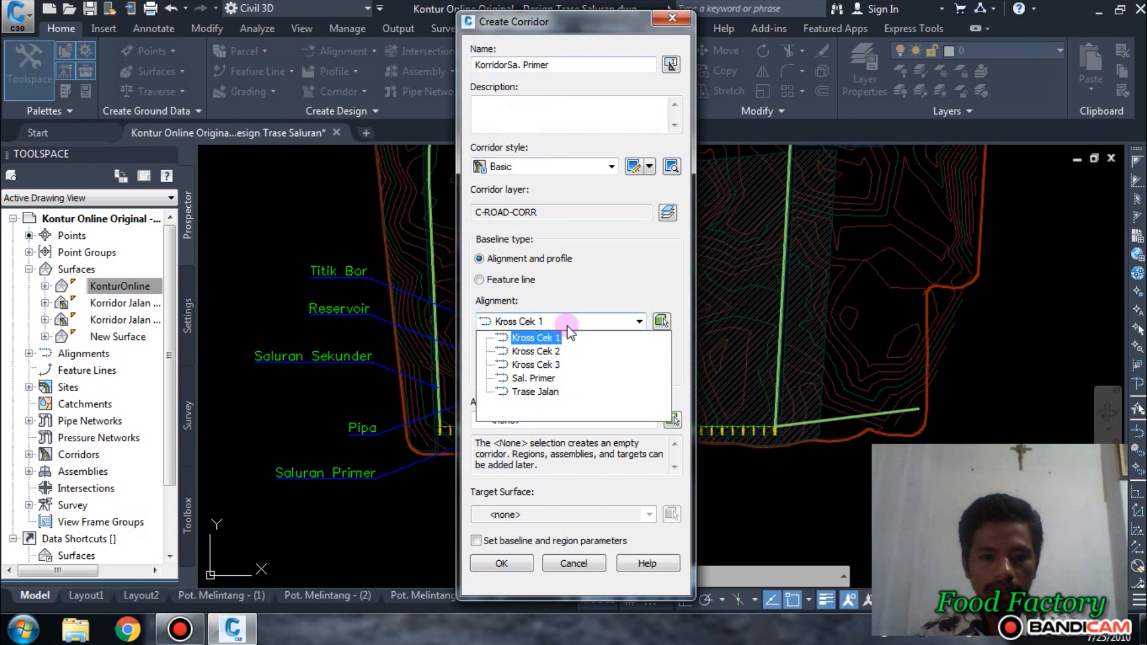
click(556, 378)
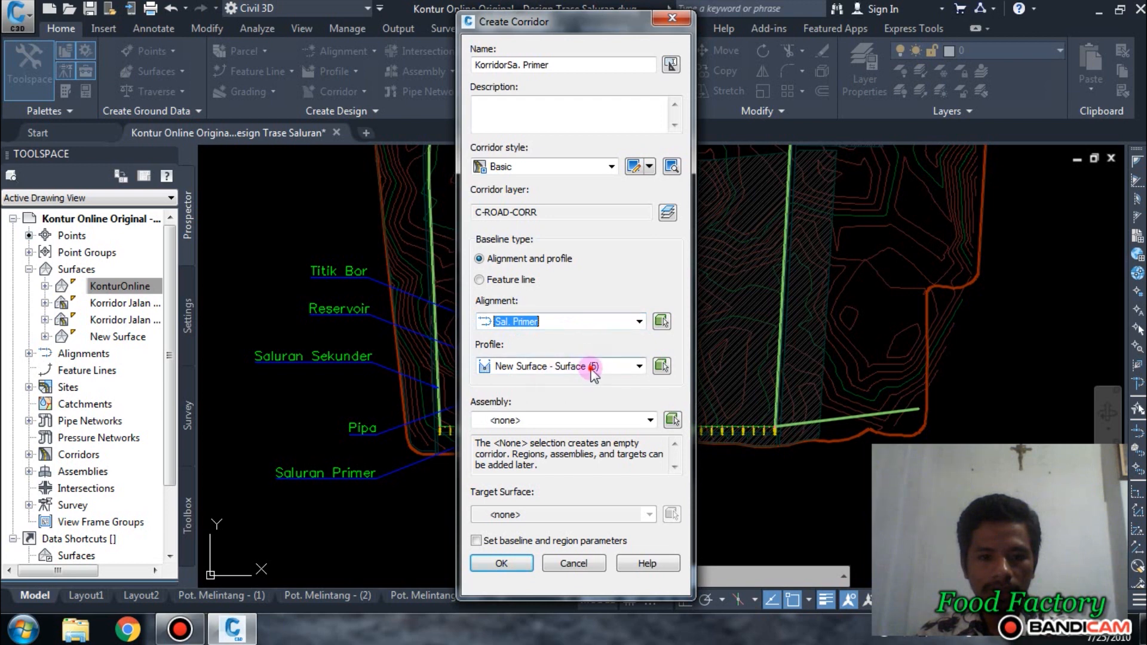
click(592, 371)
click(592, 371)
click(593, 370)
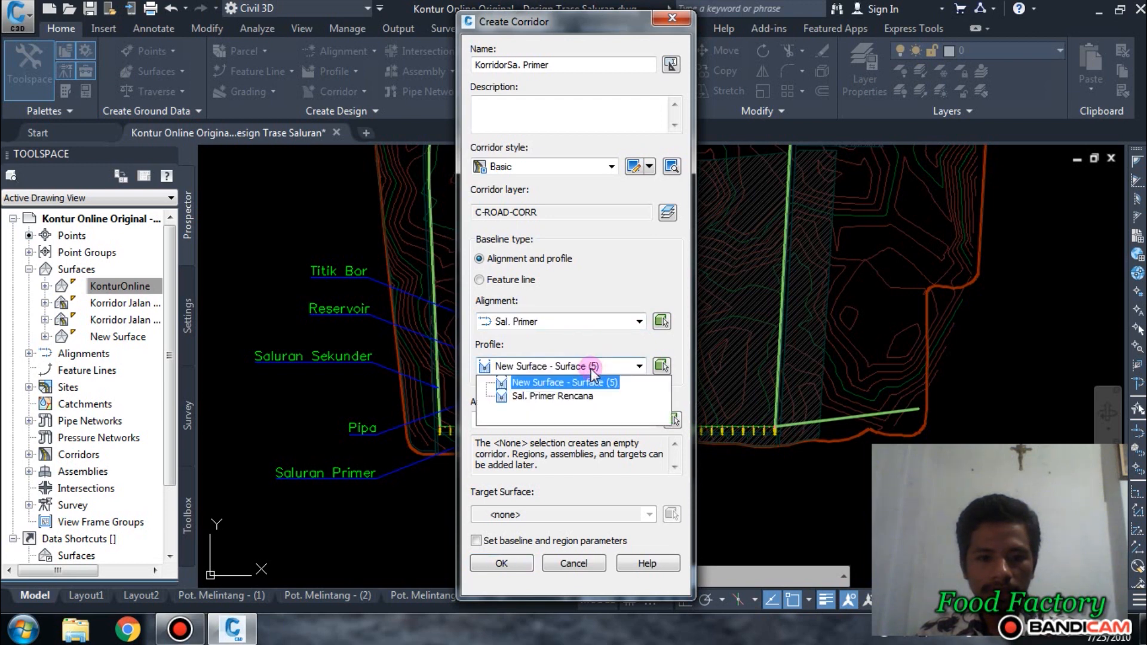
click(578, 396)
- Assign the Saluran Primer assembly and target surface New Surface, then create and rebuild the corridor with the default baseline and region parameters
click(573, 420)
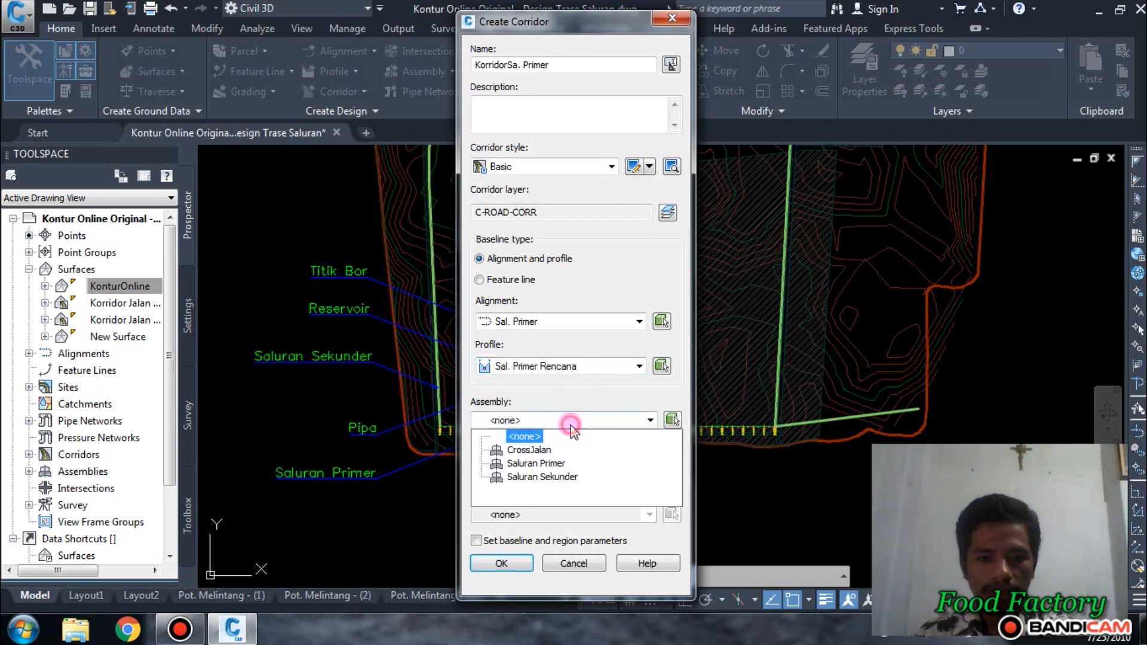
click(555, 465)
click(562, 516)
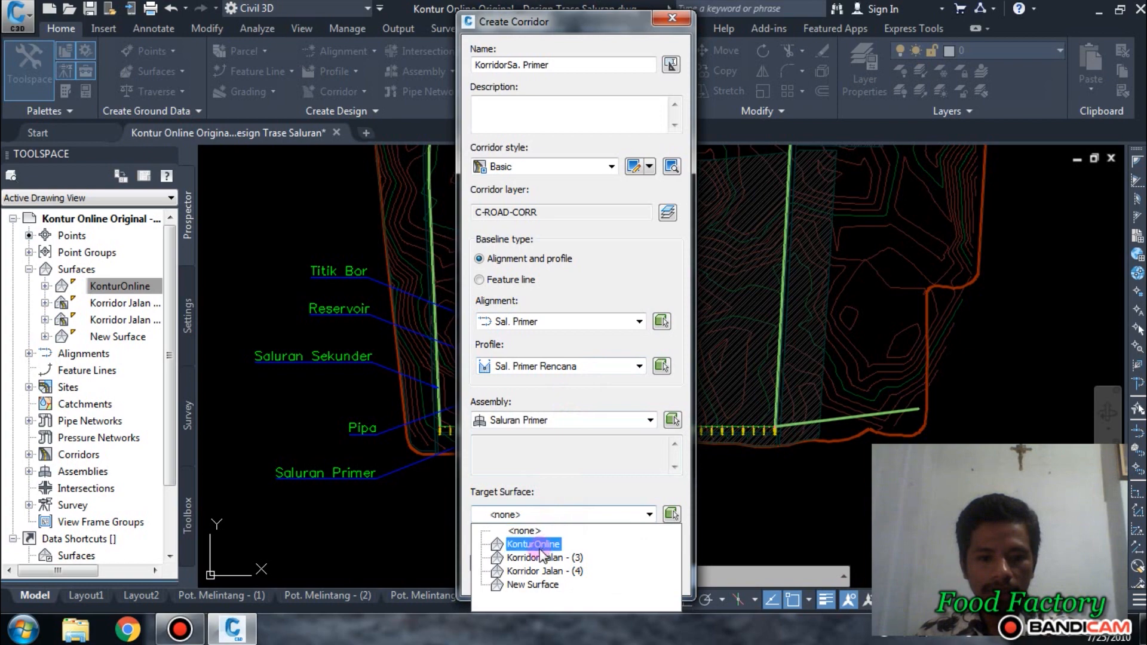
click(533, 584)
click(502, 563)
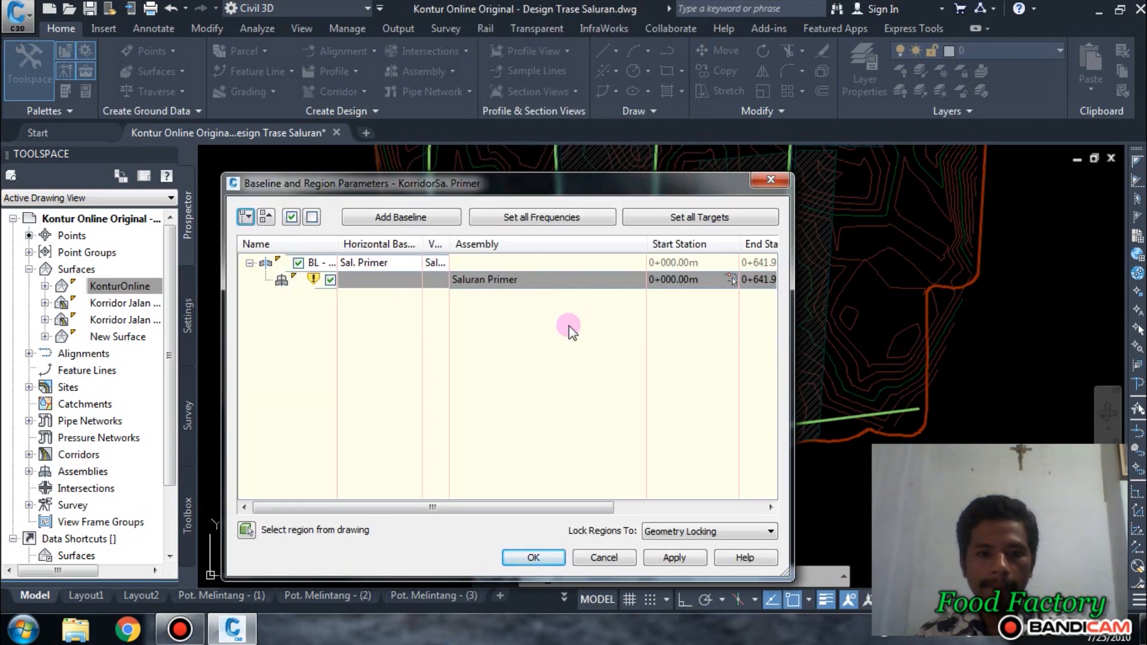
click(531, 555)
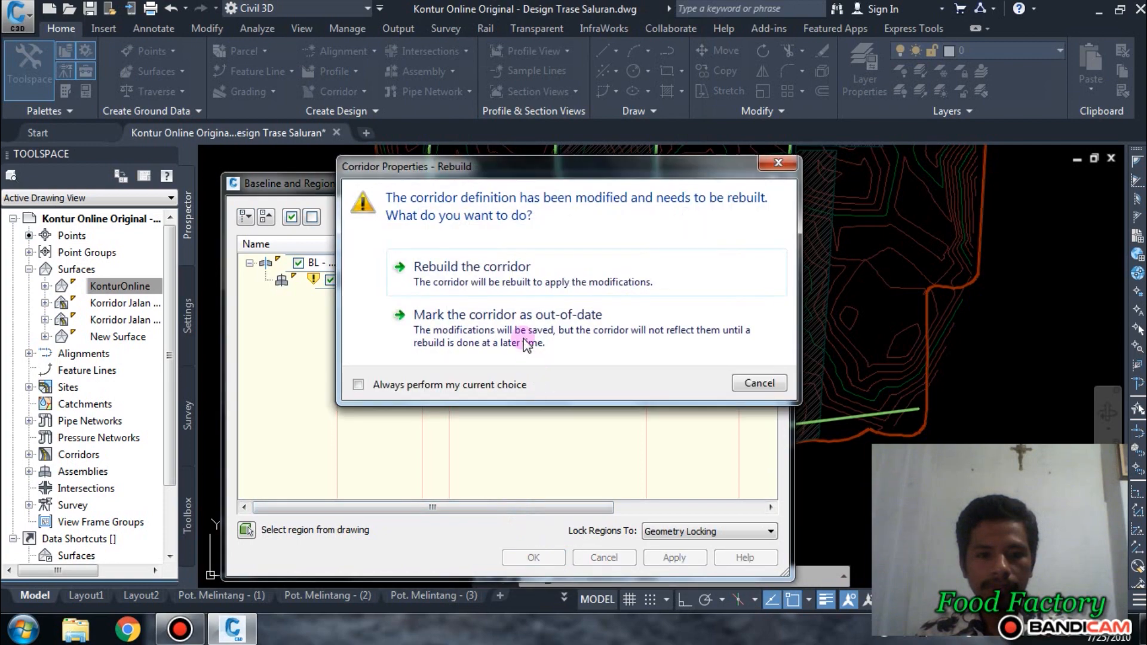
click(511, 283)
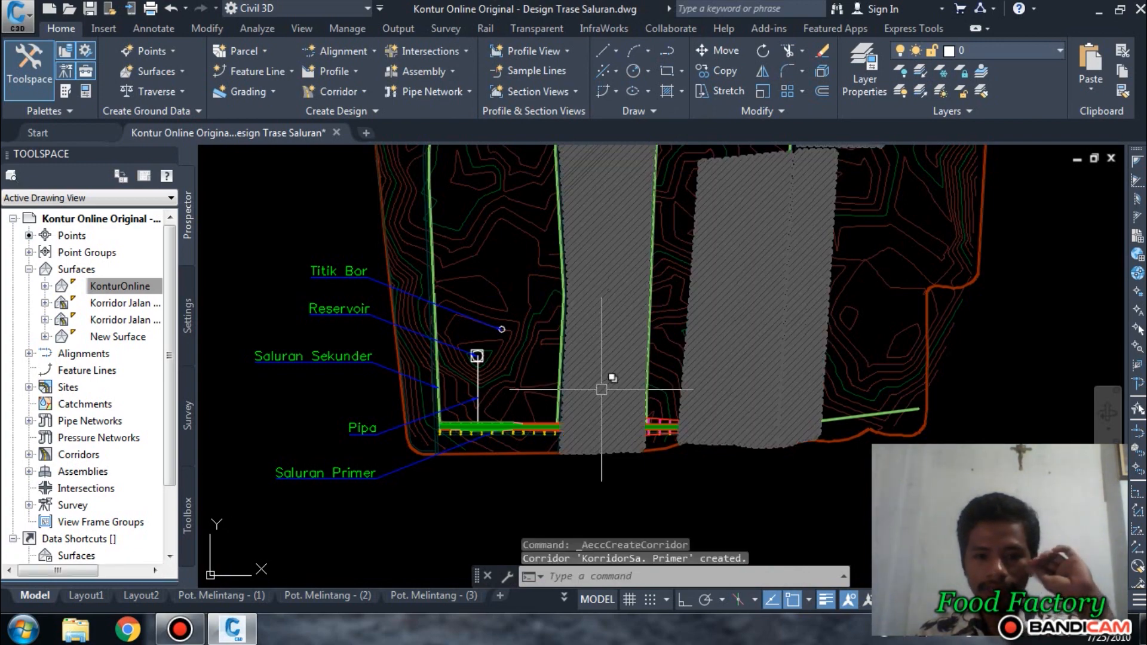
- Examine the new primary channel corridor along the lower site boundary, from station 0+000 to its far end
scroll(514, 436, up, 5)
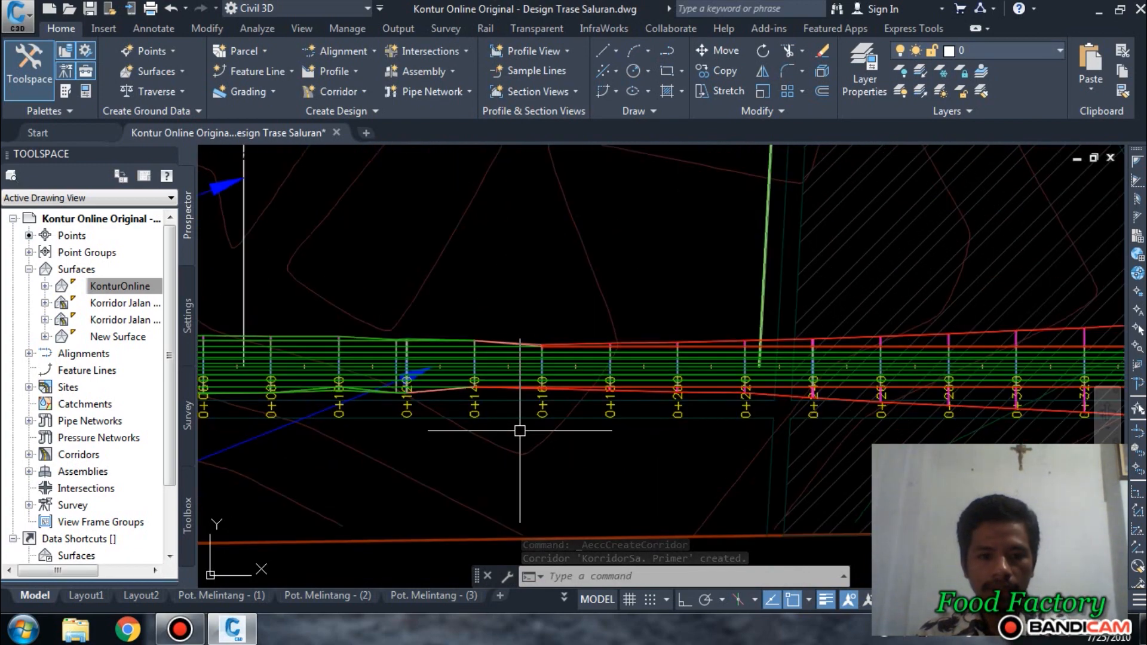
scroll(770, 409, up, 2)
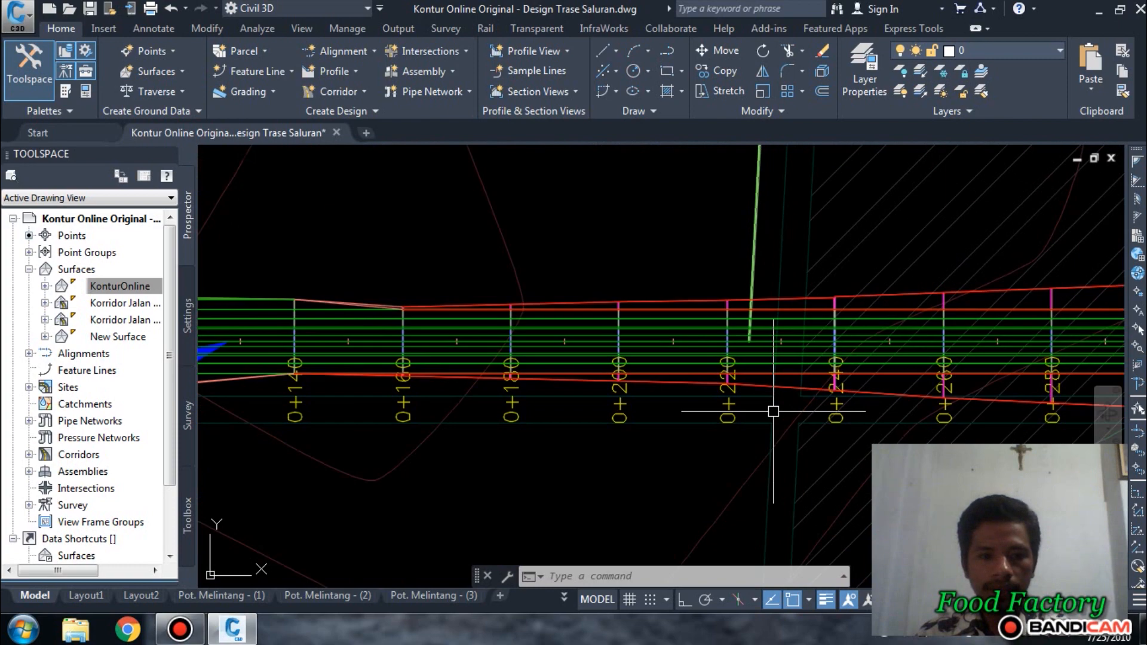
scroll(423, 362, down, 2)
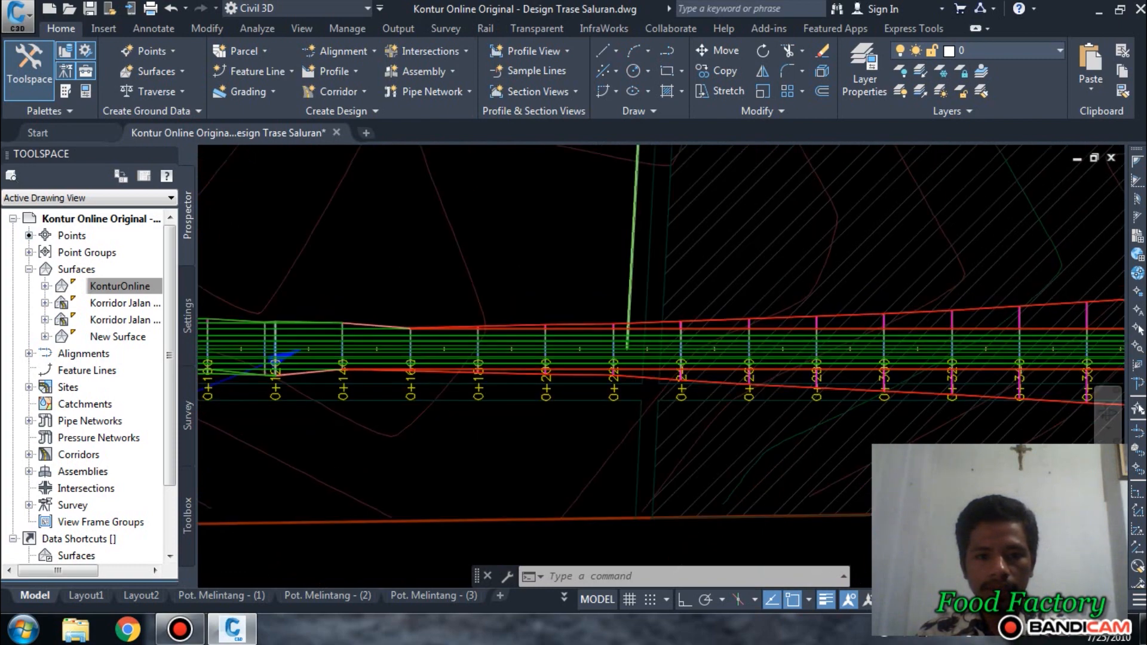
scroll(518, 381, down, 3)
scroll(836, 401, up, 3)
middle_drag(339, 364, 449, 370)
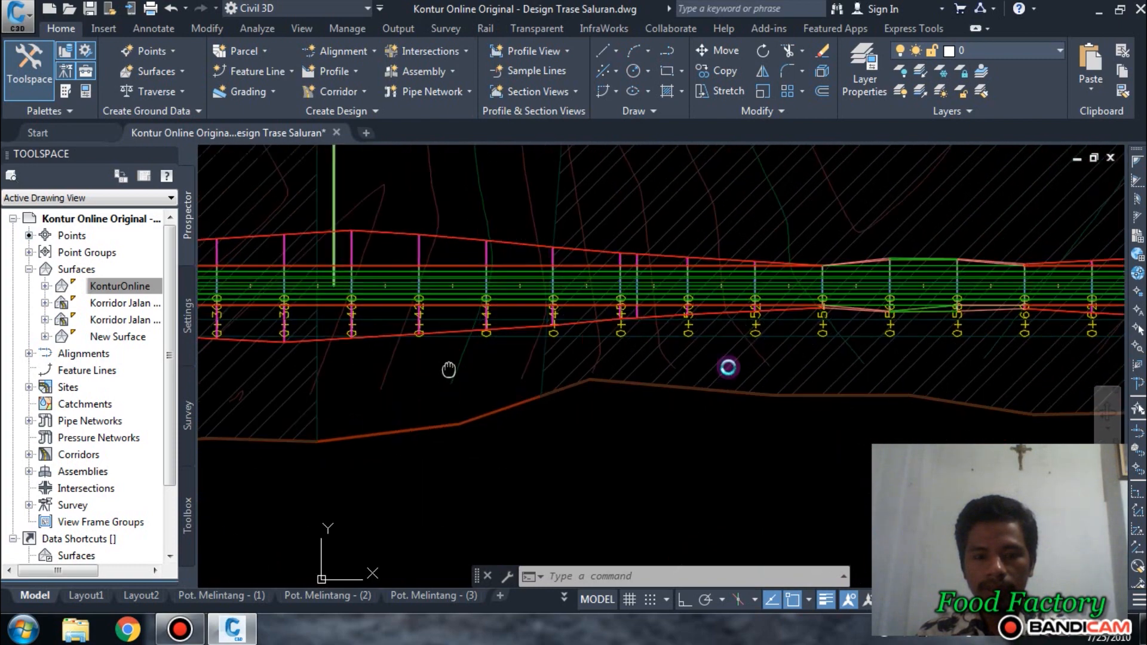
scroll(840, 371, down, 3)
scroll(839, 358, up, 3)
scroll(843, 345, up, 1)
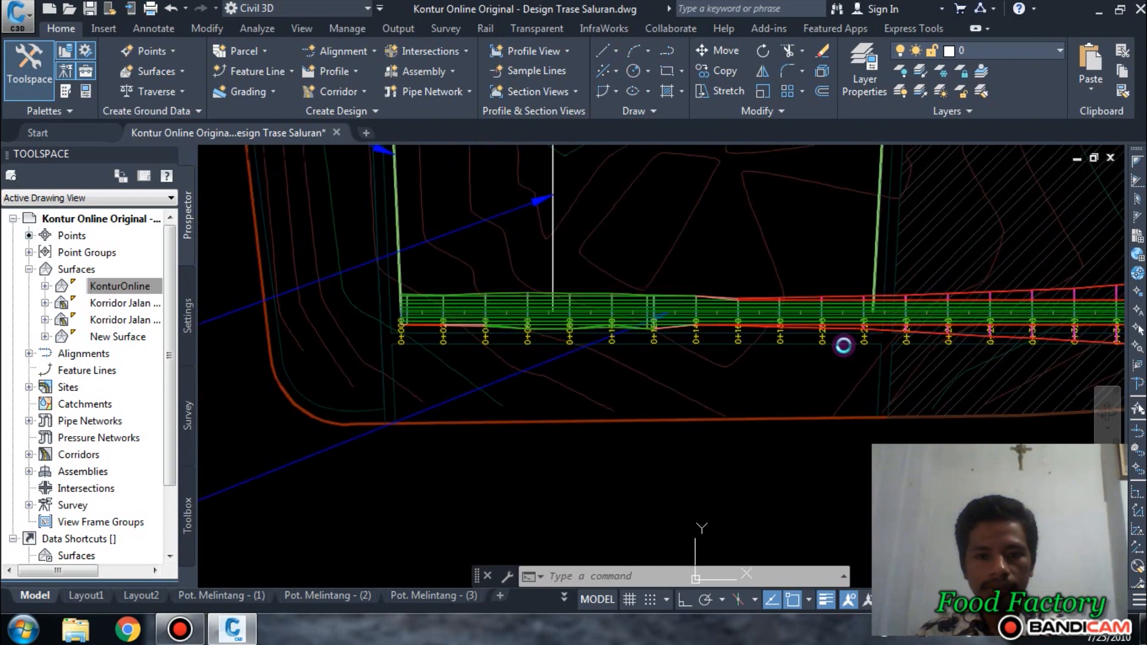
scroll(418, 341, up, 4)
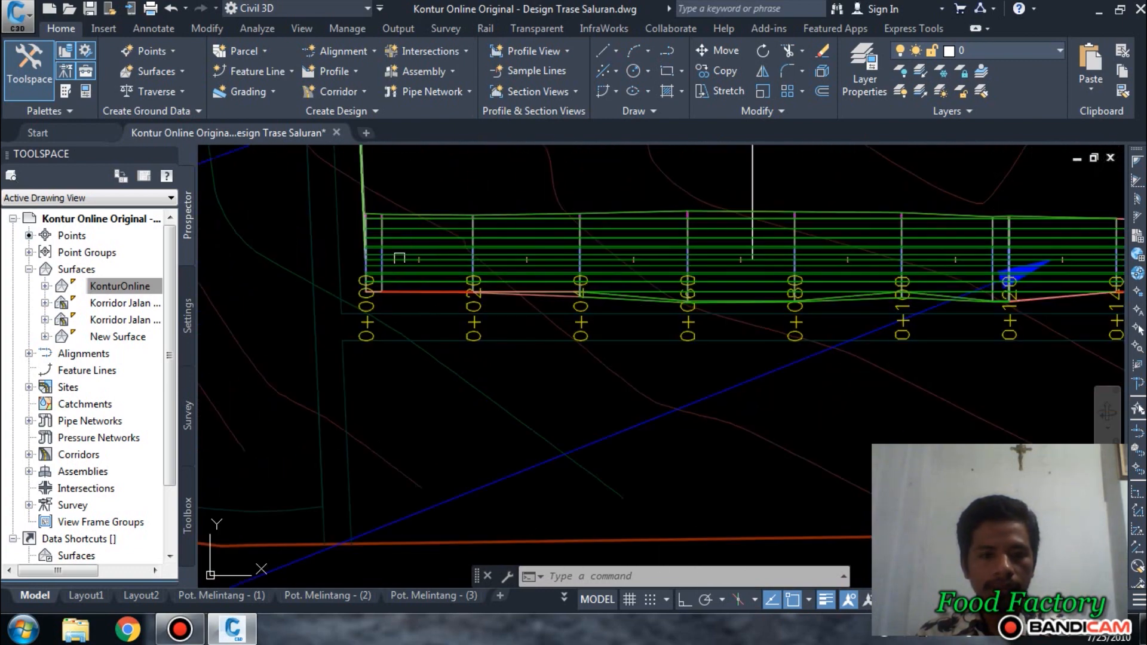
scroll(466, 267, down, 4)
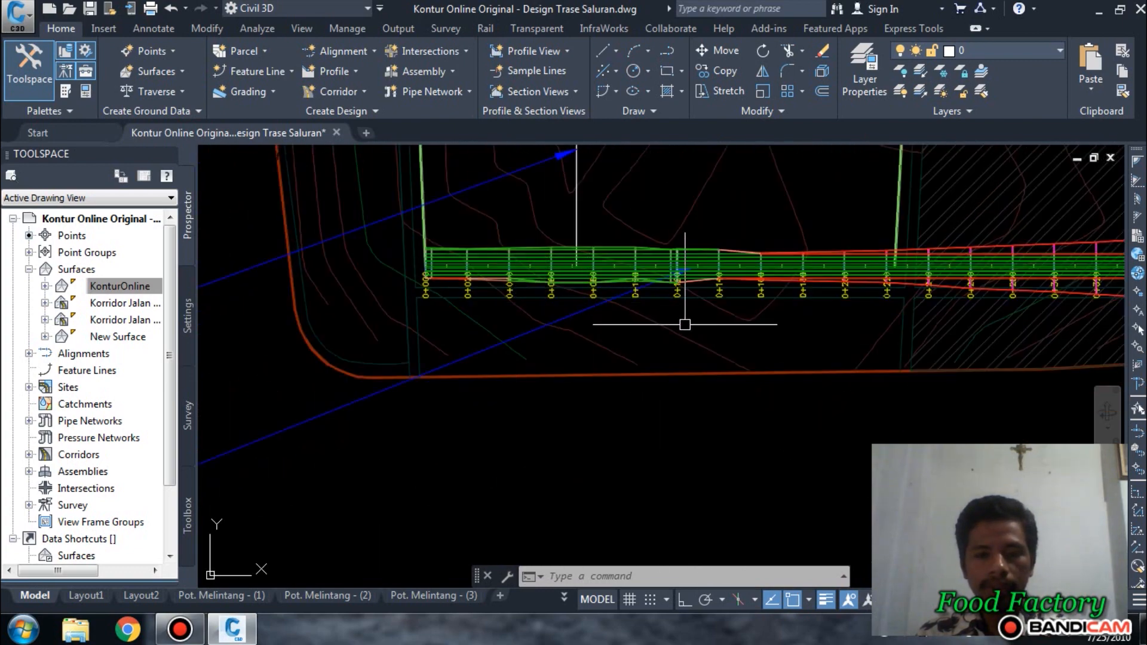
middle_drag(895, 338, 681, 376)
scroll(840, 371, up, 4)
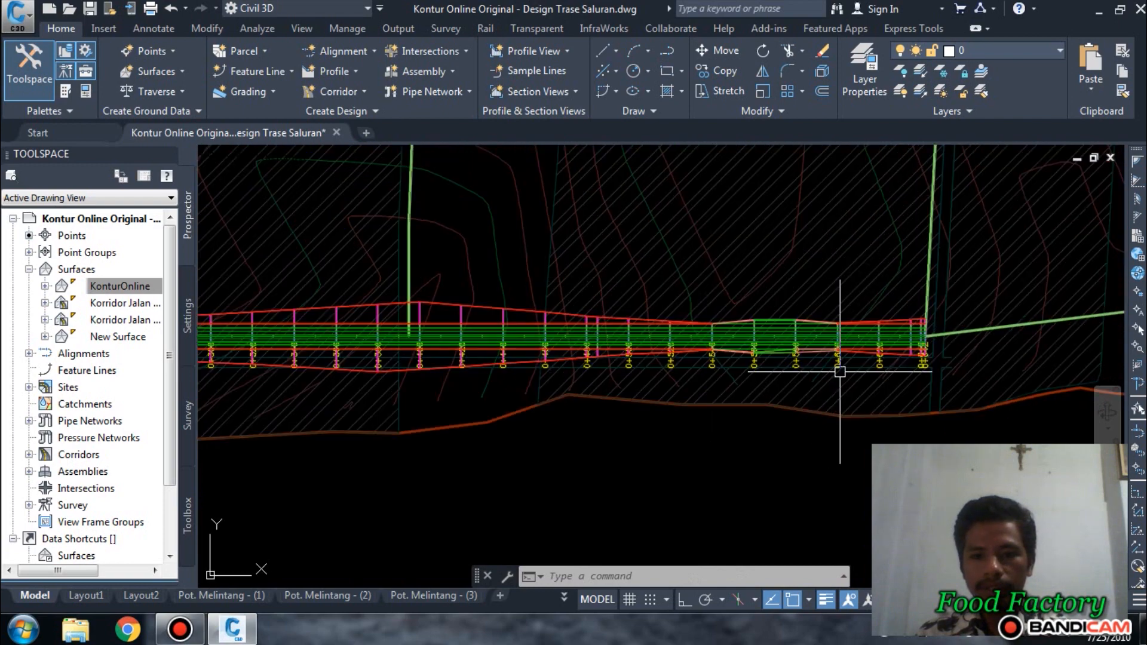
scroll(846, 357, down, 3)
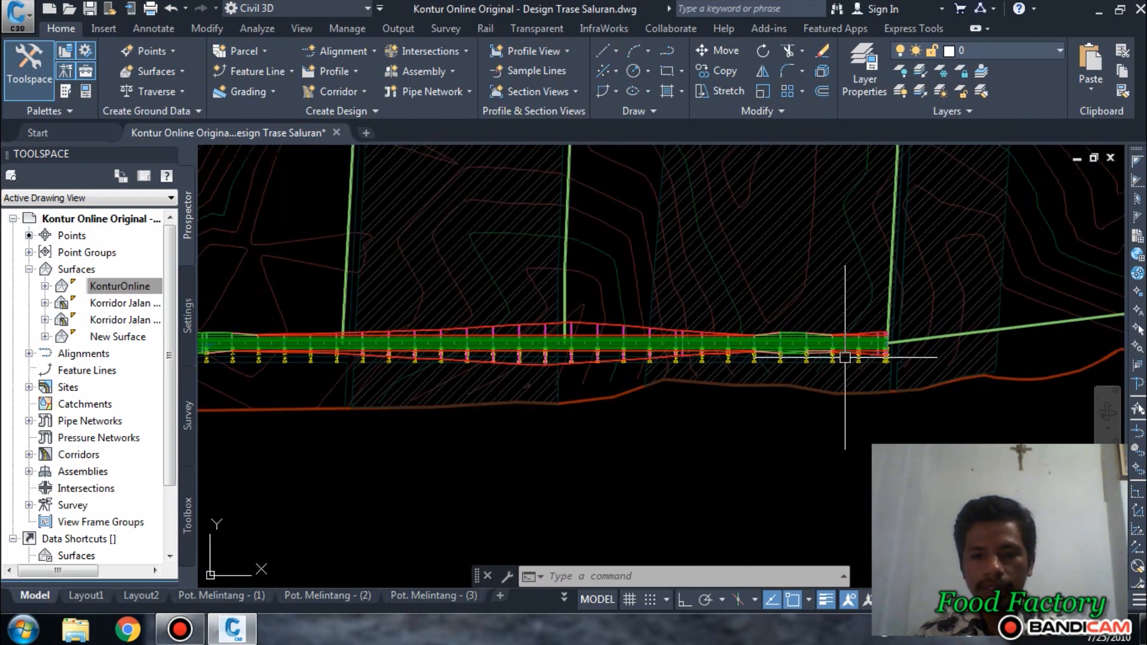
scroll(309, 344, up, 4)
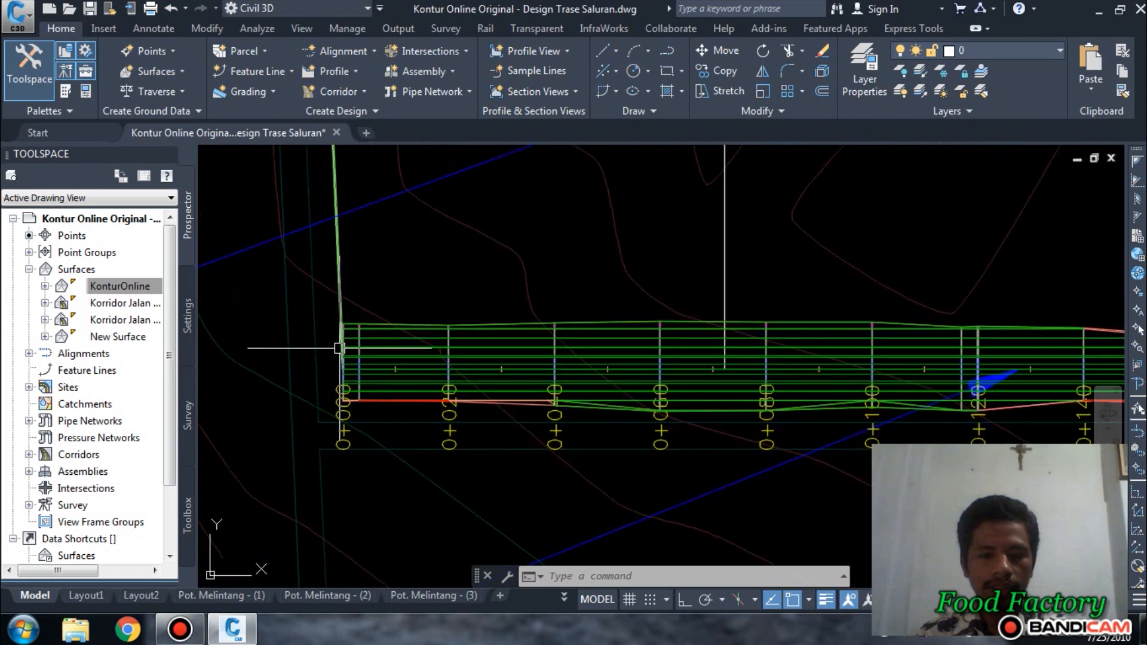
- In the properties of corridor KorridorSa. Primer, create a corridor surface and add the Top link code to it
click(382, 360)
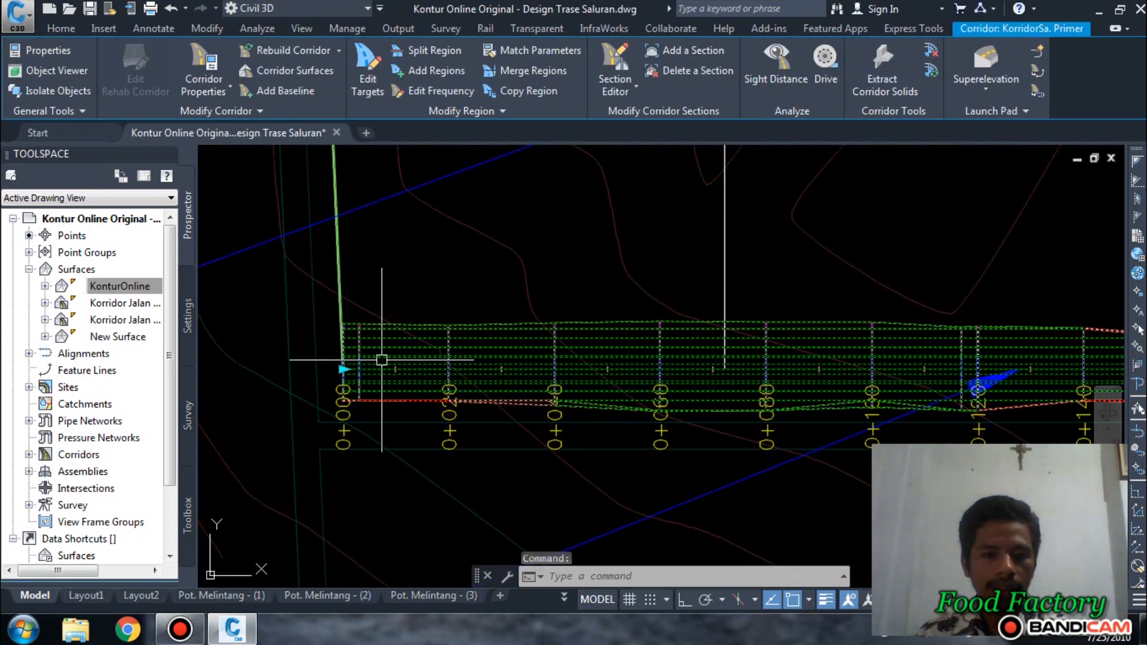
right_click(382, 361)
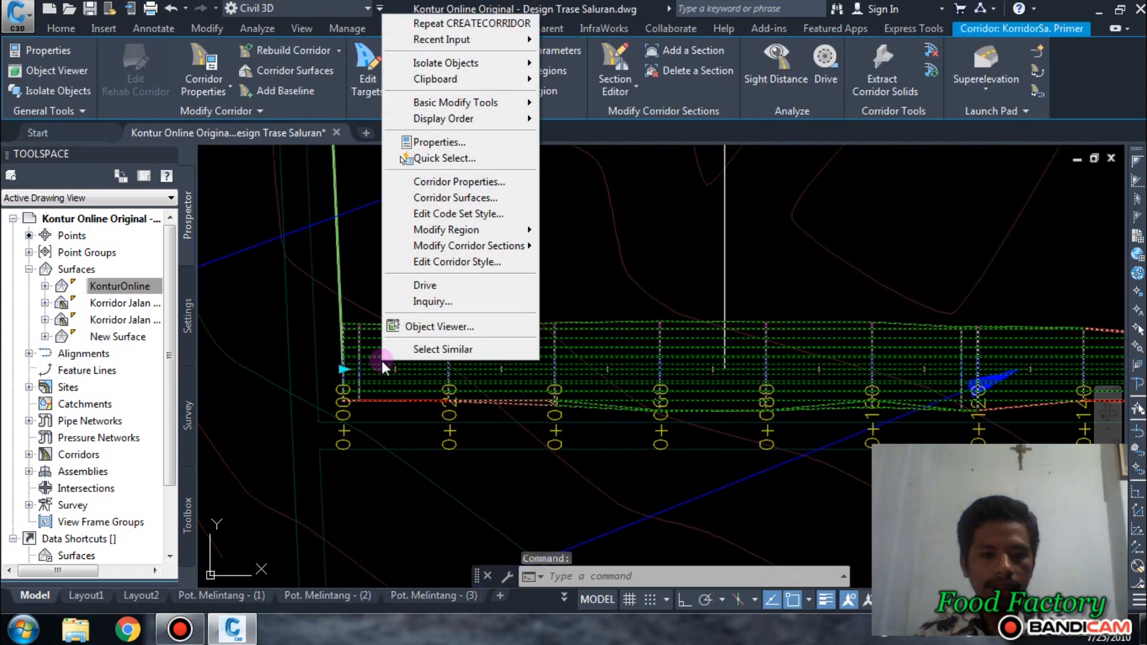
click(449, 186)
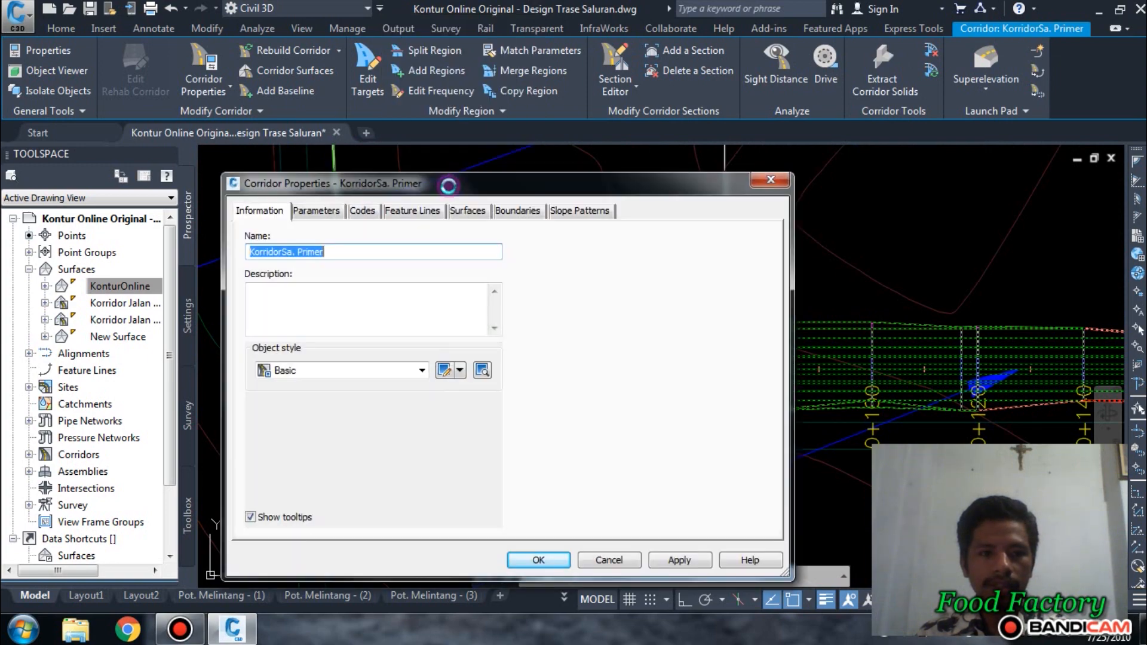
click(466, 211)
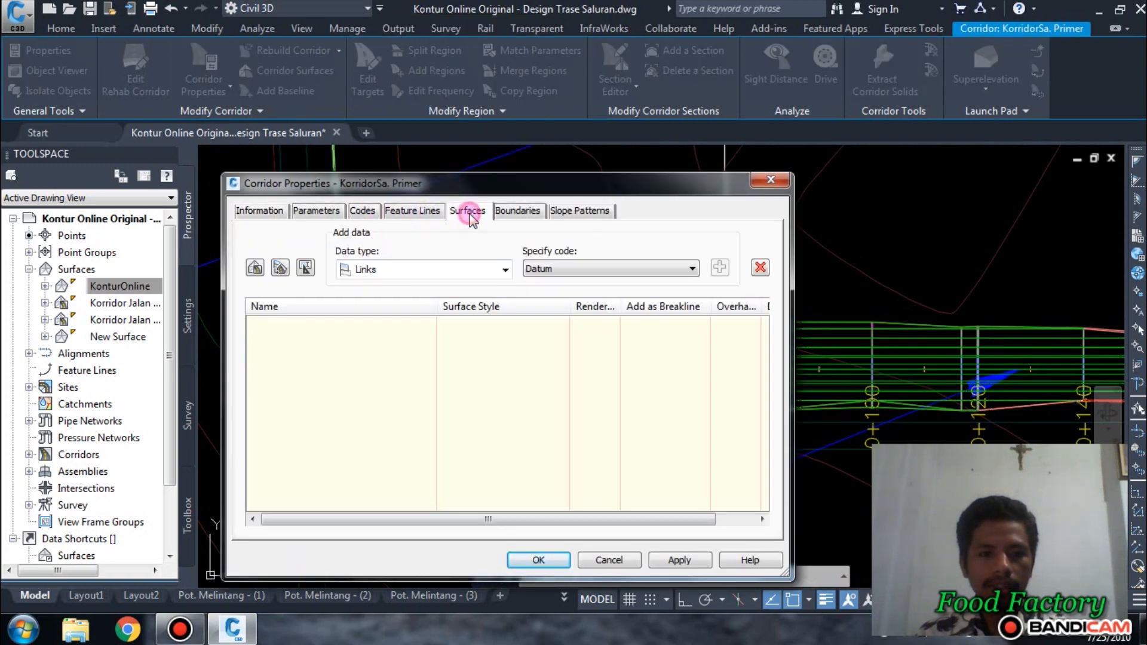
click(256, 270)
click(614, 274)
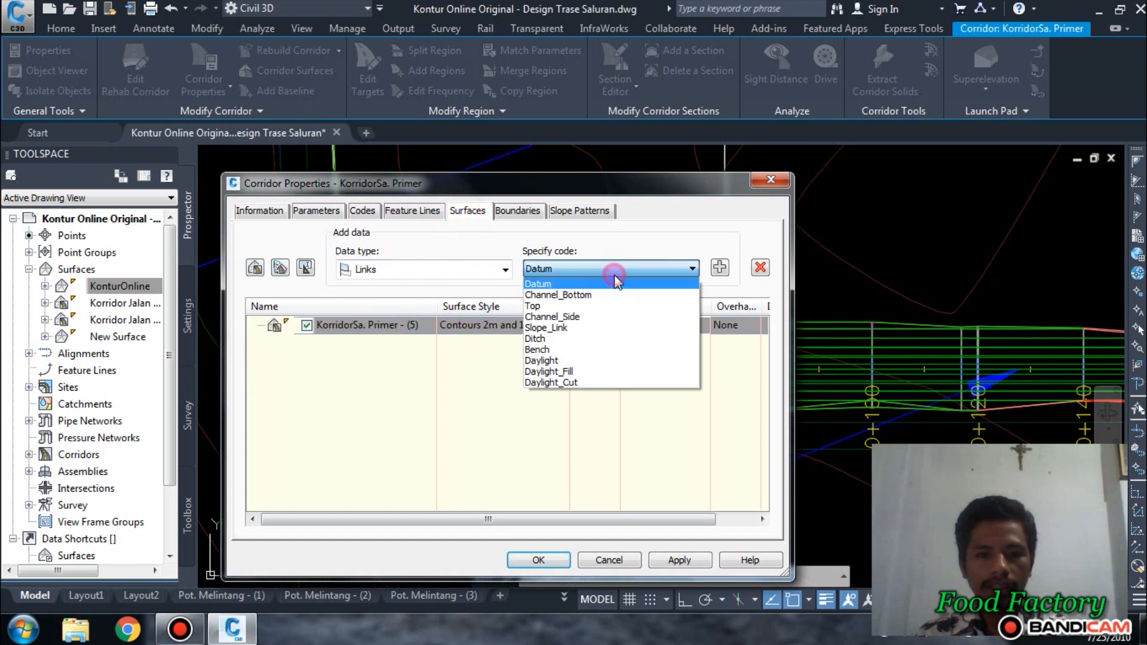
click(612, 307)
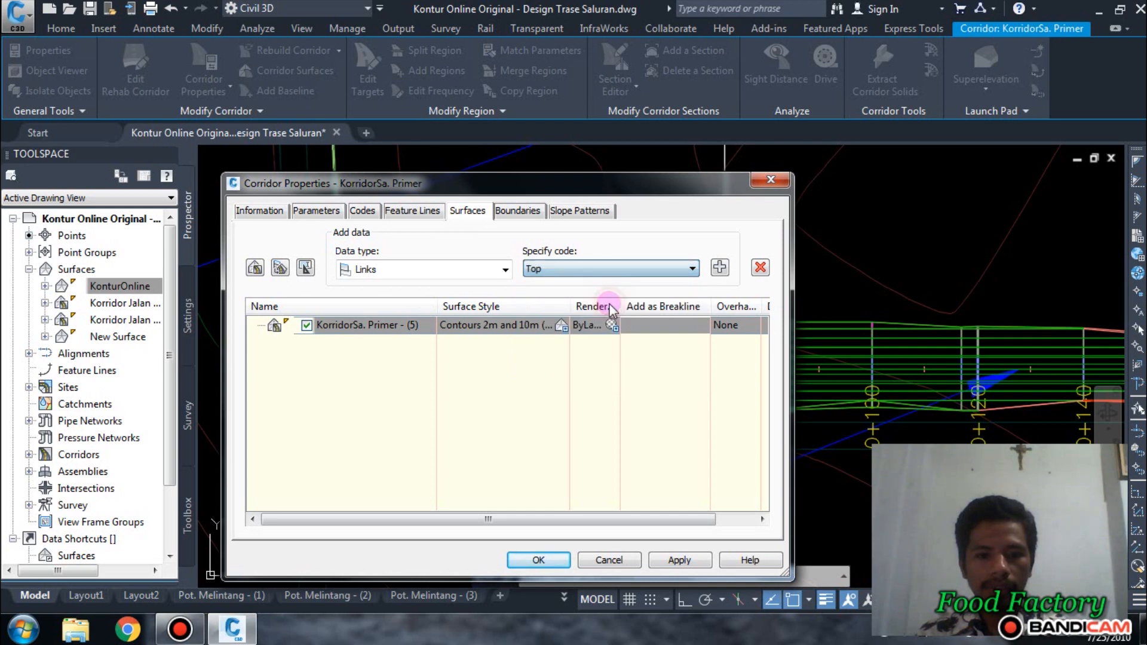
click(720, 268)
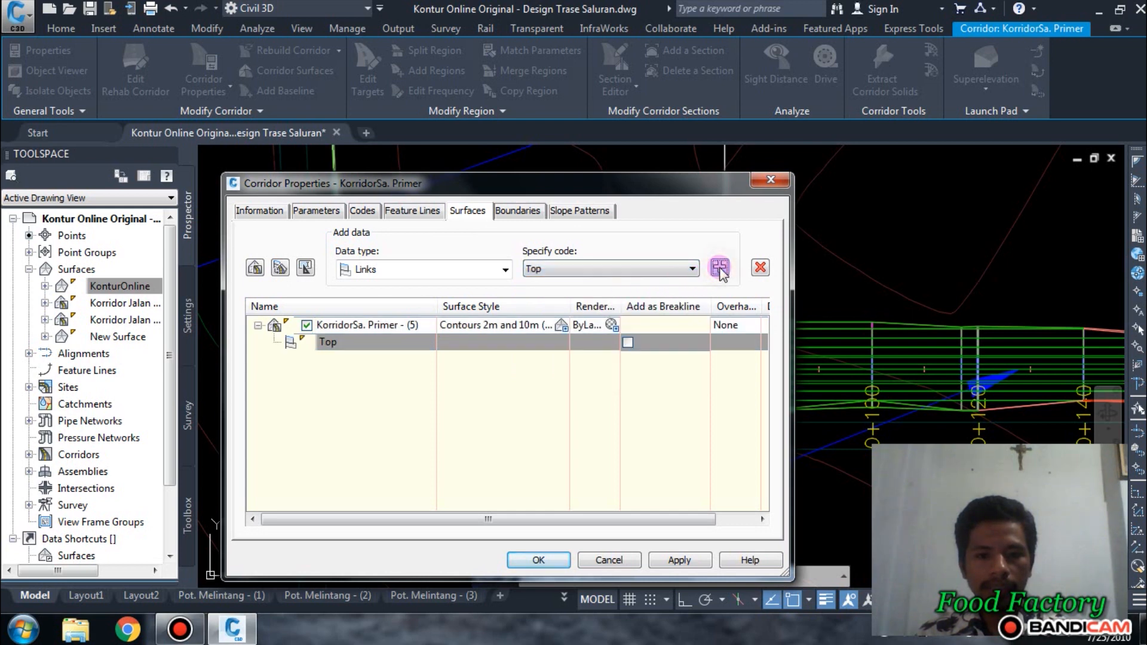
- Create a second corridor surface and add the Datum link code to it
click(255, 268)
click(572, 270)
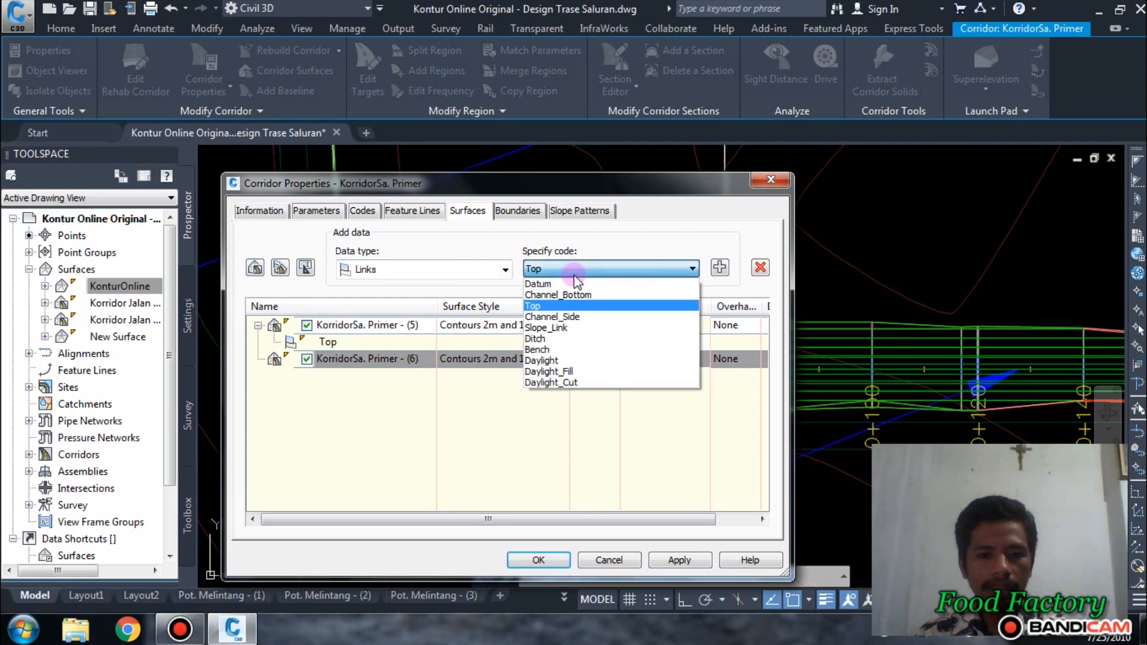
click(572, 284)
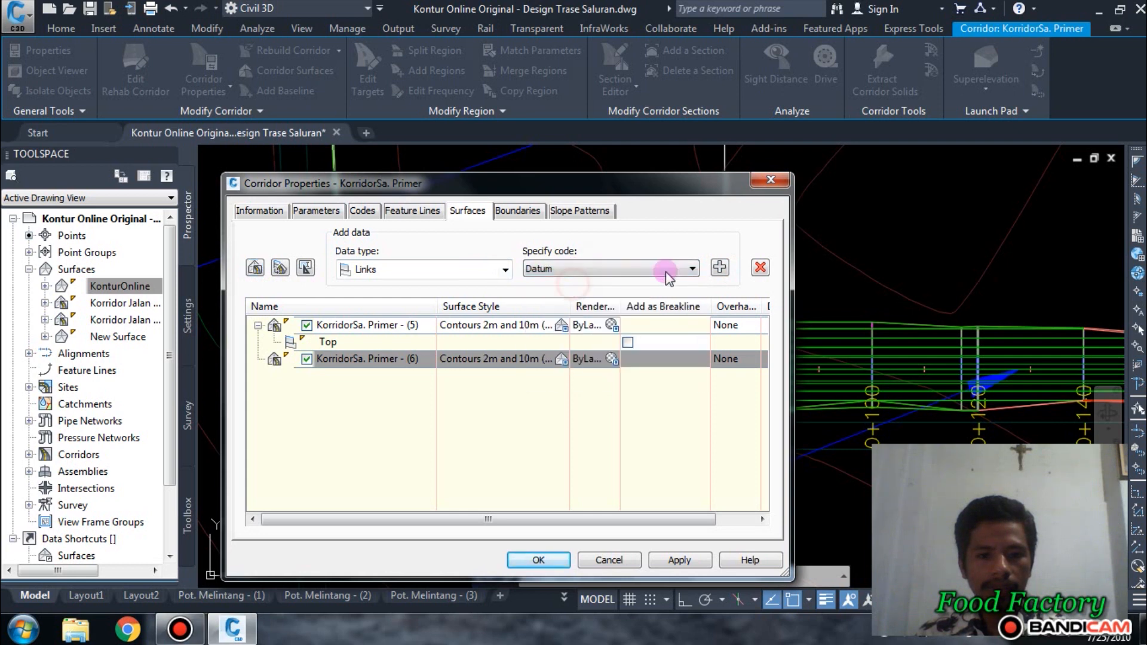
click(719, 267)
- Set the overhang correction to Top Links for the Top surface and Bottom Links for the Datum surface
click(729, 325)
click(734, 326)
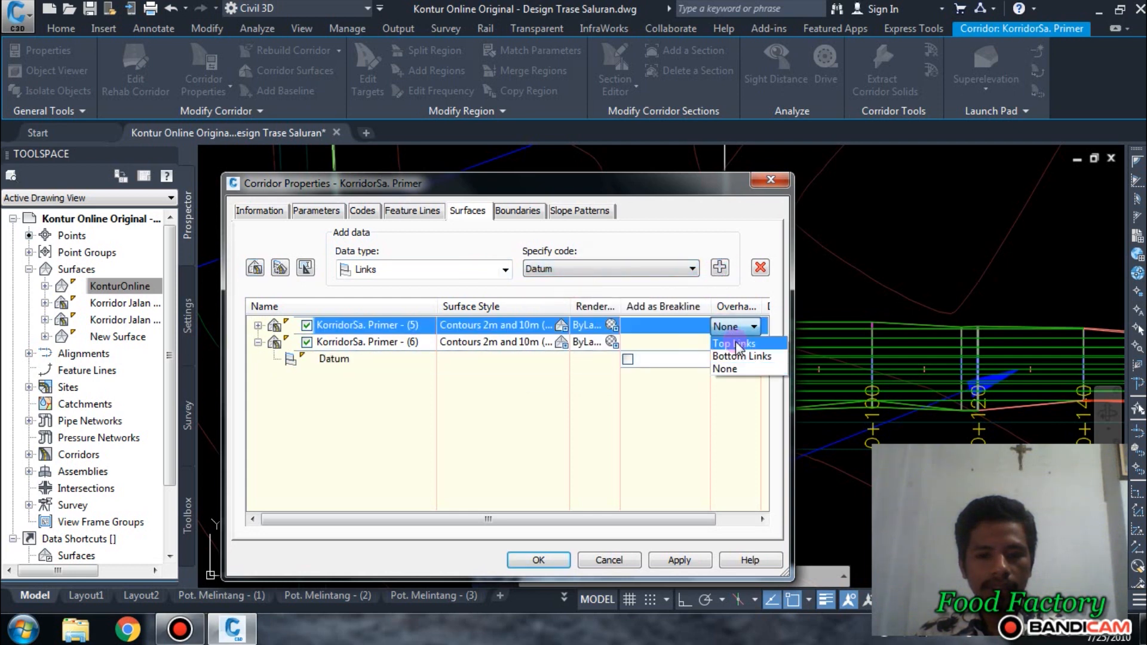
click(738, 344)
click(733, 342)
click(733, 343)
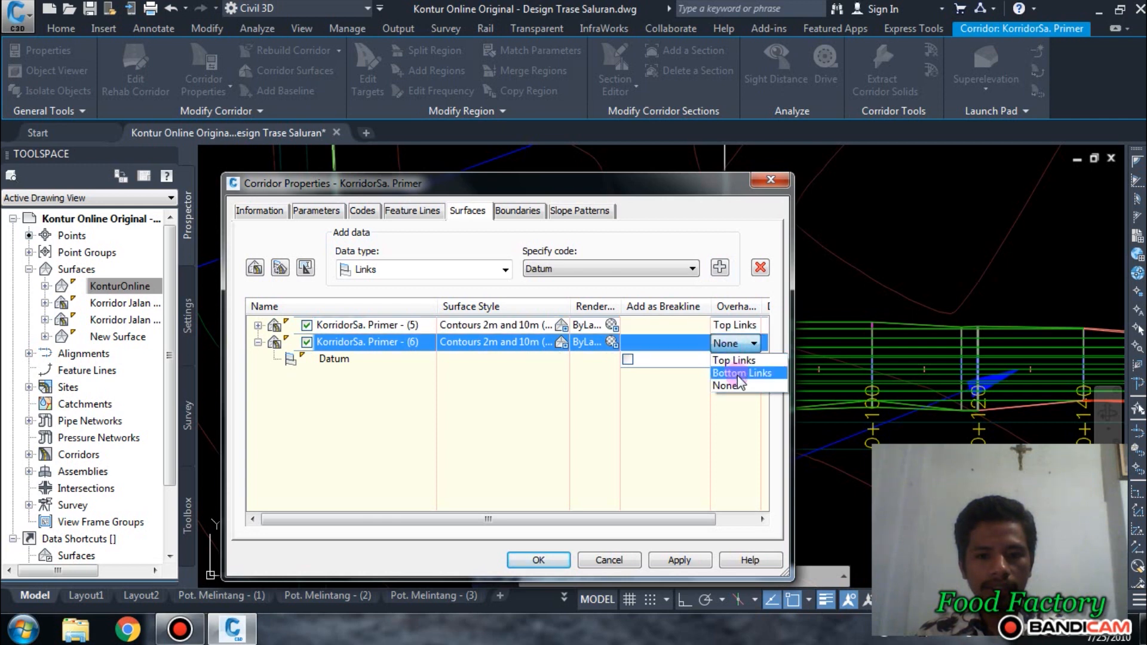
click(737, 374)
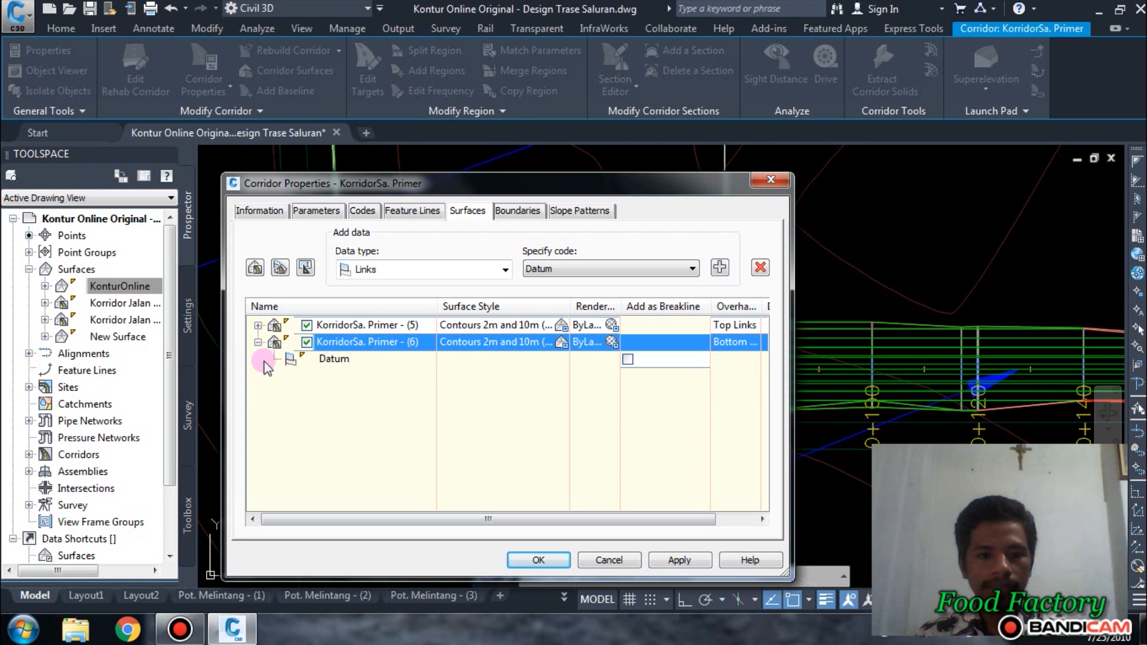
- Enable Add as Breakline for the Top and Datum links of the two corridor surfaces
click(259, 325)
click(627, 342)
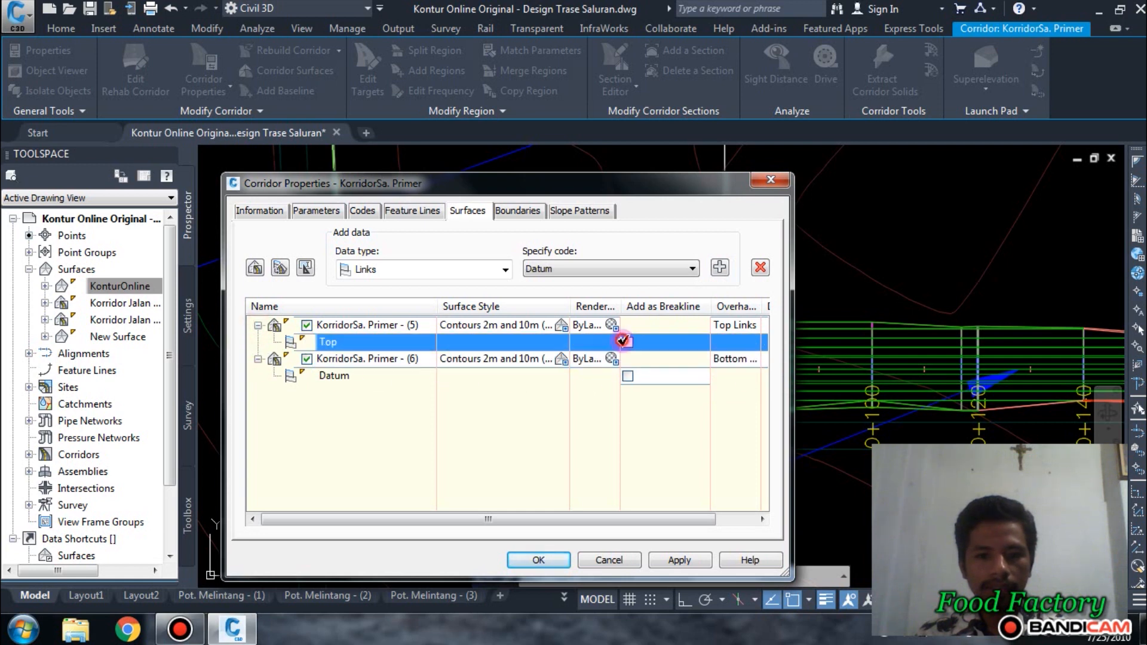
click(627, 375)
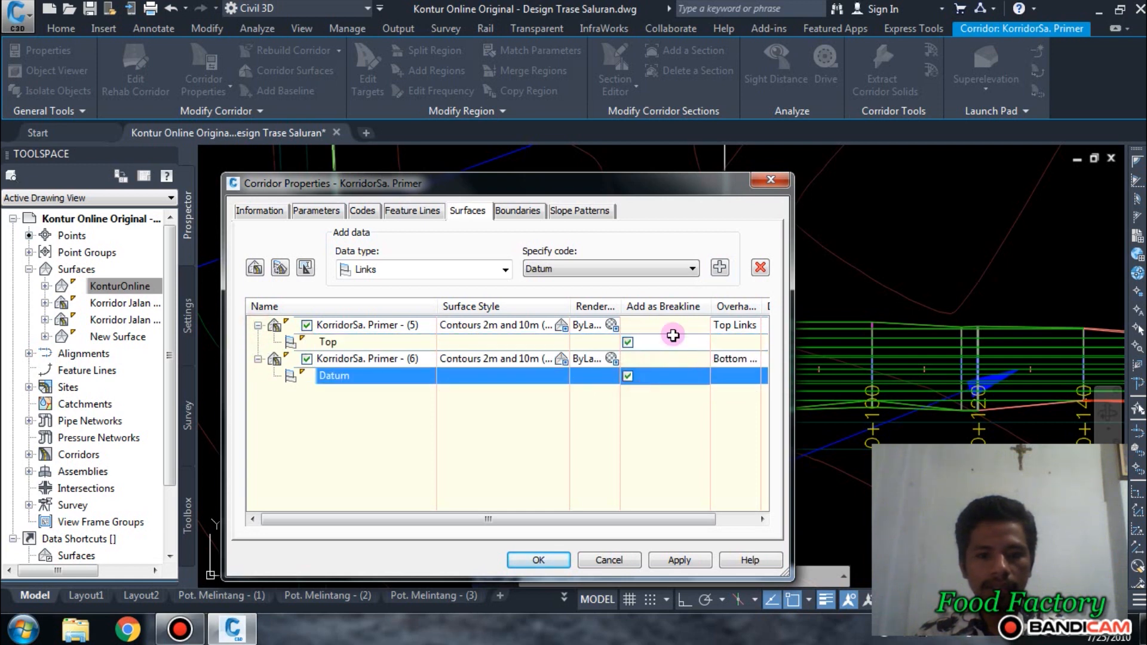
- Add an automatic outside boundary from the Daylight feature line to the Top corridor surface, KorridorSa. Primer - (5)
click(517, 214)
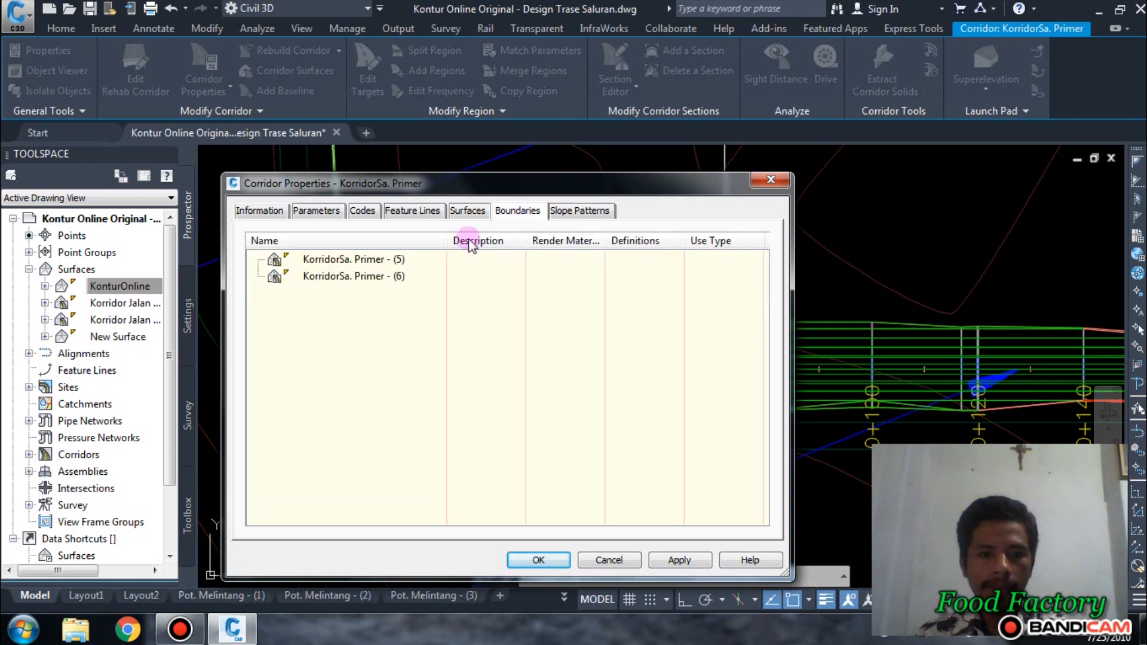
click(328, 260)
right_click(352, 261)
mouse_move(422, 291)
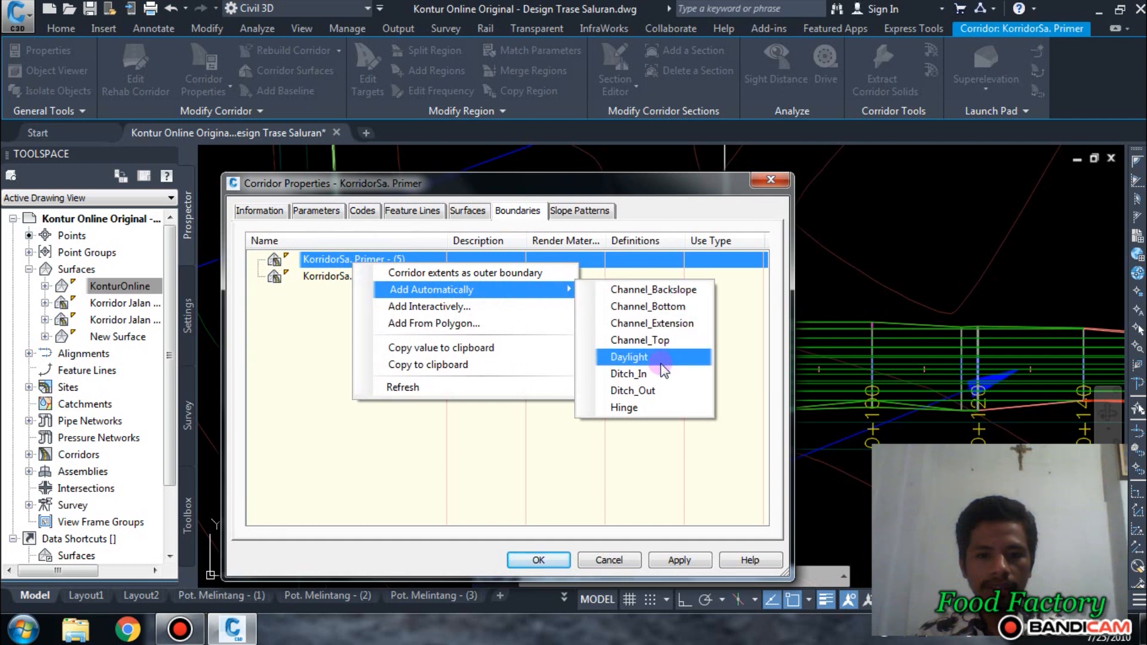
click(629, 358)
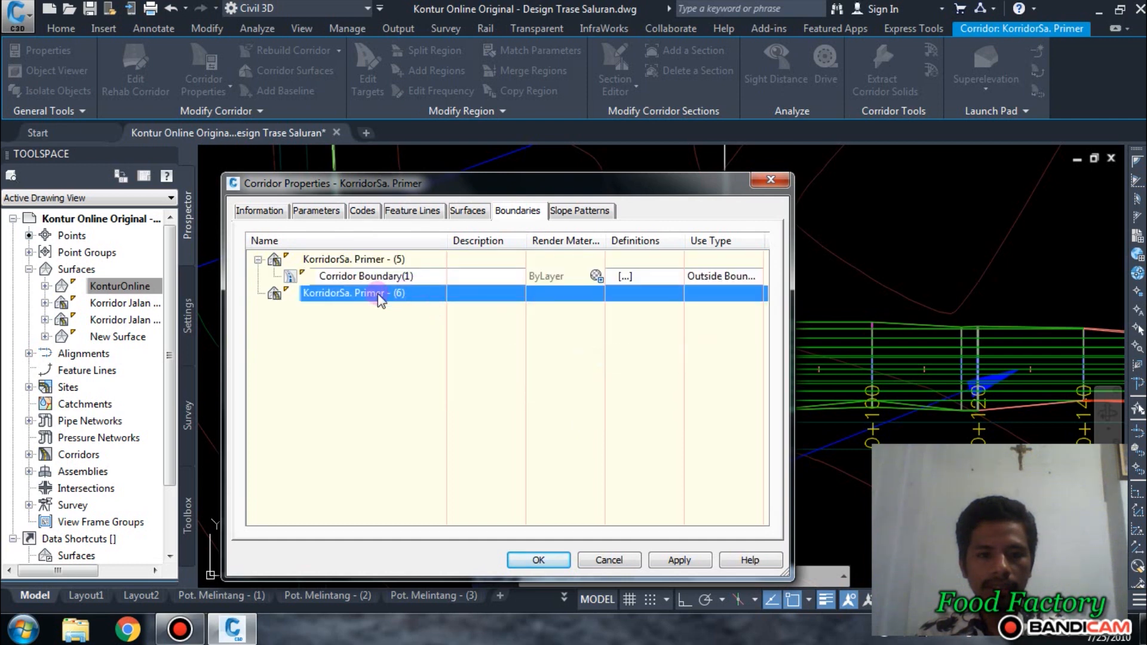
- Add the same automatic Daylight boundary to the Datum surface, KorridorSa. Primer - (6), and apply the changes with a corridor rebuild
right_click(342, 297)
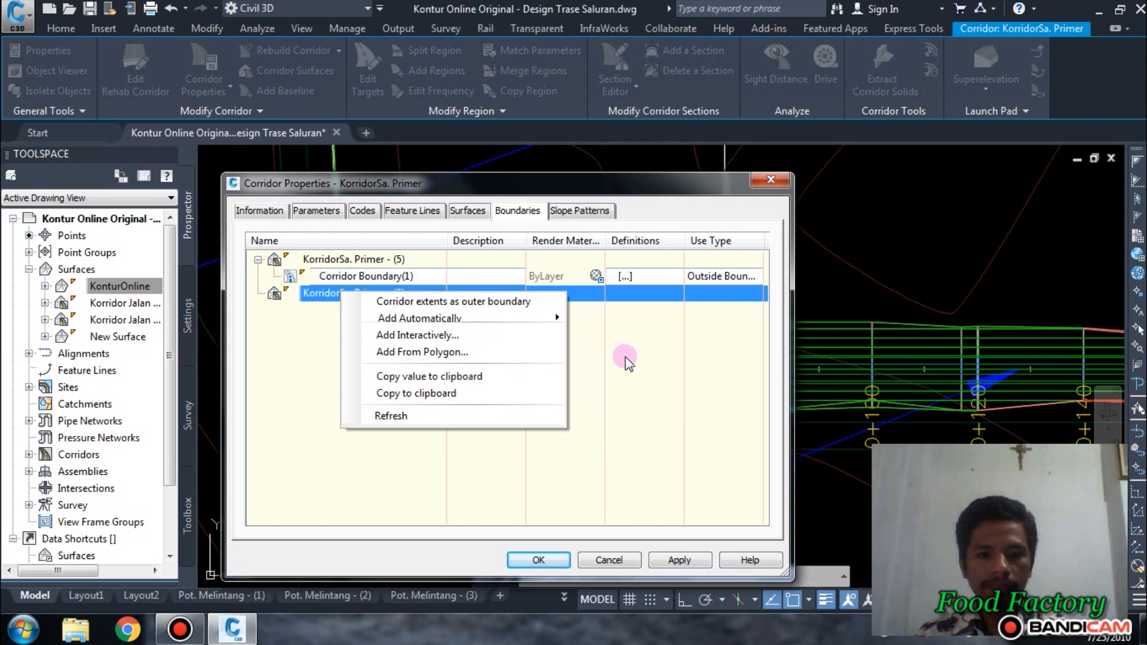
mouse_move(534, 319)
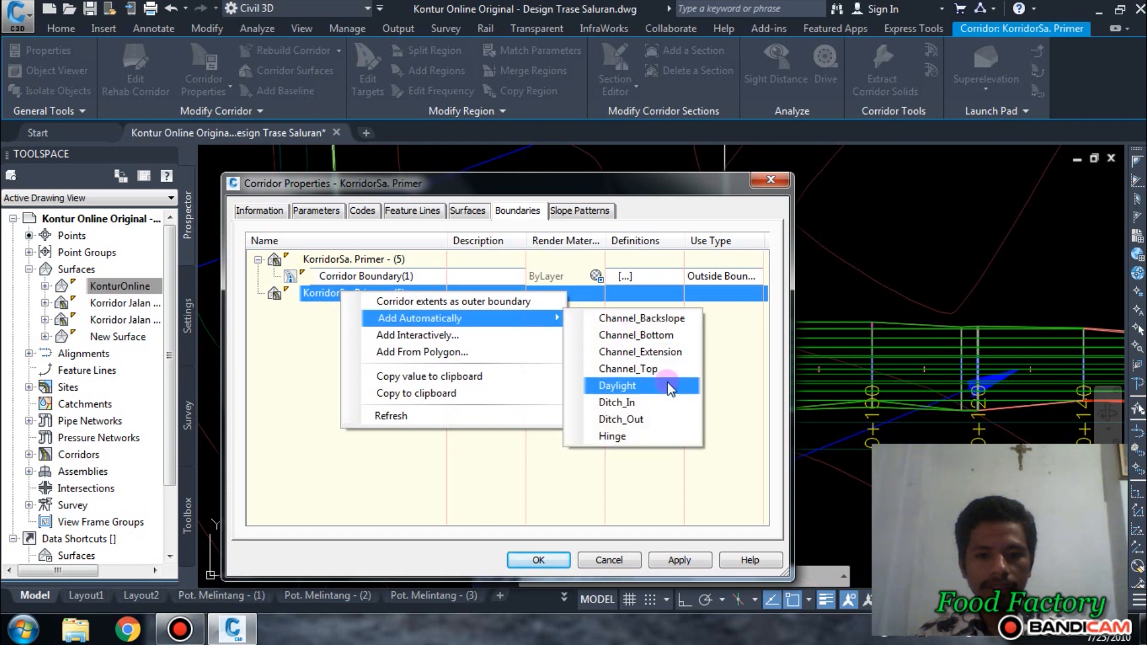
click(648, 386)
click(684, 564)
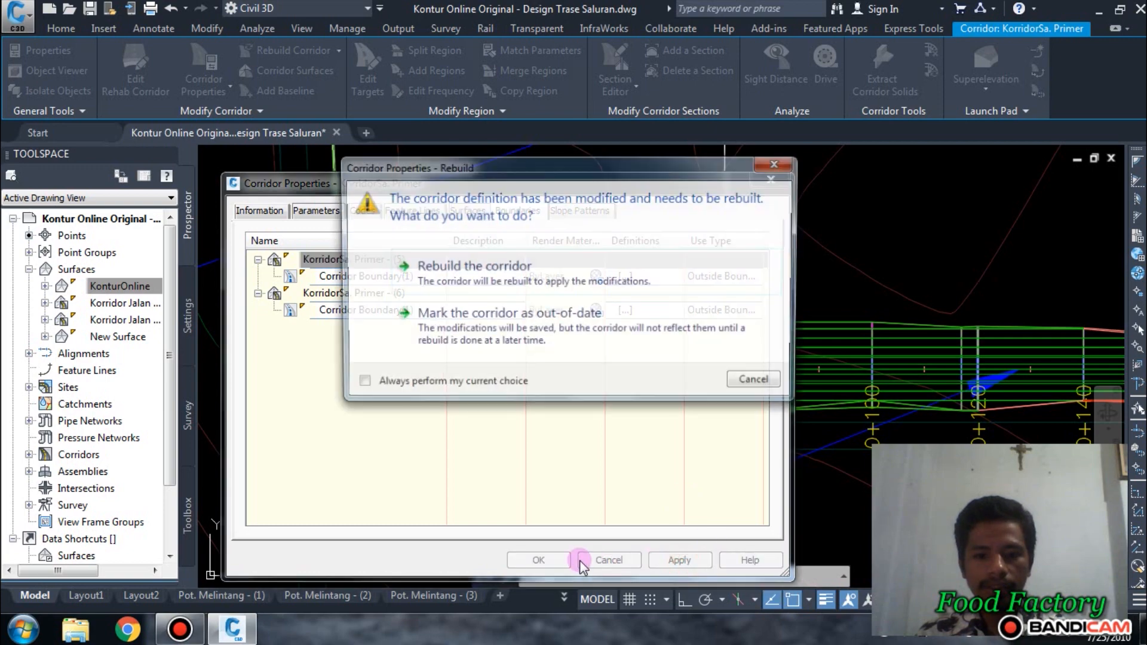
click(504, 348)
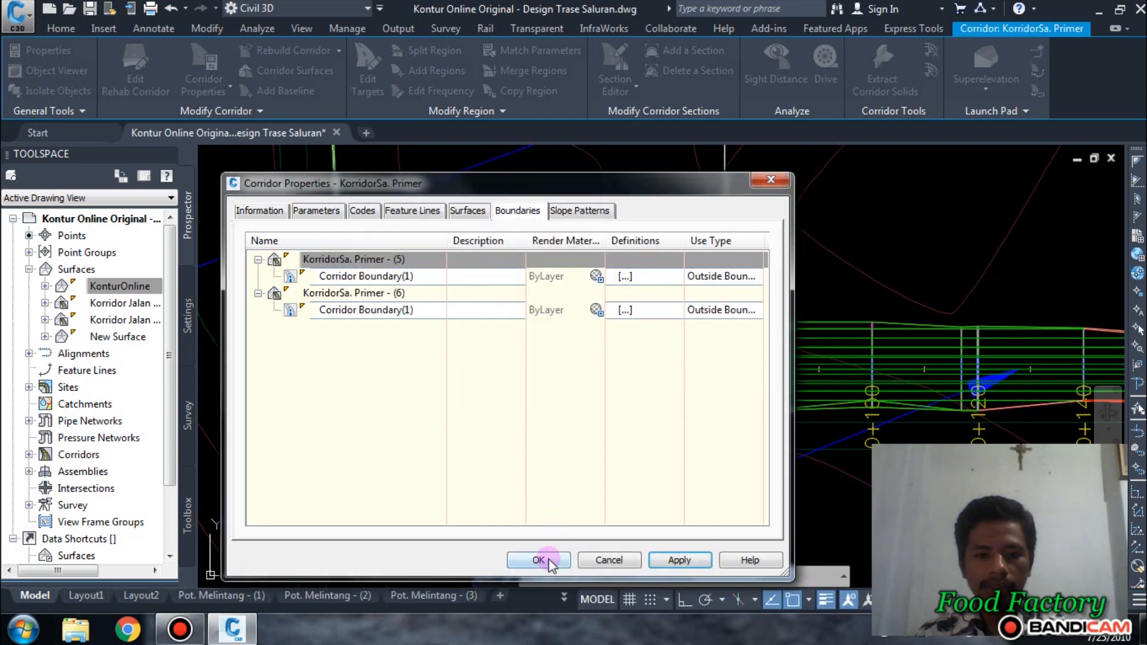
click(545, 558)
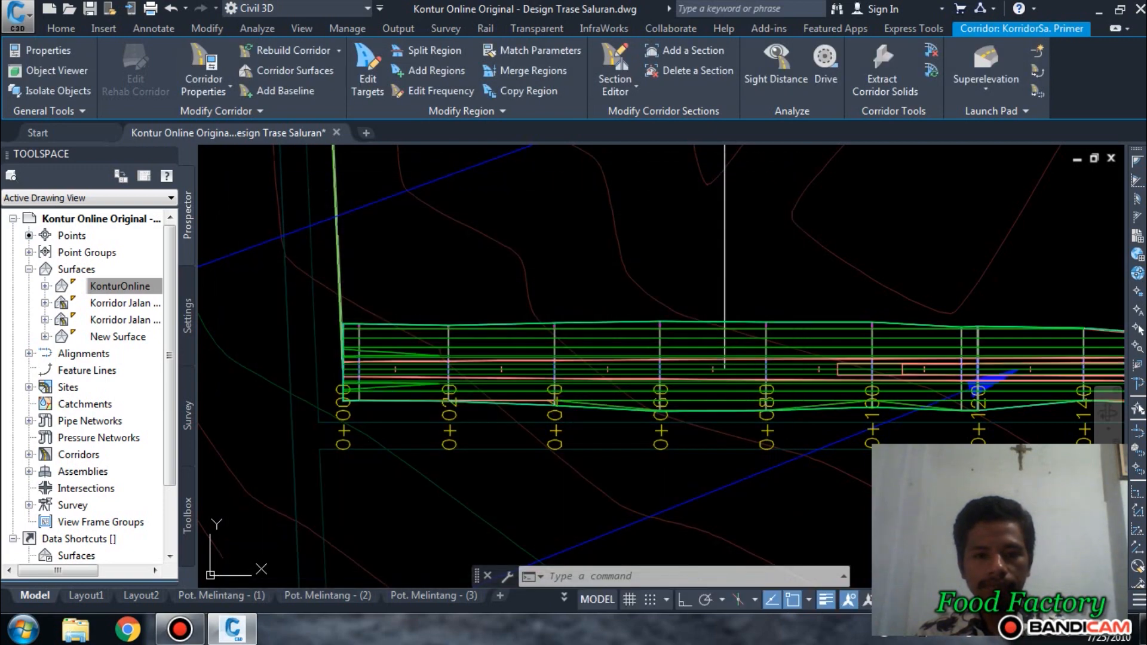
- Examine the shaded 3D shape of one of the channel's corridor TIN surfaces from several angles in the Object Viewer
scroll(216, 399, down, 4)
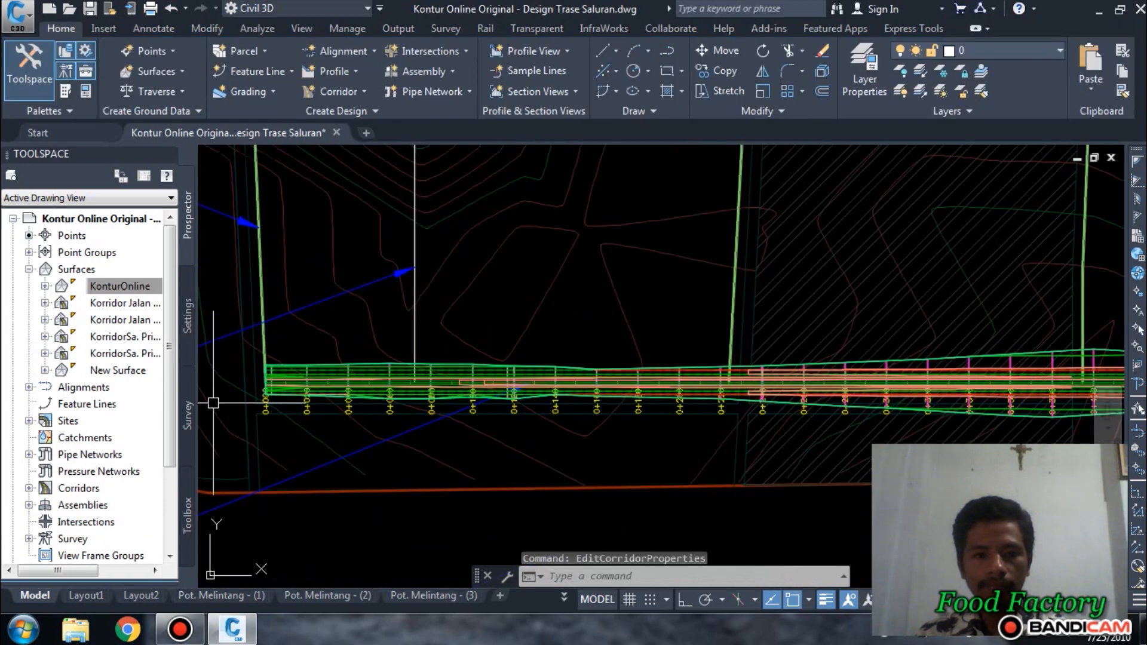
scroll(586, 417, up, 8)
middle_drag(609, 346, 575, 443)
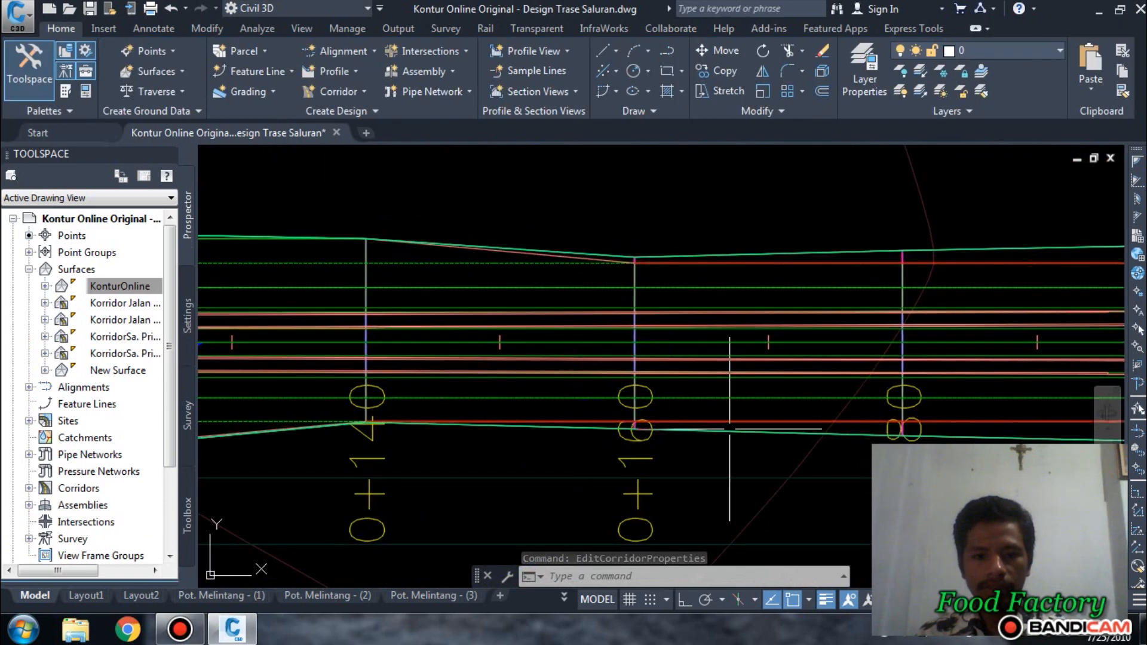
click(744, 432)
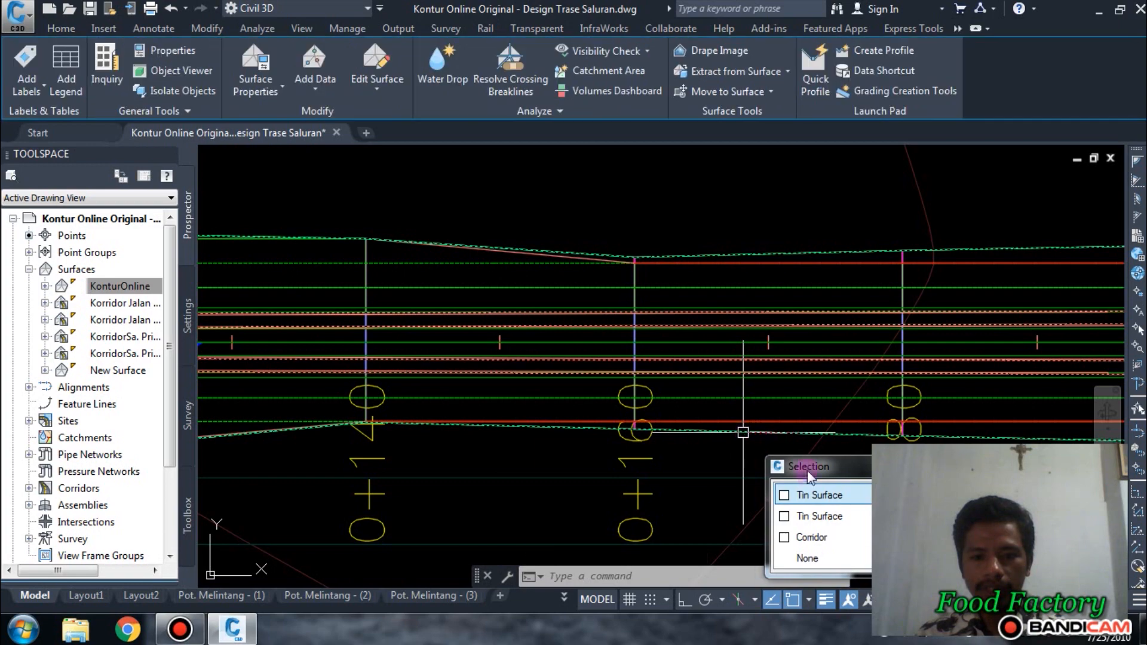
click(806, 494)
right_click(754, 436)
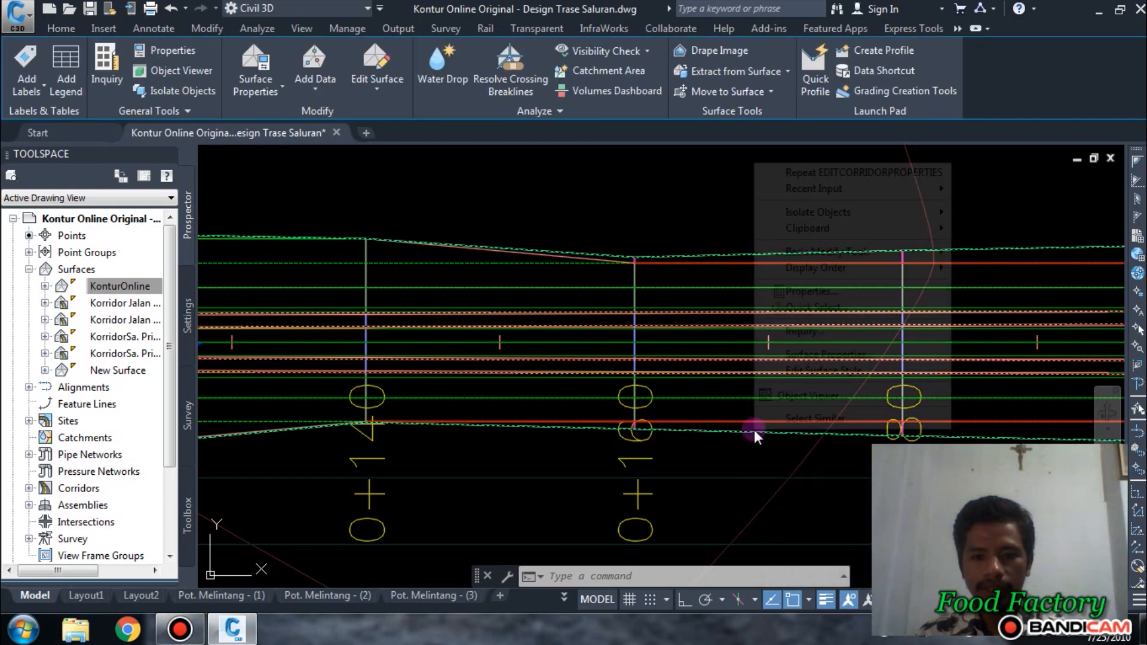
click(816, 356)
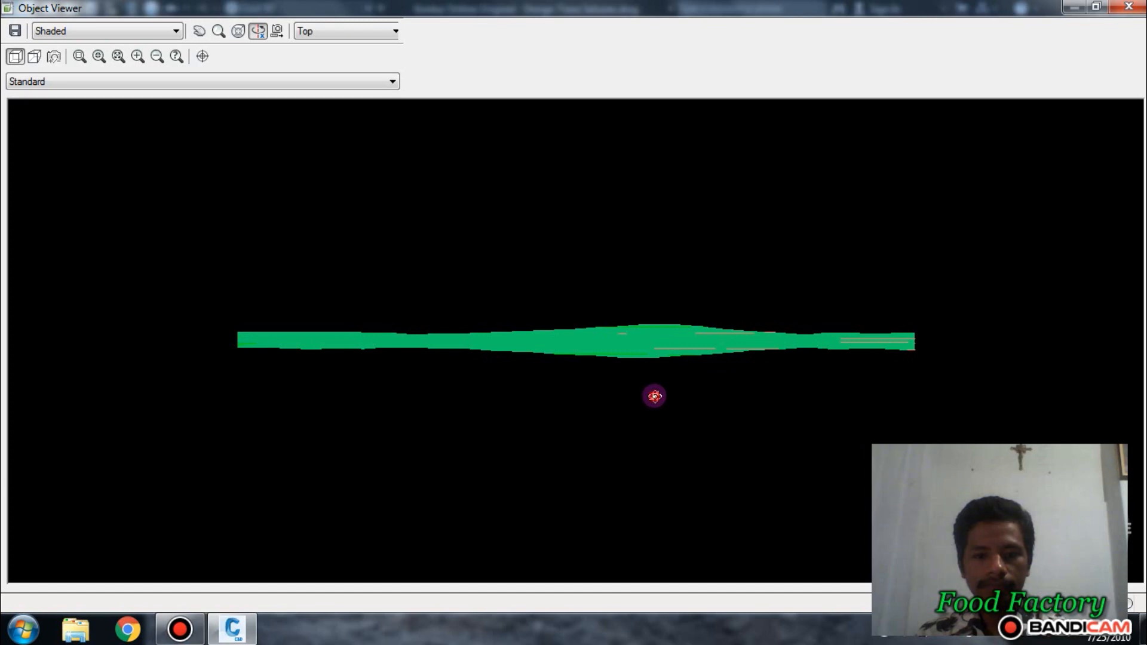
drag(654, 396, 705, 353)
drag(629, 309, 640, 283)
drag(464, 387, 627, 363)
scroll(570, 395, up, 5)
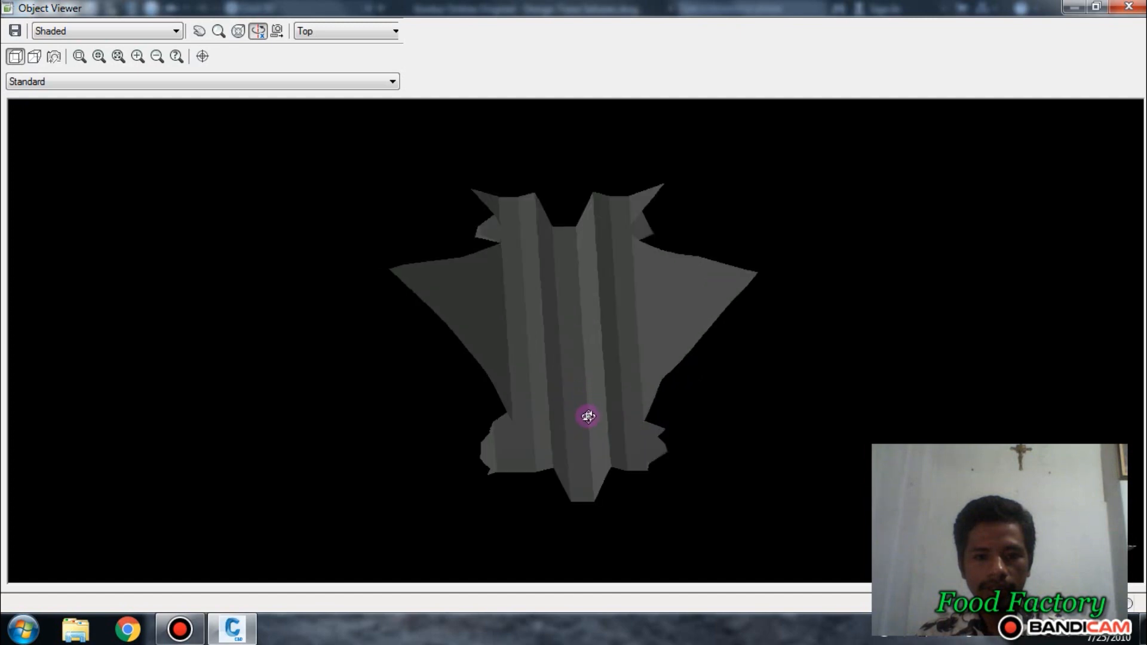
mouse_move(588, 417)
mouse_down()
mouse_move(586, 408)
mouse_move(584, 417)
mouse_move(597, 414)
mouse_up()
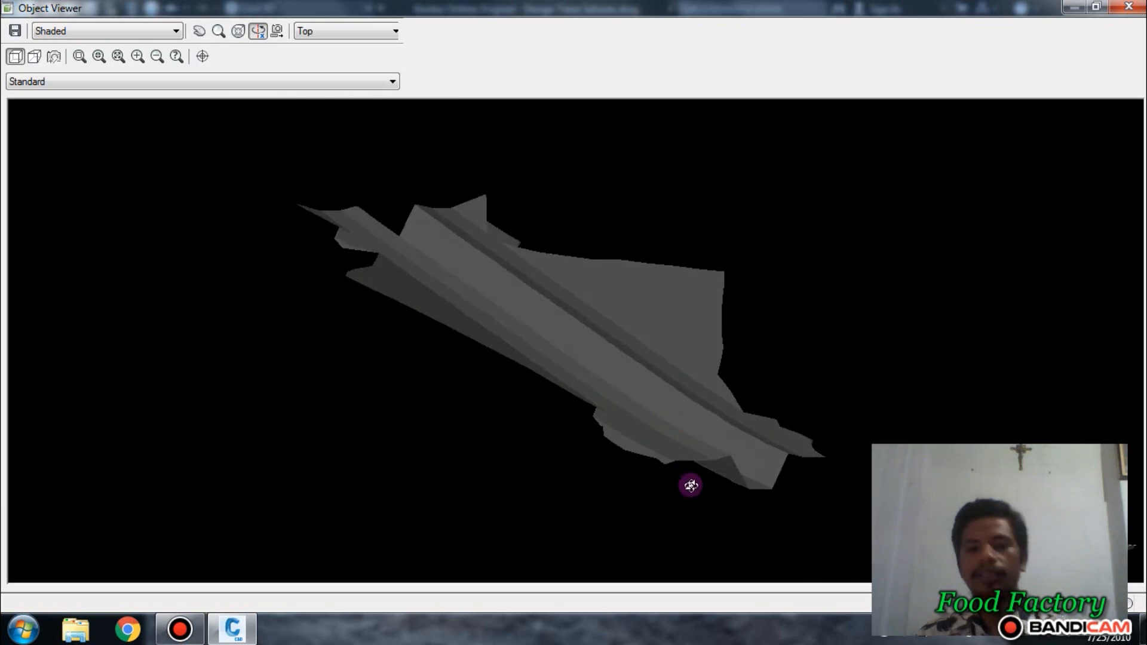
key(Escape)
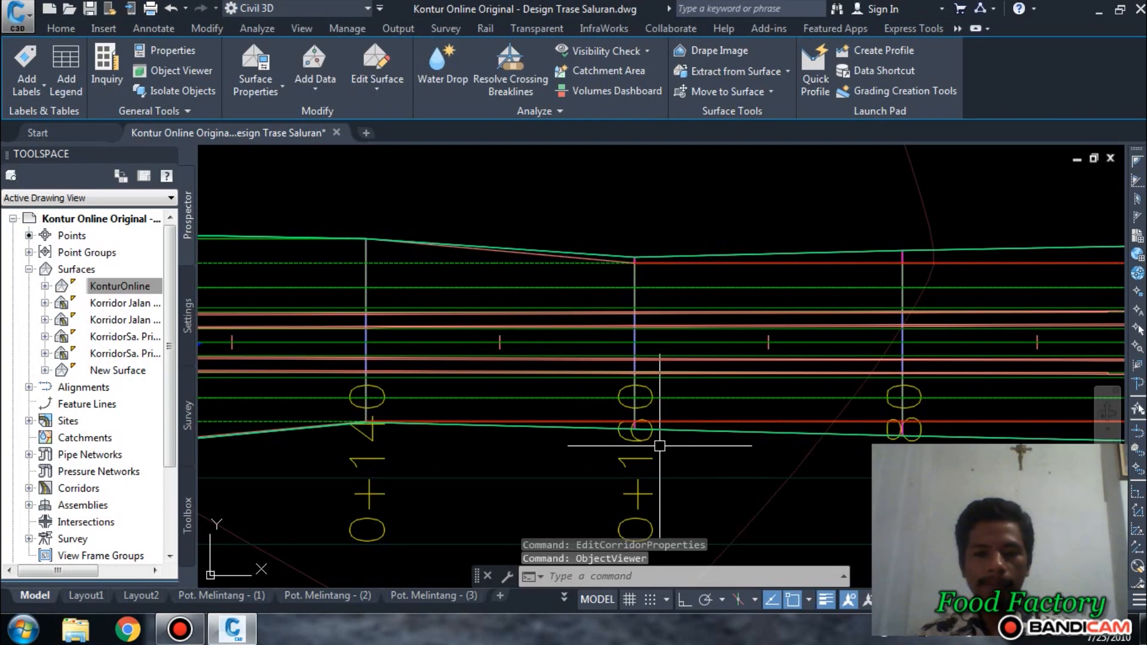
- Start creating sample lines along the Sal. Primer alignment, picking it at the channel's starting end
scroll(659, 446, down, 8)
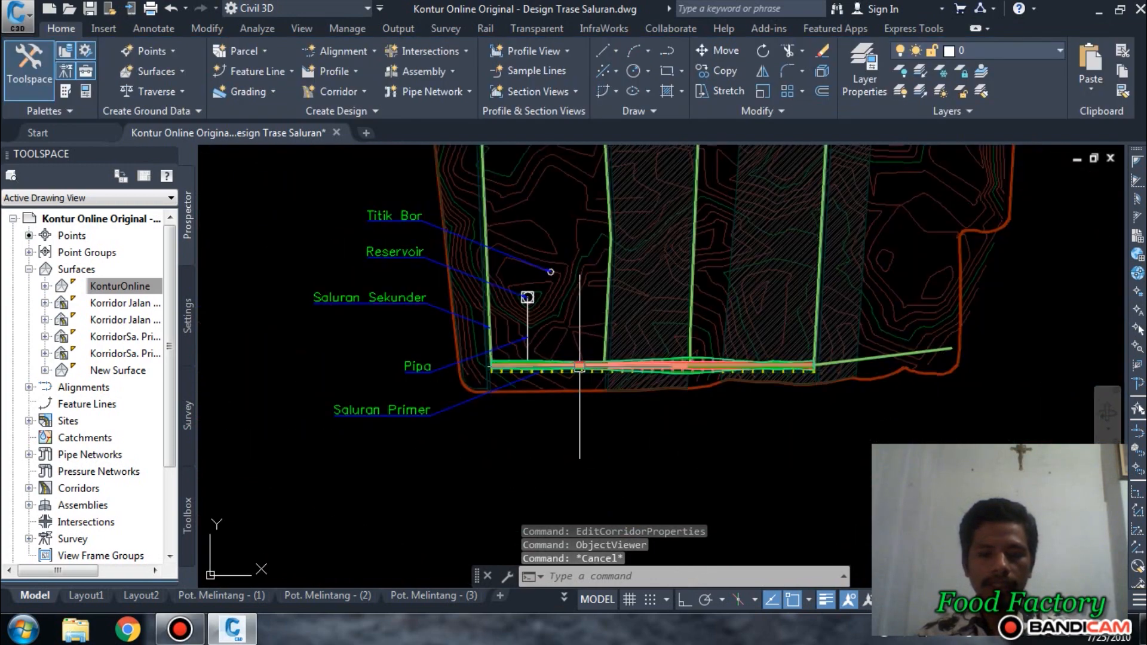
scroll(564, 412, down, 6)
scroll(749, 391, up, 2)
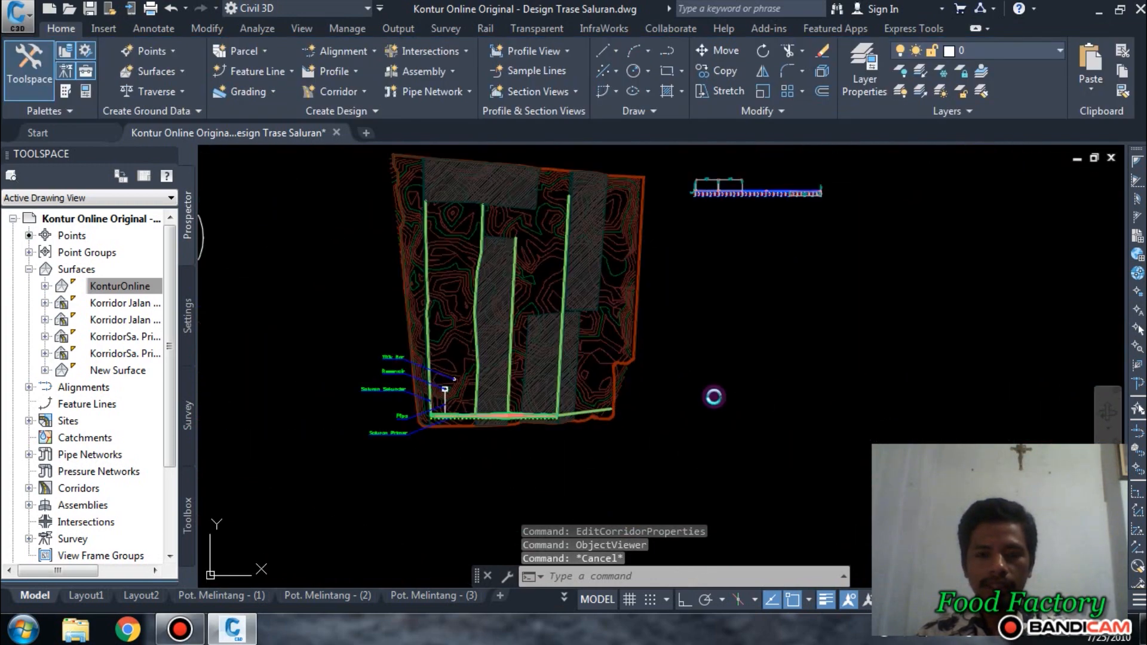
middle_drag(715, 396, 601, 415)
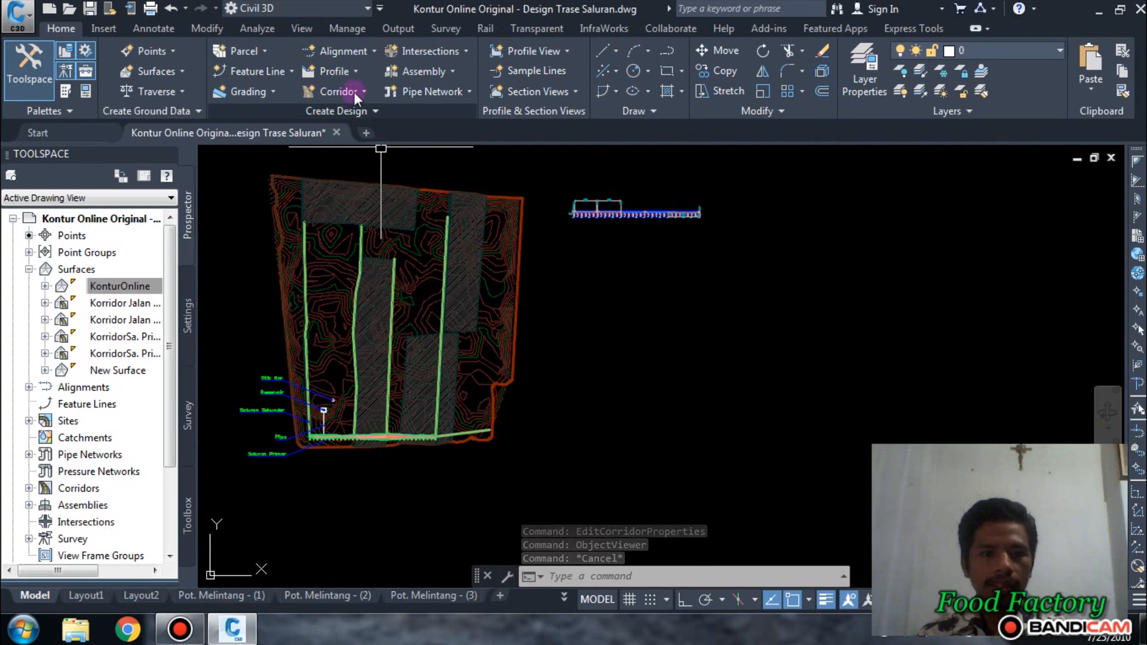
click(524, 70)
scroll(379, 447, up, 6)
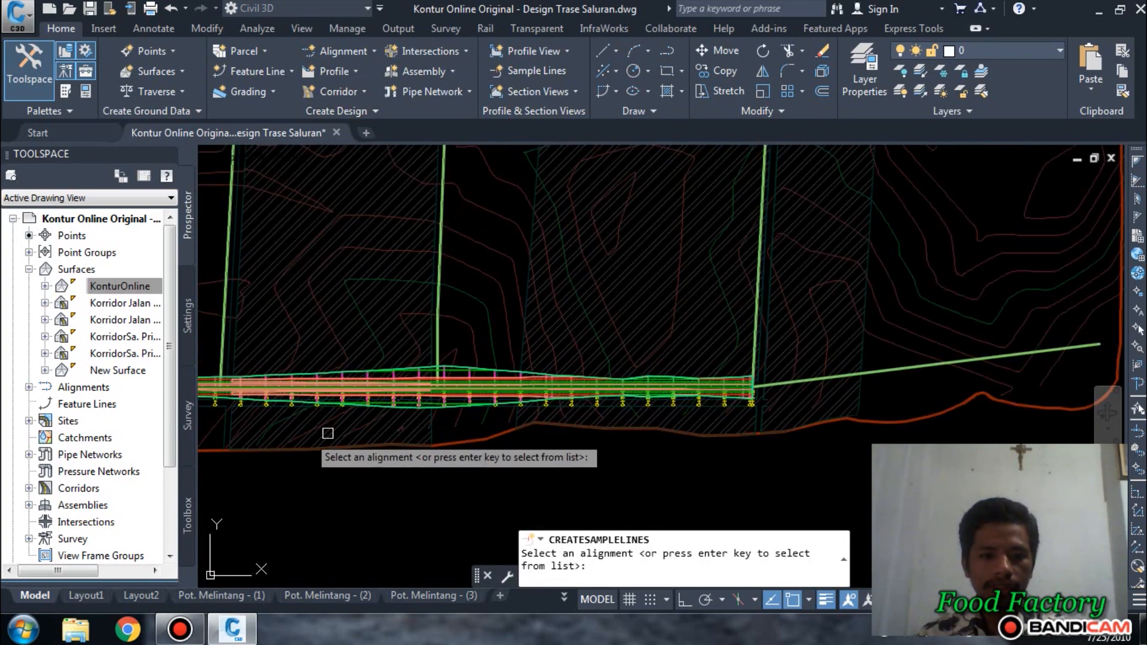
mouse_move(287, 440)
middle_down()
mouse_move(820, 460)
mouse_move(594, 411)
middle_up()
scroll(593, 410, up, 5)
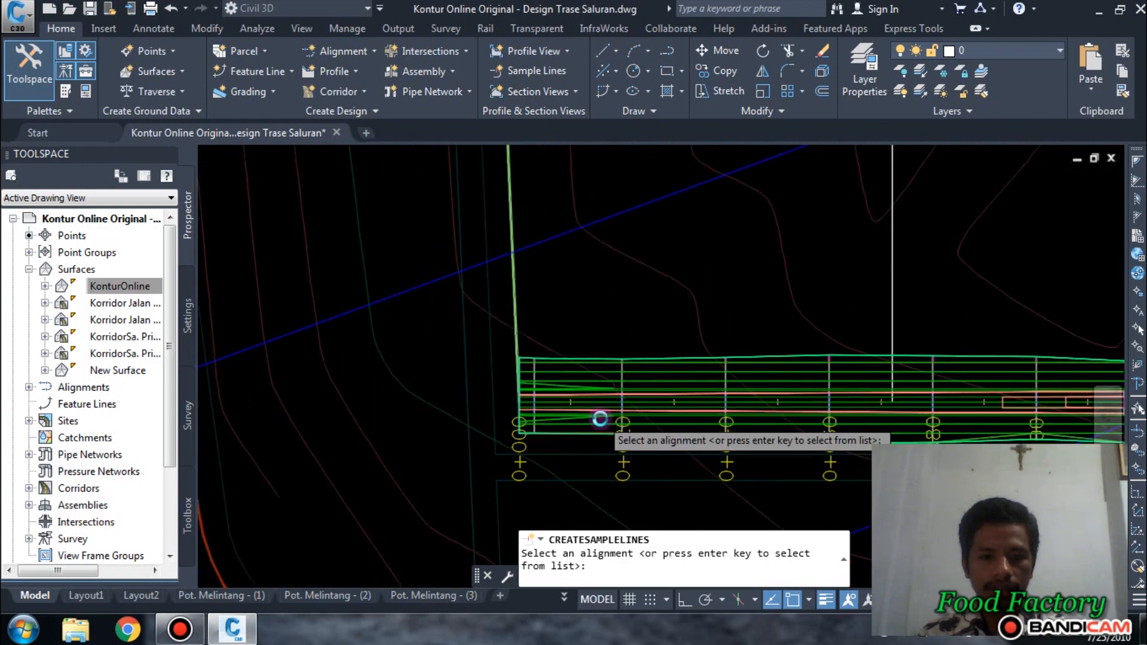
scroll(412, 376, up, 4)
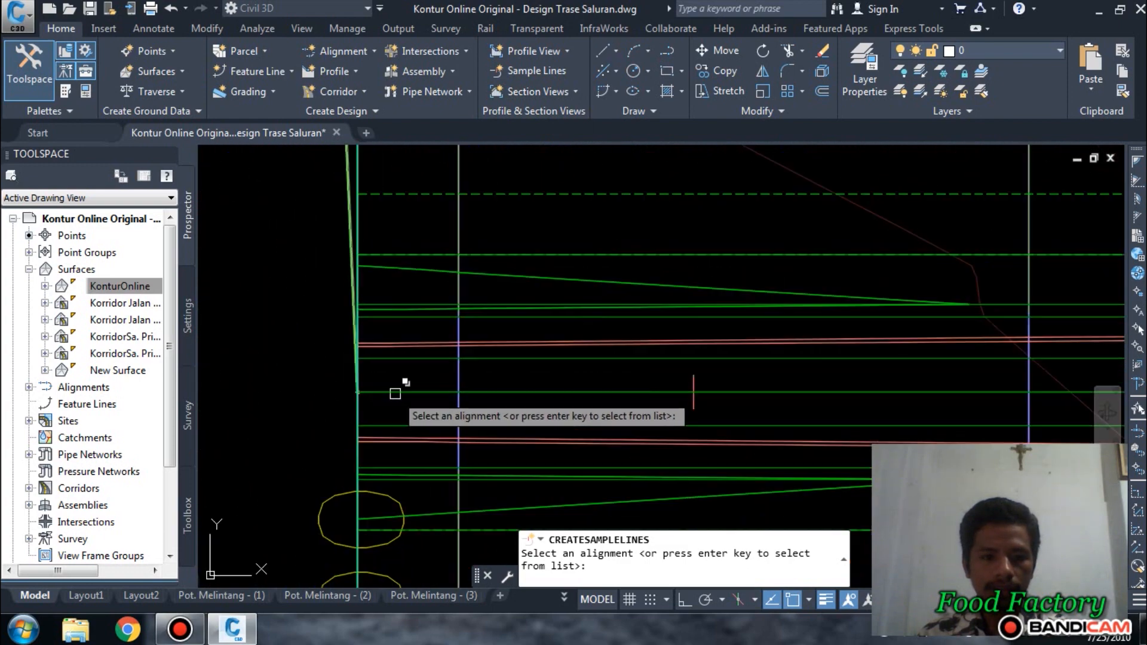
scroll(373, 393, up, 8)
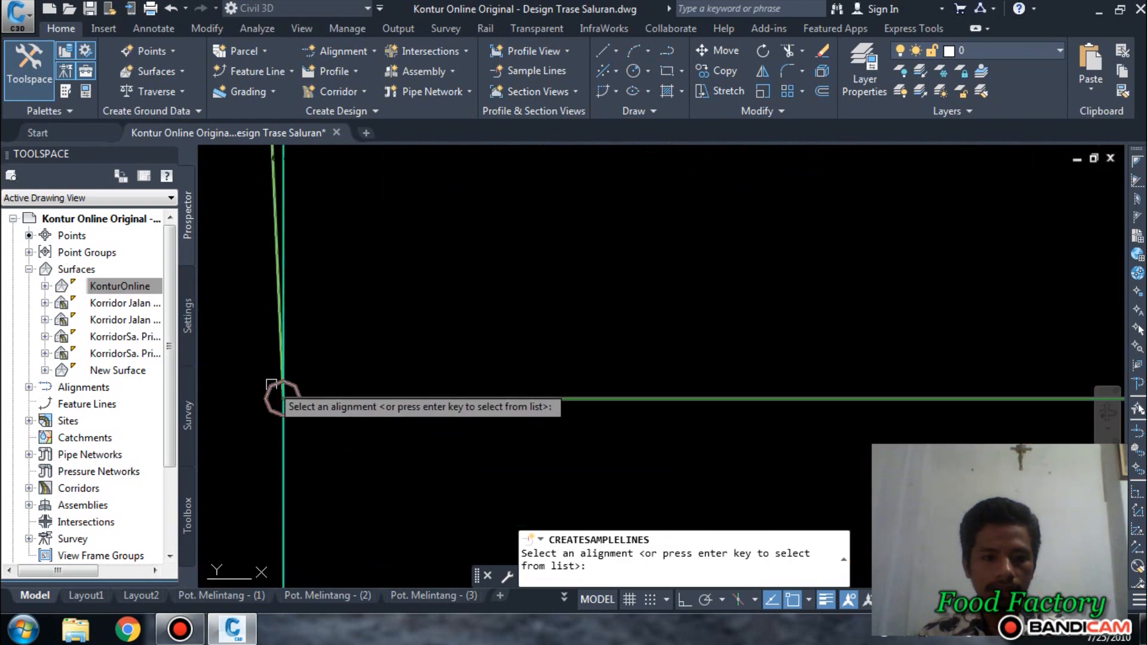
click(267, 394)
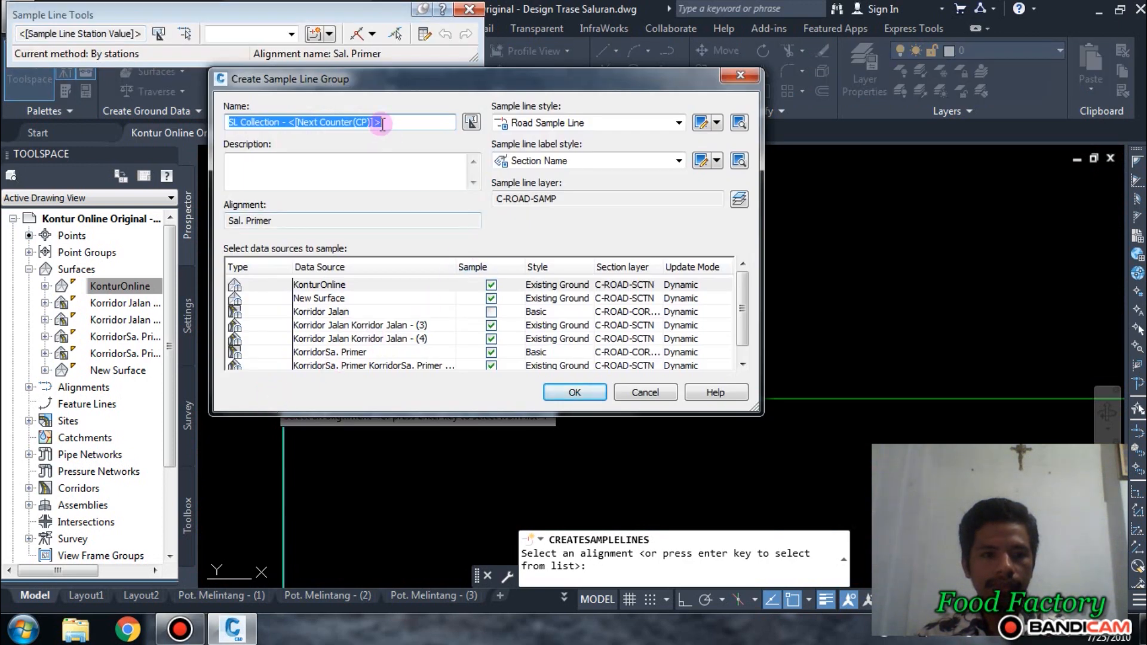
- Name the new sample line group Cross Sal. Primer
text(Sa)
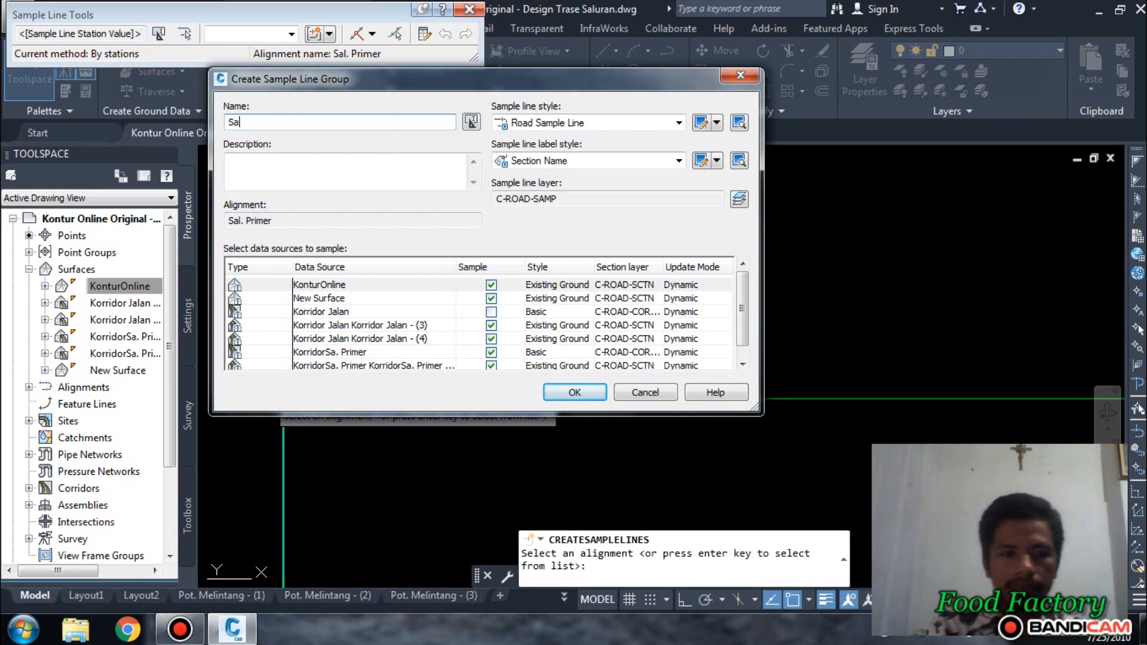
key(BackSpace)
key(BackSpace)
text(Cross Sal.)
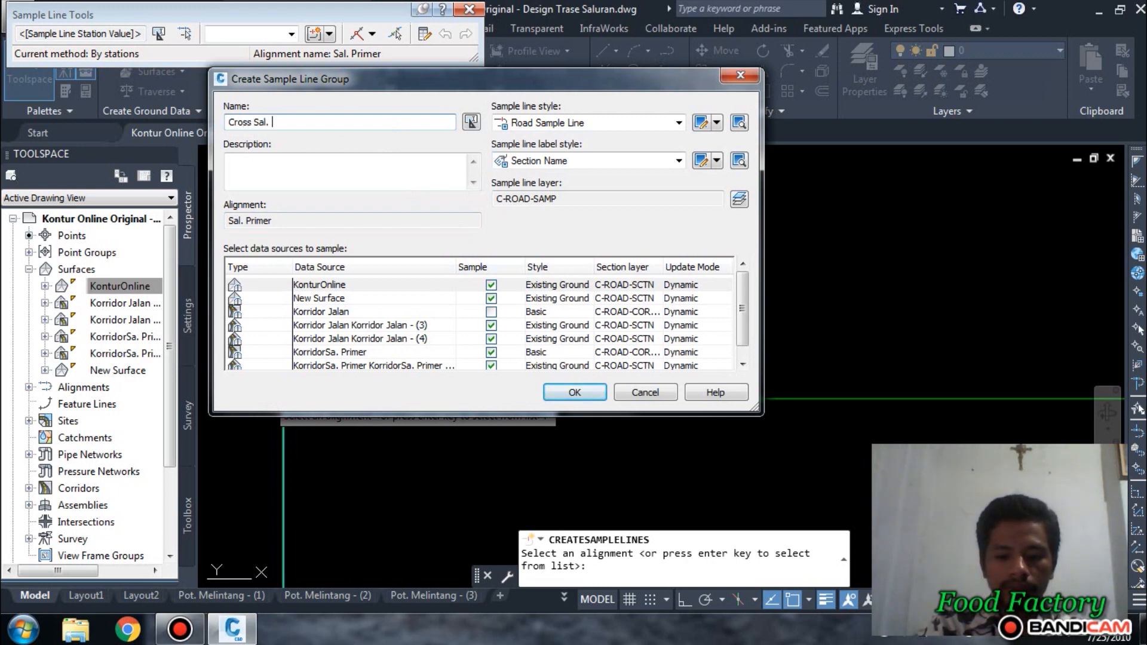
text( Primer)
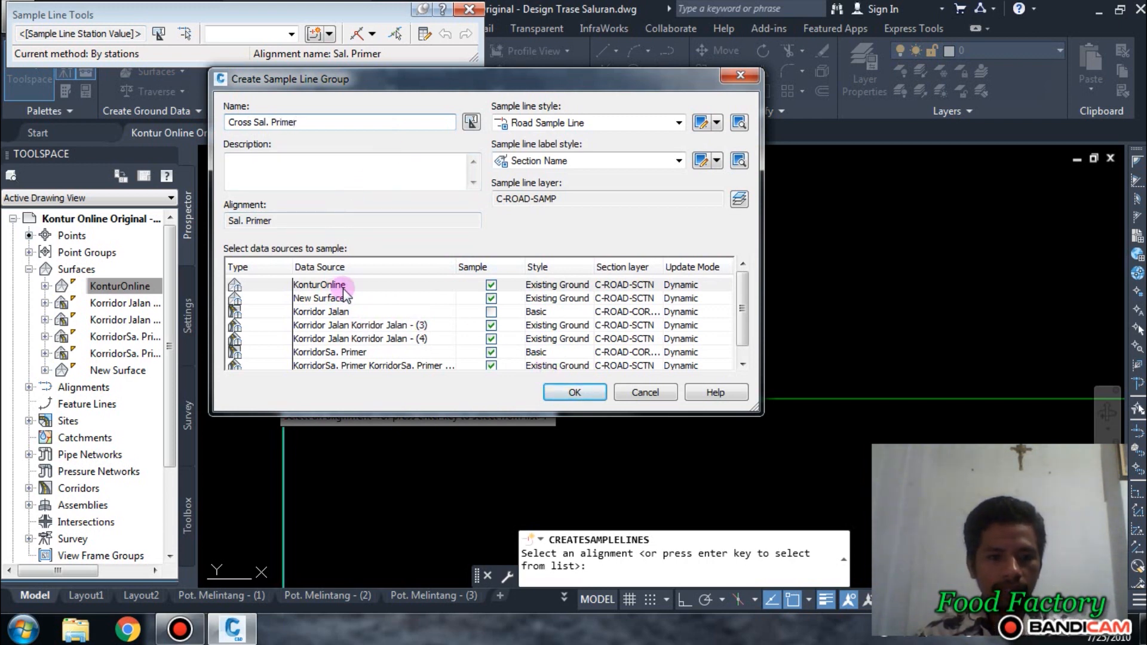
- Exclude KonturOnline and Korridor Jalan surfaces (3) and (4) from sampling, and create the Cross Sal. Primer sample line group
click(491, 286)
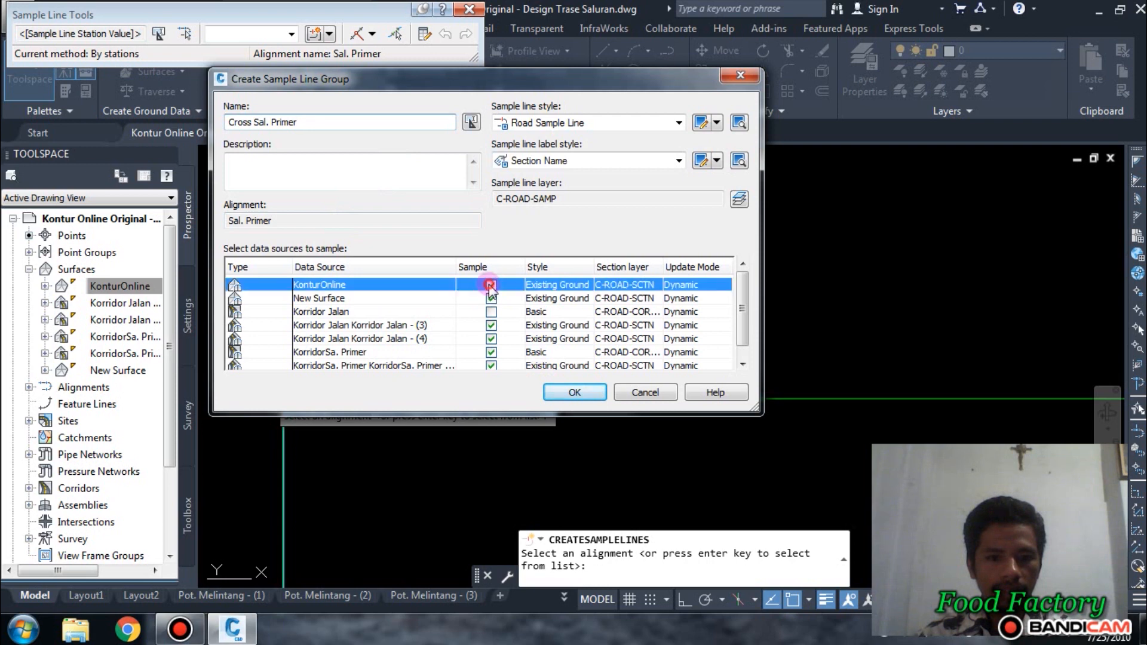
click(491, 327)
click(491, 338)
scroll(382, 337, down, 1)
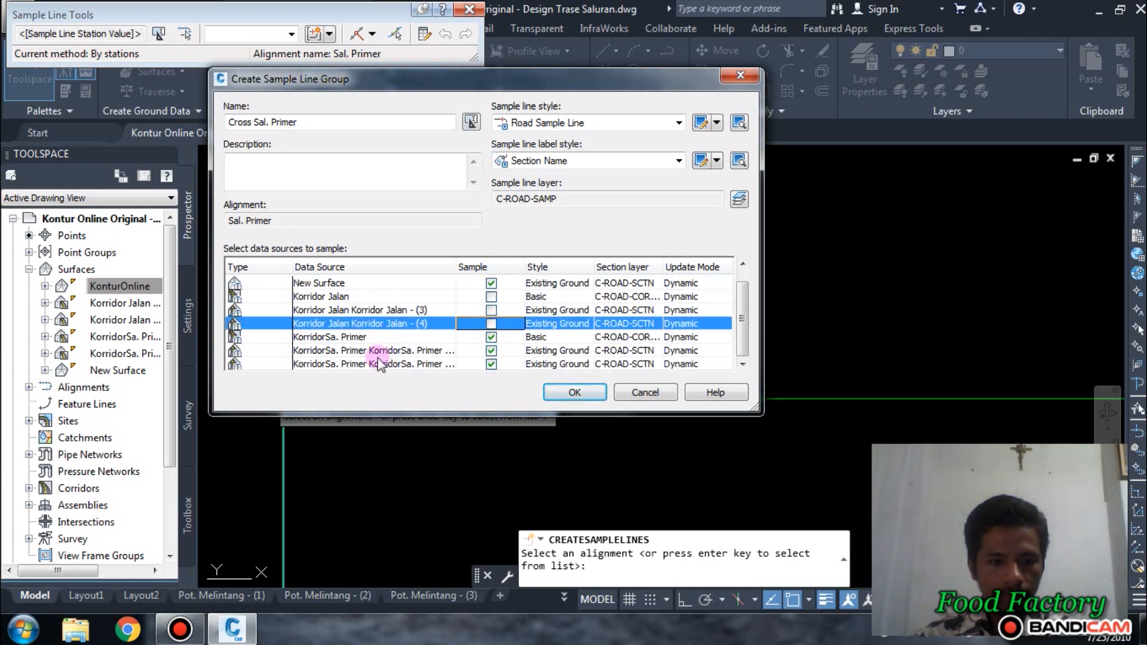
click(356, 339)
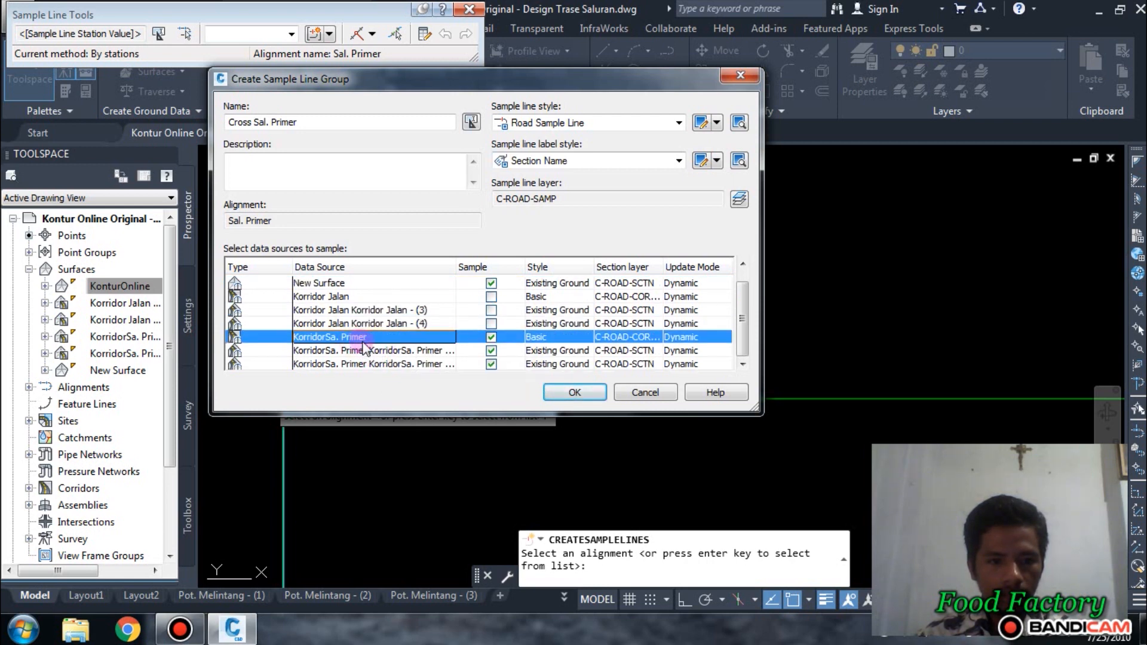
click(384, 358)
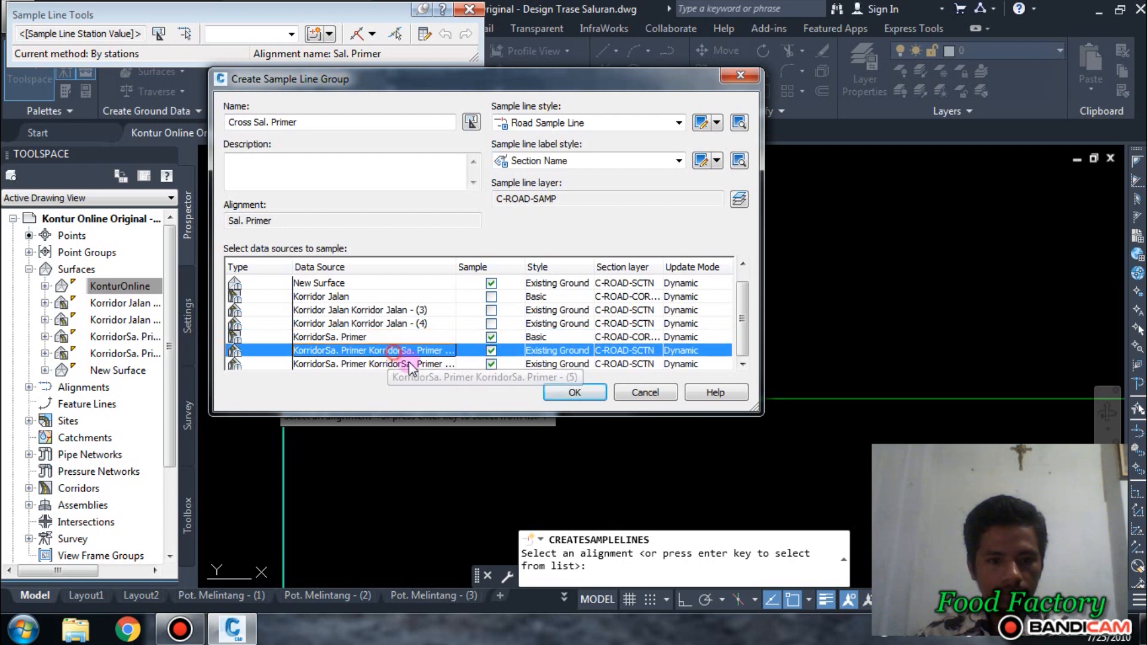
click(409, 362)
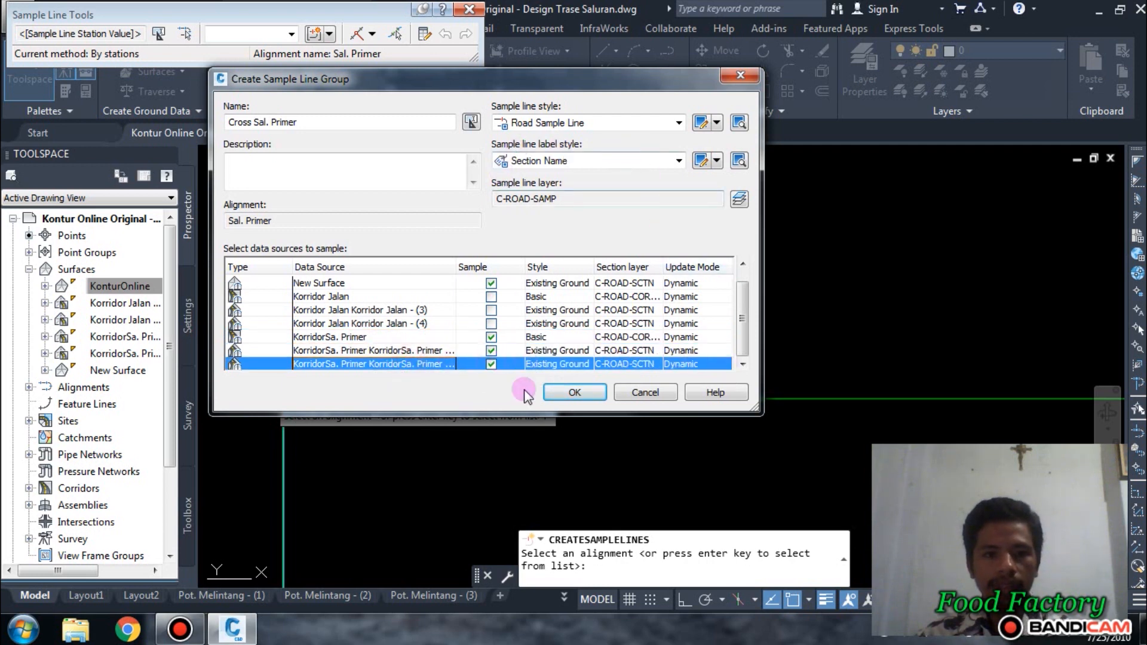
click(571, 392)
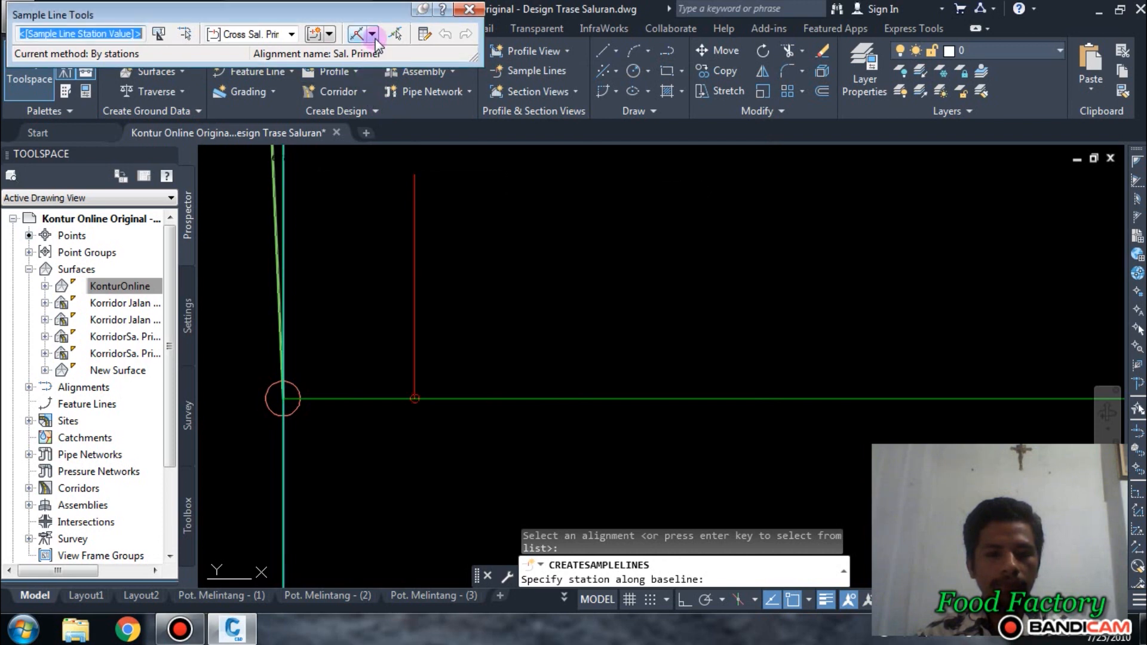
- End the sample line command without placing a station along the Sal. Primer baseline
scroll(547, 298, up, 5)
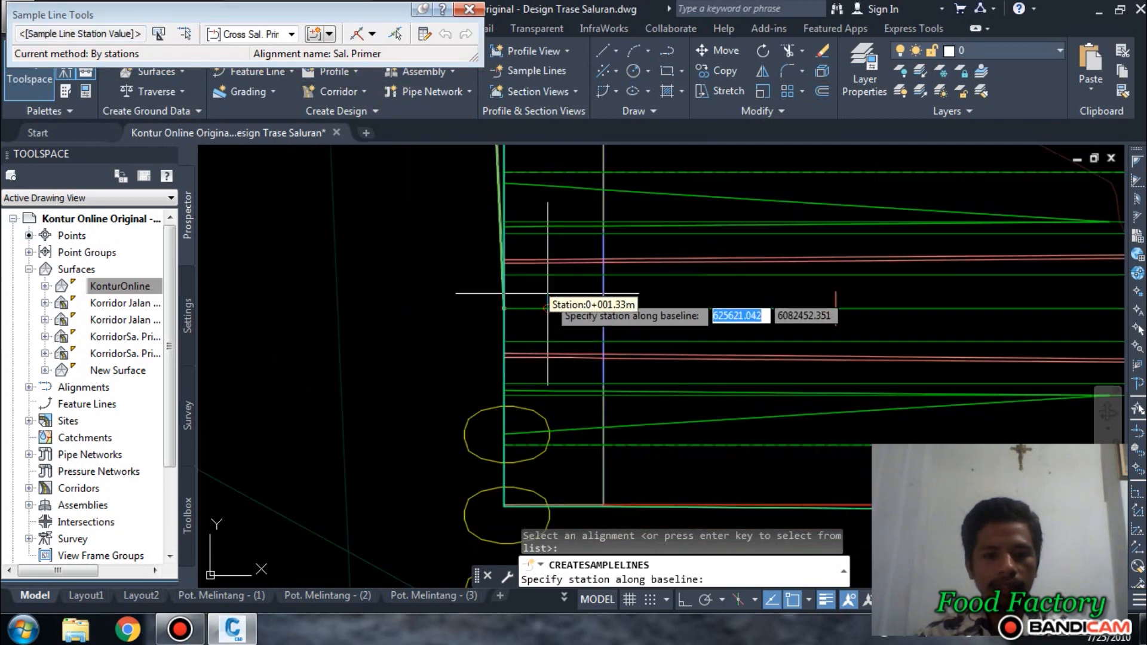
scroll(547, 293, down, 4)
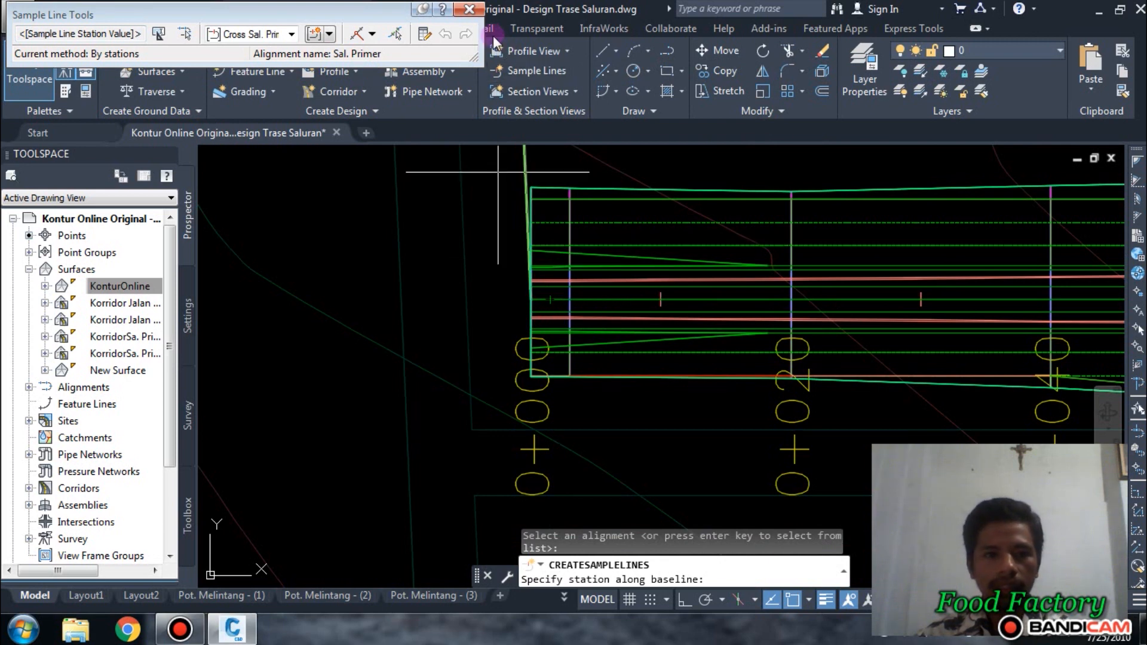
scroll(480, 318, up, 5)
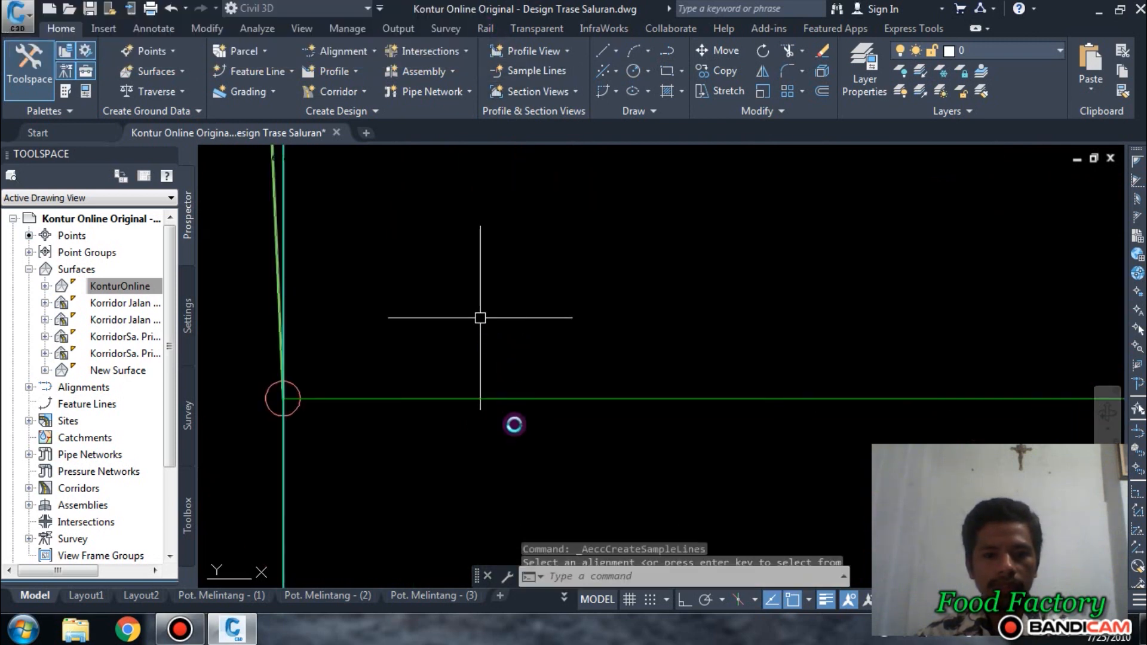
key(Escape)
- Open the alignment label settings of the Sal. Primer alignment from its station labels
scroll(550, 307, down, 6)
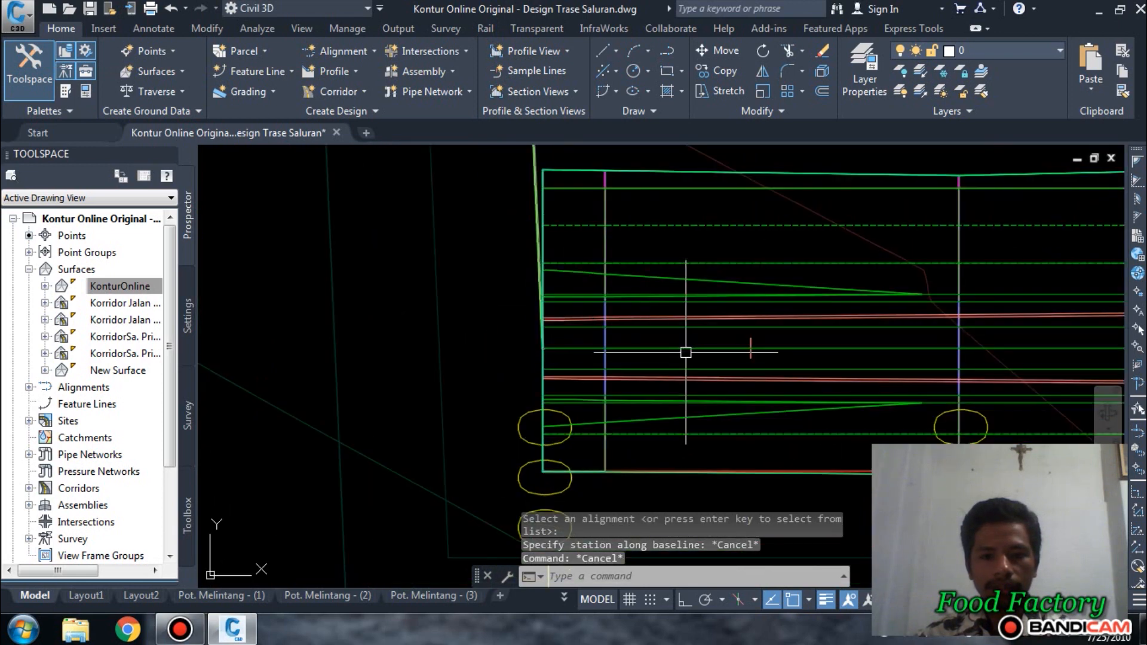
click(522, 435)
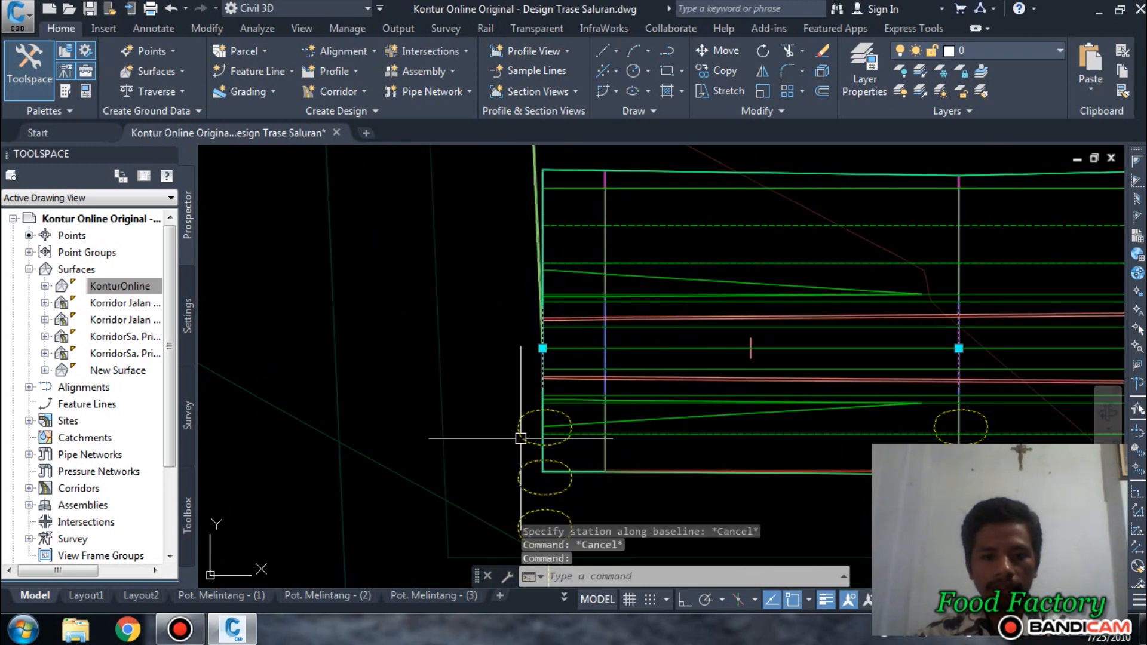
right_click(526, 419)
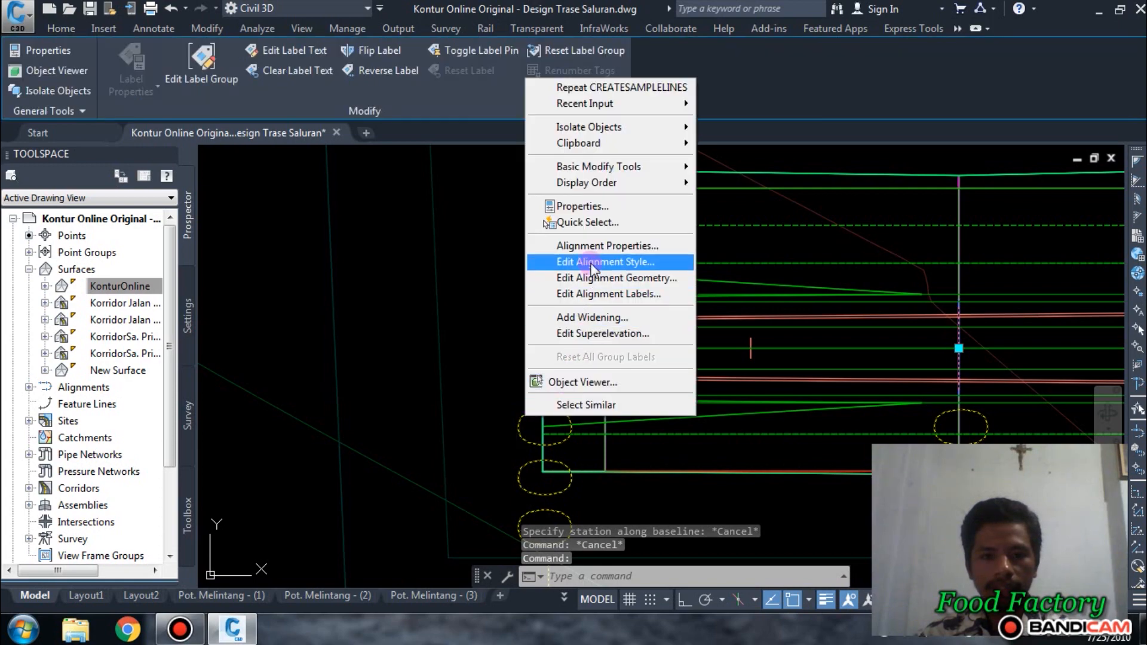
click(625, 294)
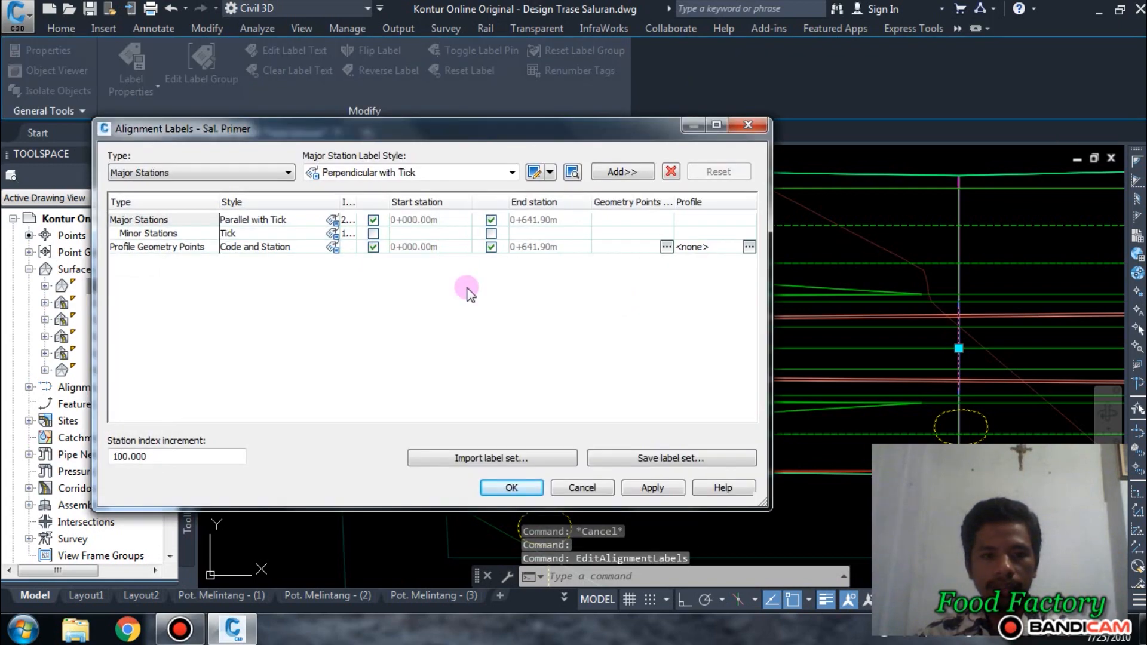
- Review the general and layout settings of the major stations' Parallel with Tick label style, leaving it unedited
click(289, 219)
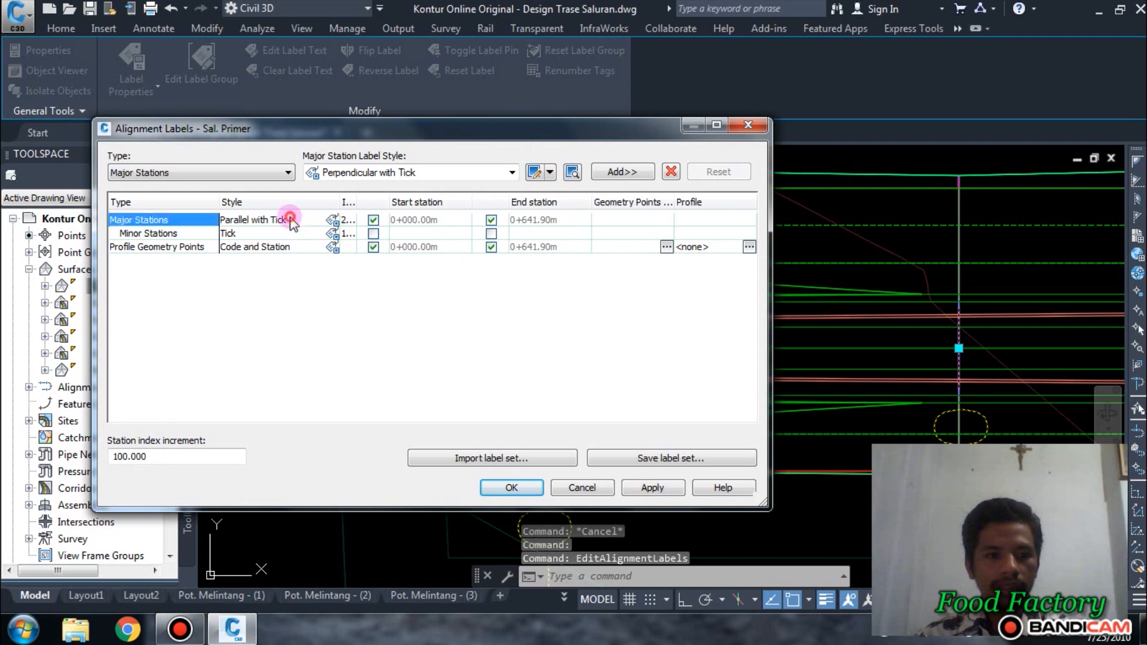
click(333, 220)
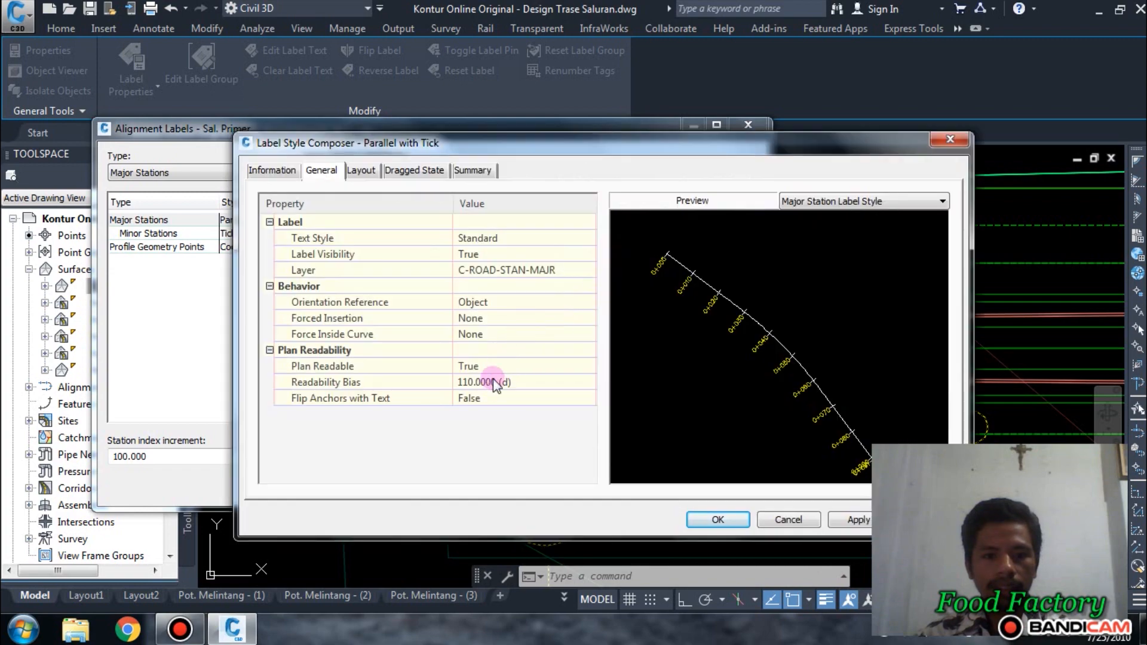
click(362, 171)
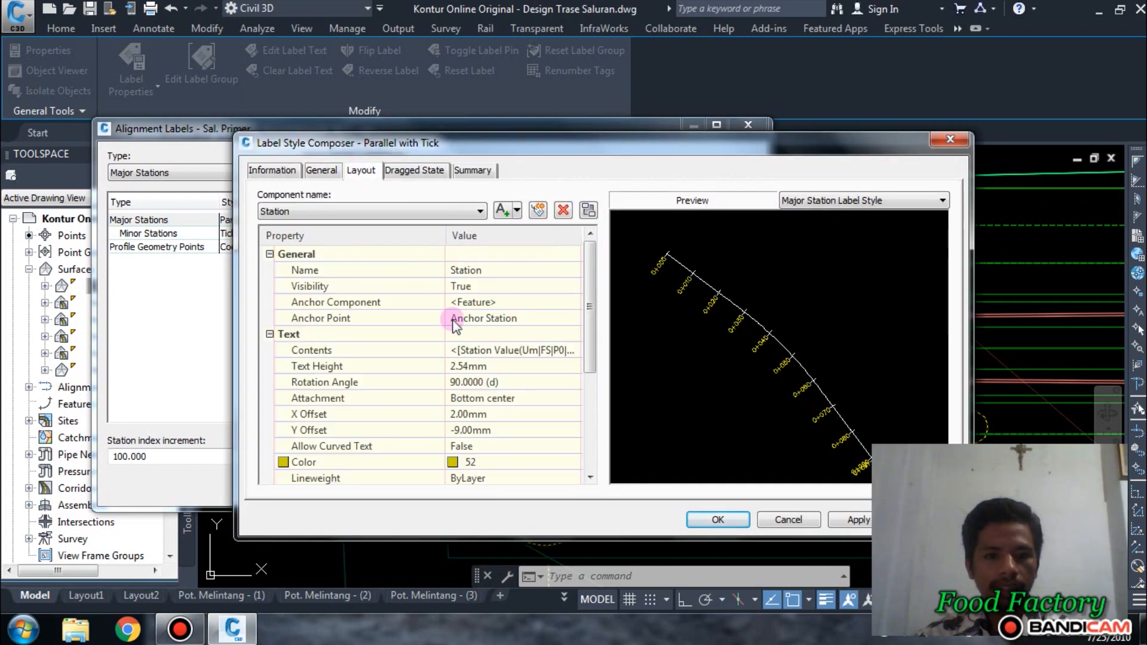
click(290, 172)
click(322, 171)
click(362, 170)
click(950, 138)
click(863, 216)
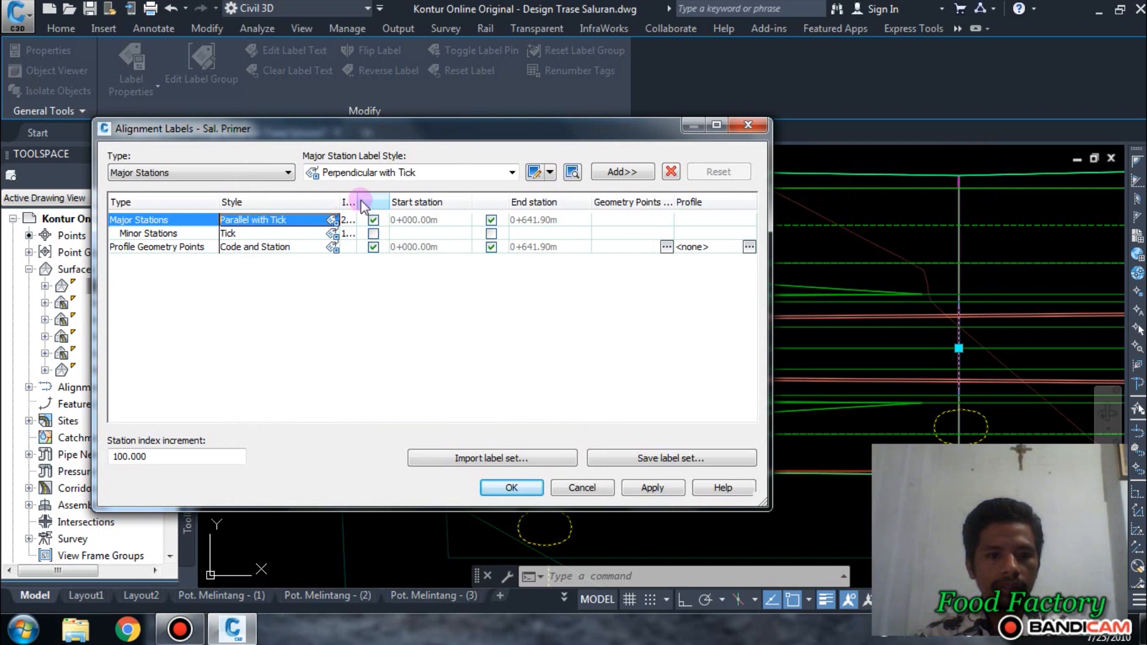
- Set the Sal. Primer label increments to 25 m for minor stations and 50 m for major stations, and apply them
drag(356, 202, 446, 202)
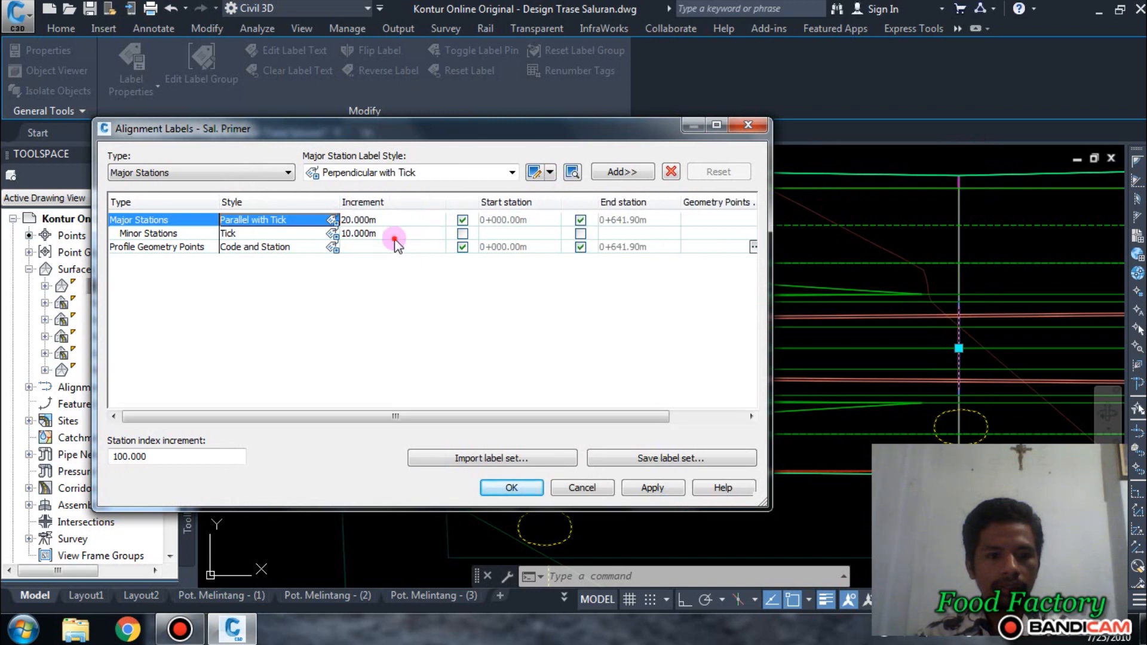
click(388, 234)
click(388, 234)
text(25)
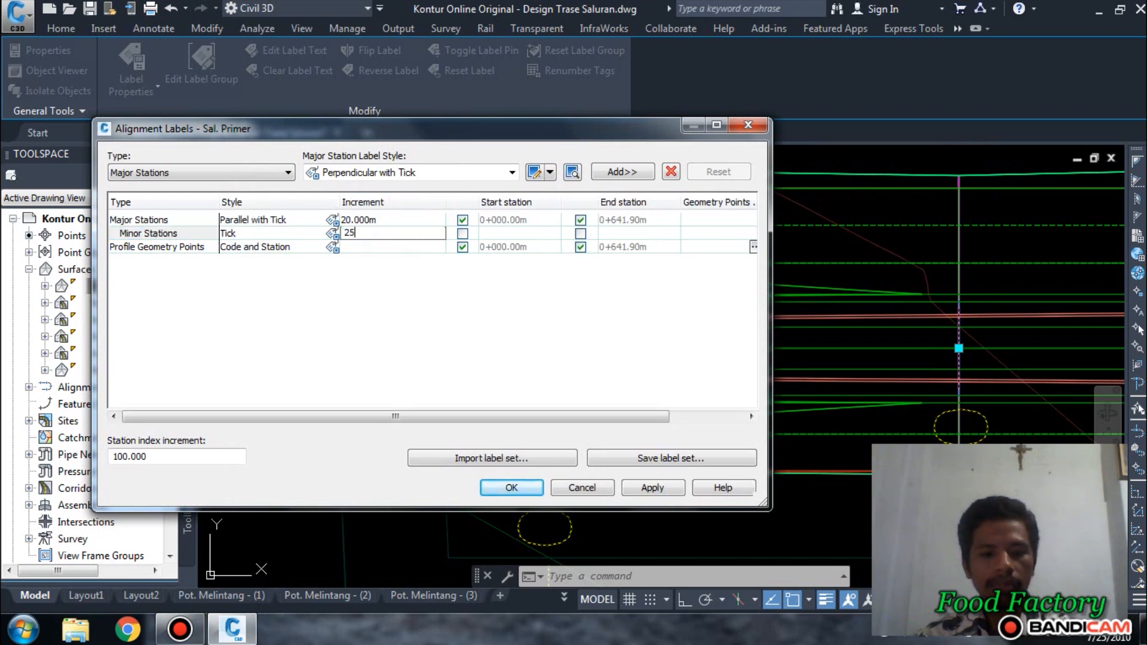
click(389, 219)
click(389, 220)
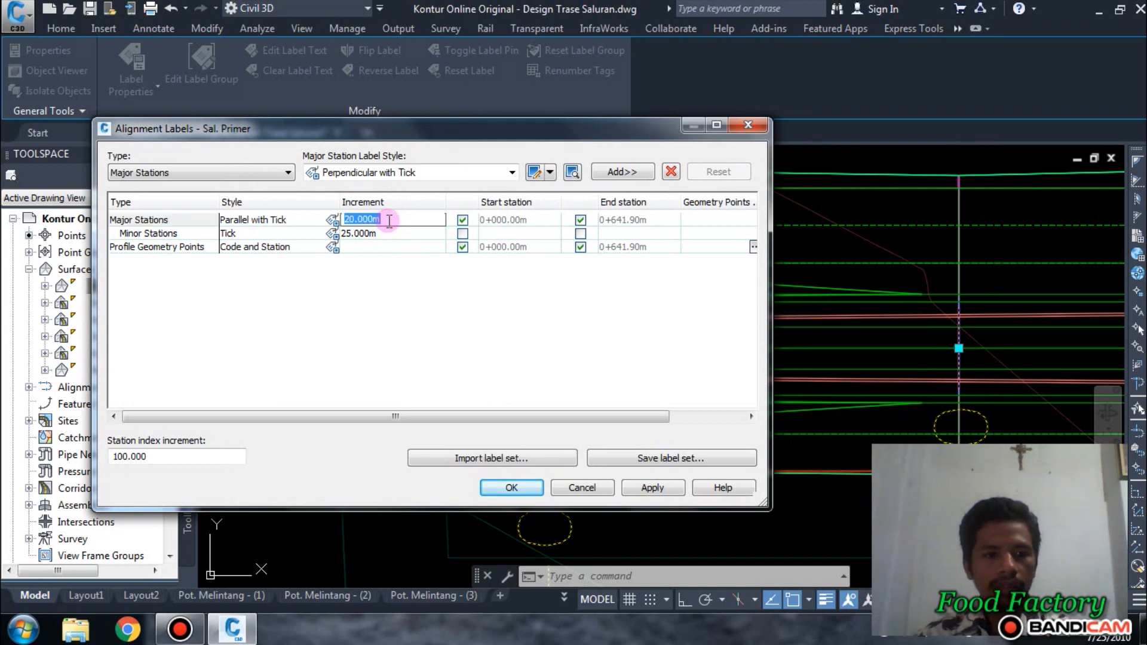
drag(413, 226, 357, 218)
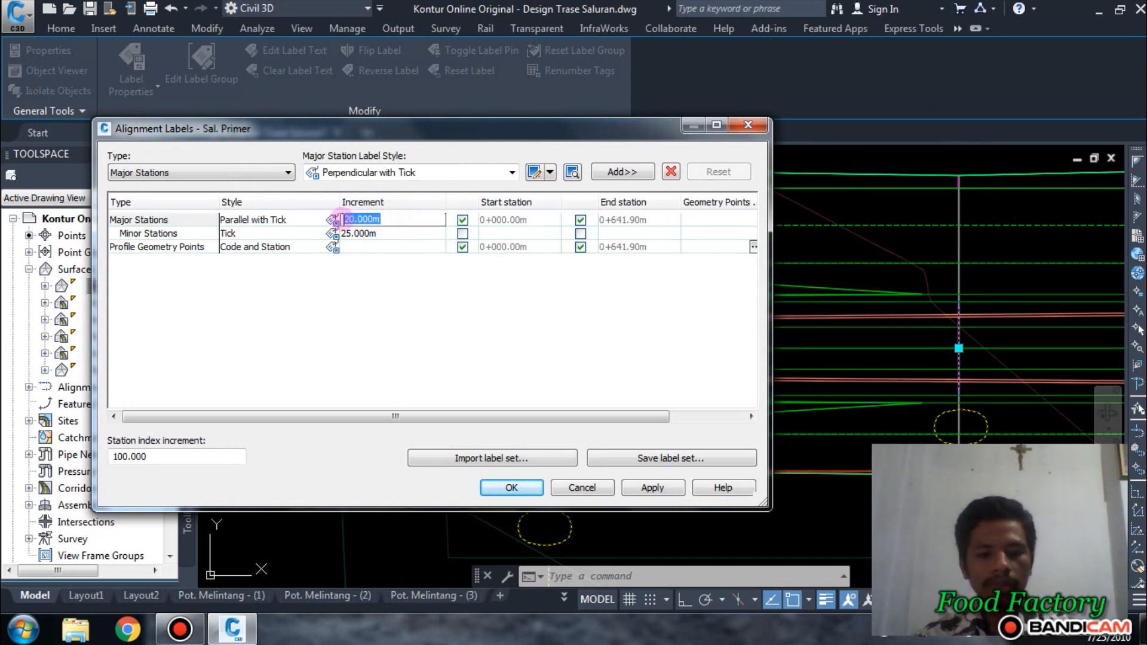
text(50)
click(641, 488)
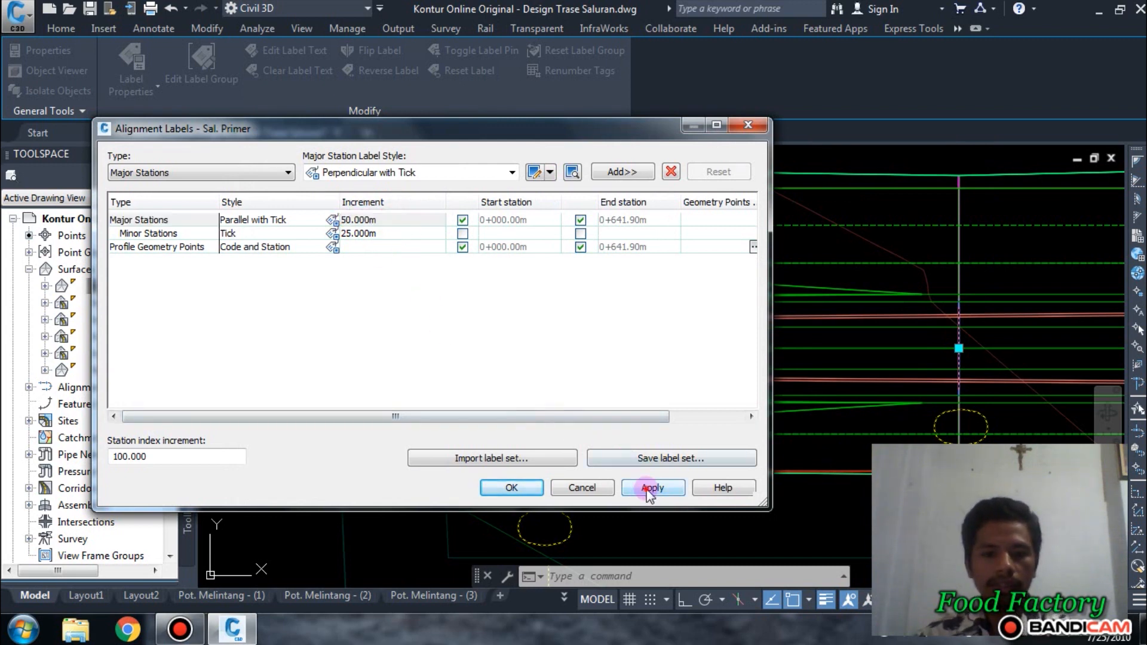
click(537, 488)
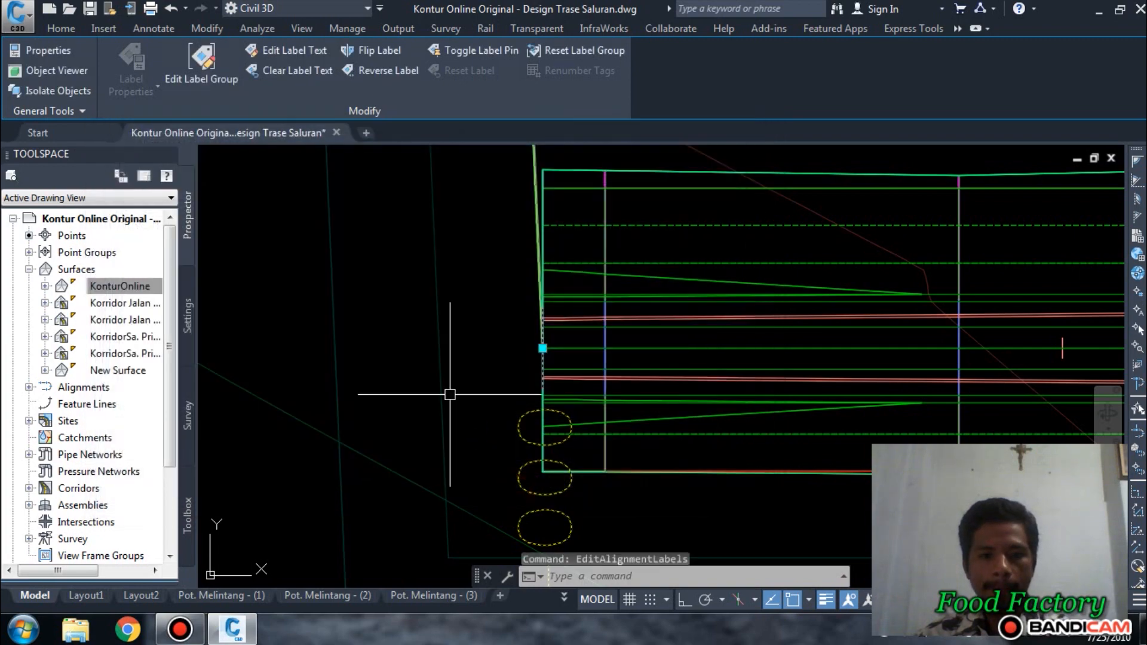
scroll(448, 392, down, 3)
key(Escape)
- Open the properties of the KorridorSa. Primer corridor and display its baseline and region parameters
scroll(566, 397, down, 5)
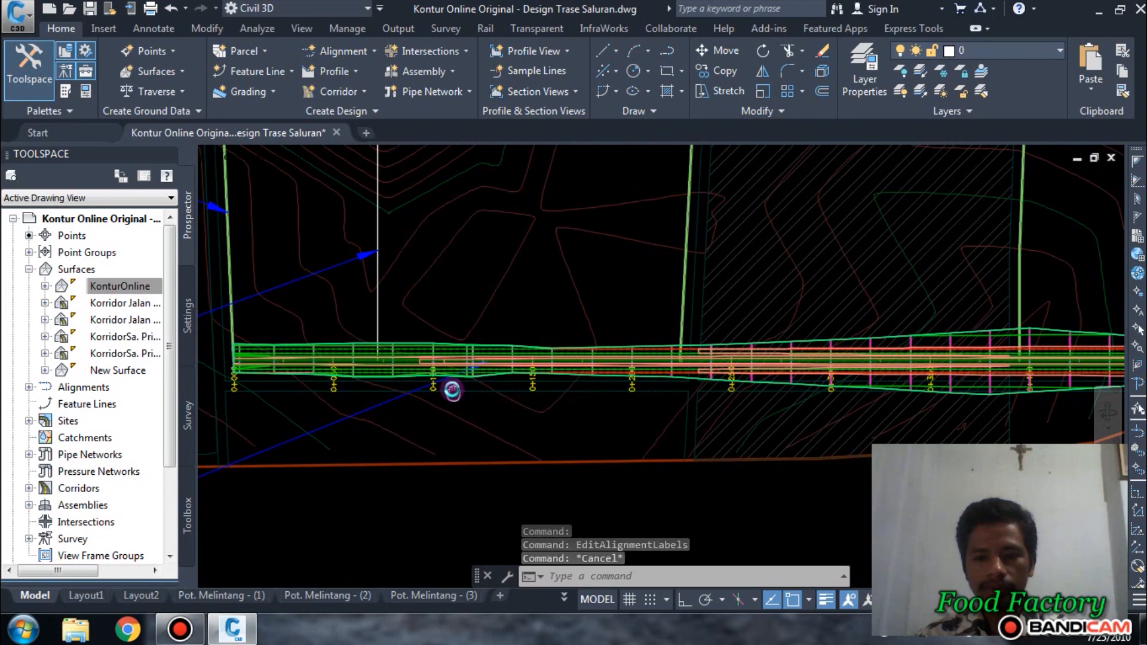
scroll(554, 376, up, 4)
scroll(571, 363, up, 2)
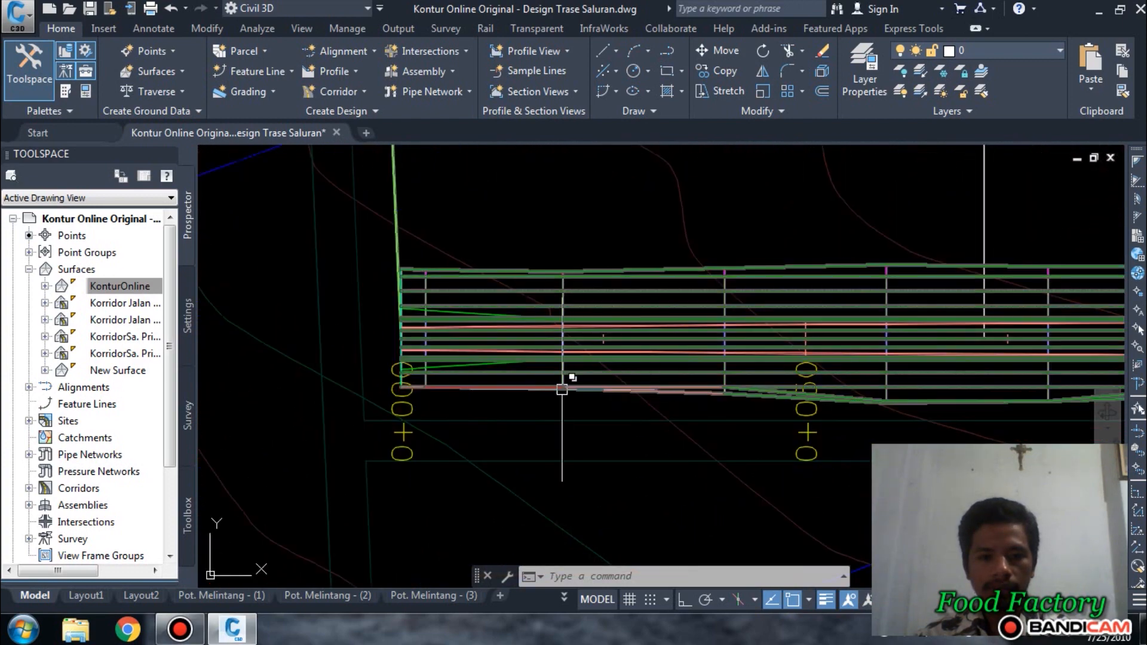
scroll(565, 374, up, 2)
click(615, 384)
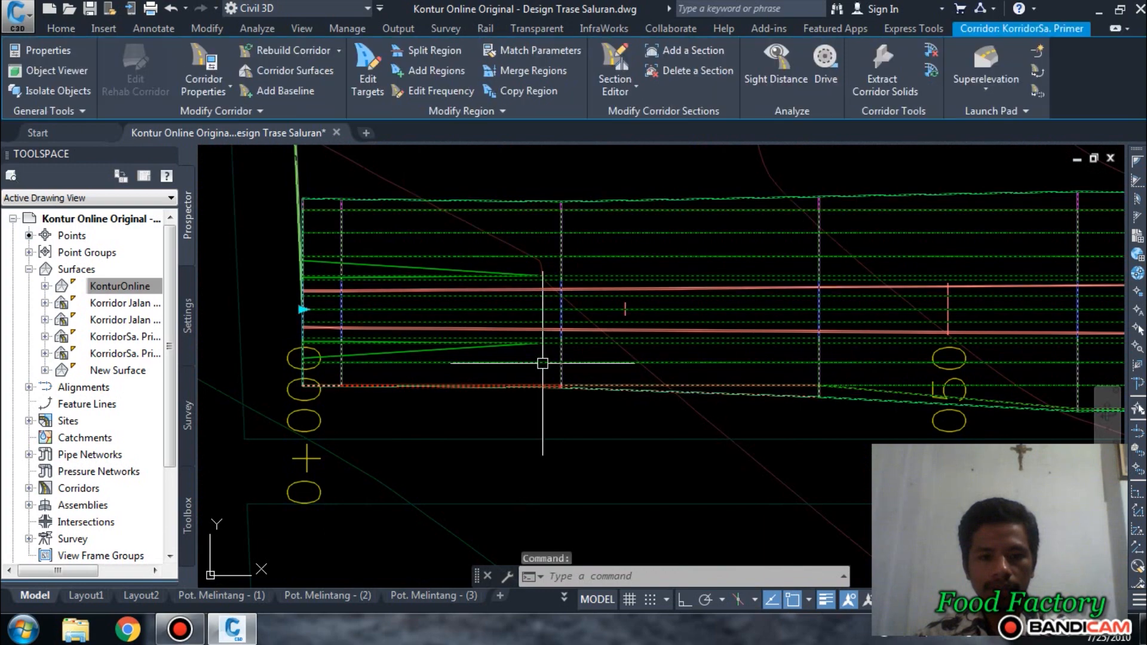
right_click(615, 380)
click(608, 185)
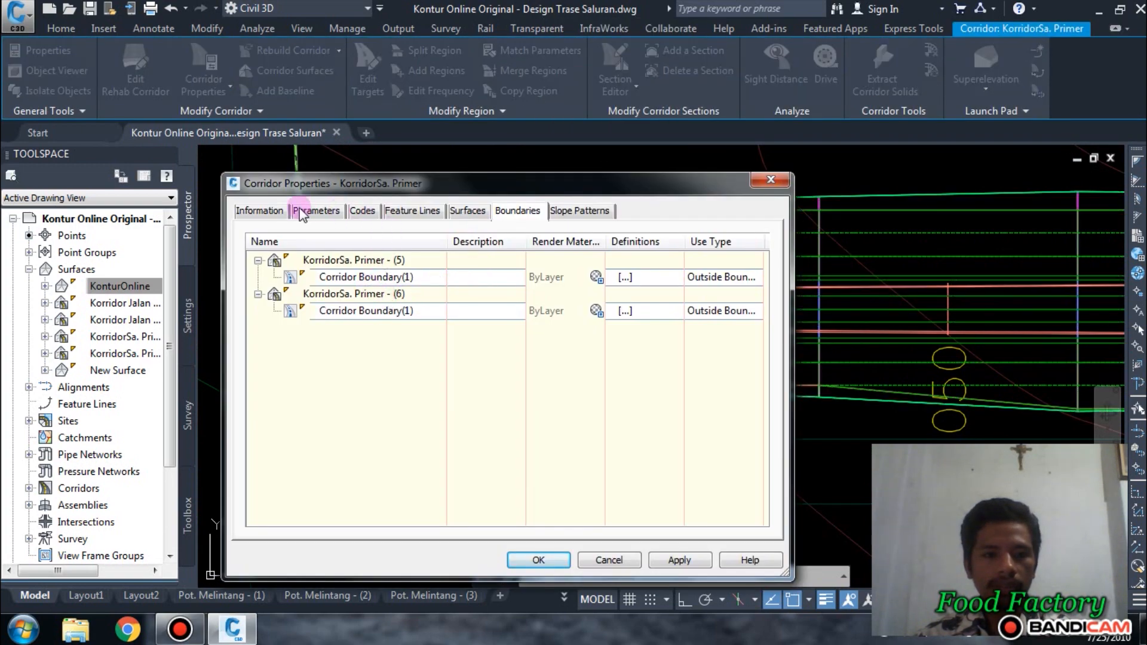
click(317, 211)
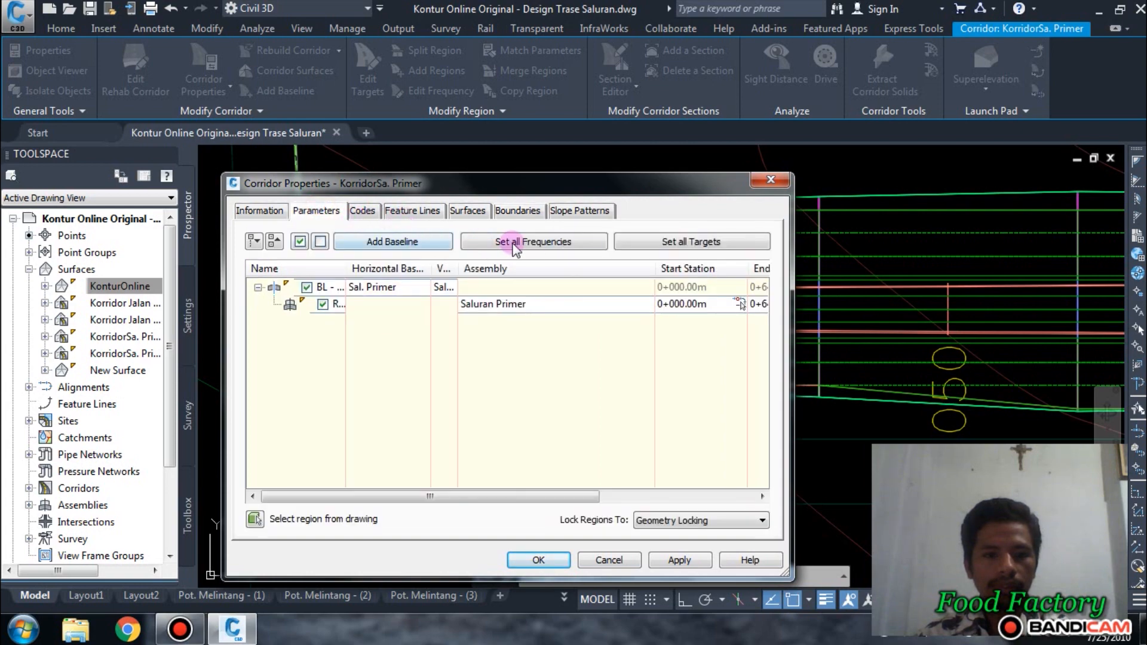
- Set the corridor's assembly frequency to 25 m along tangents, curves, spirals and vertical curves
click(560, 242)
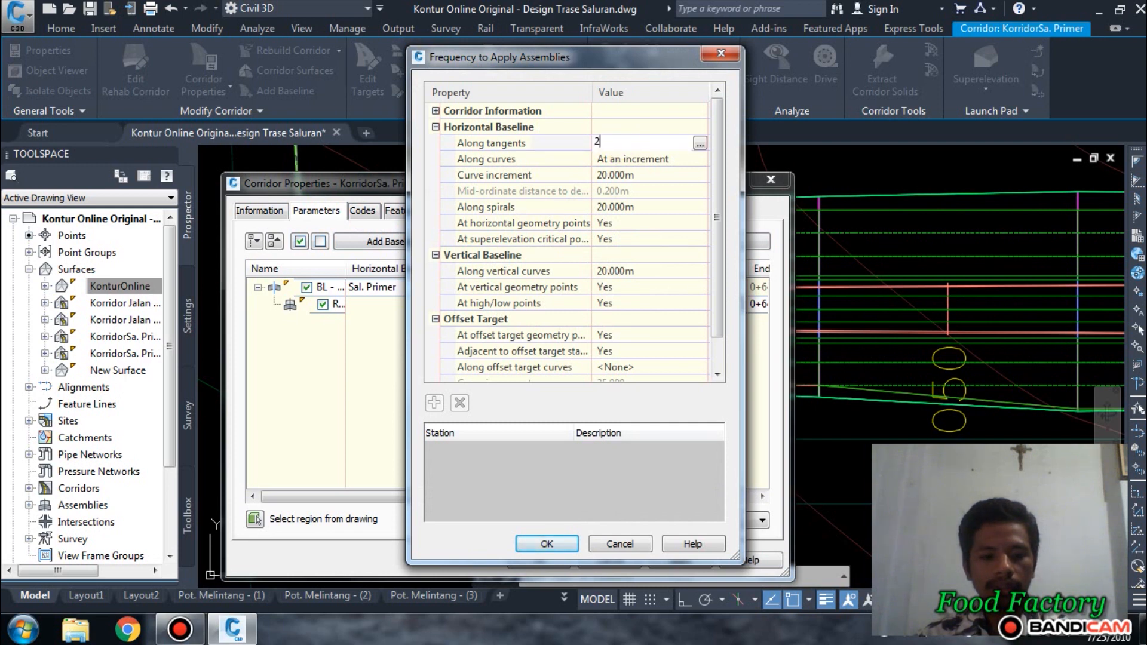
click(632, 176)
click(632, 177)
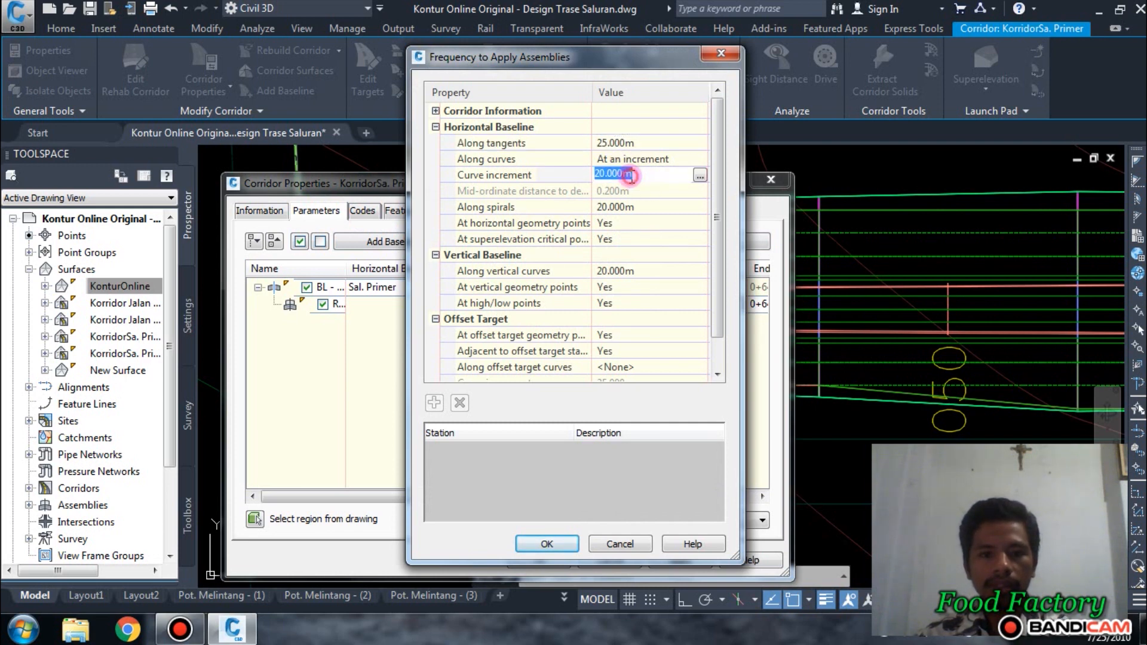
text(25)
click(630, 209)
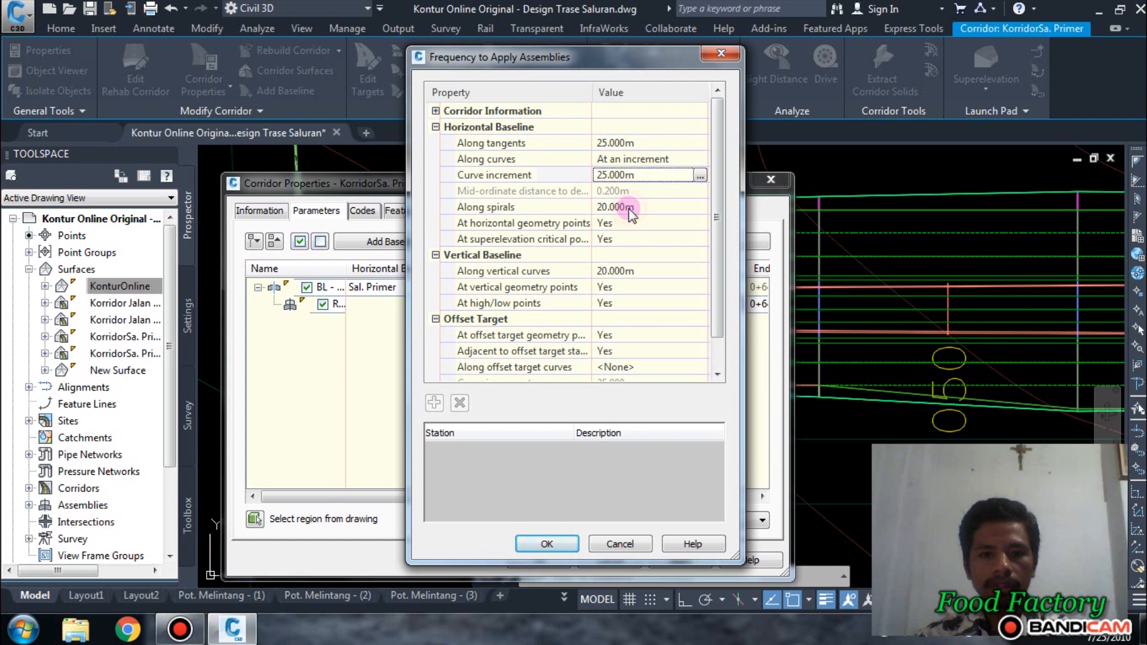
click(629, 208)
click(624, 270)
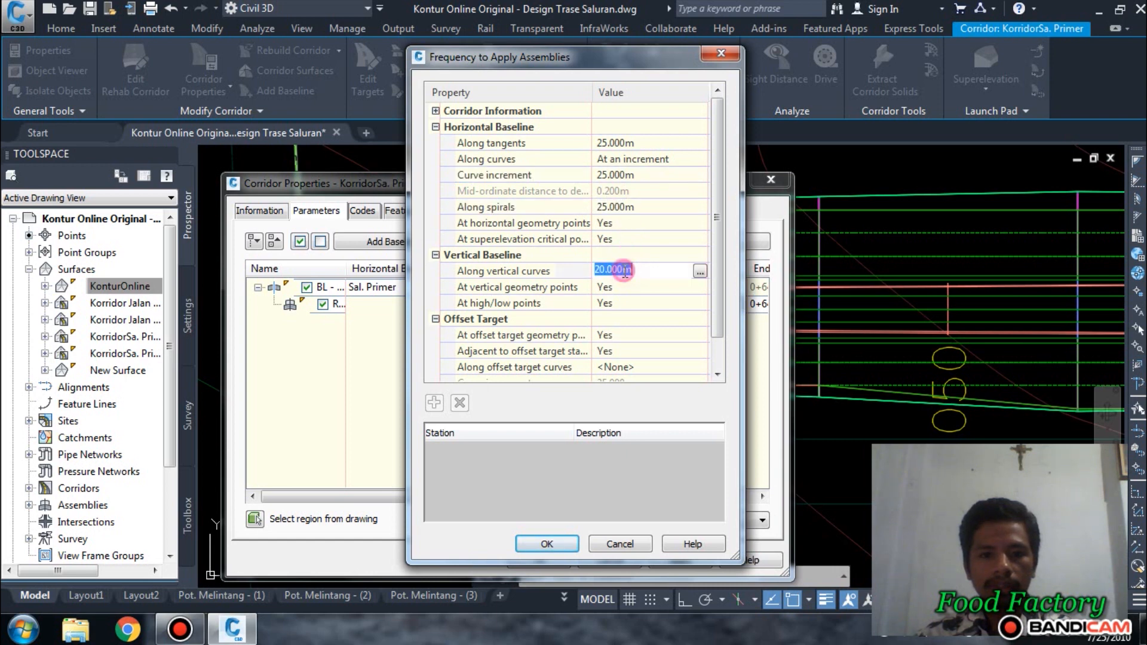
key(Return)
scroll(725, 269, down, 1)
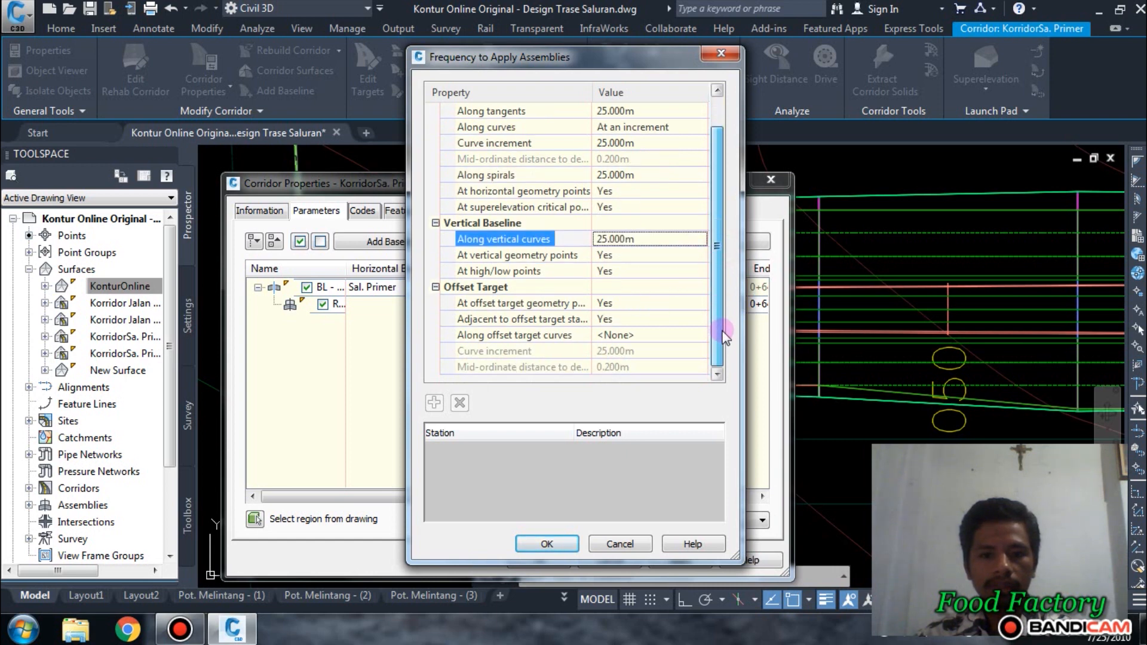
click(546, 544)
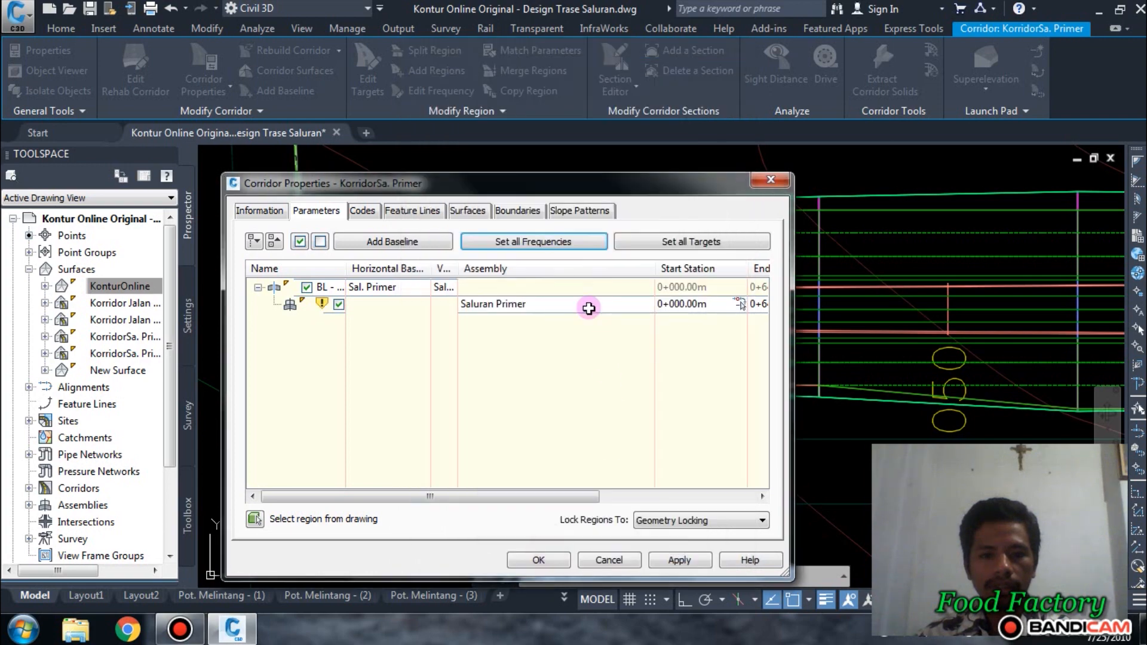
- Set New Surface as the target for all surface targets of the KorridorSa. Primer corridor and rebuild the corridor
click(691, 242)
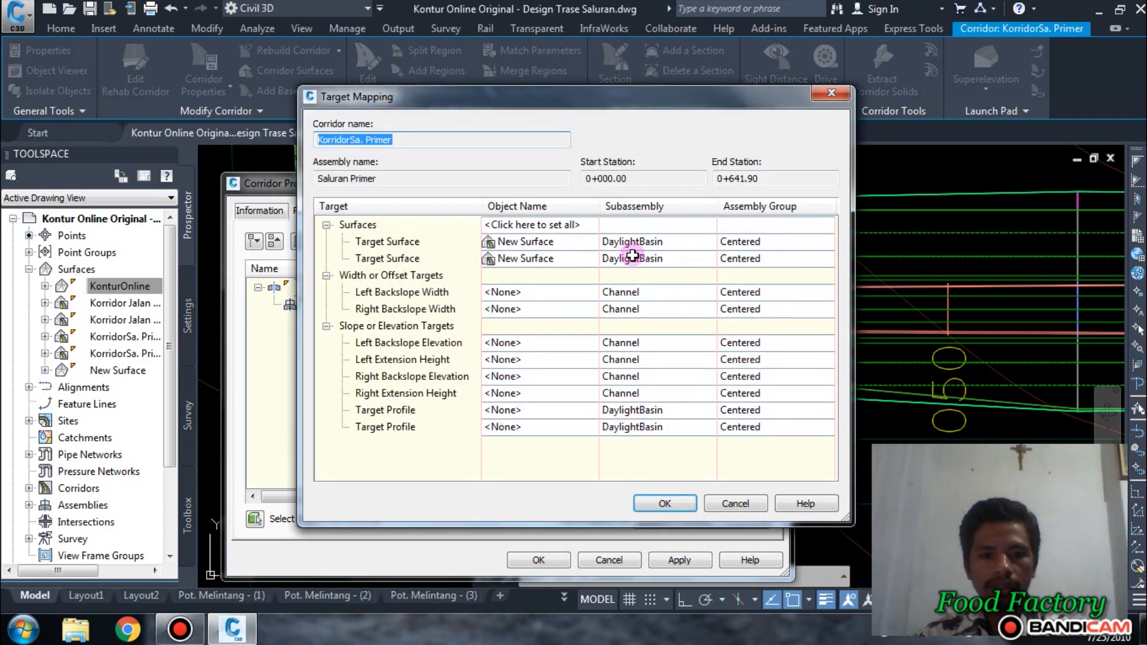
click(557, 224)
click(460, 305)
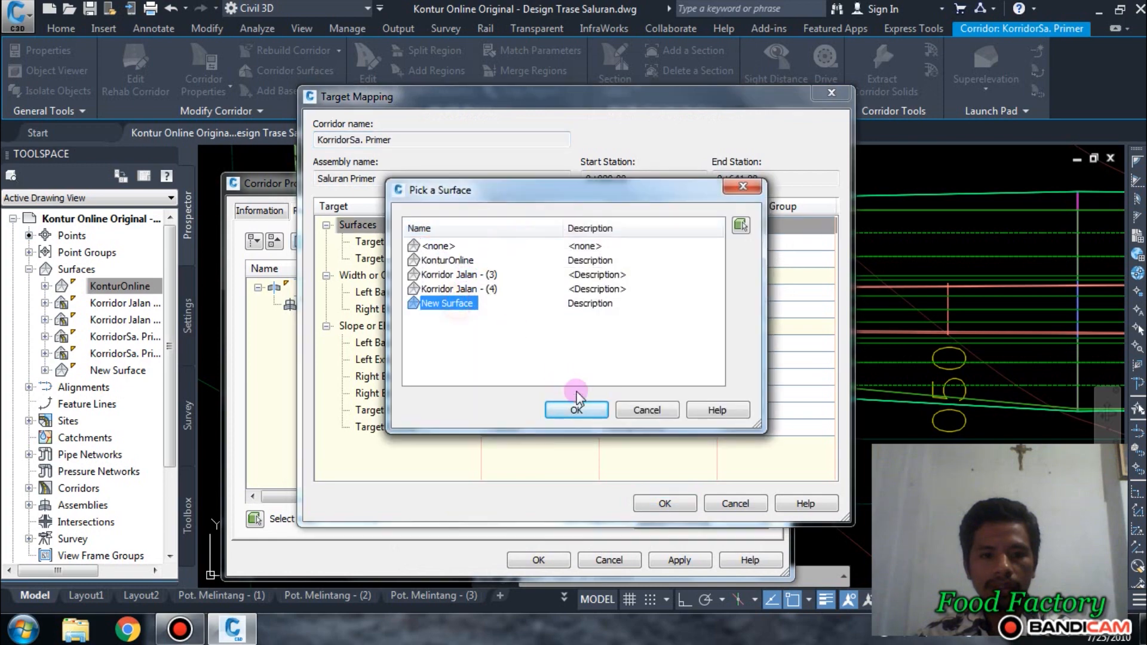
click(576, 410)
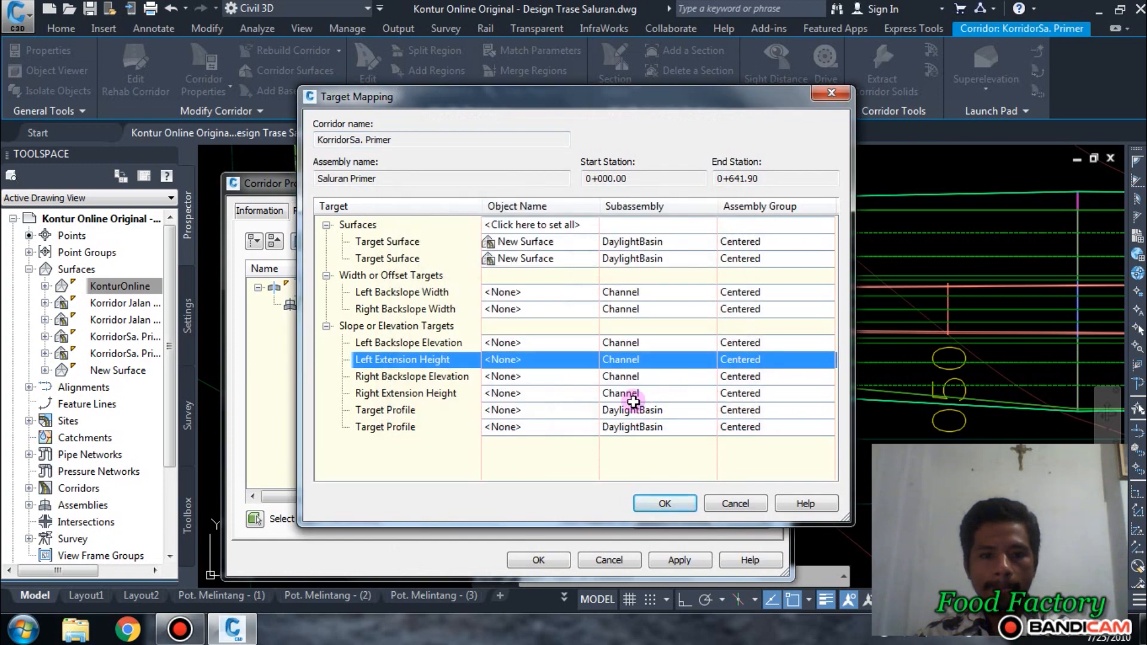
click(664, 503)
click(679, 560)
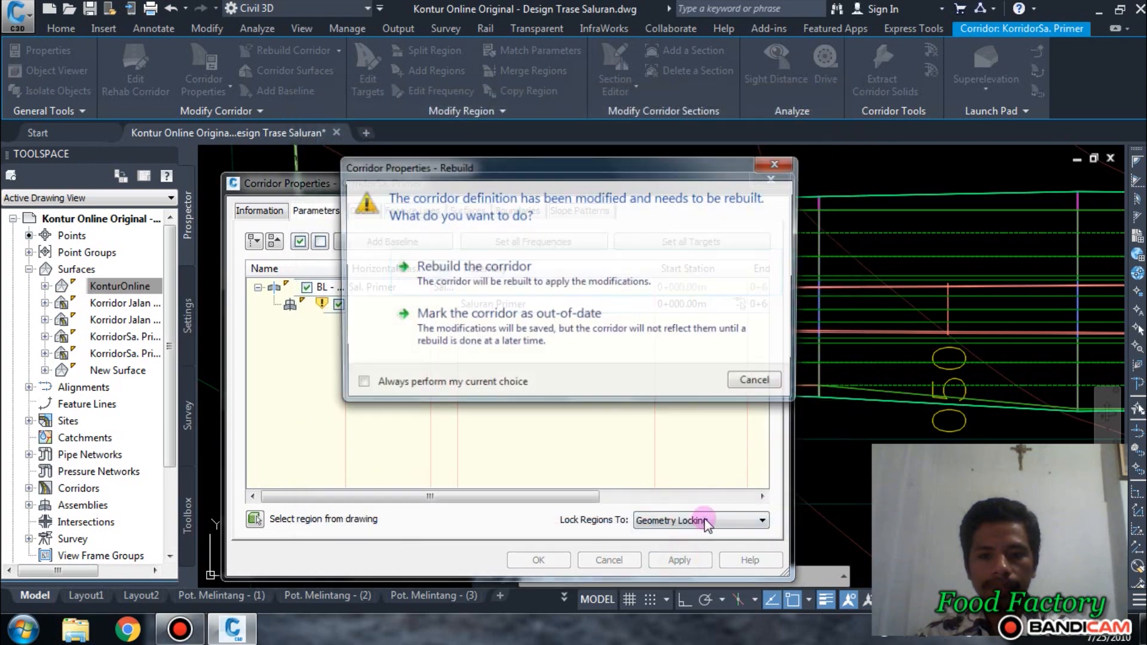
click(555, 269)
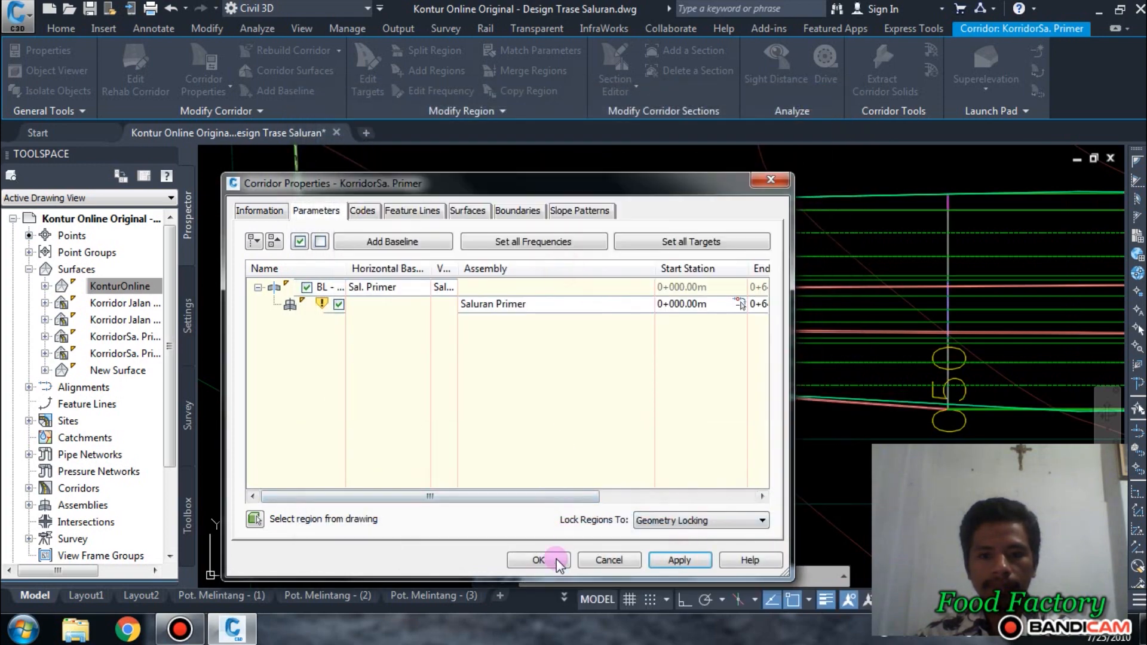
click(536, 560)
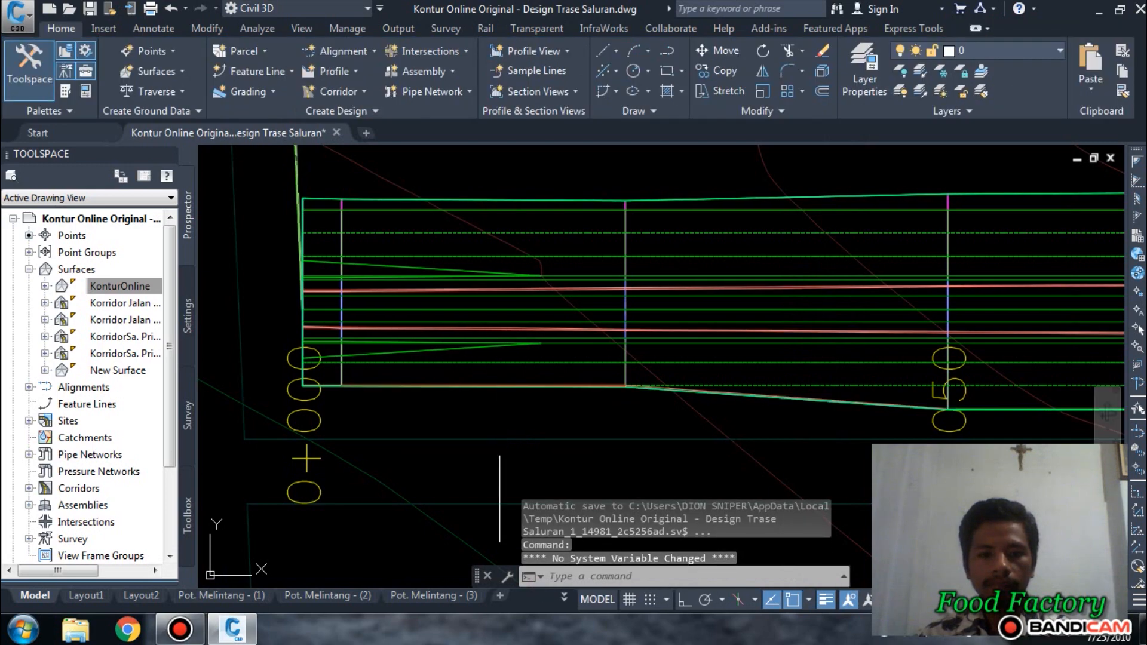
- Check the rebuilt corridor along its length and start creating sample lines on the Sal. Primer alignment
scroll(418, 430, down, 6)
middle_drag(865, 453, 558, 400)
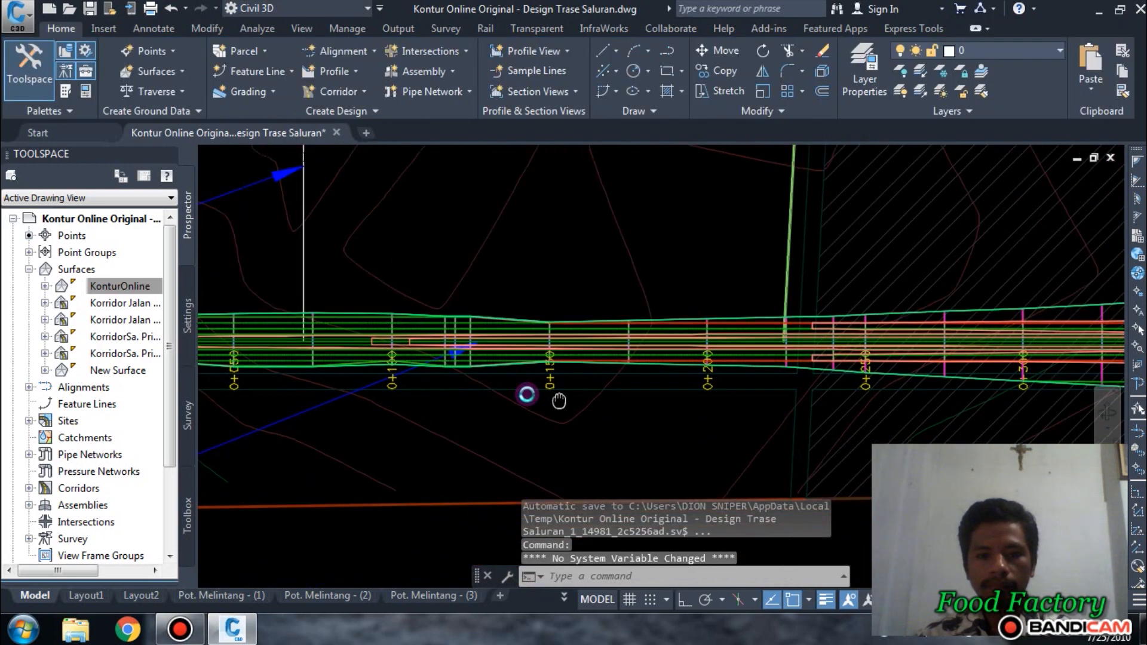
scroll(558, 398, down, 5)
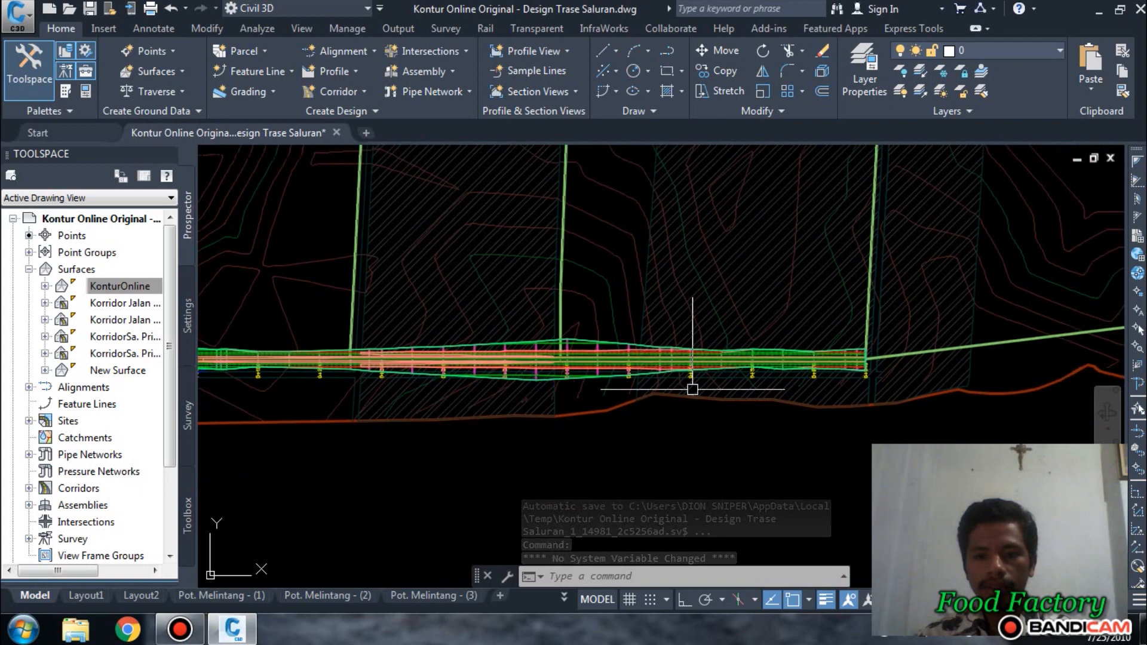
scroll(693, 389, up, 6)
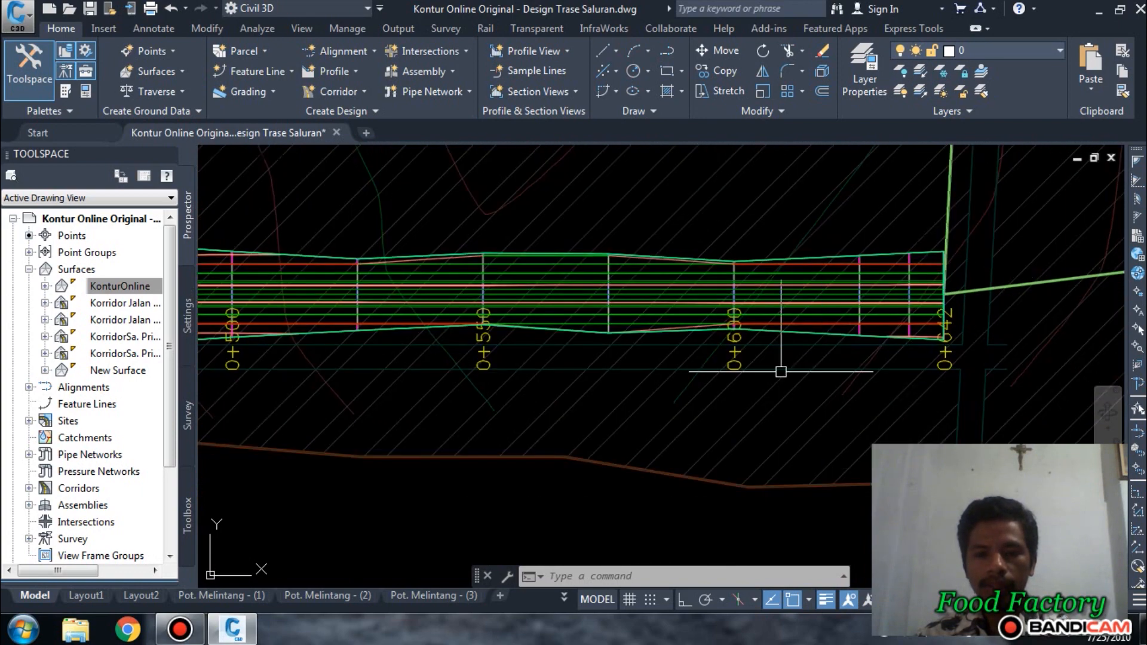
scroll(687, 383, down, 5)
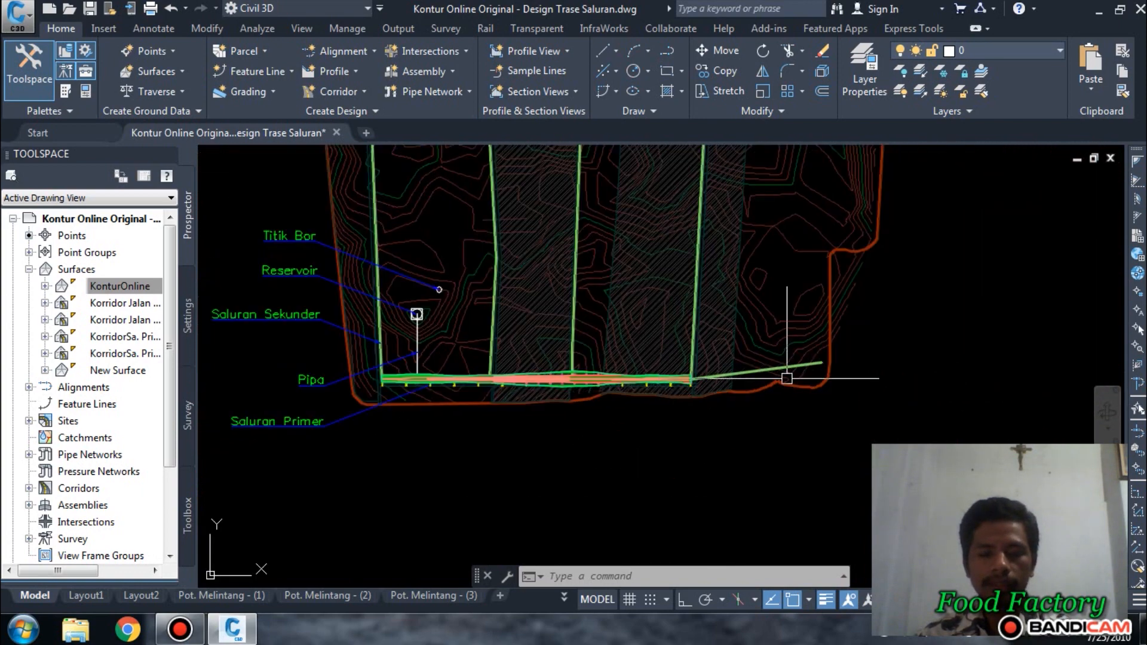
middle_drag(850, 370, 723, 422)
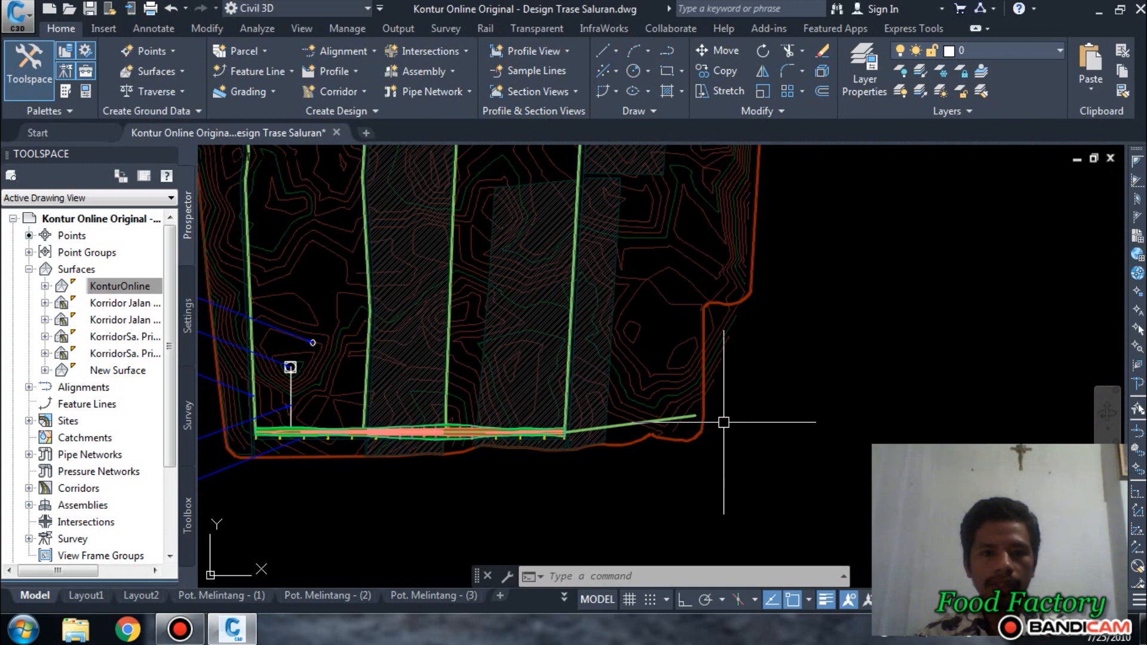
click(558, 71)
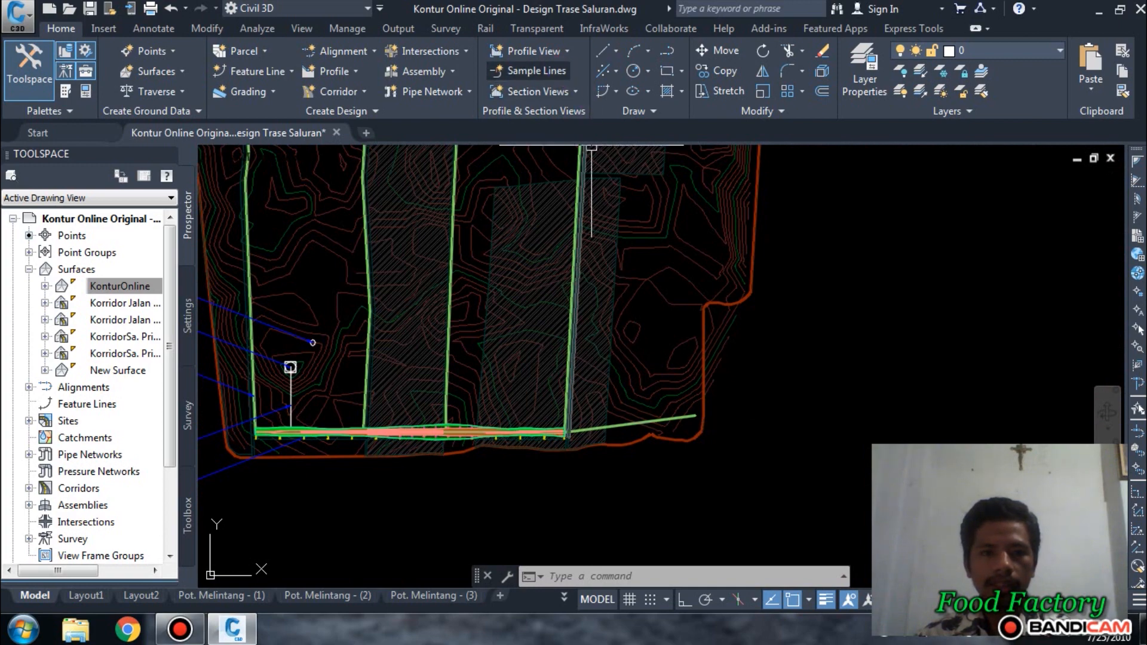
middle_drag(421, 400, 716, 359)
scroll(555, 389, up, 10)
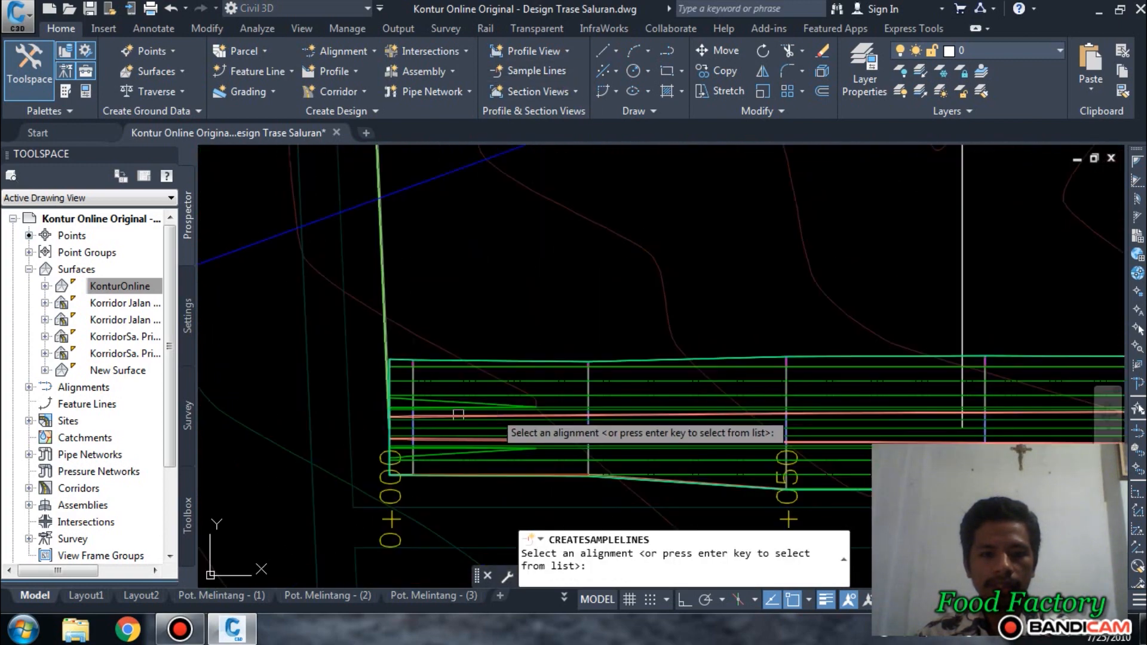
scroll(367, 417, up, 10)
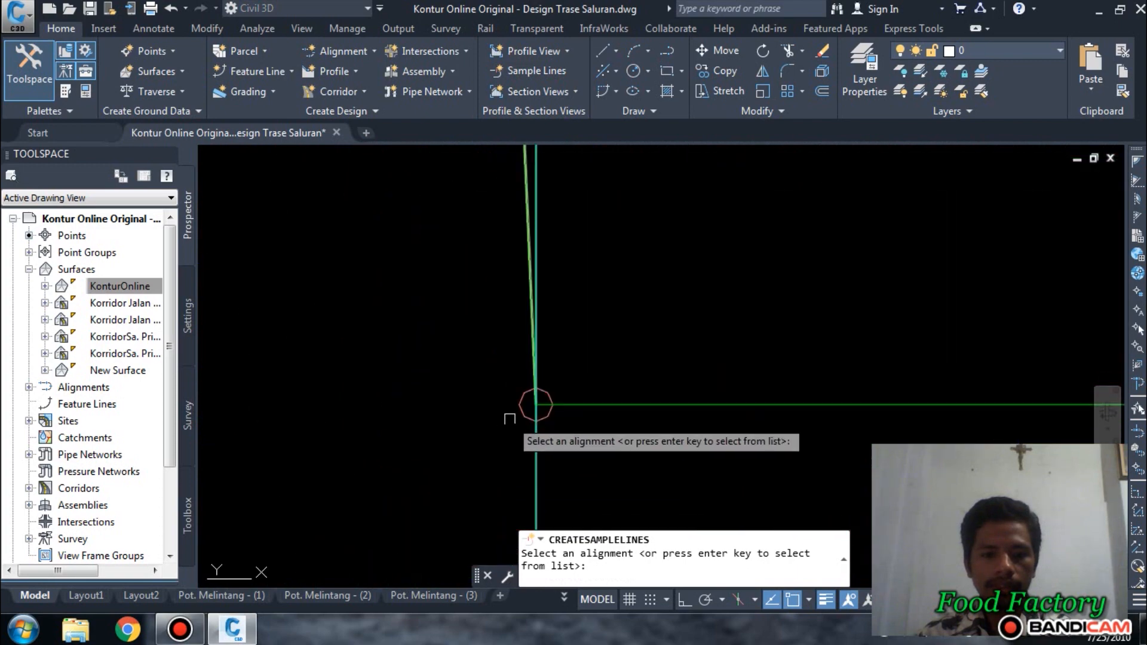
click(533, 406)
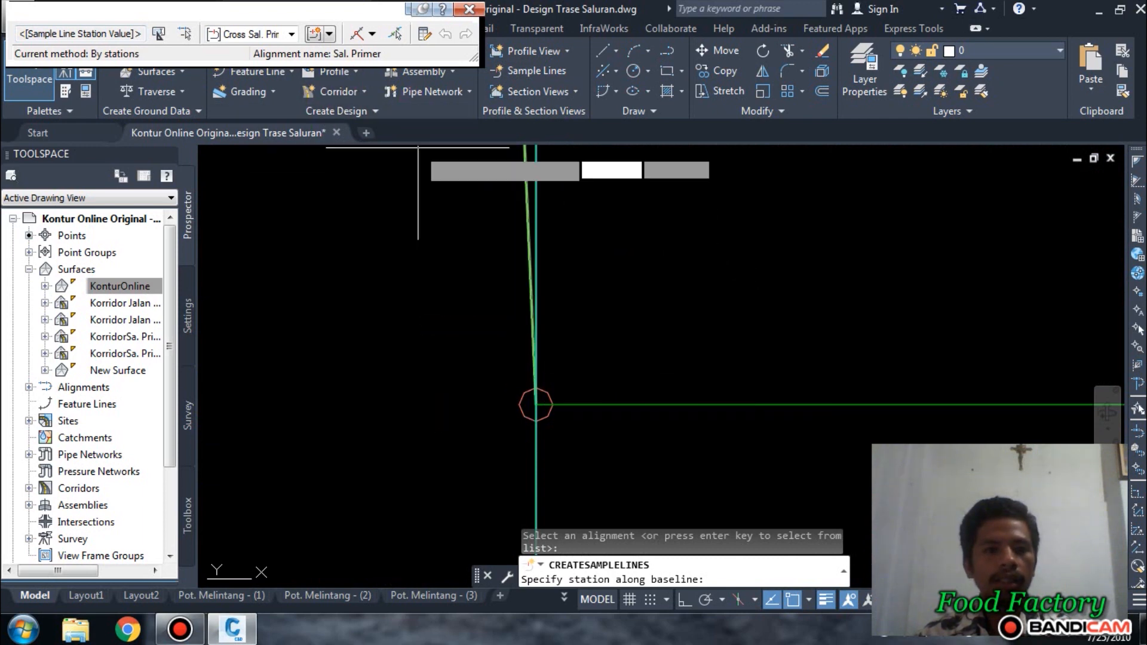
- Choose sample lines by range of stations and set the left and right swath widths to 25 m
click(372, 34)
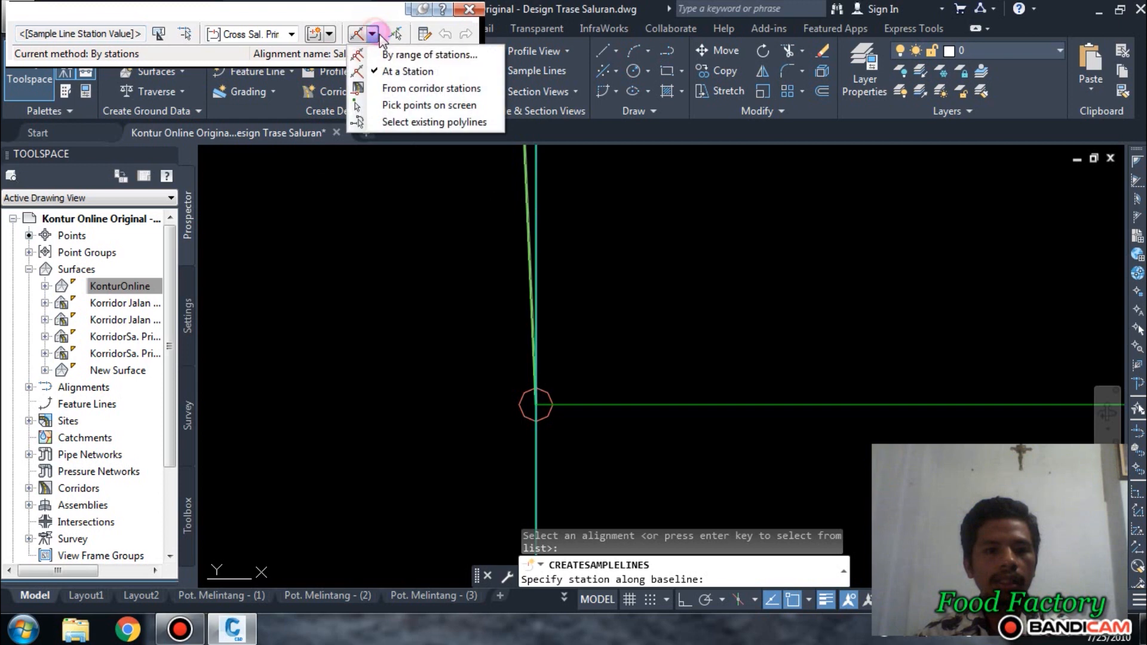
click(405, 56)
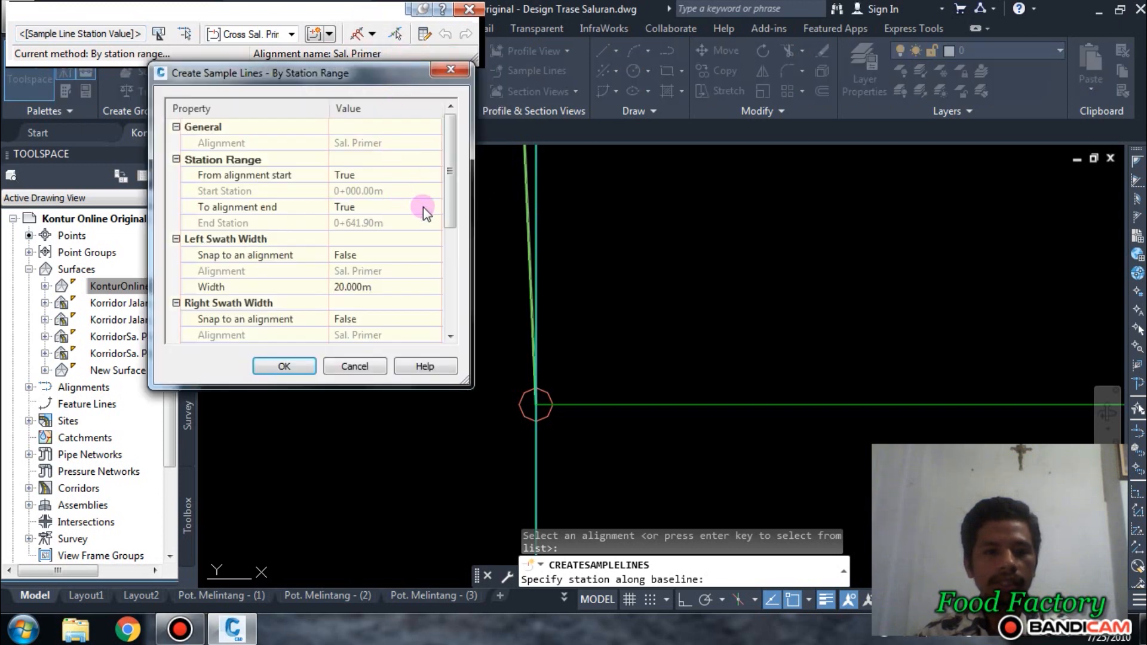
drag(451, 149, 448, 171)
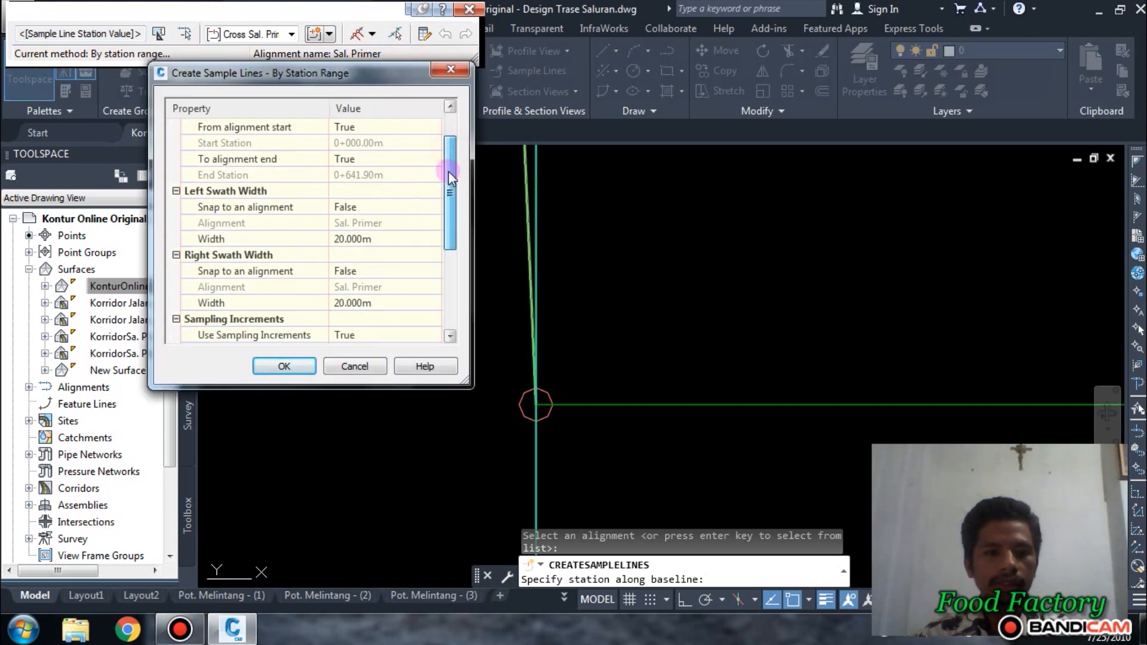
click(379, 239)
text(25)
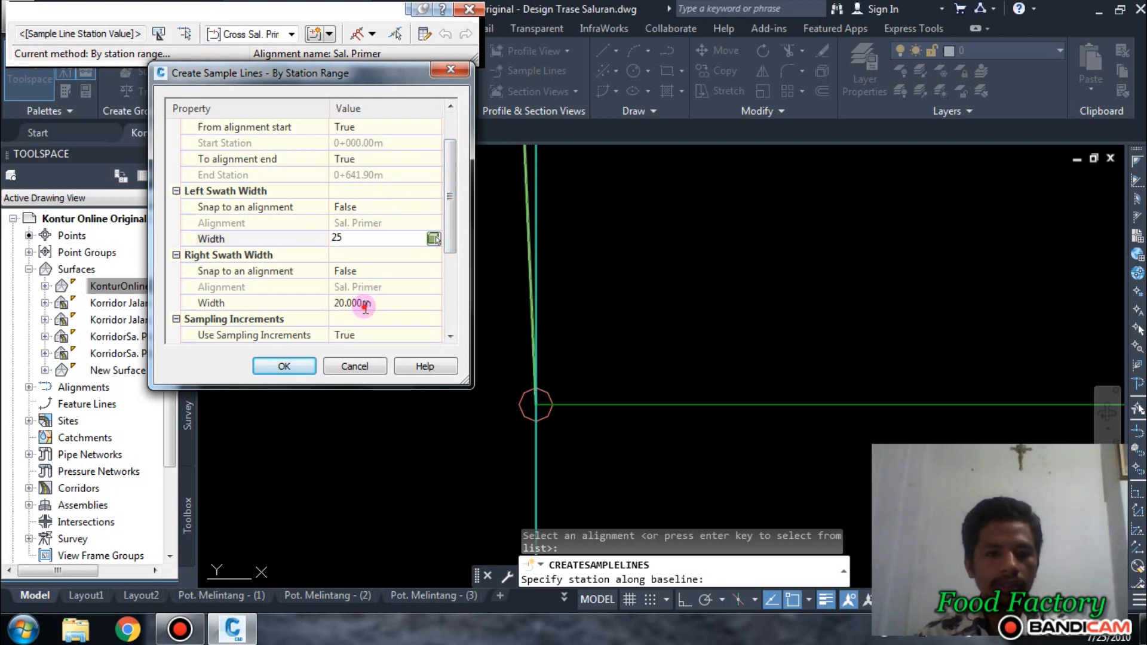
click(365, 303)
text(25)
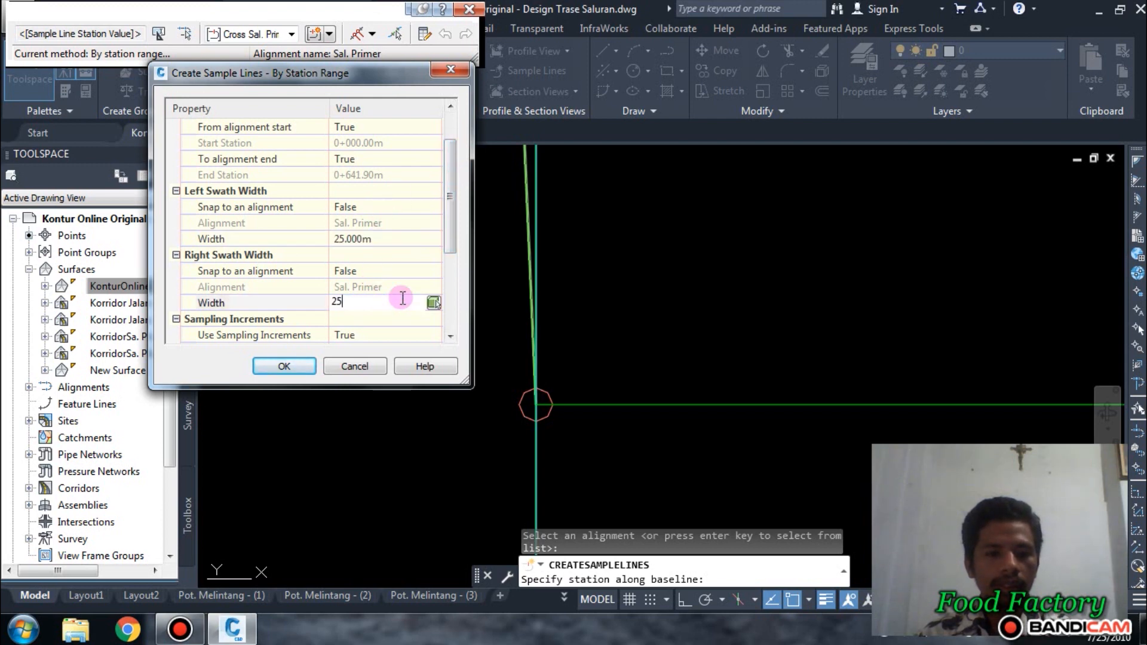
- Set the sampling increments along tangents, curves and spirals to 25 m and create the sample lines over the whole alignment
drag(449, 198, 449, 263)
click(358, 239)
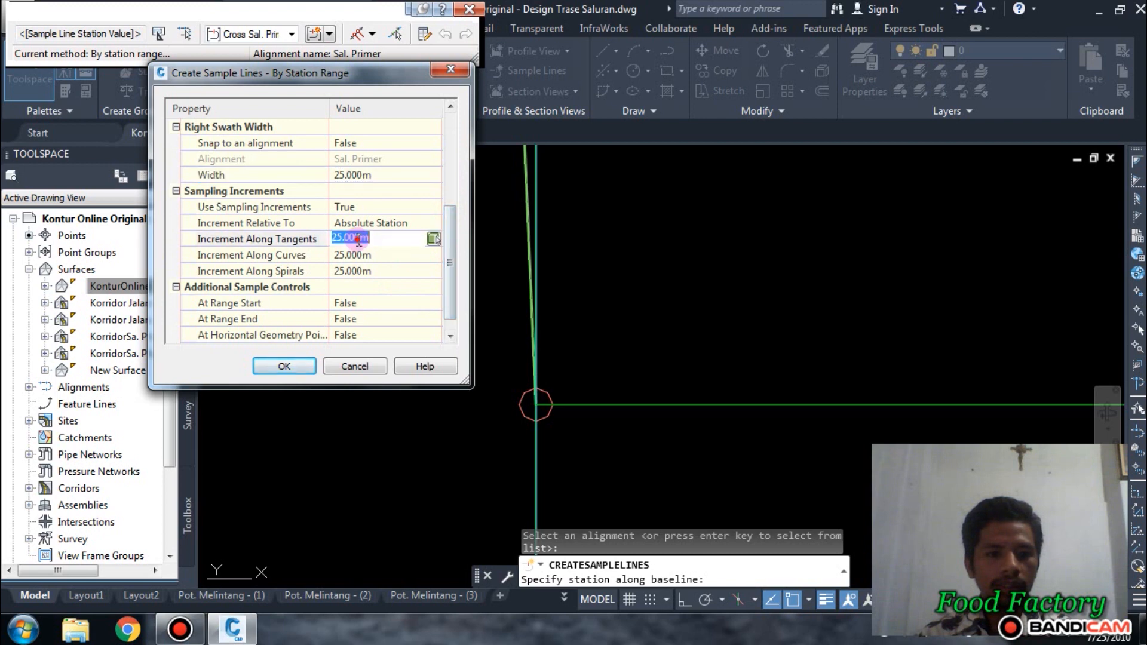
text(25)
click(366, 255)
text(25)
click(380, 272)
text(2)
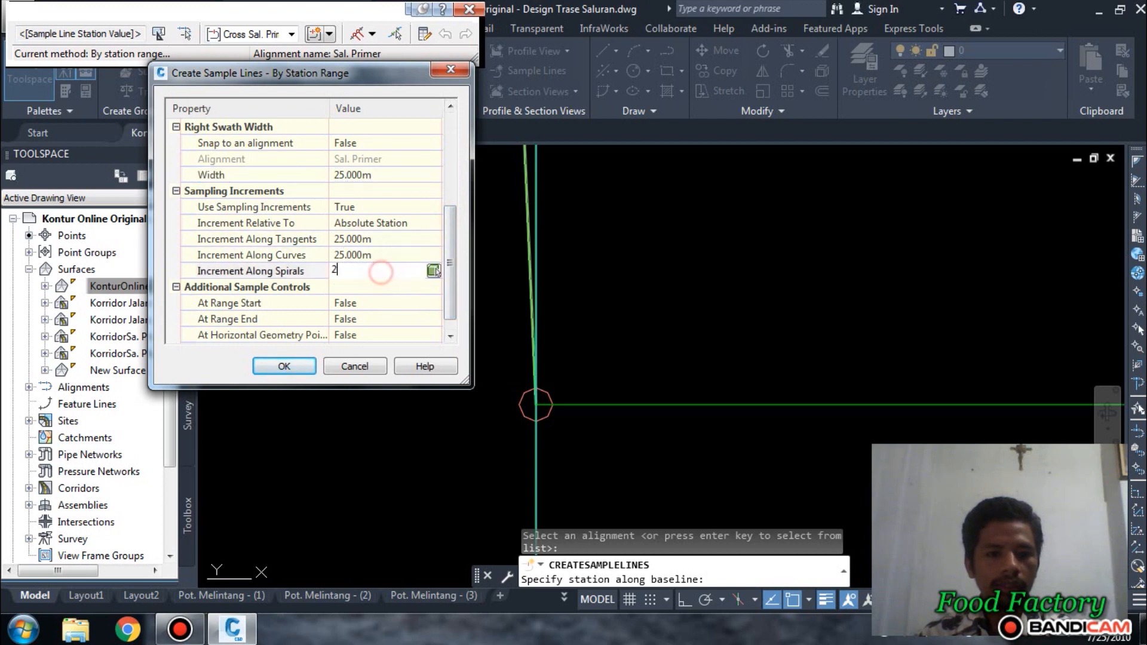
drag(452, 263, 474, 163)
click(369, 286)
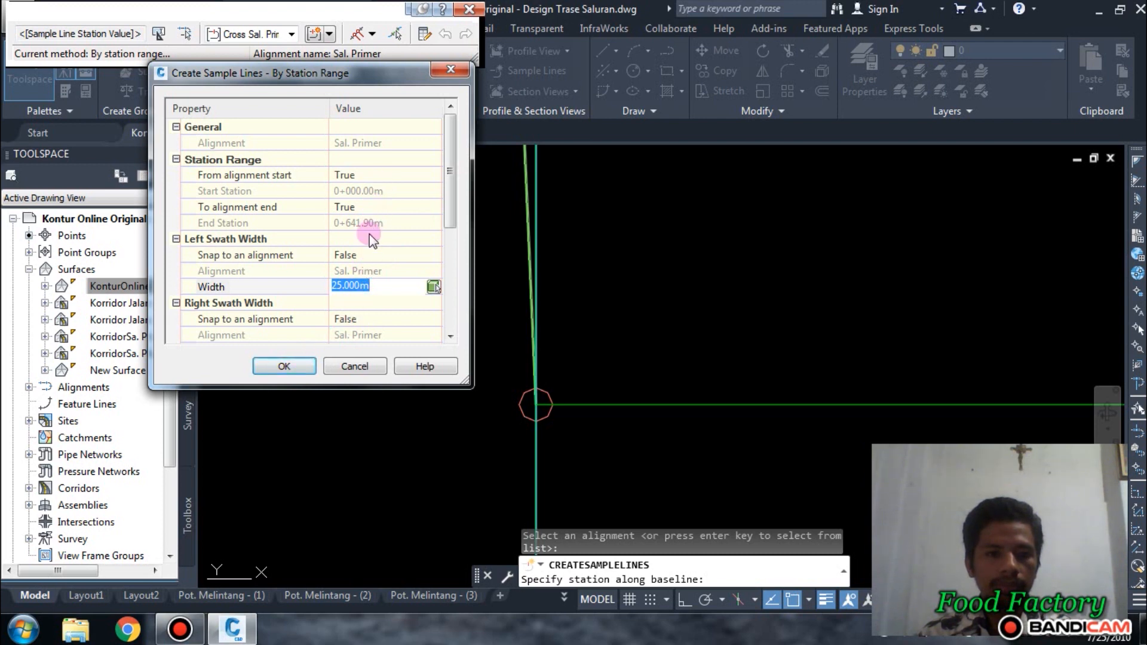
click(289, 358)
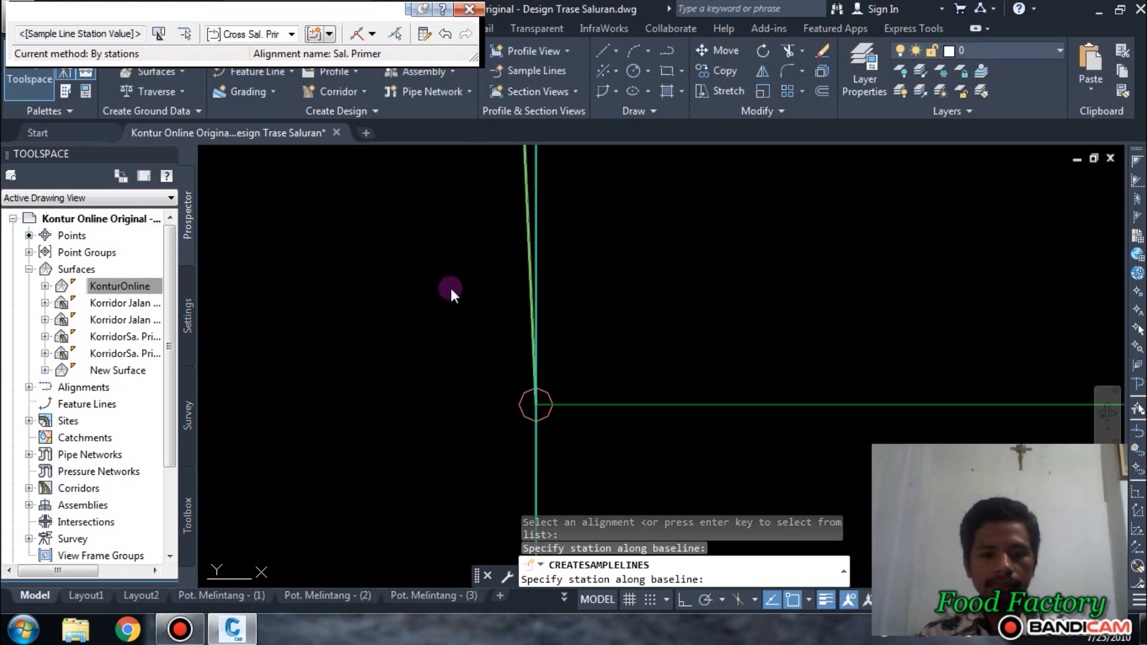
key(Return)
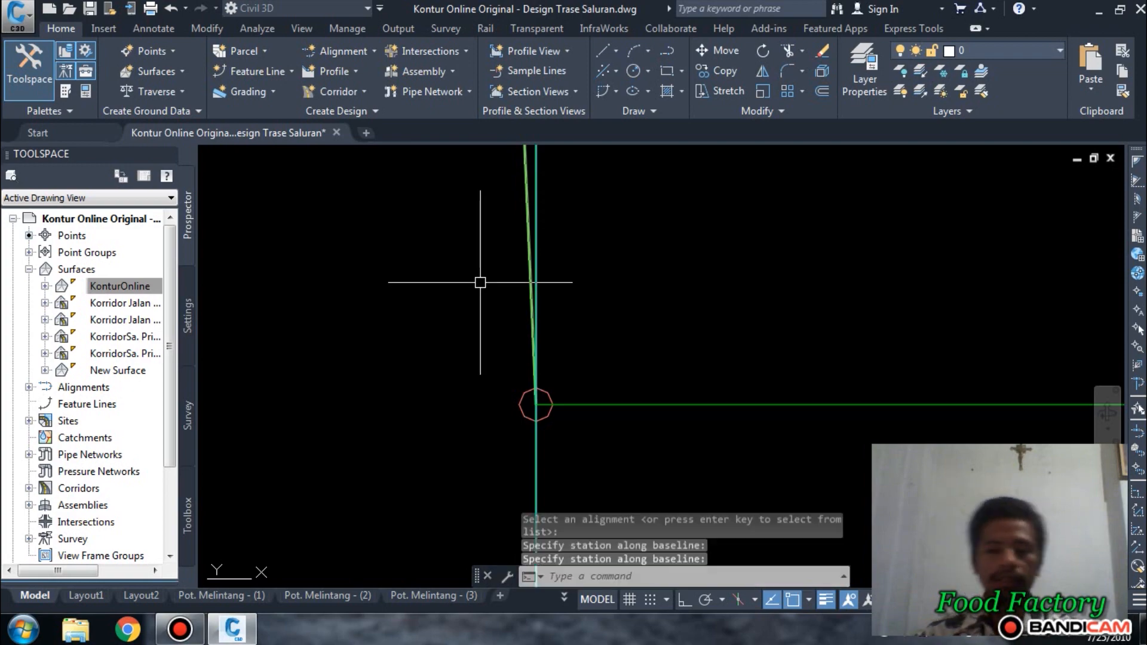
- Examine the new sample lines along the Sal. Primer corridor and check the coverage at its start station
scroll(397, 328, down, 8)
scroll(431, 313, down, 8)
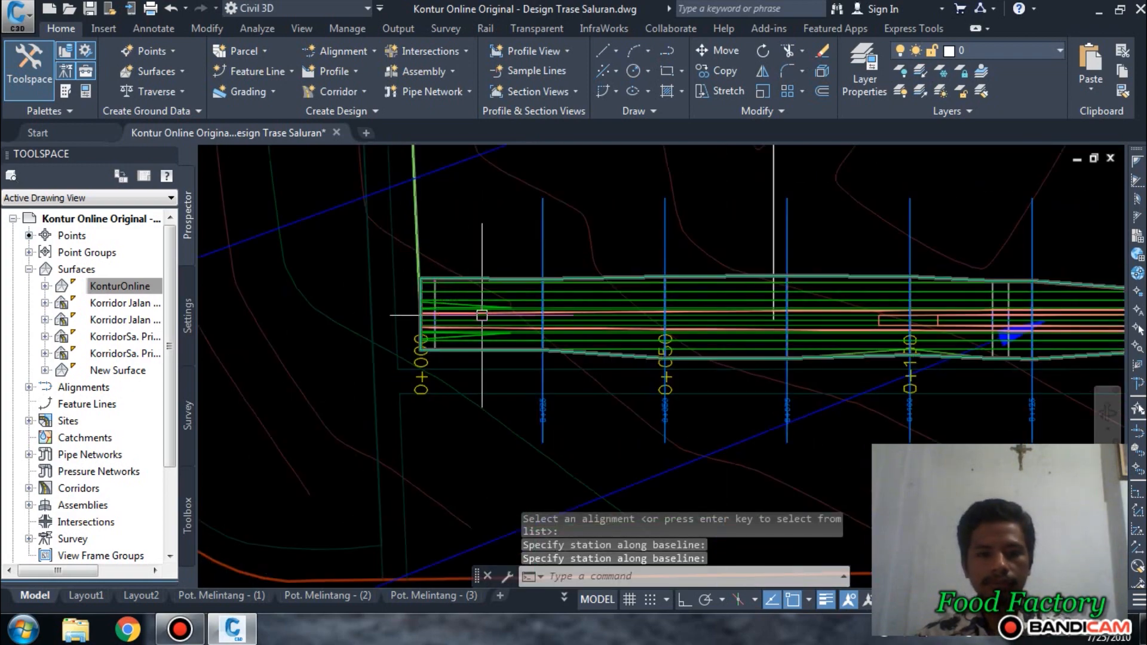
scroll(482, 314, down, 4)
middle_drag(856, 384, 476, 384)
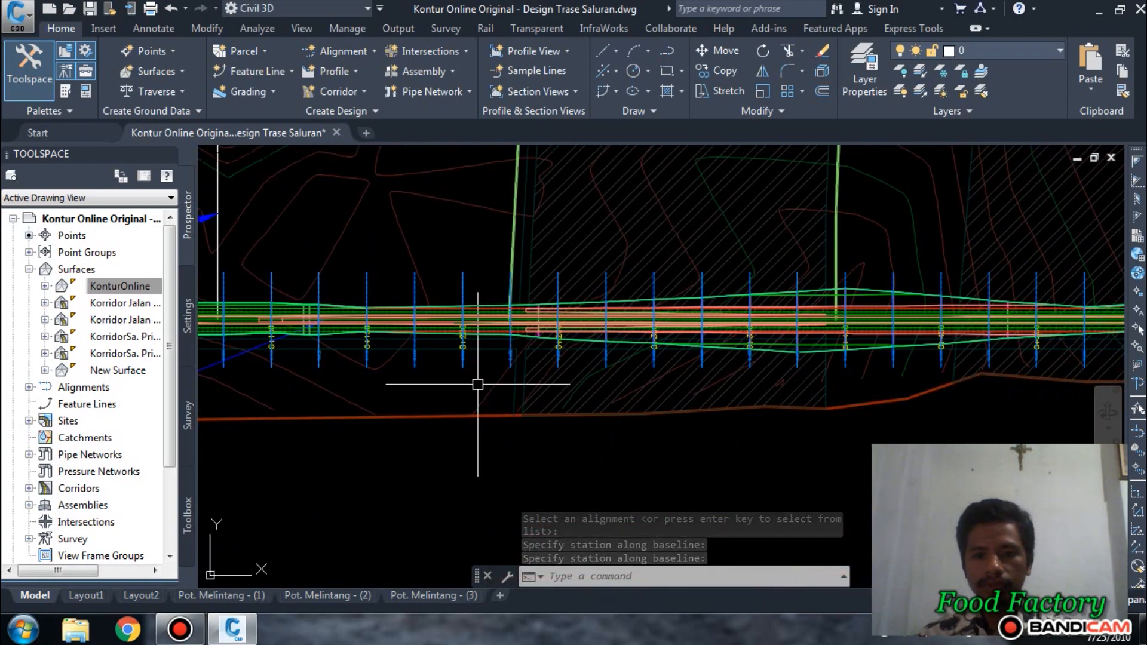
mouse_move(901, 384)
middle_down()
mouse_move(571, 384)
mouse_move(1014, 344)
middle_up()
scroll(899, 342, down, 4)
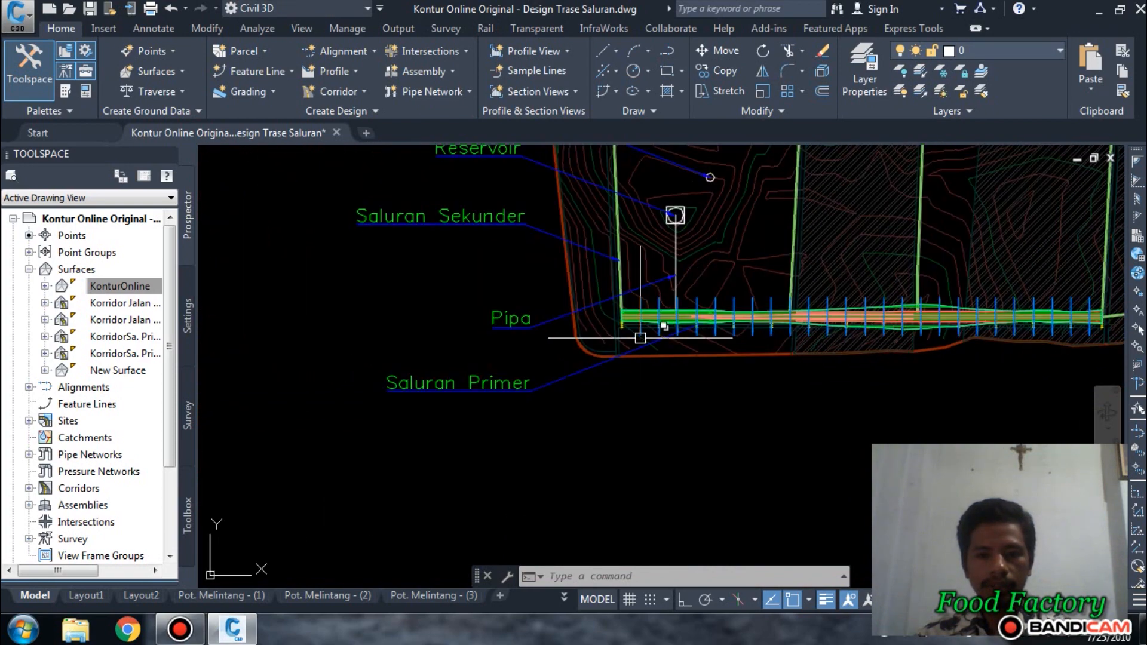
scroll(662, 338, up, 4)
scroll(580, 291, up, 5)
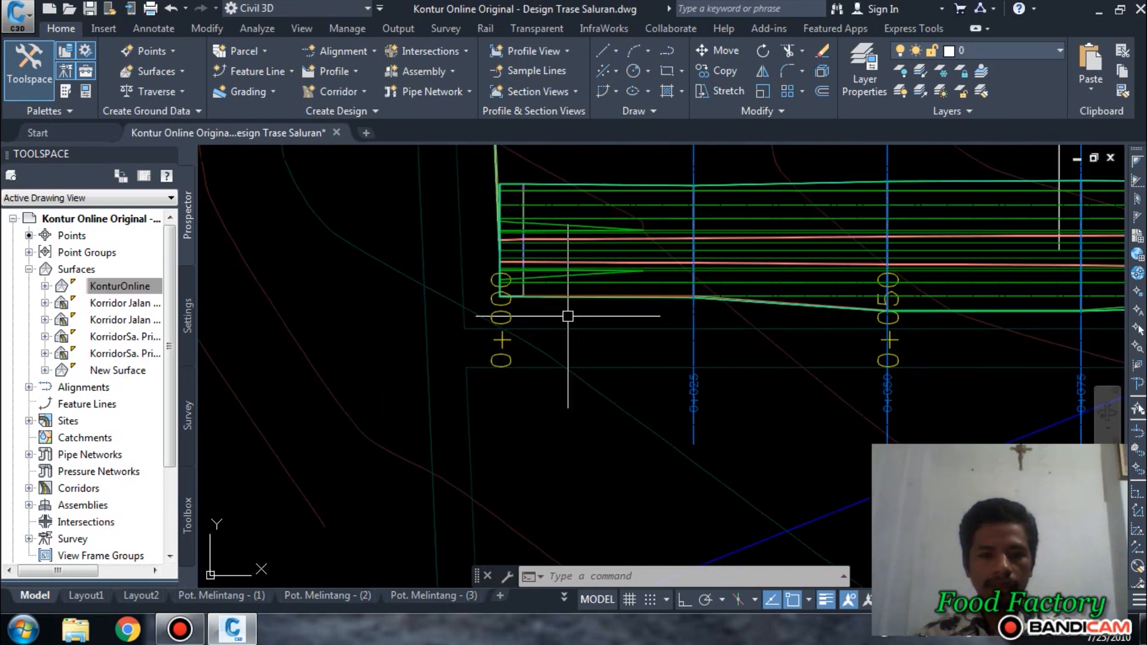
- Add a sample line at station 0+000 of the Sal. Primer alignment with 25 m left and right swath widths
click(540, 68)
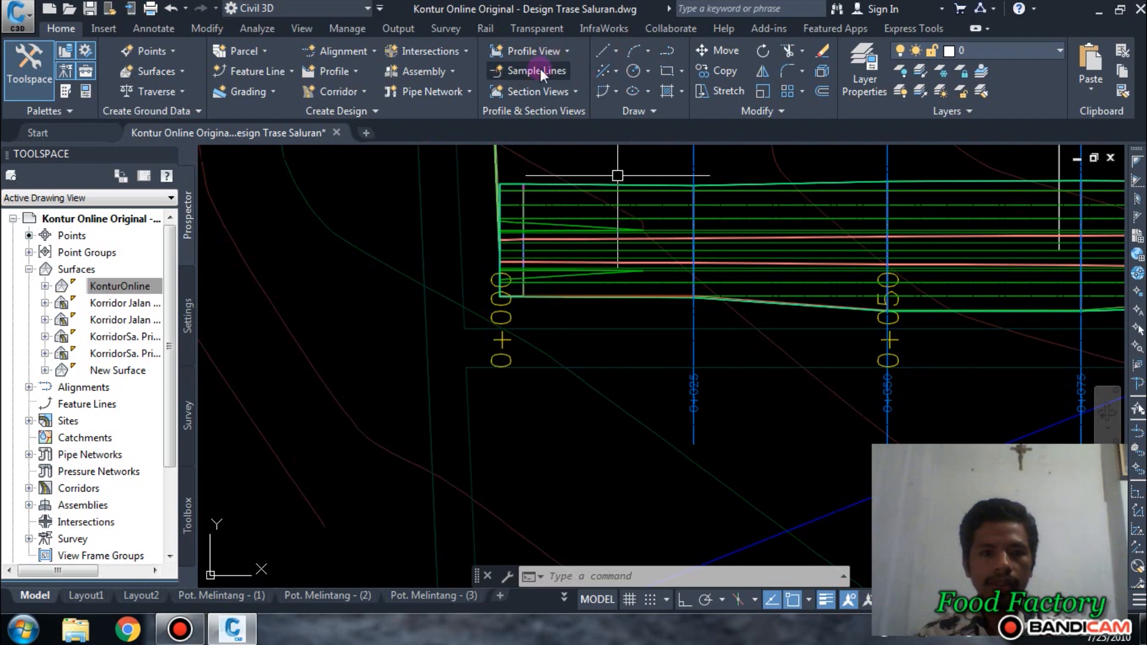
scroll(499, 273, up, 5)
scroll(496, 406, up, 3)
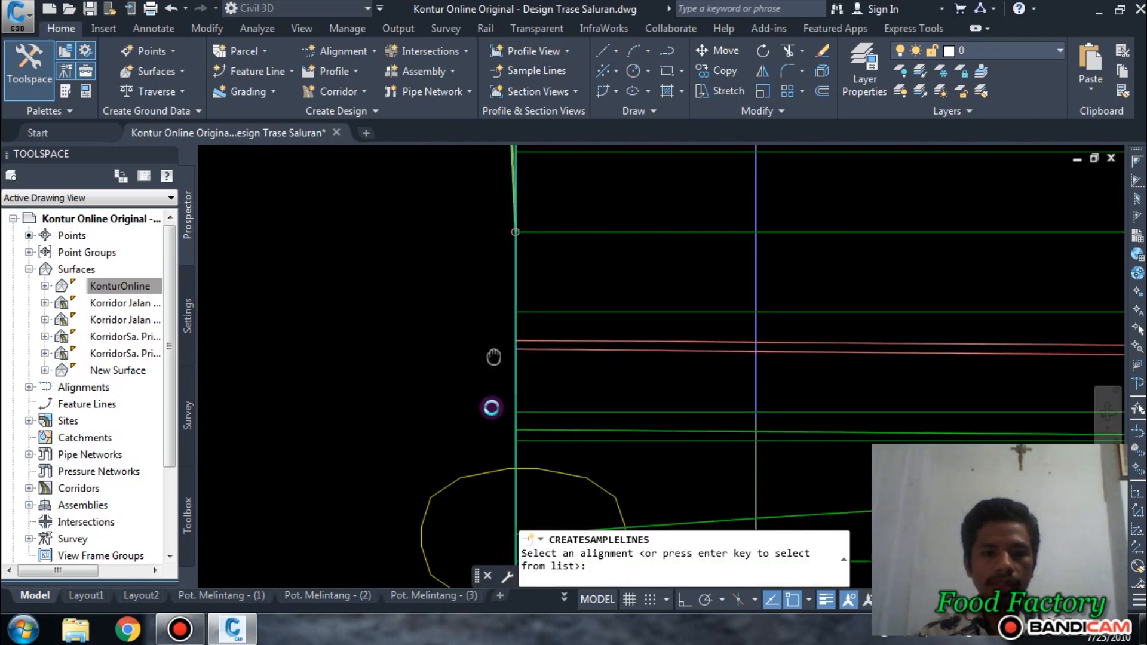
scroll(519, 268, up, 4)
click(520, 269)
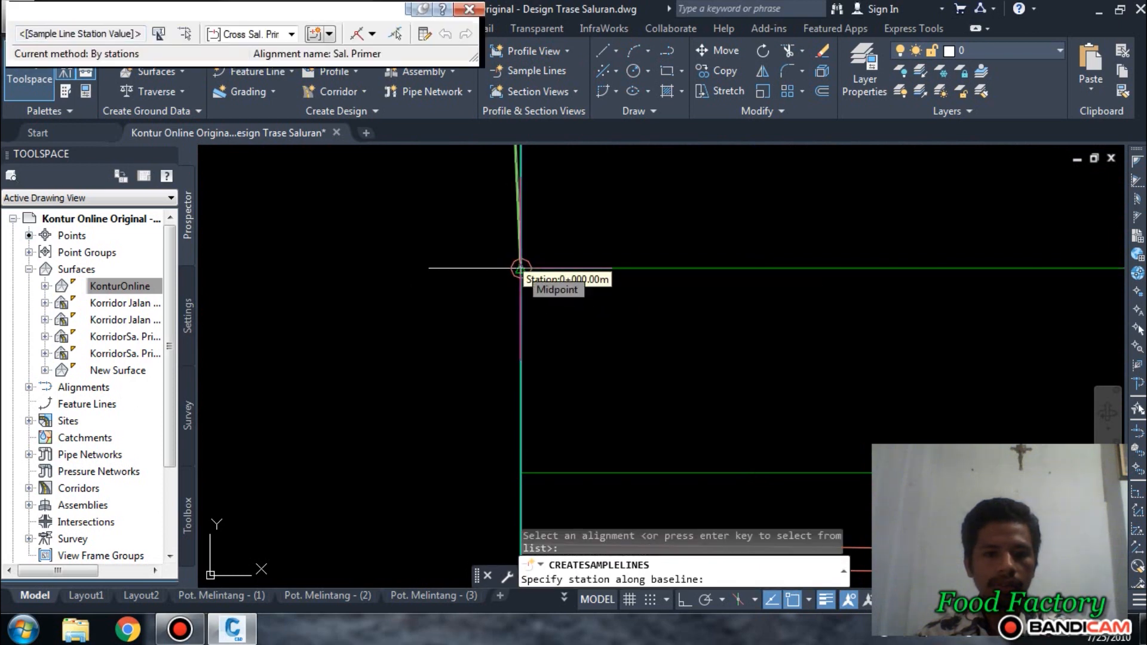
click(520, 269)
key(Return)
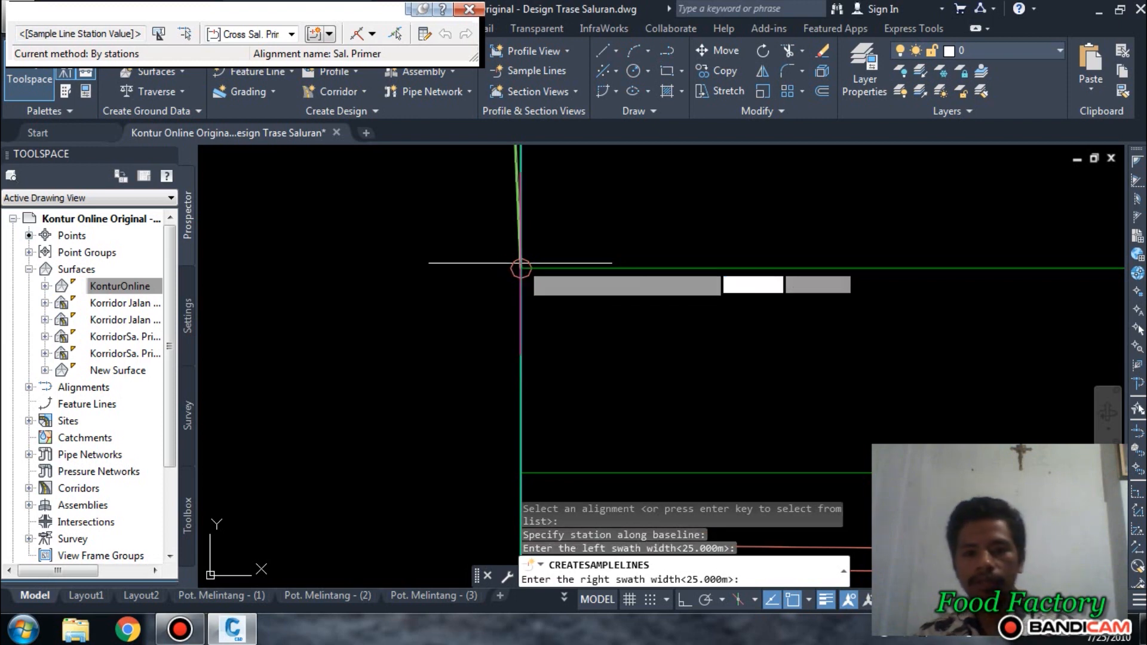
key(Return)
- Add a sample line at the end station of the Sal. Primer alignment with 25 m left and right swath widths
scroll(454, 329, down, 3)
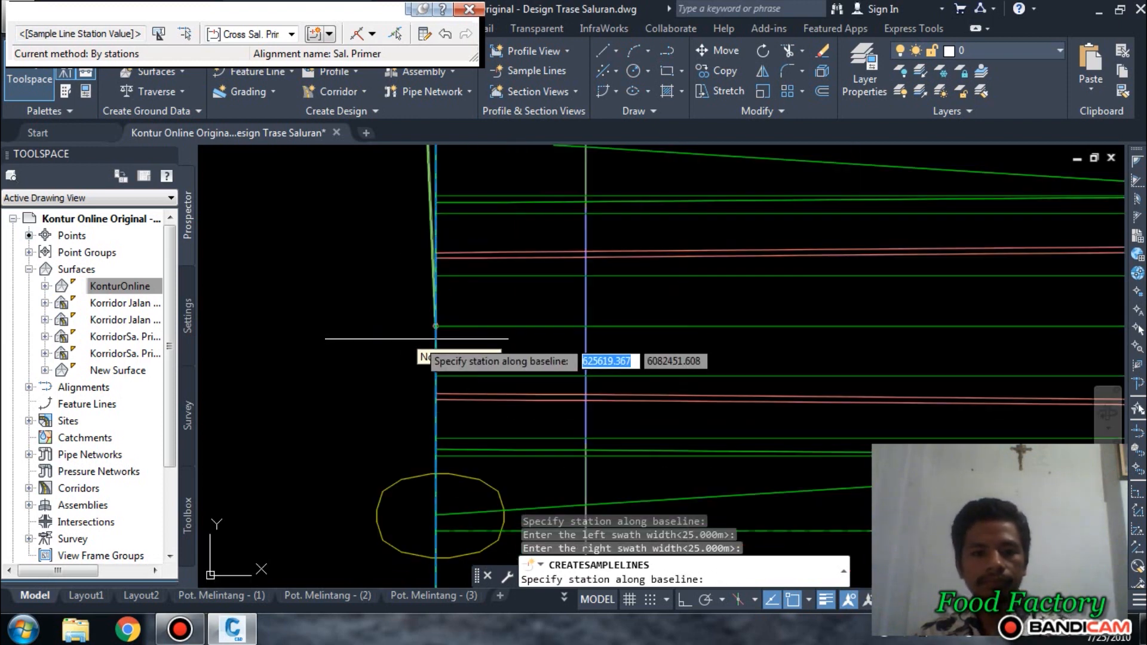
scroll(675, 305, down, 8)
middle_drag(916, 371, 413, 345)
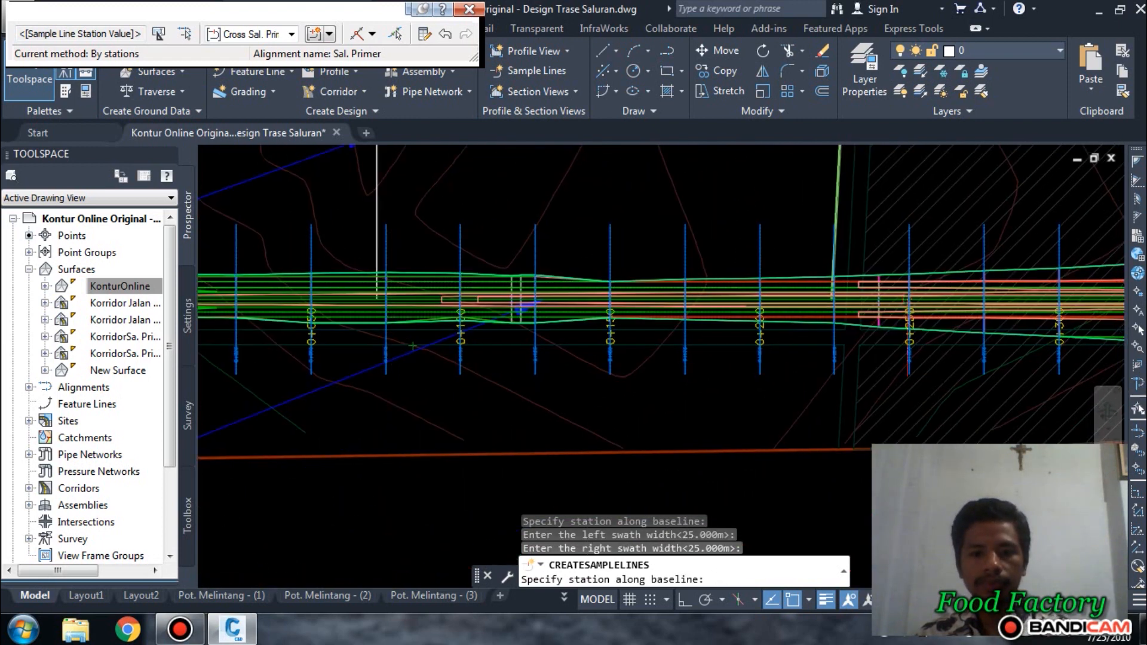
scroll(955, 354, down, 4)
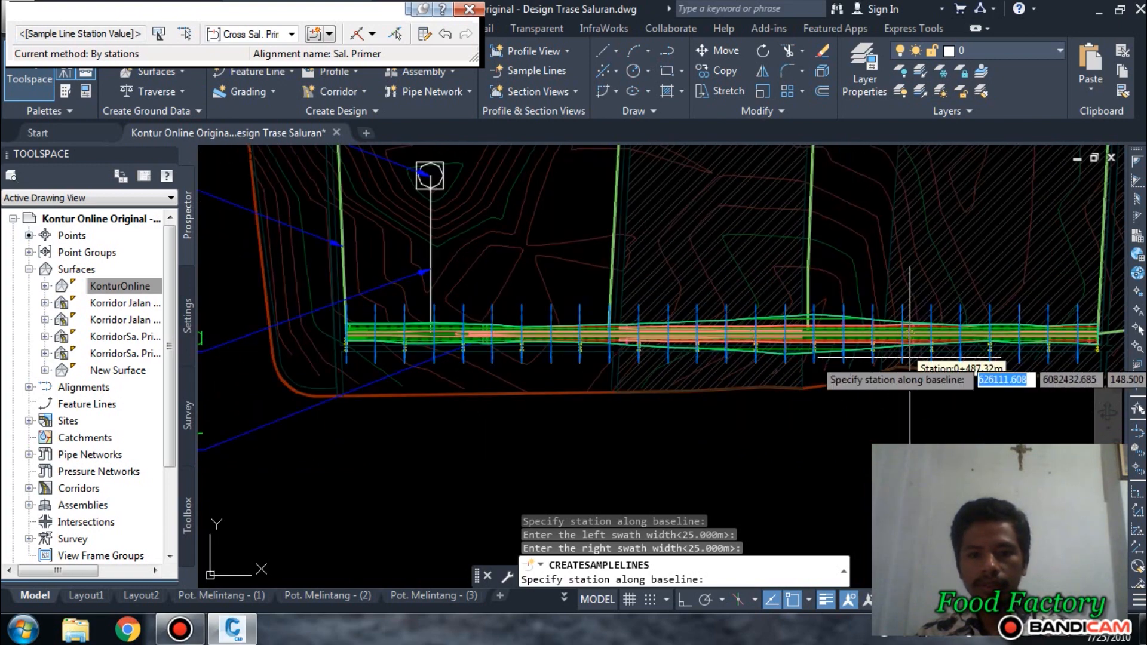
middle_drag(819, 364, 721, 357)
scroll(720, 357, up, 8)
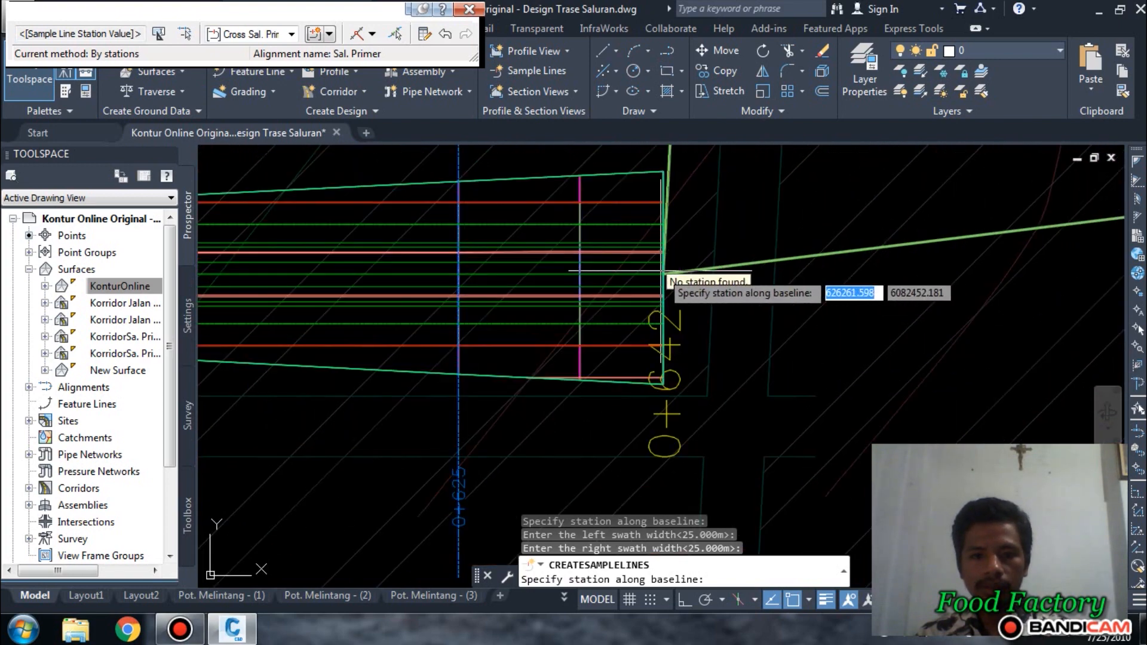
scroll(669, 277, down, 5)
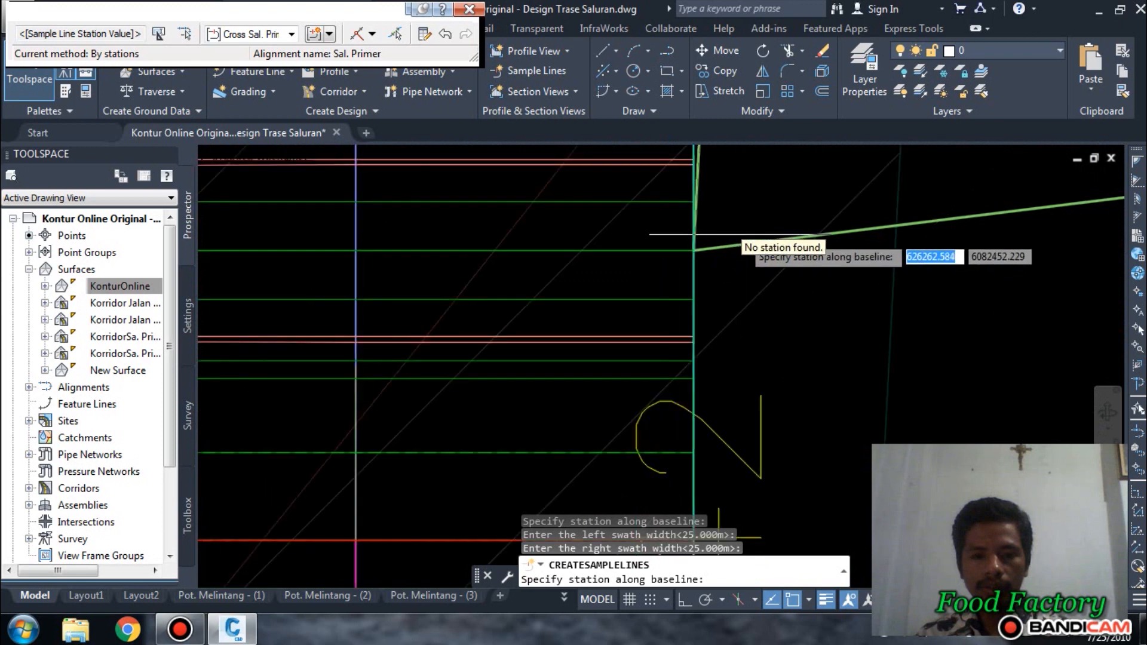
scroll(724, 241, up, 5)
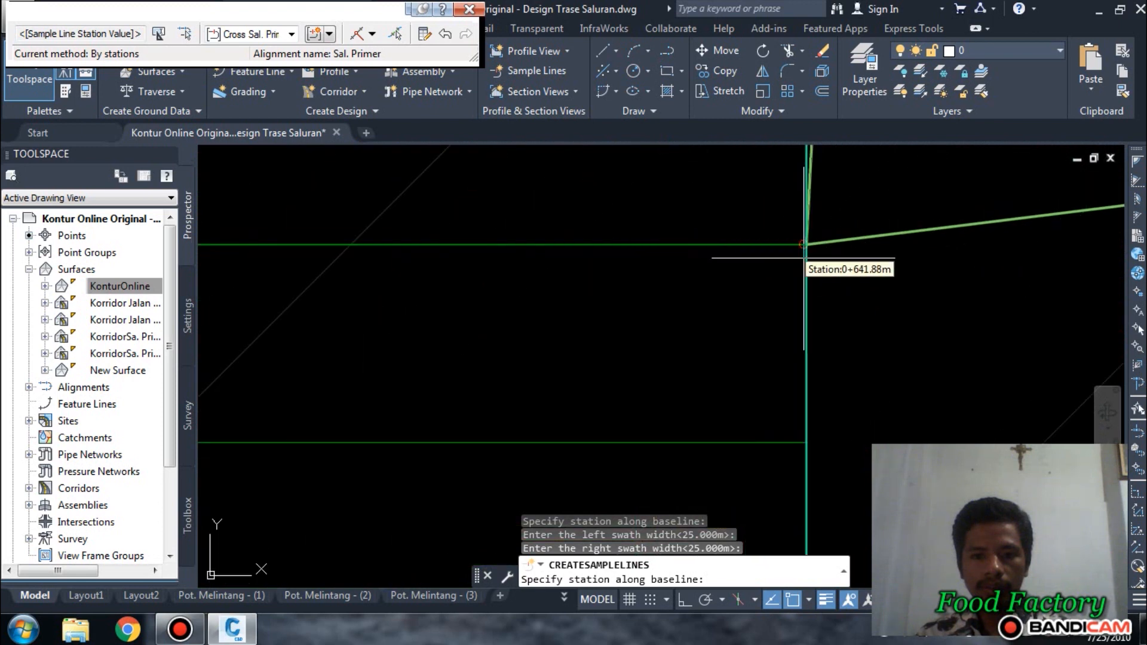
click(806, 244)
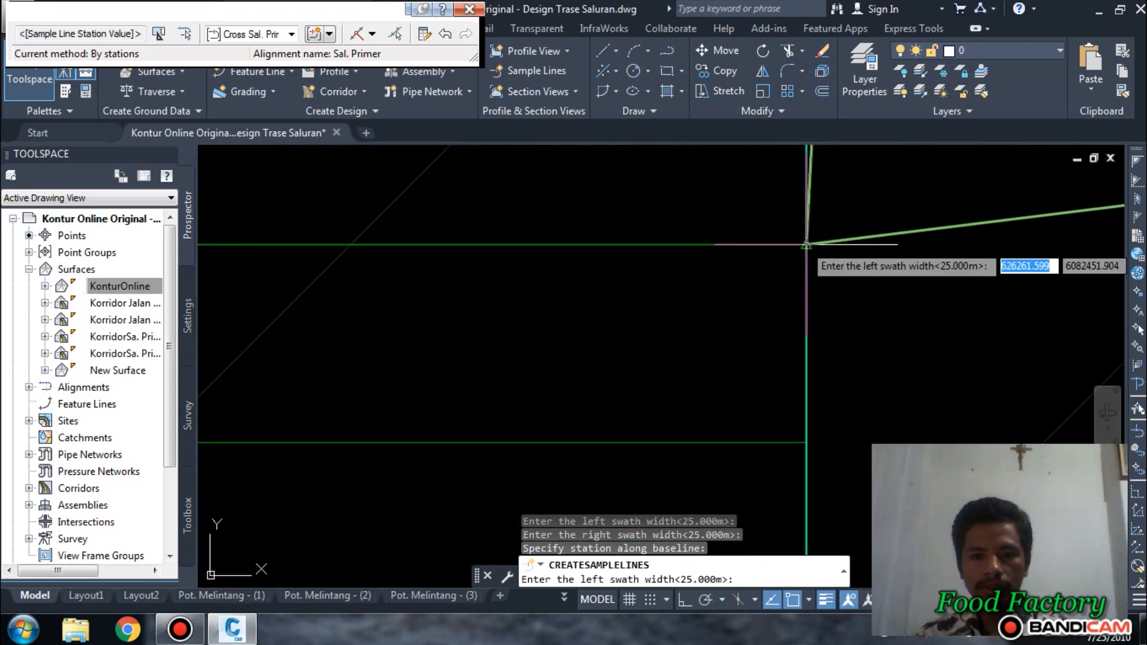
key(Return)
key(Return)
scroll(717, 363, down, 5)
key(Escape)
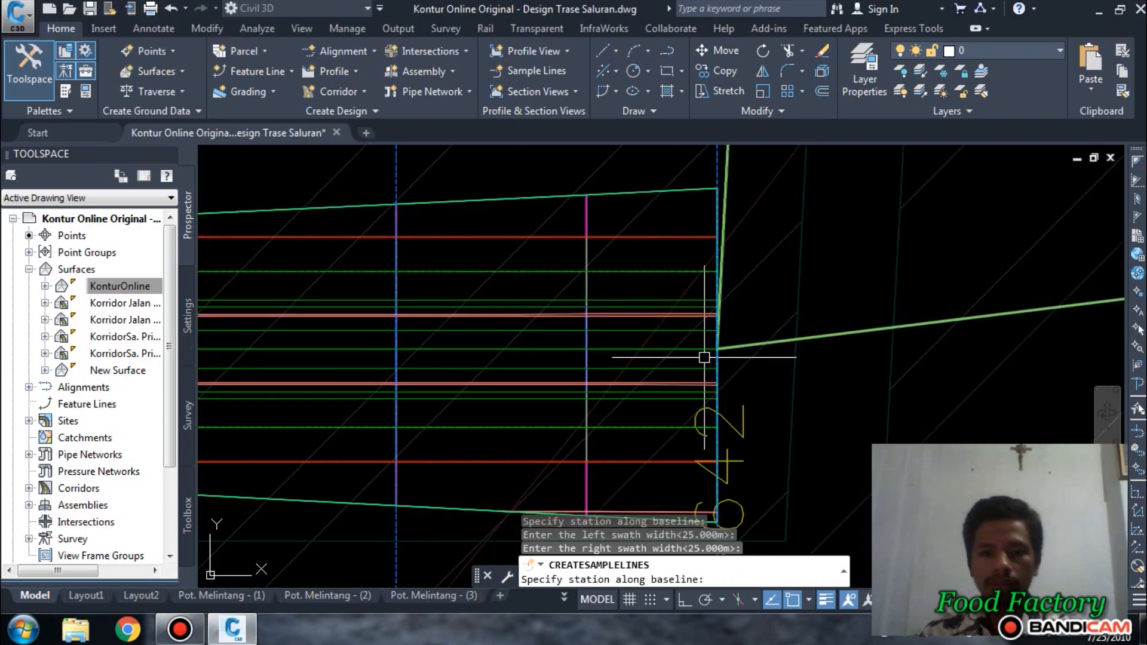
- Examine the sample lines along the whole Sal. Primer corridor, from the end station back to the start
scroll(860, 282, down, 5)
scroll(788, 314, up, 6)
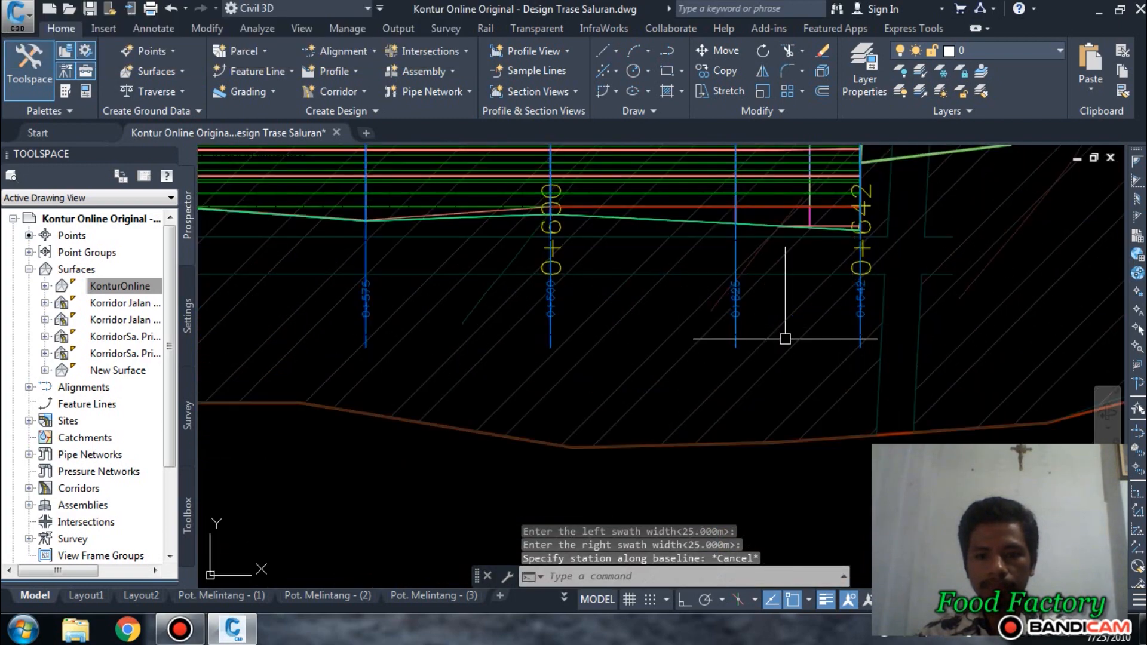
scroll(777, 325, down, 6)
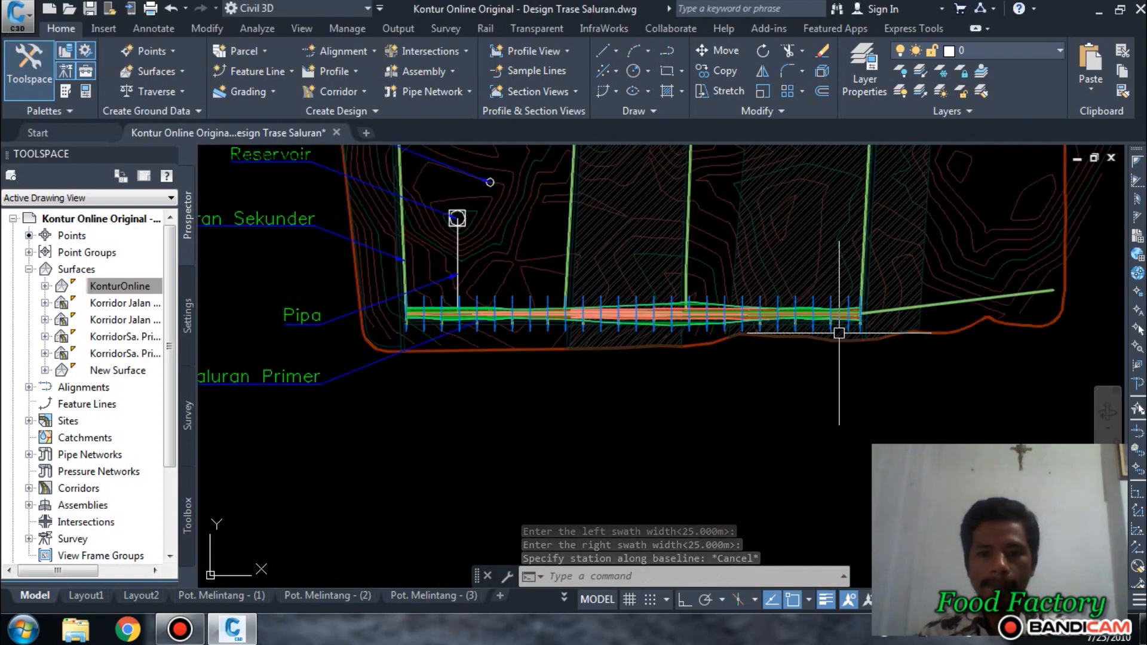
scroll(660, 324, up, 2)
scroll(499, 336, up, 4)
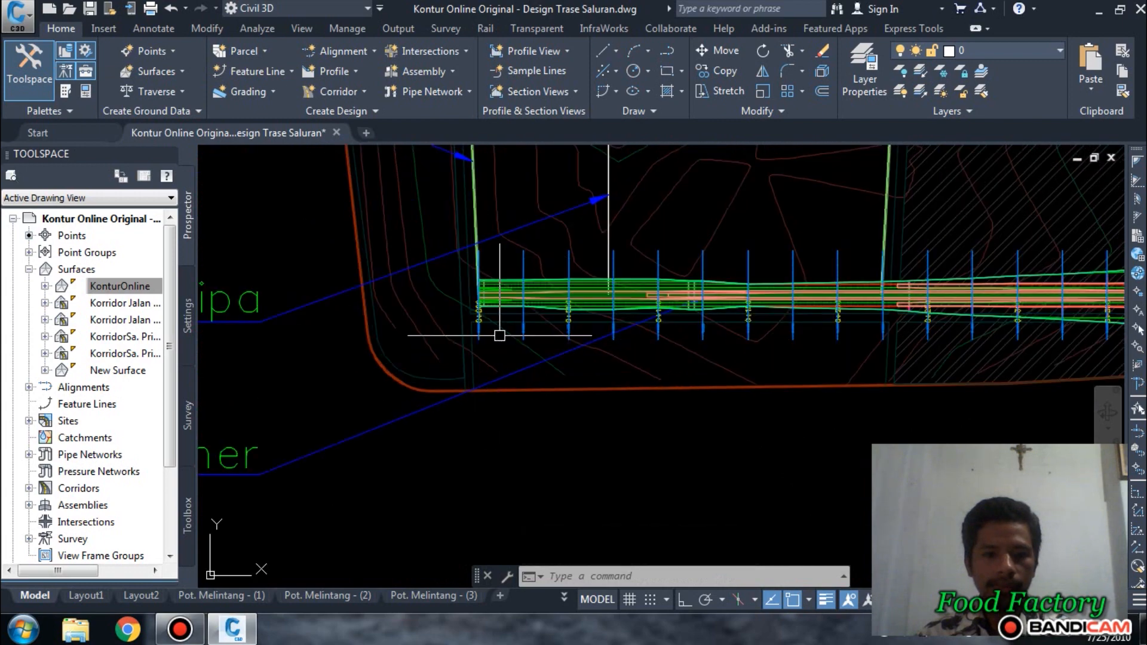
scroll(503, 300, up, 2)
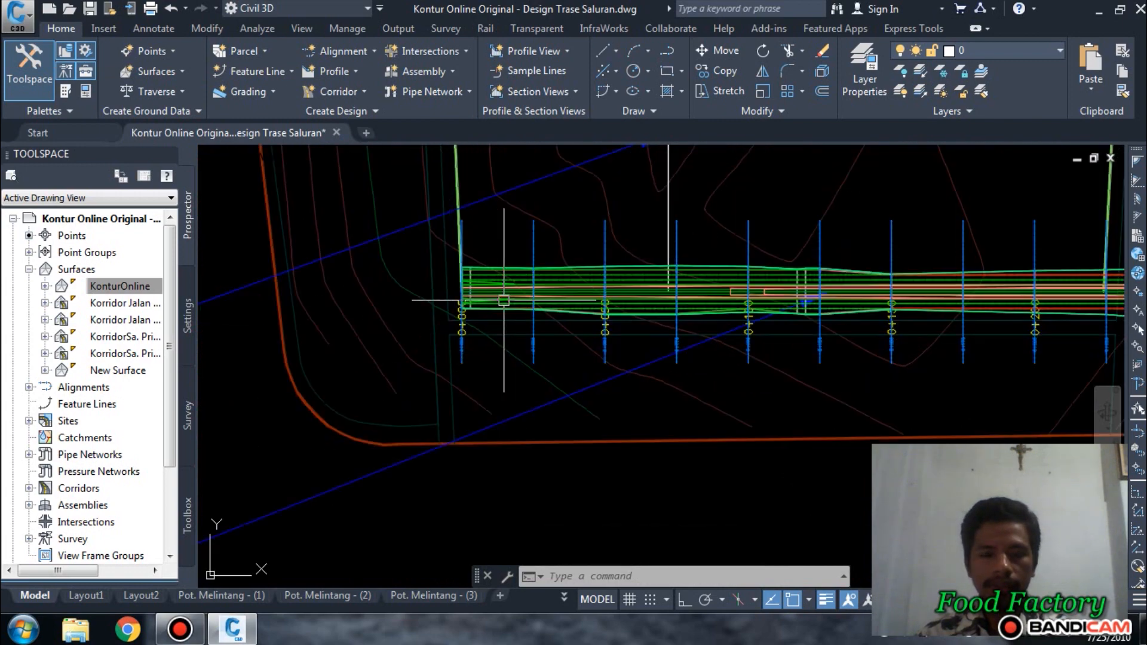
scroll(504, 300, down, 4)
scroll(793, 314, up, 4)
scroll(790, 183, up, 2)
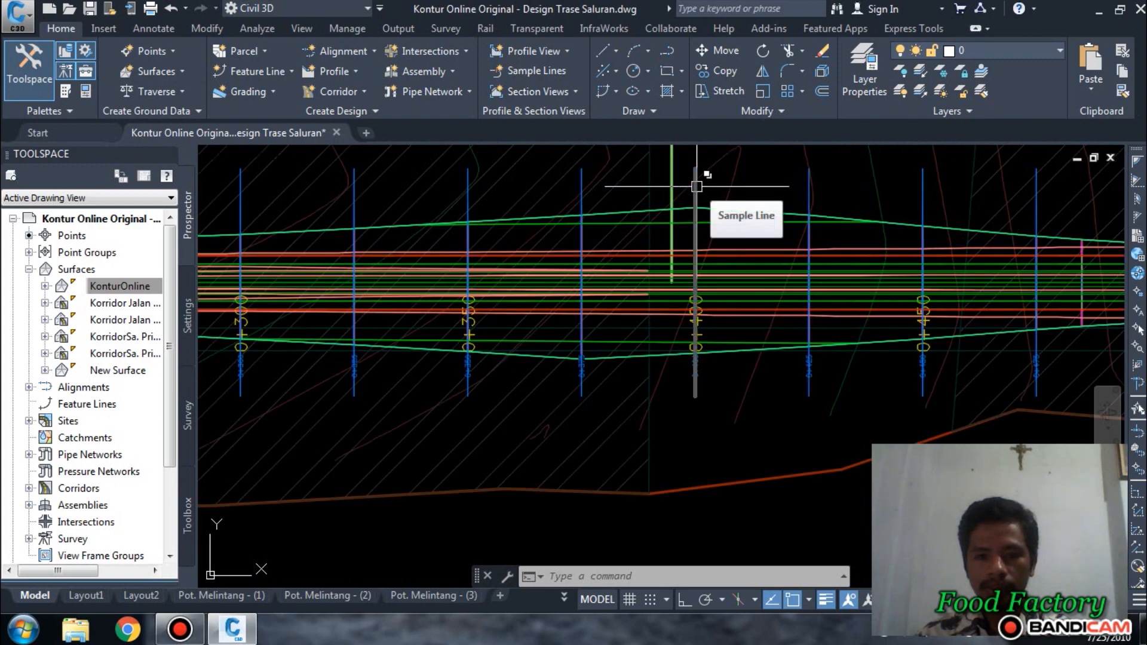
scroll(687, 205, down, 4)
scroll(486, 281, down, 6)
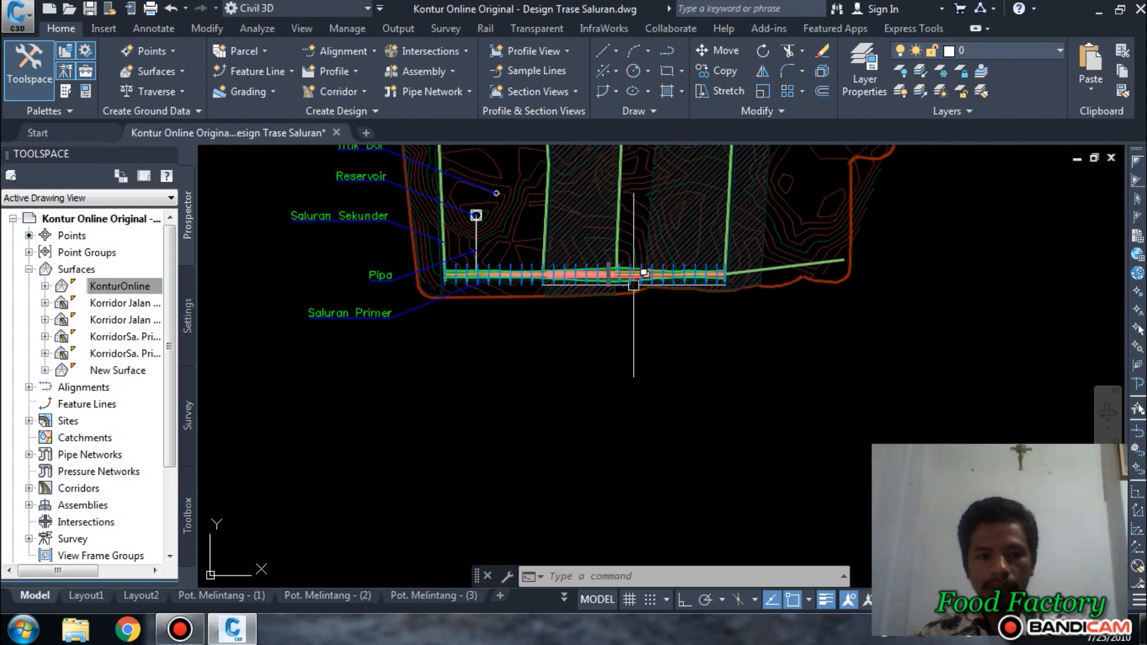
middle_drag(749, 324, 655, 349)
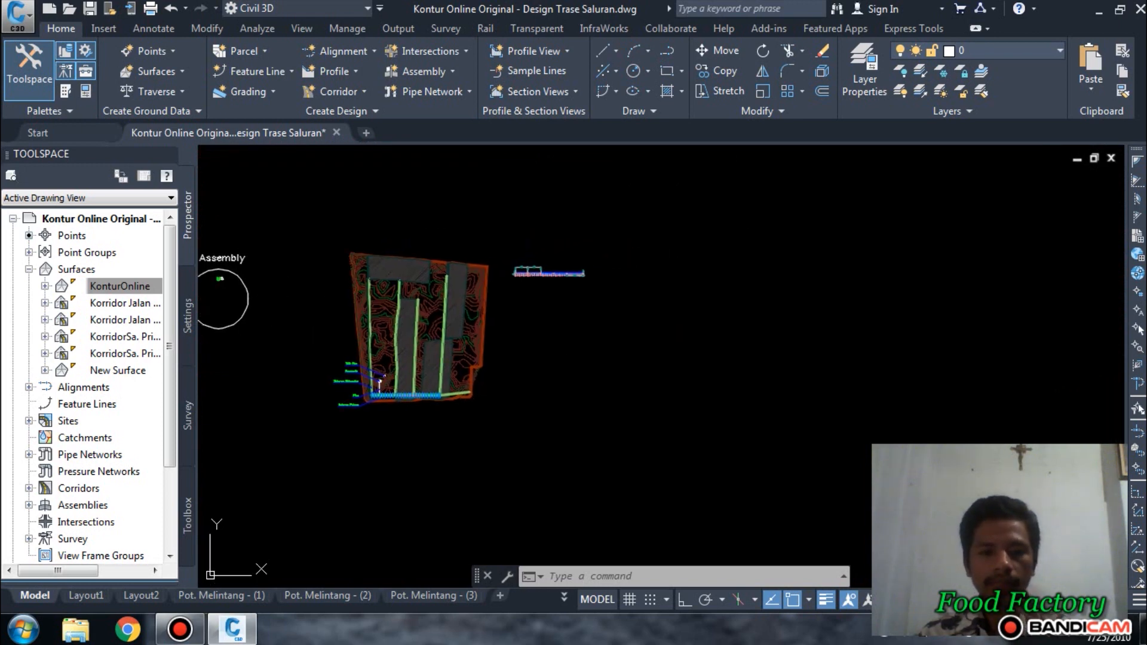
- Save the drawing and start multiple section views for the Sal. Primer alignment, named Cross, with the Cross Jalan section view style
key(ctrl+s)
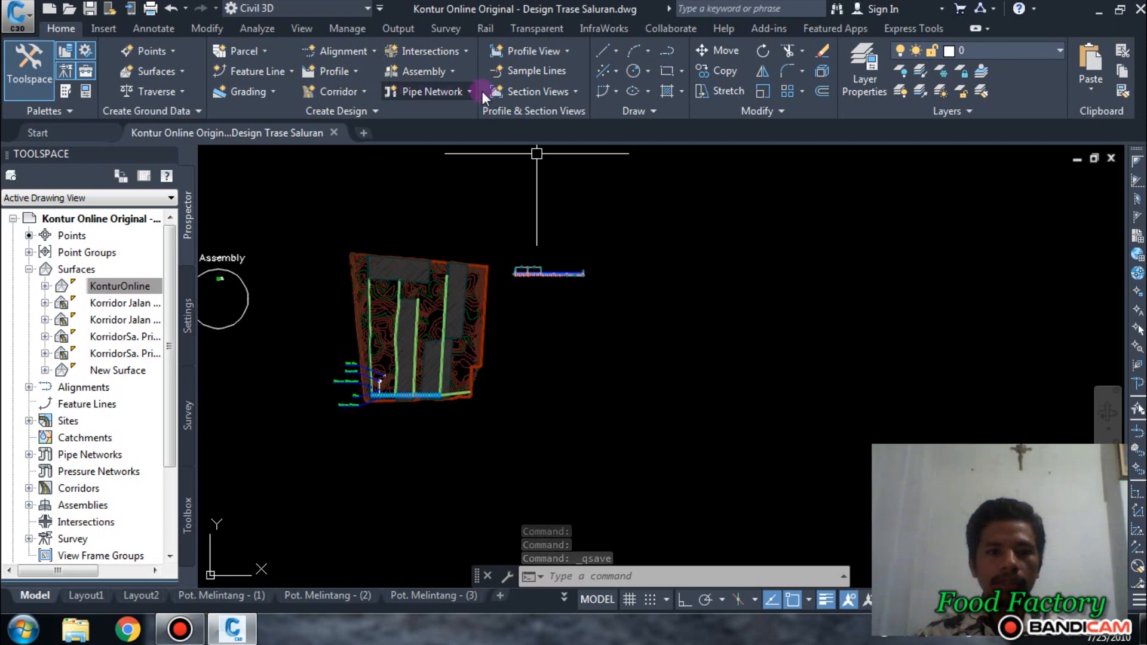
click(520, 90)
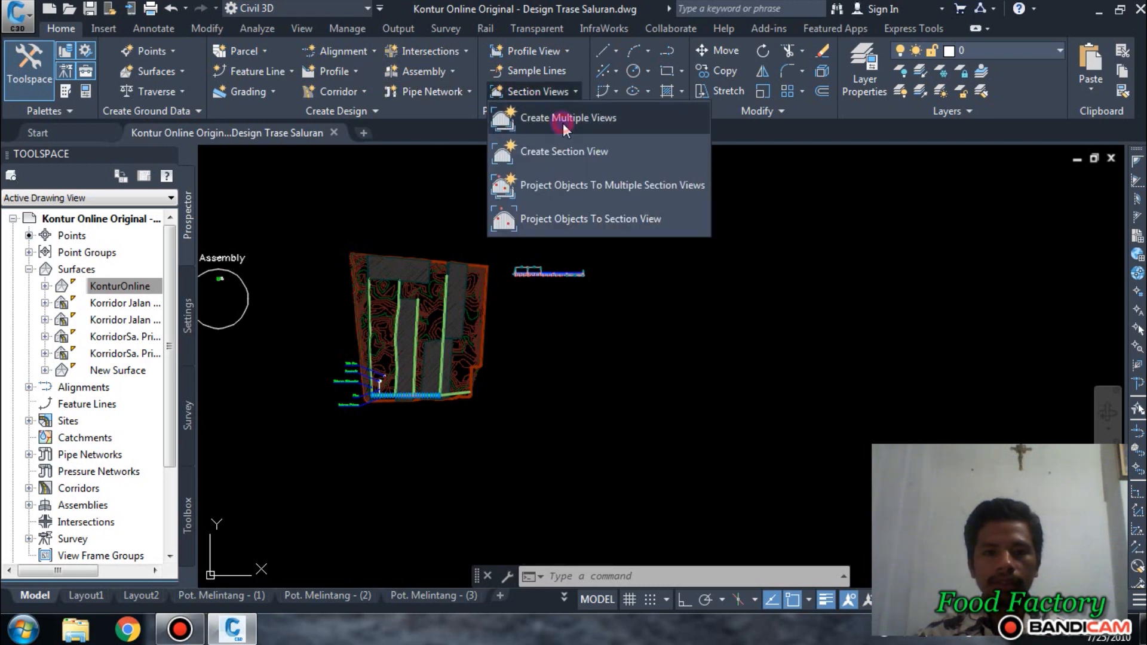
click(563, 123)
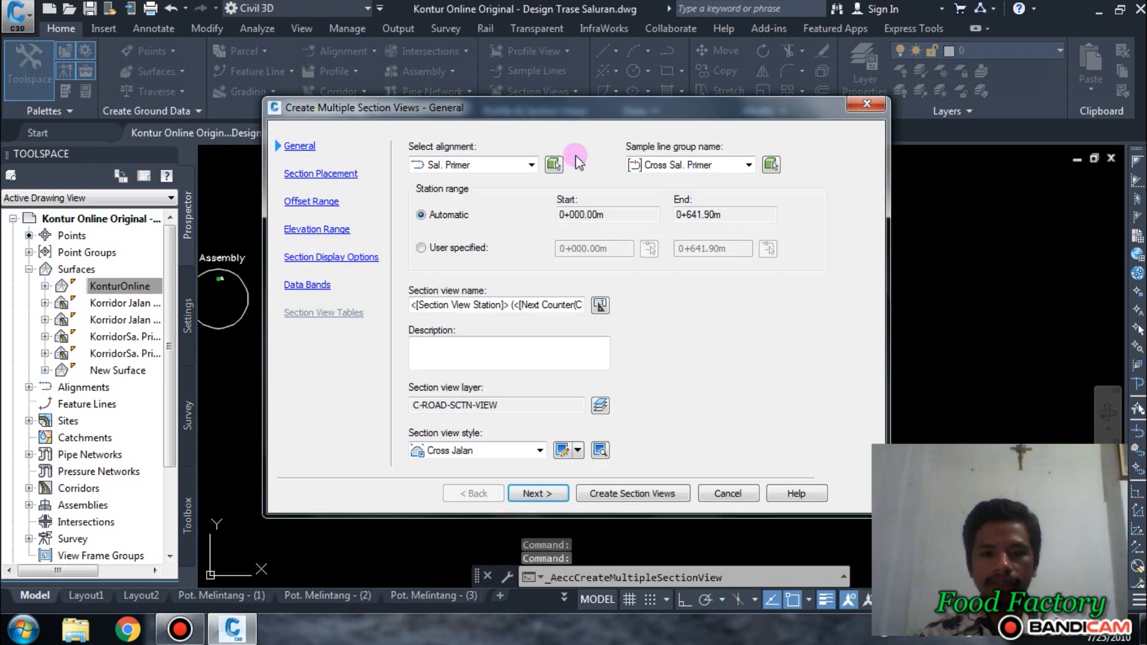
click(445, 303)
text(Cross)
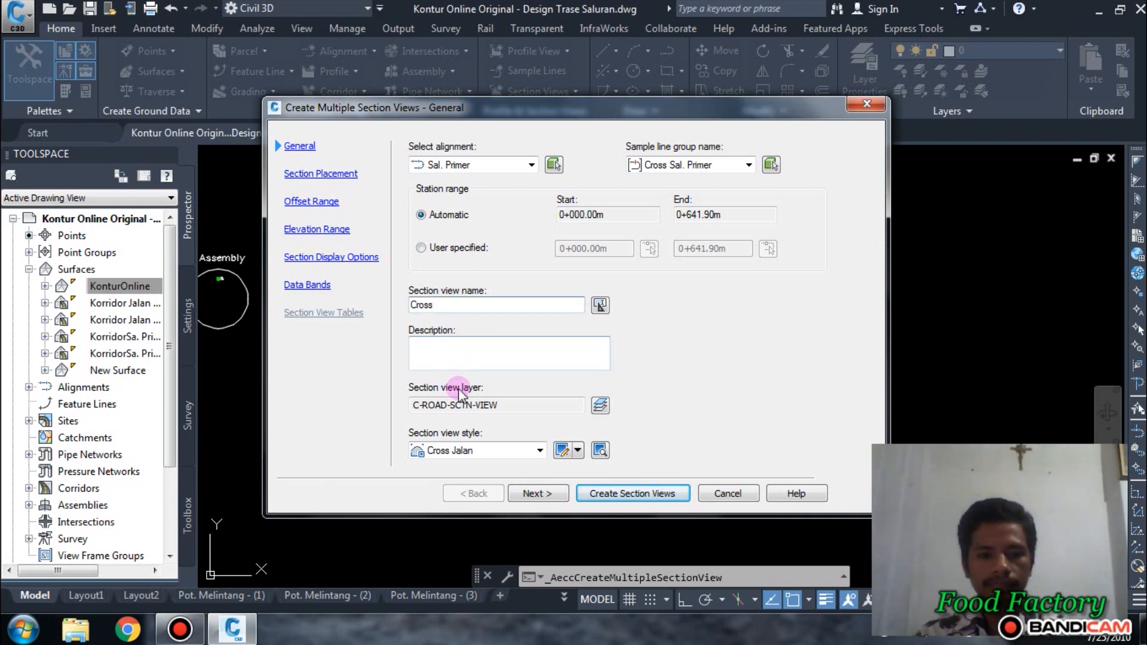
click(494, 453)
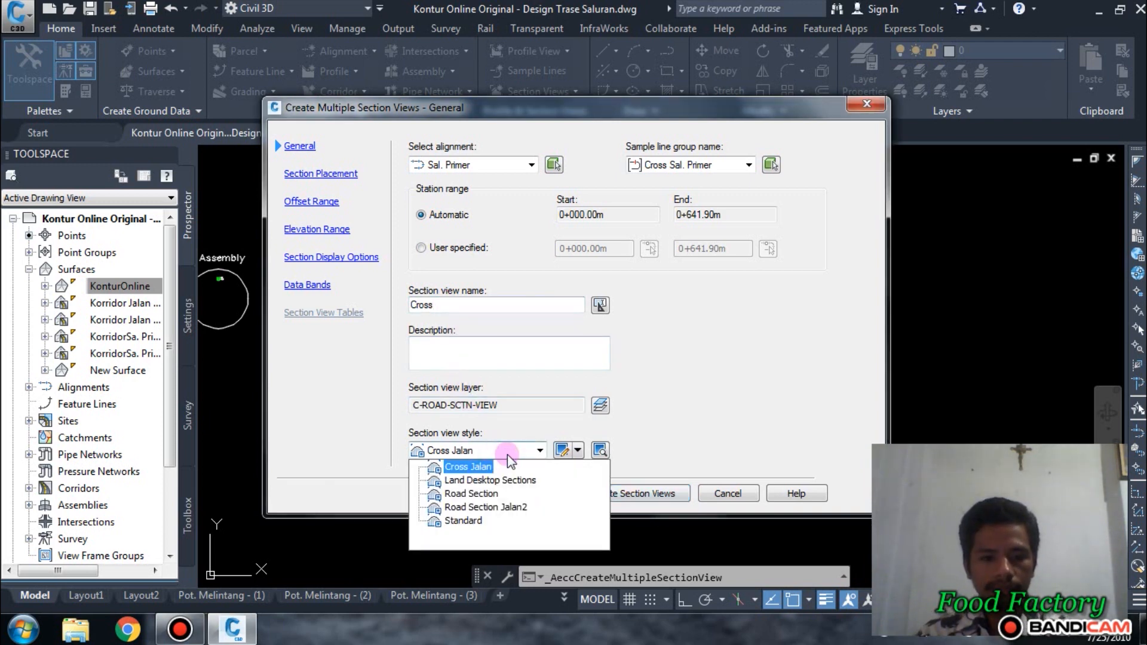
click(507, 454)
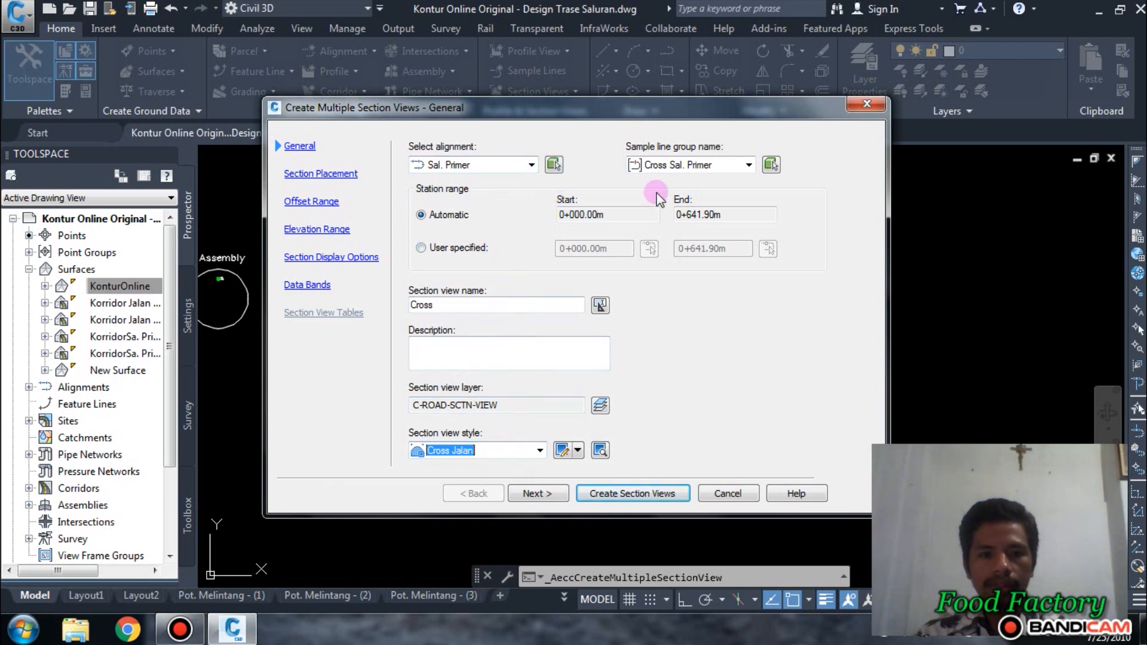
- Create the section views with production placement, Basic group plot style and automatic elevation range, placing them in empty space beyond the profile view's end
click(535, 495)
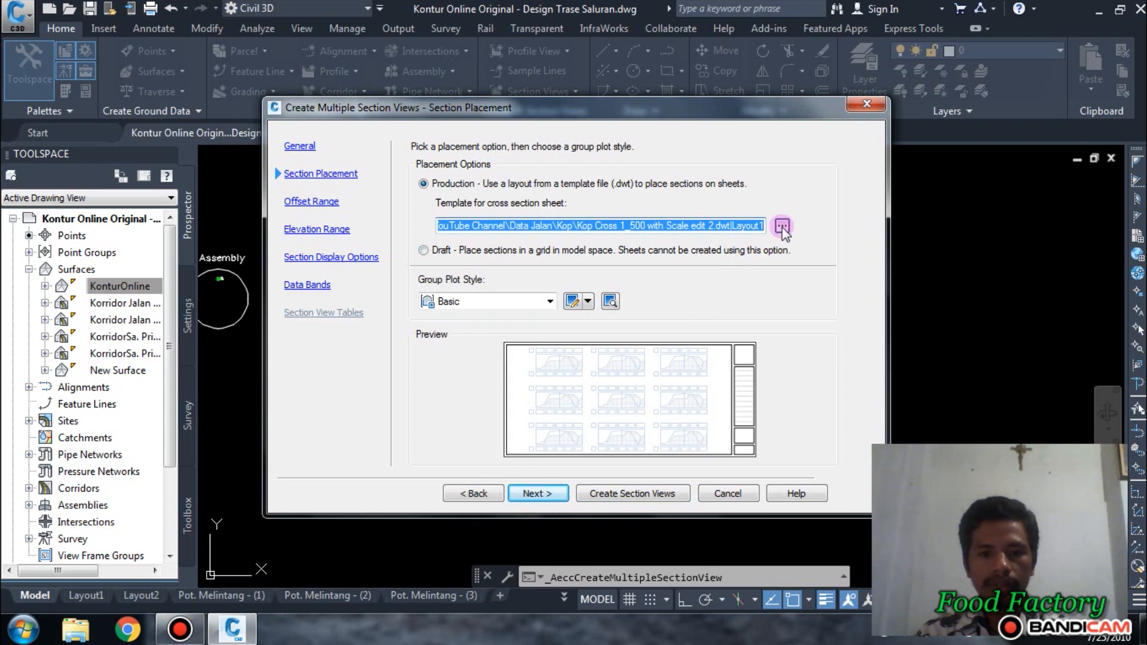
click(540, 495)
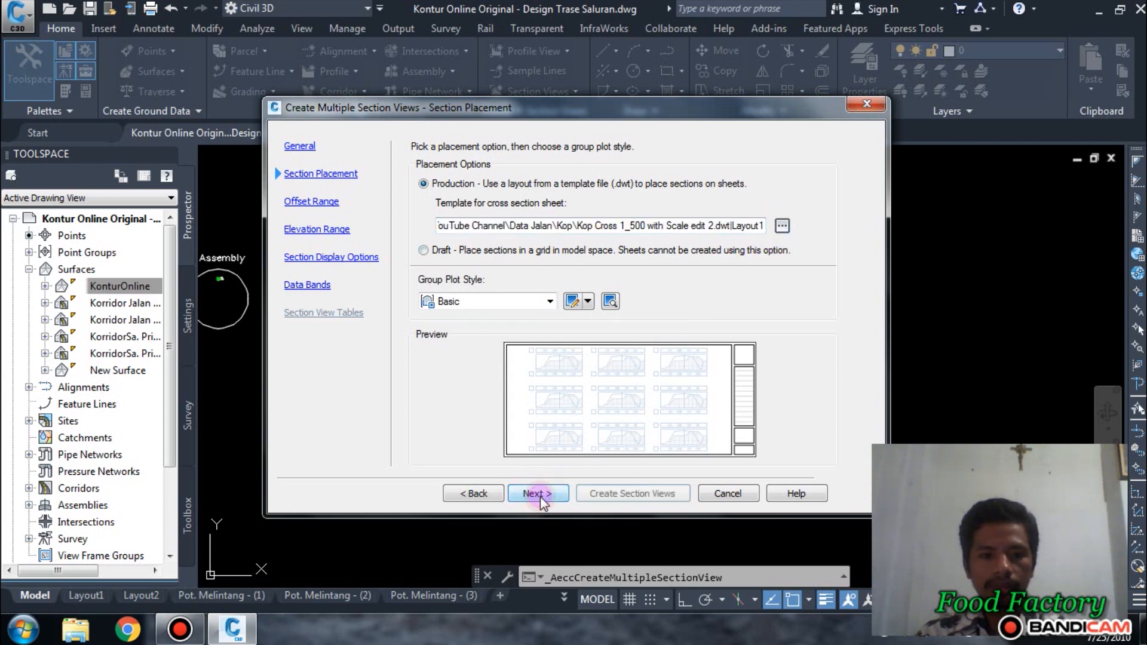
click(541, 495)
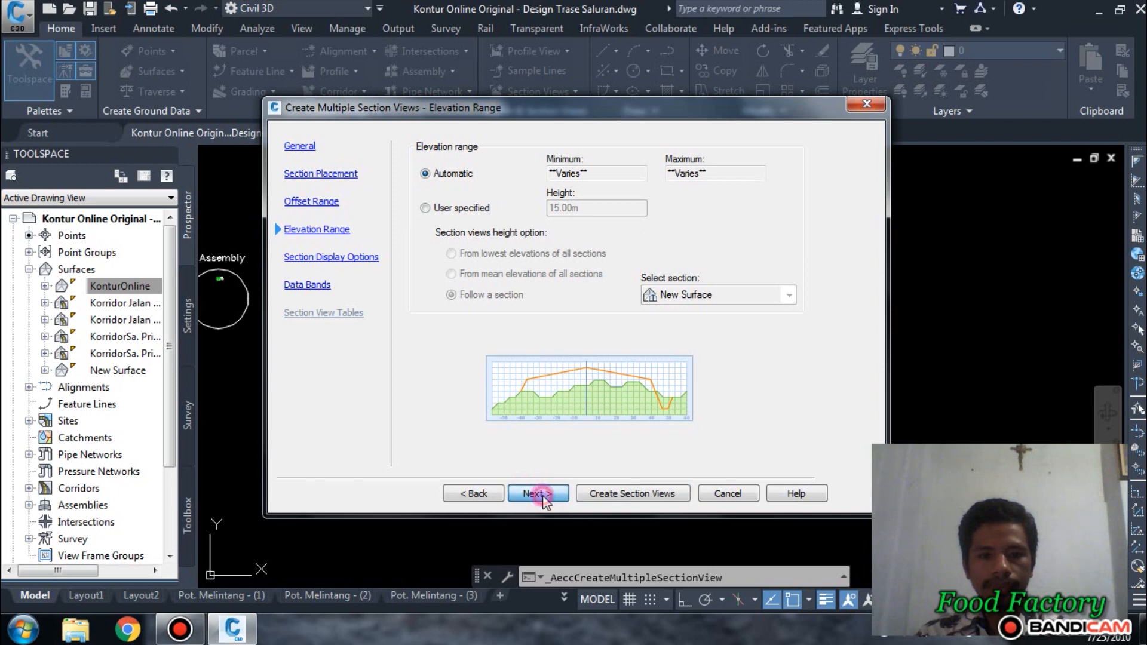
click(541, 494)
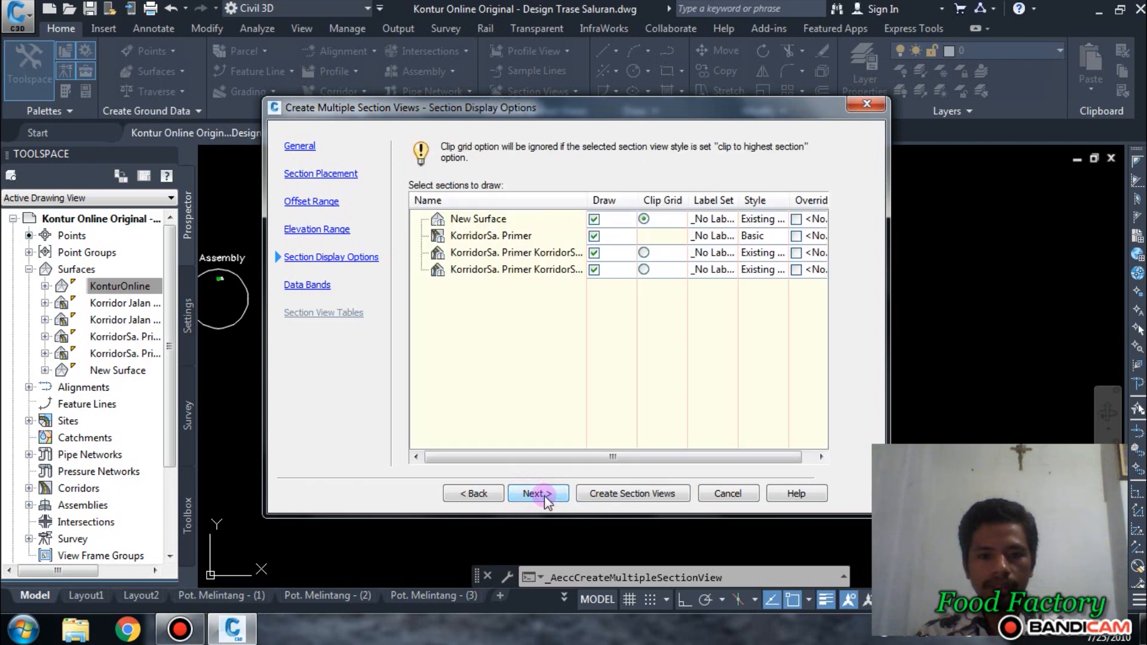
click(542, 495)
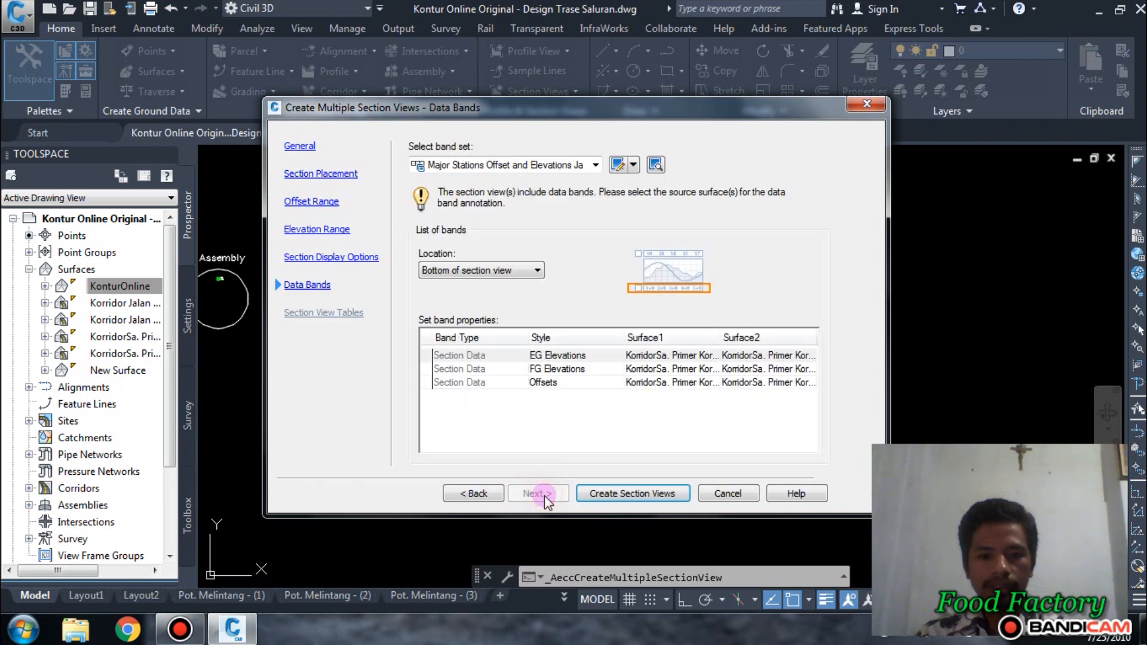
click(612, 495)
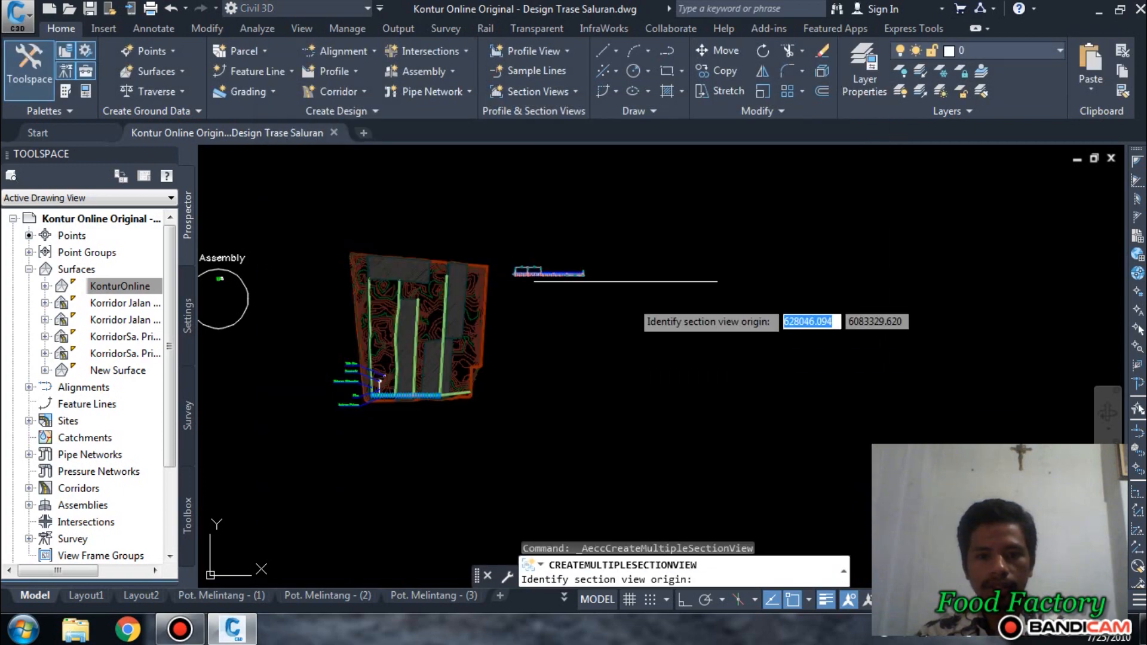
scroll(603, 266, up, 5)
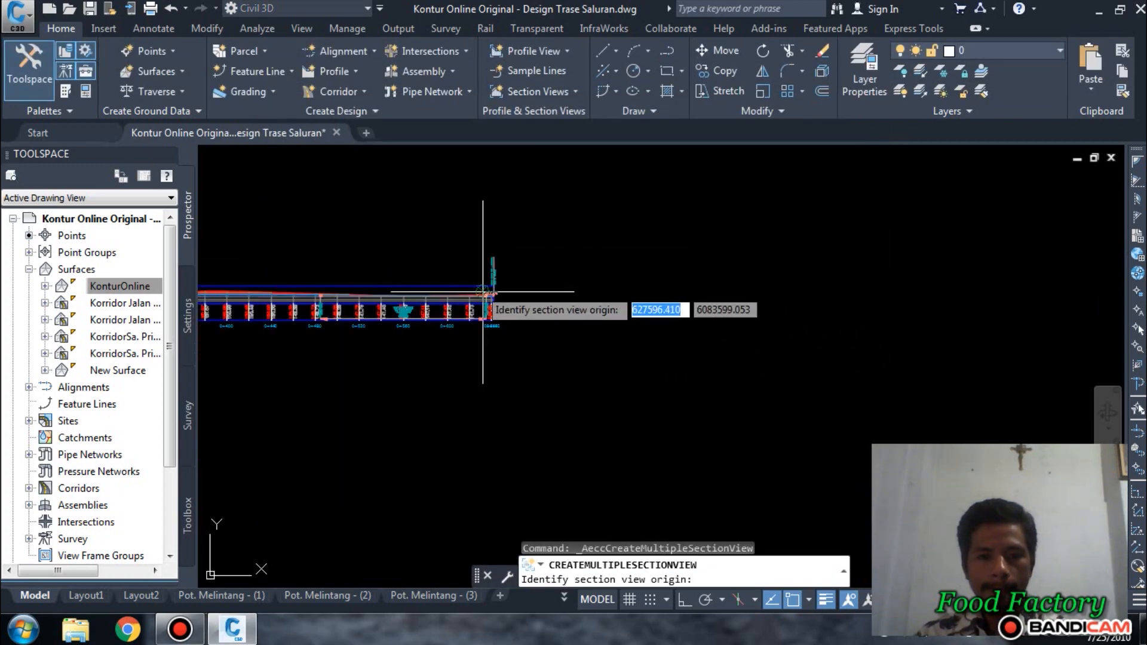
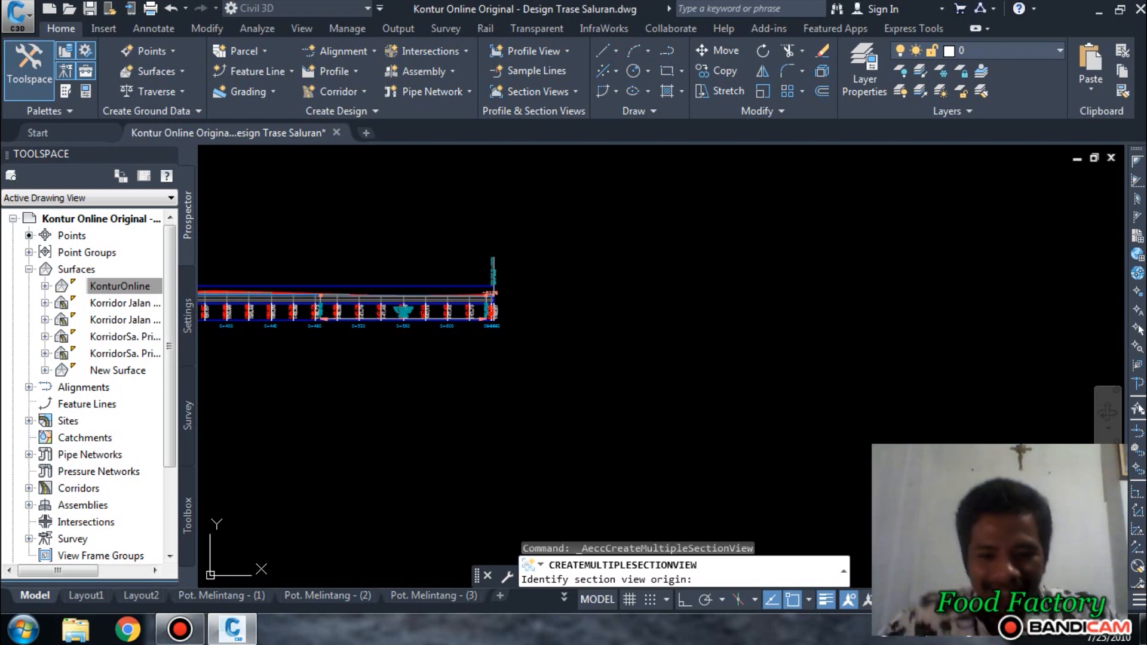
click(673, 320)
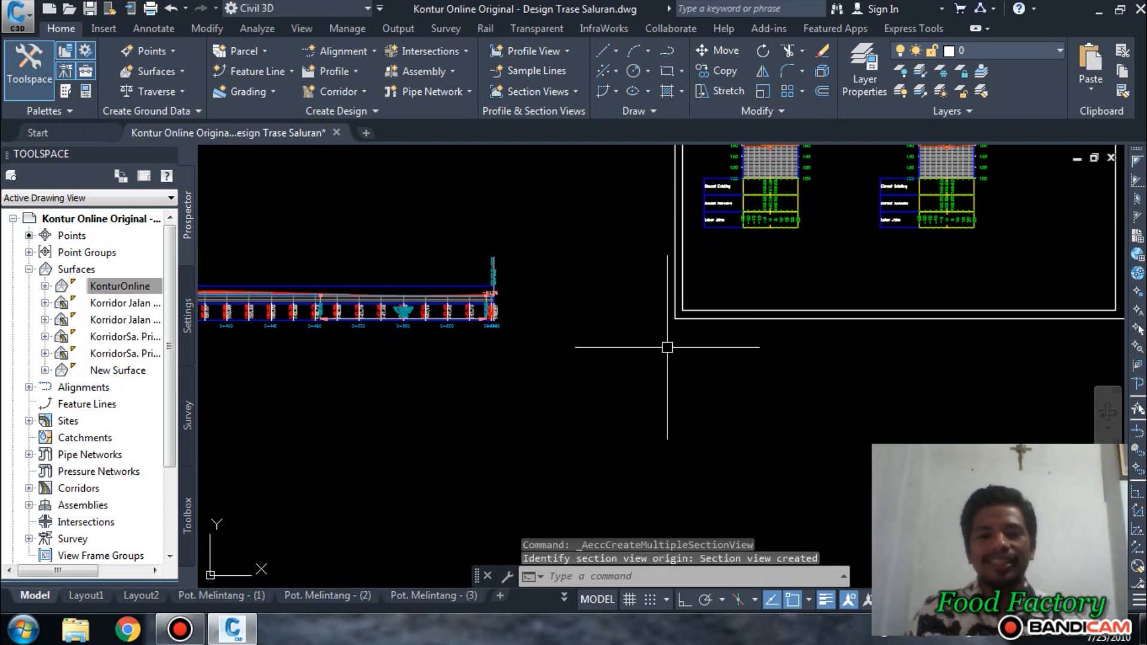
- Examine a new cross section's channel shape, elevation bands and offset band on the section sheet
scroll(837, 201, up, 6)
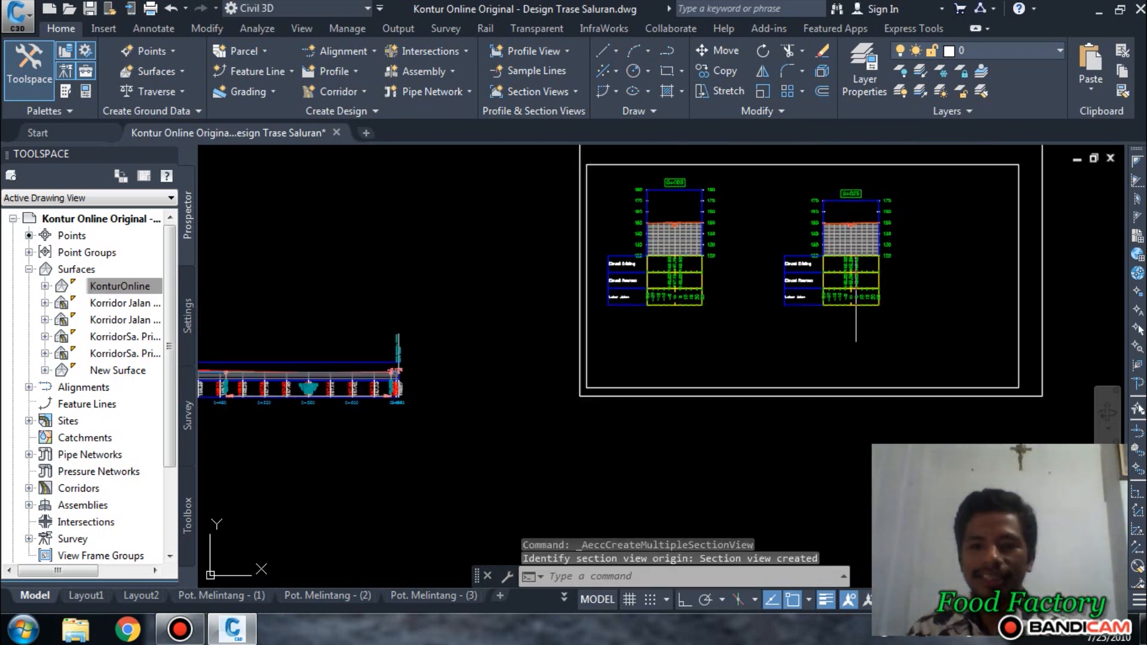
scroll(837, 201, up, 2)
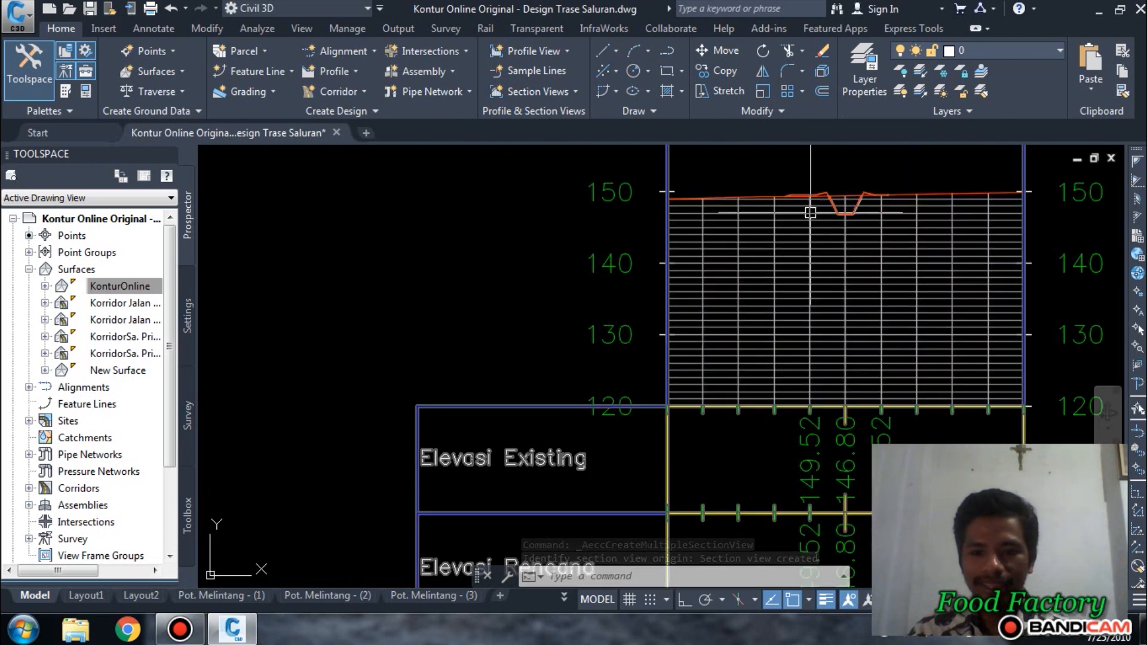
scroll(757, 194, up, 4)
scroll(696, 214, down, 2)
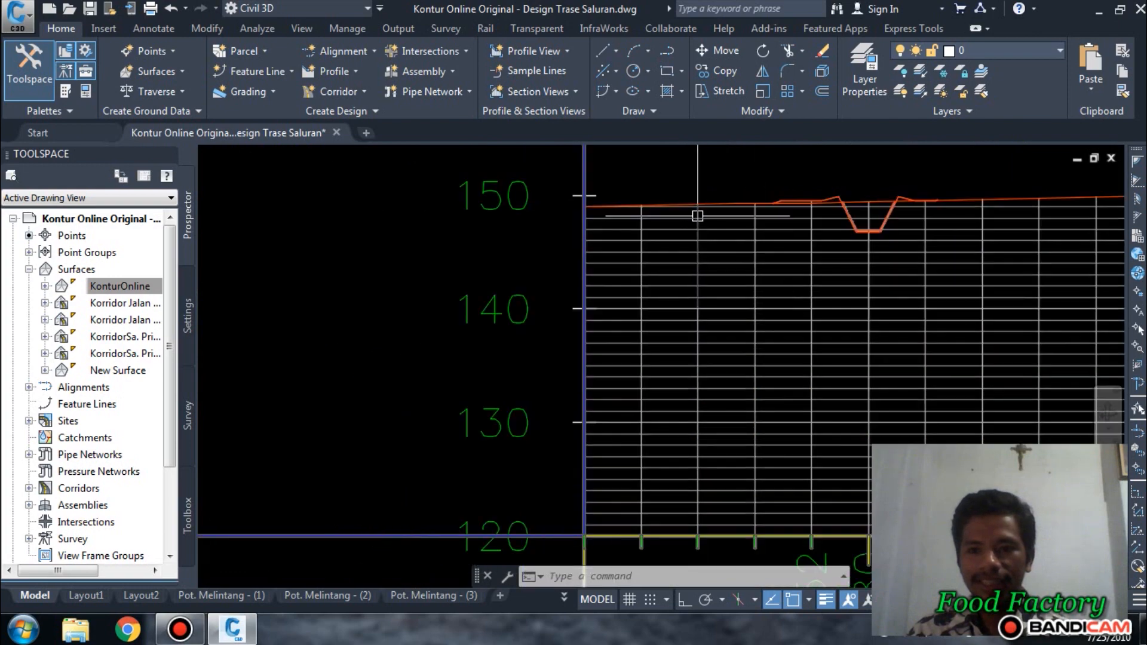
scroll(869, 200, up, 2)
scroll(725, 233, down, 6)
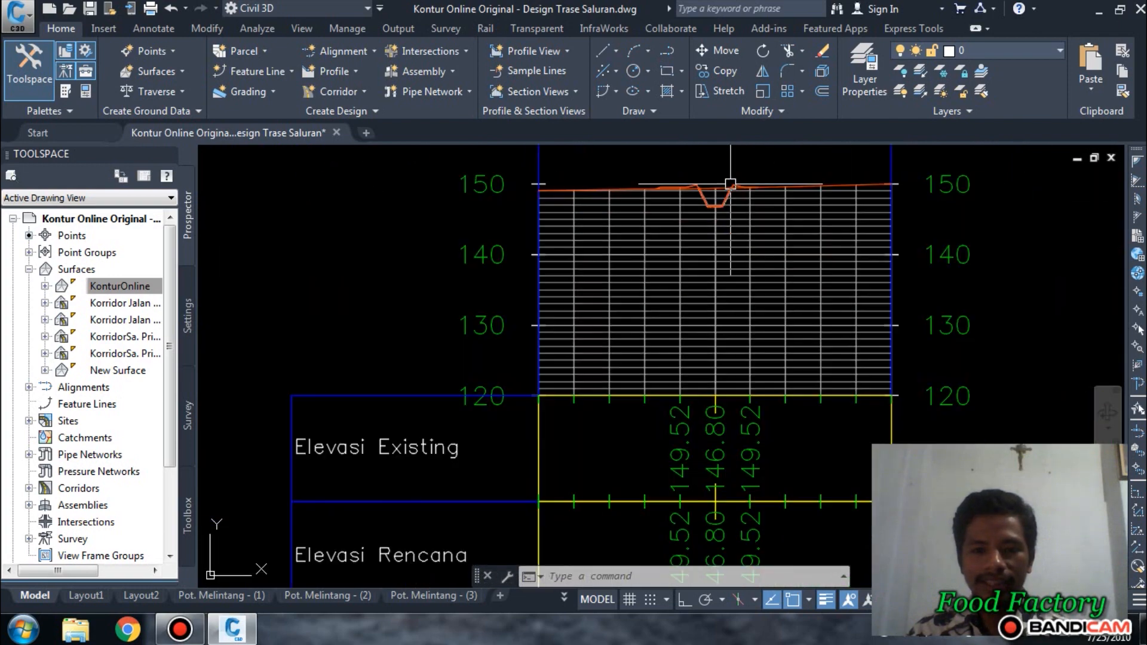
scroll(640, 325, down, 1)
scroll(648, 366, up, 4)
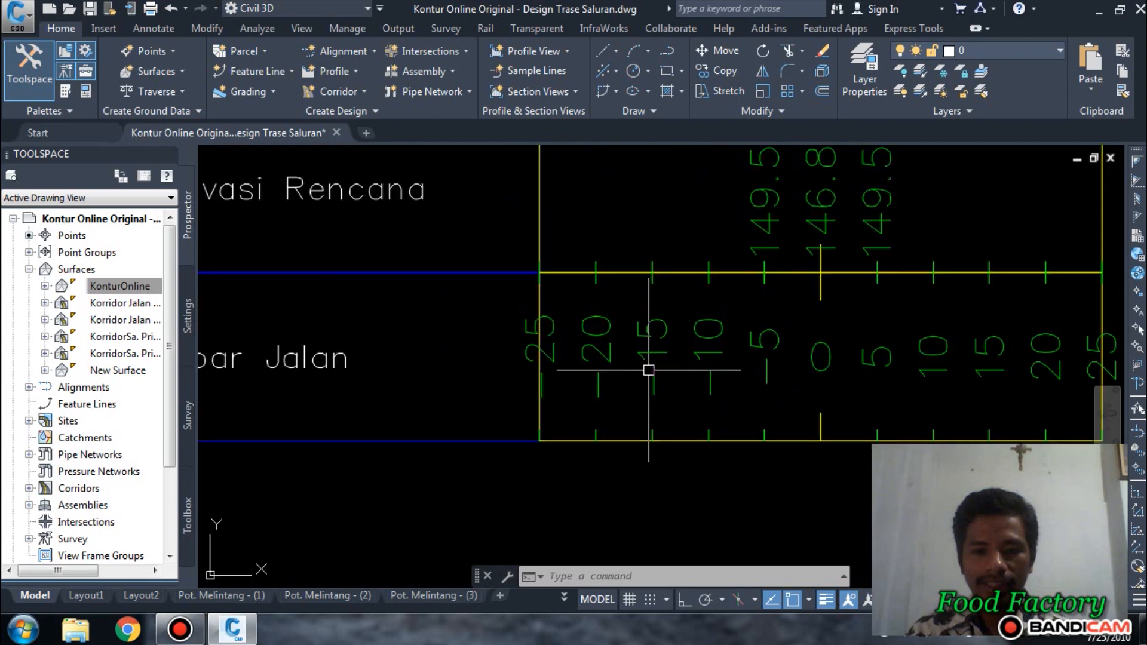
- Examine the 0+025 cross section's elevation and offset bands and the sections on the neighbouring sheets
scroll(646, 364, down, 3)
scroll(646, 364, down, 2)
scroll(684, 346, up, 2)
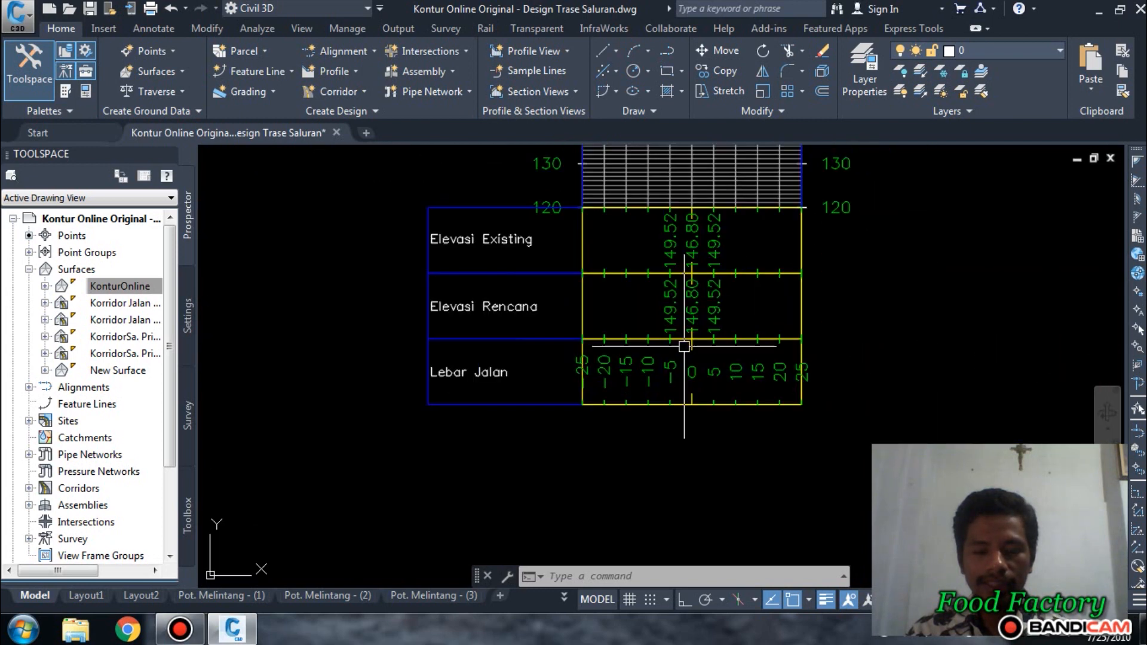
scroll(651, 345, down, 6)
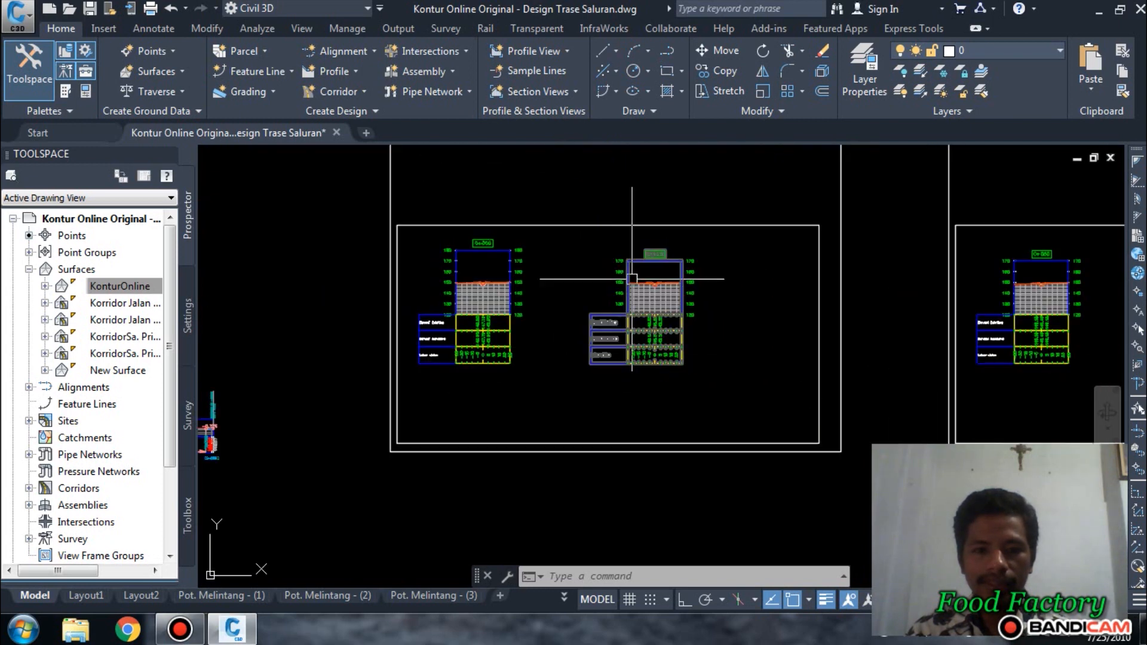
scroll(631, 275, up, 4)
scroll(461, 205, down, 1)
scroll(730, 317, down, 3)
scroll(729, 316, down, 3)
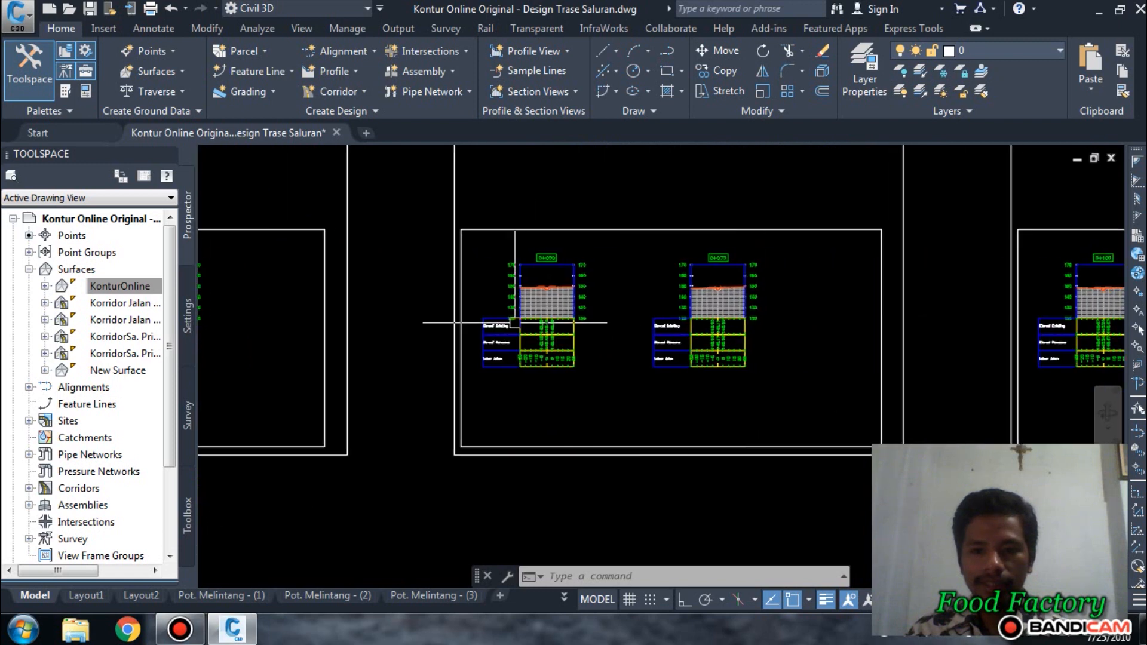
scroll(379, 309, down, 2)
scroll(702, 322, down, 6)
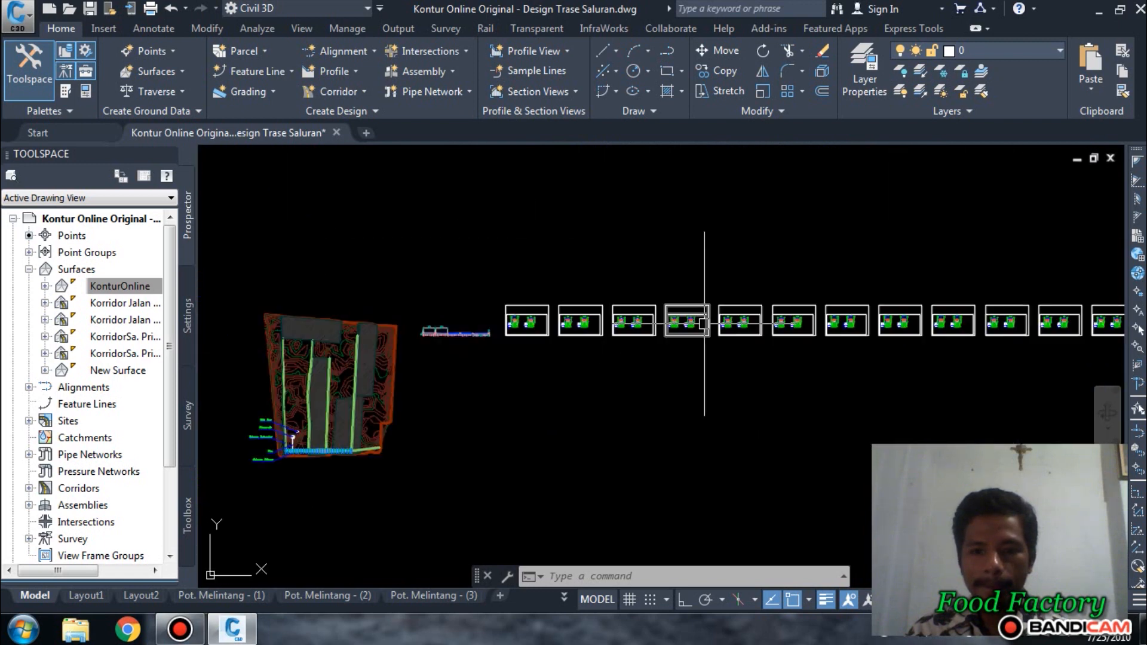
- Examine the channel shape against the ground line in cross sections farther along the row of sheets
middle_drag(855, 330, 294, 338)
scroll(687, 339, up, 6)
scroll(611, 346, up, 10)
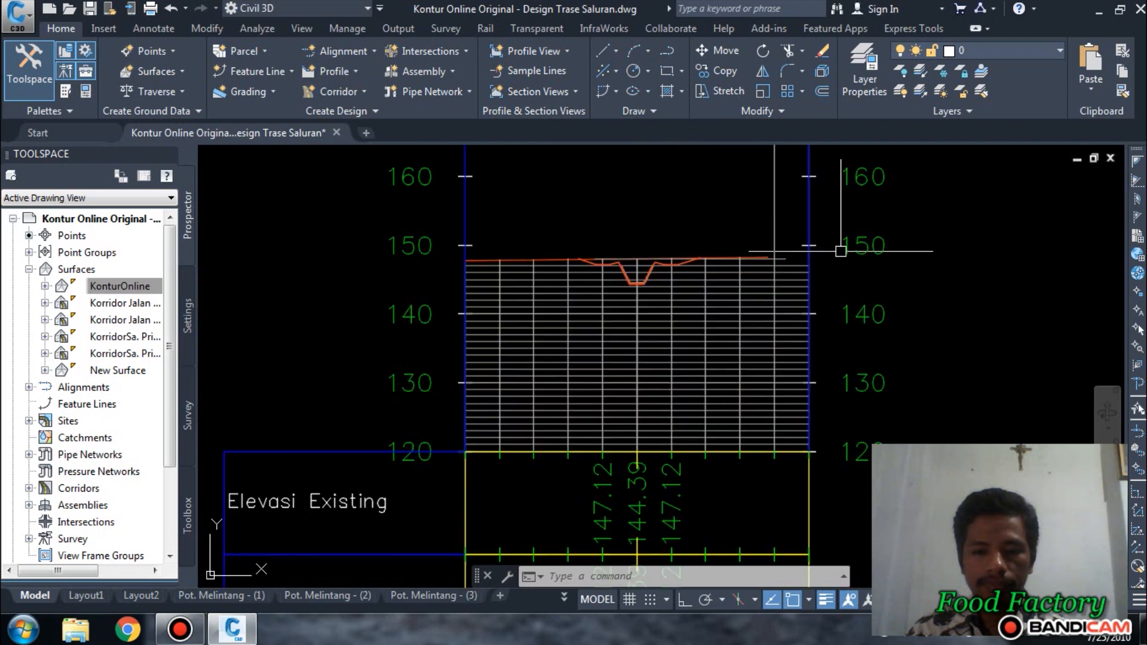
scroll(841, 251, down, 8)
middle_drag(449, 250, 727, 257)
scroll(726, 254, up, 8)
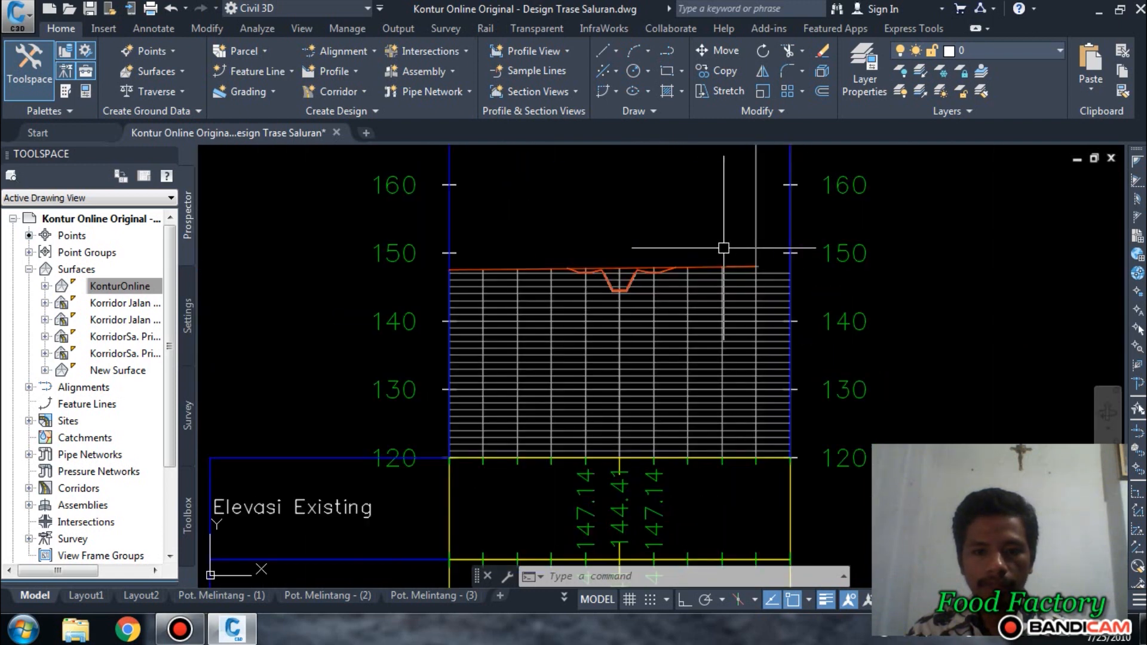
scroll(724, 247, up, 2)
scroll(803, 256, down, 4)
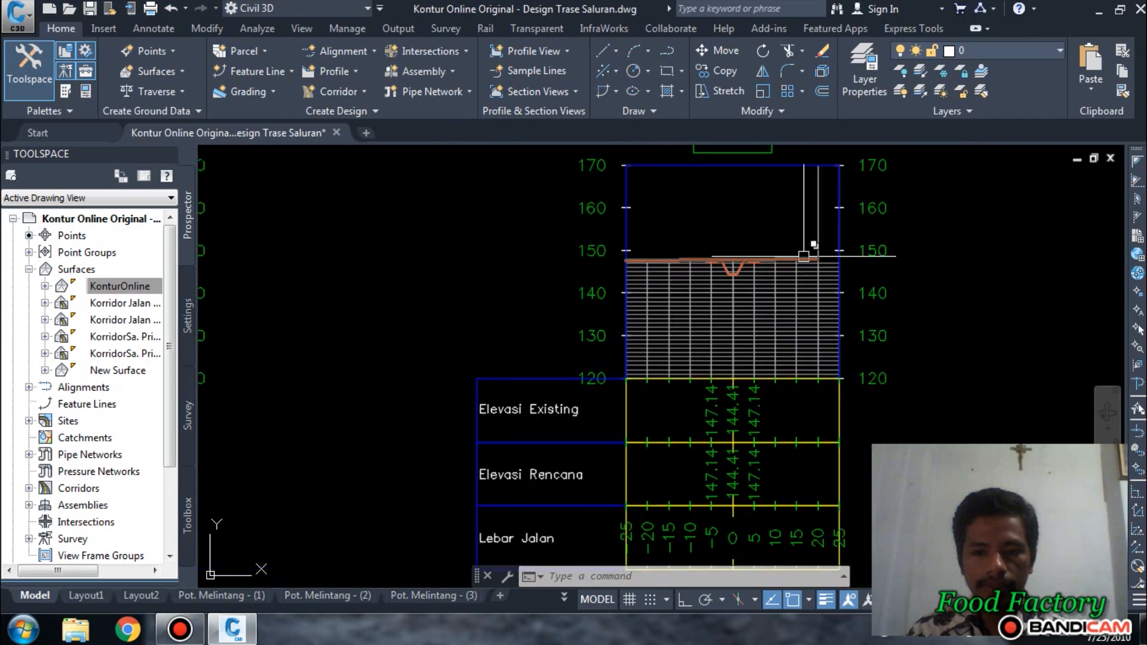
scroll(803, 256, down, 8)
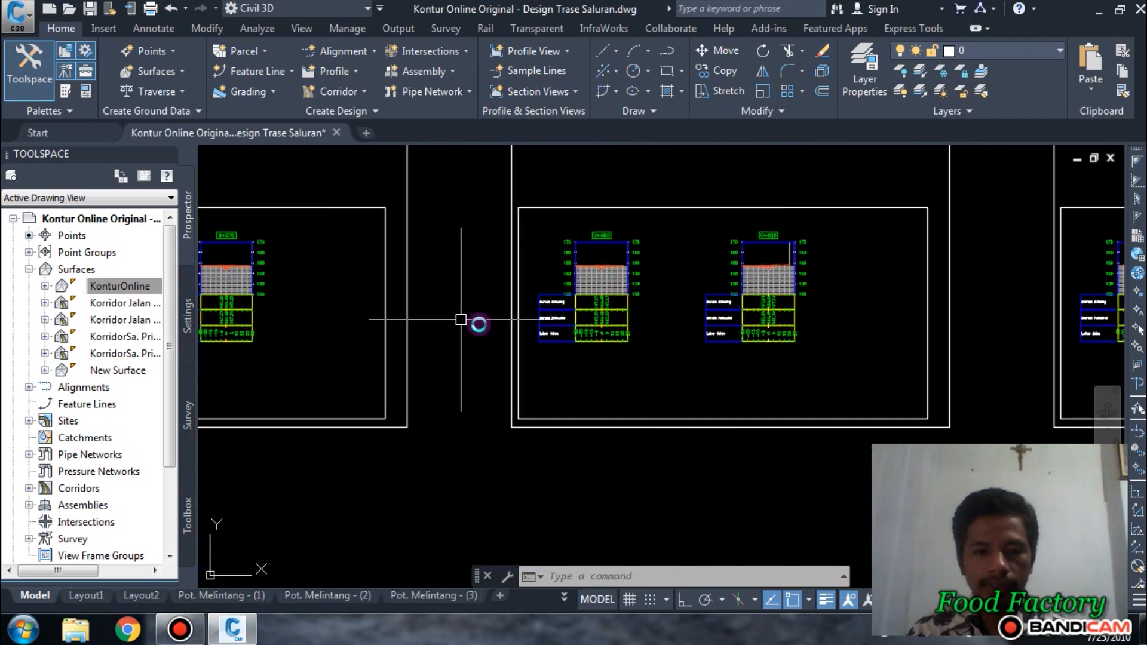
- Examine the intermediate cross sections back towards the first sheet and inspect the channel lining in the 0+025 section
scroll(936, 307, up, 4)
scroll(936, 307, down, 4)
middle_drag(410, 326, 926, 320)
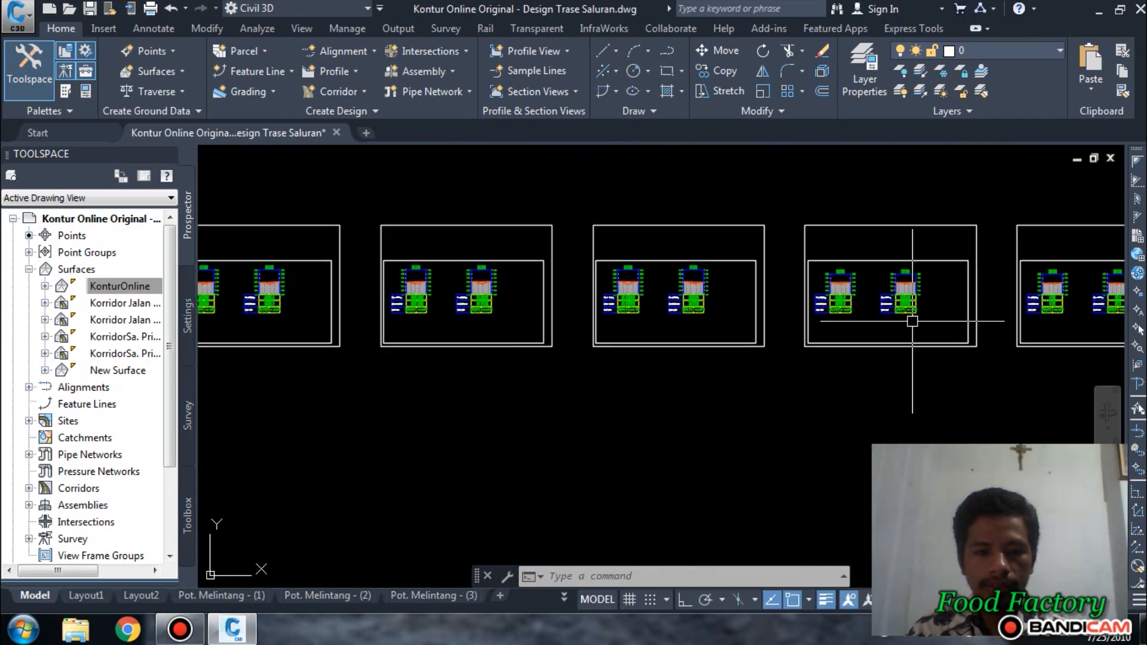
scroll(683, 301, up, 6)
scroll(567, 298, down, 3)
scroll(686, 231, up, 8)
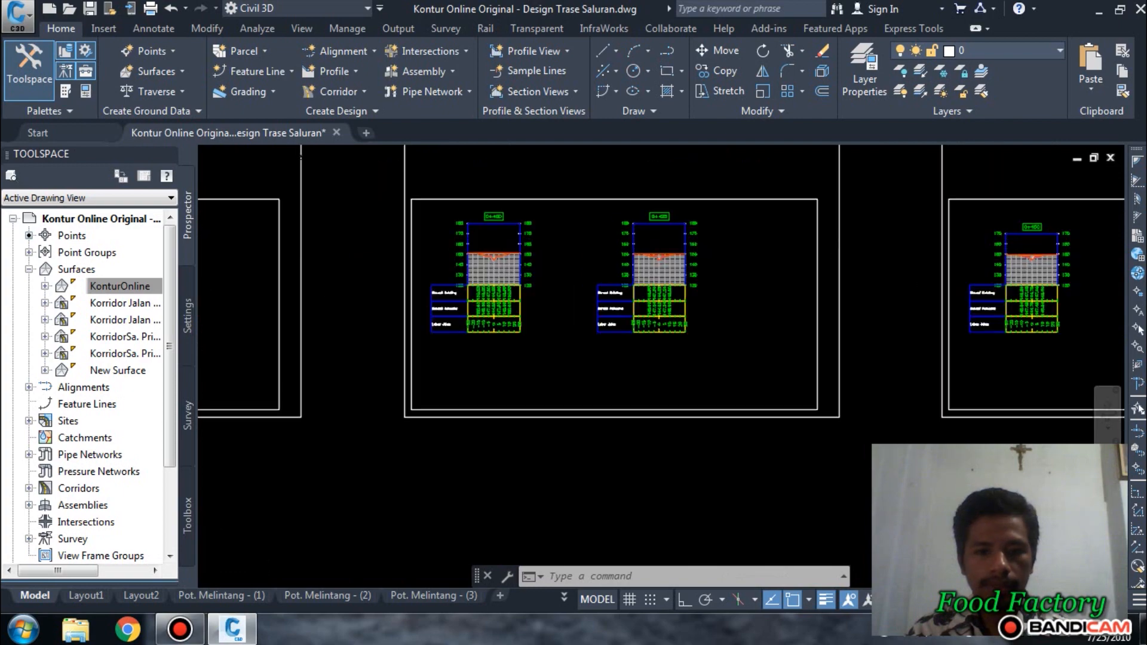
scroll(854, 193, up, 2)
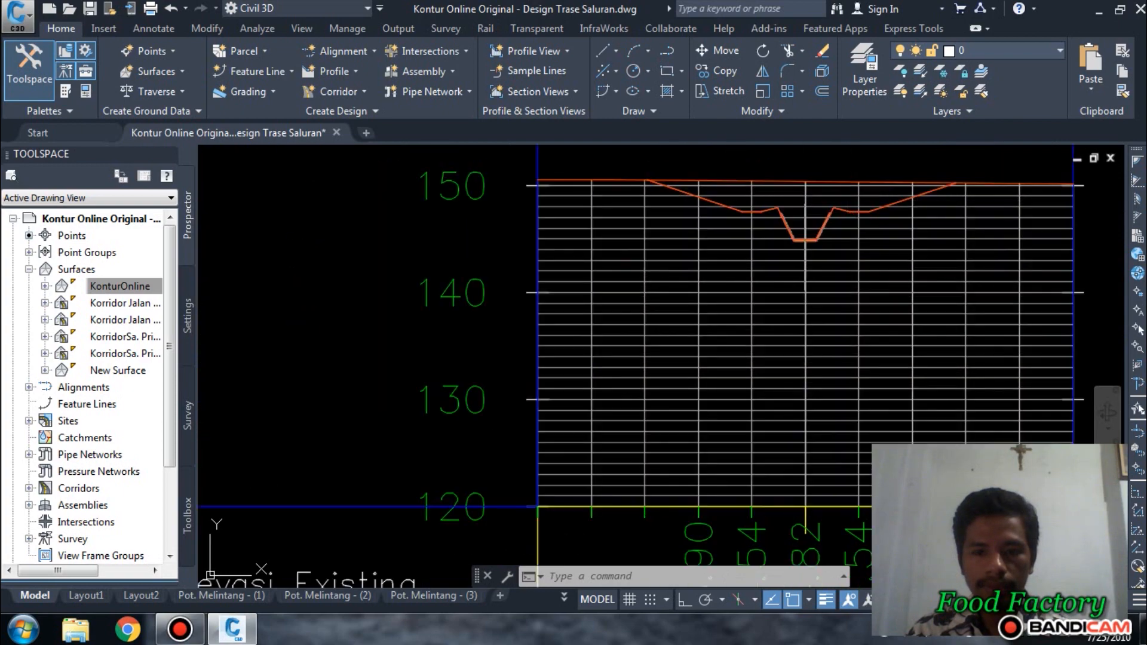
scroll(806, 200, down, 7)
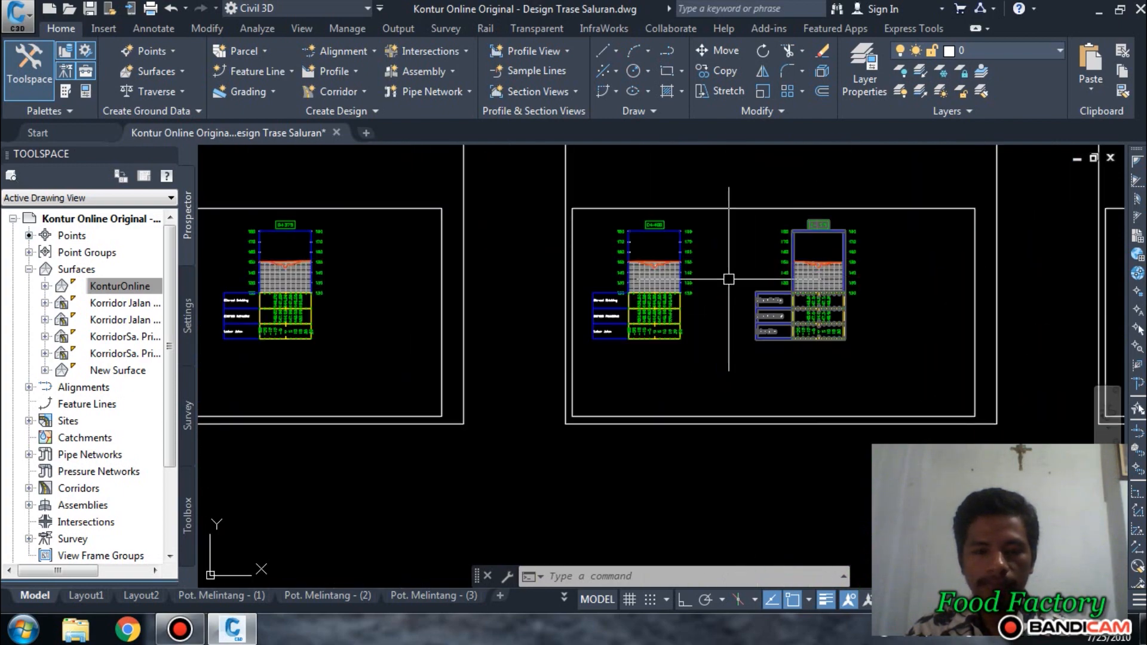
scroll(728, 279, down, 6)
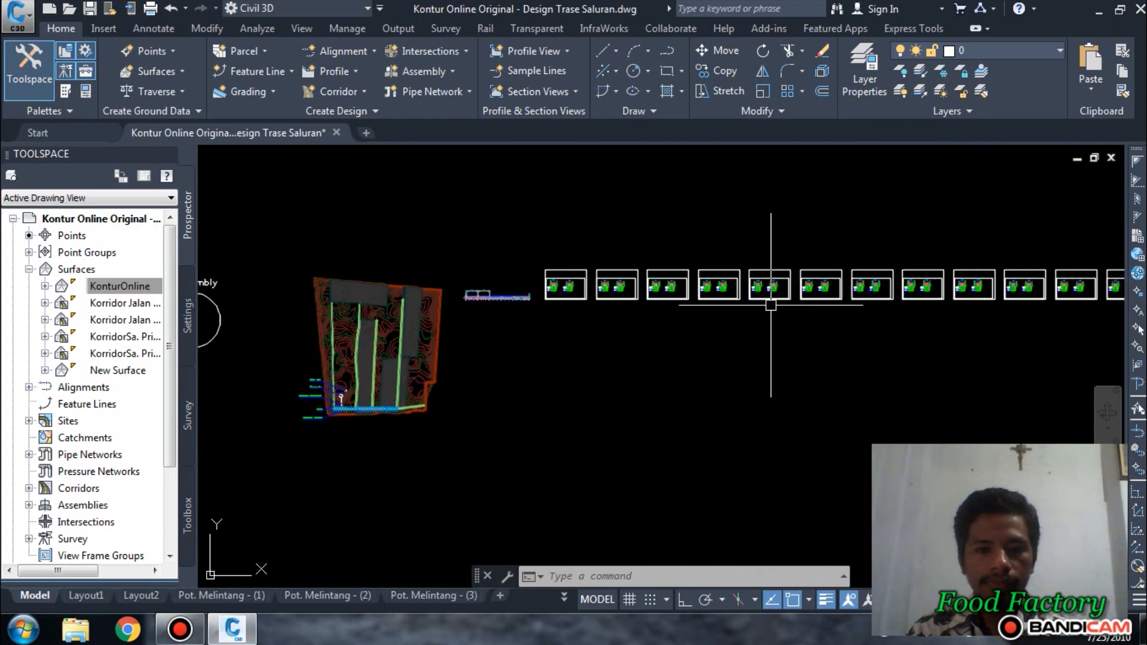
scroll(770, 305, up, 8)
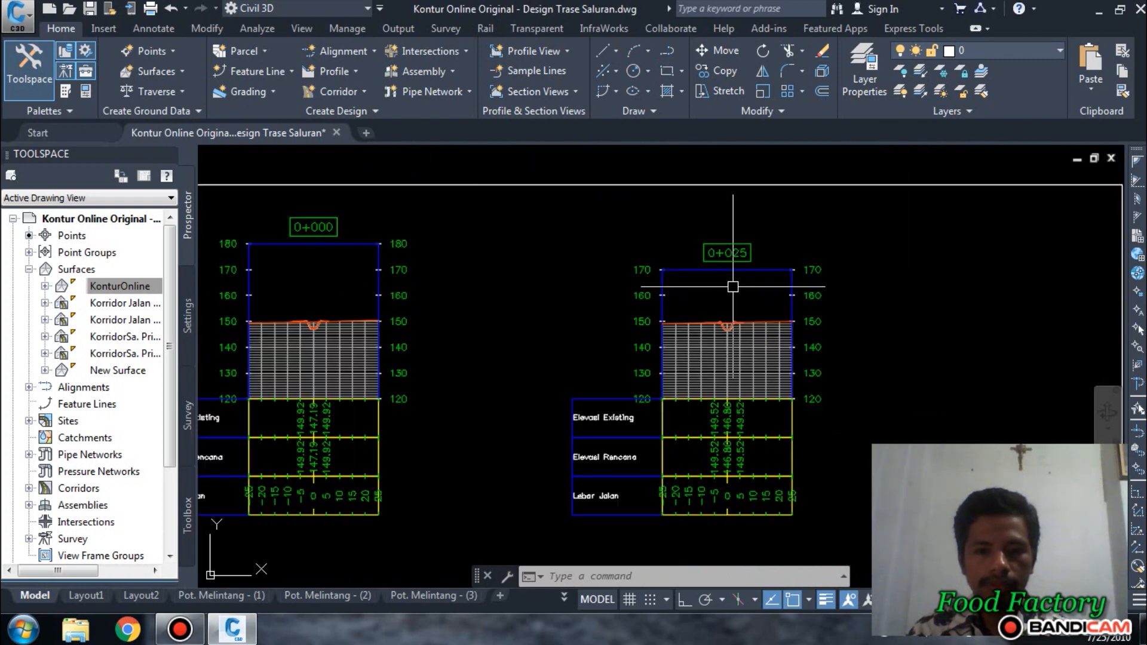
scroll(733, 287, up, 8)
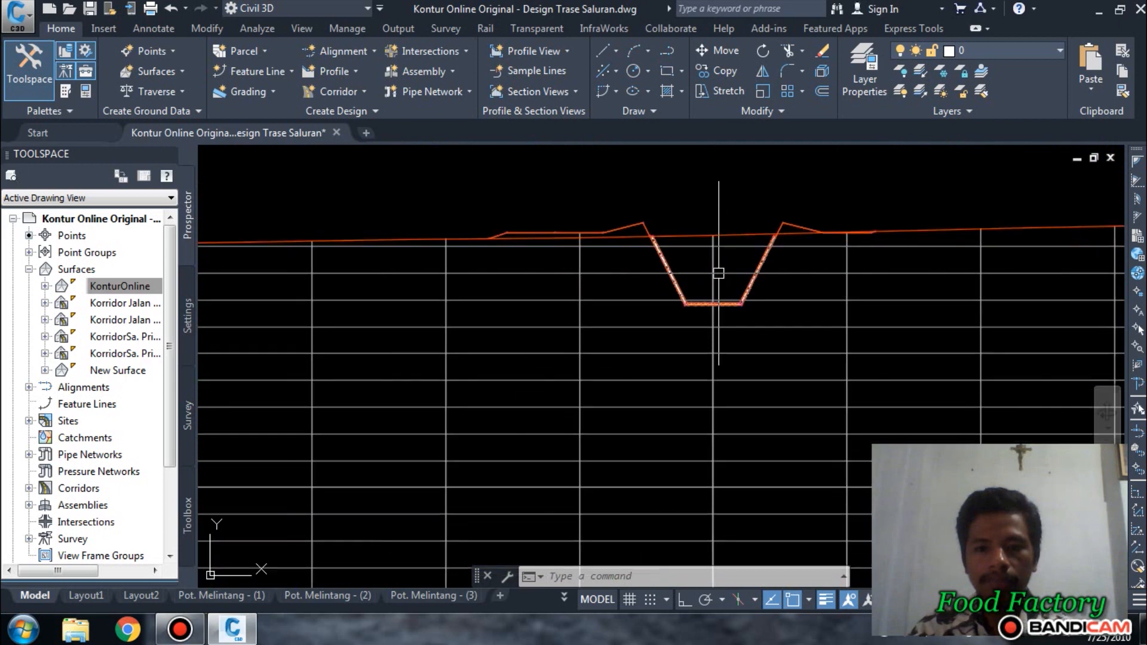
scroll(714, 282, up, 4)
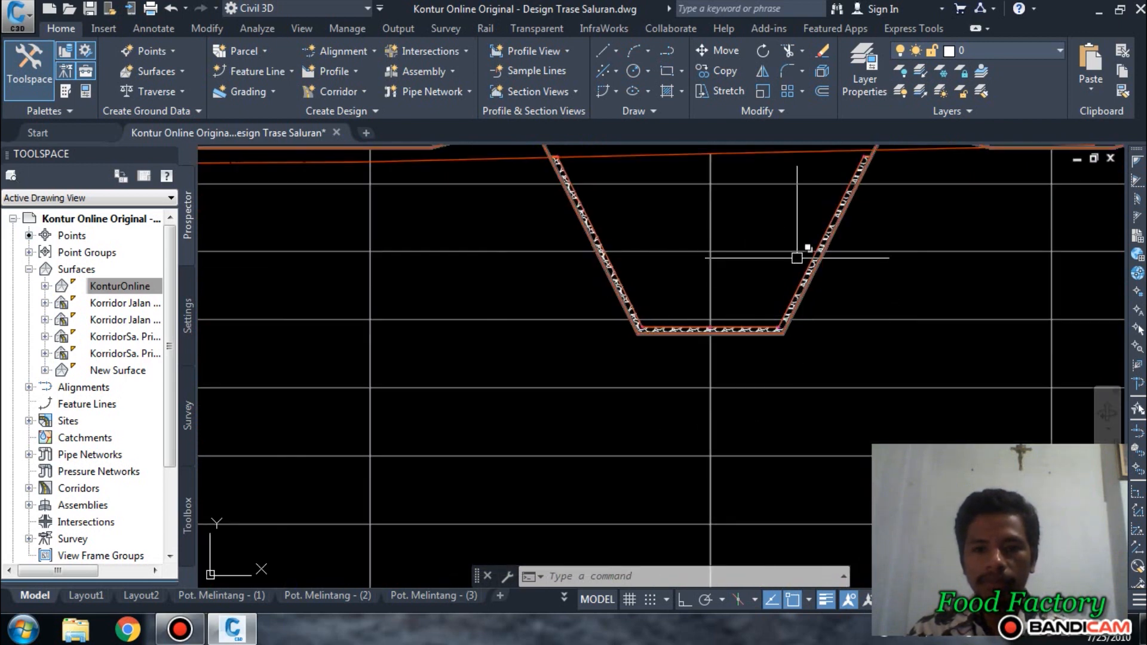
scroll(863, 276, down, 10)
scroll(830, 299, down, 4)
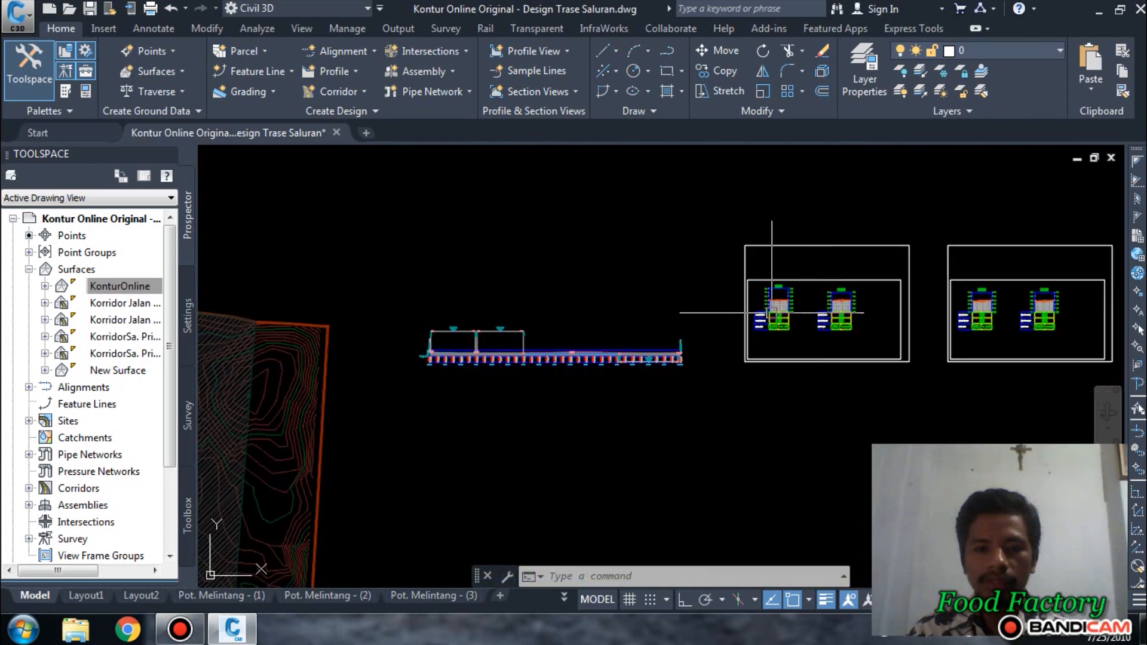
- Select the Channel subassembly of the Sal. Primer assembly and open its properties
middle_drag(379, 379, 1014, 275)
scroll(914, 285, down, 4)
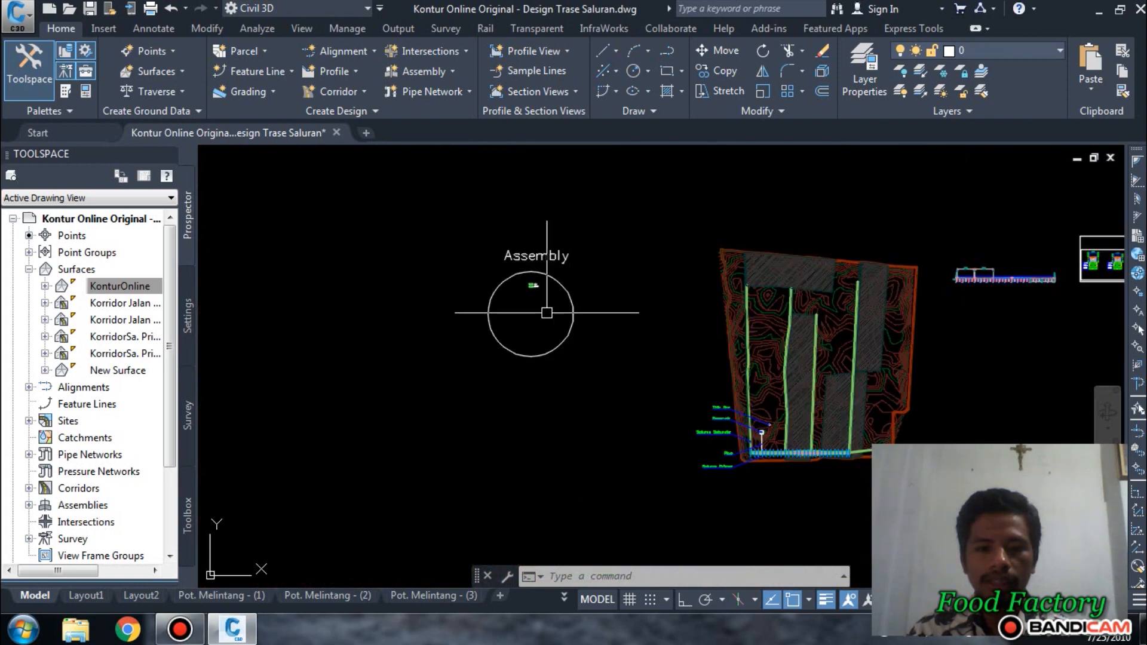
scroll(543, 296, up, 10)
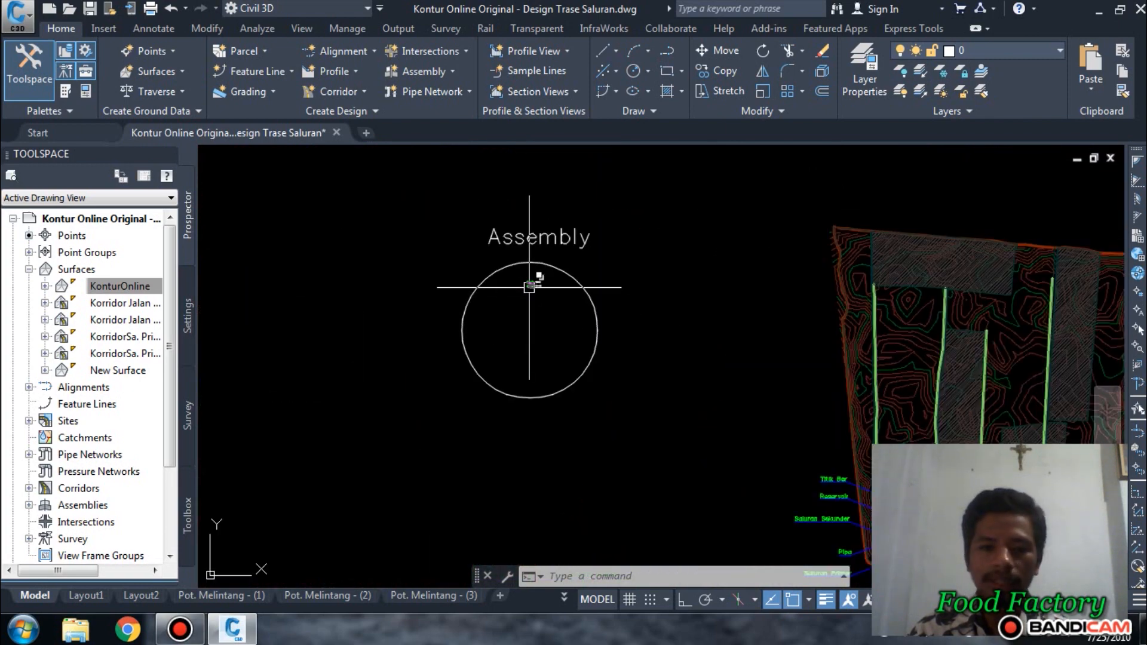
scroll(466, 266, up, 10)
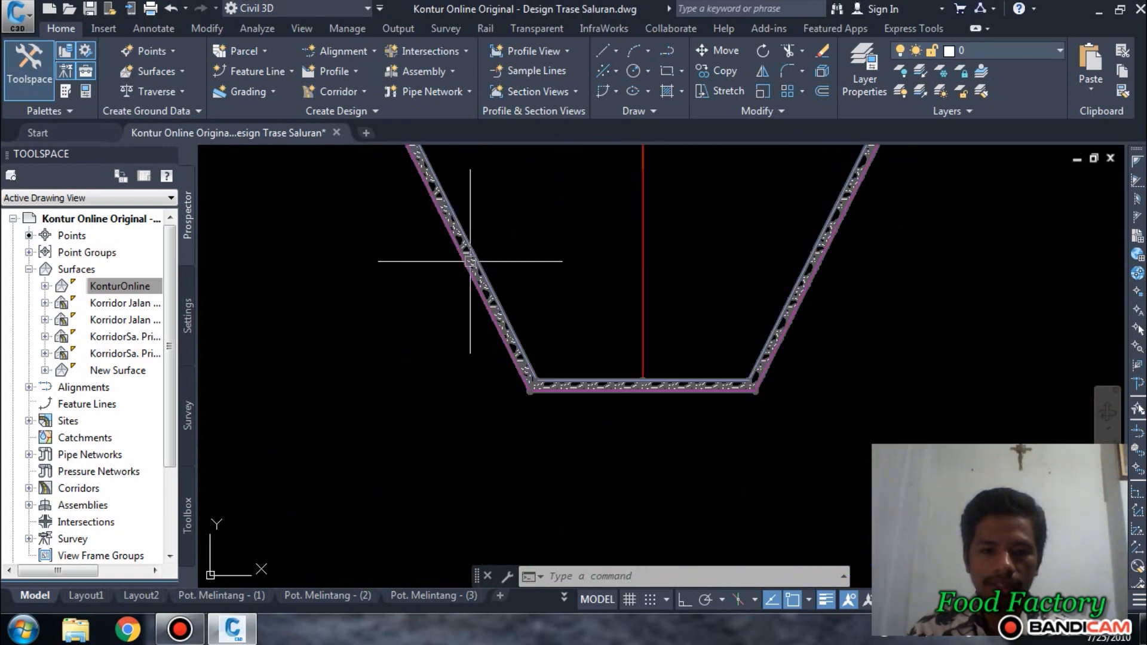
click(469, 258)
right_click(470, 262)
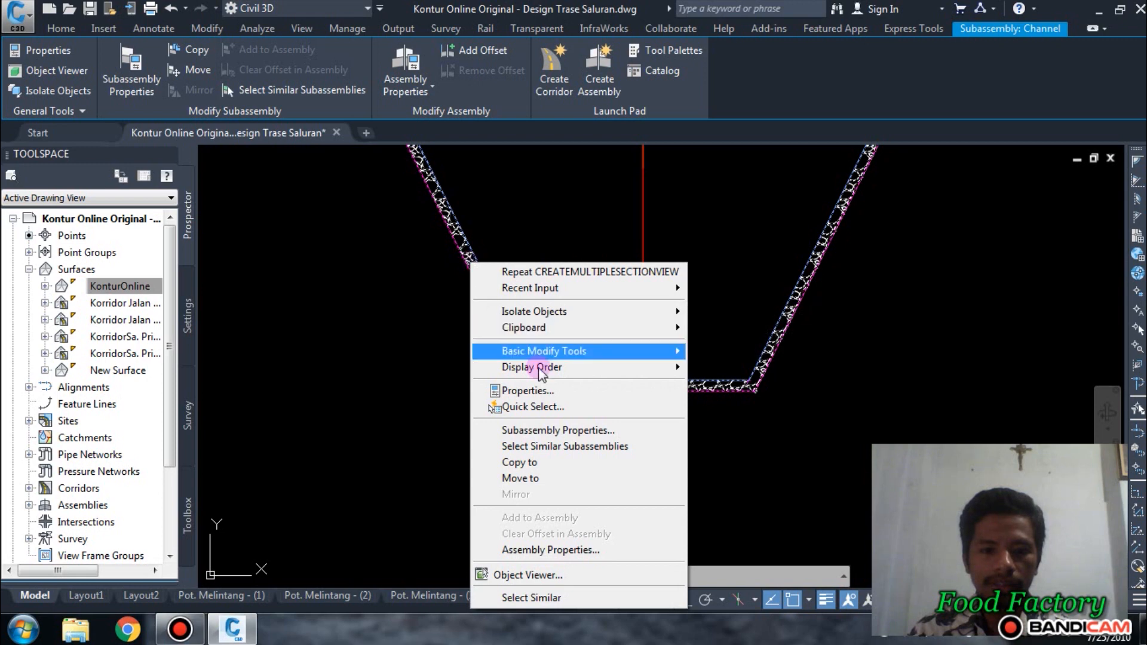
click(541, 392)
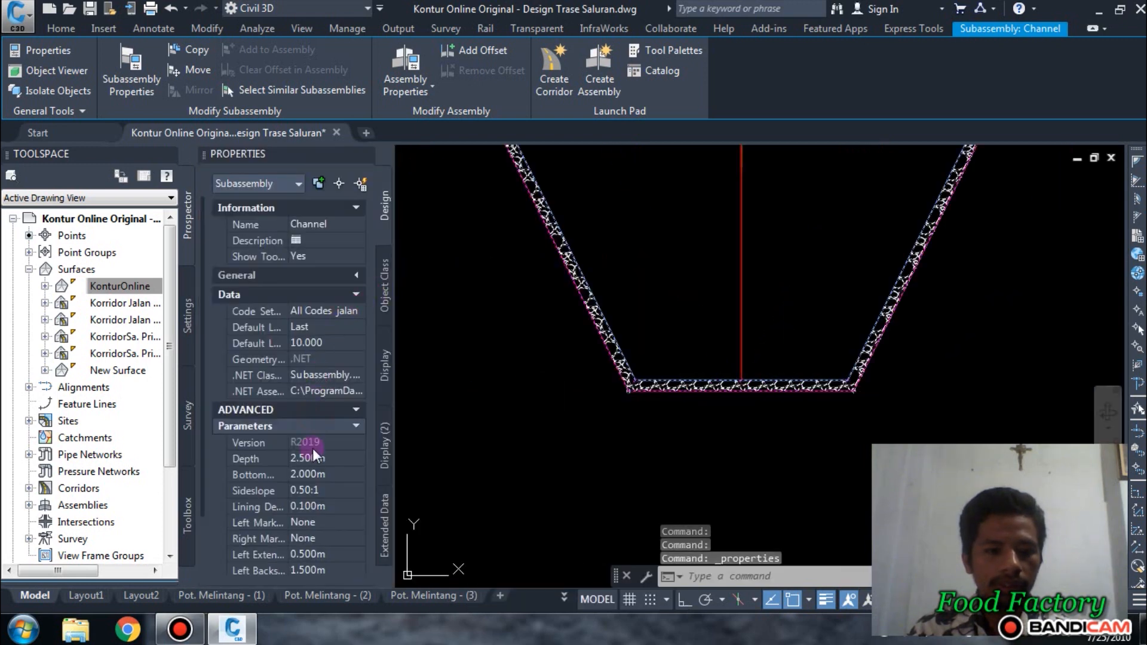
- Set the Channel subassembly's lining depth to 0.5 m, check the thicker lining, and close the properties
scroll(310, 428, down, 3)
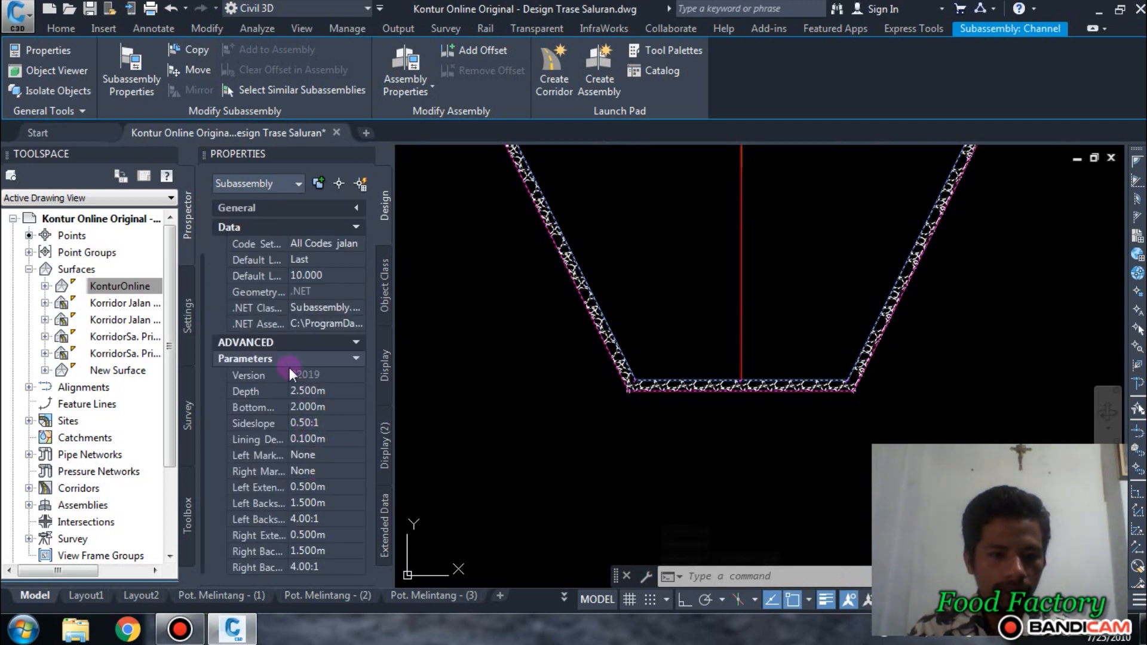
drag(287, 379, 309, 382)
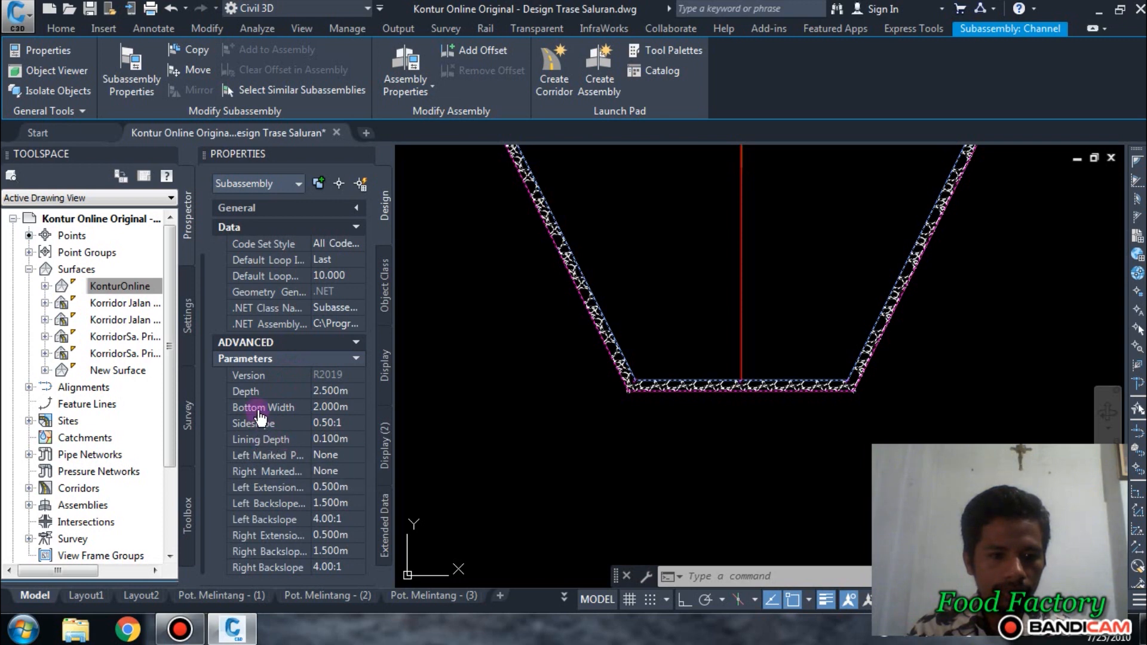
click(341, 438)
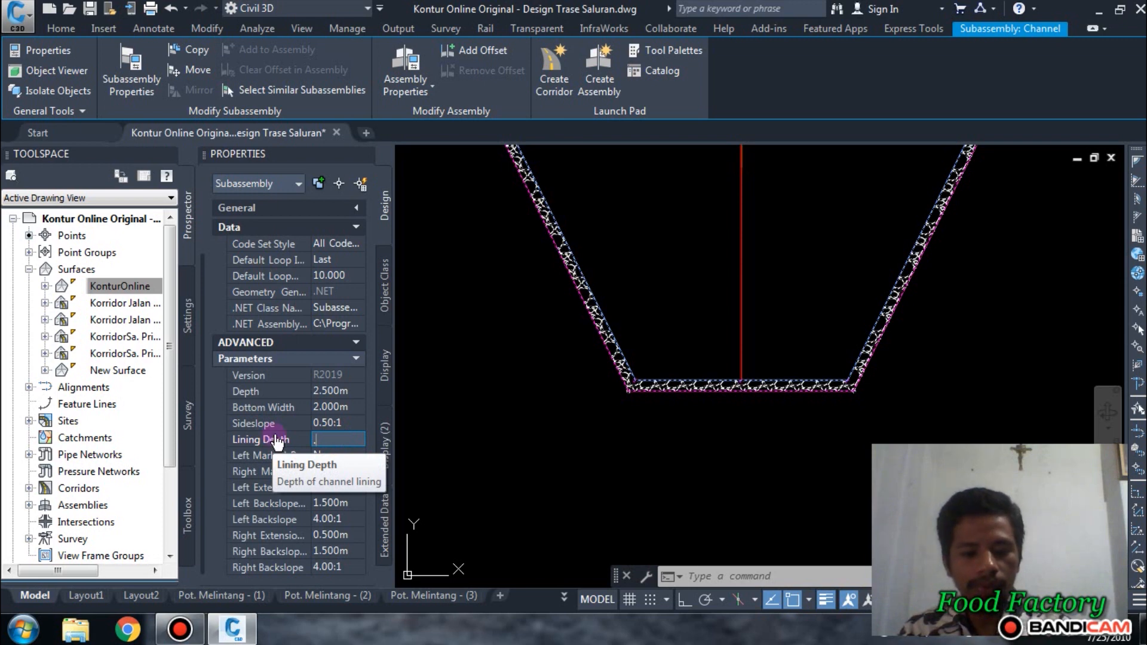
text(.5)
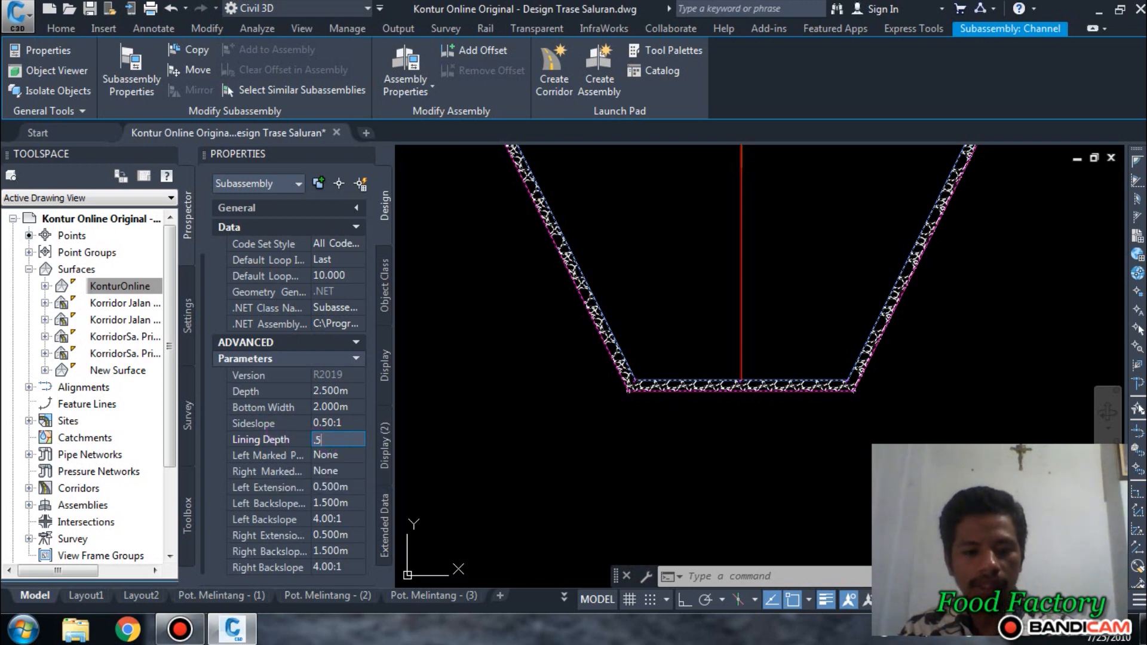
click(337, 424)
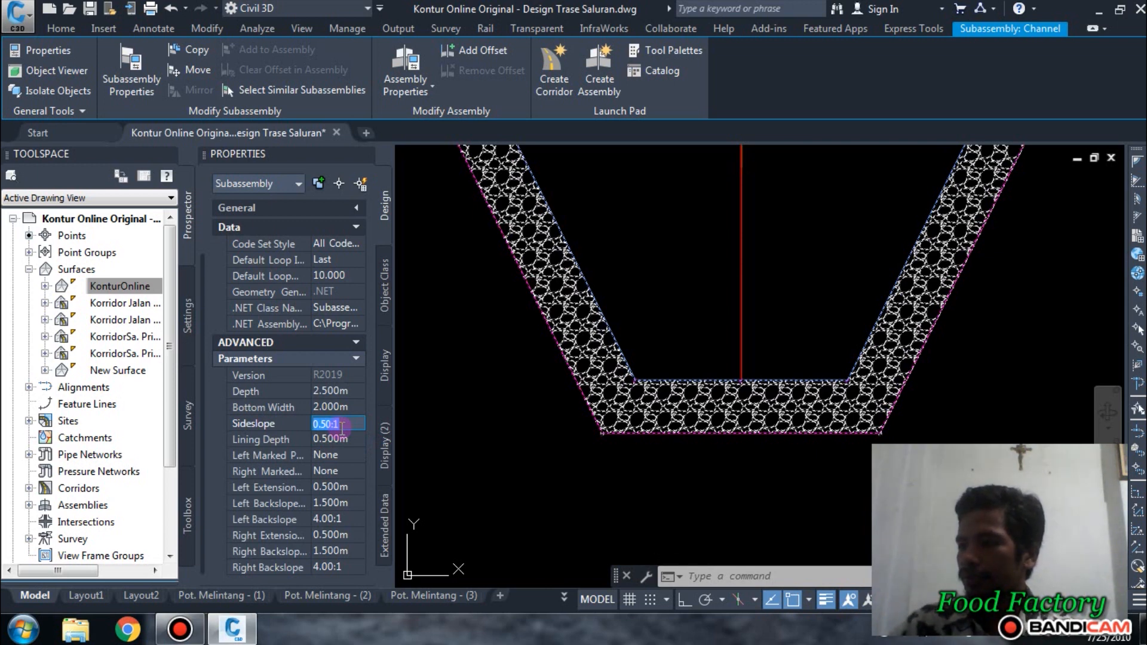
scroll(549, 524, down, 5)
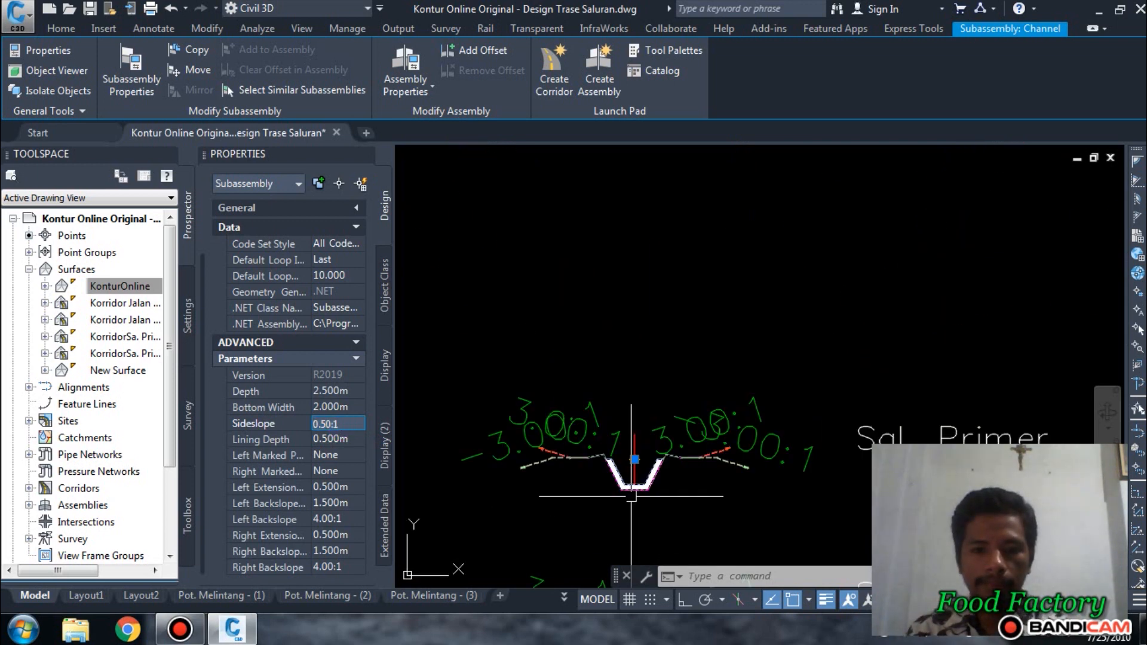
scroll(690, 372, up, 3)
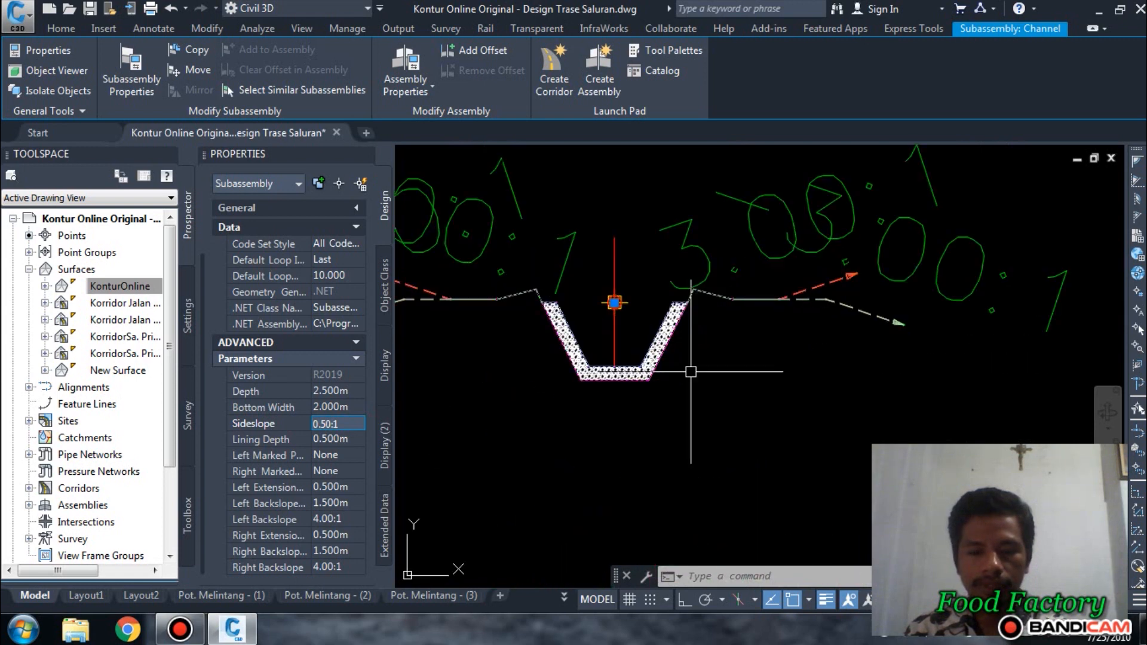
key(Escape)
scroll(681, 369, up, 2)
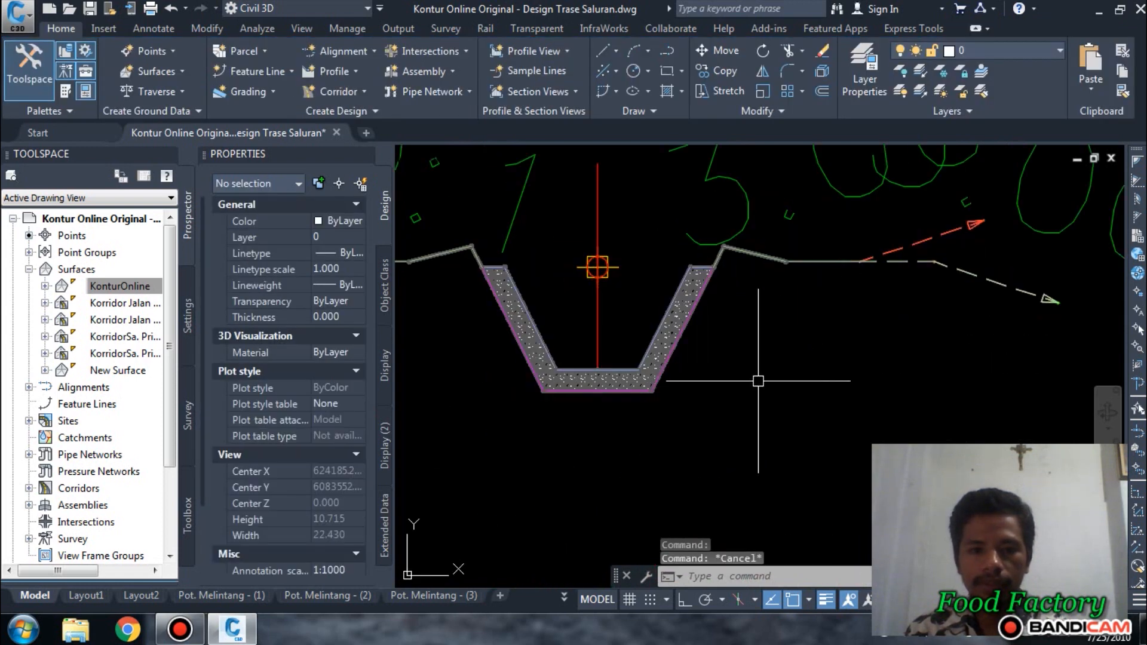
scroll(758, 381, down, 5)
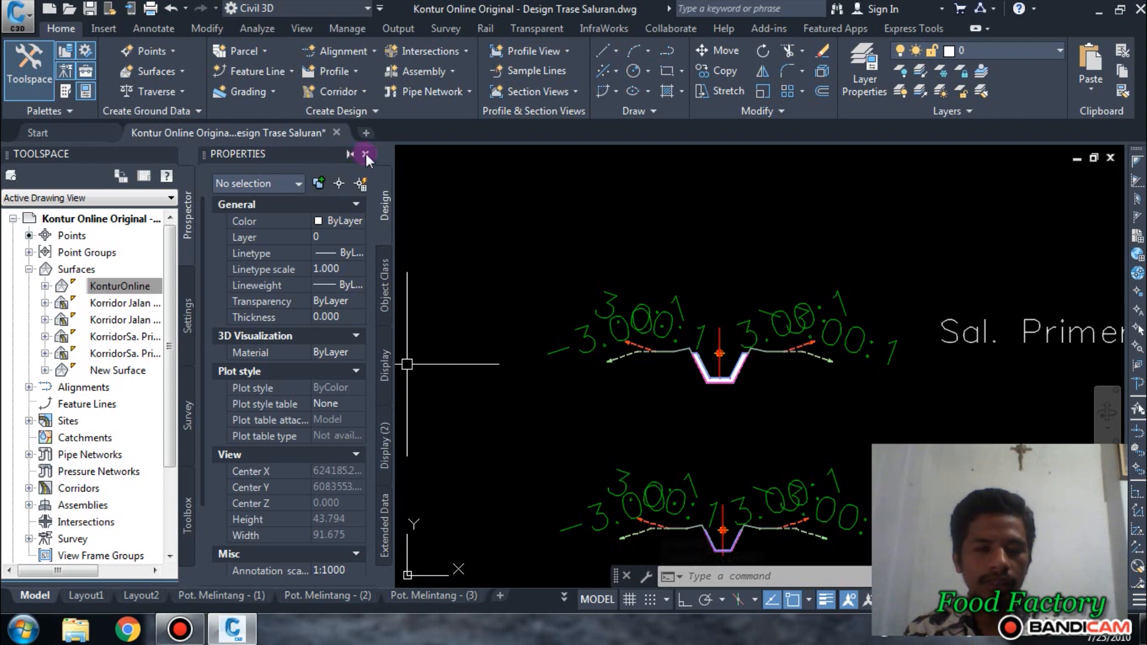
click(365, 154)
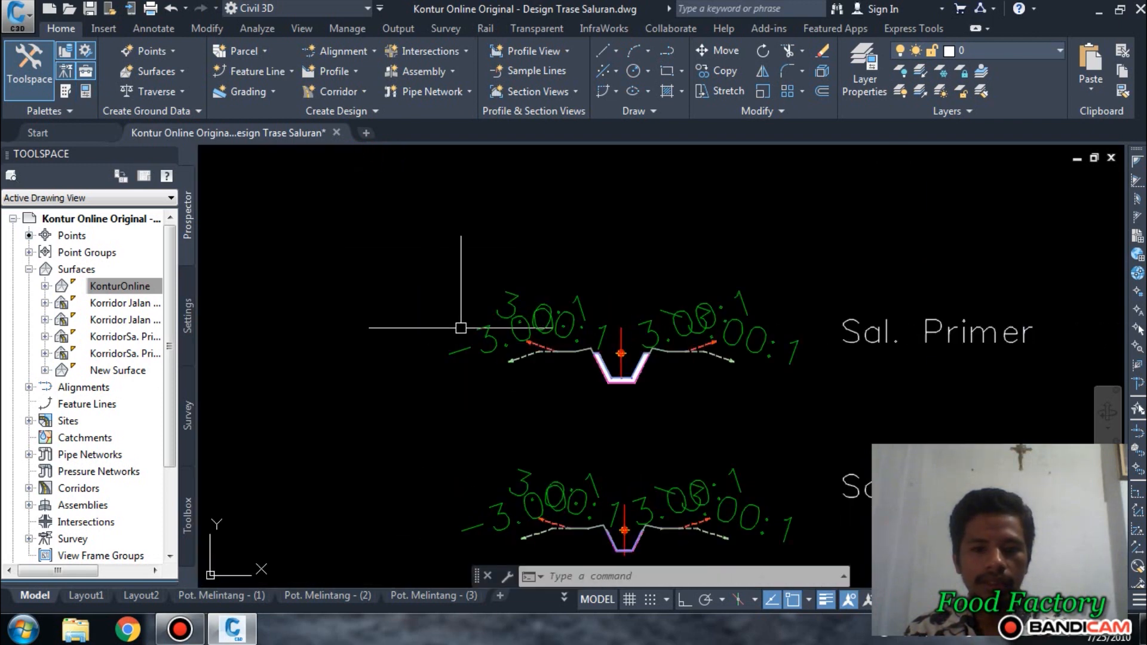
- Rebuild the out-of-date Korridor Jalan and Sal. Primer corridors, closing the event list between the two rebuilds
scroll(423, 345, down, 8)
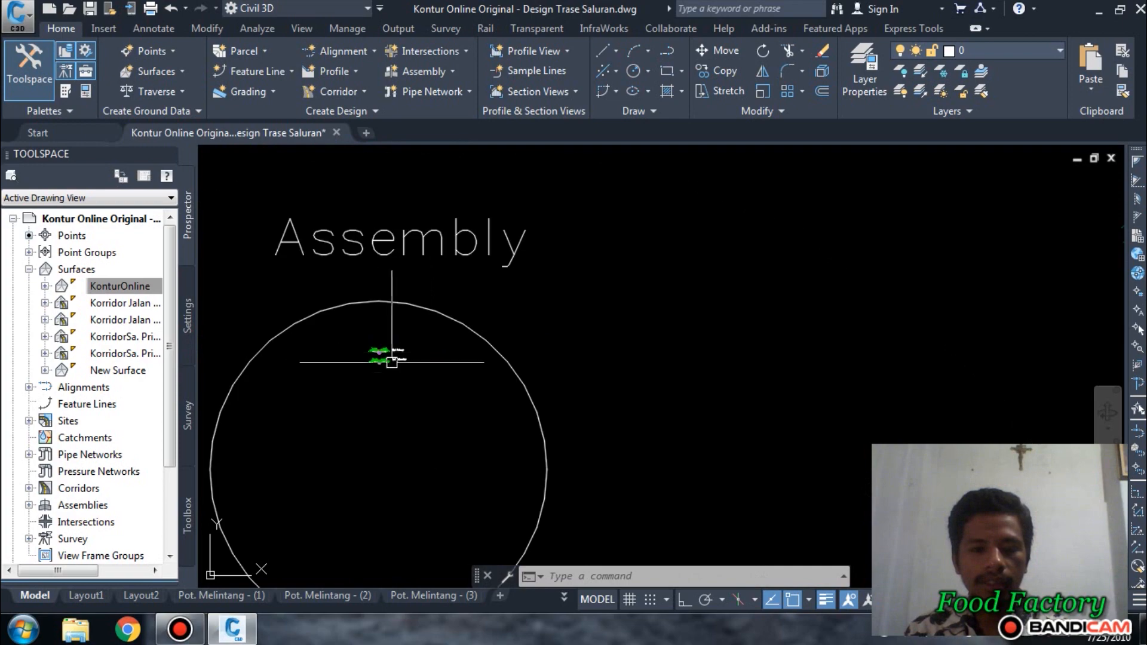
scroll(663, 394, up, 7)
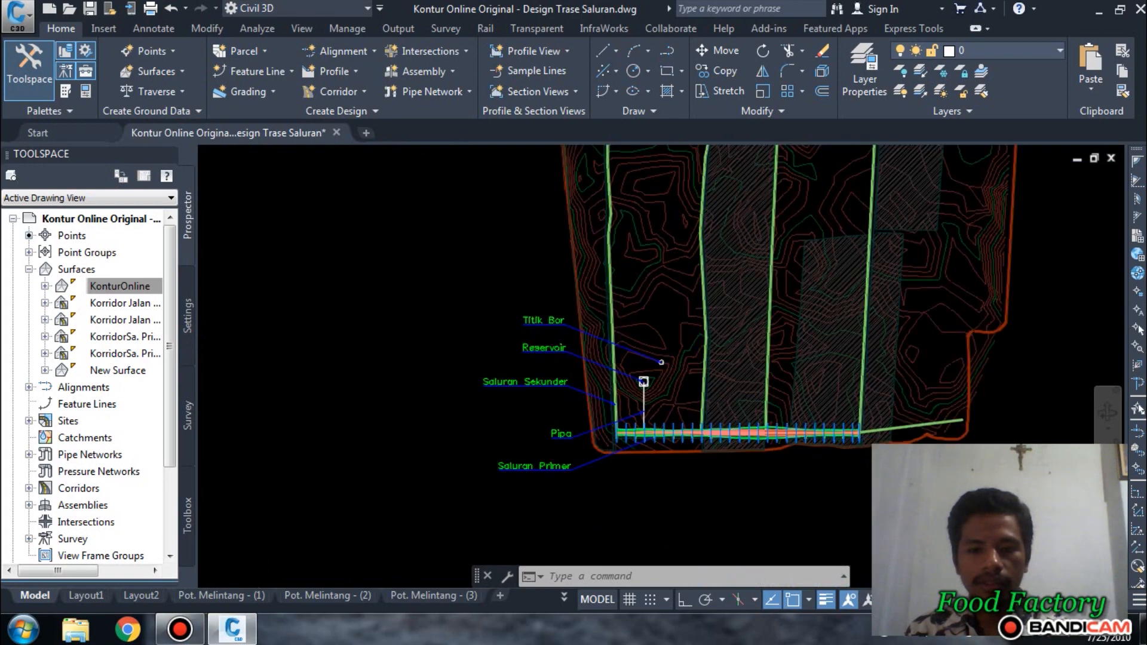
scroll(86, 422, down, 3)
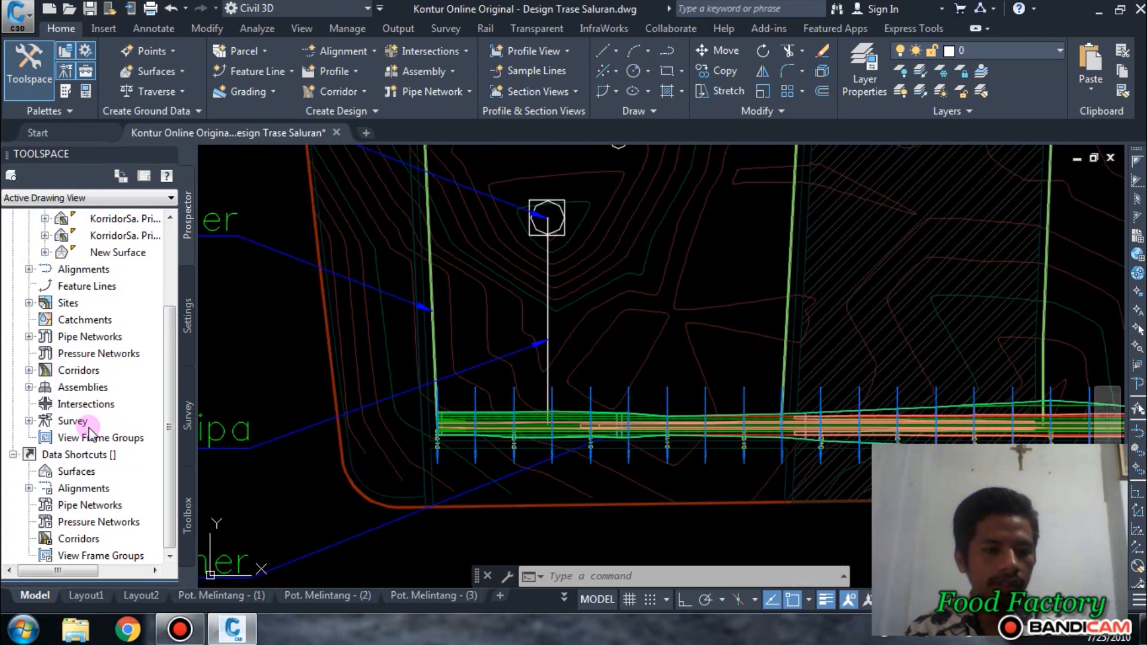
scroll(76, 389, up, 1)
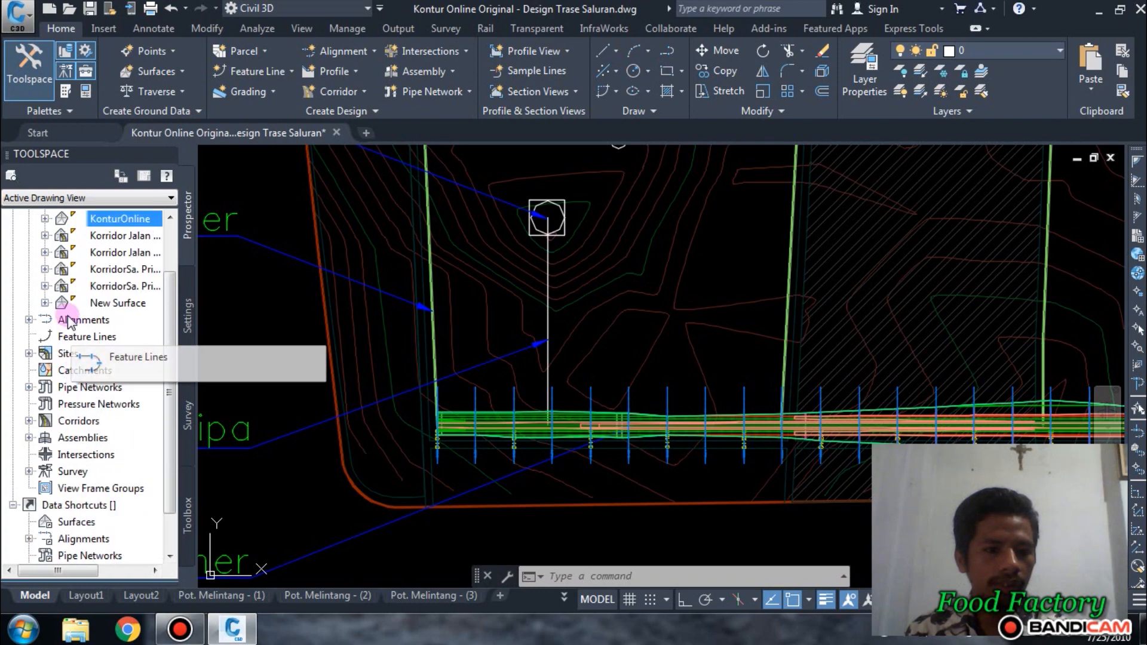
click(77, 421)
click(28, 421)
right_click(126, 441)
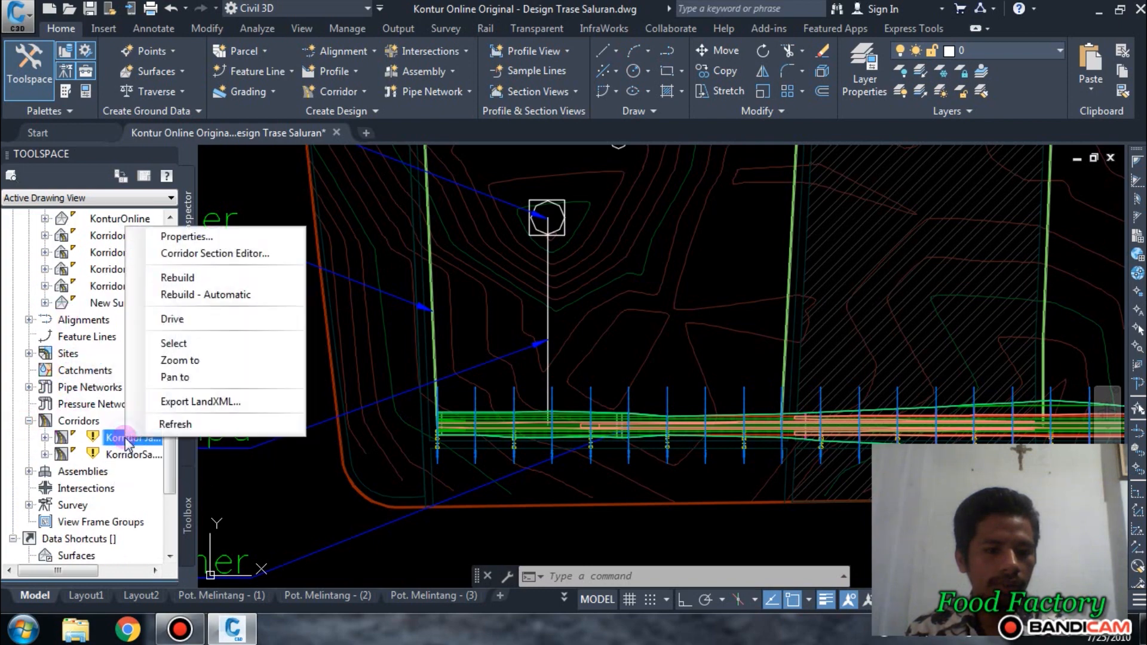
key(Escape)
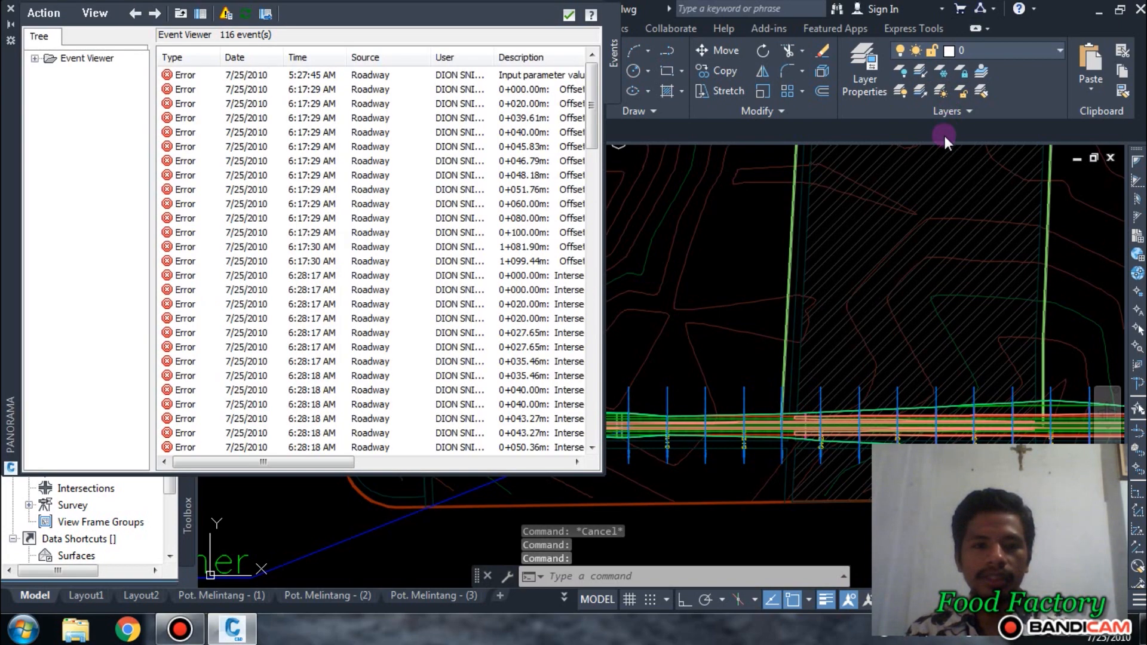
click(569, 17)
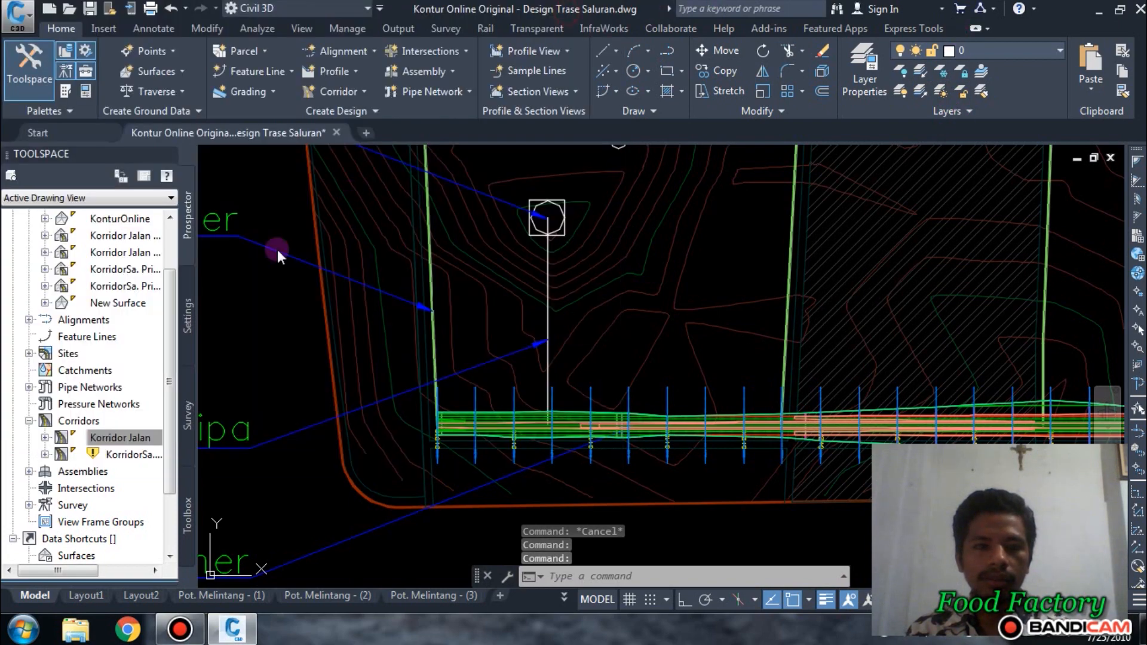
right_click(127, 457)
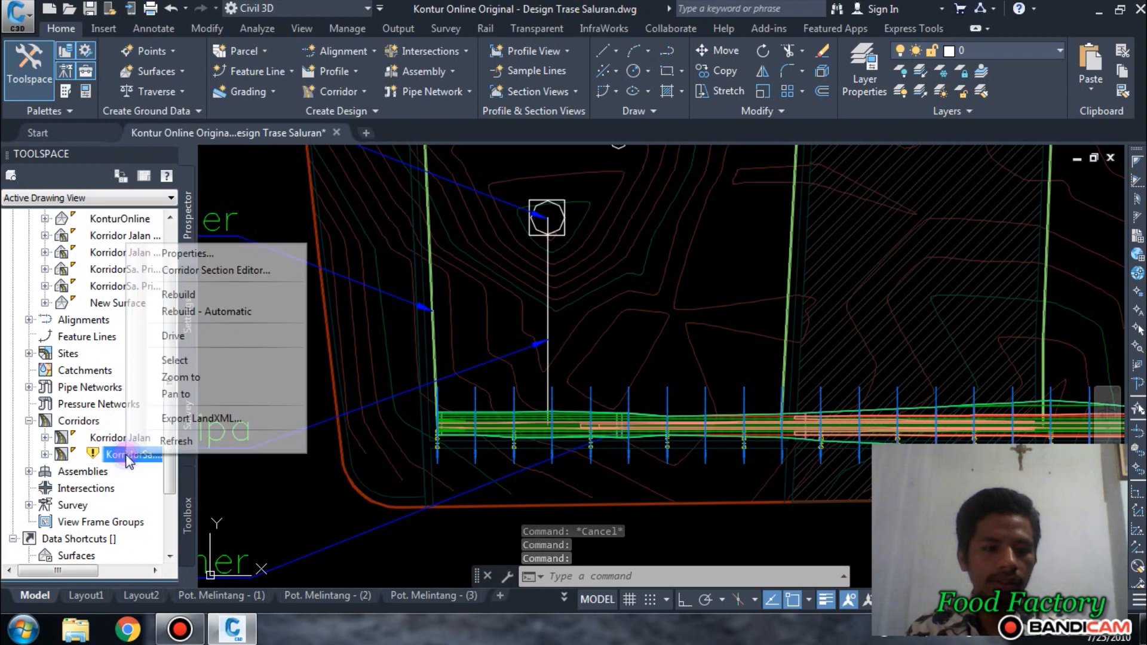
click(197, 294)
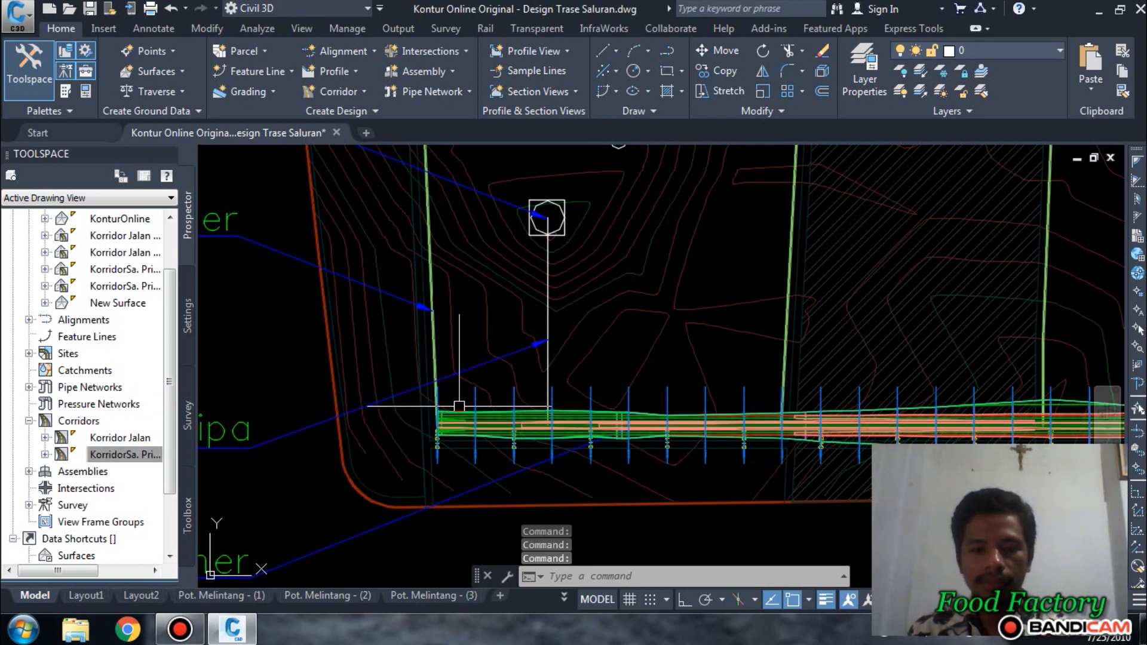
- Inspect the rebuilt channel lining in the 0+000 cross section
scroll(439, 399, down, 10)
scroll(406, 401, down, 4)
scroll(672, 367, up, 4)
scroll(296, 357, up, 2)
middle_drag(296, 357, 878, 359)
scroll(878, 360, up, 2)
scroll(693, 317, up, 8)
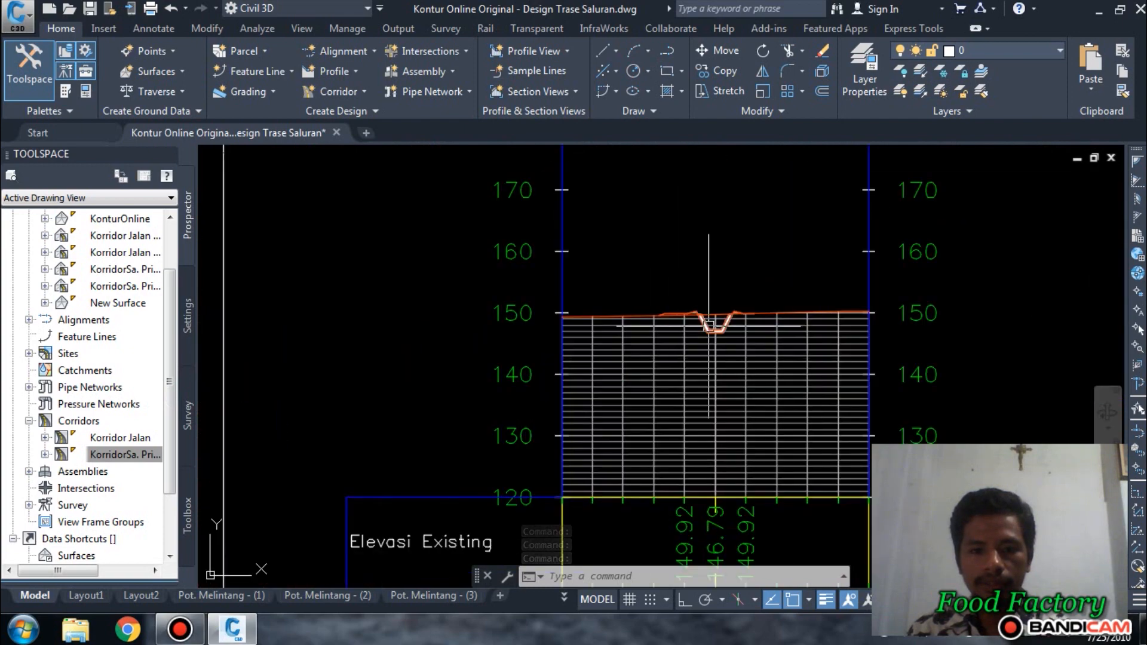
scroll(714, 338, up, 2)
scroll(713, 337, up, 5)
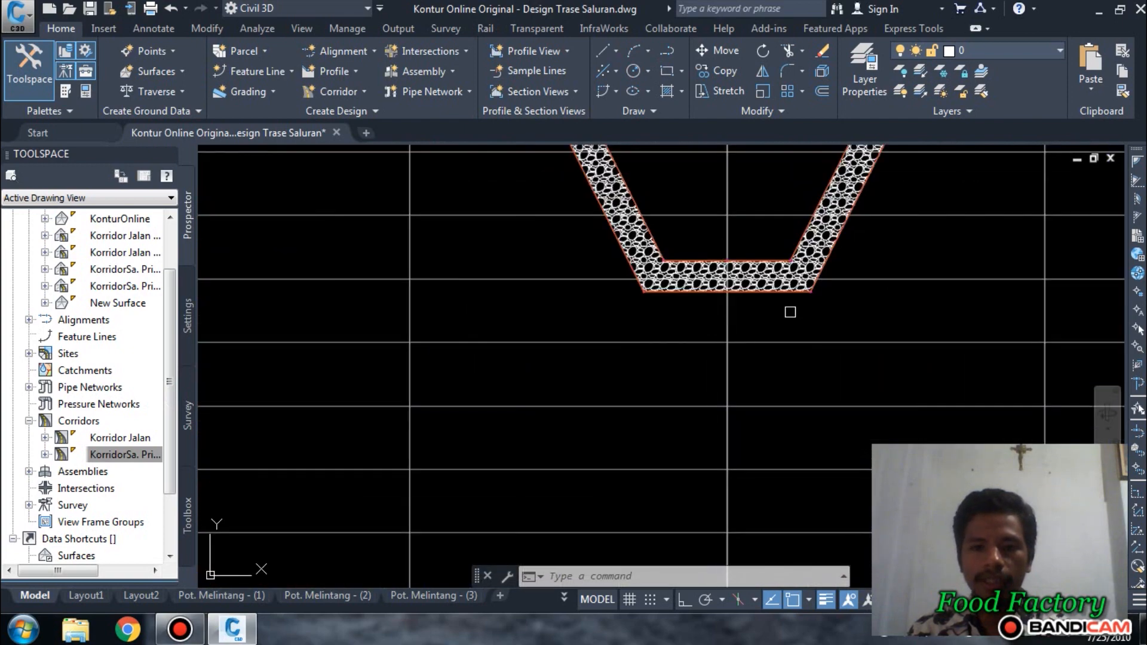
scroll(622, 448, down, 2)
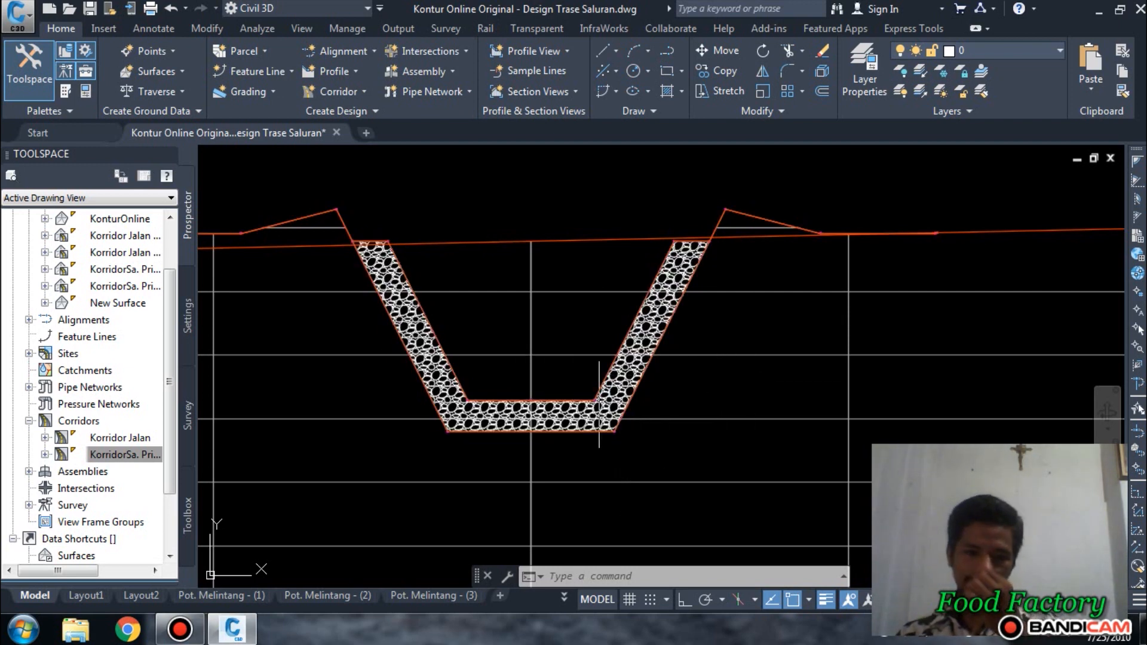
- Compare the channel's side banks and lining edges with the existing ground line in the 0+000 section
scroll(599, 355, down, 6)
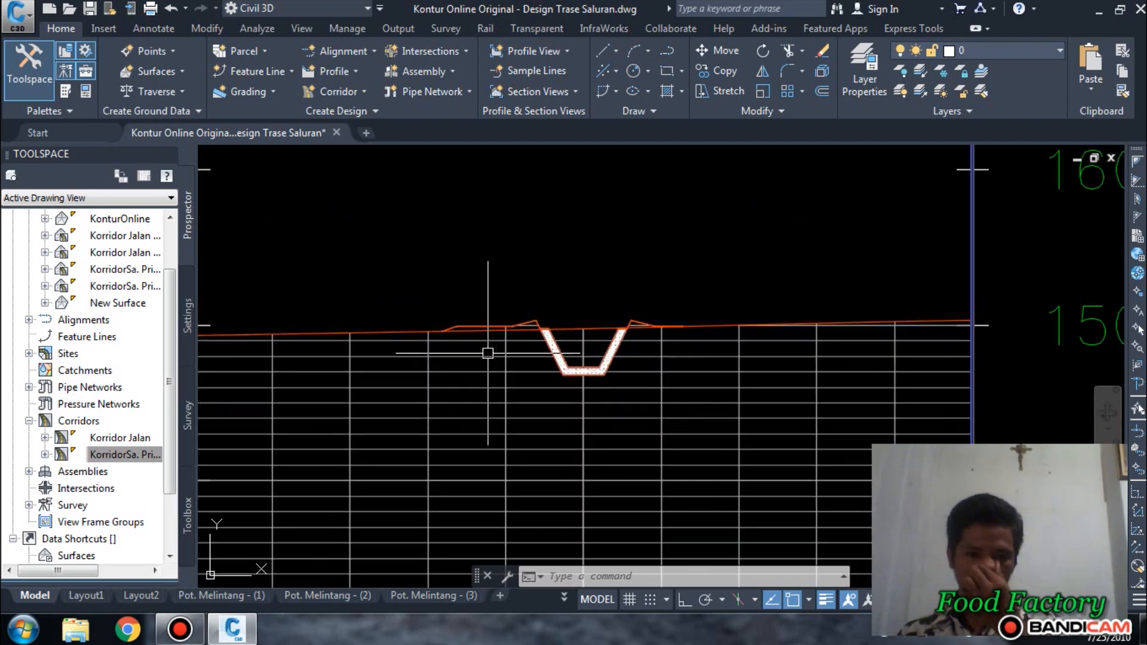
scroll(637, 325, up, 6)
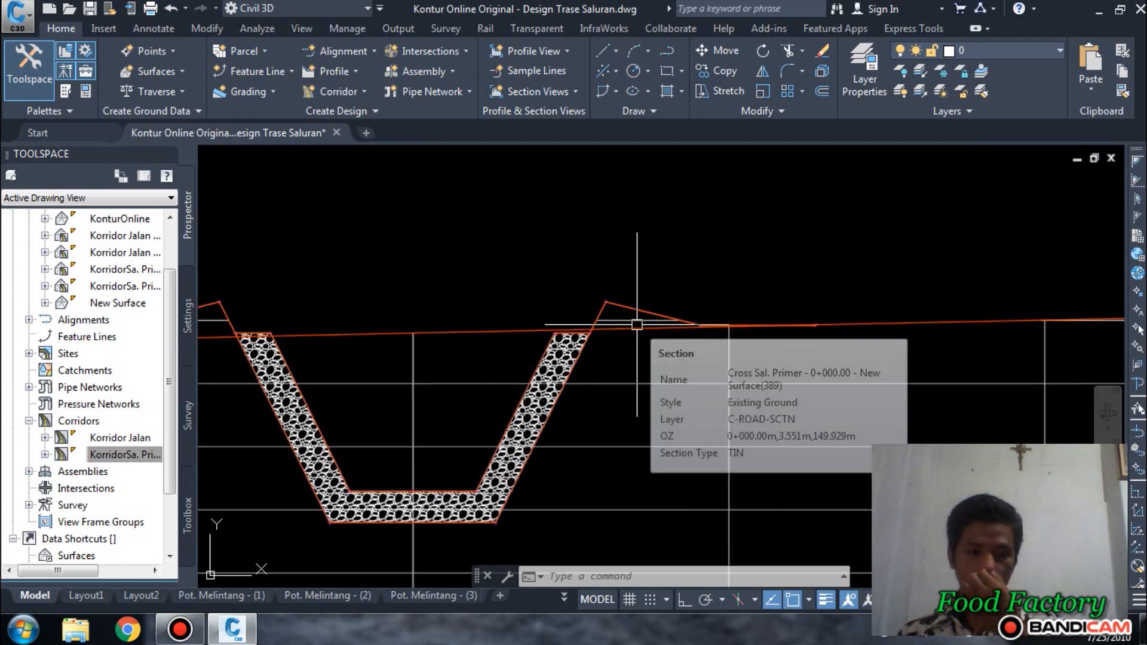
scroll(636, 325, down, 4)
scroll(506, 340, up, 2)
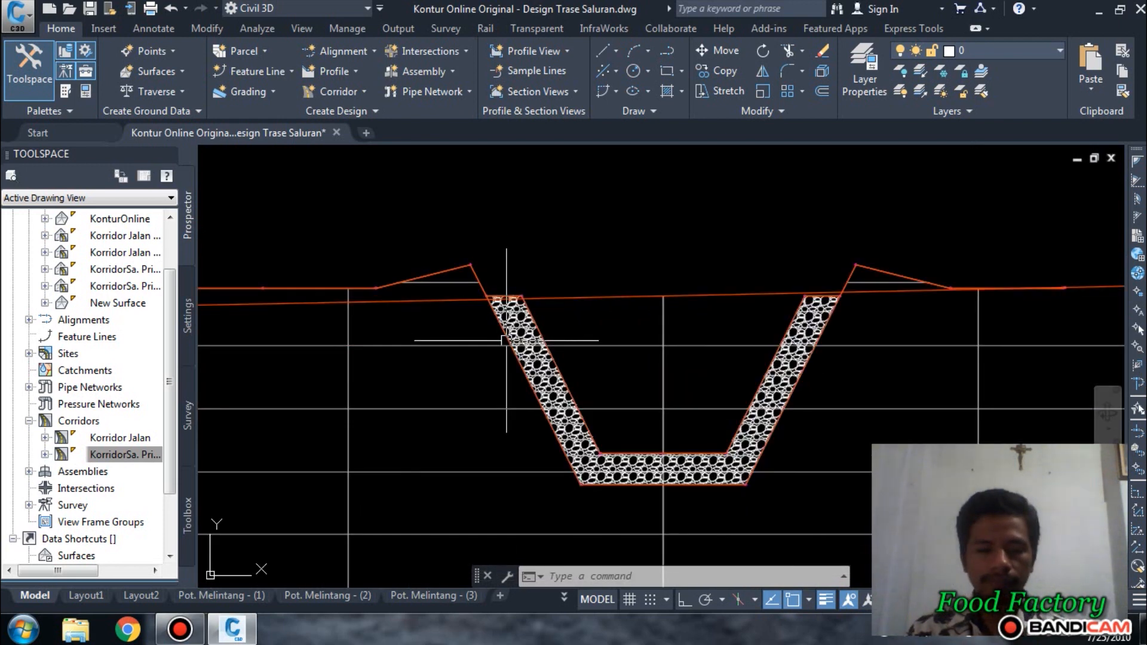
scroll(663, 261, down, 4)
scroll(568, 300, up, 1)
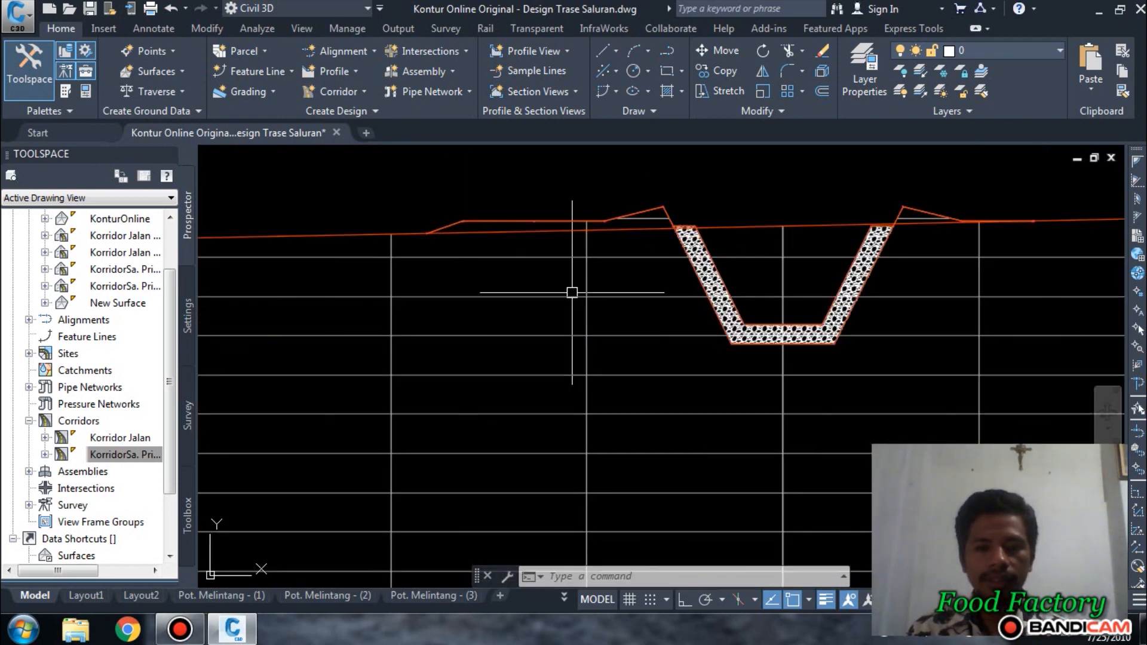
- Check the updated channel lining in the 0+025 and 0+050 sections and the elevation rows under the 0+000 section
scroll(568, 305, down, 6)
scroll(711, 321, down, 1)
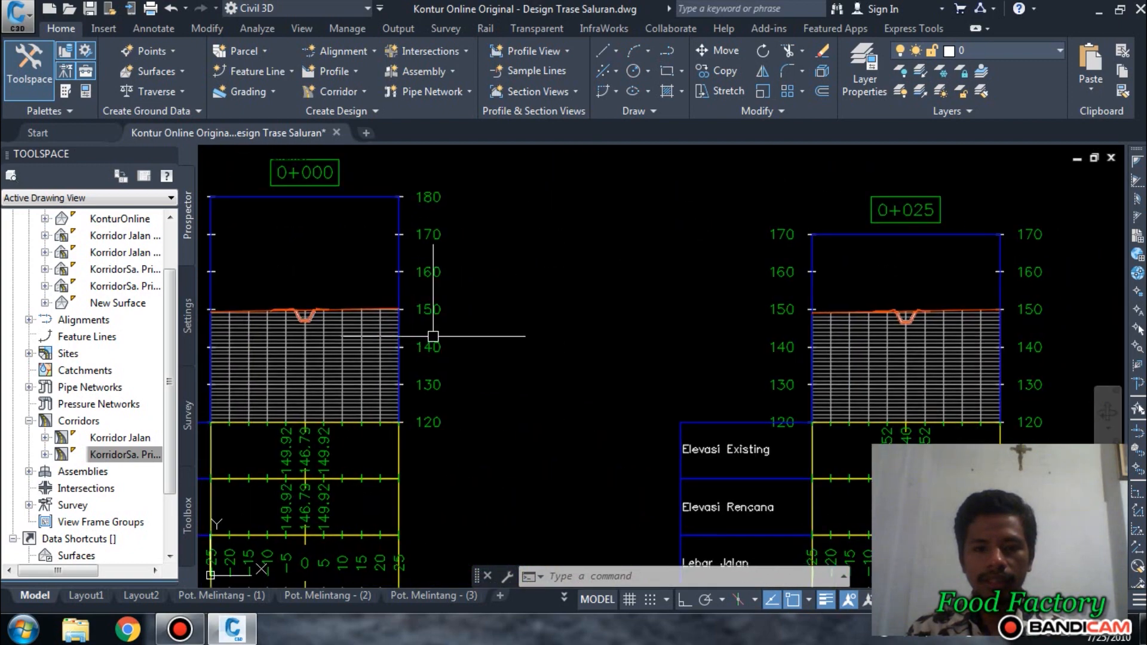
scroll(911, 329, up, 9)
scroll(733, 302, down, 10)
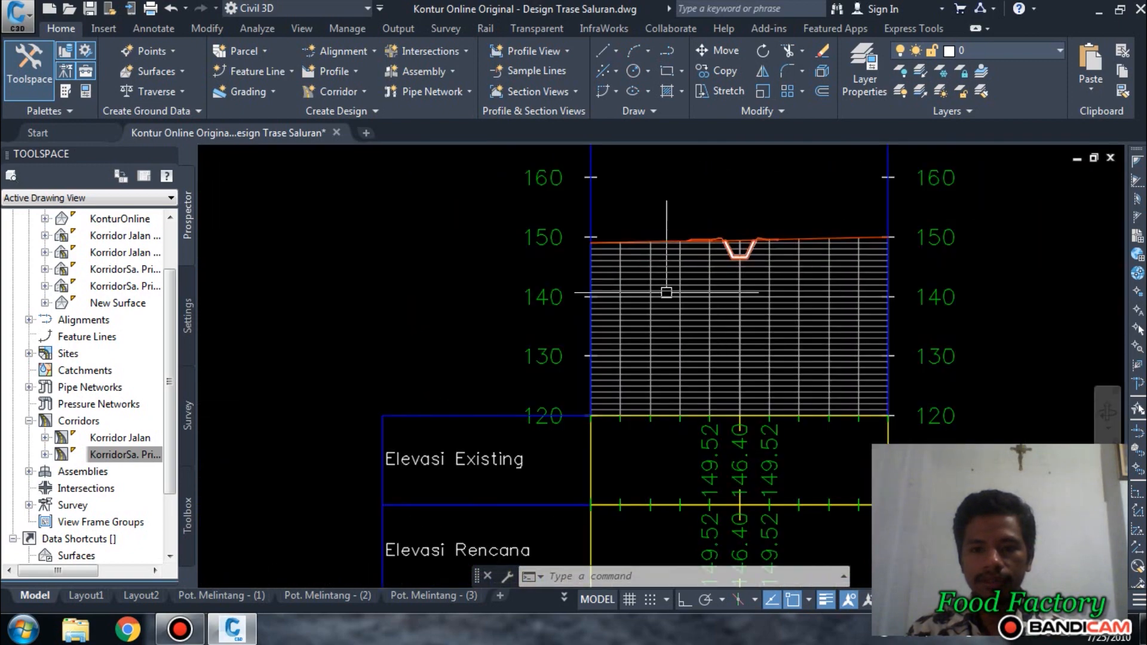
middle_drag(653, 295, 715, 311)
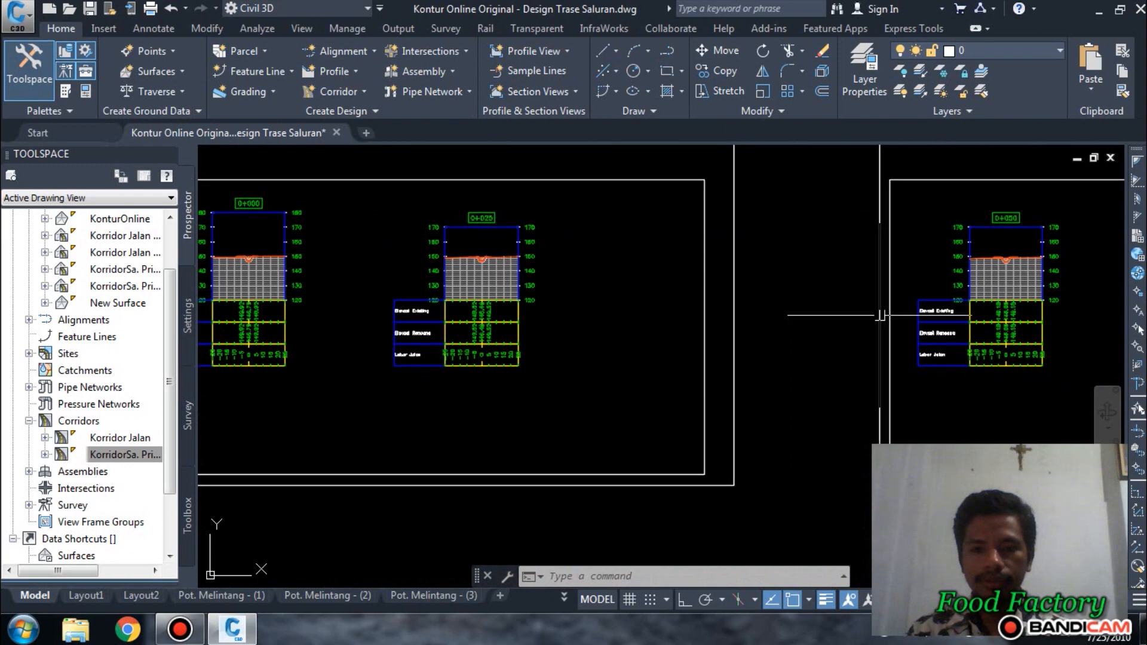
scroll(448, 324, up, 2)
scroll(406, 334, up, 2)
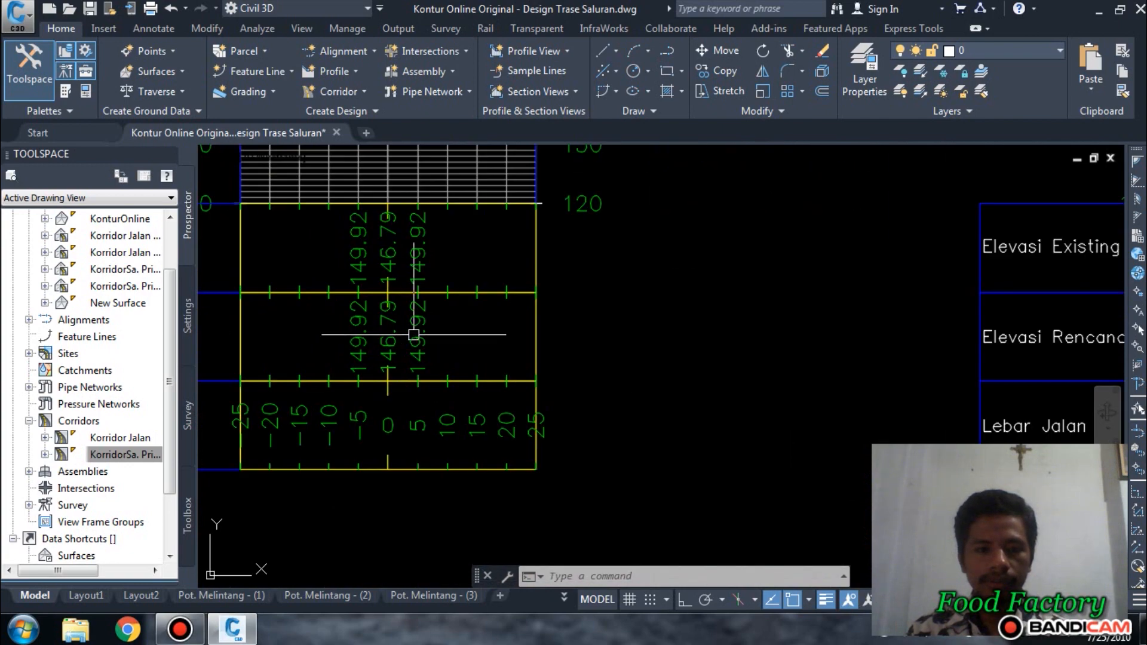
scroll(430, 333, down, 5)
scroll(776, 338, down, 4)
scroll(837, 332, up, 5)
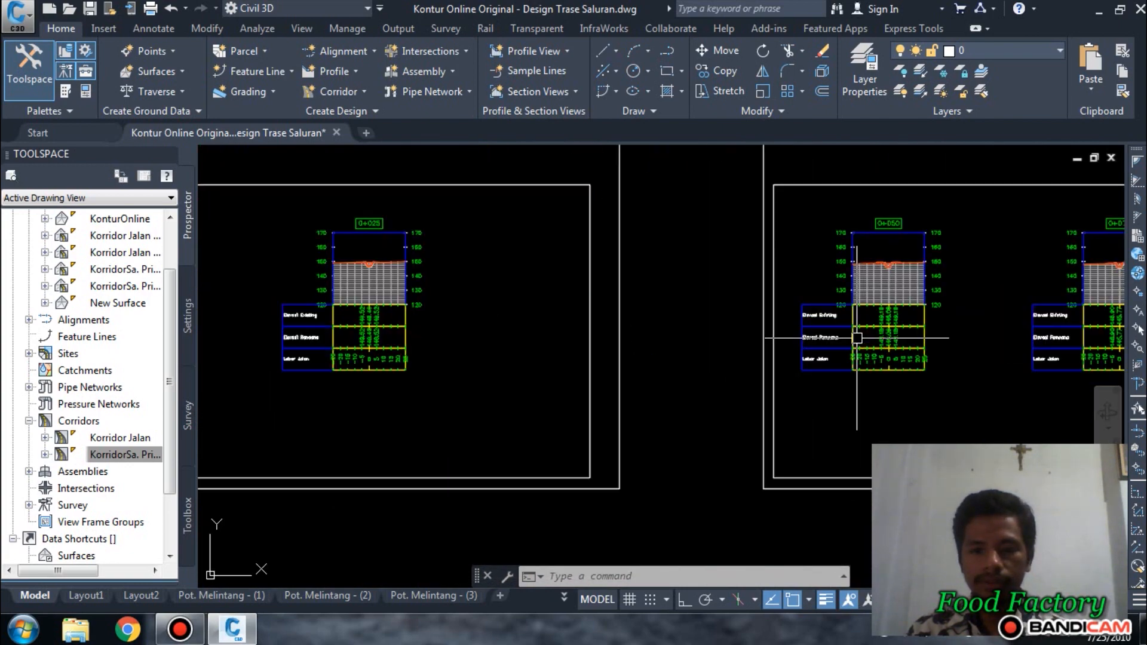
scroll(729, 185, up, 2)
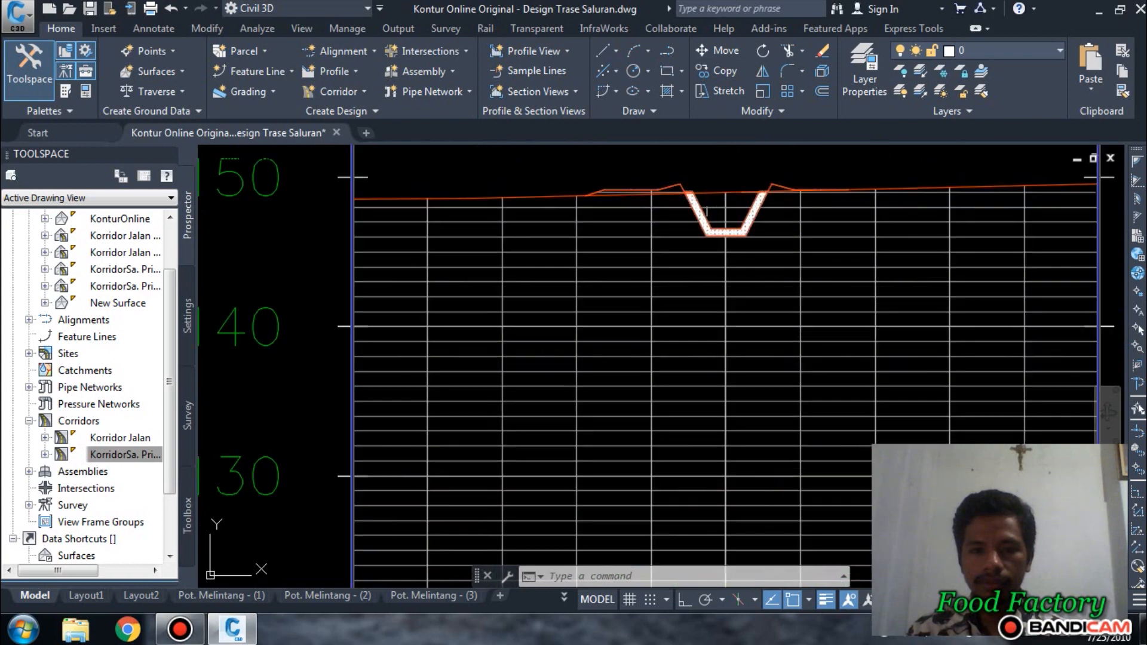
scroll(716, 233, down, 5)
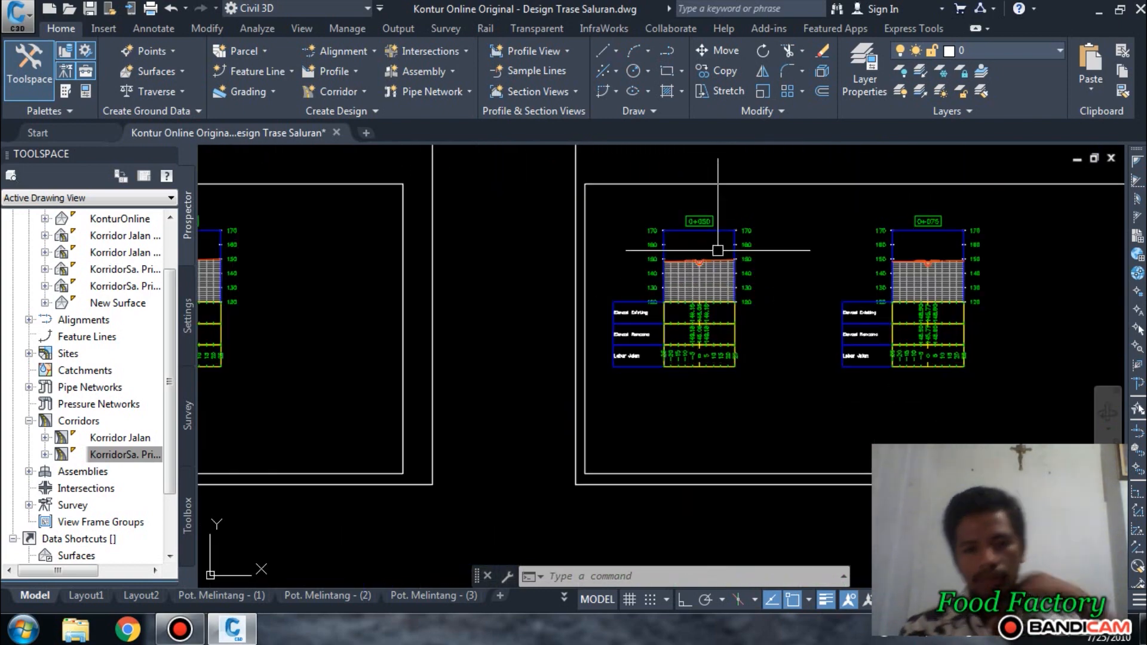
- Check the channel lining in the 0+125 section and review the sheets back to the first one
click(673, 256)
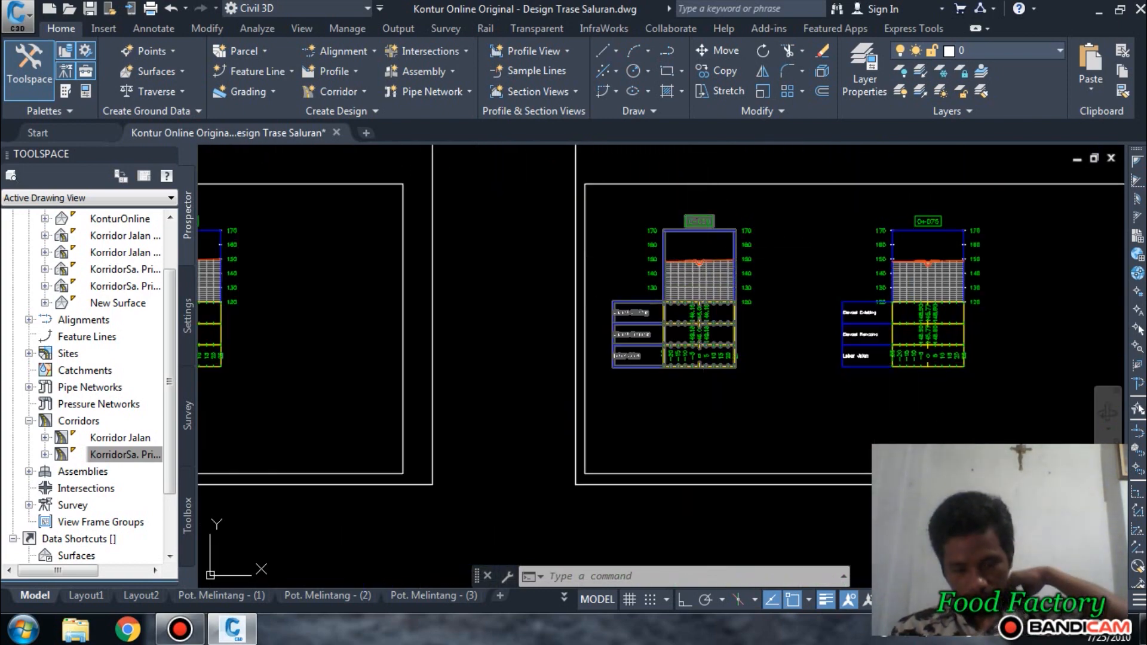
scroll(687, 317, down, 6)
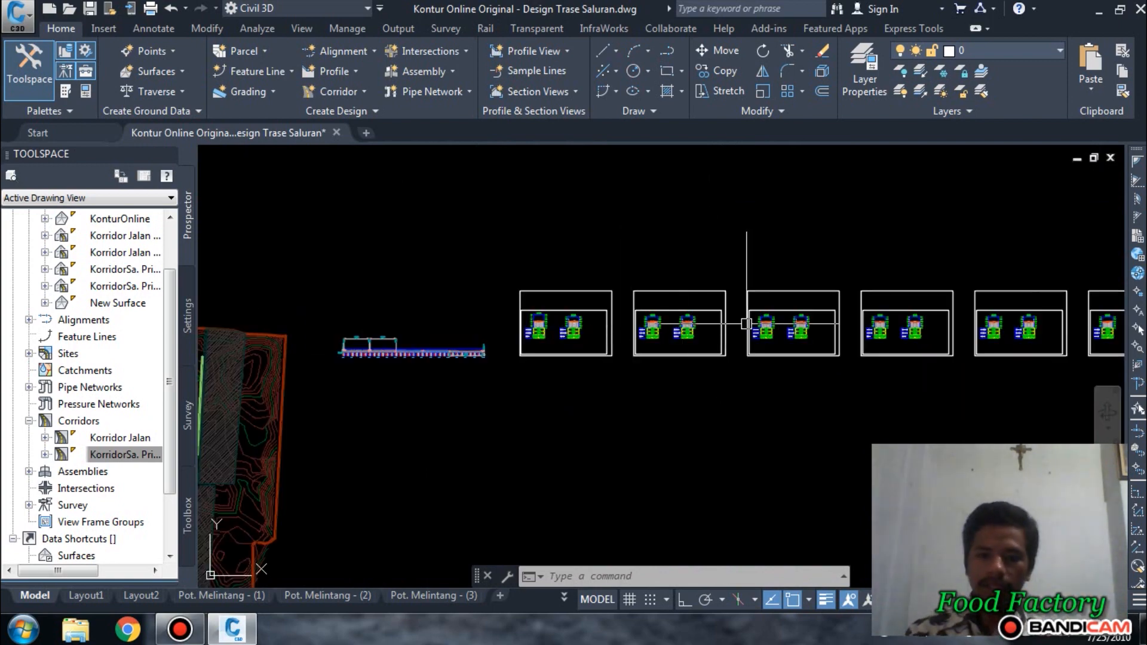
scroll(794, 313, up, 4)
scroll(794, 313, up, 8)
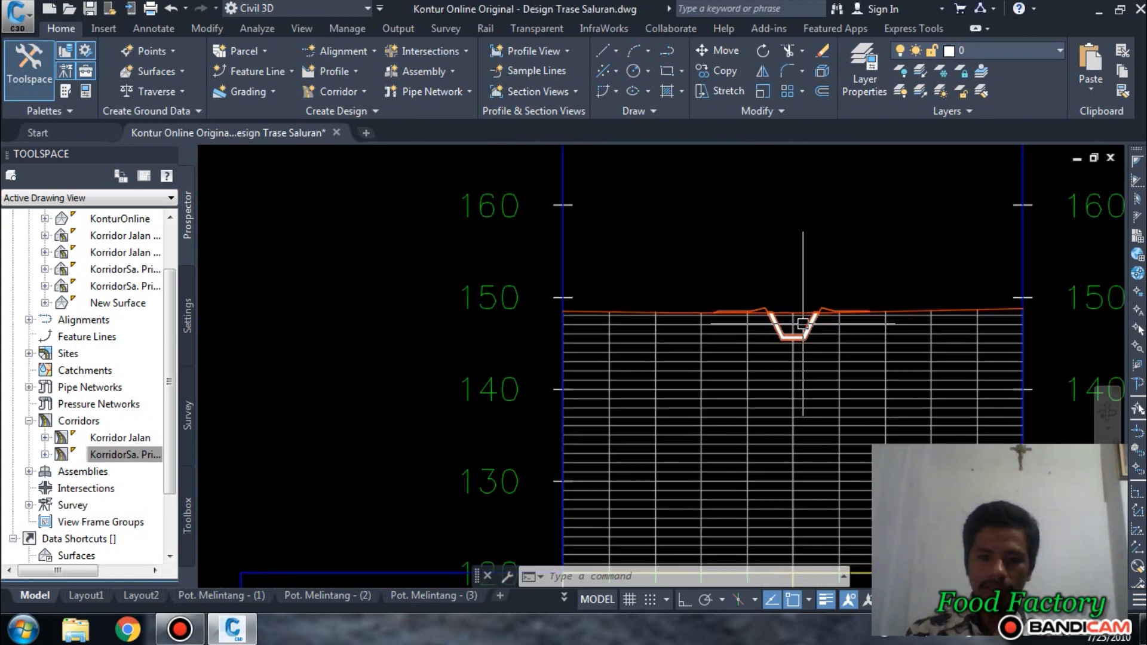
scroll(730, 300, down, 6)
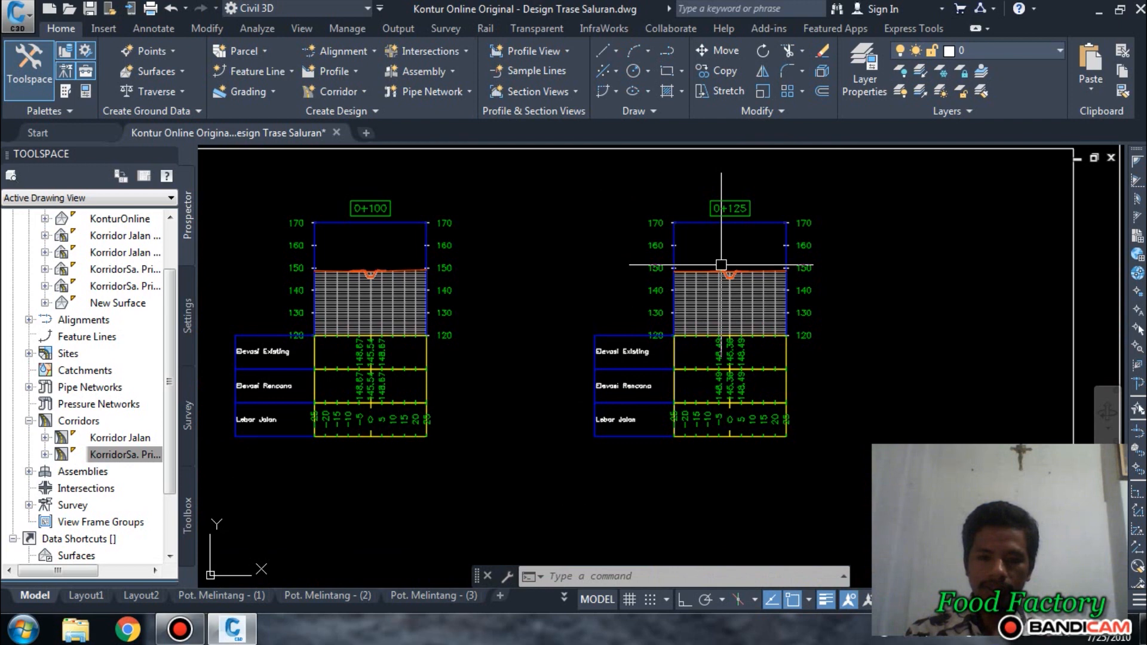
scroll(723, 274, down, 4)
middle_drag(559, 333, 733, 320)
middle_drag(407, 316, 640, 321)
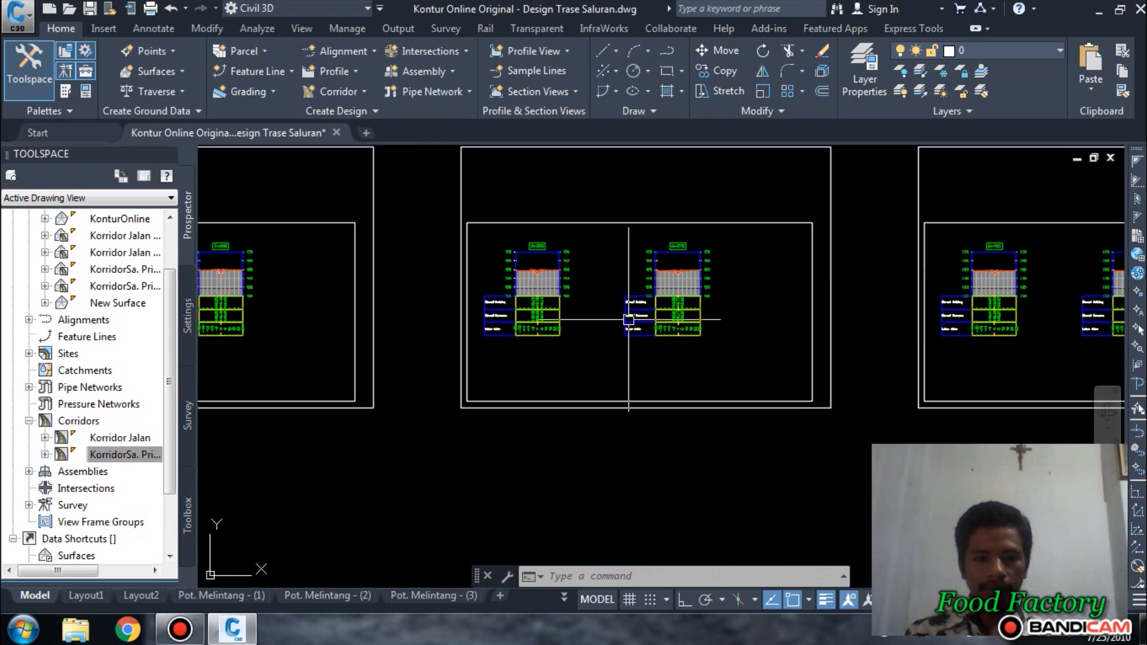
scroll(500, 320, up, 1)
scroll(534, 325, down, 2)
middle_drag(418, 325, 715, 320)
scroll(579, 323, up, 4)
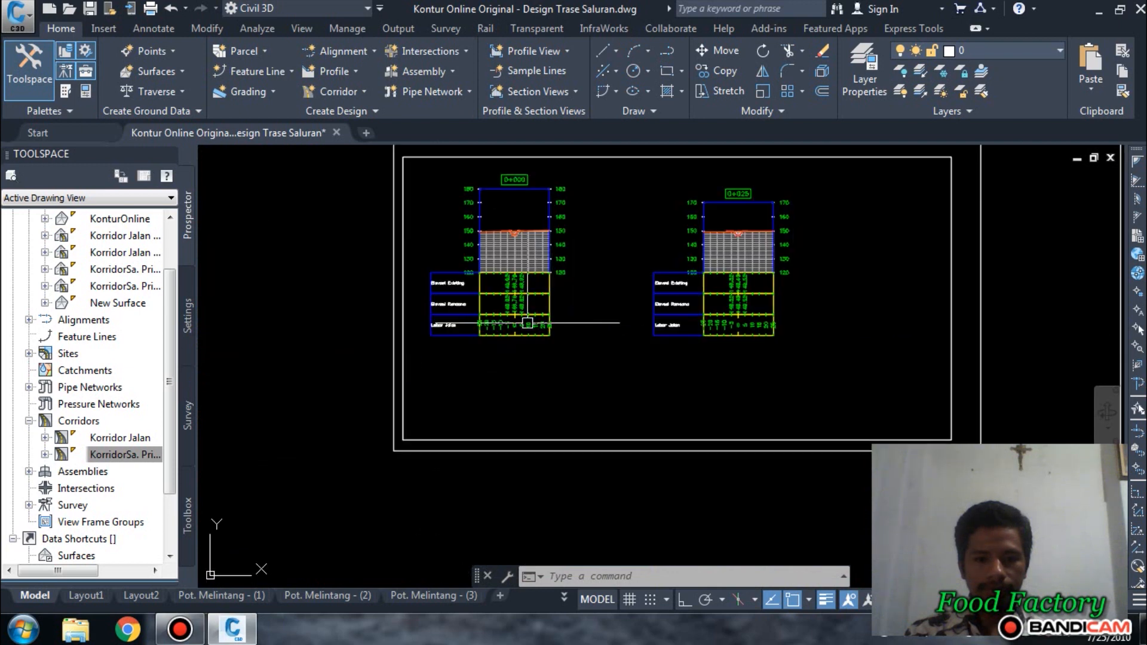
middle_drag(528, 324, 636, 362)
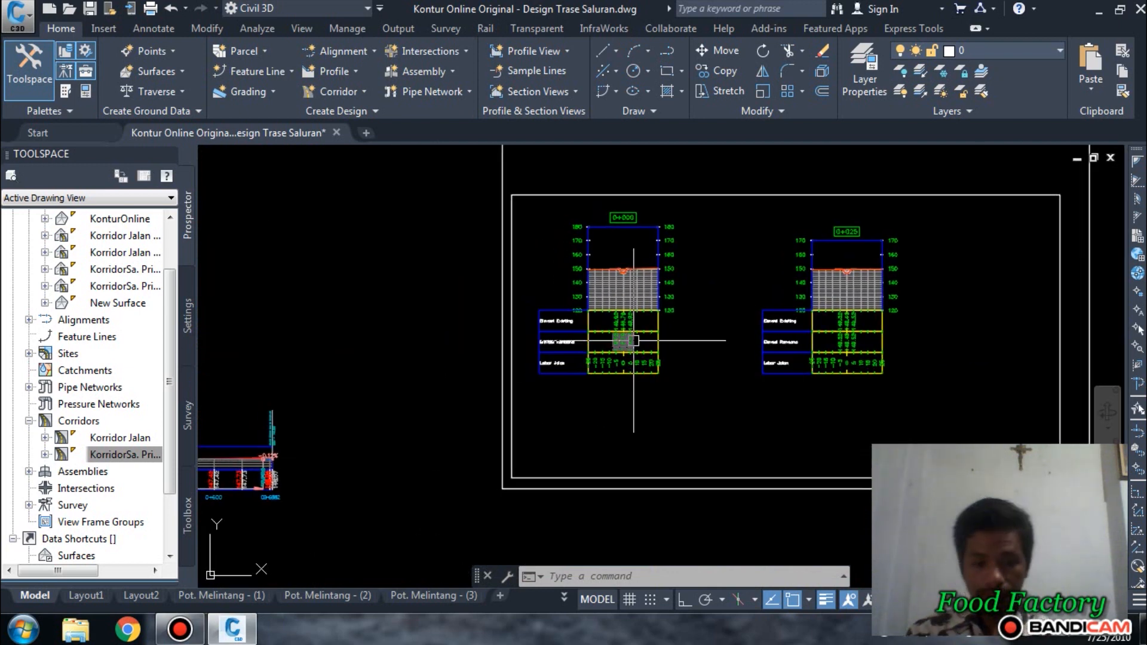
- Inspect the channel lining and its position against the ground line in the 0+075 section
scroll(634, 343, down, 2)
scroll(573, 335, down, 2)
scroll(685, 232, up, 8)
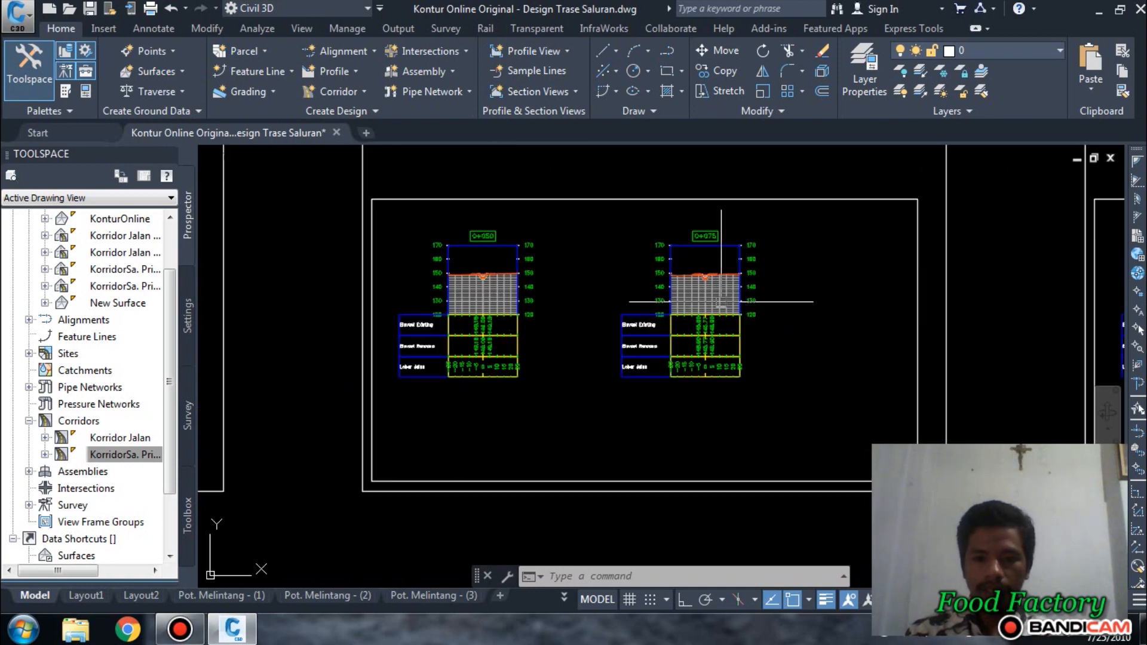
scroll(685, 232, up, 4)
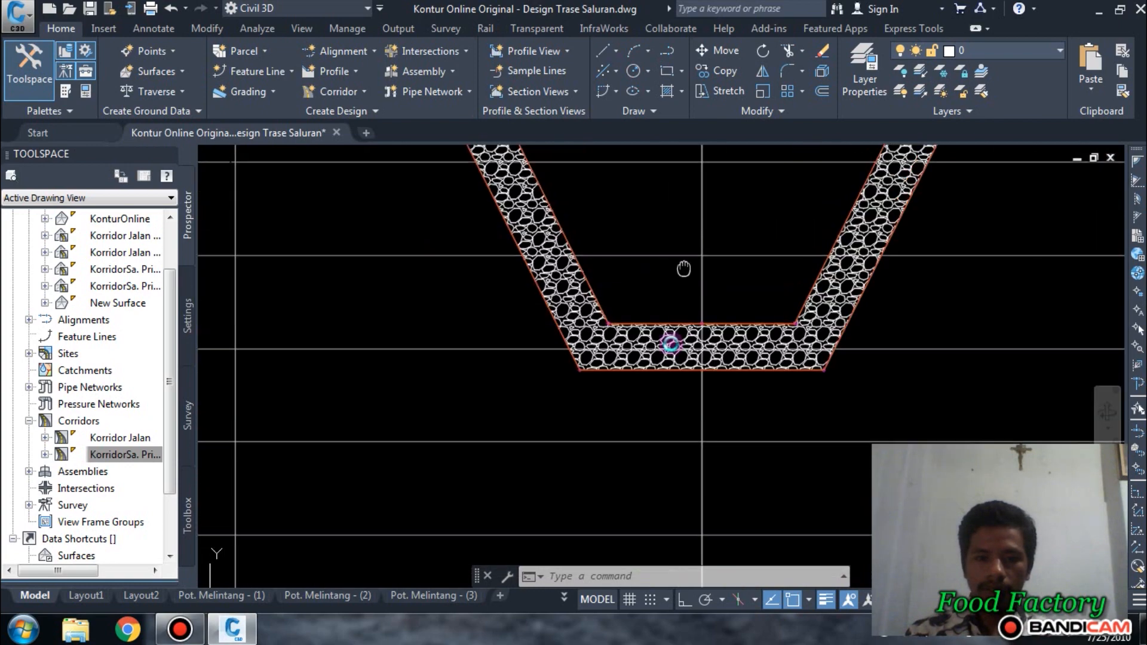
scroll(435, 397, down, 7)
scroll(675, 371, down, 6)
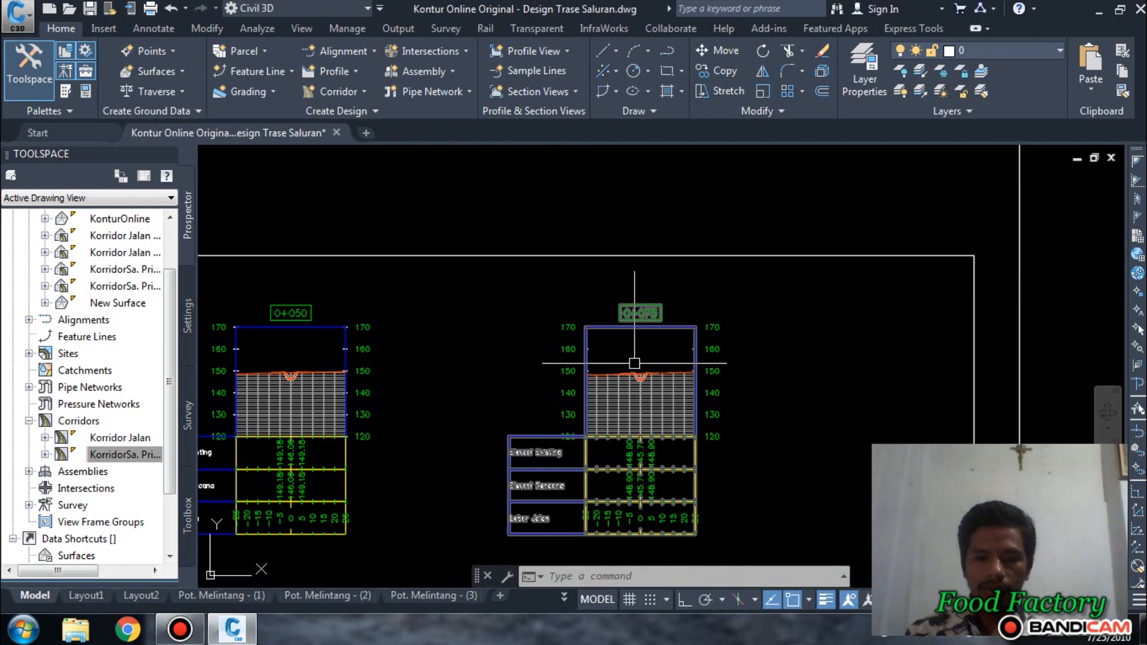
scroll(634, 363, down, 2)
scroll(655, 375, up, 7)
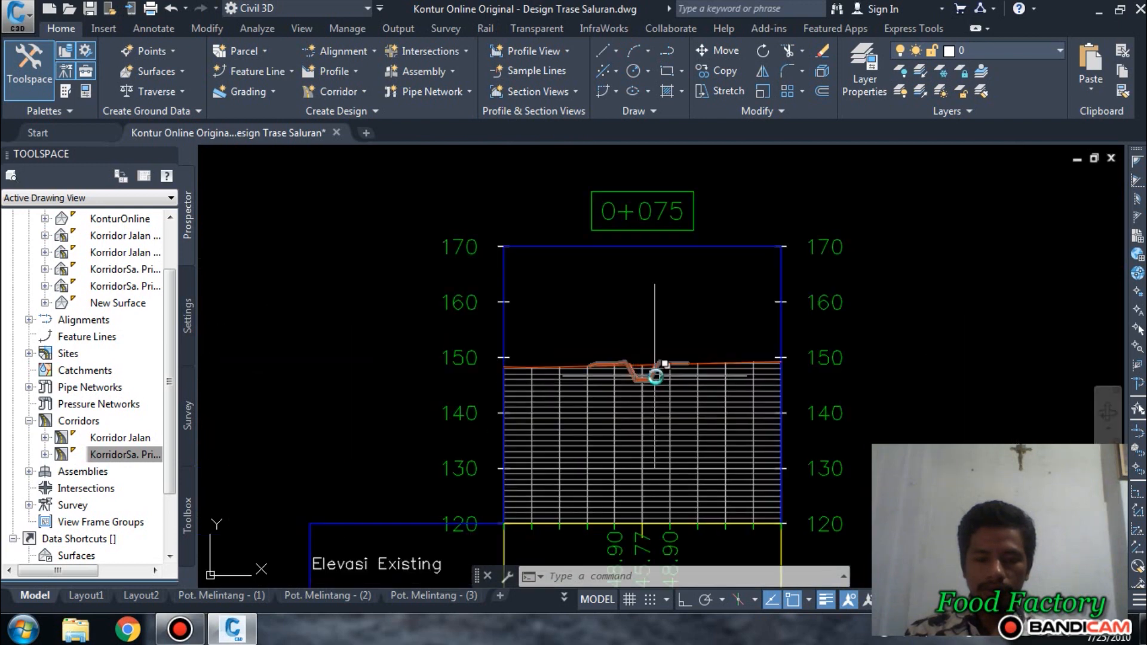
scroll(655, 375, up, 5)
scroll(645, 375, up, 3)
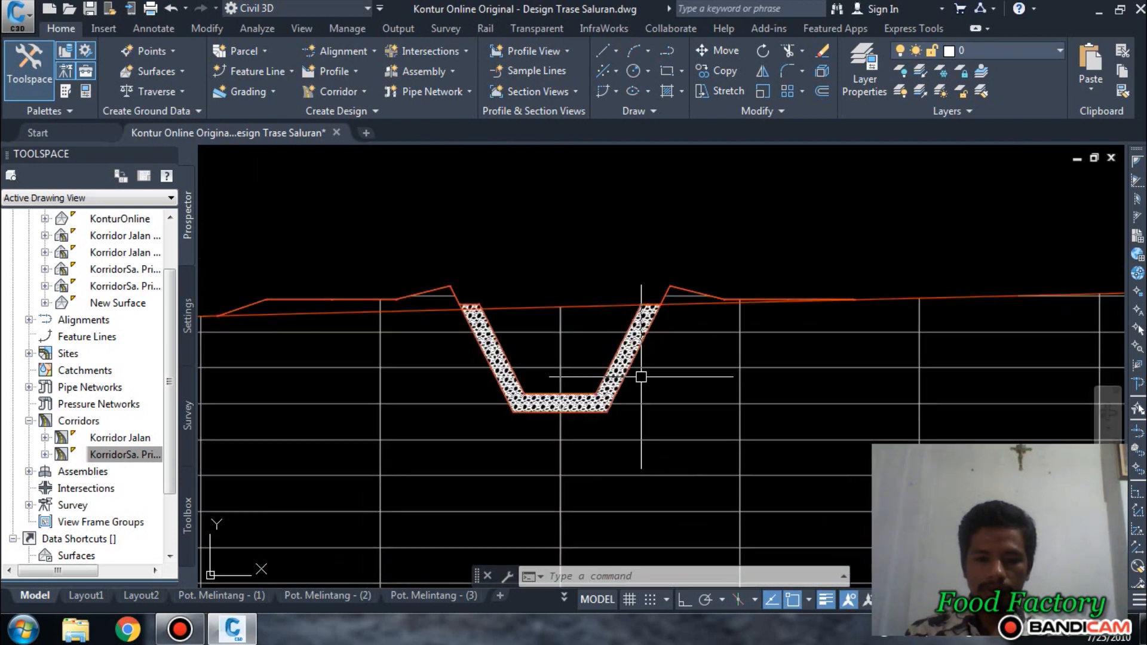
- Check the channel lining in the 0+100 section and look over the neighbouring cross section sheets
scroll(640, 376, down, 2)
scroll(636, 377, down, 5)
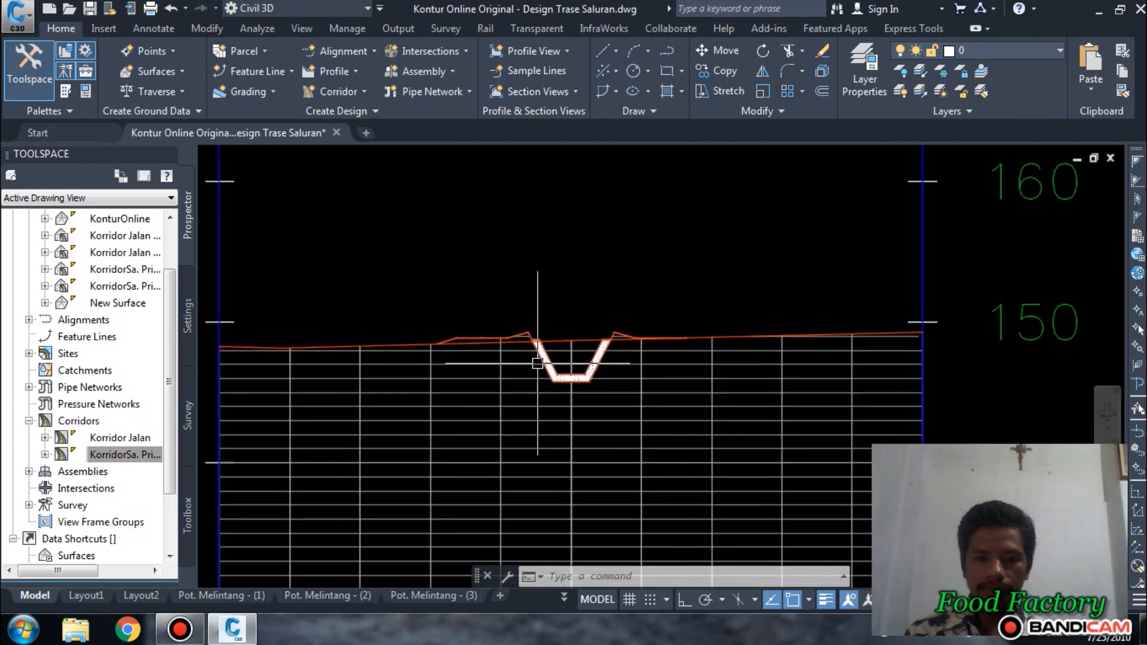
scroll(538, 363, down, 9)
middle_drag(799, 369, 507, 385)
scroll(776, 373, up, 2)
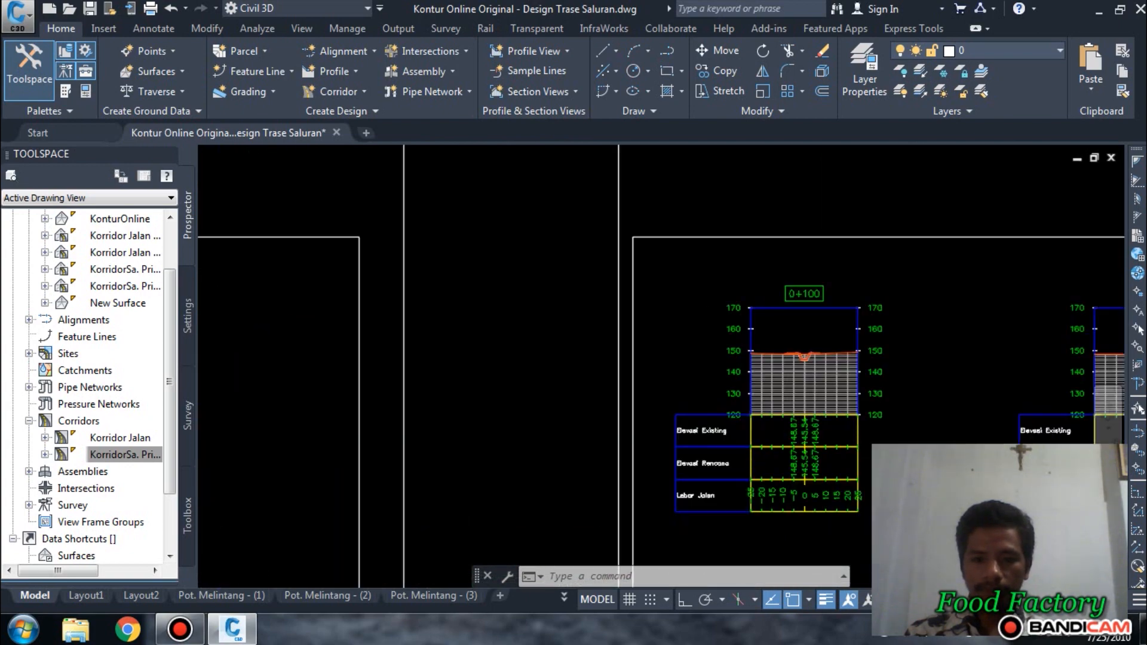
scroll(771, 358, up, 4)
middle_drag(770, 359, 629, 358)
scroll(621, 367, up, 2)
scroll(519, 350, down, 7)
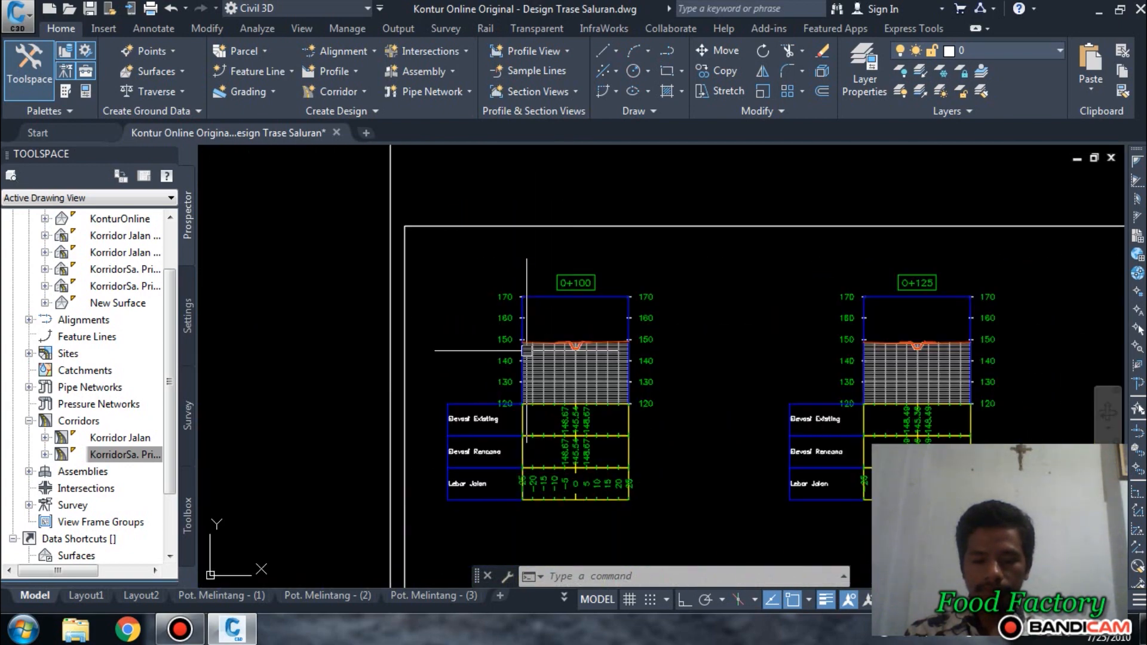
scroll(758, 352, down, 4)
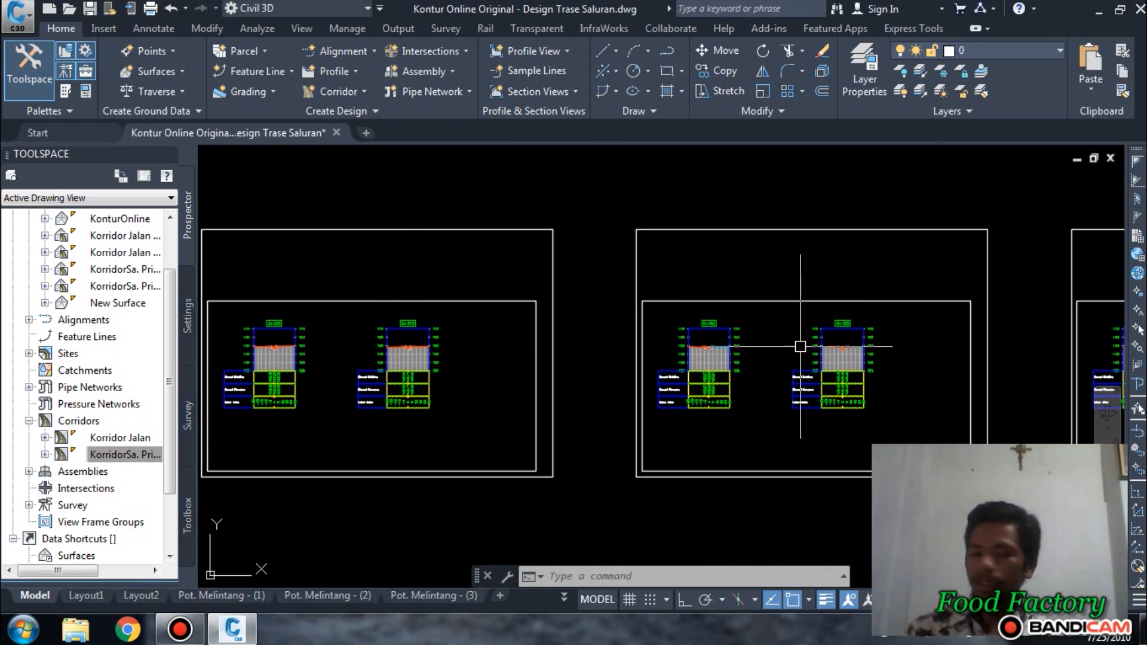
- Start Compute Materials from the 0+125 section view for alignment Sal. Primer and sample line group Cross Sal. Primer
scroll(825, 420, up, 8)
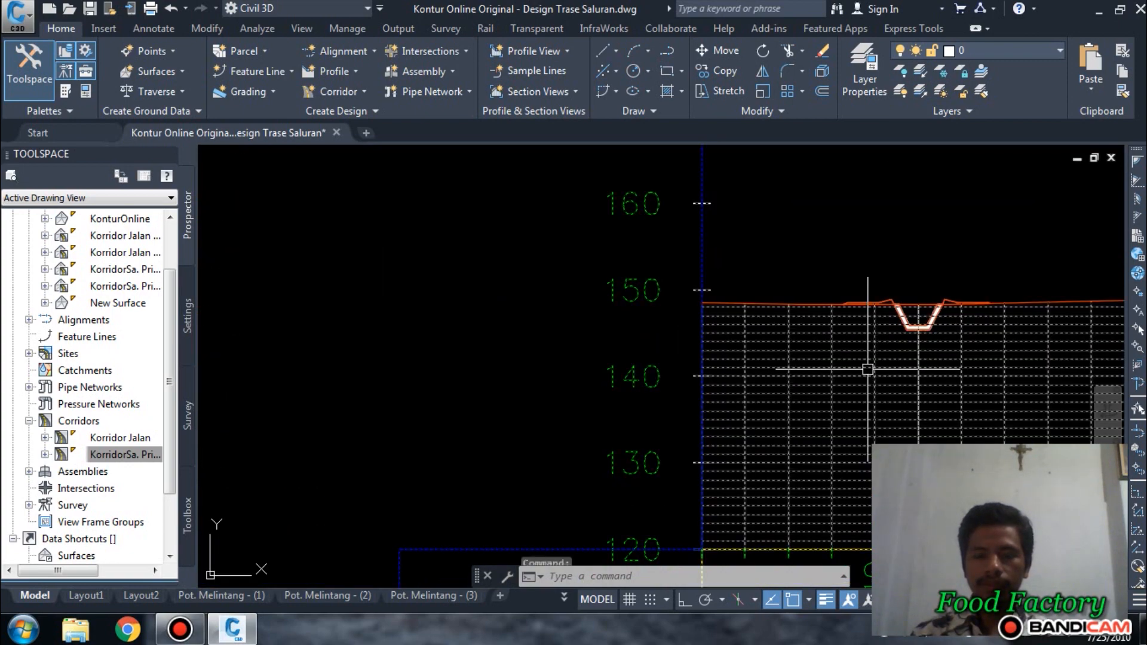
click(867, 369)
right_click(867, 369)
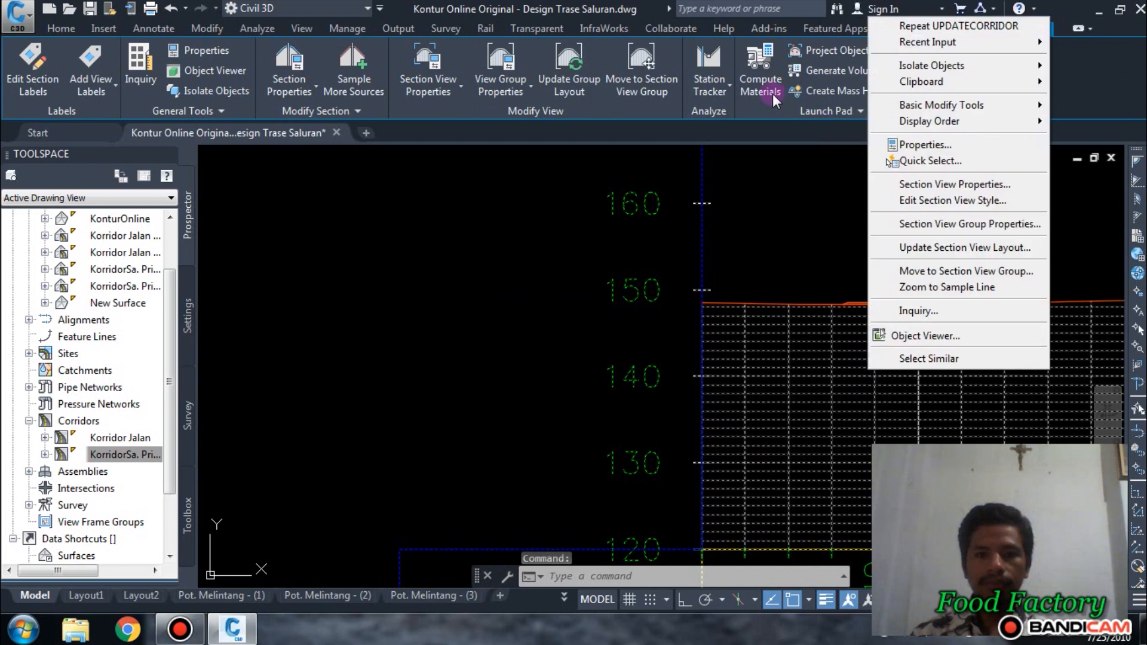
click(769, 92)
click(769, 55)
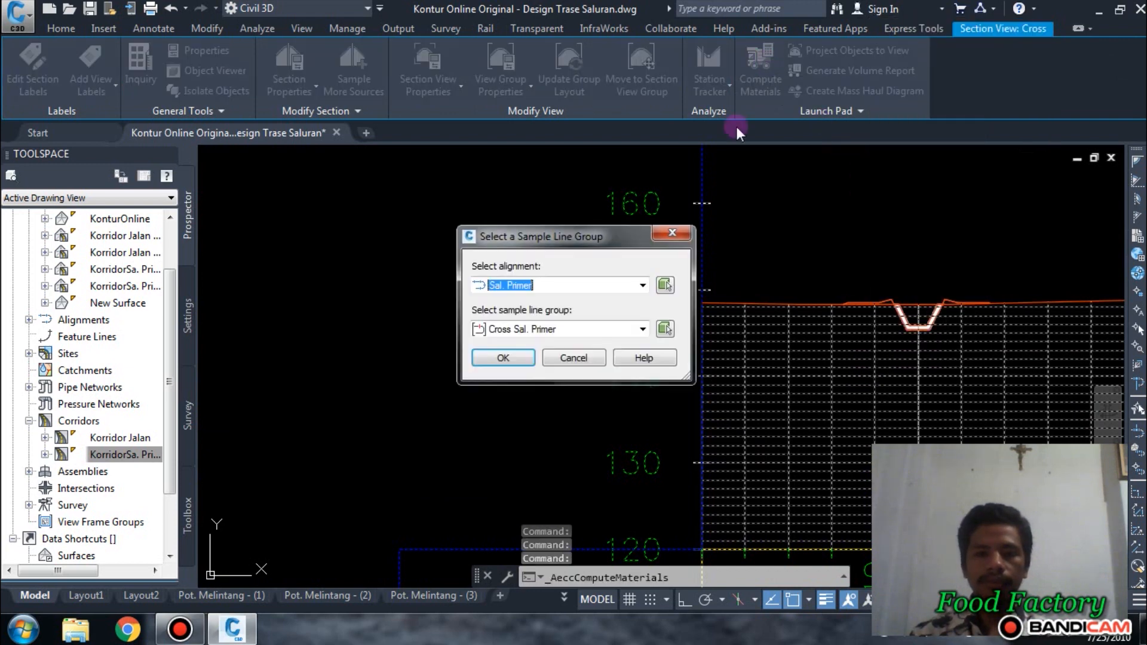
click(526, 358)
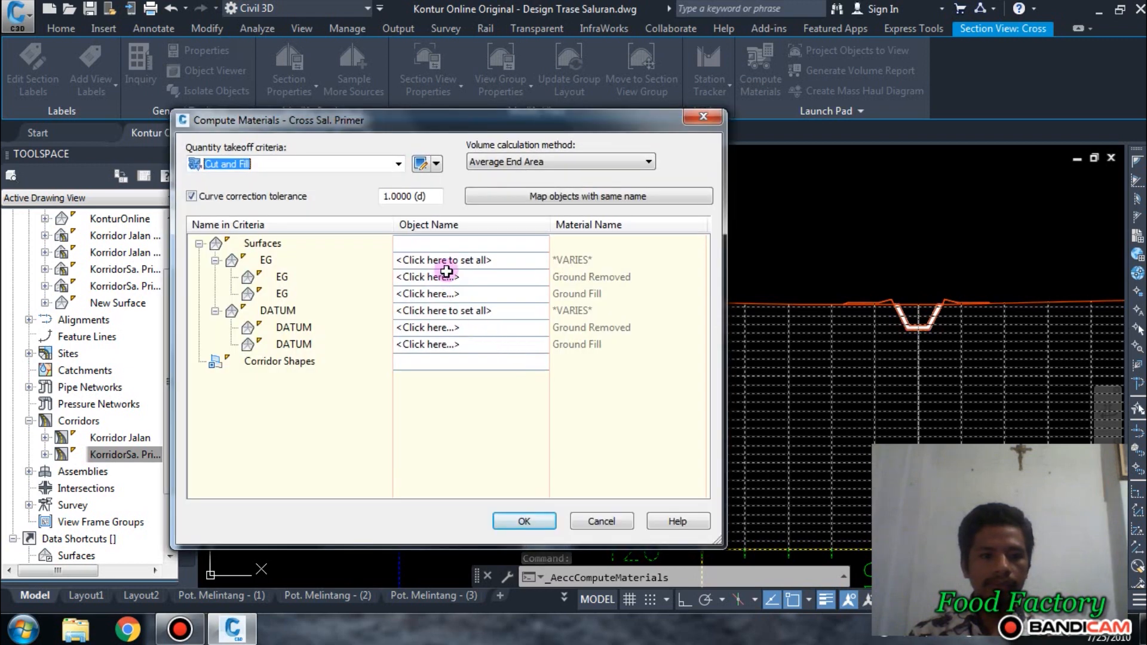
- Compute the Cut and Fill materials with EG mapped to New Surface and DATUM to KorridorSa. Primer - (6)
click(468, 260)
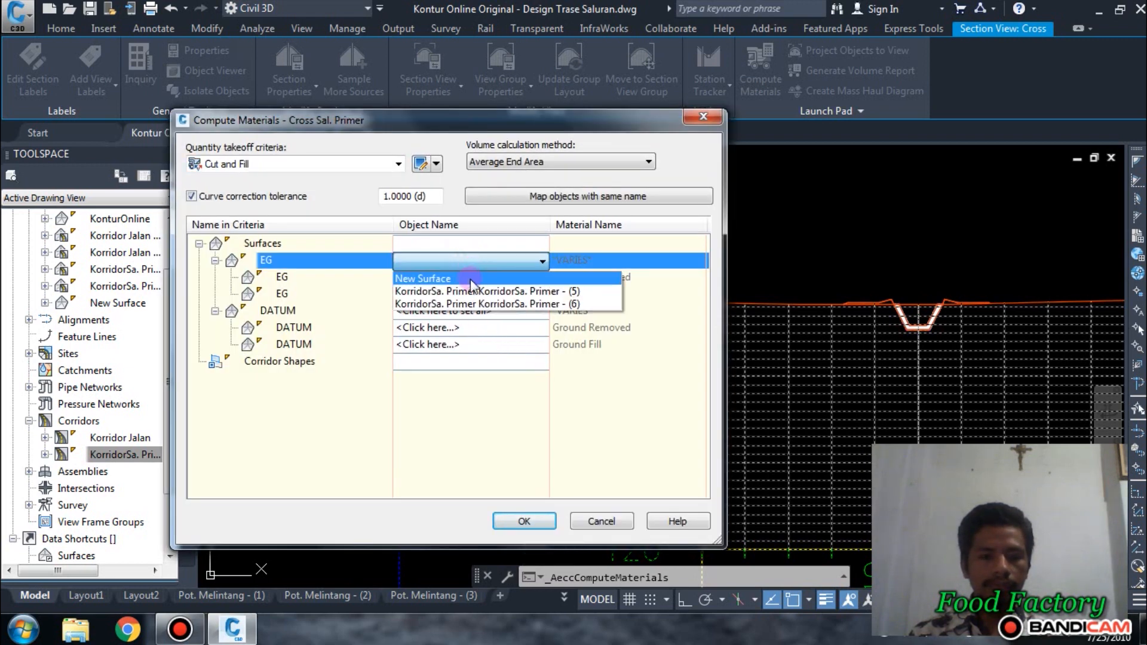
click(470, 278)
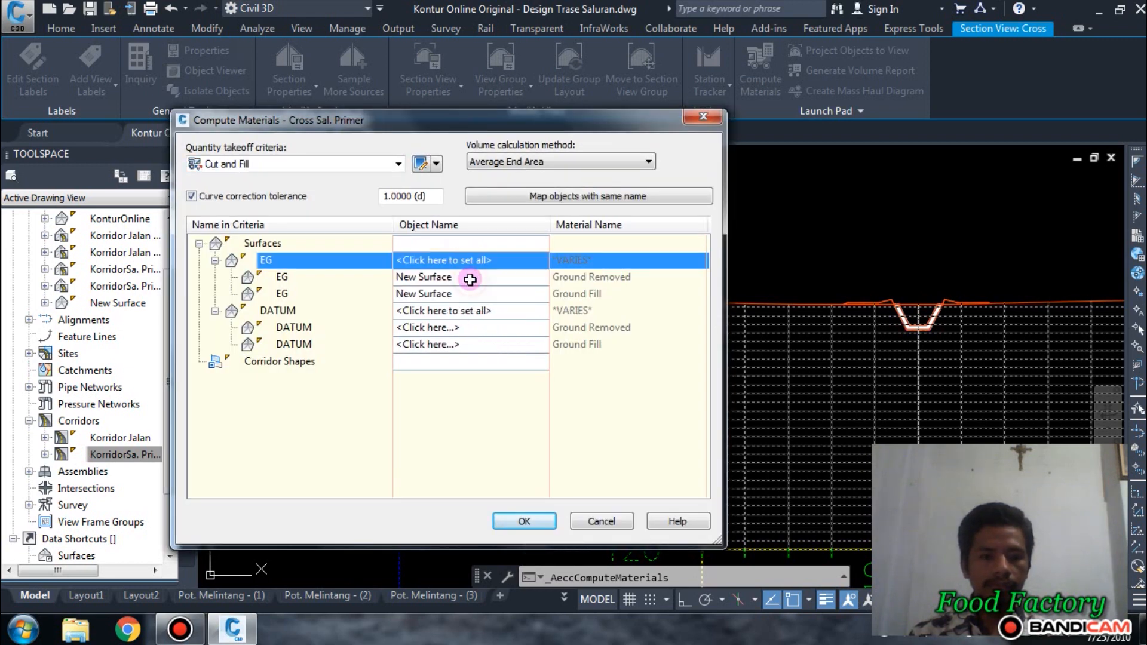
click(491, 312)
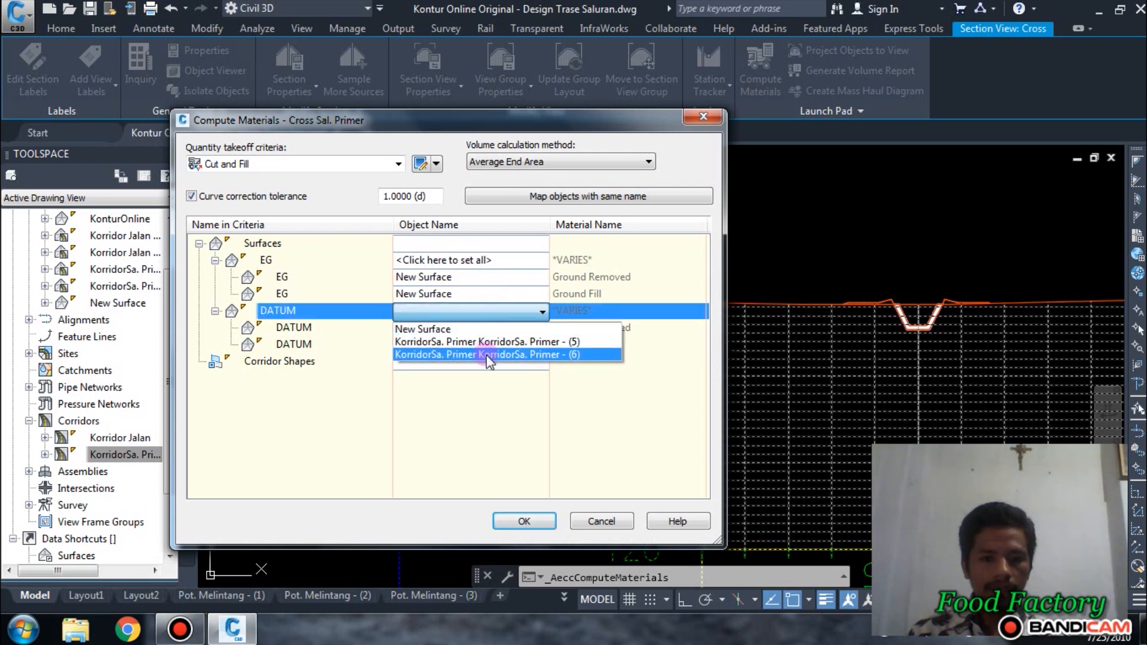
click(488, 355)
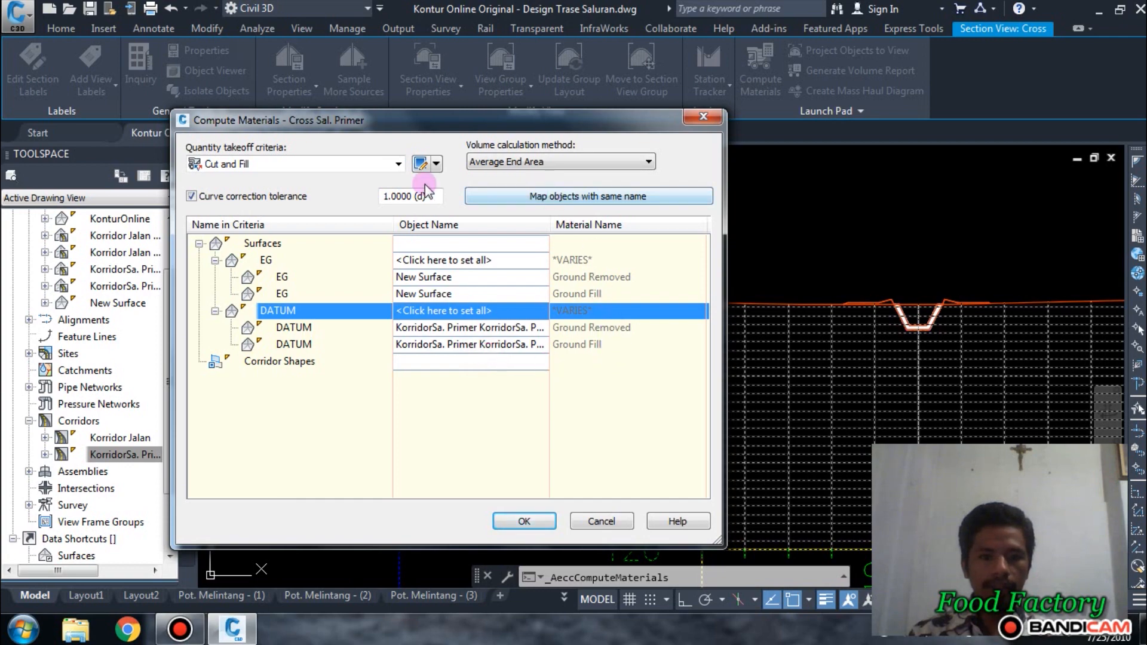
click(517, 521)
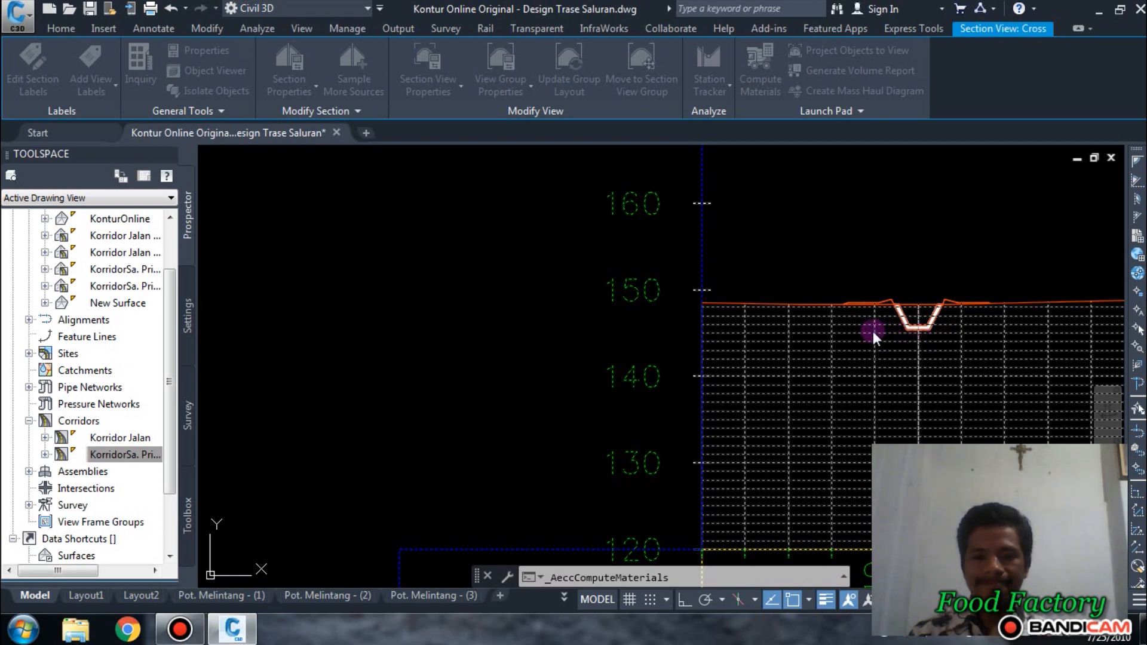
click(812, 343)
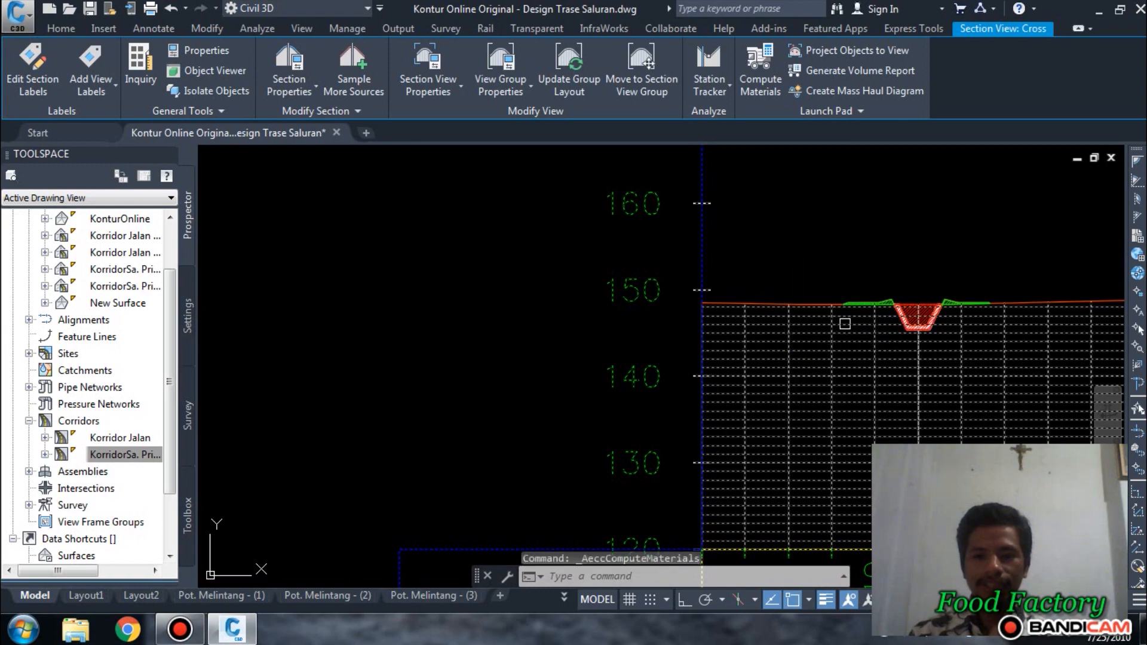
- Inspect the cut and fill hatching around the channel in the 0+125 section and clear the selection
scroll(958, 317, up, 3)
scroll(777, 320, up, 6)
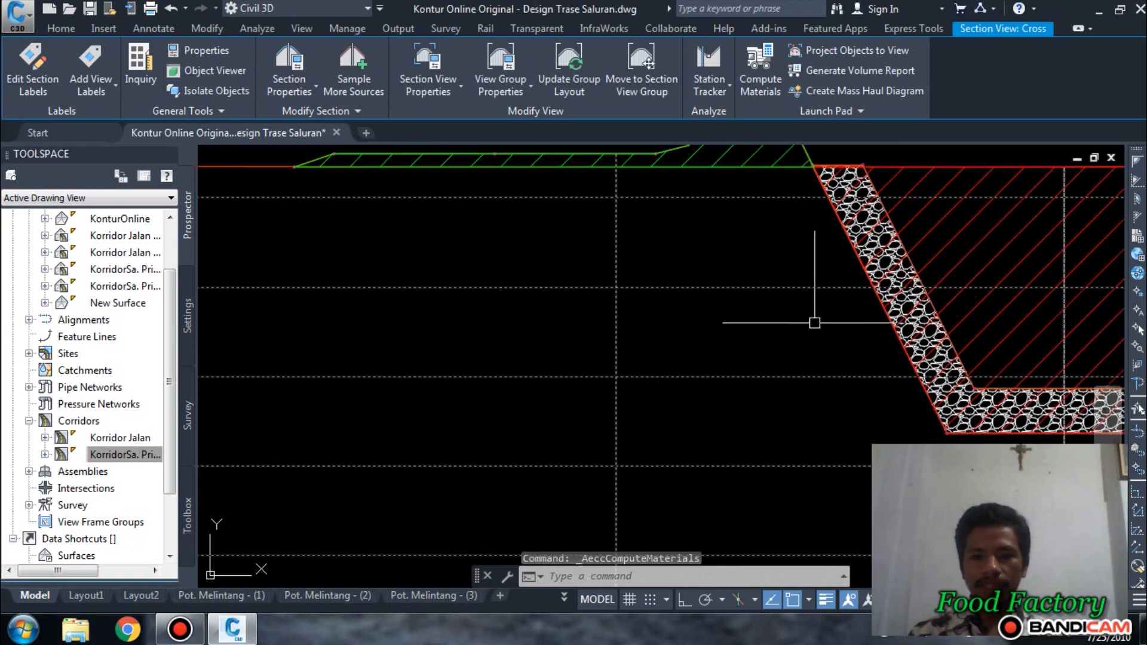
scroll(738, 326, down, 6)
middle_drag(738, 325, 482, 321)
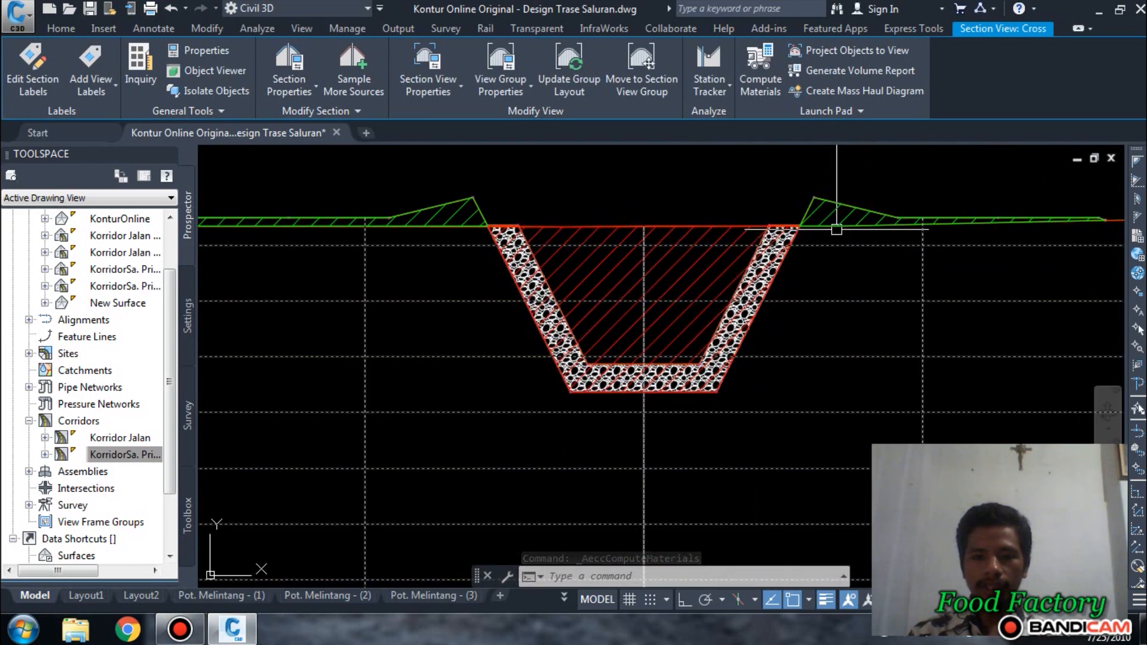
scroll(570, 301, down, 8)
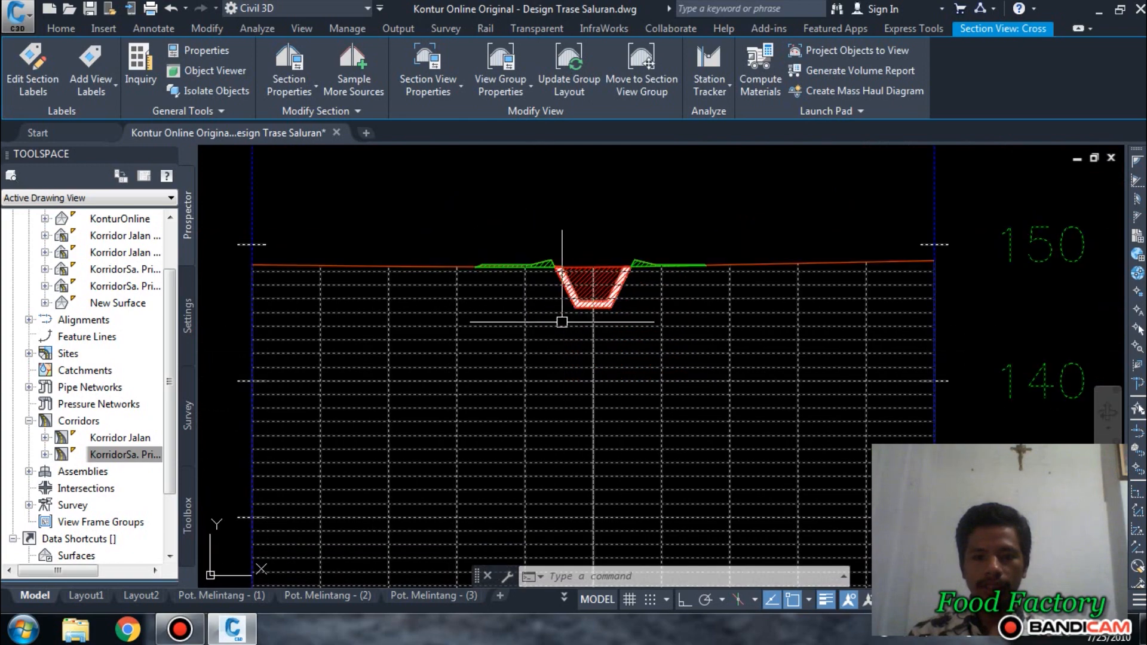
key(Escape)
scroll(790, 376, down, 2)
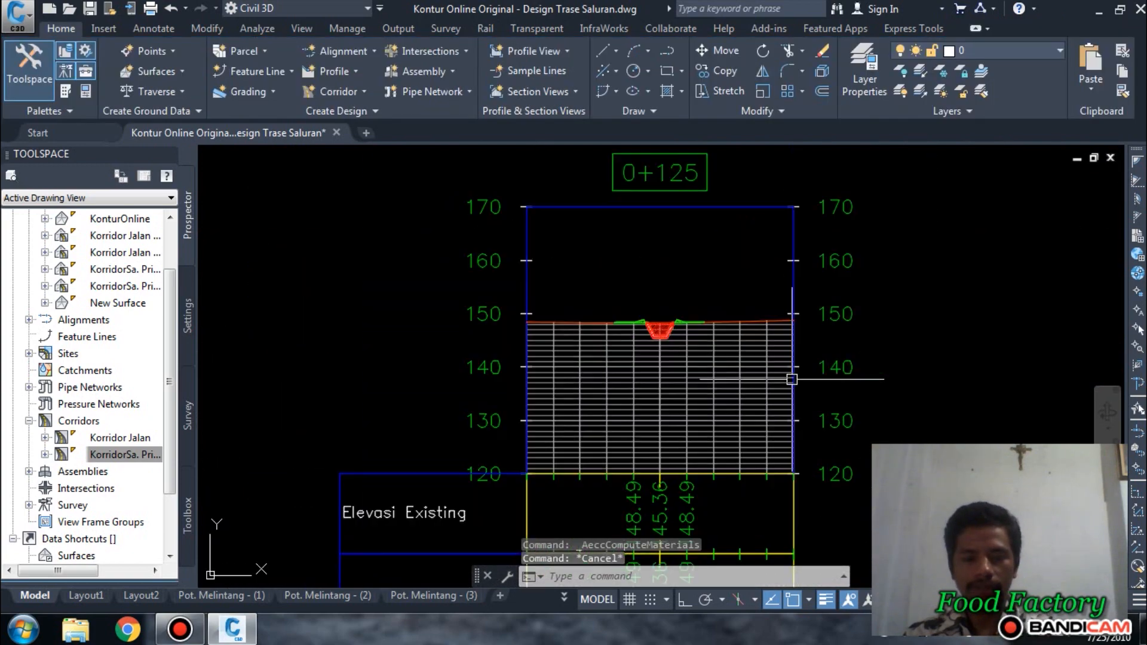
- Browse the following section sheets and check the cut area around the channel in the 0+200 section
scroll(740, 383, down, 5)
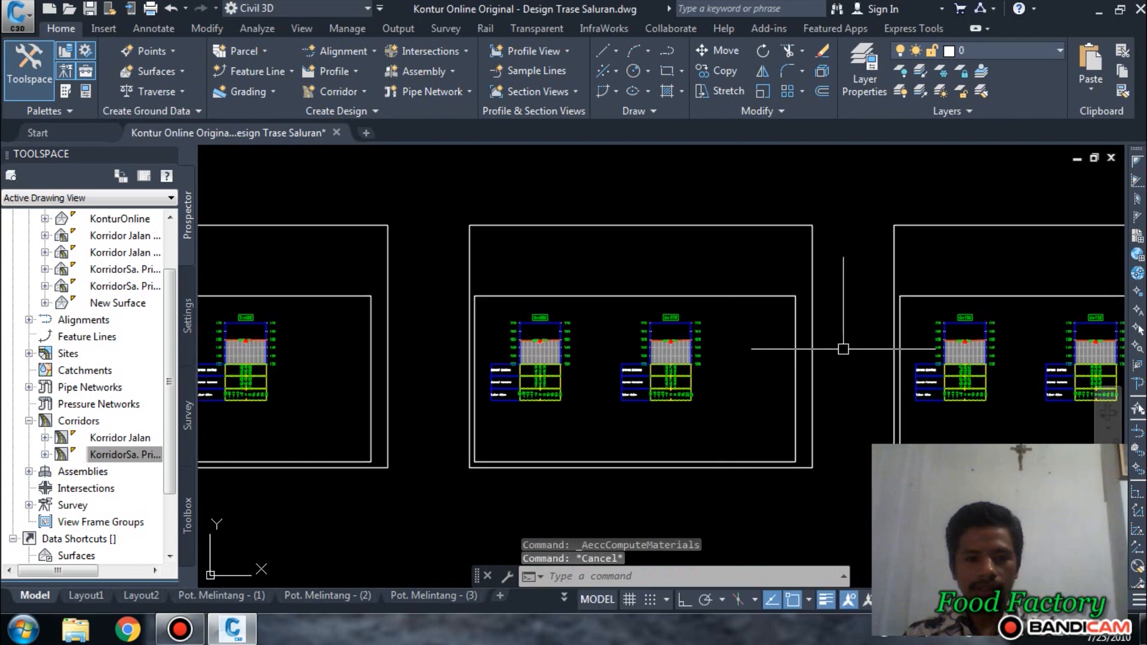
scroll(637, 349, up, 4)
scroll(637, 349, down, 5)
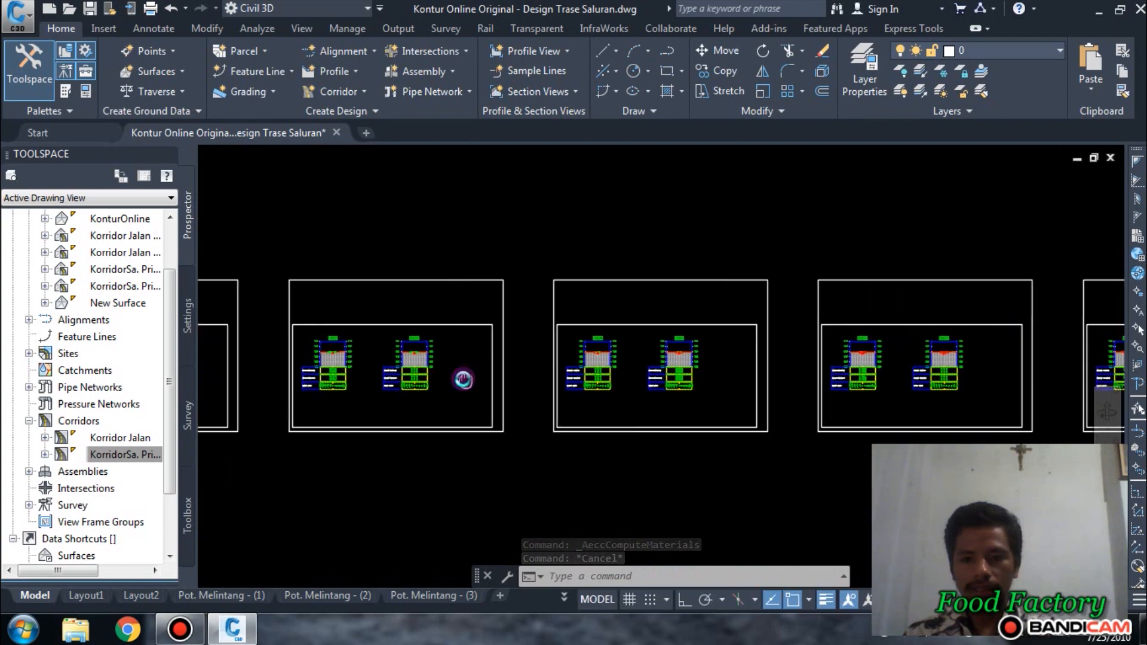
scroll(836, 376, up, 8)
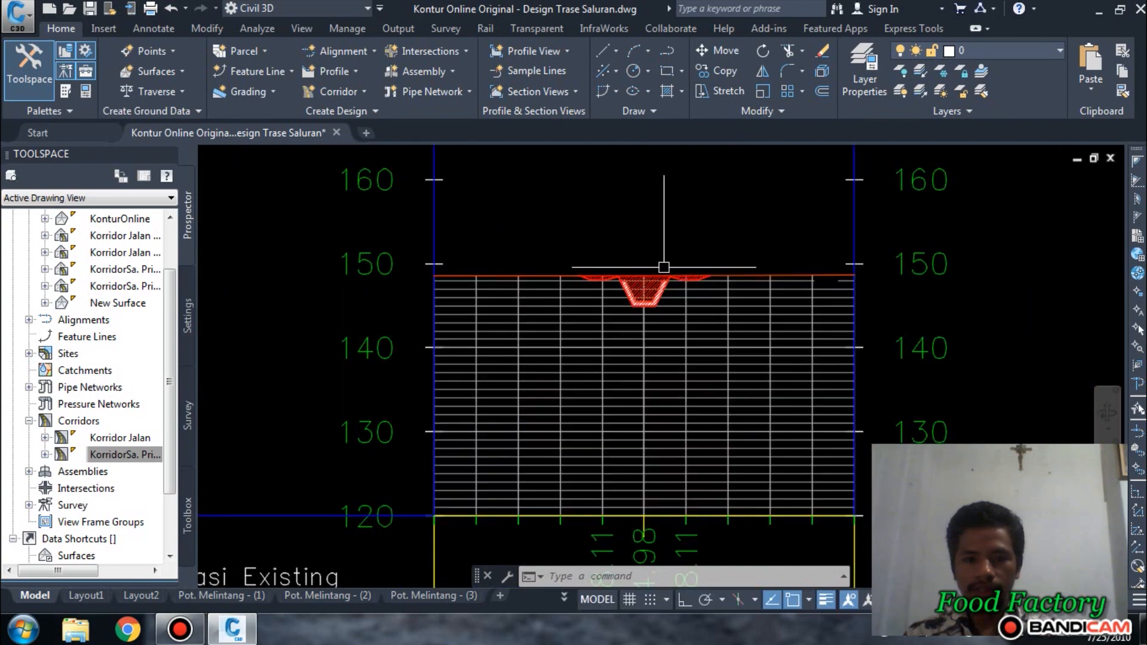
middle_drag(961, 371, 294, 333)
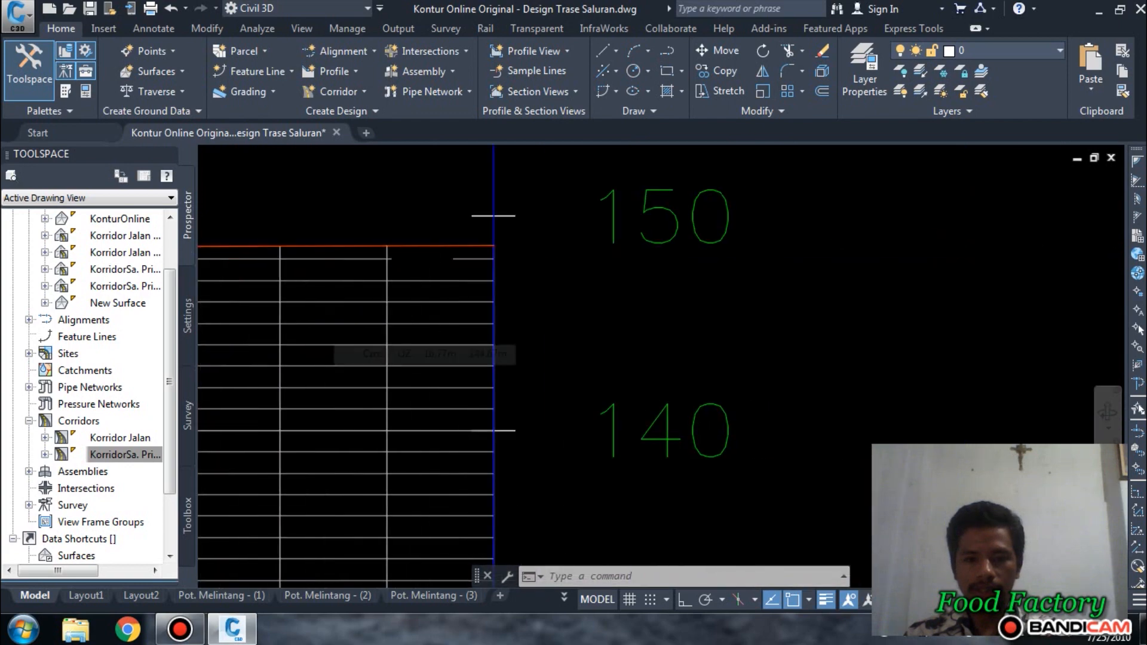
scroll(630, 363, down, 2)
middle_drag(873, 365, 271, 366)
- Examine the cut hatching over the channel lining and side banks in the 0+225 section
scroll(714, 361, down, 6)
middle_drag(916, 379, 731, 374)
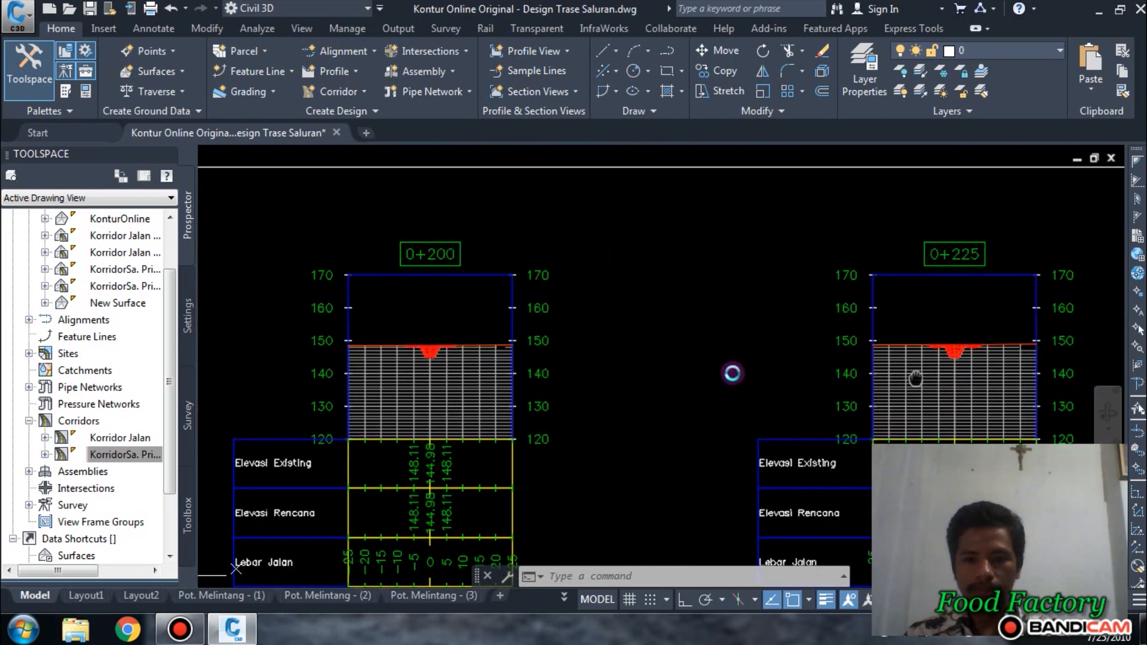
scroll(780, 340, up, 10)
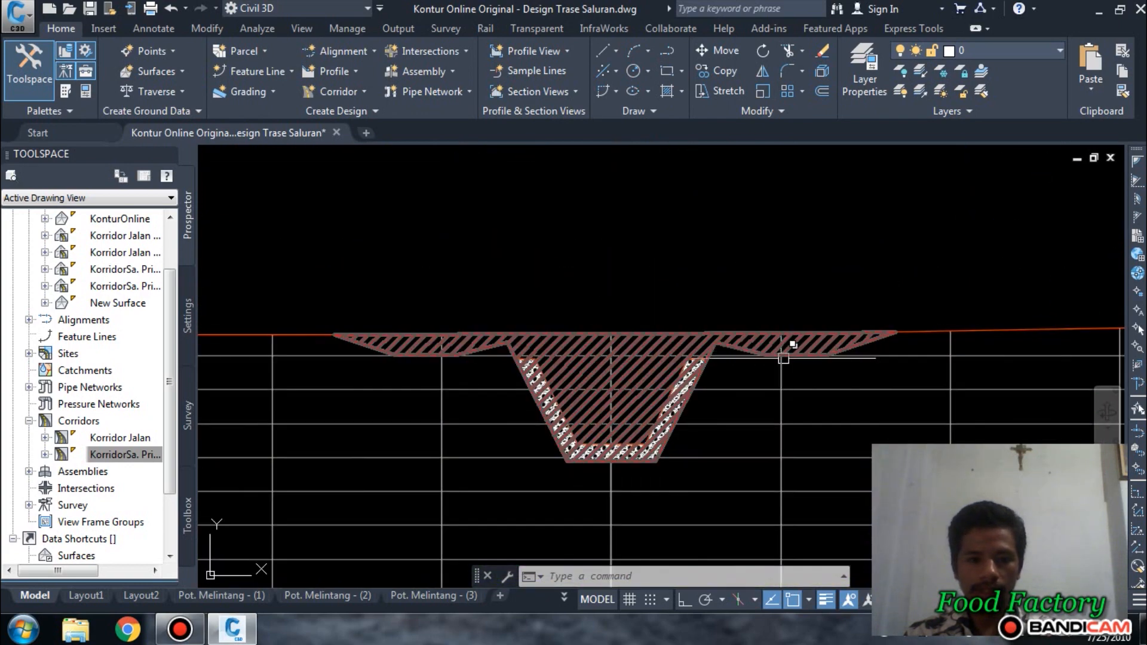
scroll(940, 352, up, 2)
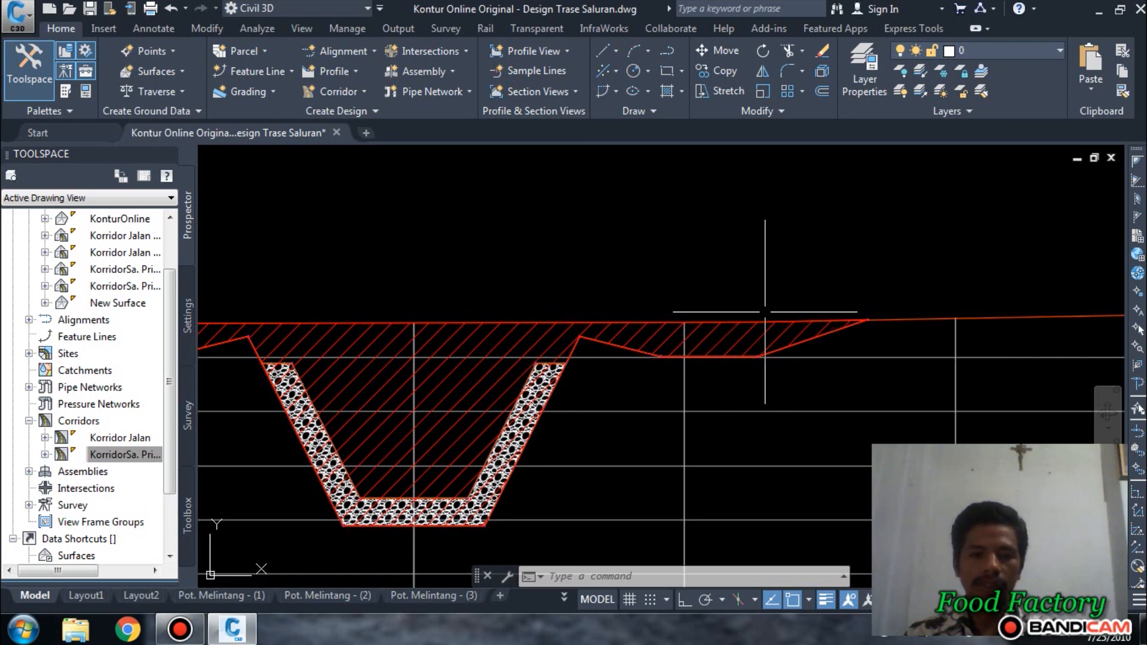
scroll(454, 426, down, 5)
scroll(446, 376, up, 1)
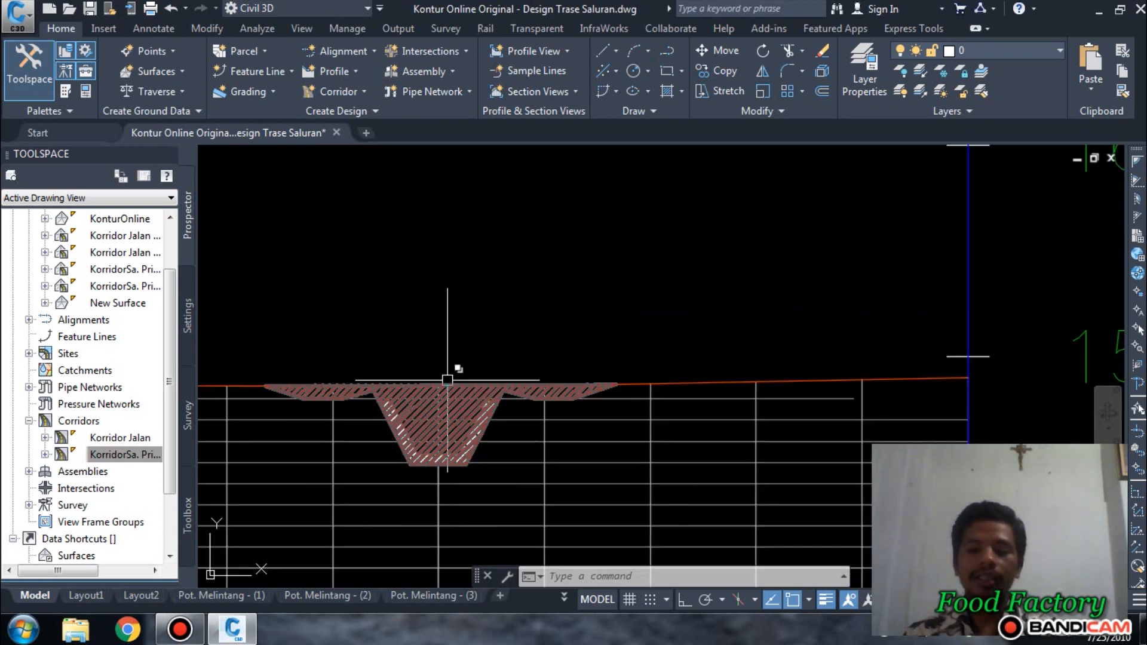
scroll(458, 376, down, 5)
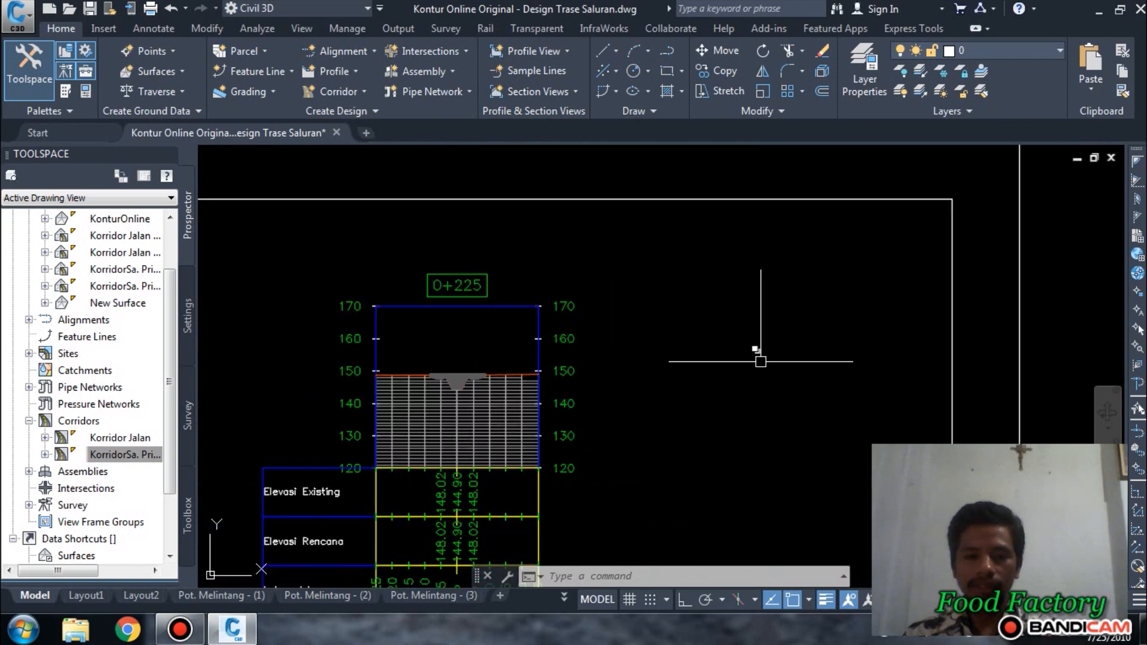
- Check the cut hatching and channel lining in the section views past 0+225, including 0+275
scroll(663, 359, down, 2)
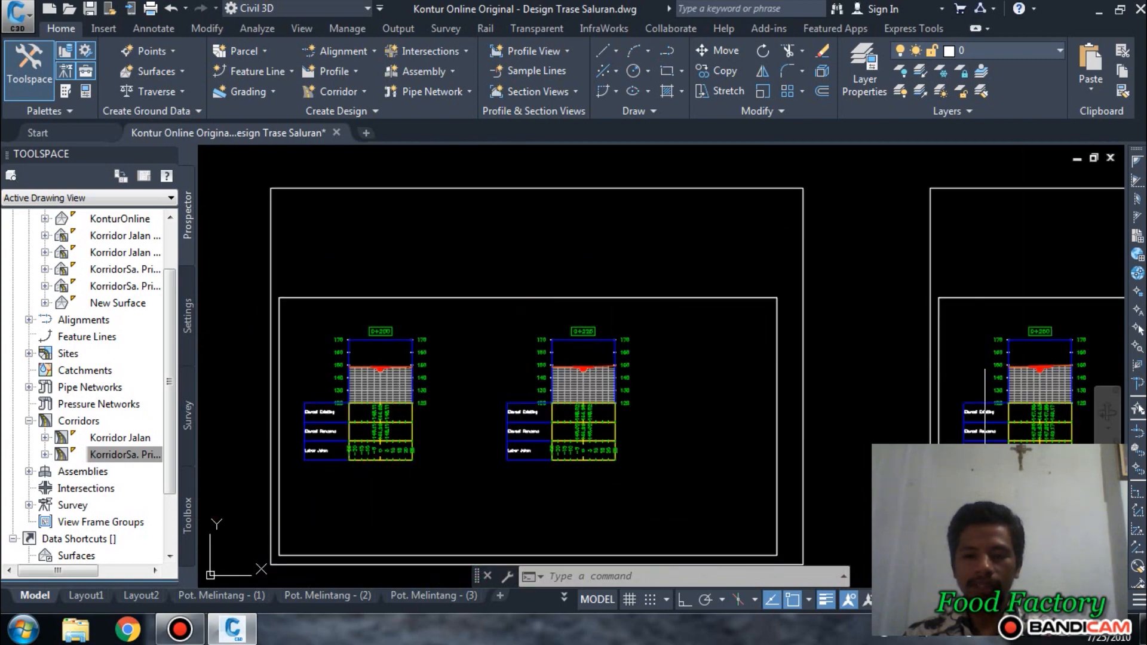
scroll(888, 361, up, 10)
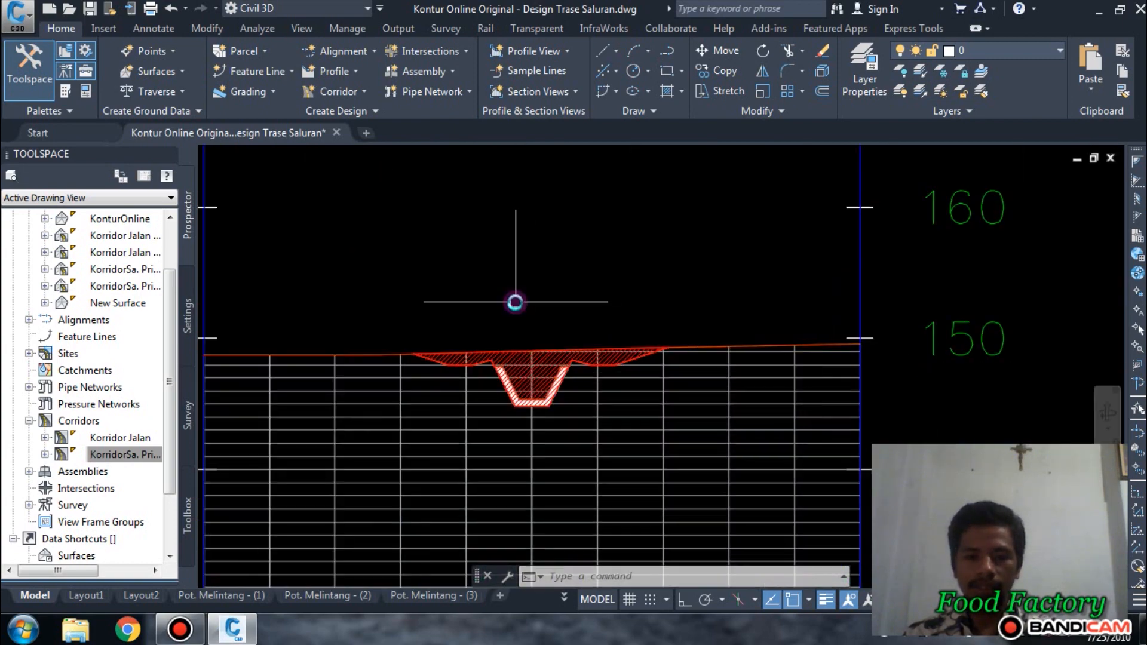
scroll(515, 303, down, 7)
scroll(844, 321, up, 4)
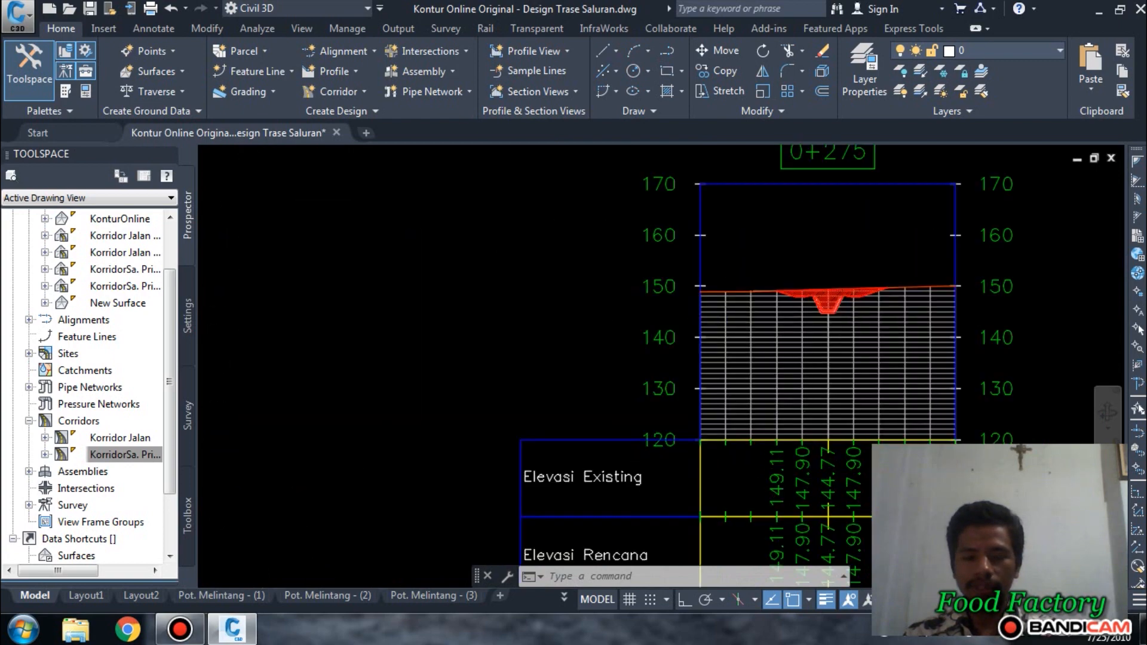
scroll(555, 317, down, 8)
scroll(1033, 337, up, 4)
scroll(940, 286, up, 8)
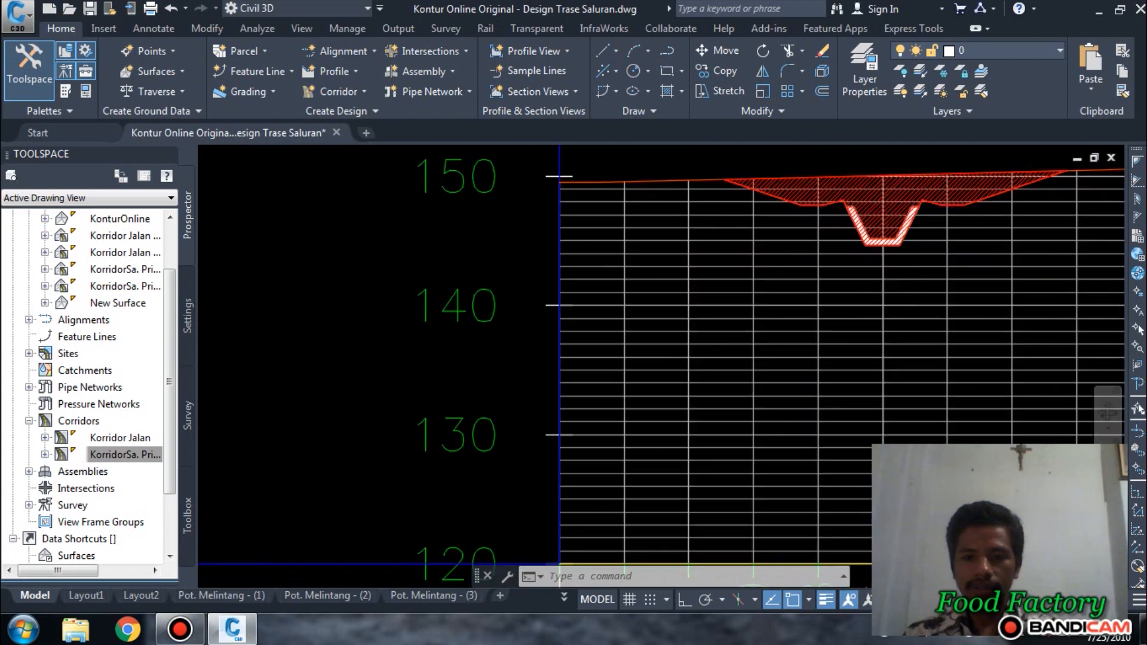
- Review the cut areas in the remaining section sheets from 0+300 up to the 0+500 section
scroll(768, 252, down, 1)
scroll(767, 252, down, 10)
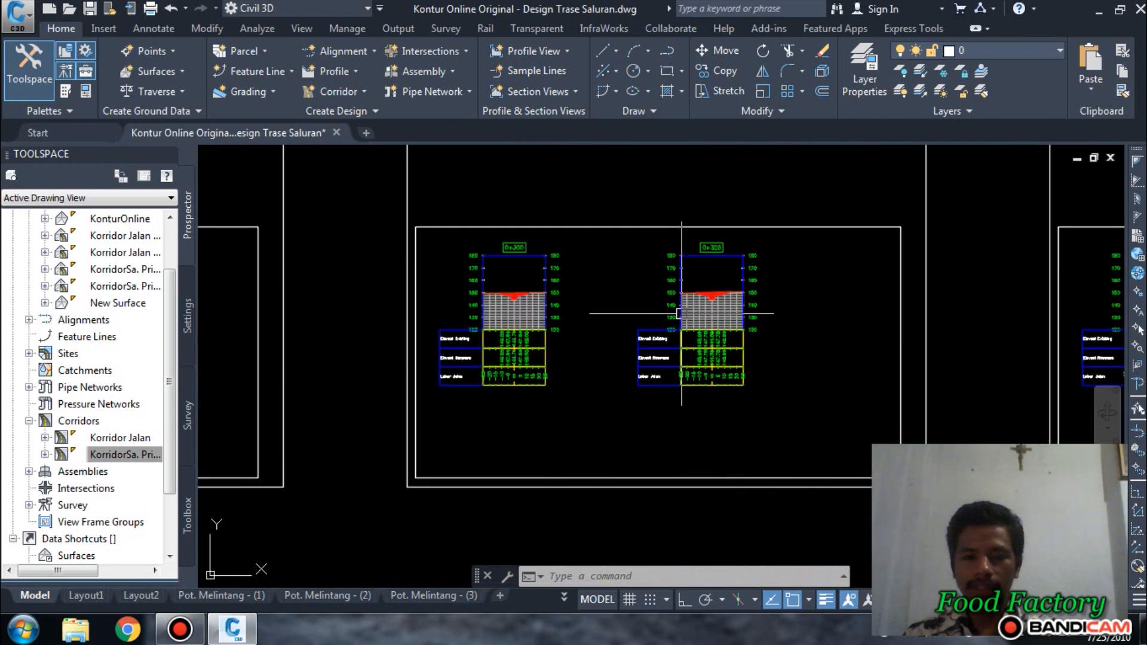
scroll(999, 326, up, 3)
scroll(926, 287, up, 8)
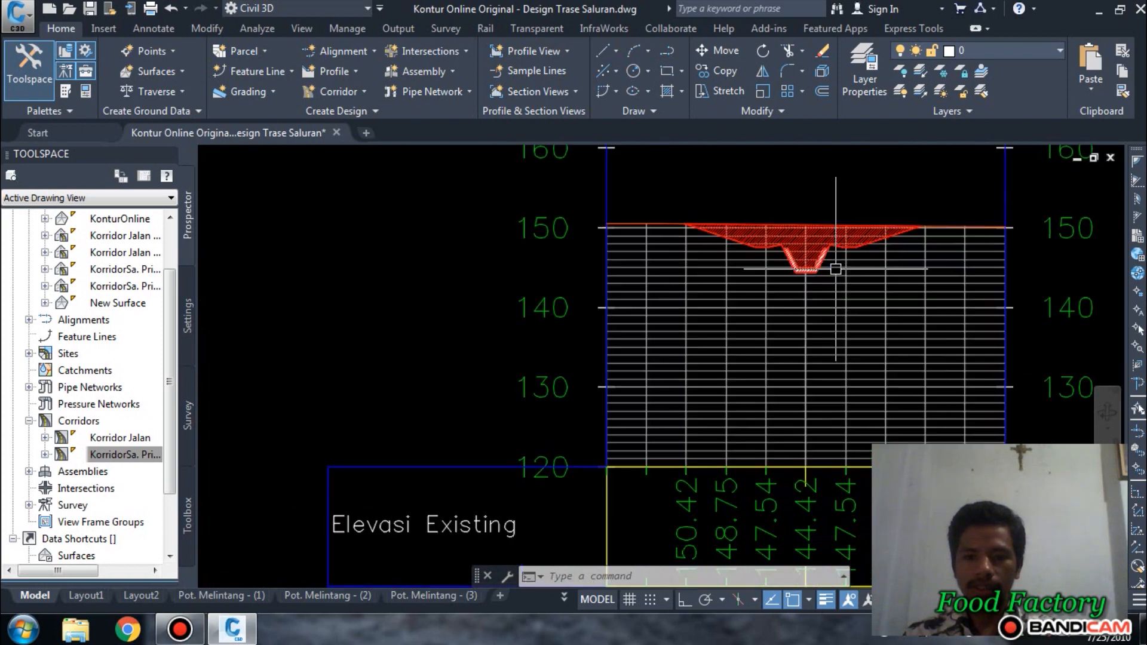
scroll(553, 311, down, 10)
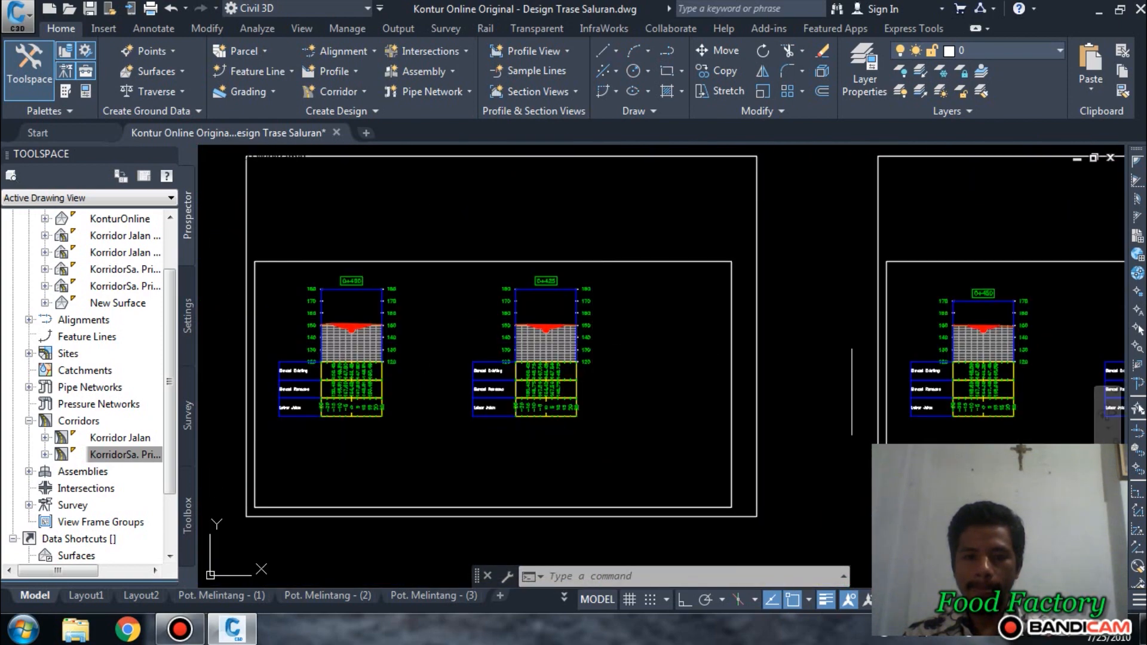
scroll(1075, 341, up, 4)
scroll(1077, 341, up, 4)
middle_drag(1017, 335, 607, 338)
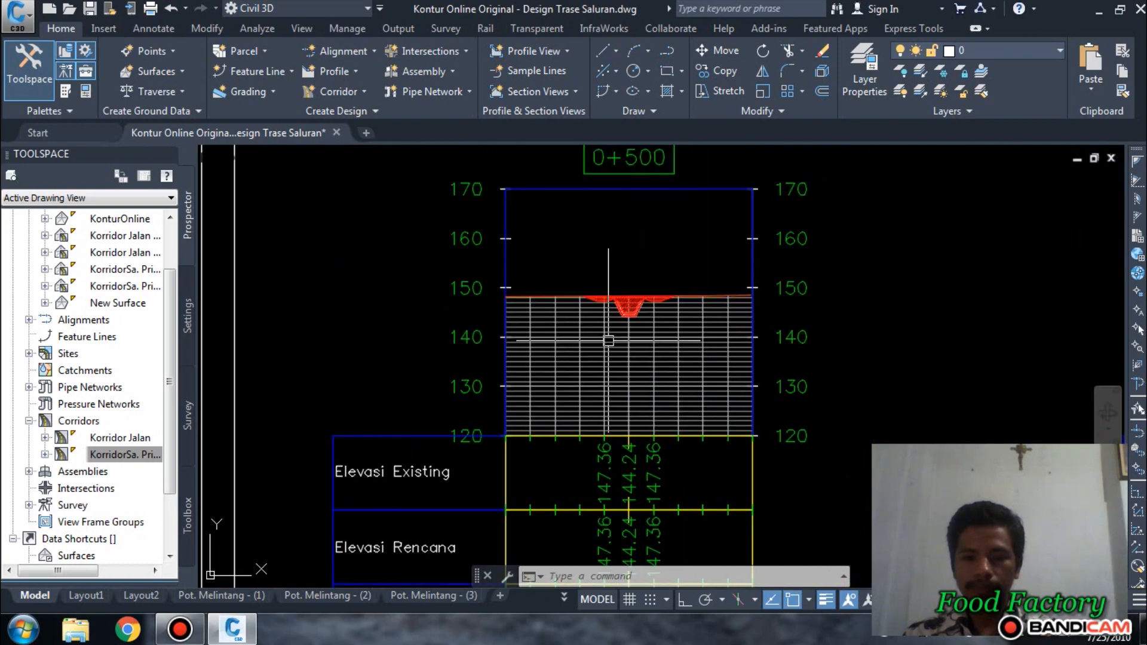
- Return to the first section sheet and examine the existing and design elevation bands of the 0+000 section
scroll(755, 283, down, 12)
scroll(440, 300, up, 6)
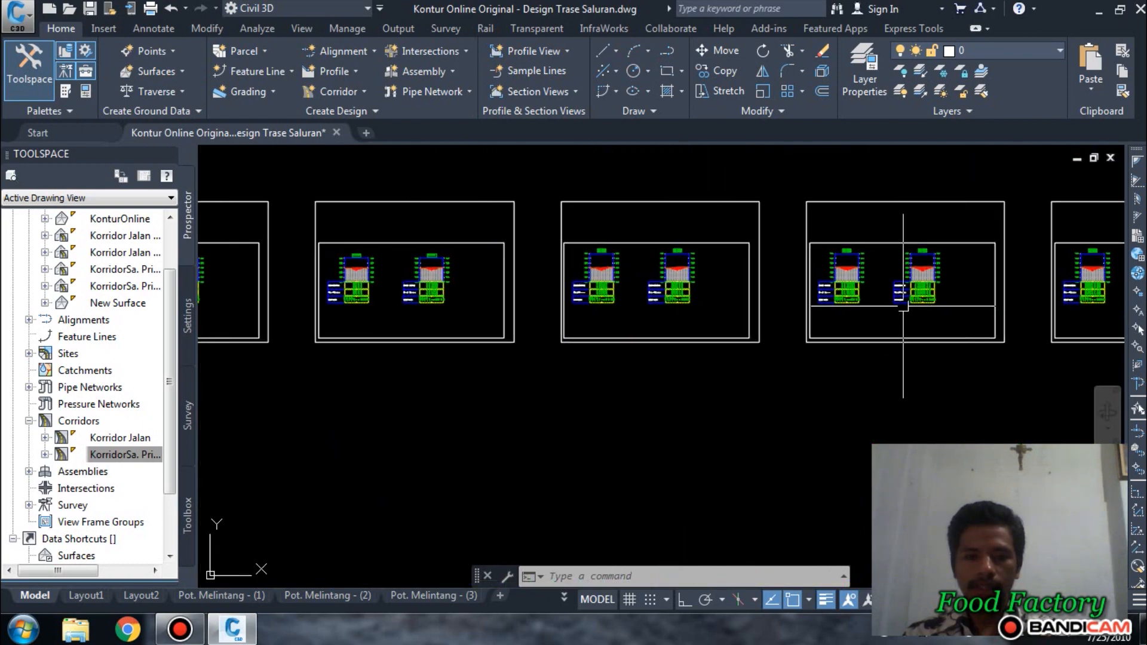
middle_drag(592, 309, 923, 312)
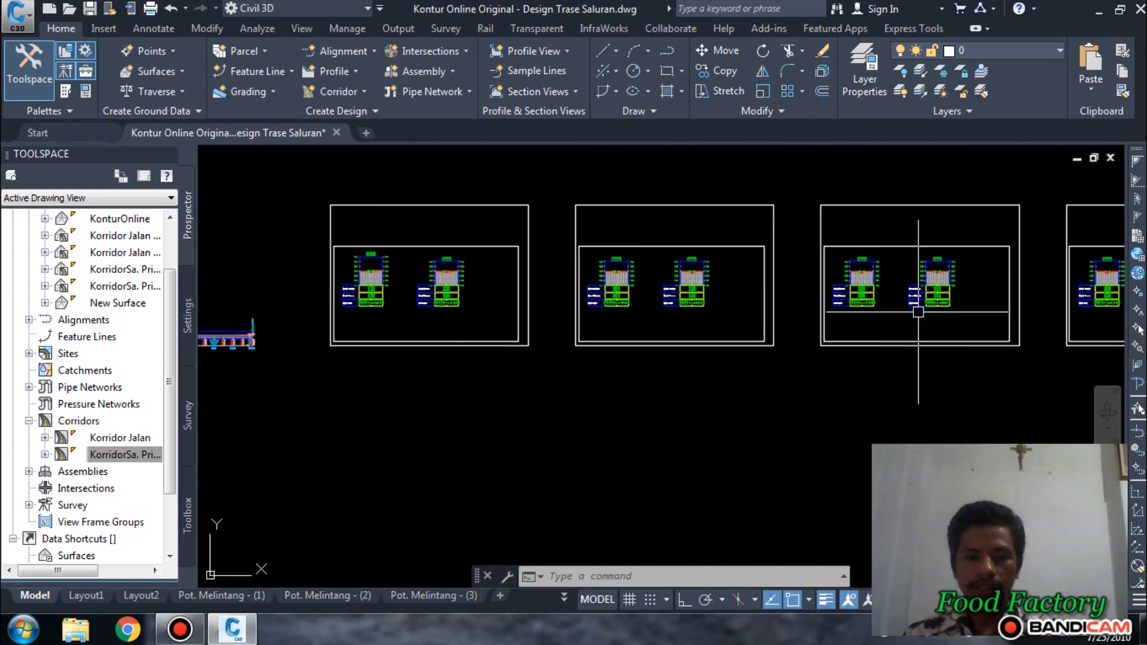
middle_drag(537, 315, 822, 322)
scroll(685, 315, up, 6)
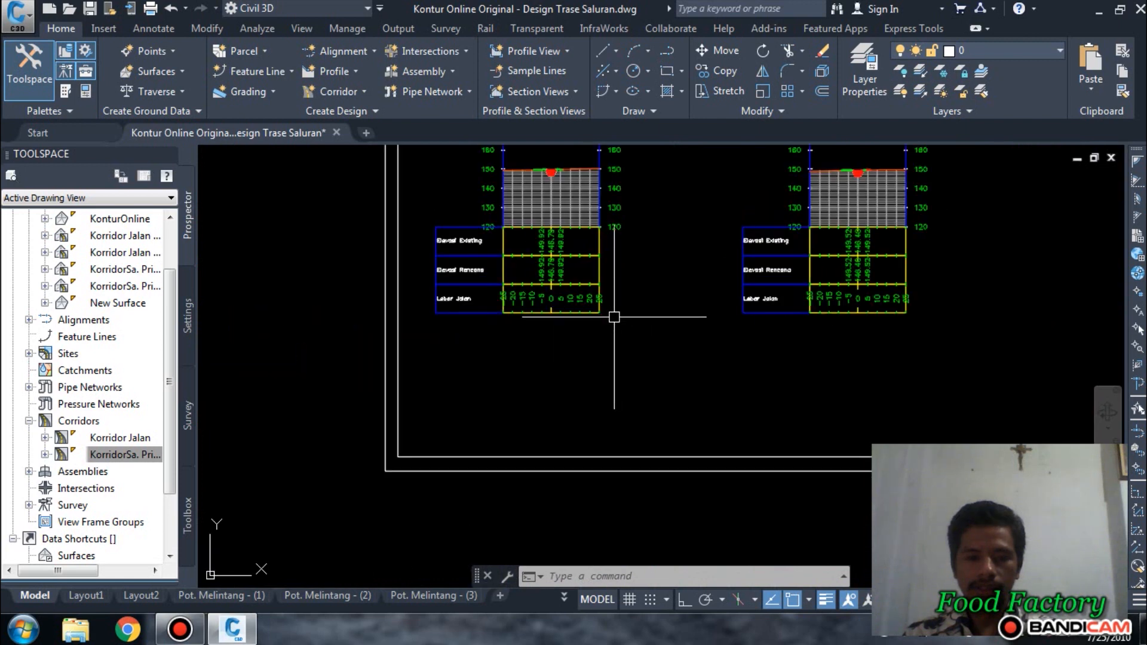
scroll(614, 317, down, 3)
middle_drag(627, 310, 618, 354)
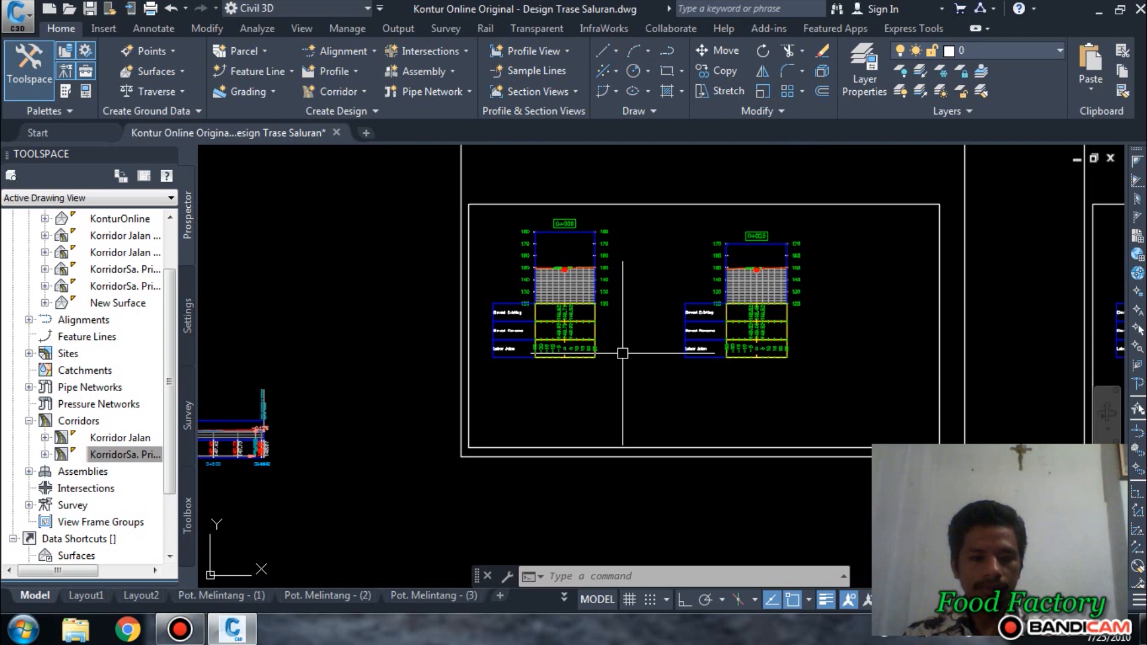
scroll(566, 362, up, 6)
middle_drag(527, 333, 627, 401)
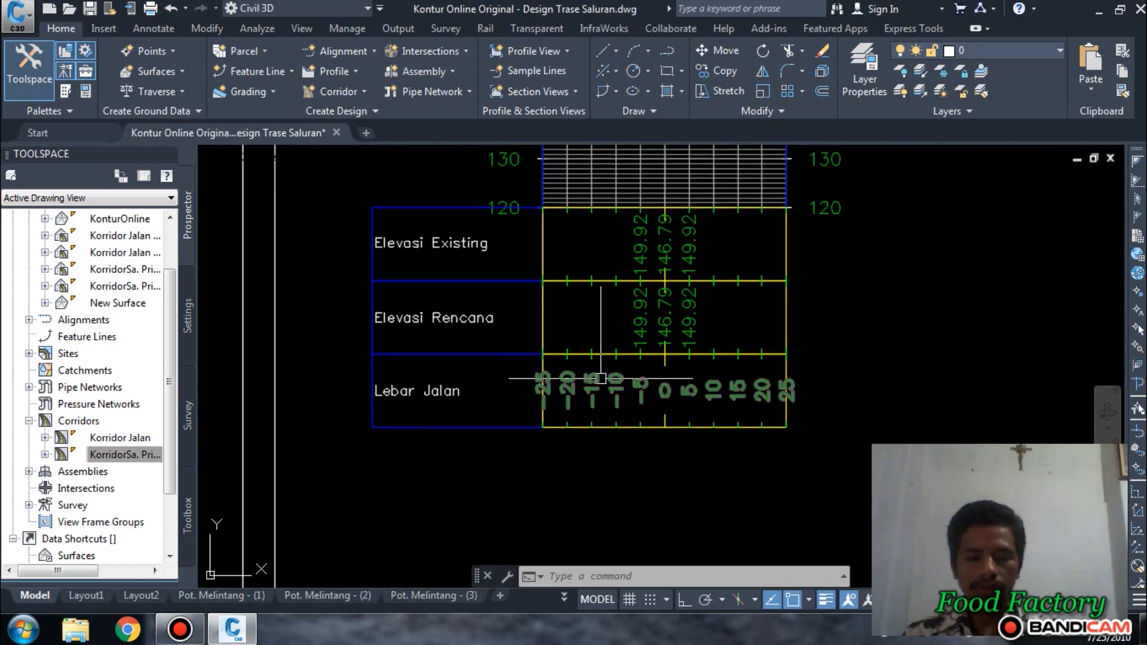
scroll(603, 378, up, 2)
middle_drag(609, 332, 598, 451)
scroll(594, 386, down, 2)
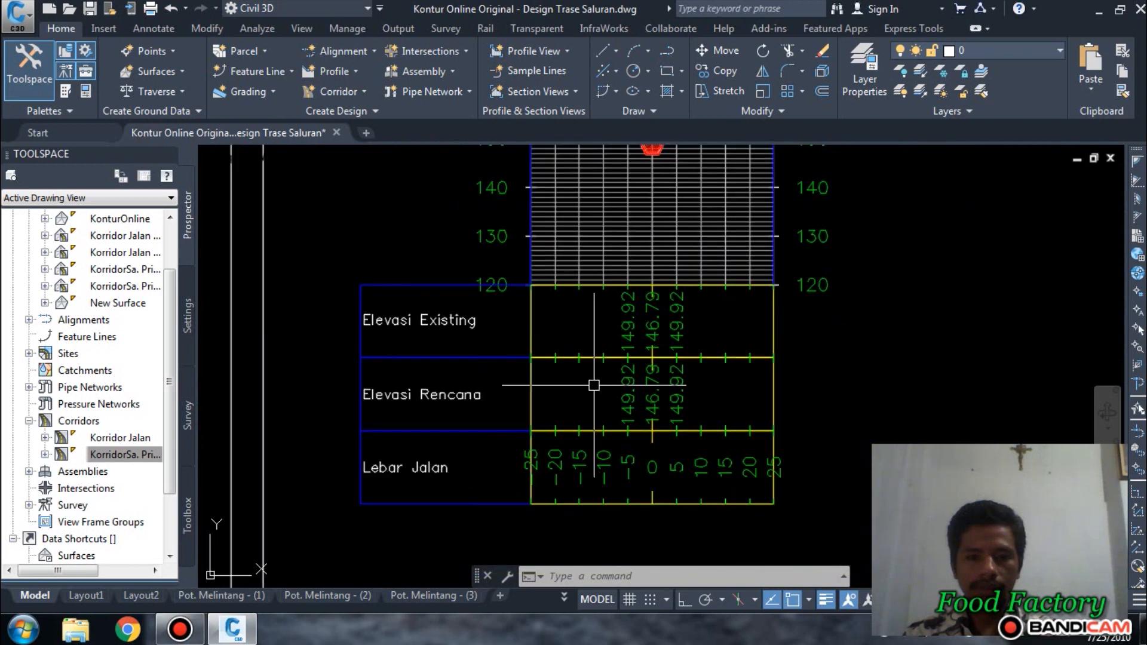
middle_drag(594, 266, 587, 289)
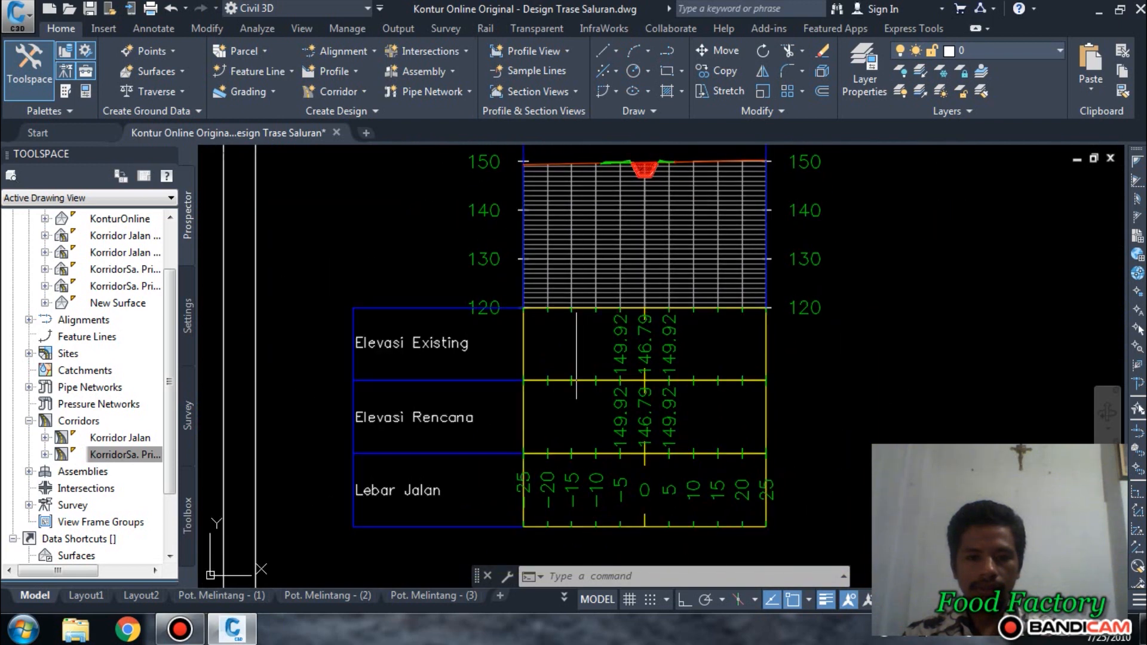
- Open the band set of the section view group for the Cross Sal. Primer sample lines from the 0+000 section view
click(488, 393)
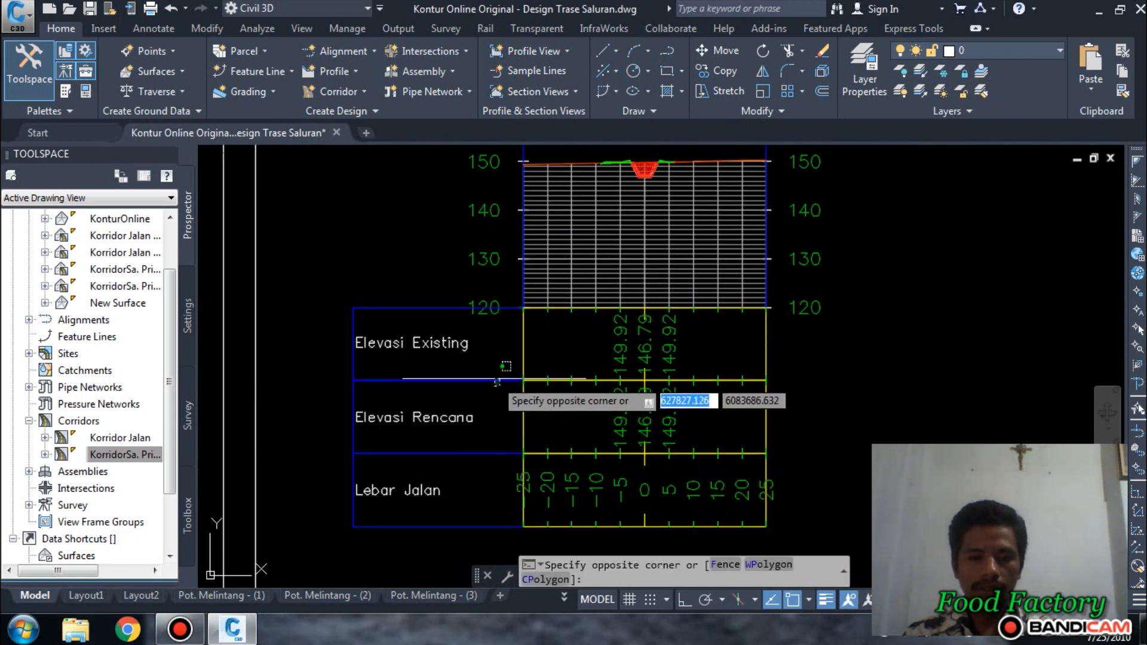
right_click(494, 380)
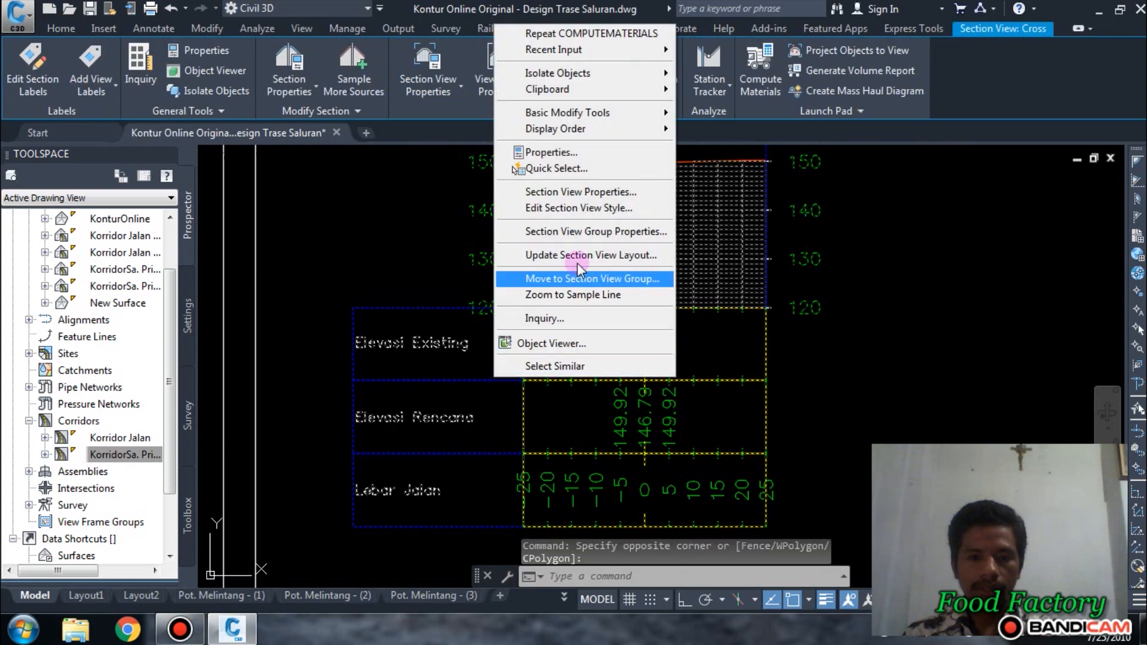
click(578, 232)
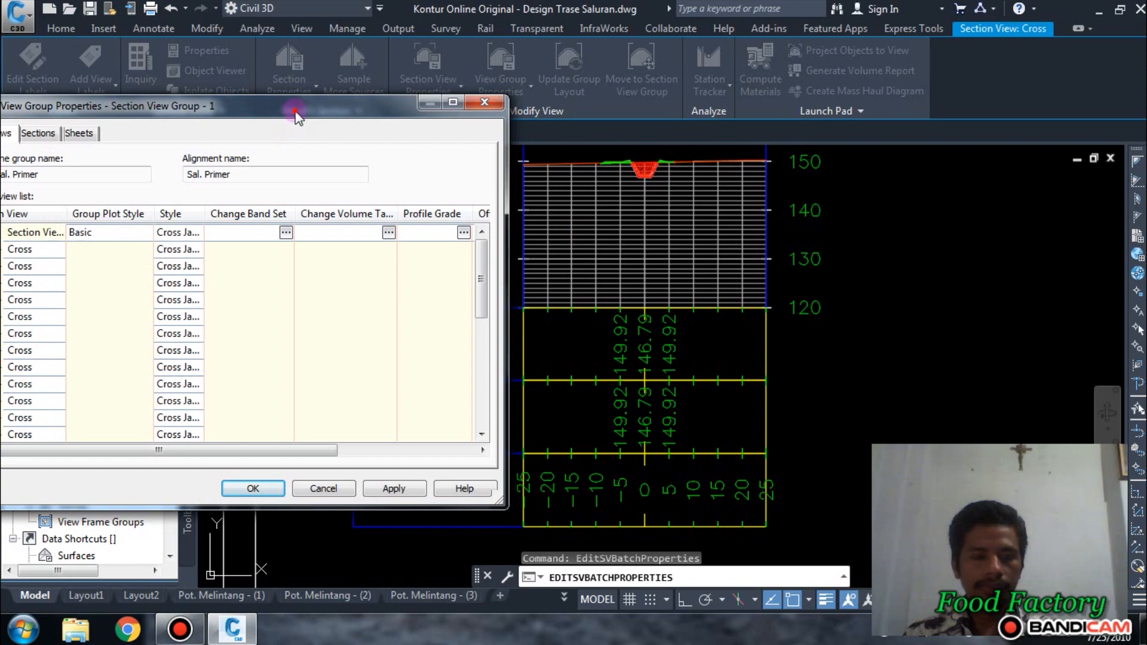
drag(297, 116, 942, 123)
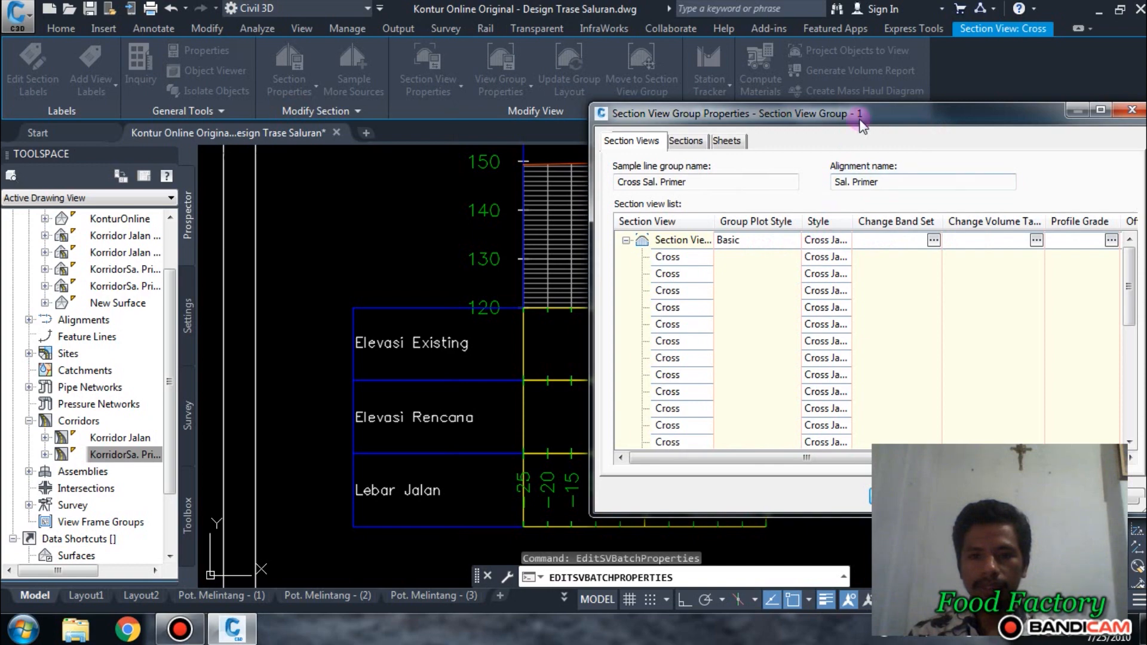
mouse_move(862, 125)
mouse_down()
mouse_move(955, 115)
mouse_move(852, 142)
mouse_up()
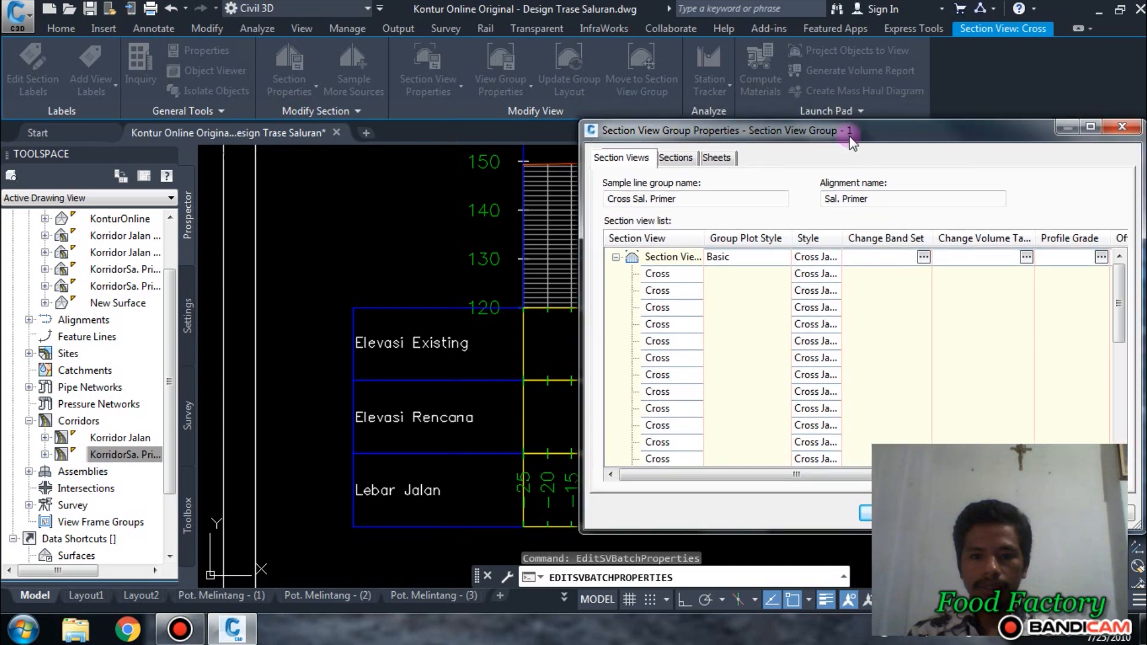
click(917, 258)
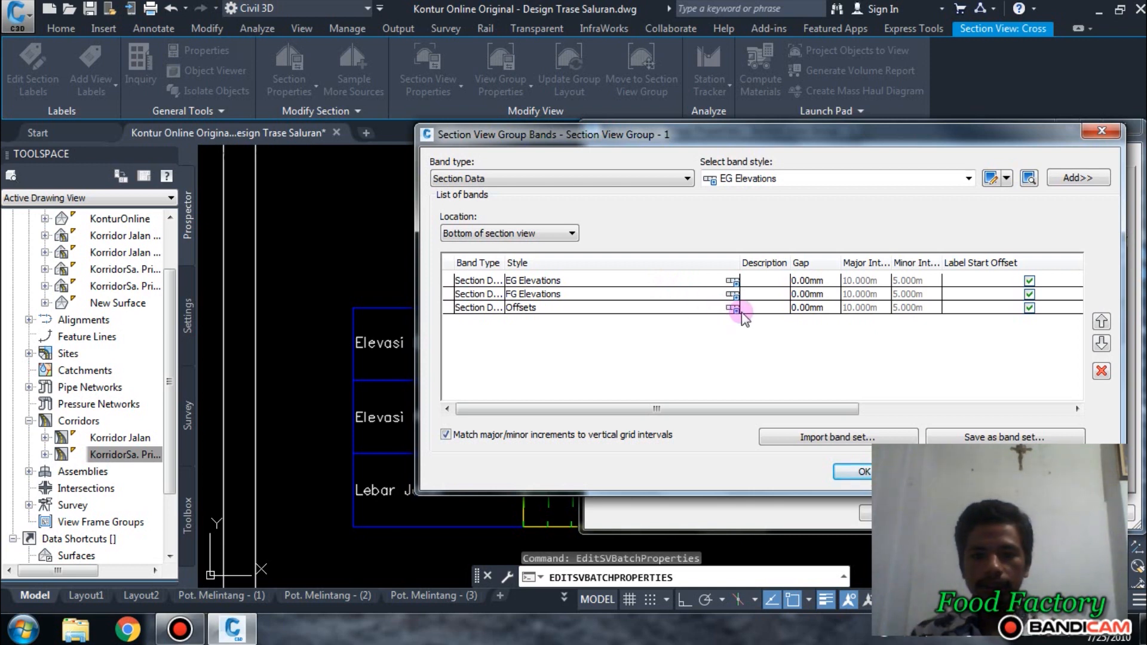
- Set both Surface1 and Surface2 of the FG Elevations band to KorridorSa. Primer - (6)
drag(648, 415, 908, 425)
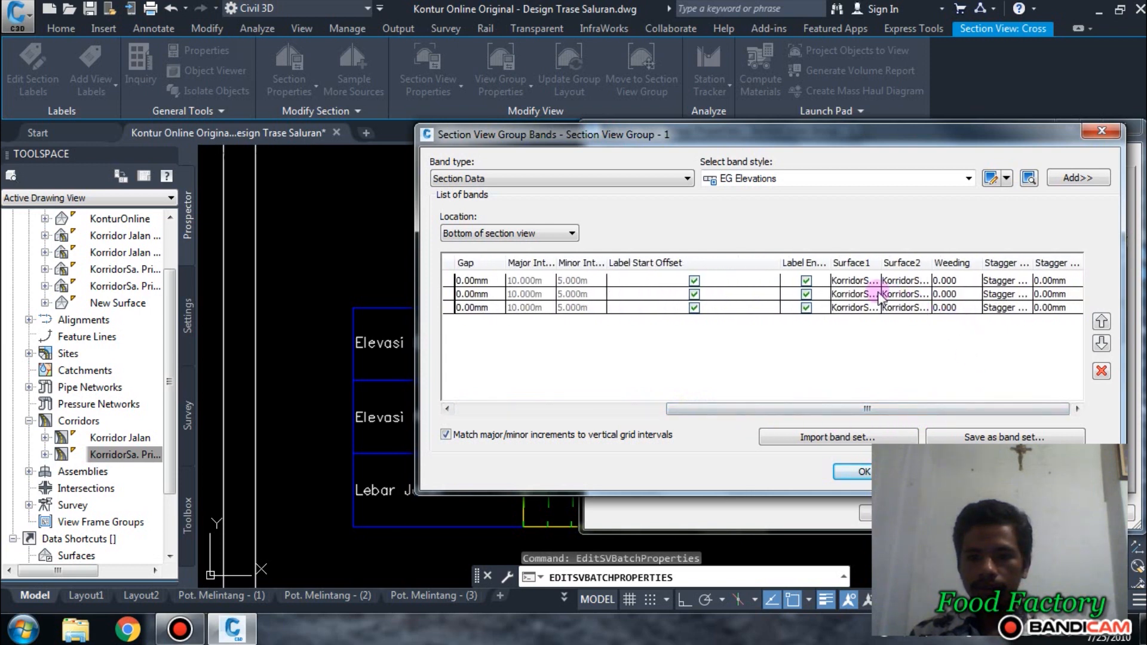
click(851, 295)
click(851, 295)
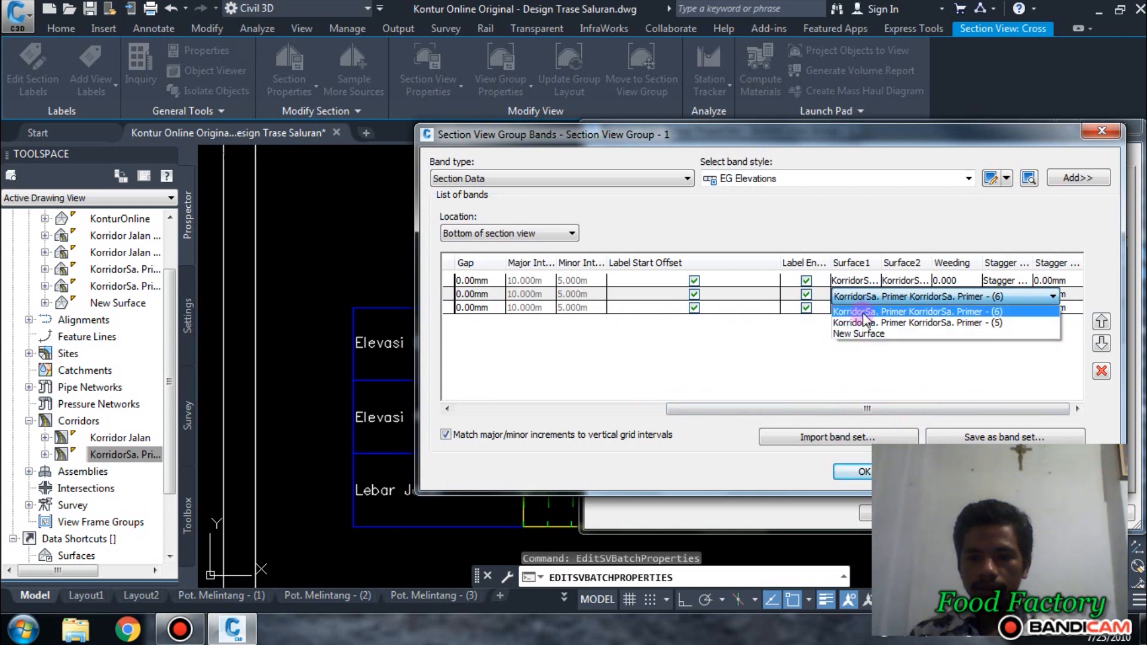
click(863, 312)
click(917, 295)
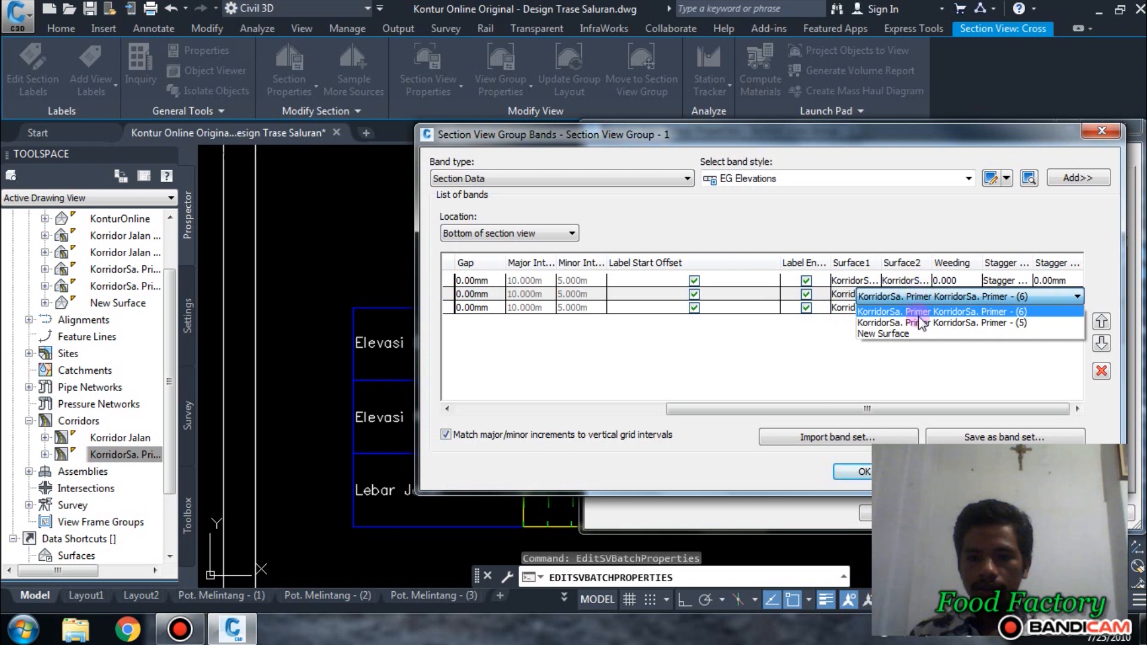
click(917, 310)
- Set Surface1 and Surface2 of the EG Elevations band to New Surface and apply the band changes to the section view group
click(854, 280)
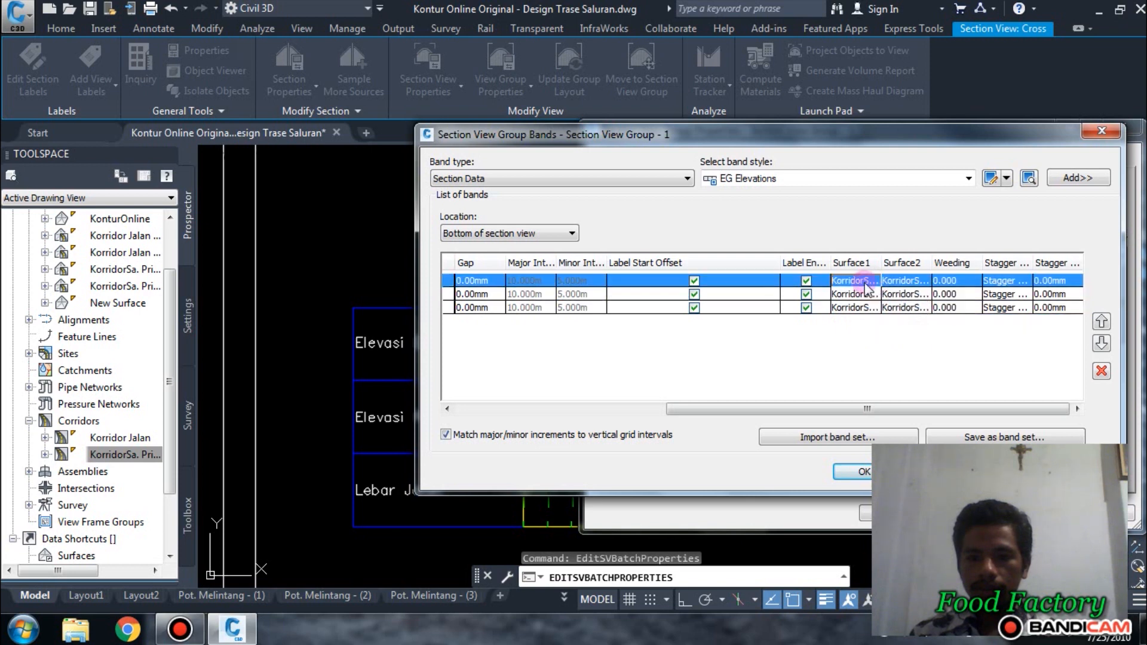
click(854, 281)
click(874, 321)
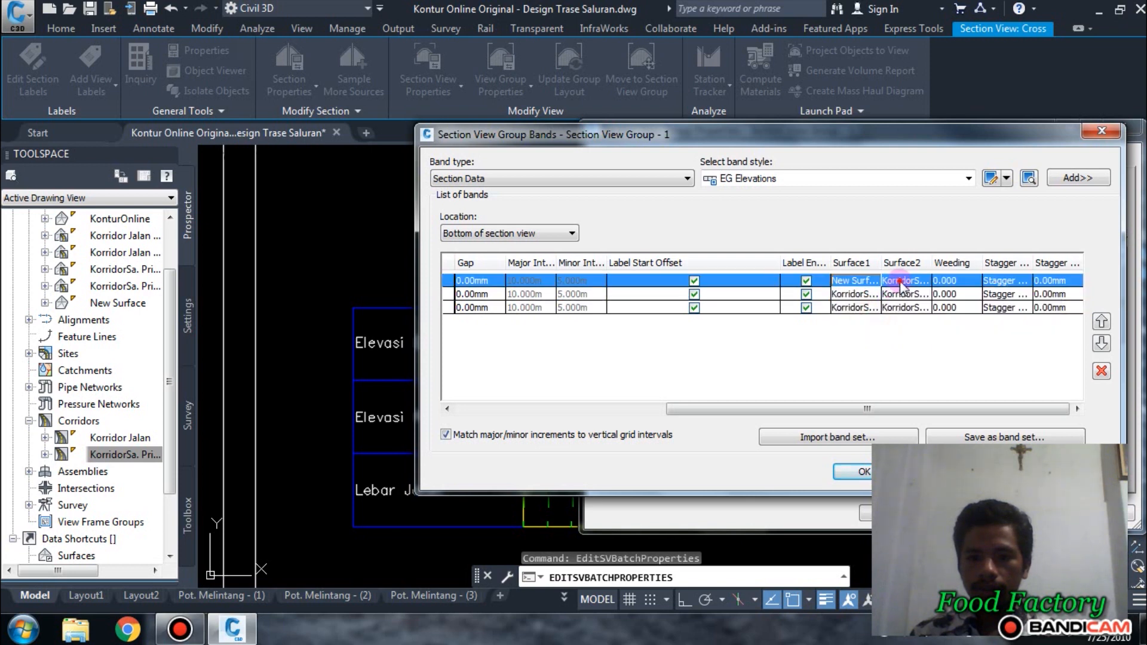
click(902, 286)
click(904, 319)
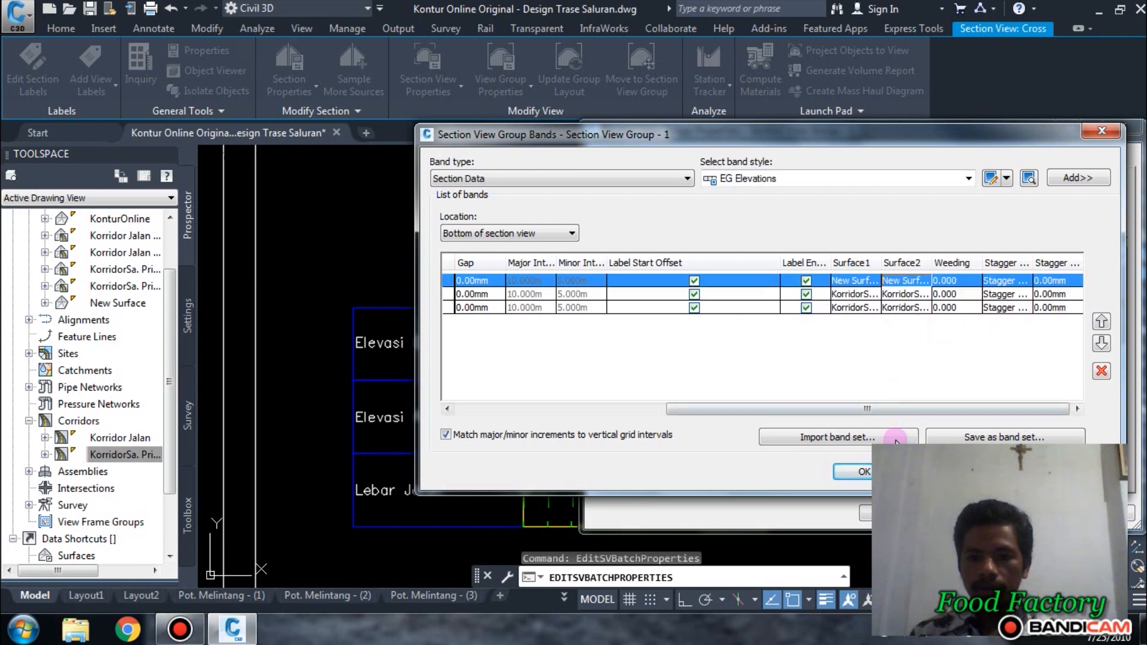
click(855, 471)
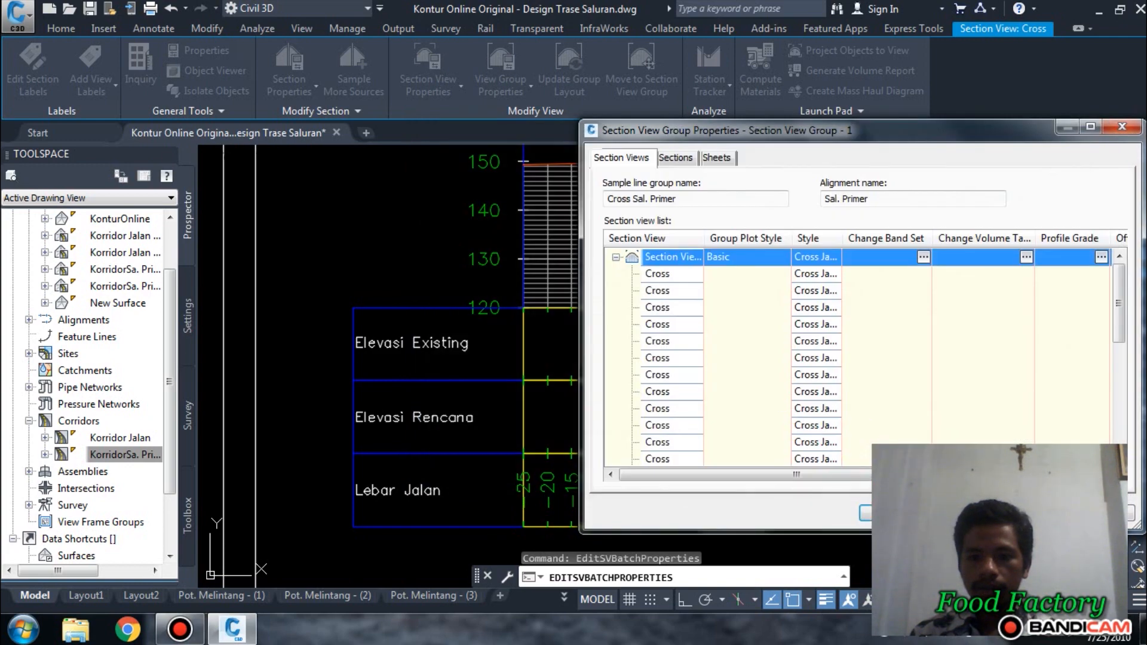
click(866, 513)
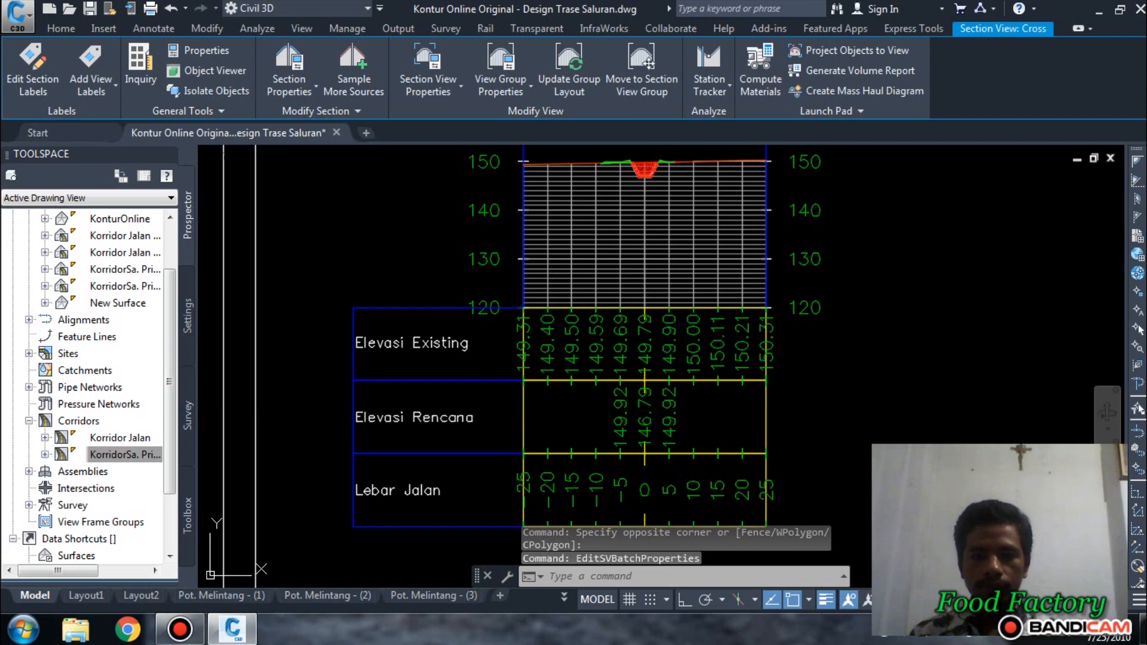
key(Escape)
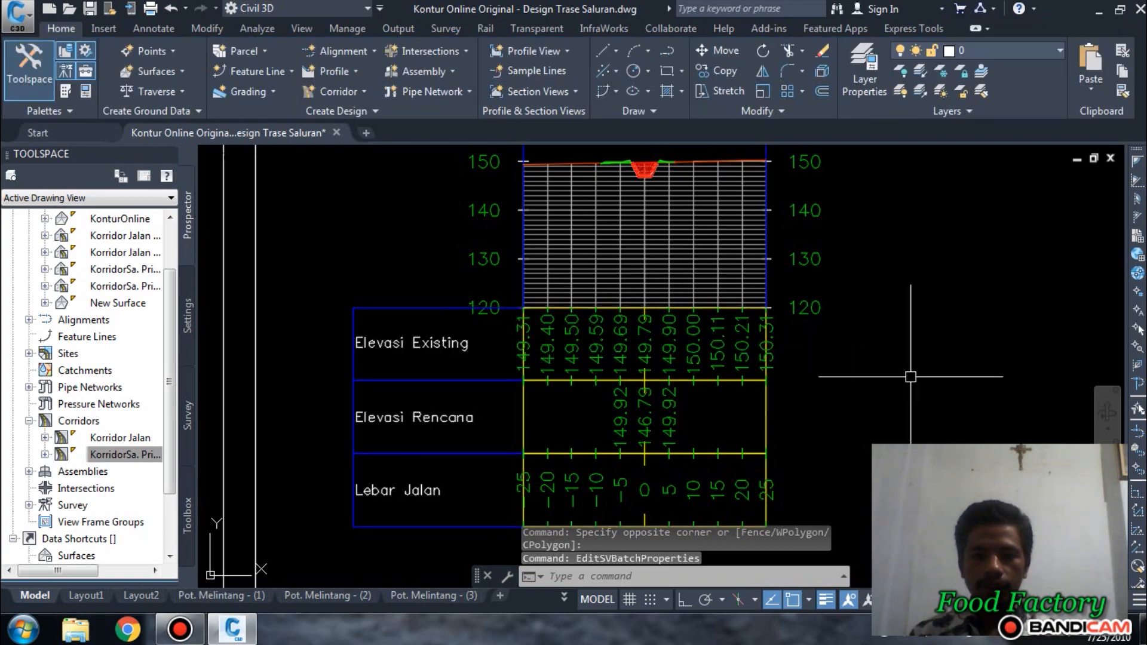
- Check the Elevasi Existing values across the offsets of the 0+000 section against its ground line
scroll(911, 377, down, 3)
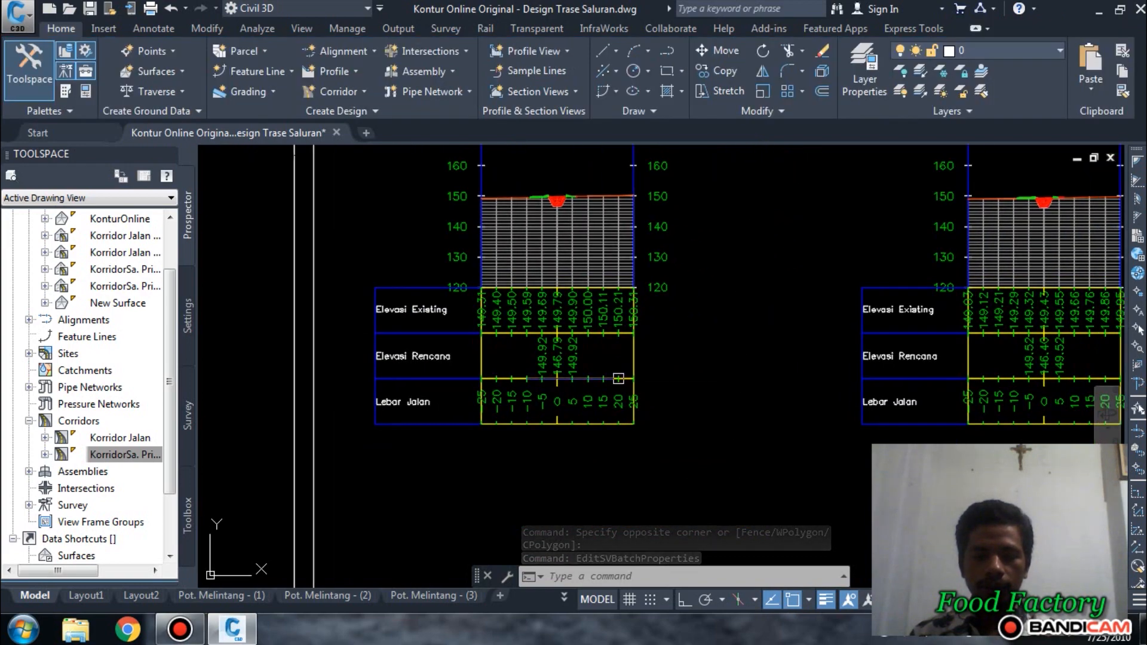
scroll(547, 266, up, 3)
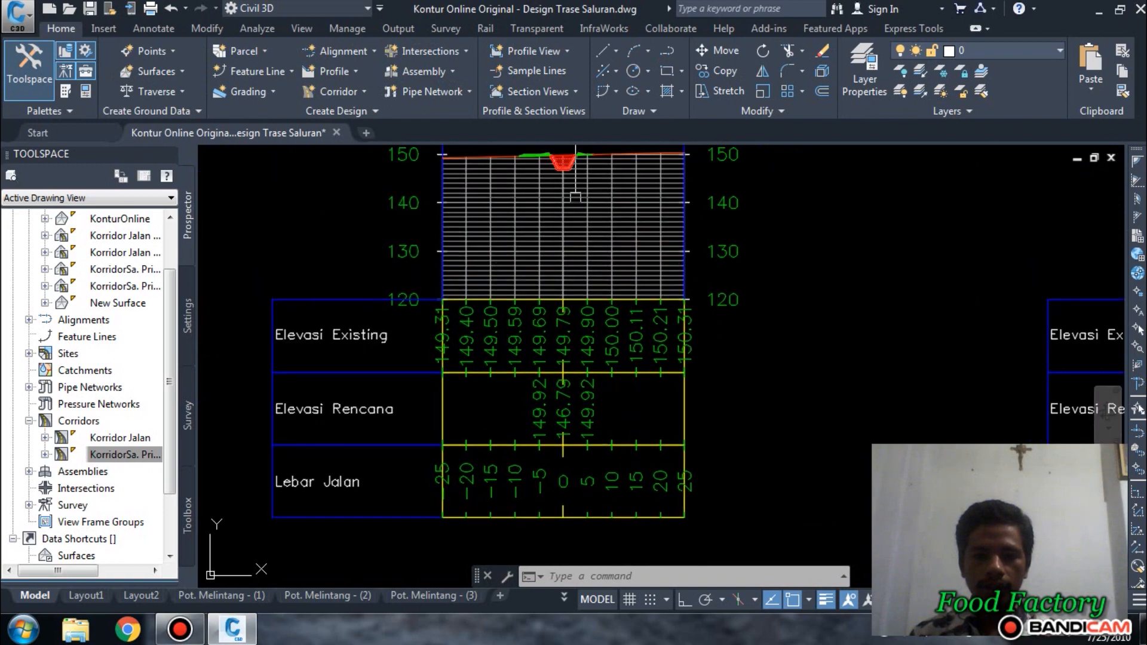
scroll(524, 362, up, 2)
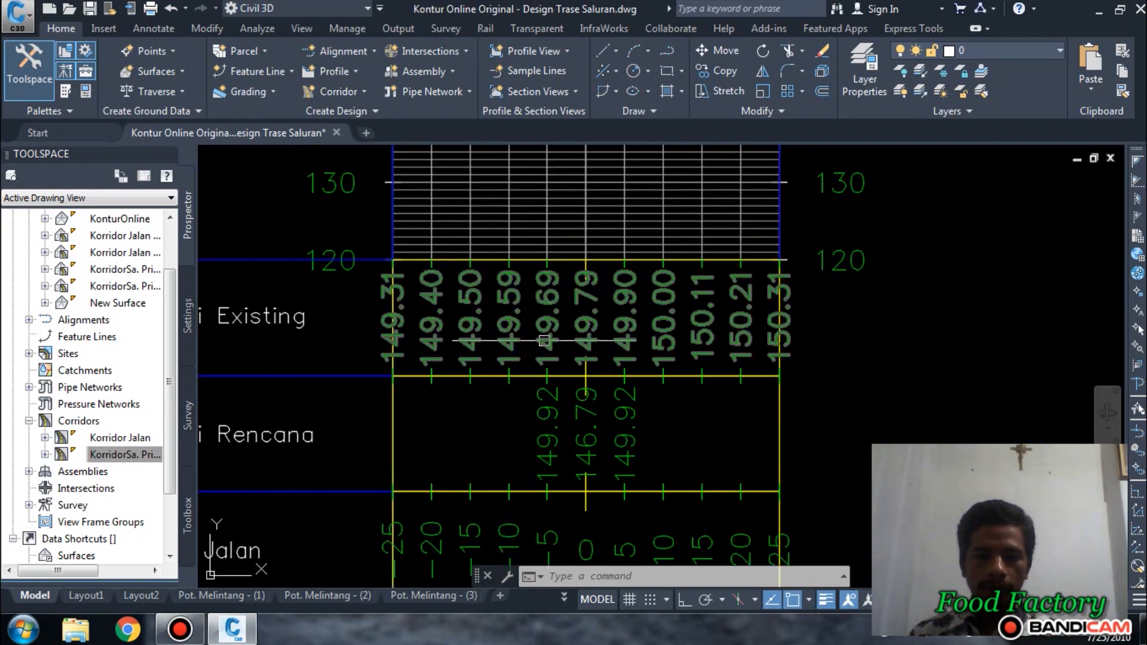
scroll(544, 340, up, 1)
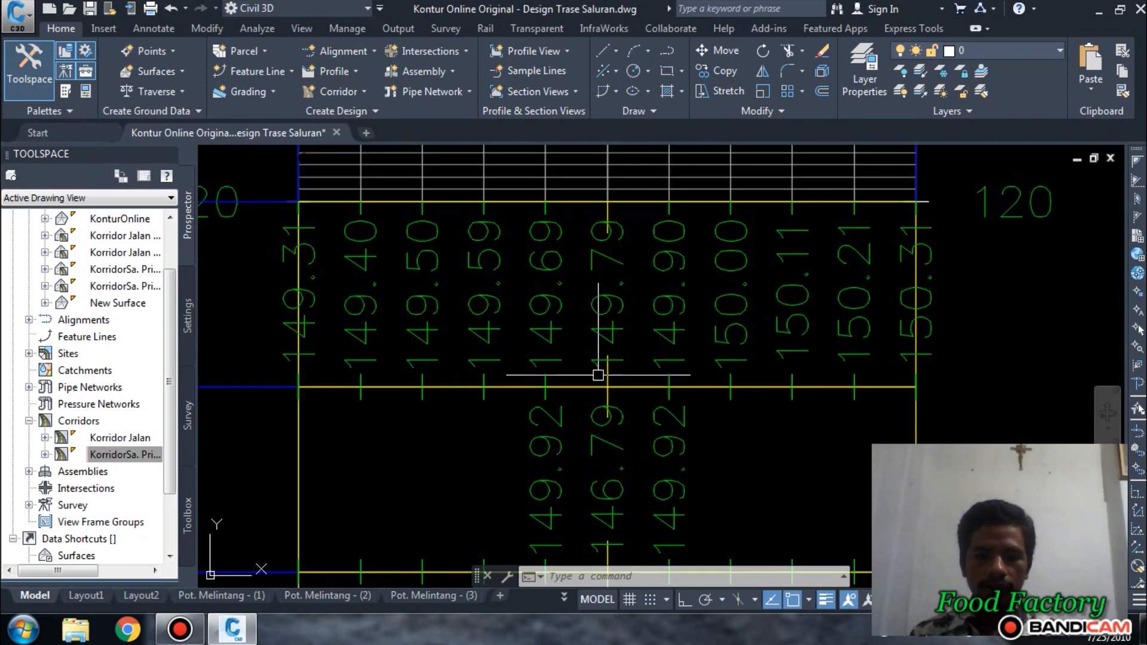
scroll(599, 382, down, 3)
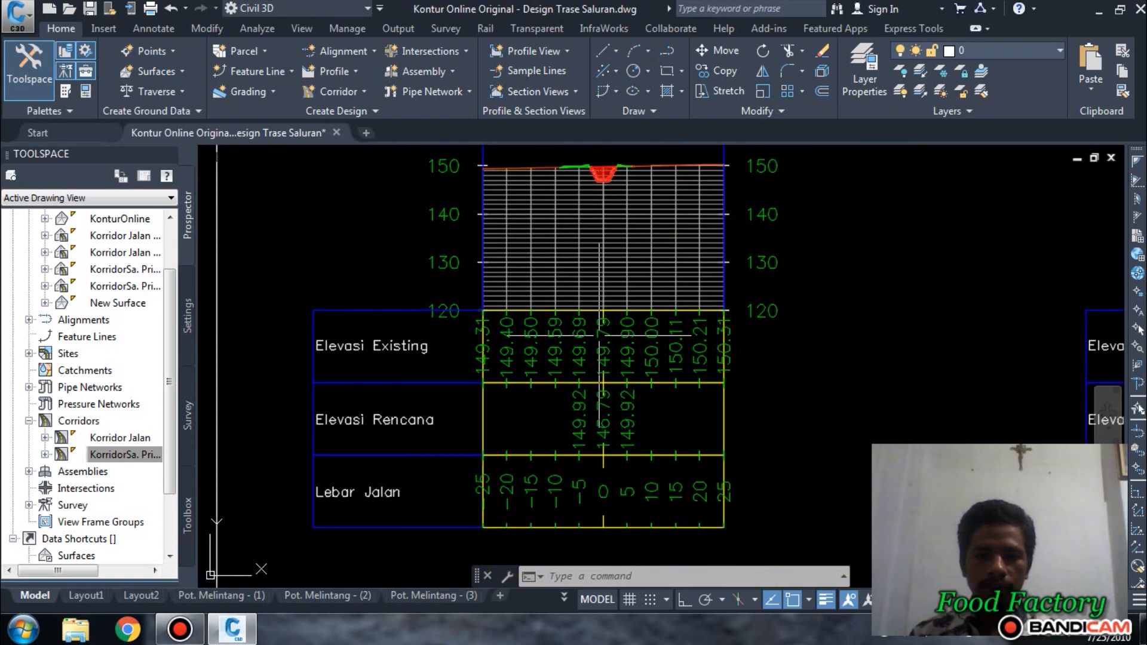
scroll(581, 191, up, 4)
scroll(580, 236, up, 2)
scroll(588, 185, down, 3)
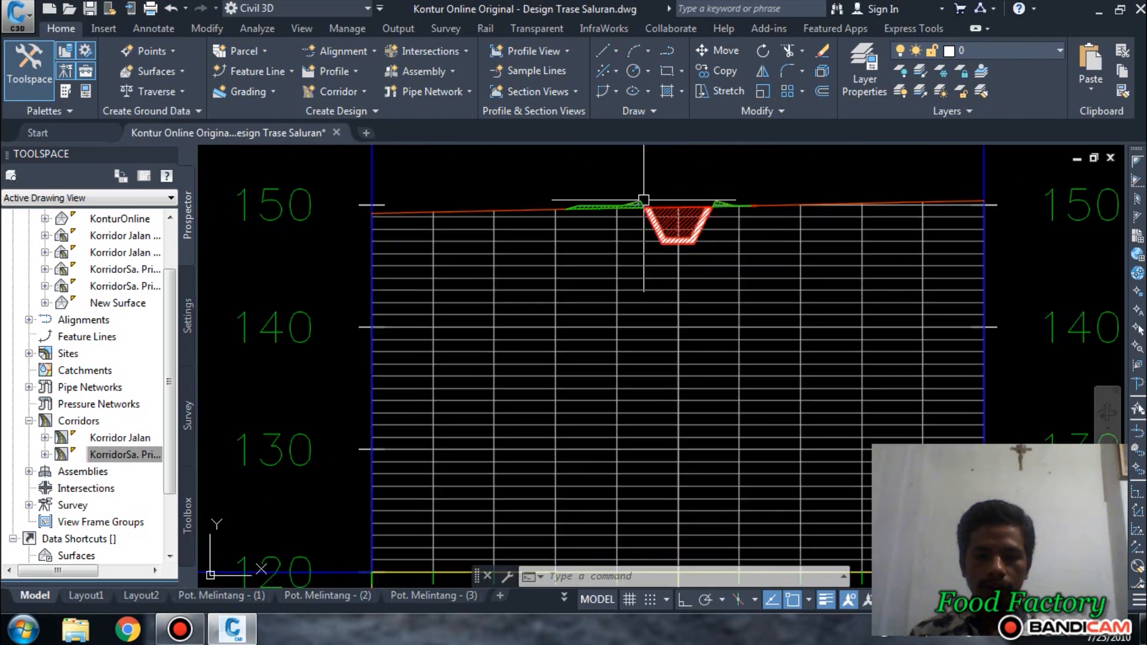
- Compare the ground line and channel bottom at the 0+000 centreline with the Elevasi Existing and Elevasi Rencana values
scroll(669, 179, up, 4)
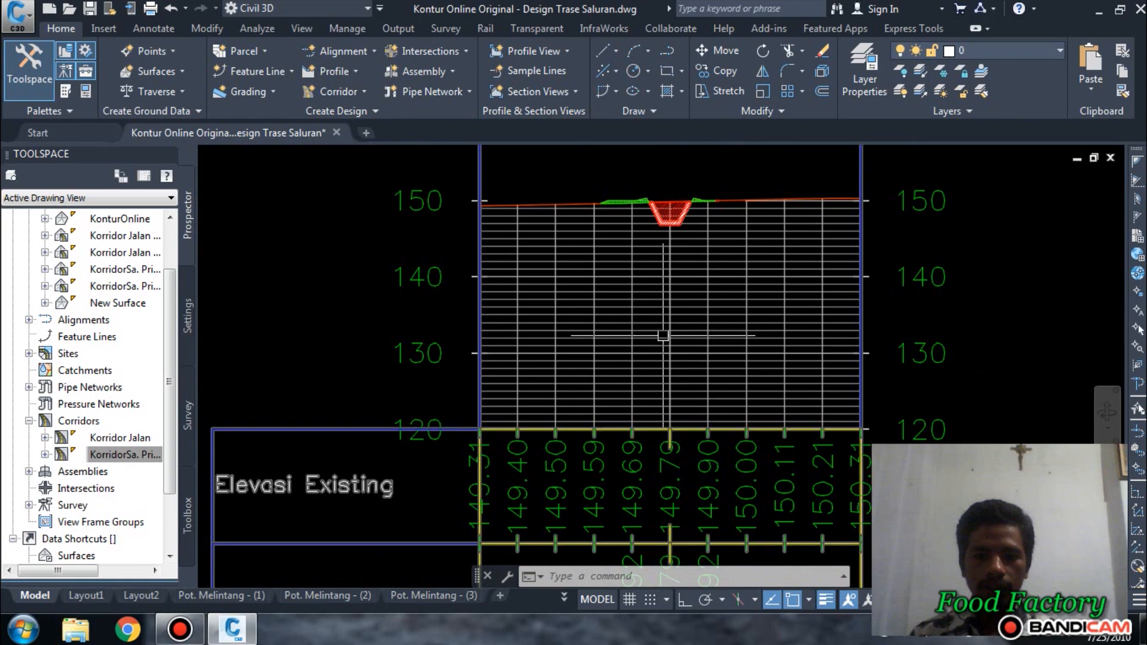
scroll(680, 443, up, 2)
middle_drag(680, 443, 655, 257)
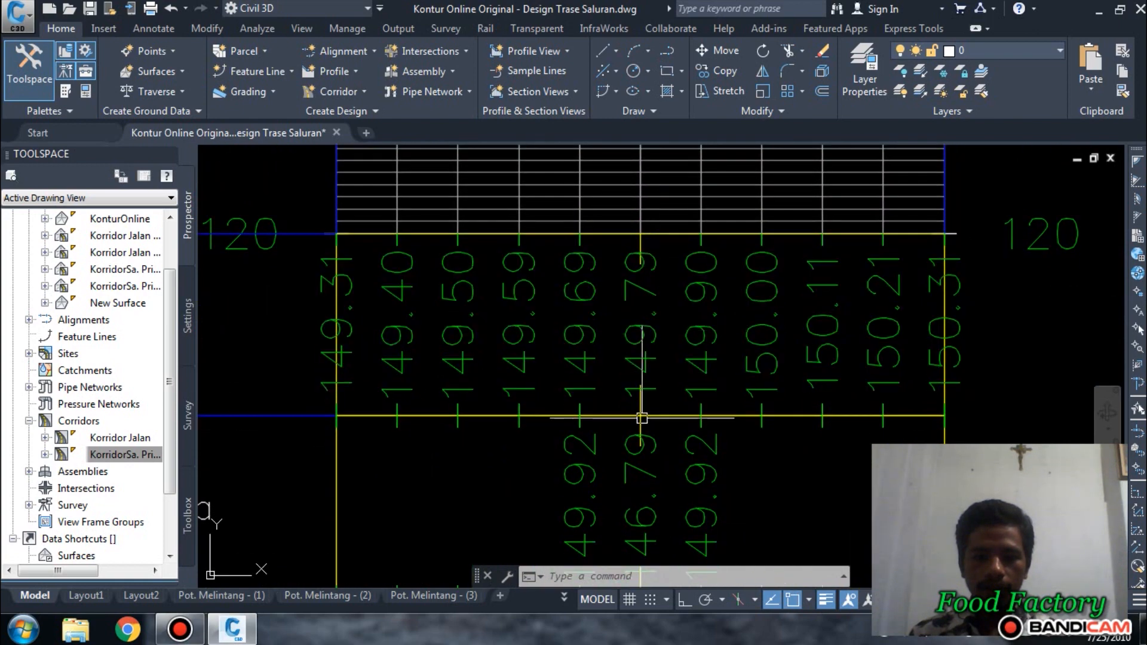
middle_drag(641, 418, 640, 402)
scroll(643, 212, down, 1)
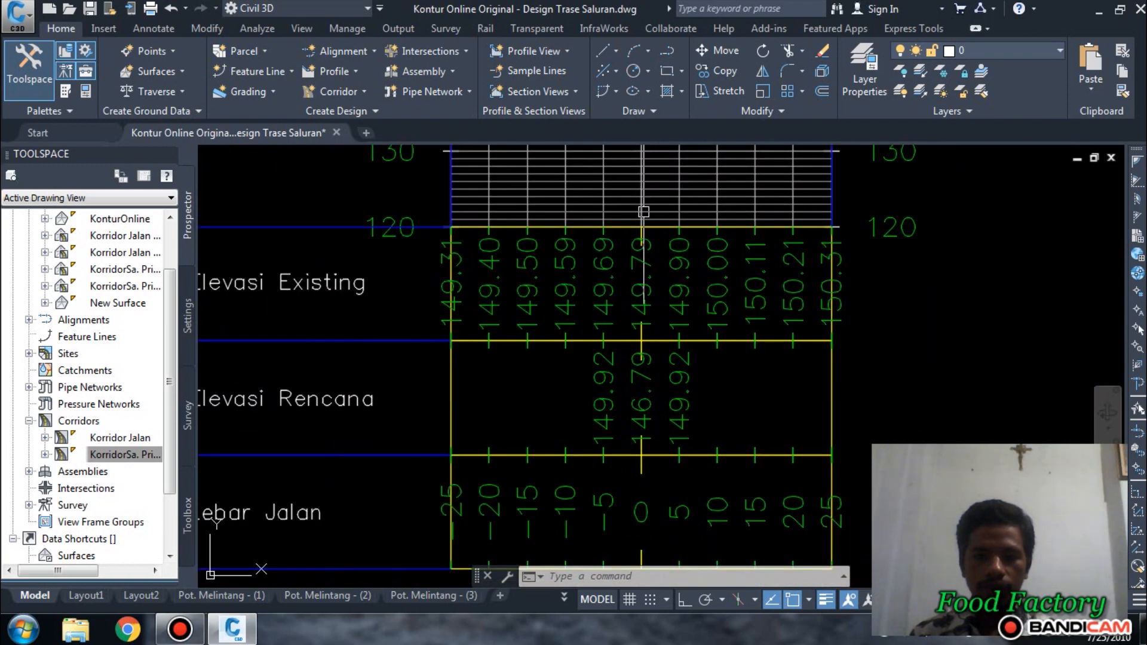
middle_drag(645, 227, 669, 471)
scroll(673, 253, up, 5)
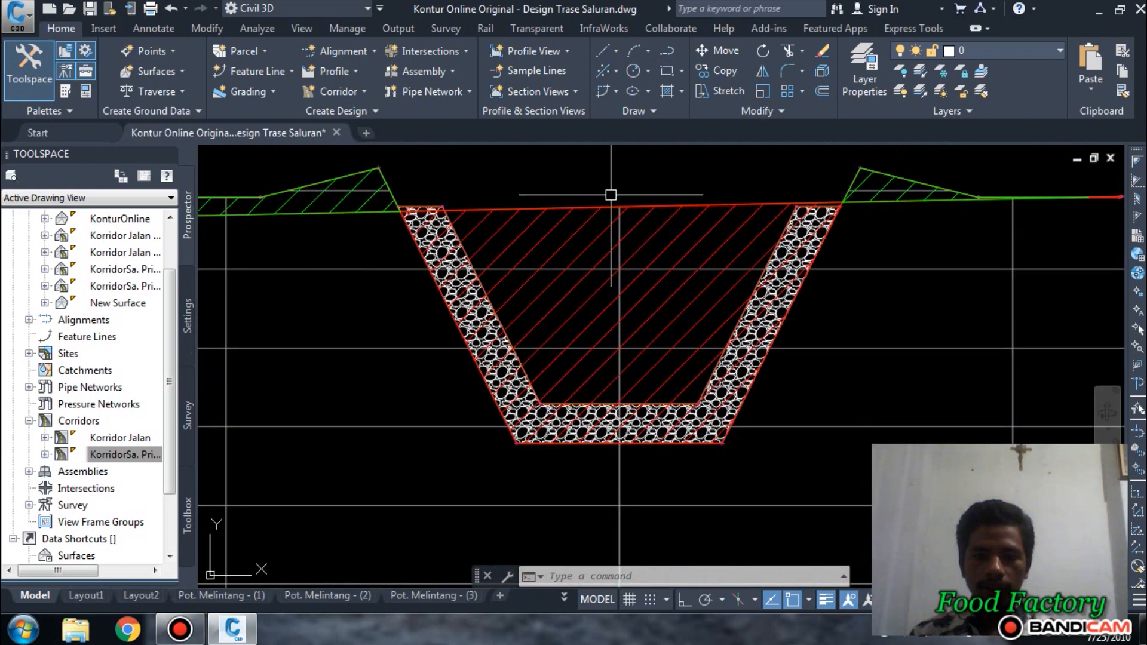
scroll(611, 194, up, 3)
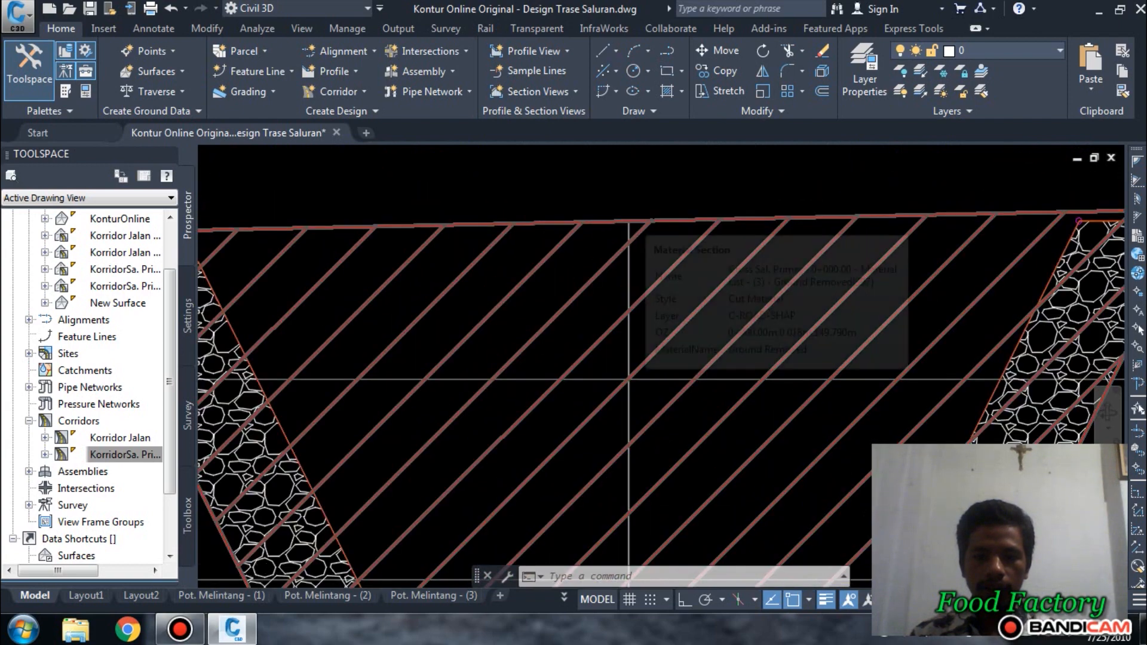
scroll(629, 379, down, 8)
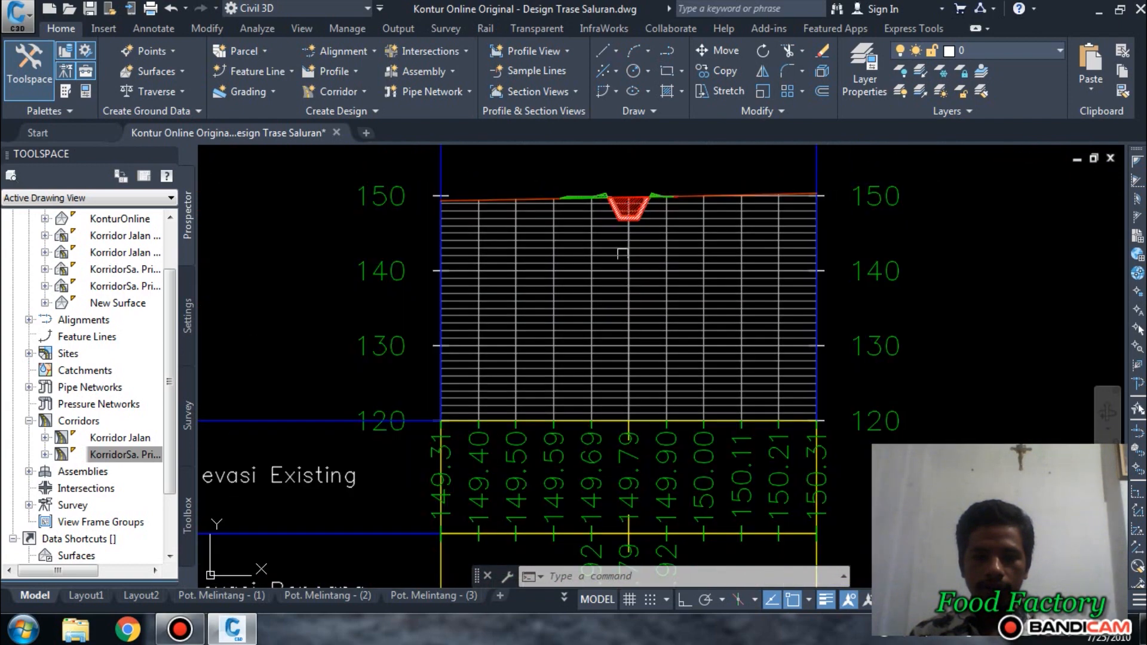
middle_drag(633, 525, 647, 318)
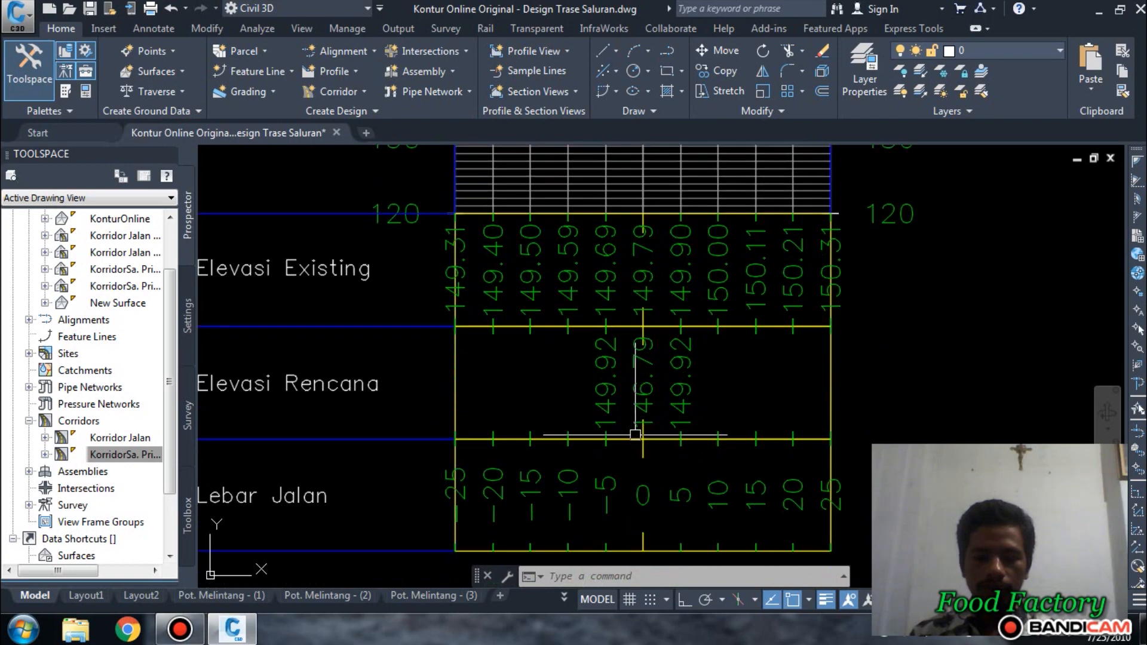
- Check the Elevasi Rencana values at offsets -5, 0 and 5 of the 0+000 section against the lined channel's bottom and banks
scroll(635, 434, up, 4)
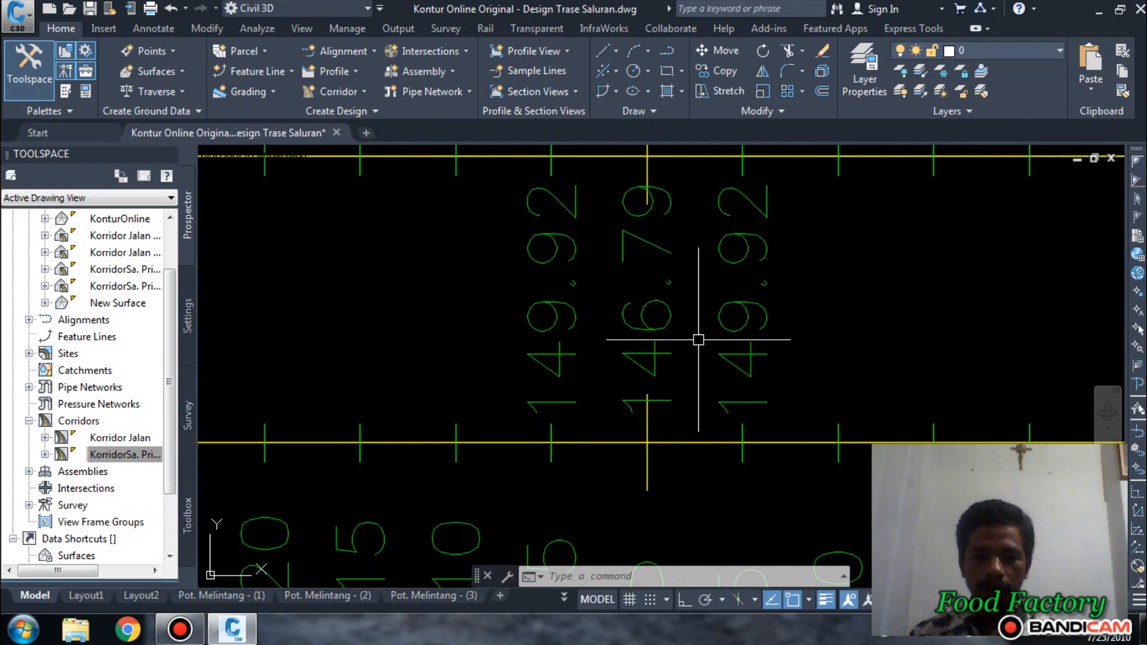
scroll(698, 316, up, 2)
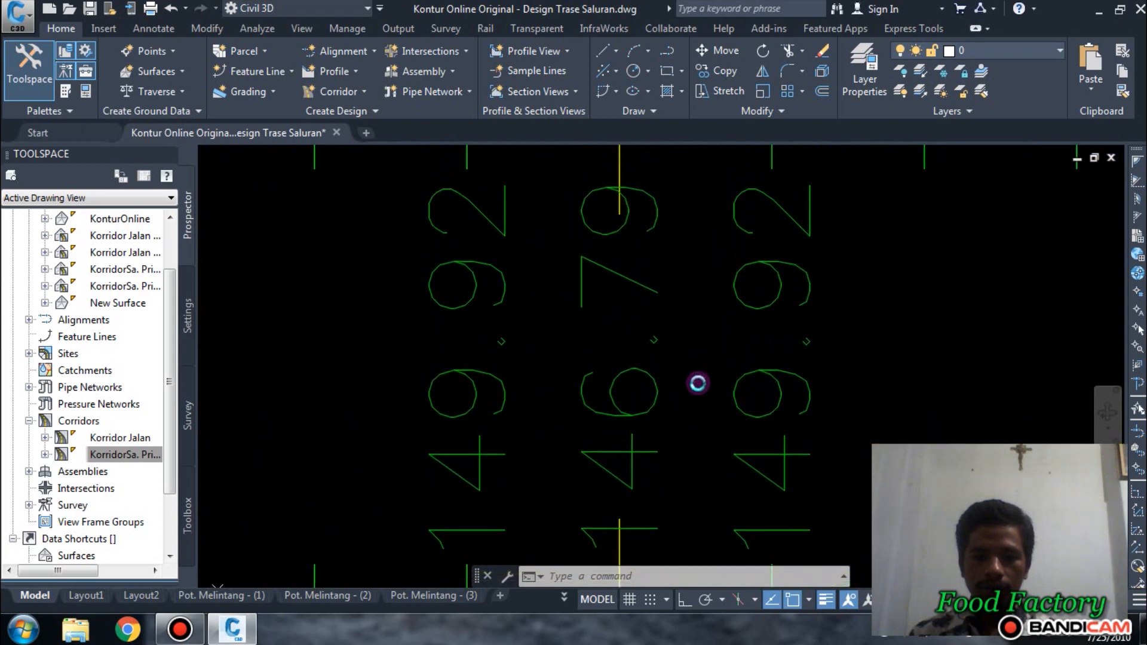
scroll(698, 382, down, 4)
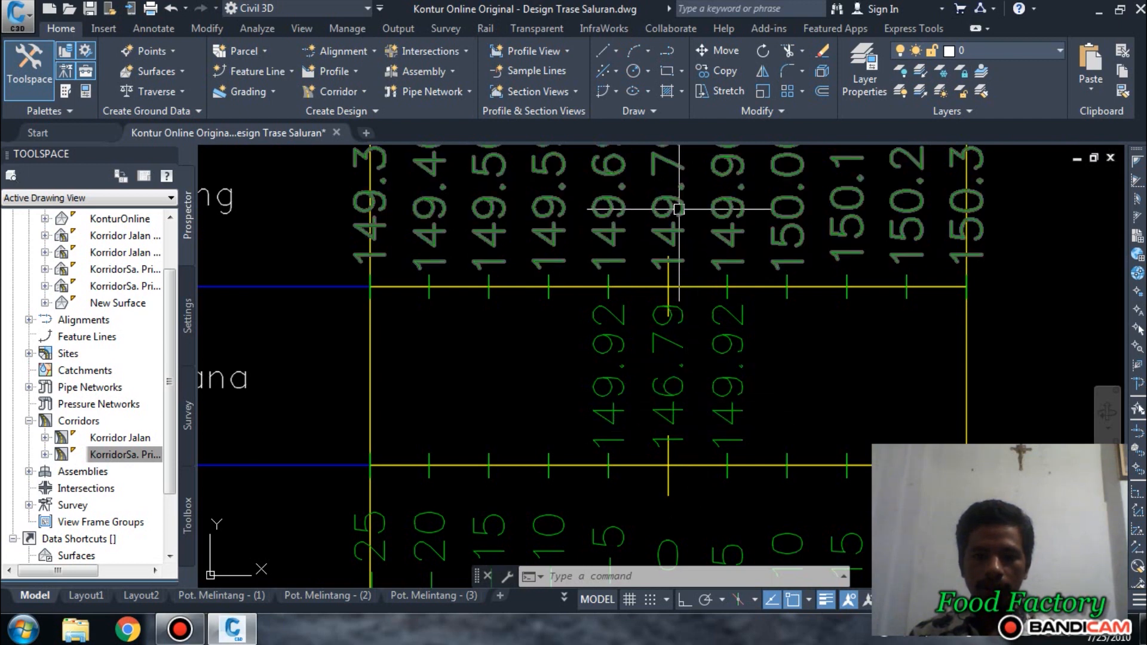
middle_drag(678, 209, 673, 296)
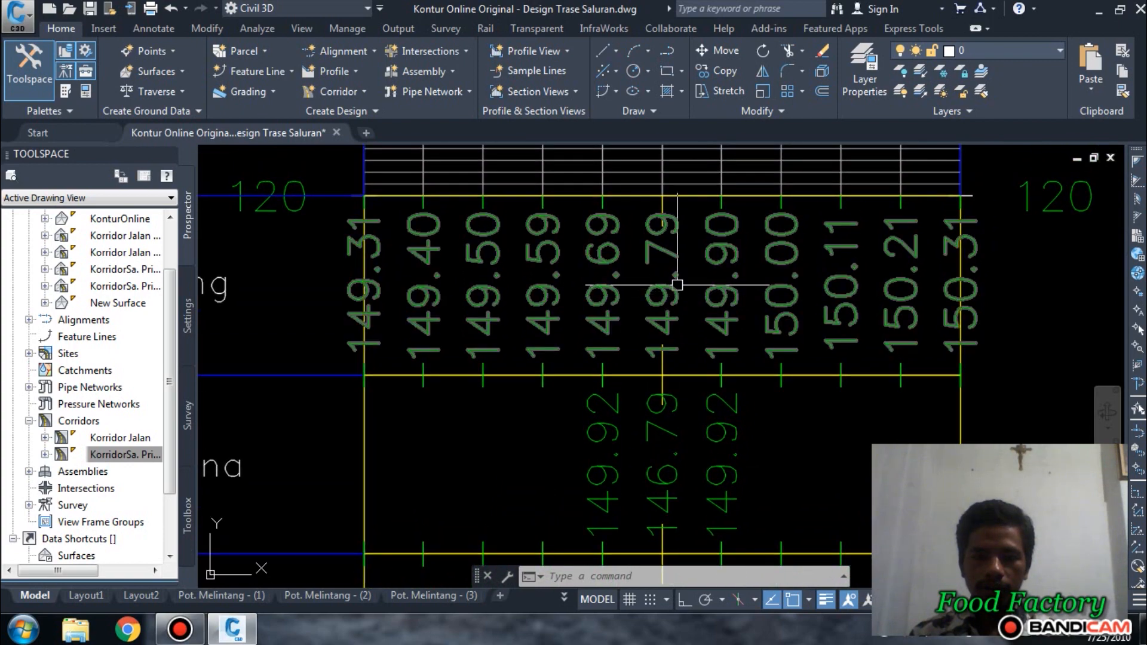
scroll(663, 257, down, 2)
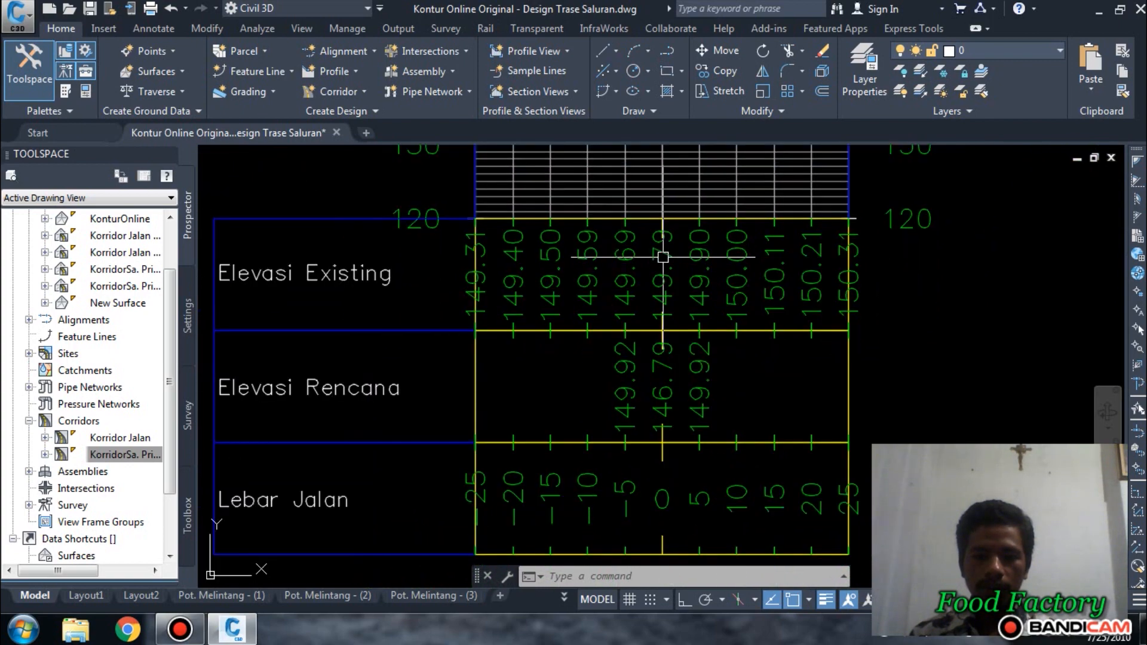
scroll(663, 256, down, 5)
scroll(706, 291, up, 8)
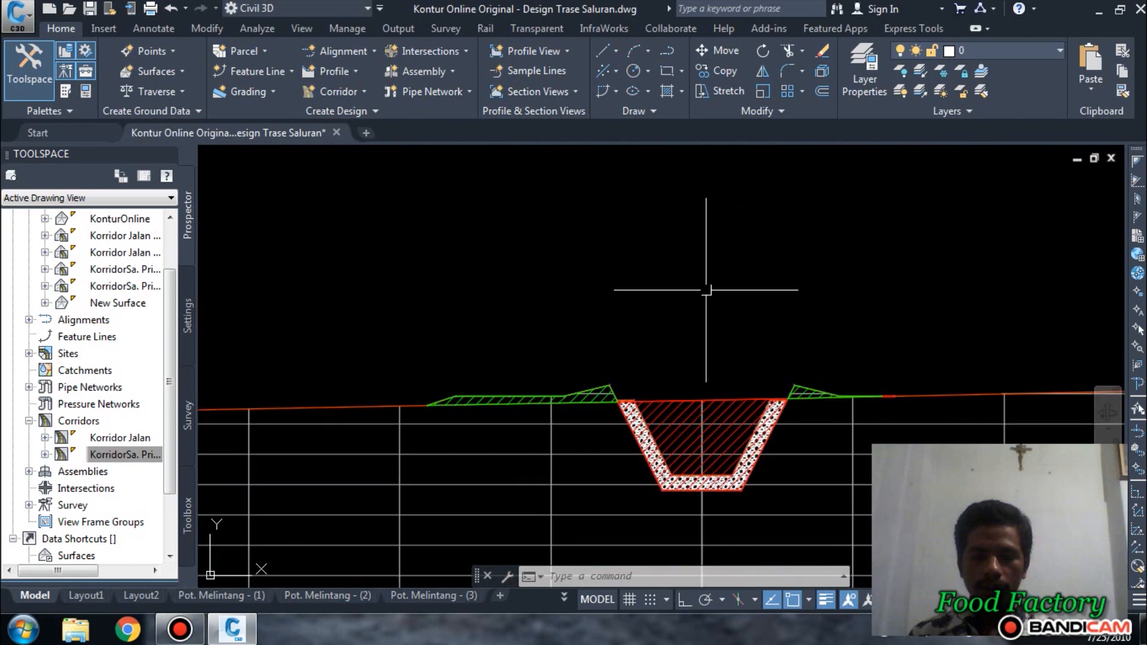
scroll(693, 358, up, 4)
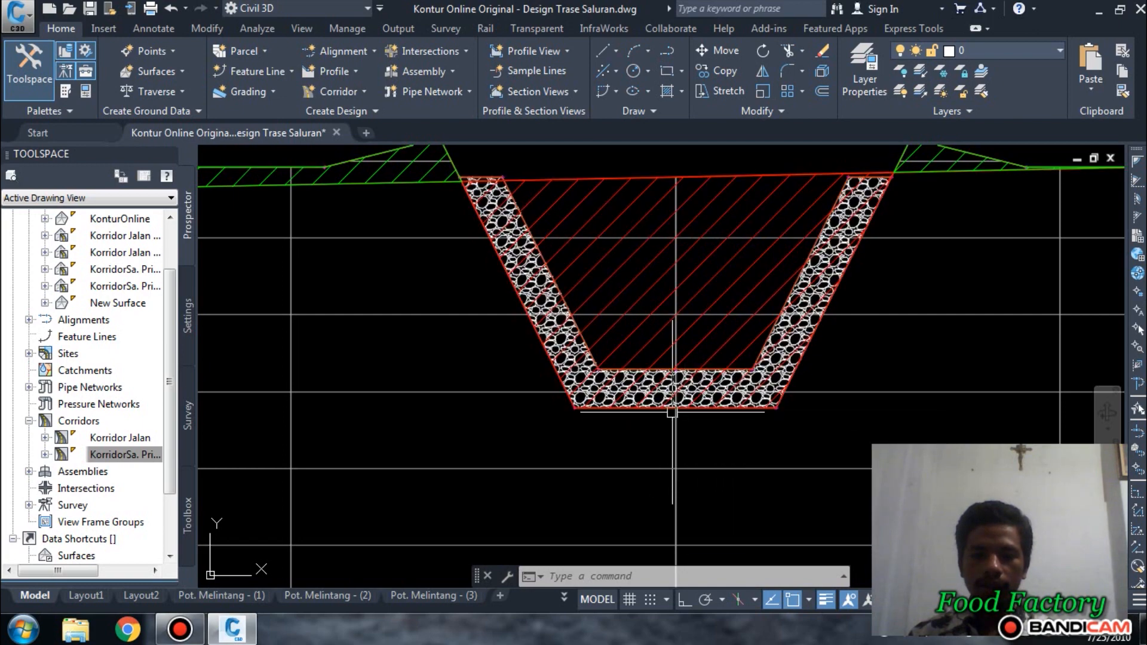
scroll(641, 310, down, 6)
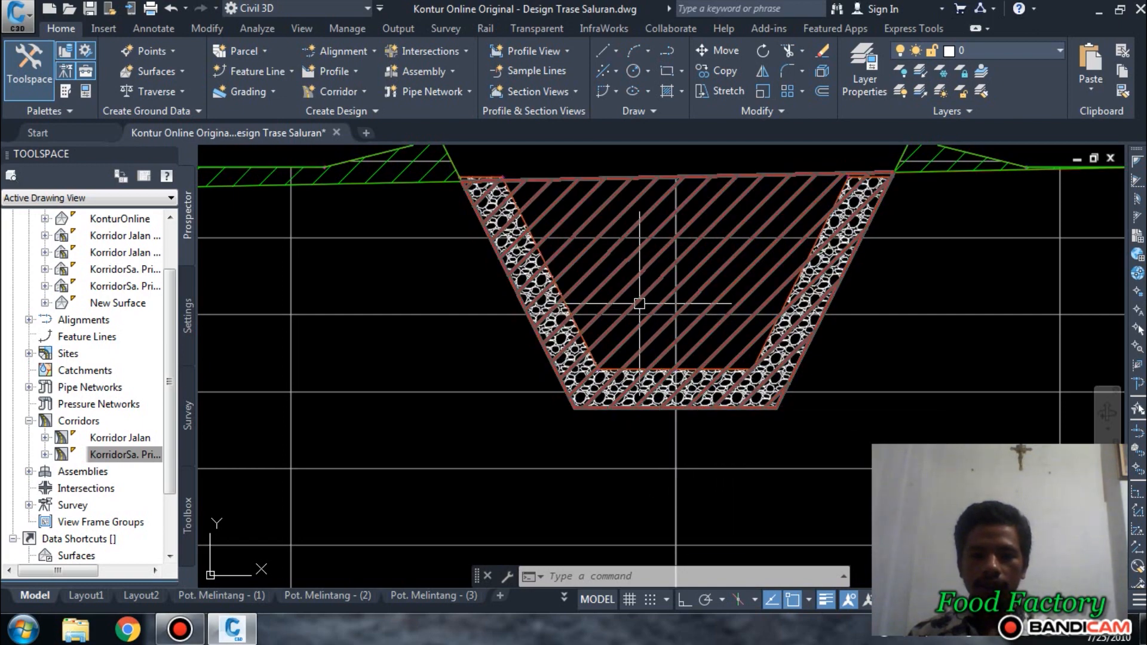
scroll(636, 461, up, 6)
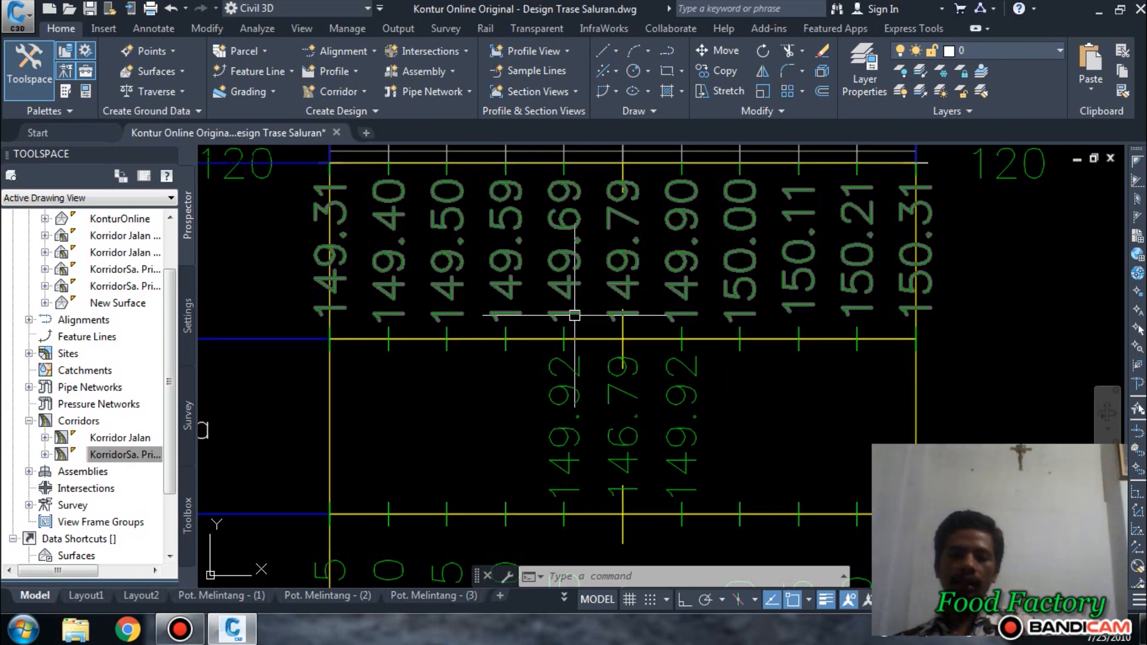
- Review the elevation bands of the 0+000 to 0+075 sections and the arrangement of the cross section sheets
scroll(574, 315, down, 7)
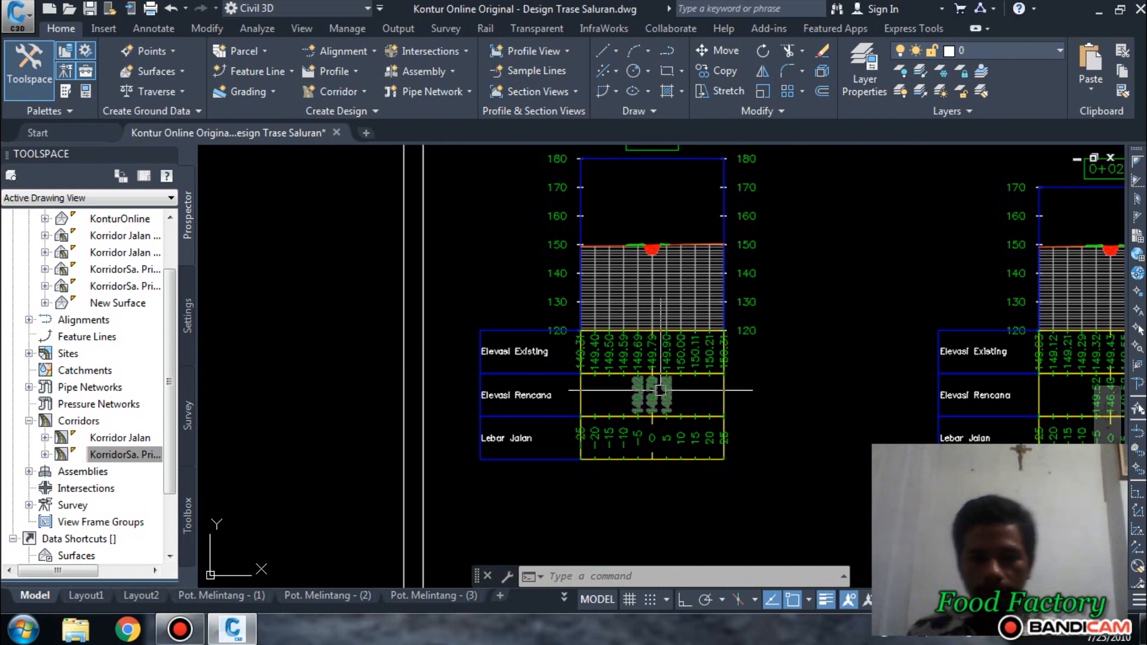
scroll(630, 389, up, 3)
scroll(552, 417, down, 3)
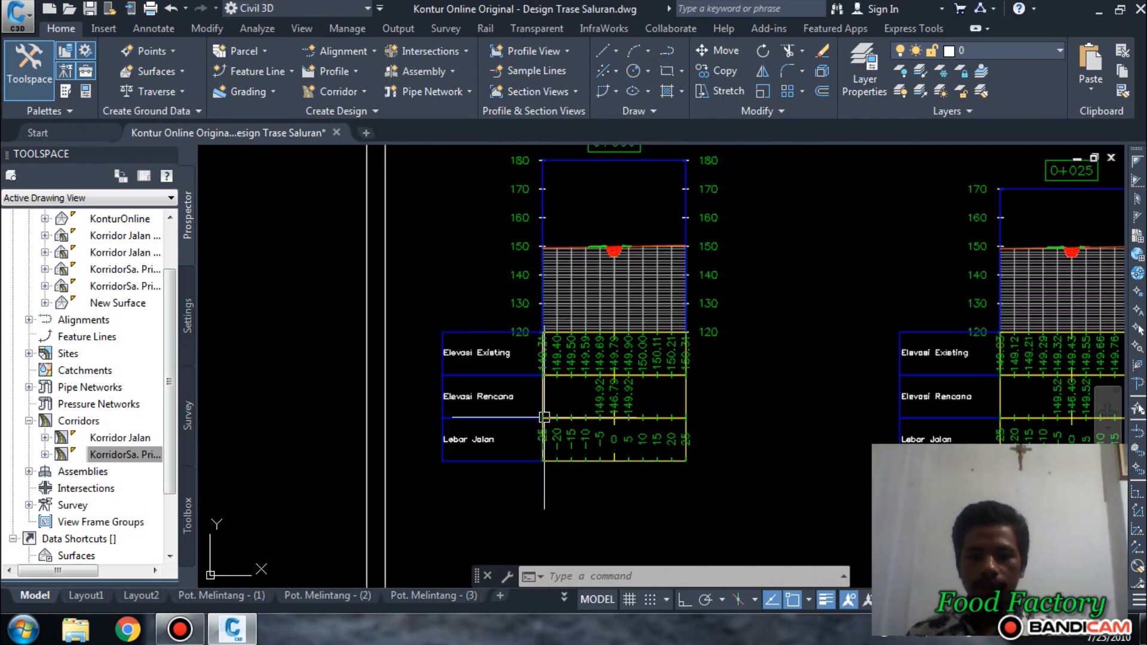
scroll(552, 417, down, 3)
scroll(591, 393, down, 3)
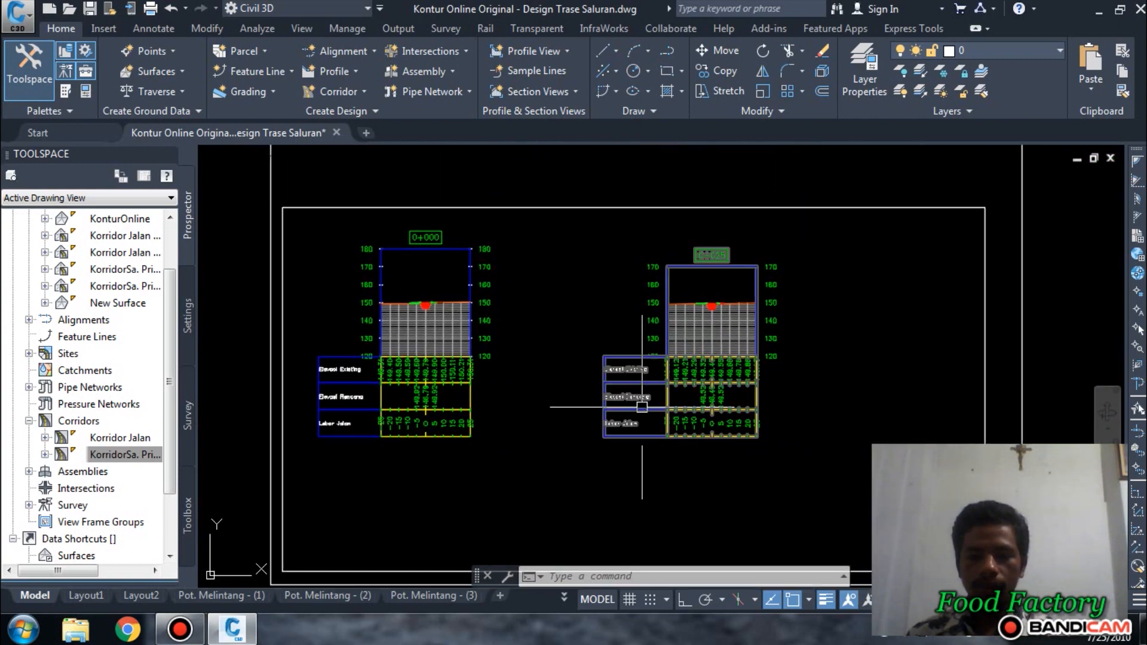
scroll(914, 415, down, 4)
scroll(647, 412, up, 6)
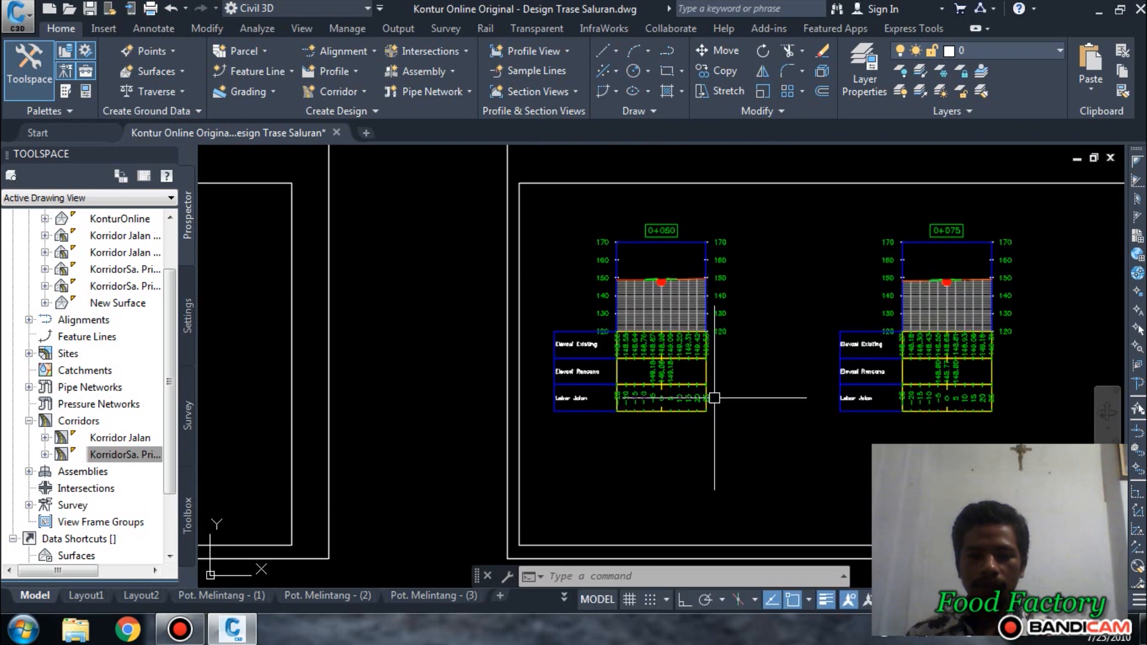
scroll(596, 376, down, 5)
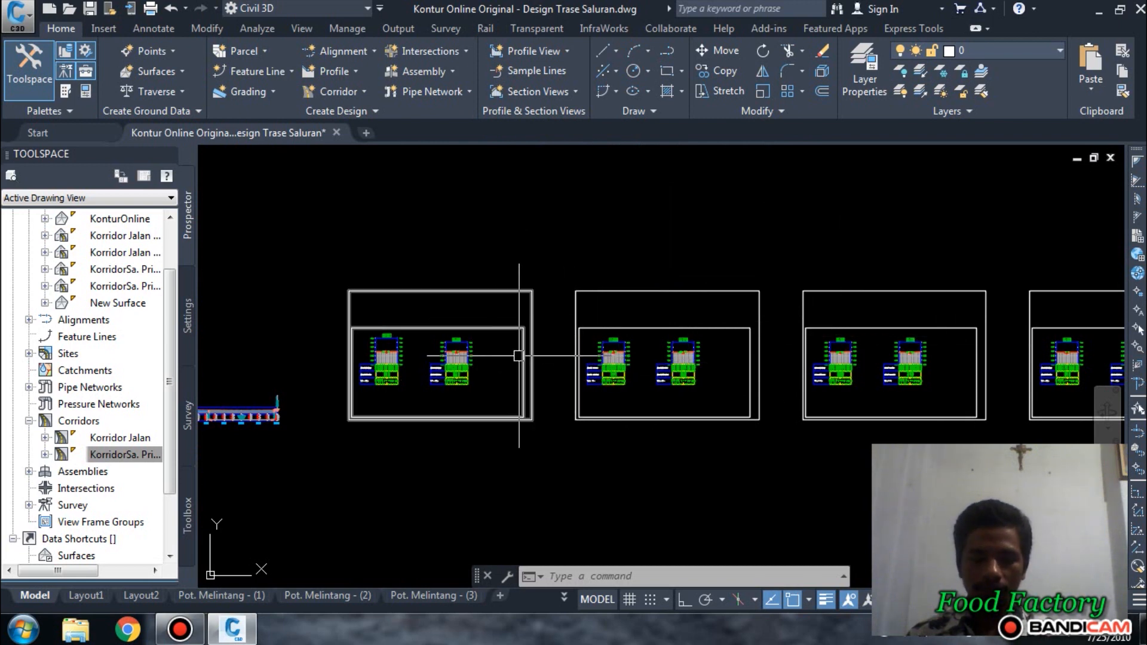
scroll(518, 355, down, 2)
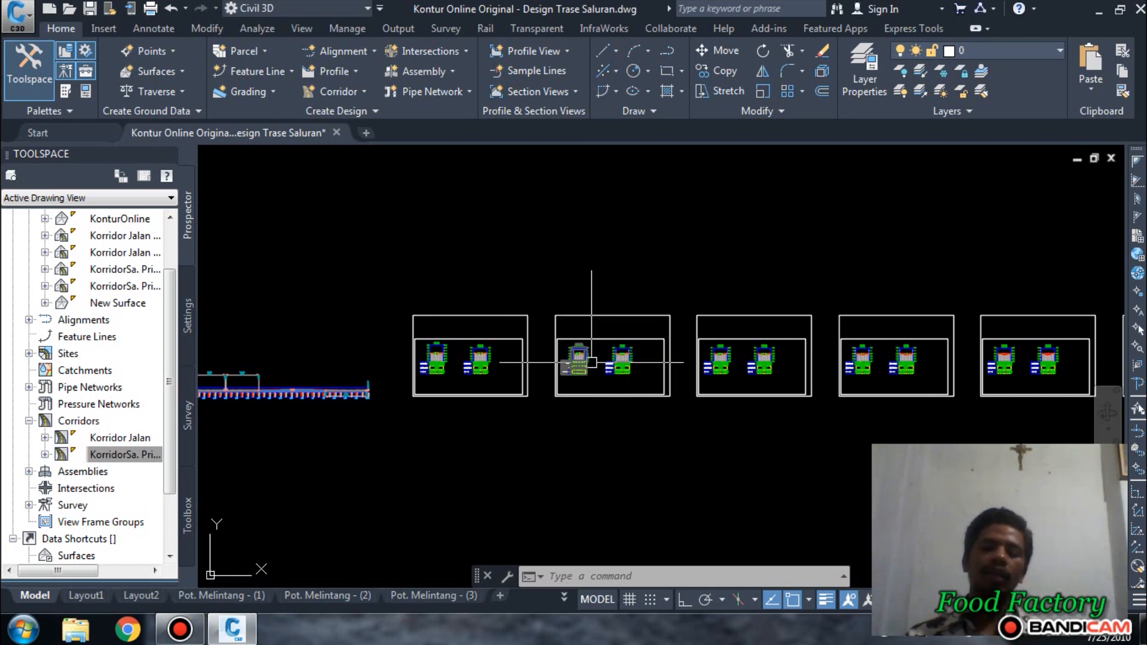
click(182, 629)
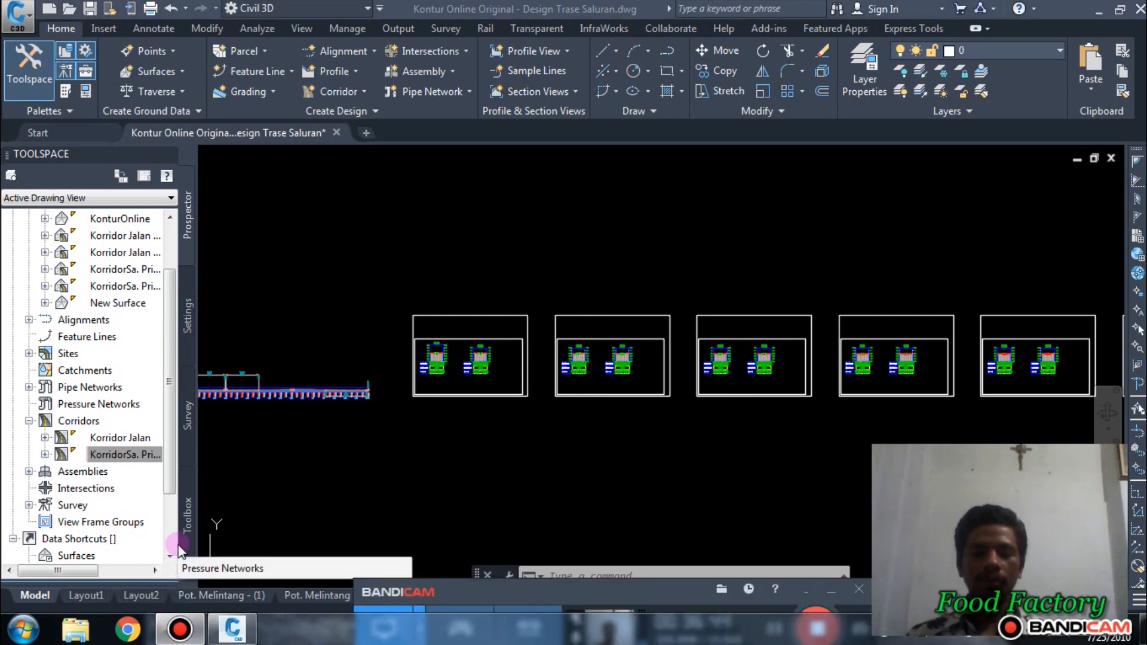
click(561, 431)
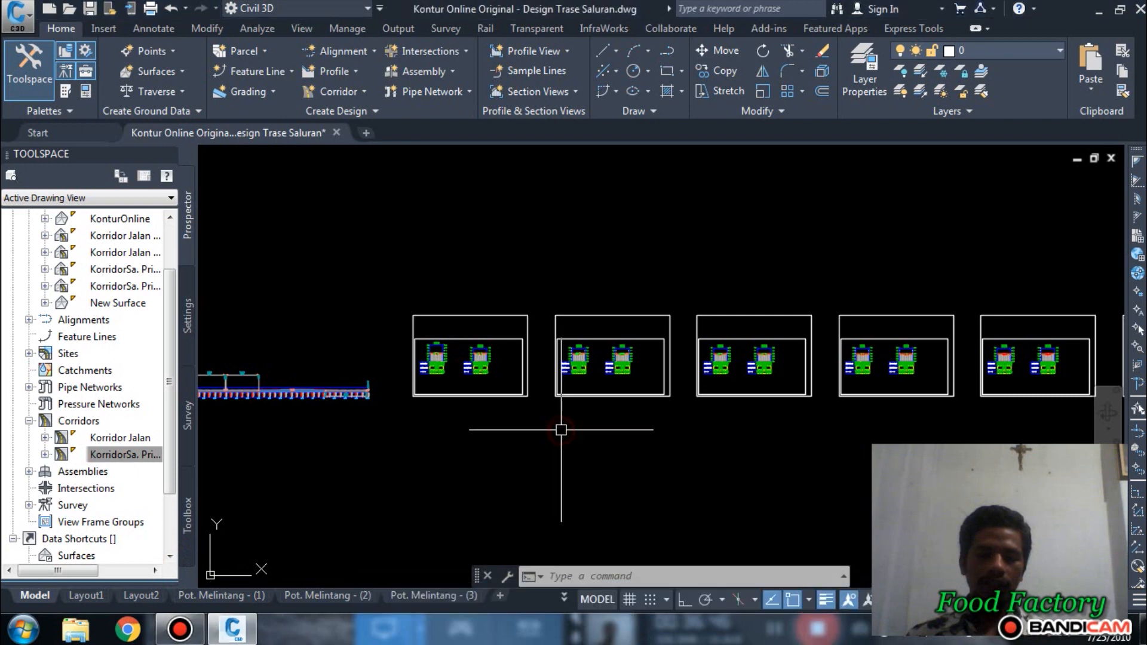
scroll(627, 440, down, 2)
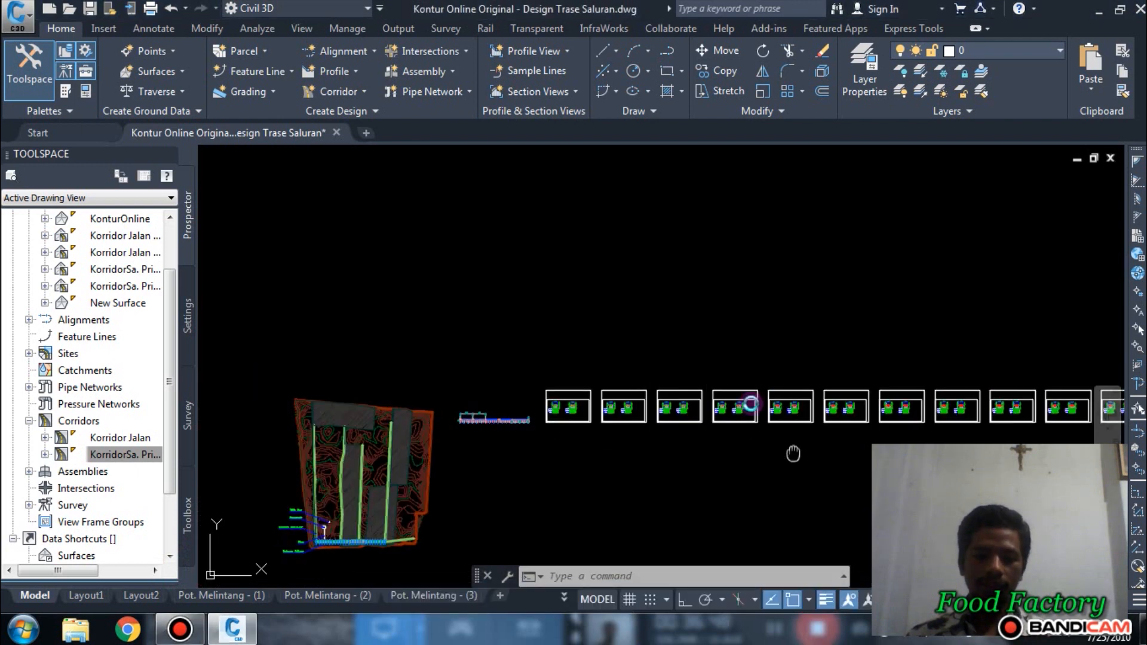
middle_drag(751, 404, 701, 339)
mouse_move(869, 386)
middle_down()
mouse_move(834, 376)
mouse_move(824, 350)
middle_up()
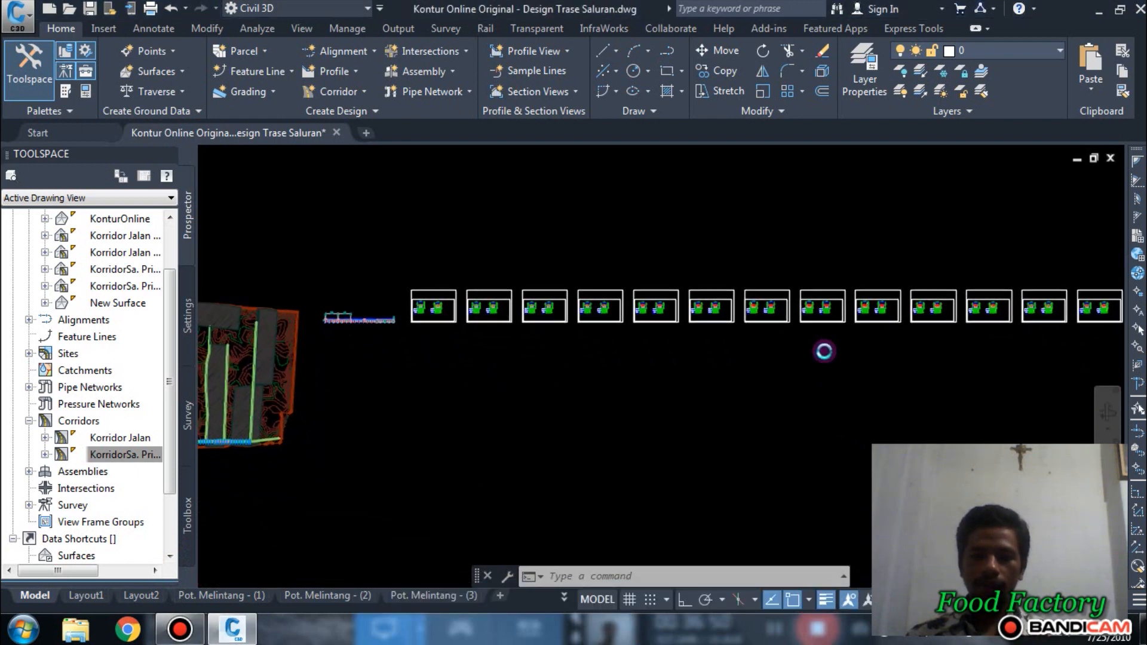
scroll(825, 351, down, 2)
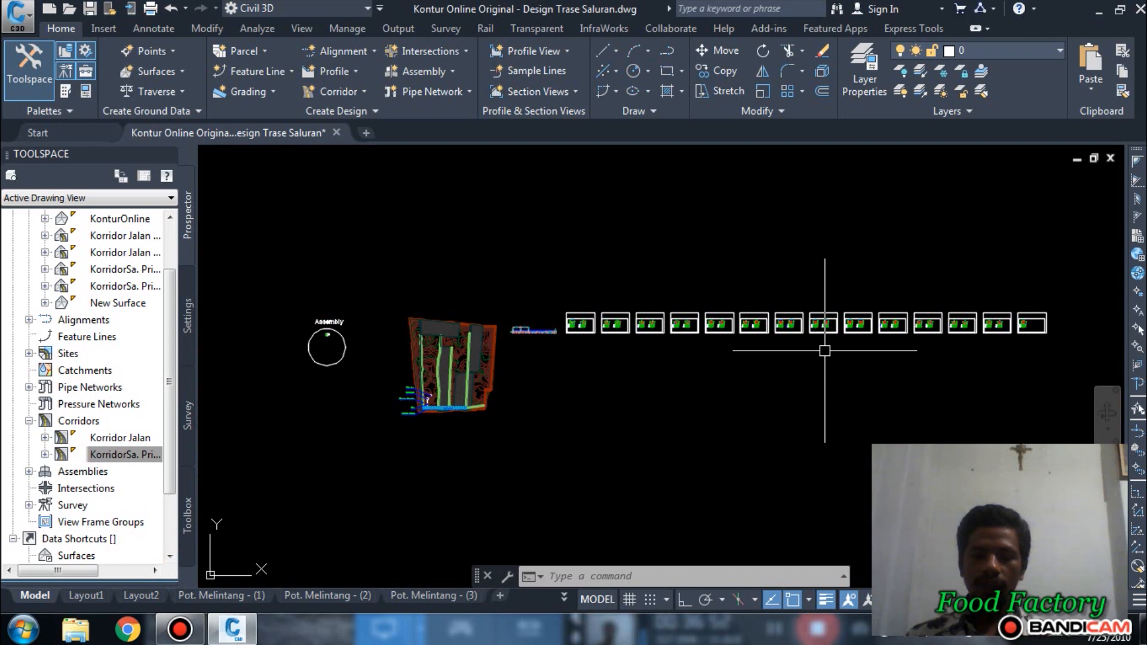